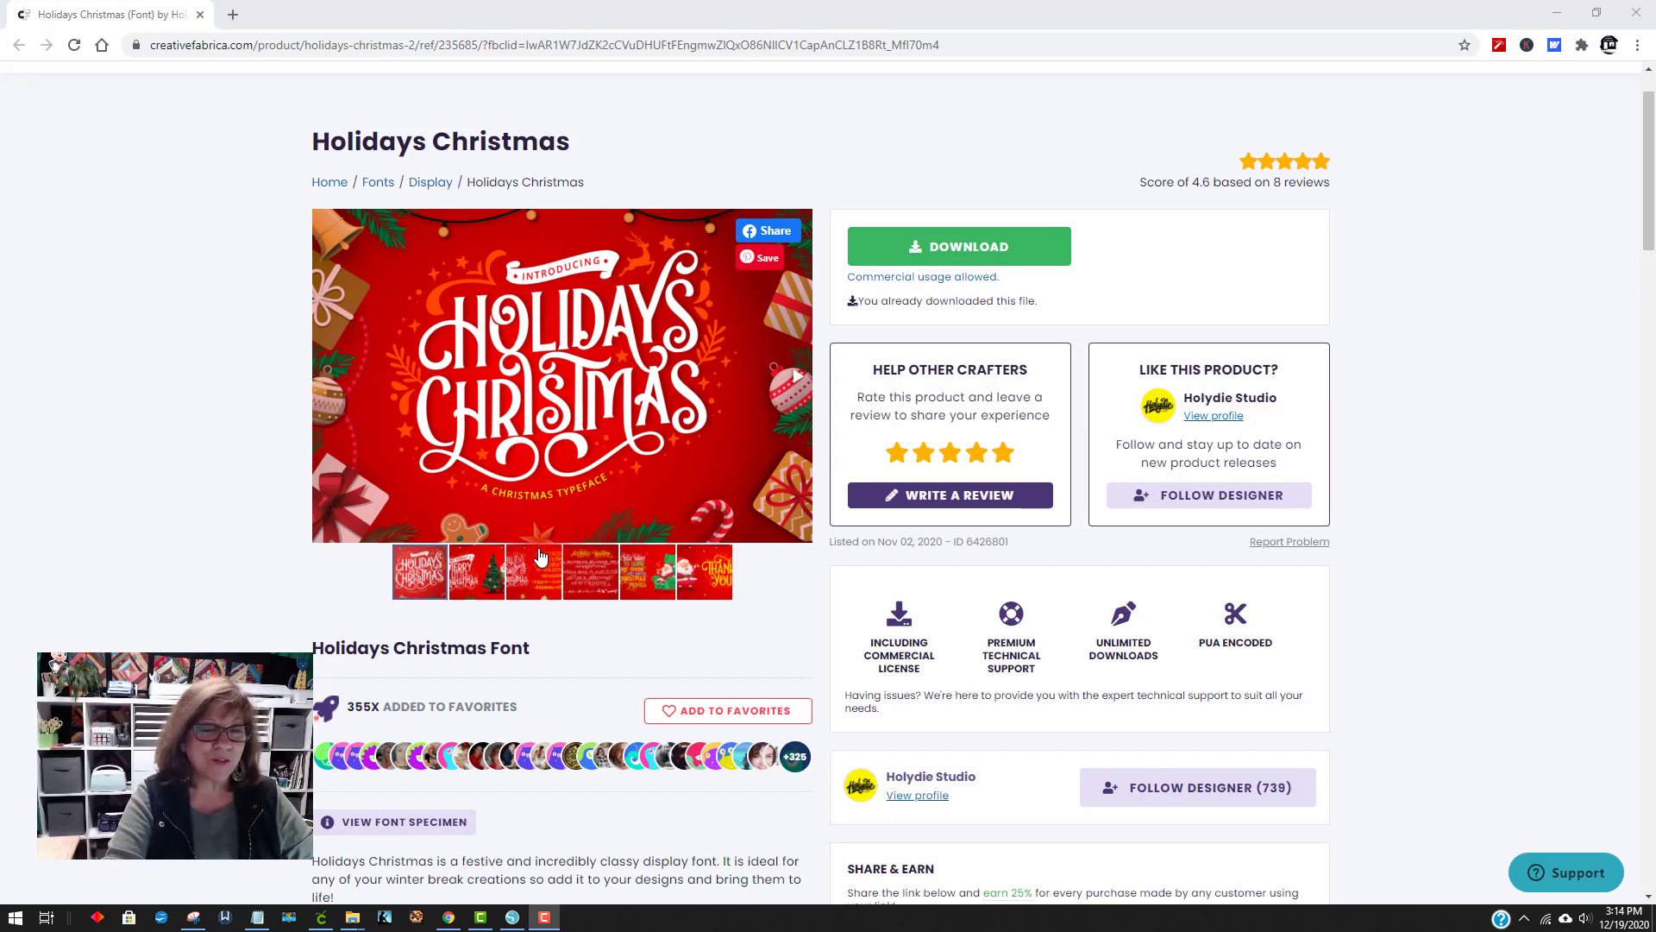
# Look through the preview images of the Holidays Christmas font up to the Thank You sample
pyautogui.click(477, 571)
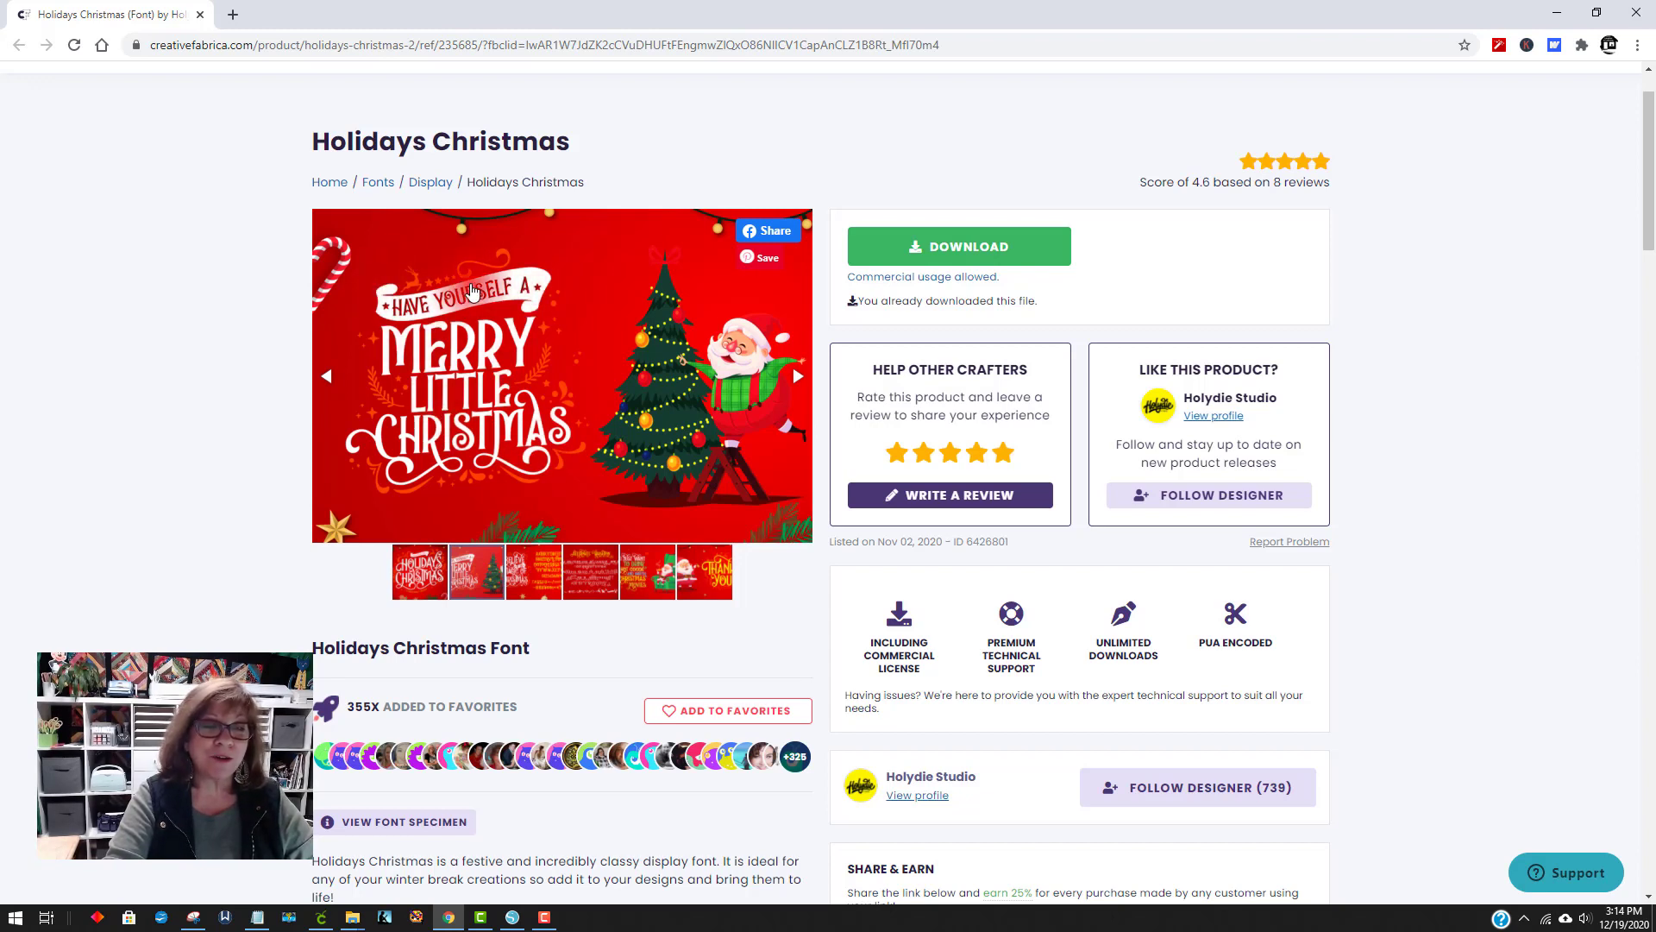
pyautogui.click(534, 584)
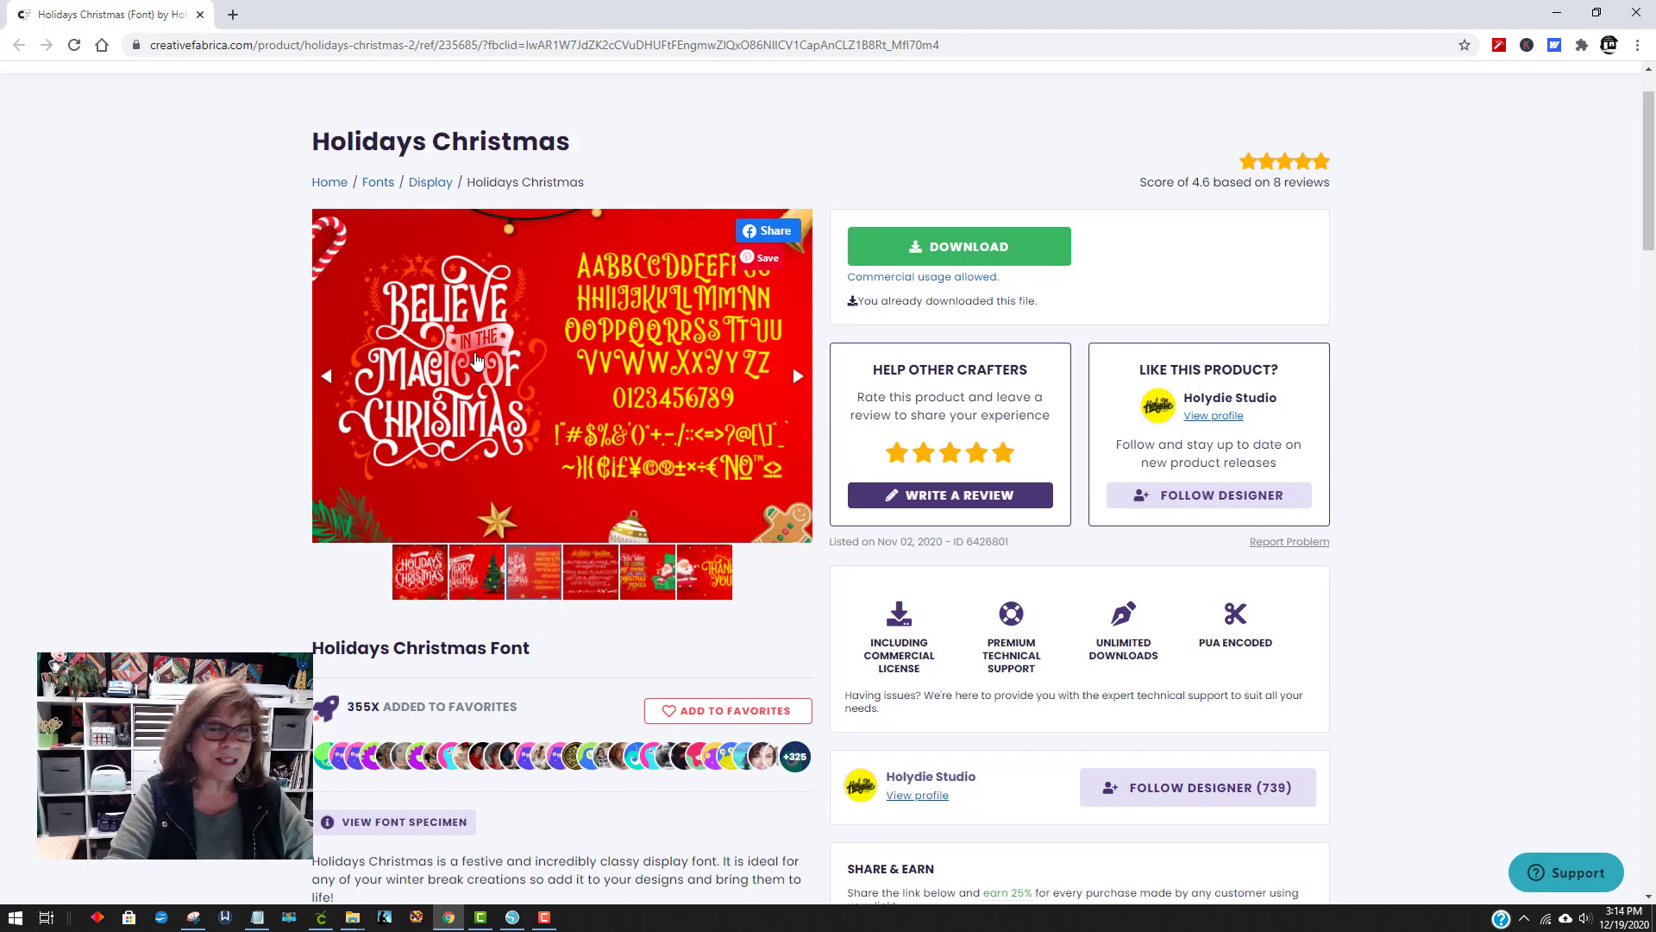
pyautogui.click(589, 574)
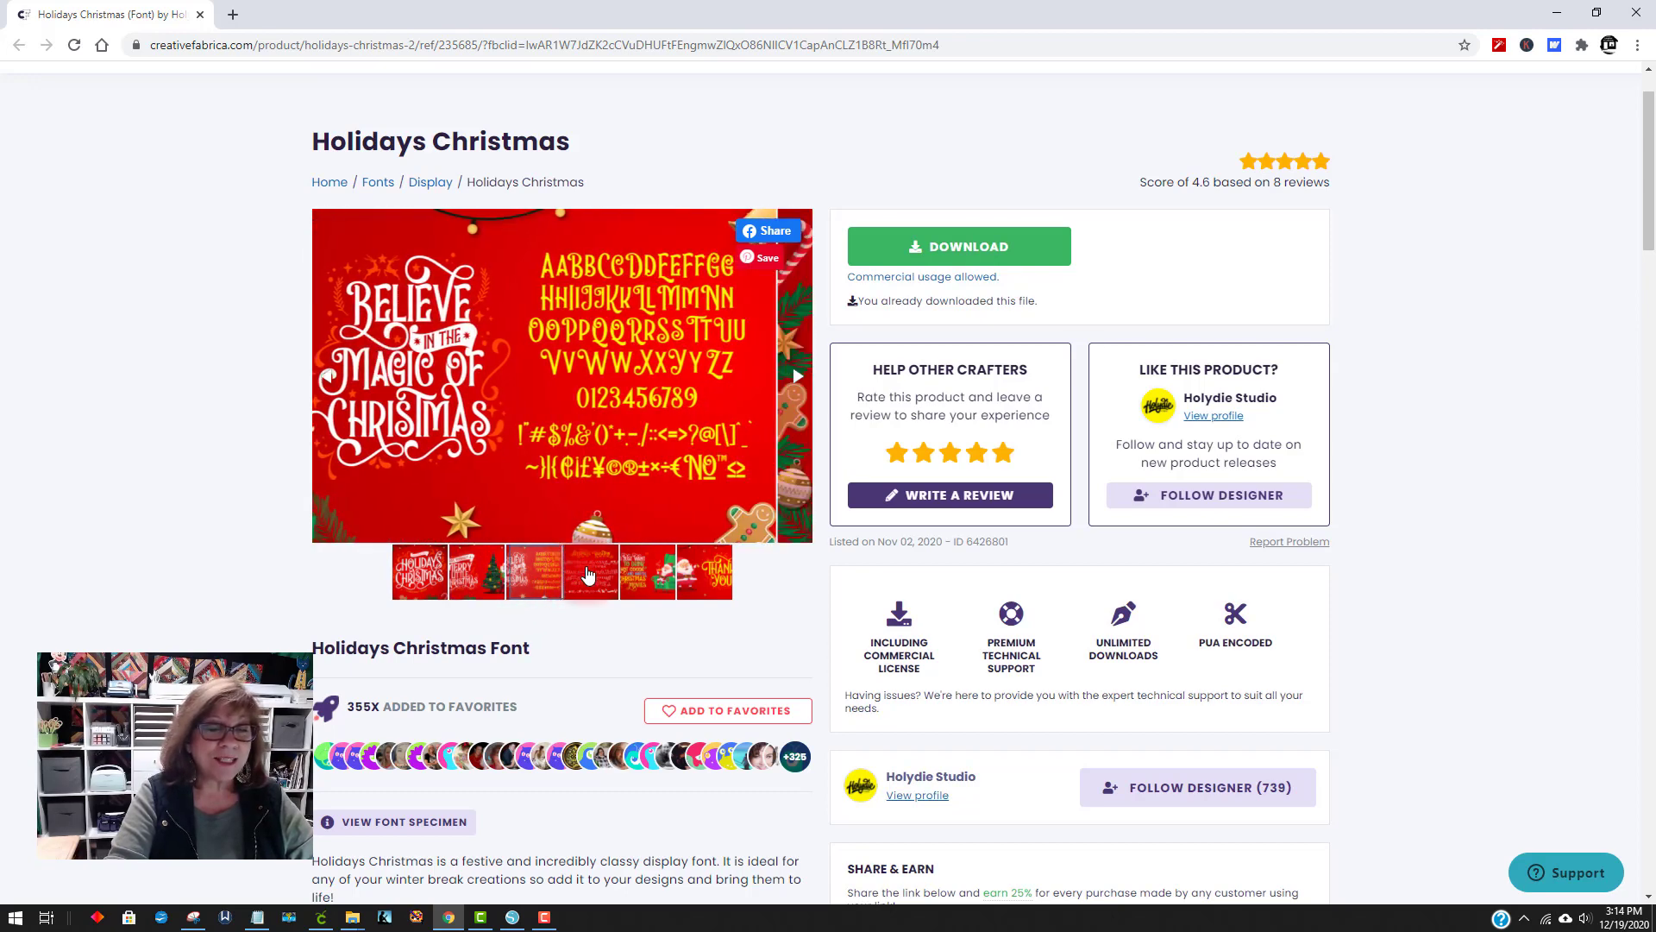
pyautogui.click(644, 586)
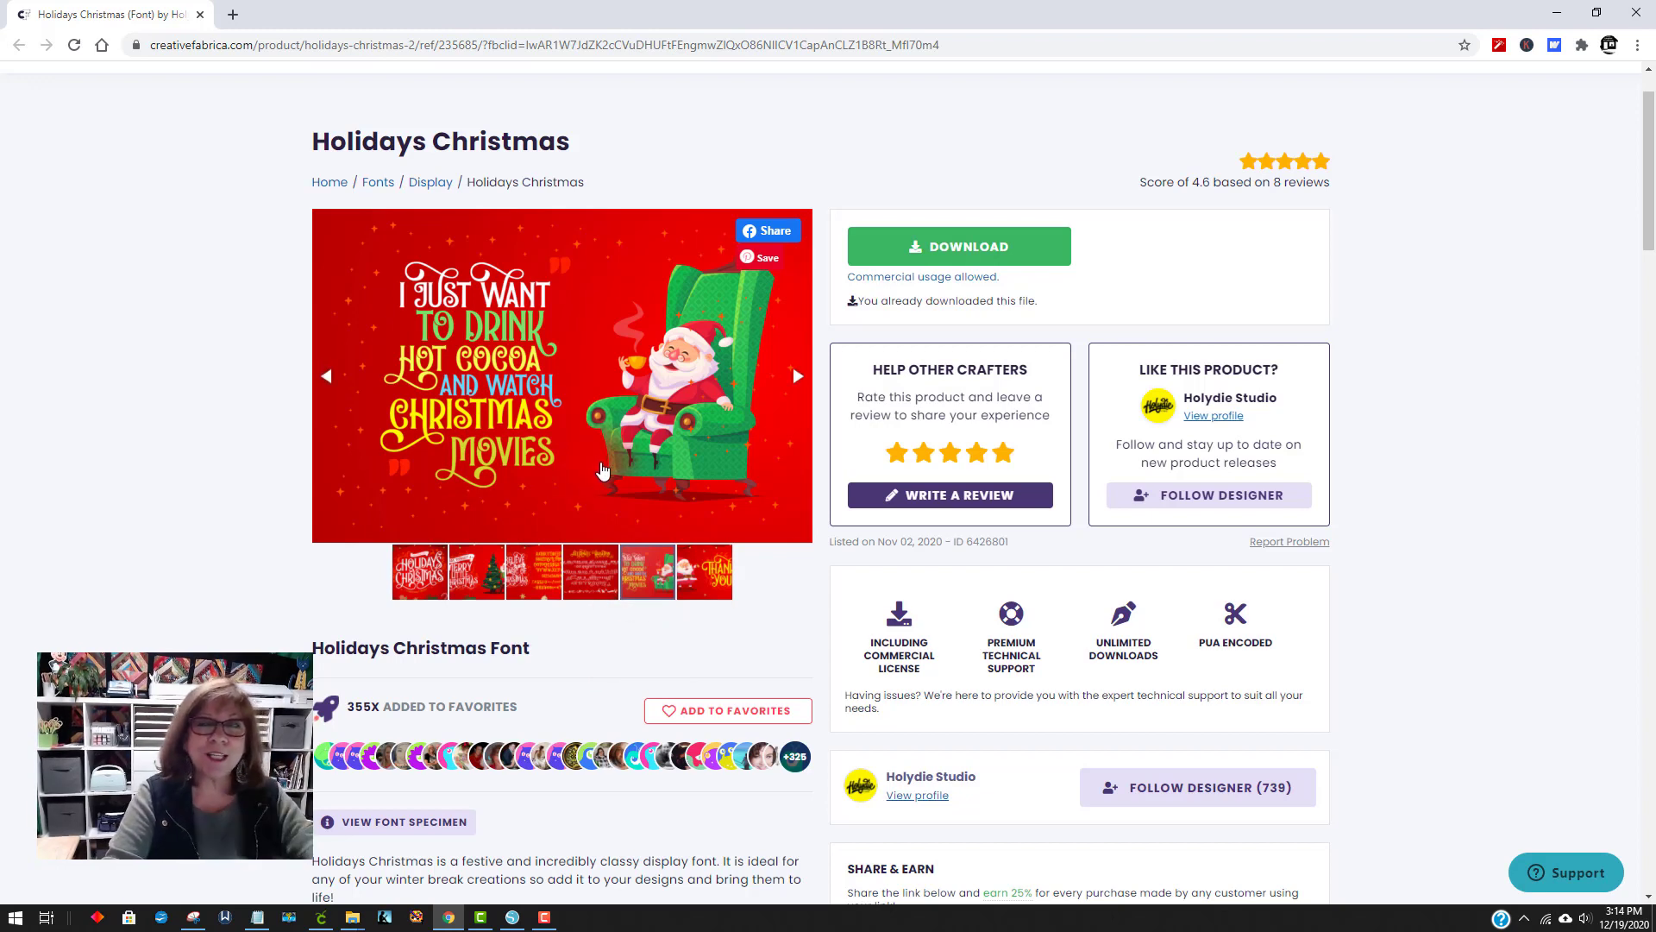
pyautogui.click(693, 583)
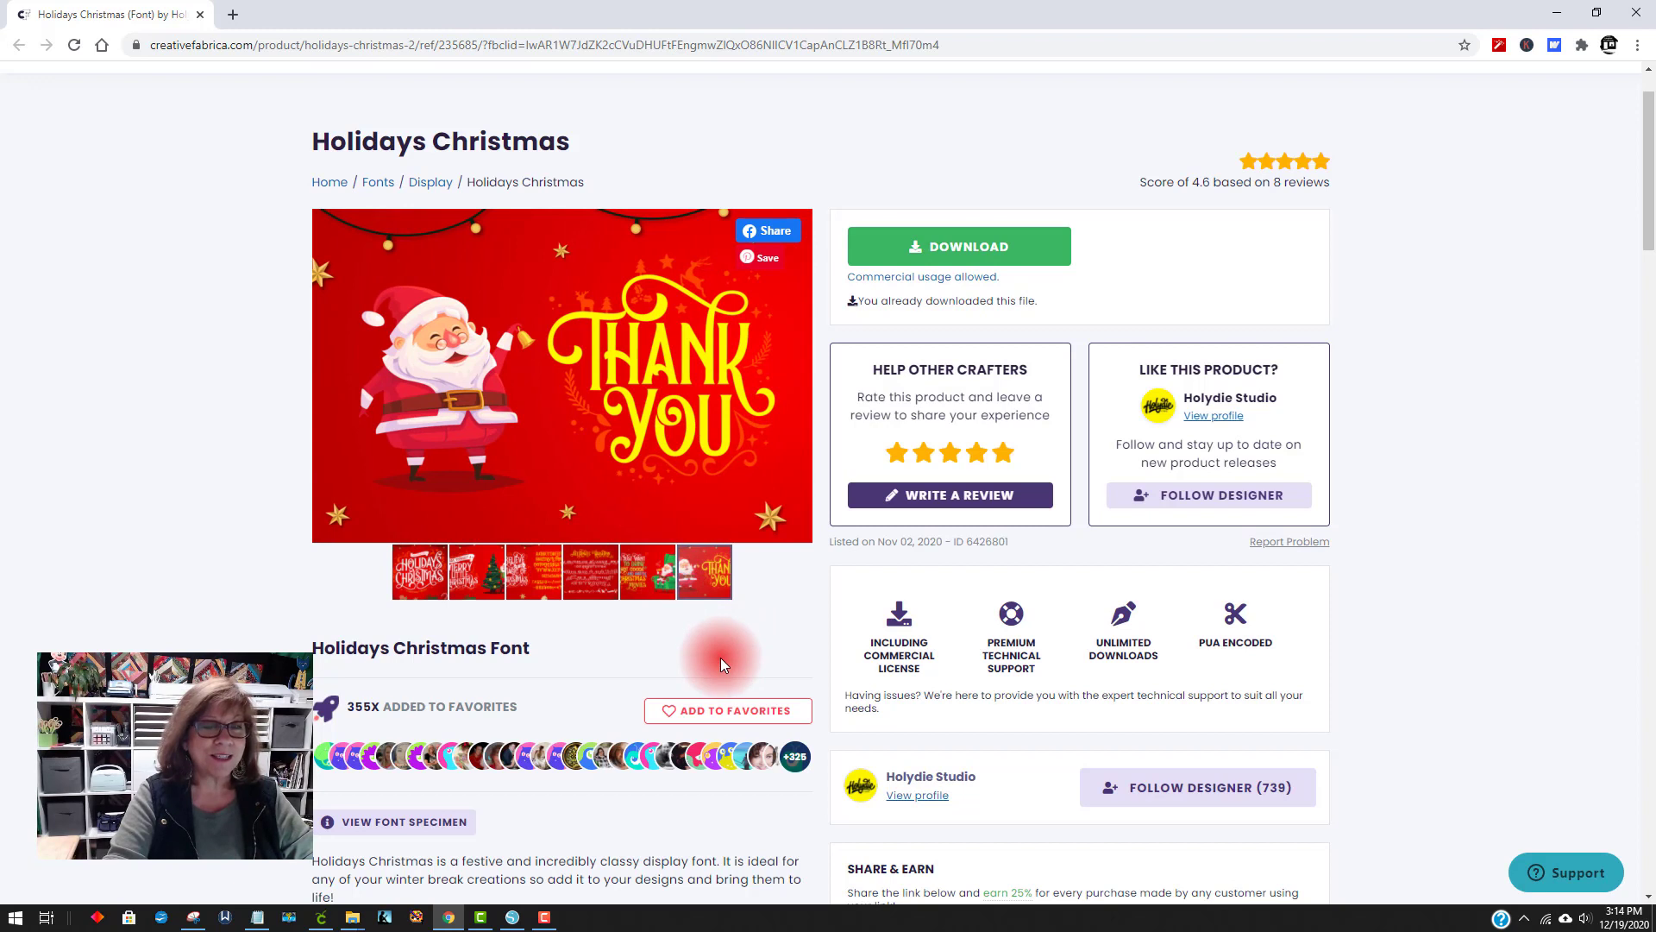
# Download the Holidays Christmas font and open the downloaded zip archive
pyautogui.click(999, 249)
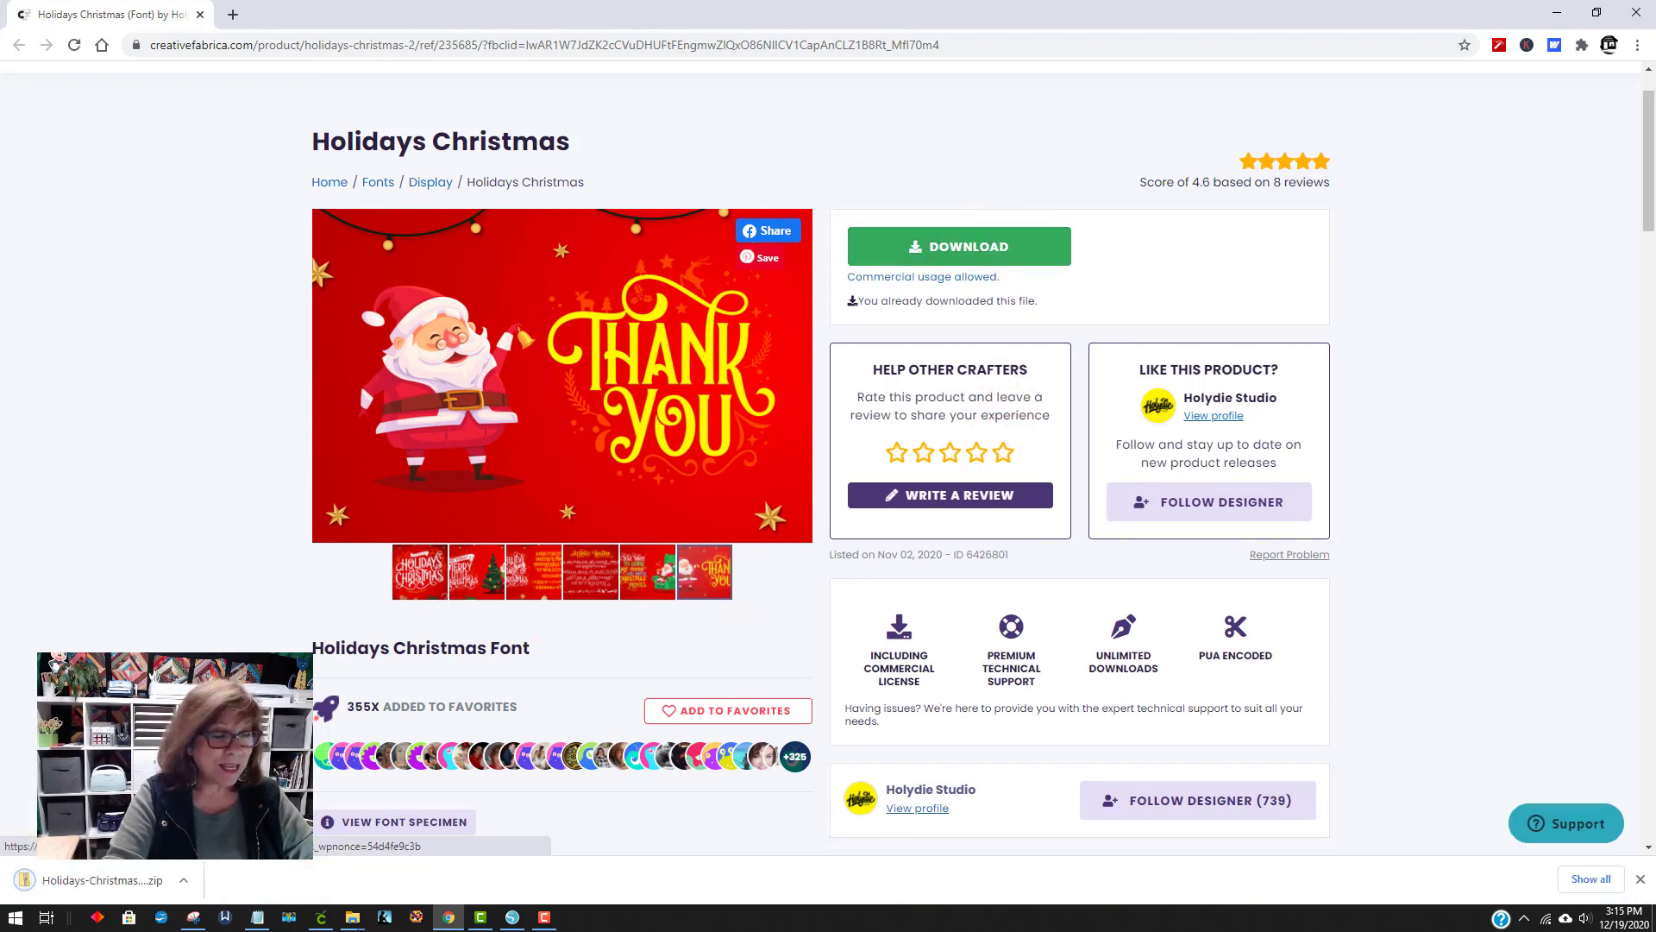
pyautogui.click(83, 882)
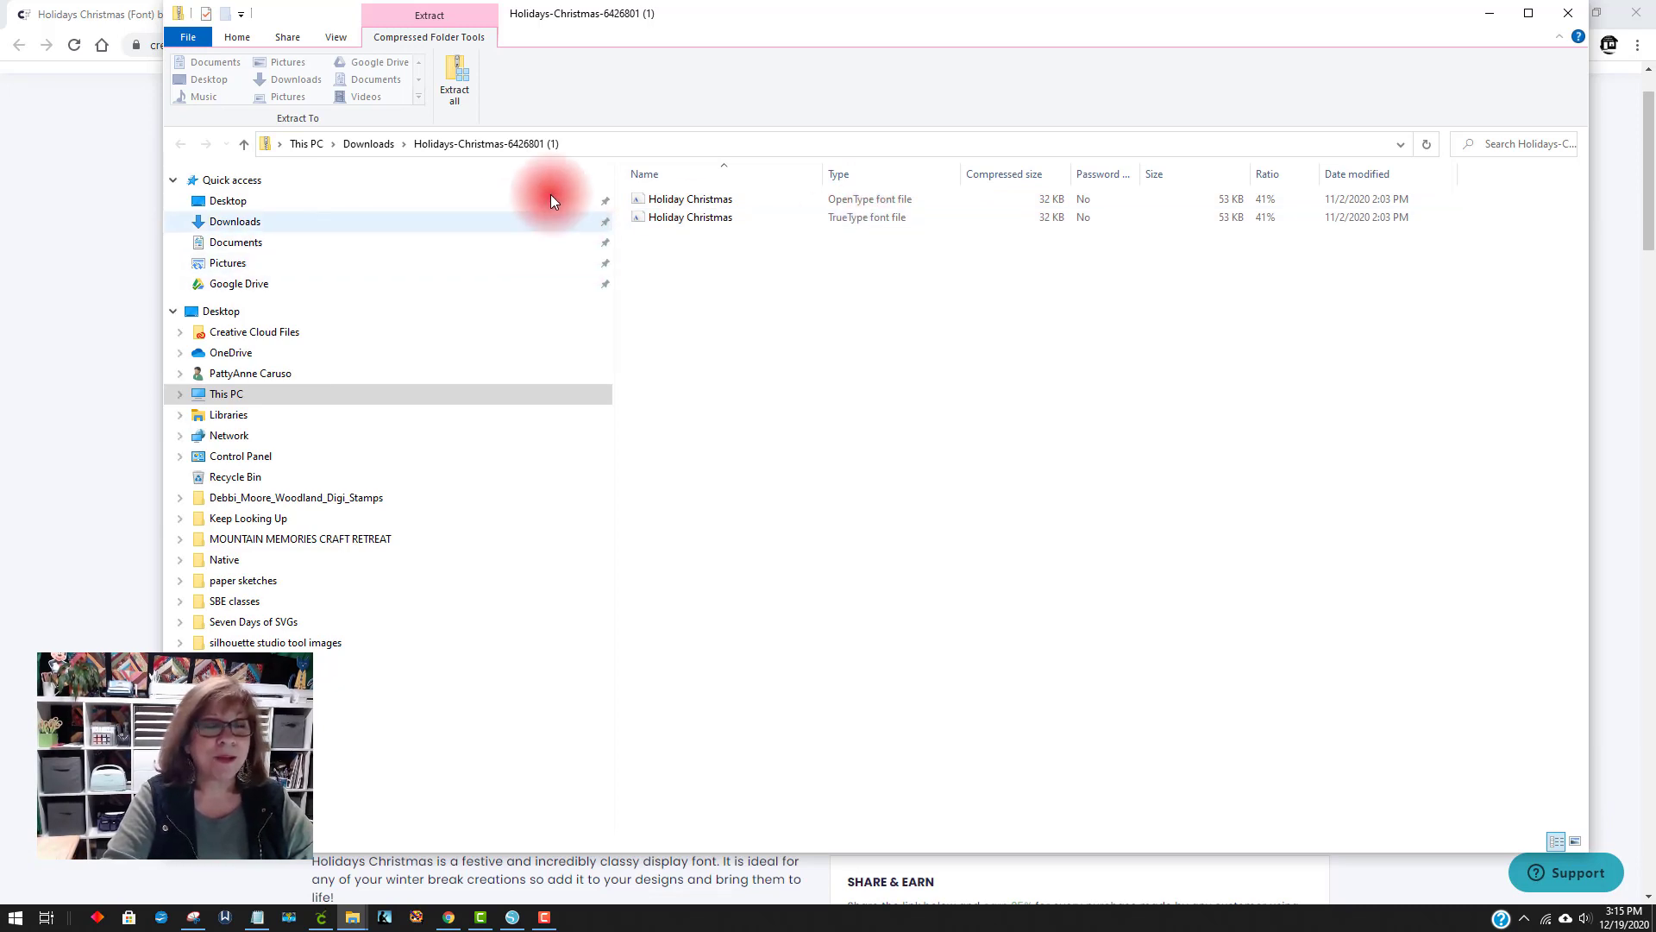
# Extract the font archive into the proposed Downloads folder and open the OpenType Holiday Christmas font file
pyautogui.click(469, 74)
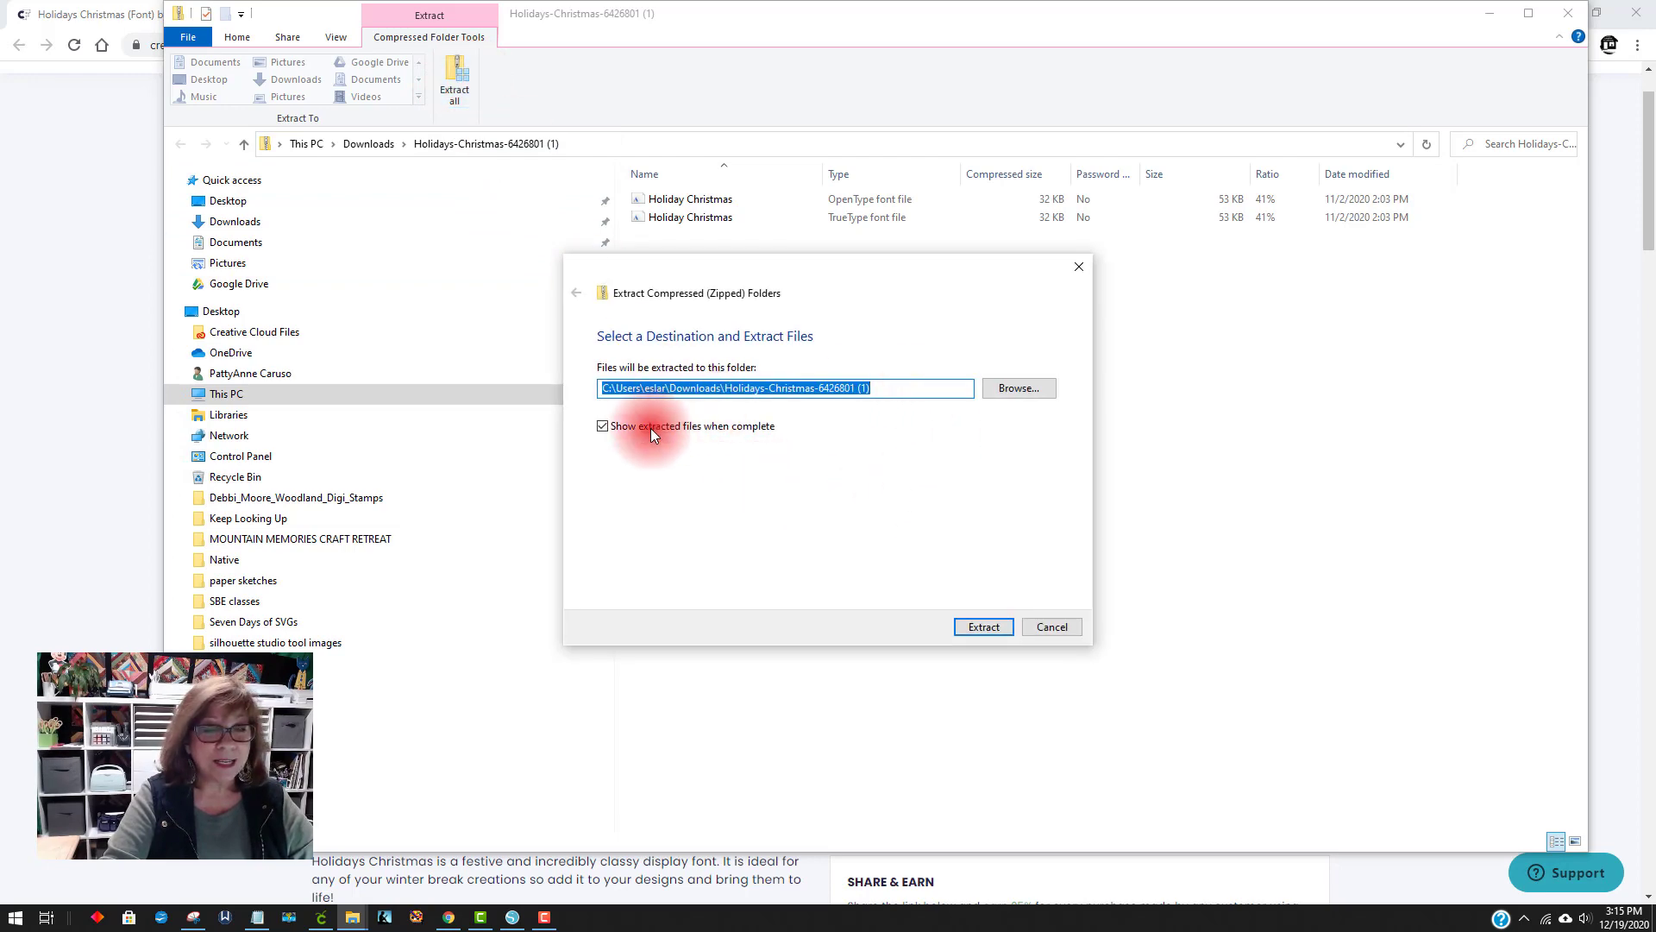
pyautogui.click(982, 627)
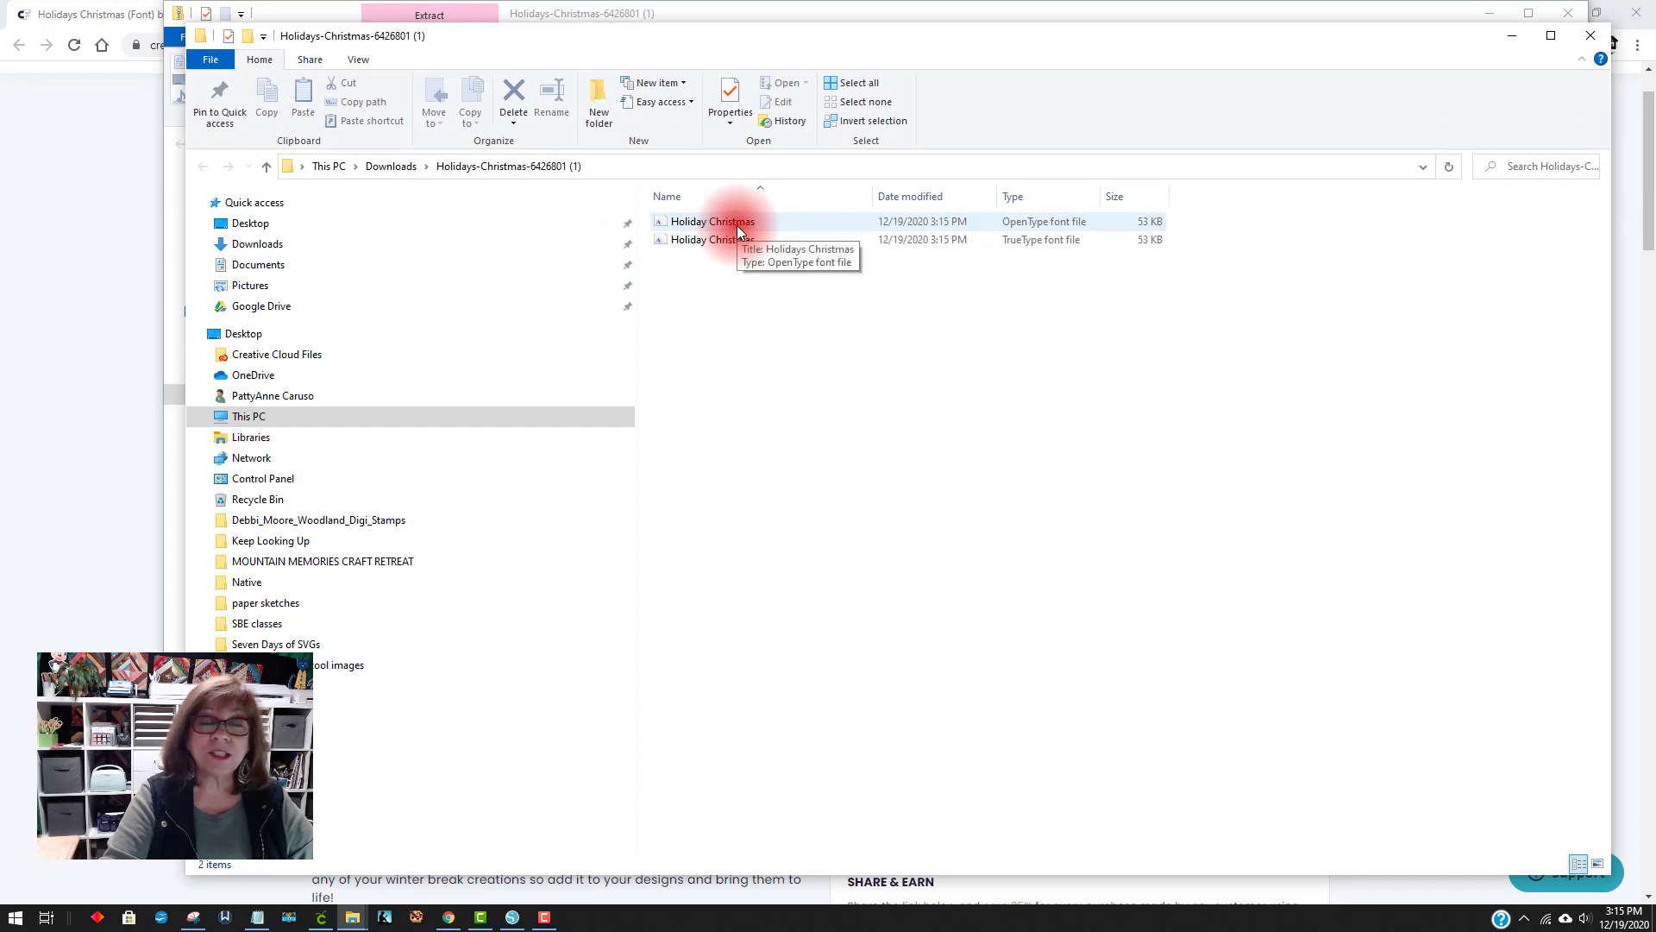
pyautogui.doubleClick(736, 226)
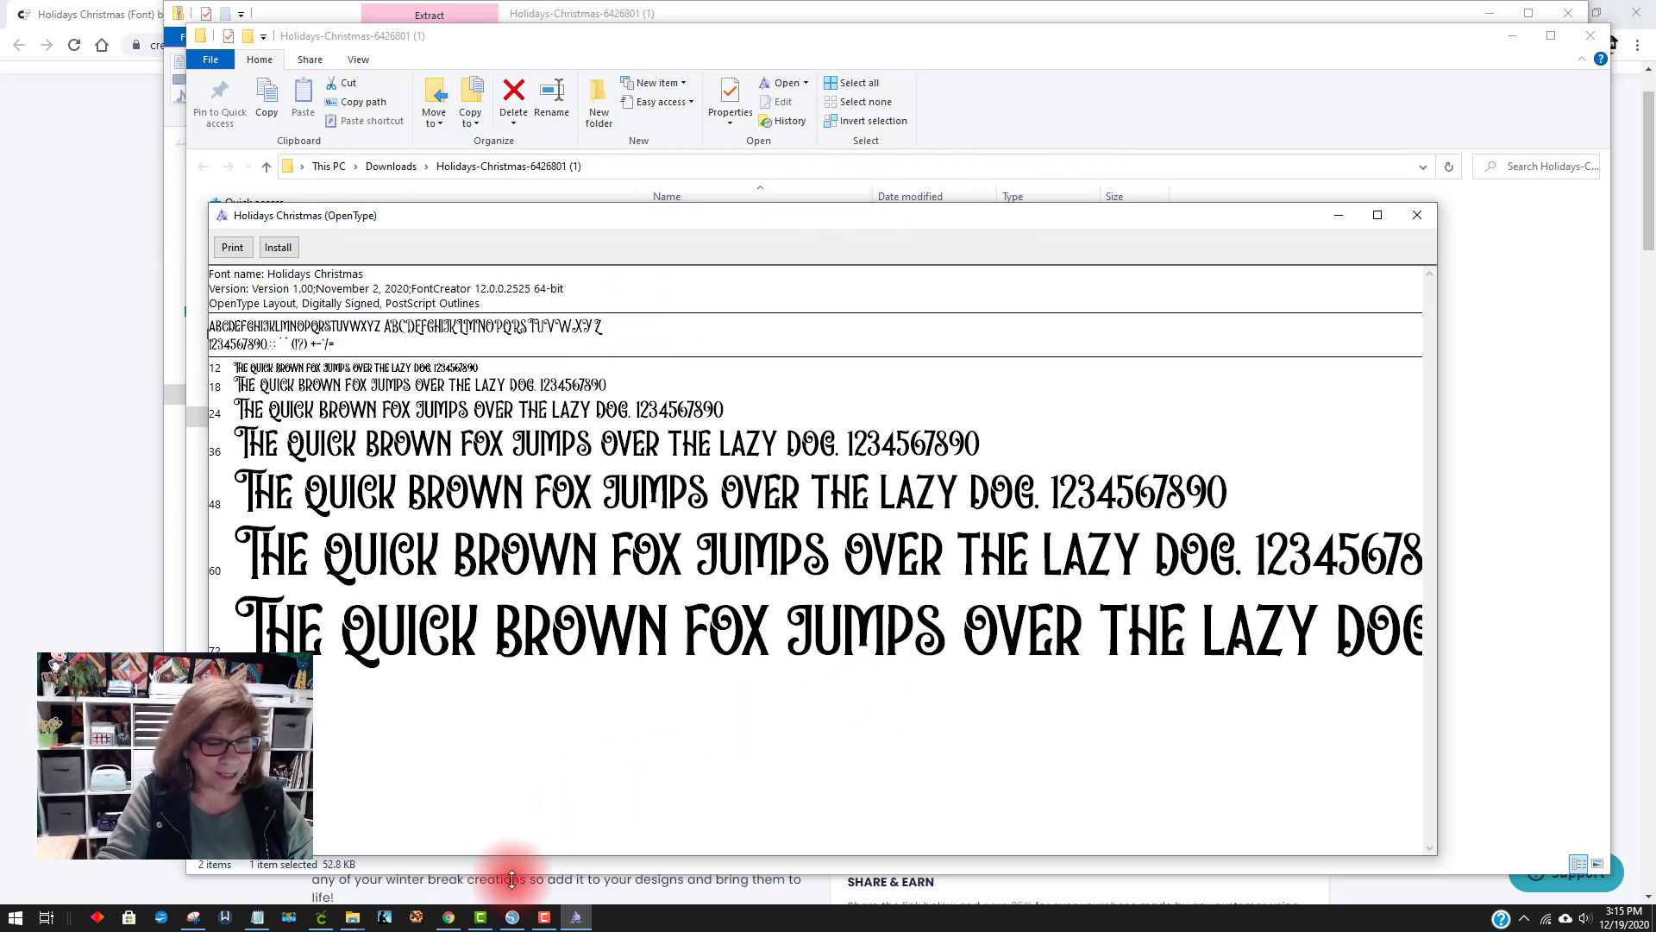
# Switch to Cricut Design Space and start a new project in place of the MERRY lettering
pyautogui.moveTo(483, 919); pyautogui.dragTo(323, 925)
pyautogui.click(322, 921)
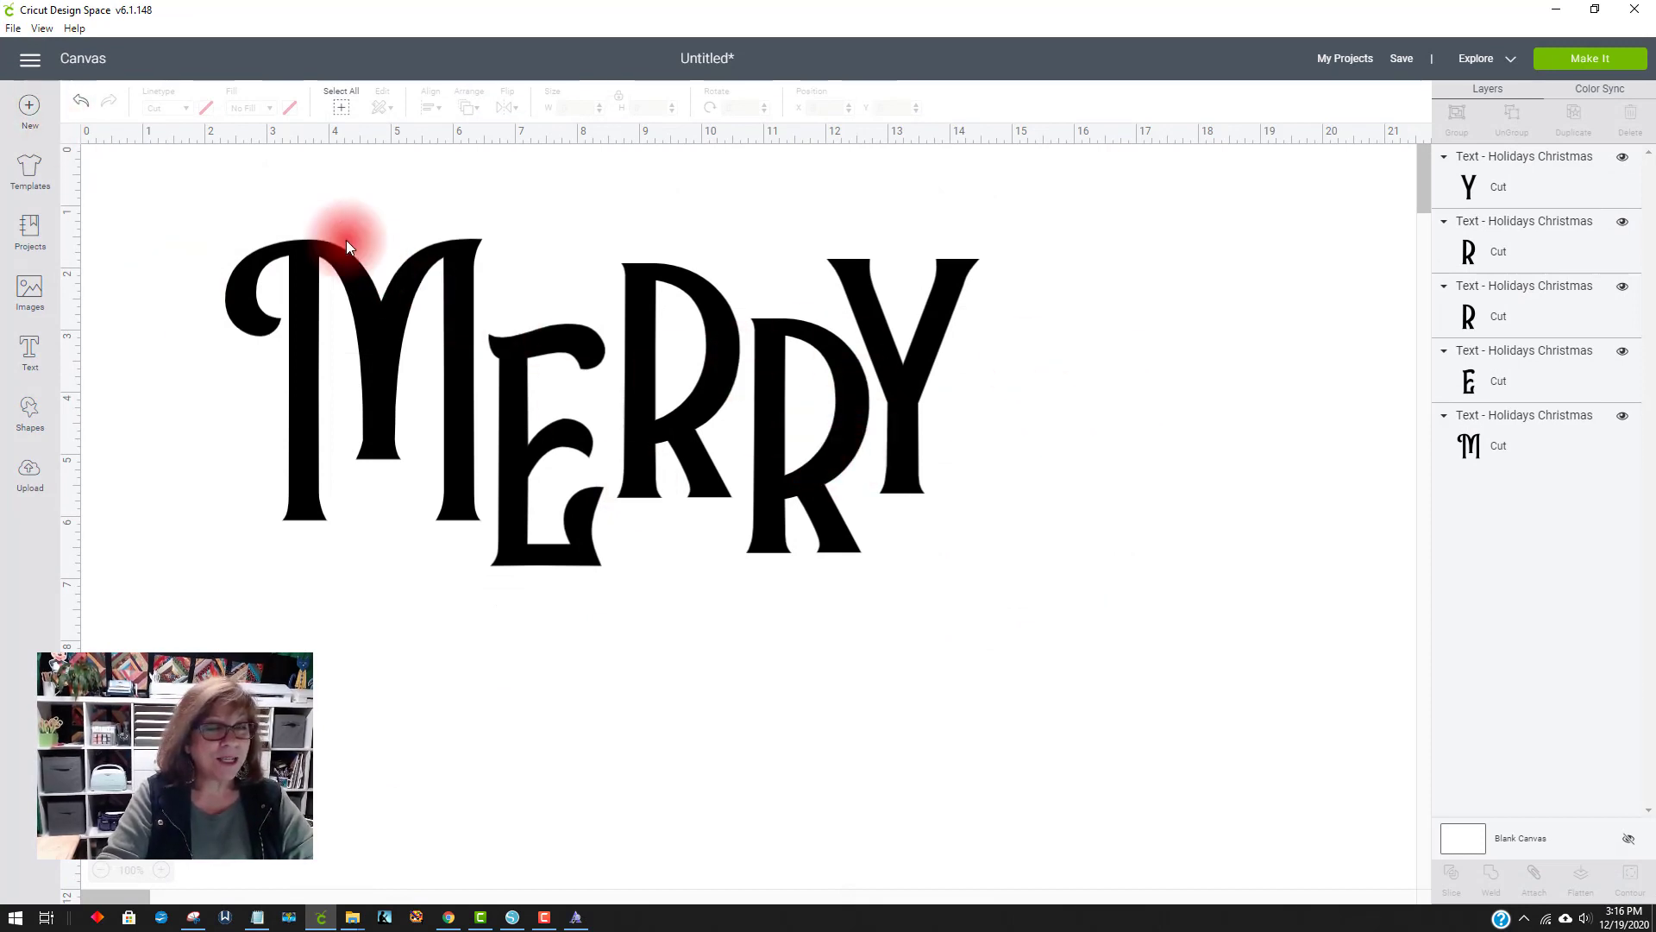
pyautogui.click(31, 106)
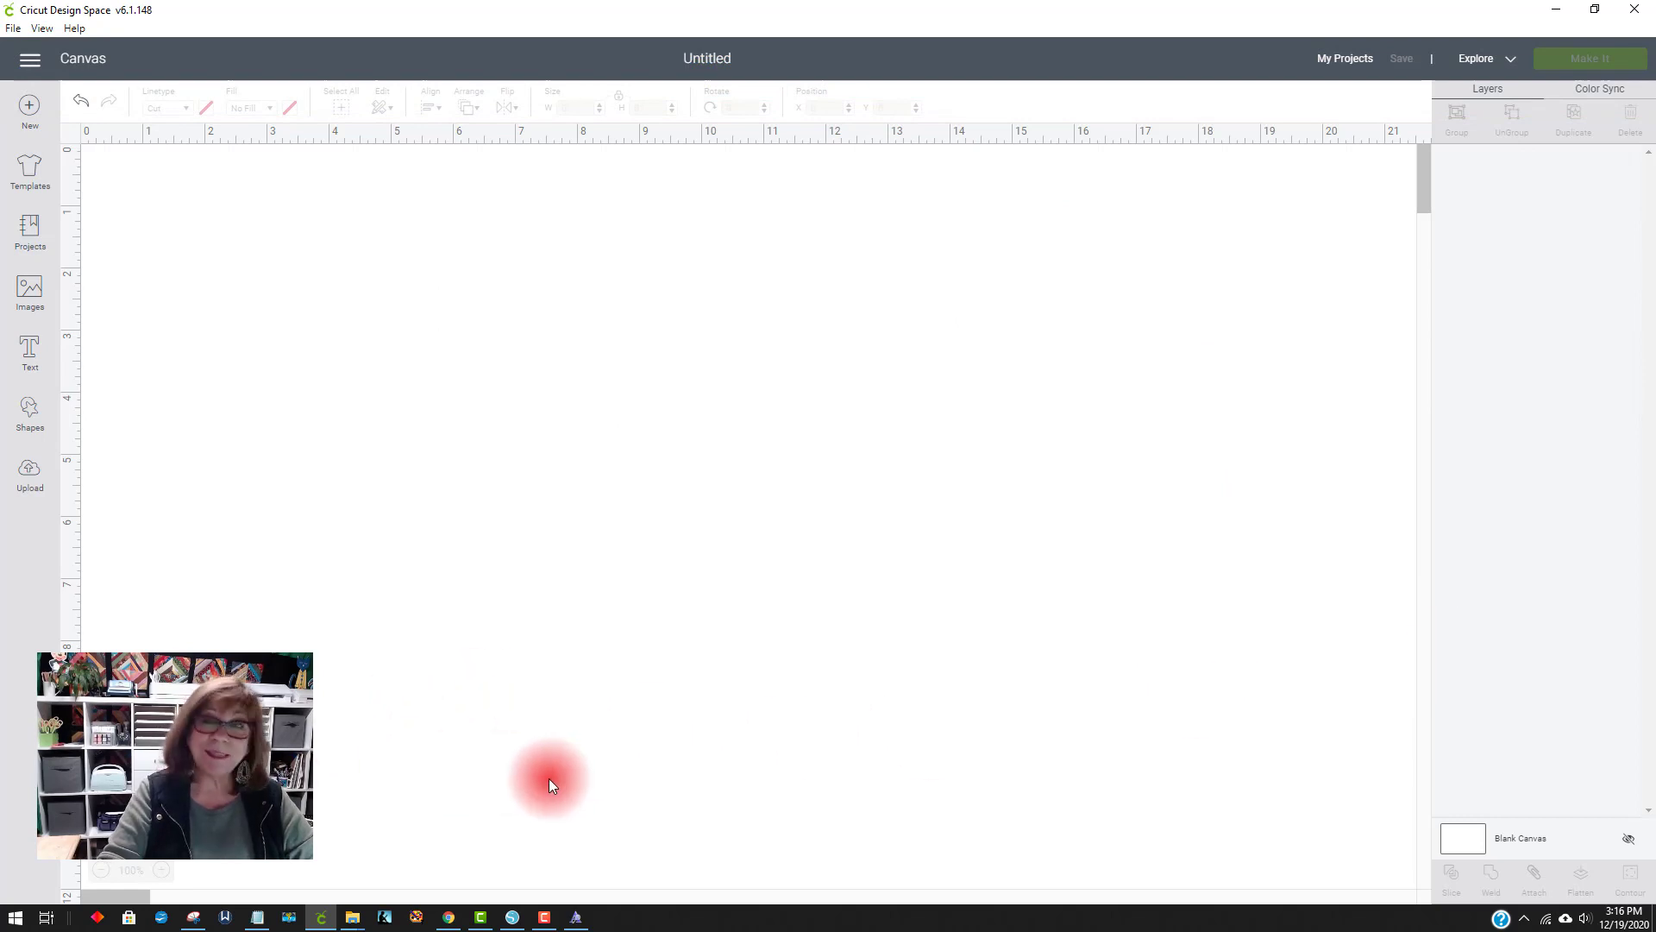
# Add the text "Birthday" to the canvas and set it in the Holidays Christmas font
pyautogui.click(31, 354)
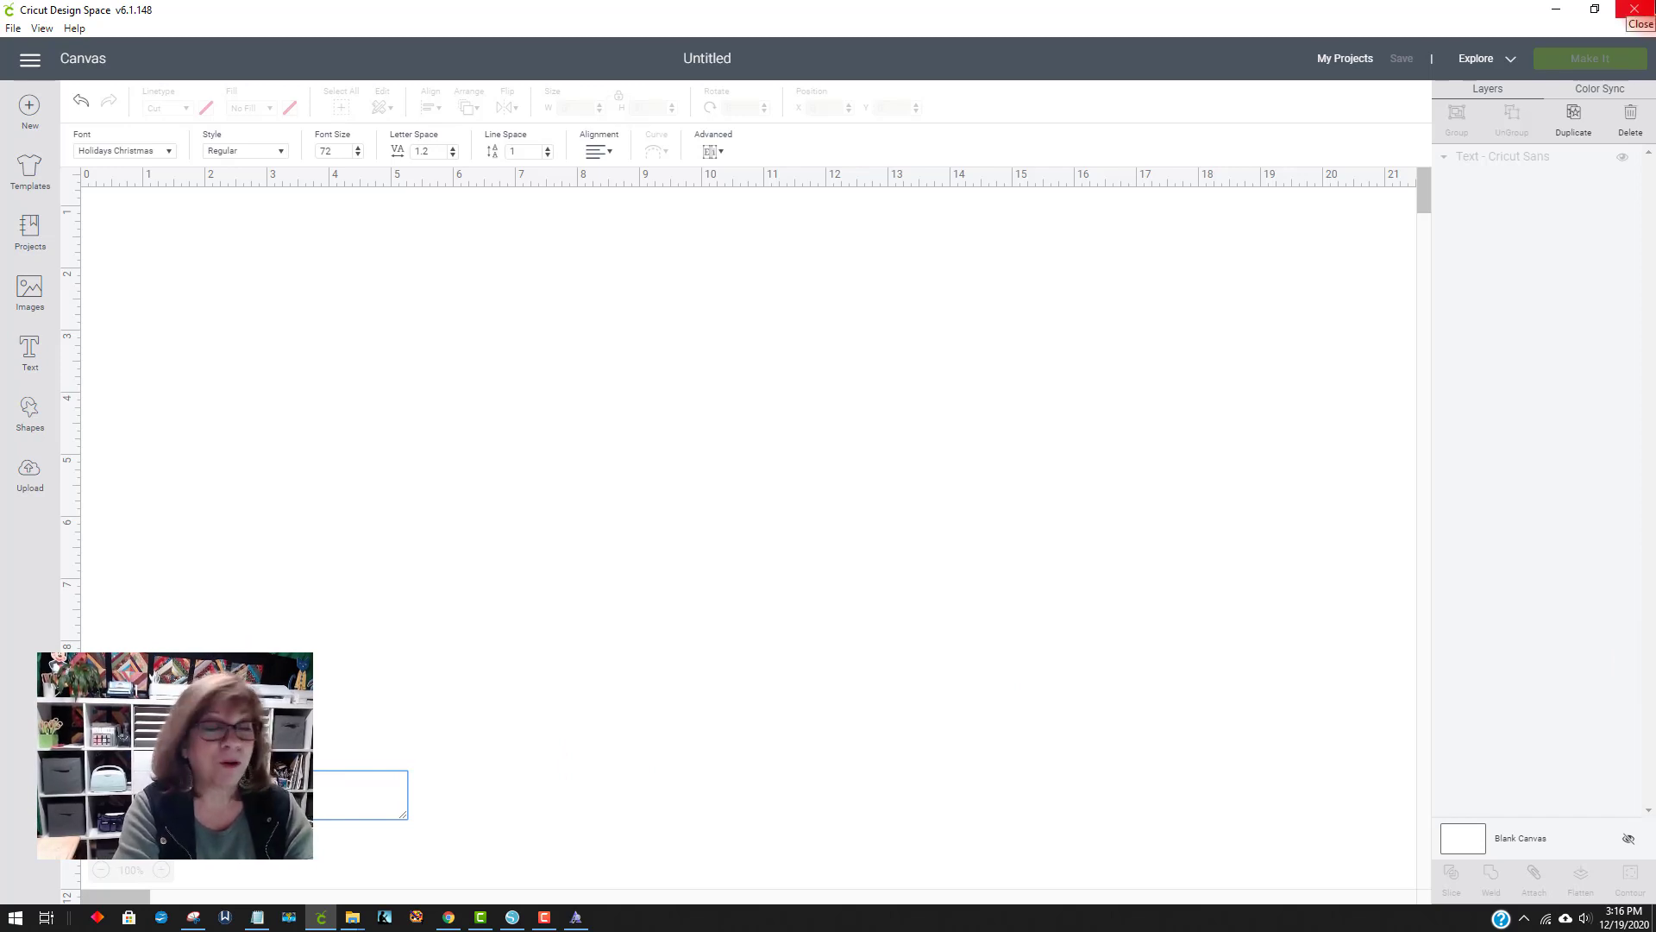
pyautogui.write('Birthday')
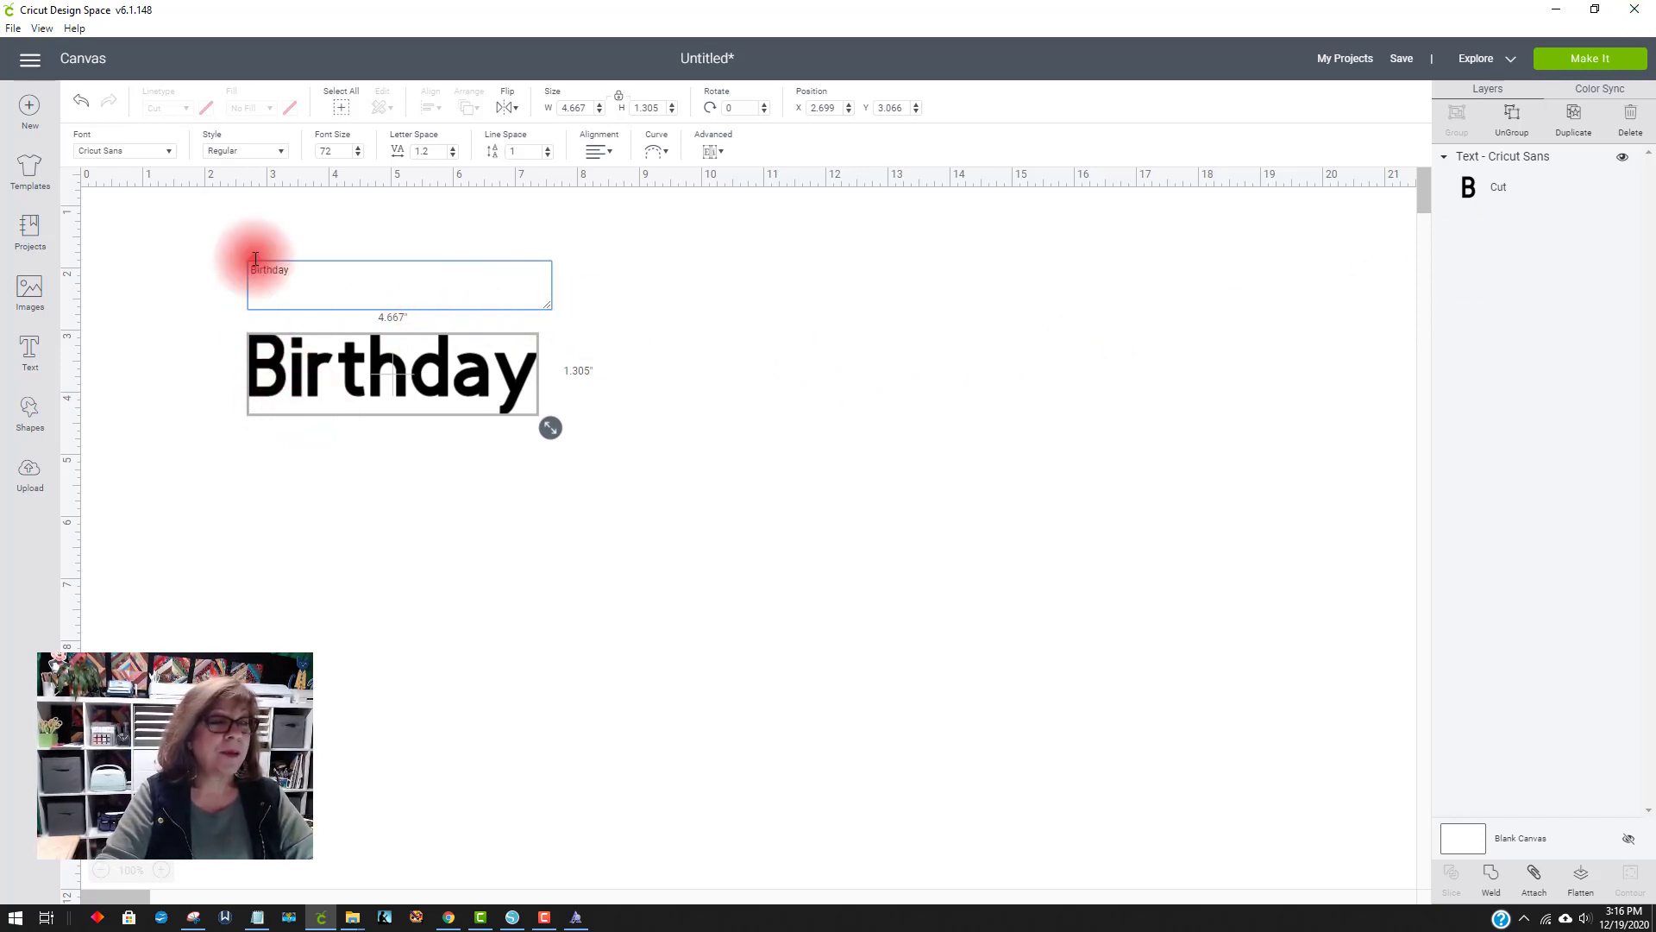
pyautogui.click(171, 152)
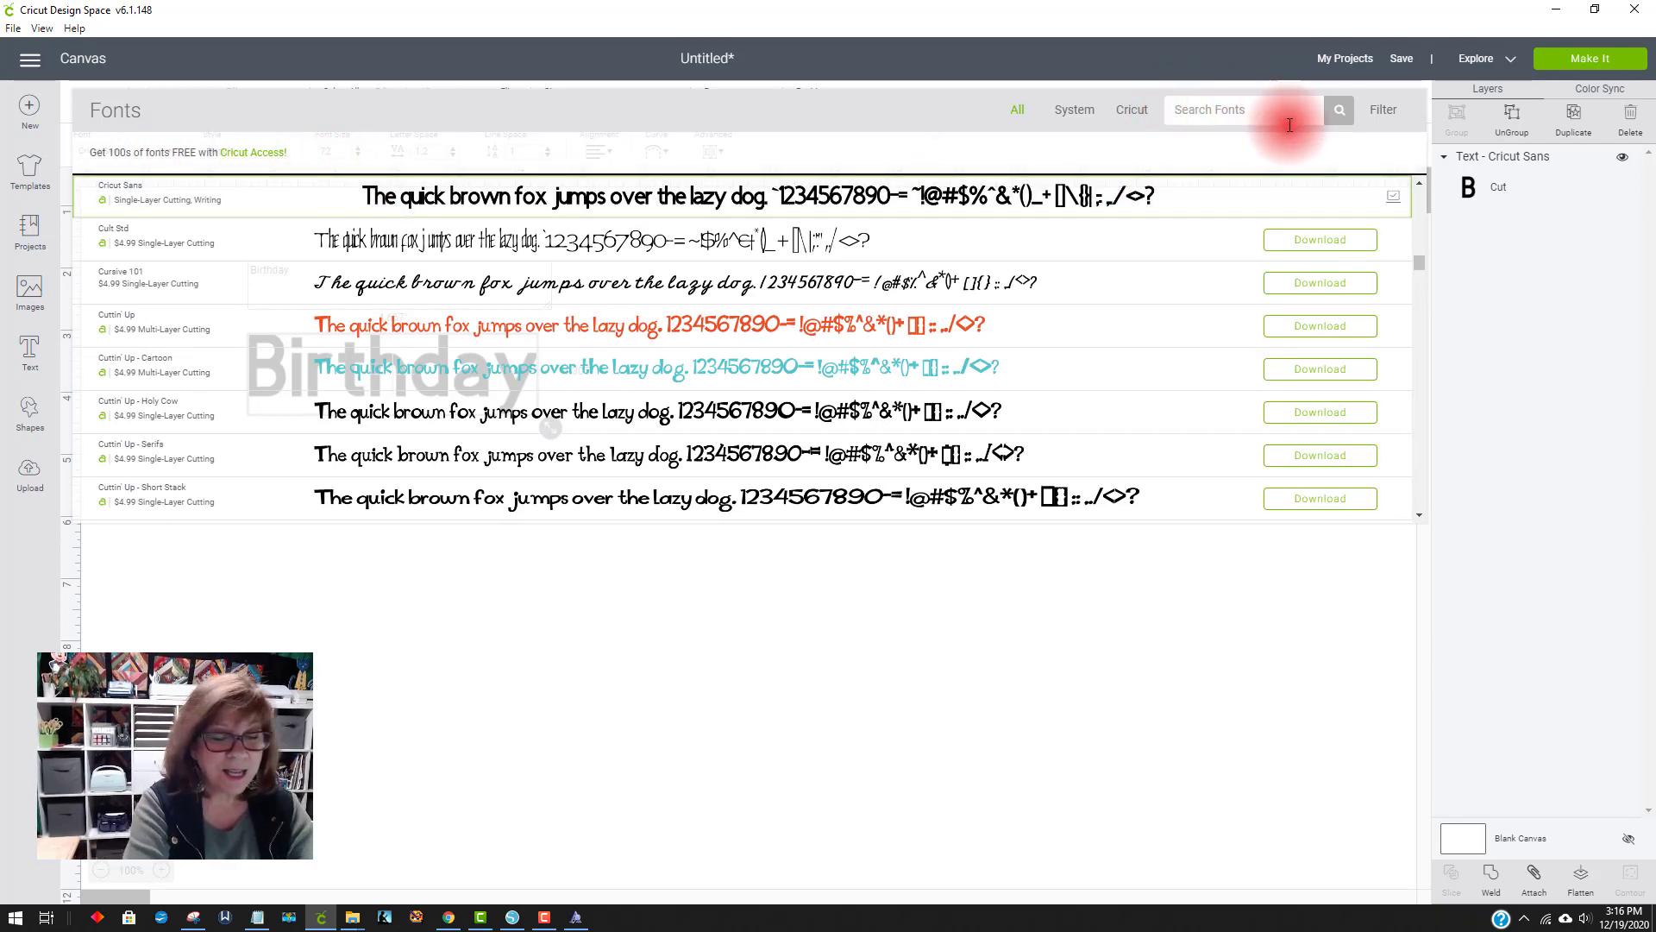
pyautogui.write('holiday')
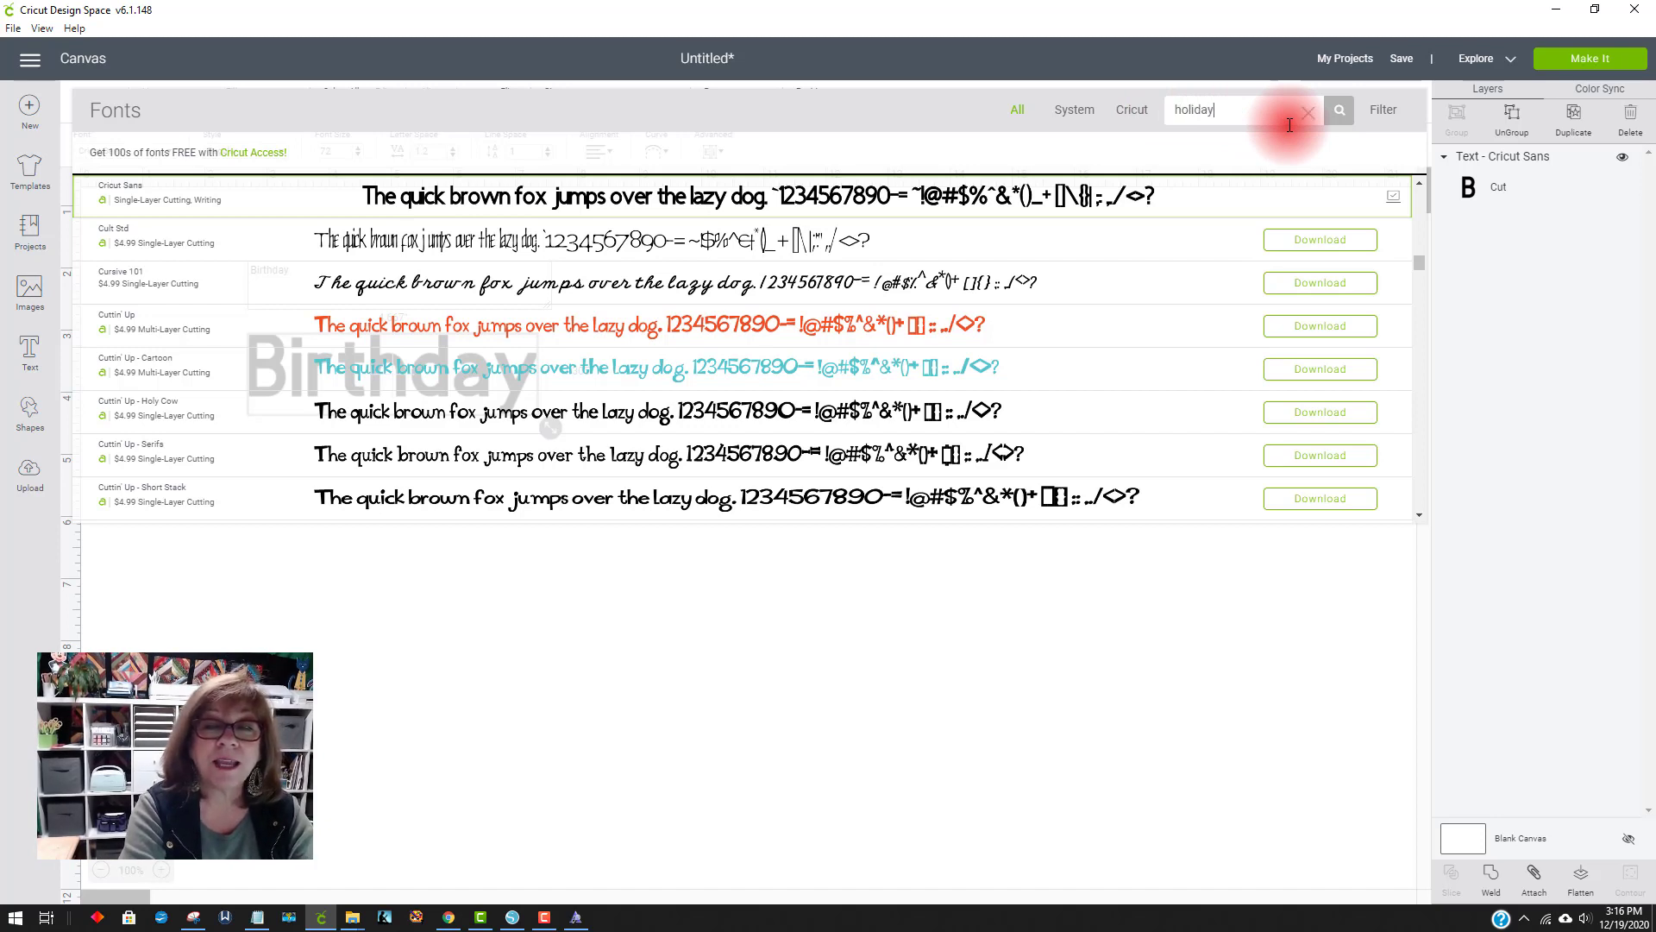
pyautogui.press('Return')
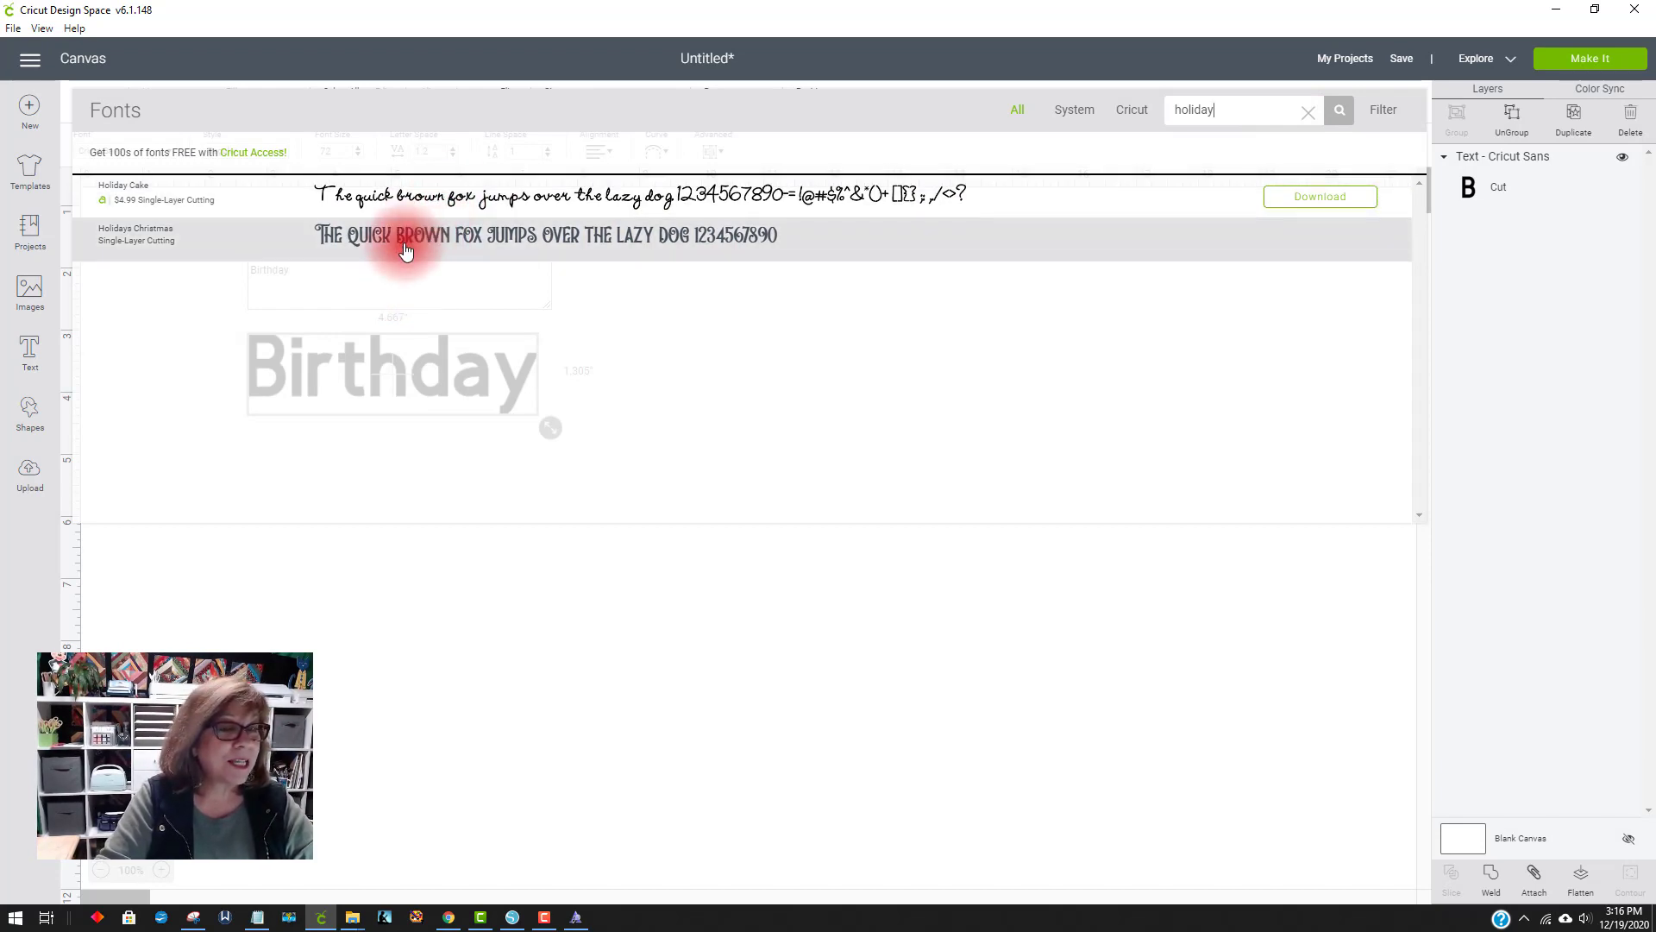
pyautogui.click(573, 245)
pyautogui.click(518, 477)
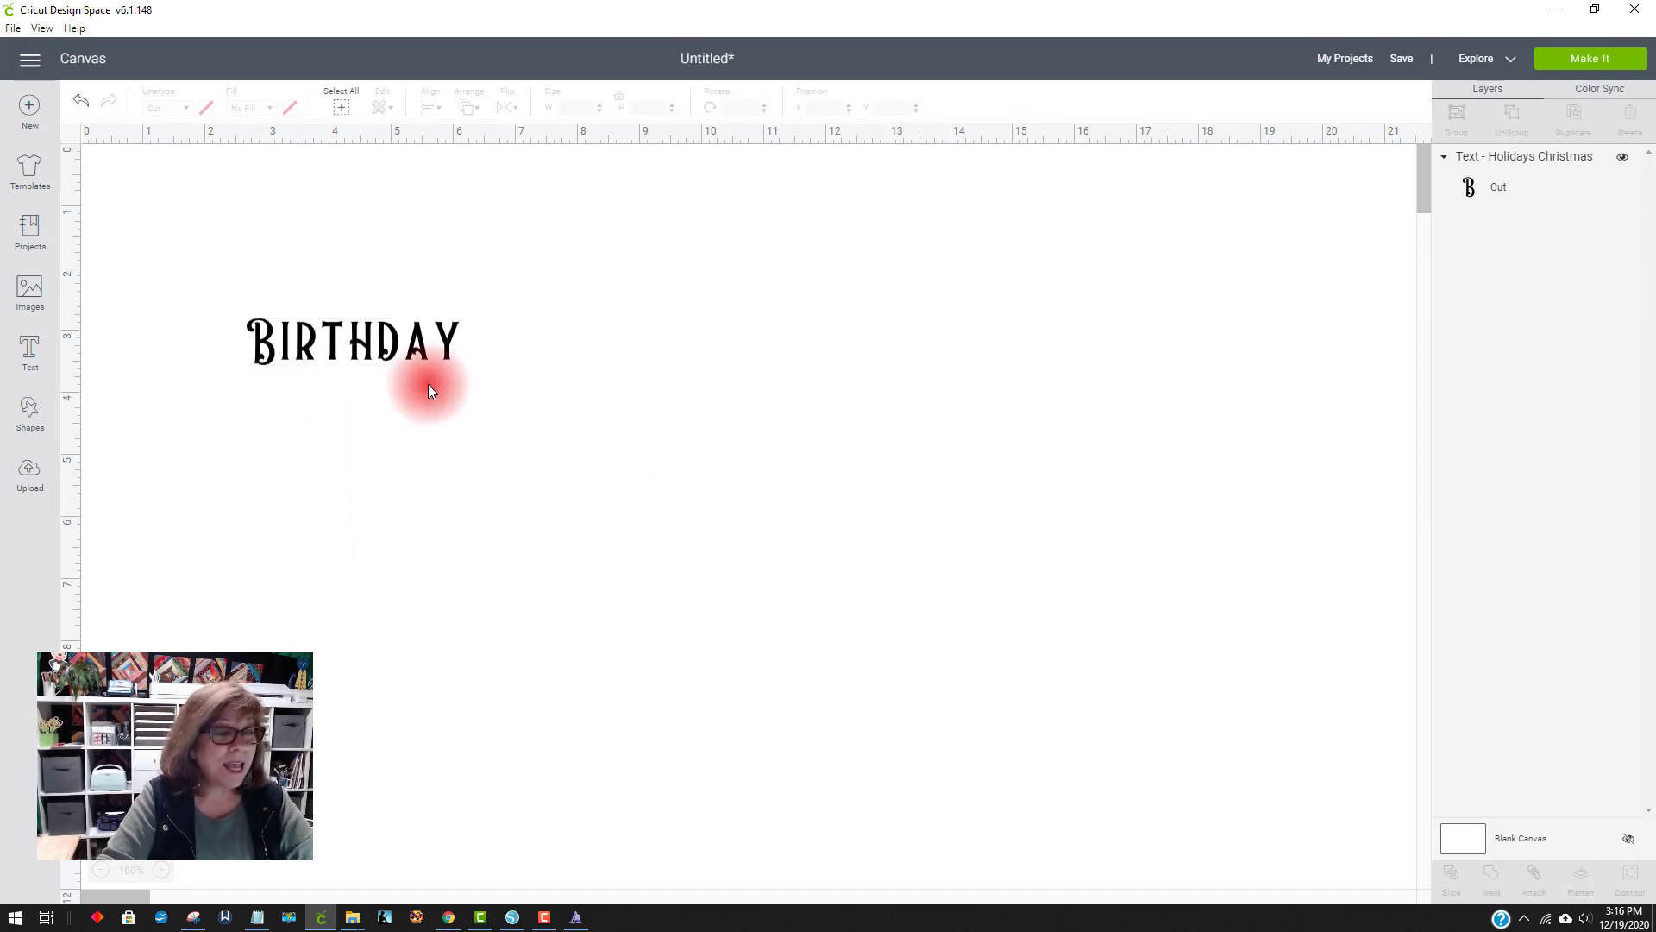
# Enlarge the Birthday text to about 16.1 by 3.5 inches and move it up near the top of the canvas
pyautogui.click(425, 349)
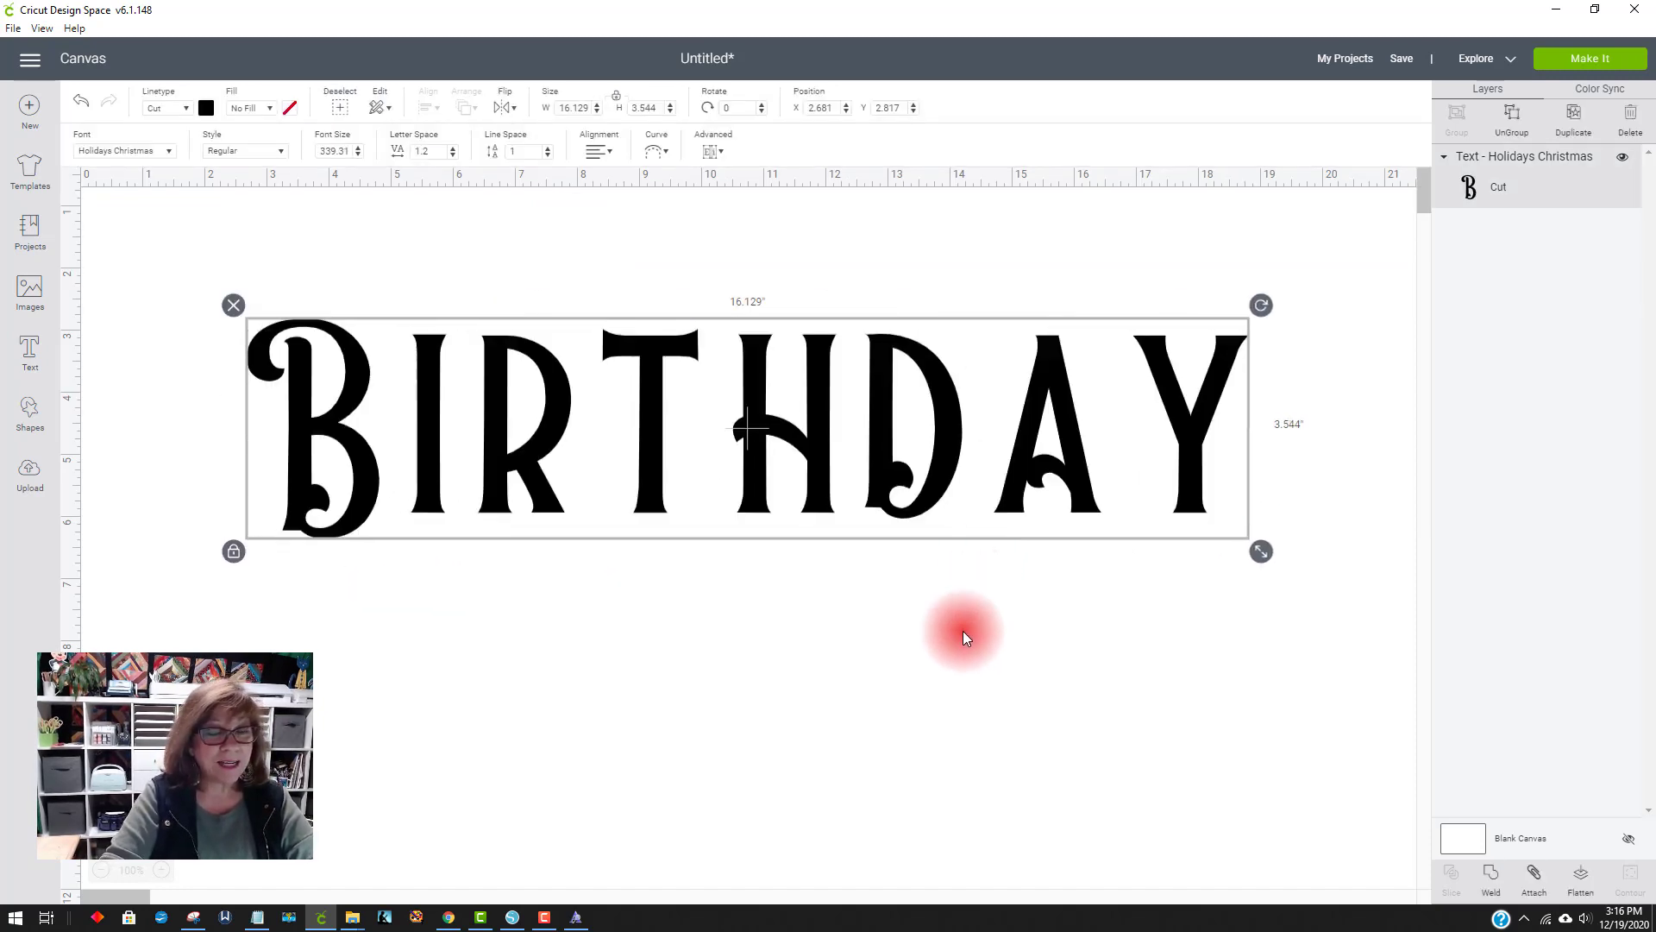
pyautogui.click(938, 703)
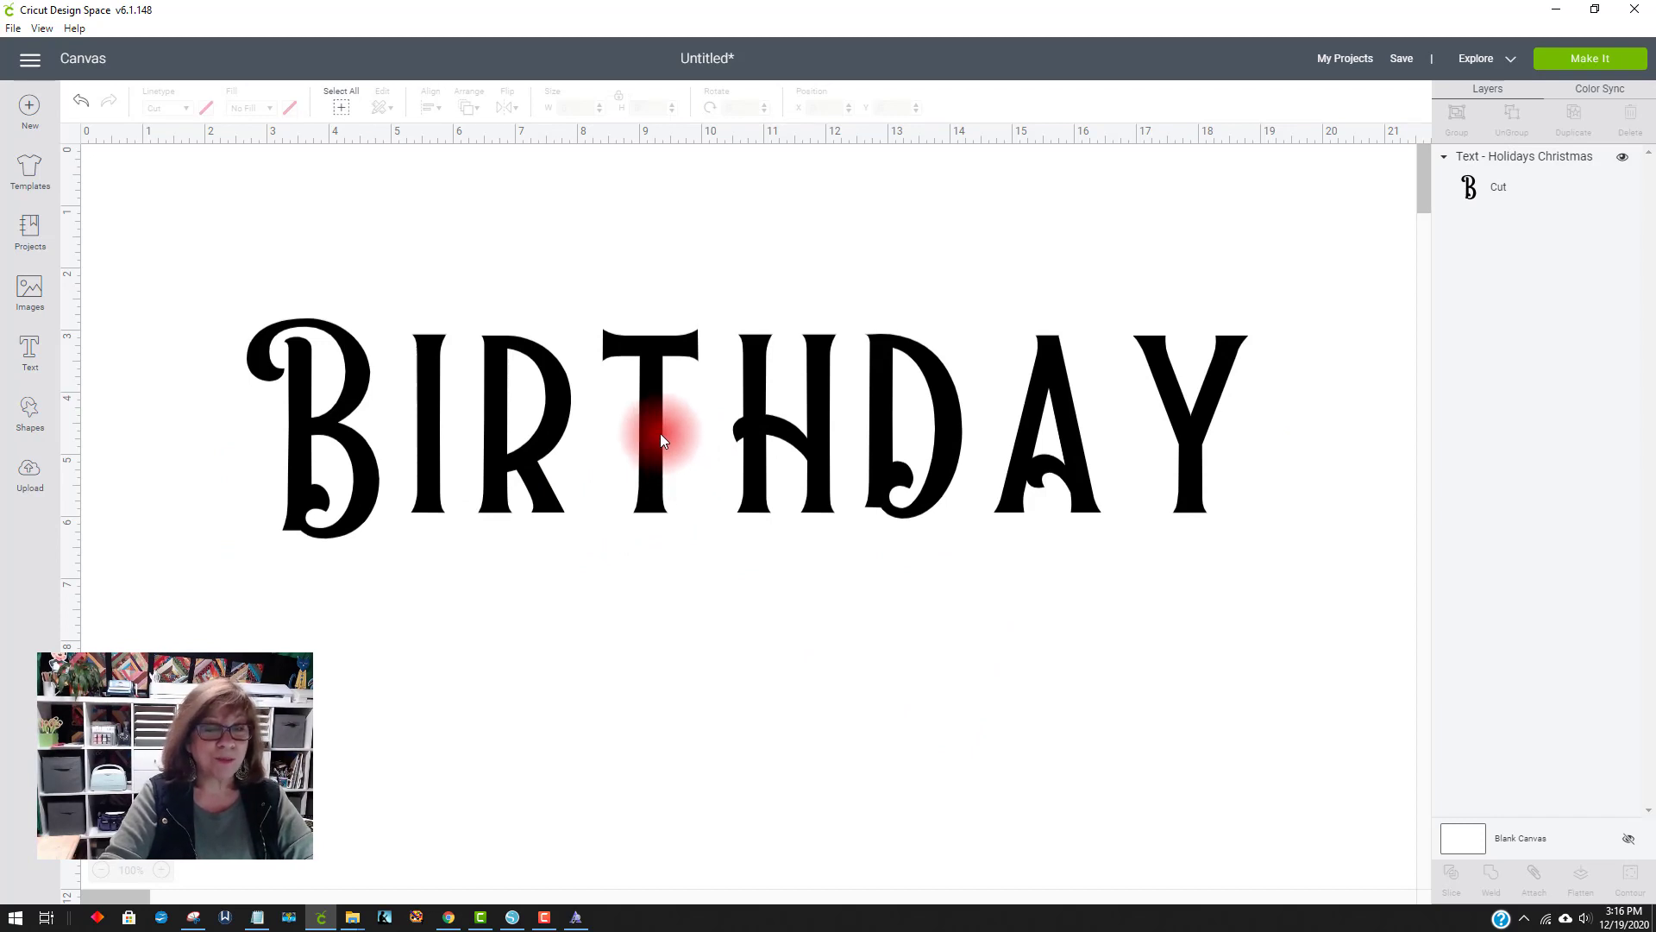
pyautogui.moveTo(655, 431); pyautogui.dragTo(649, 333)
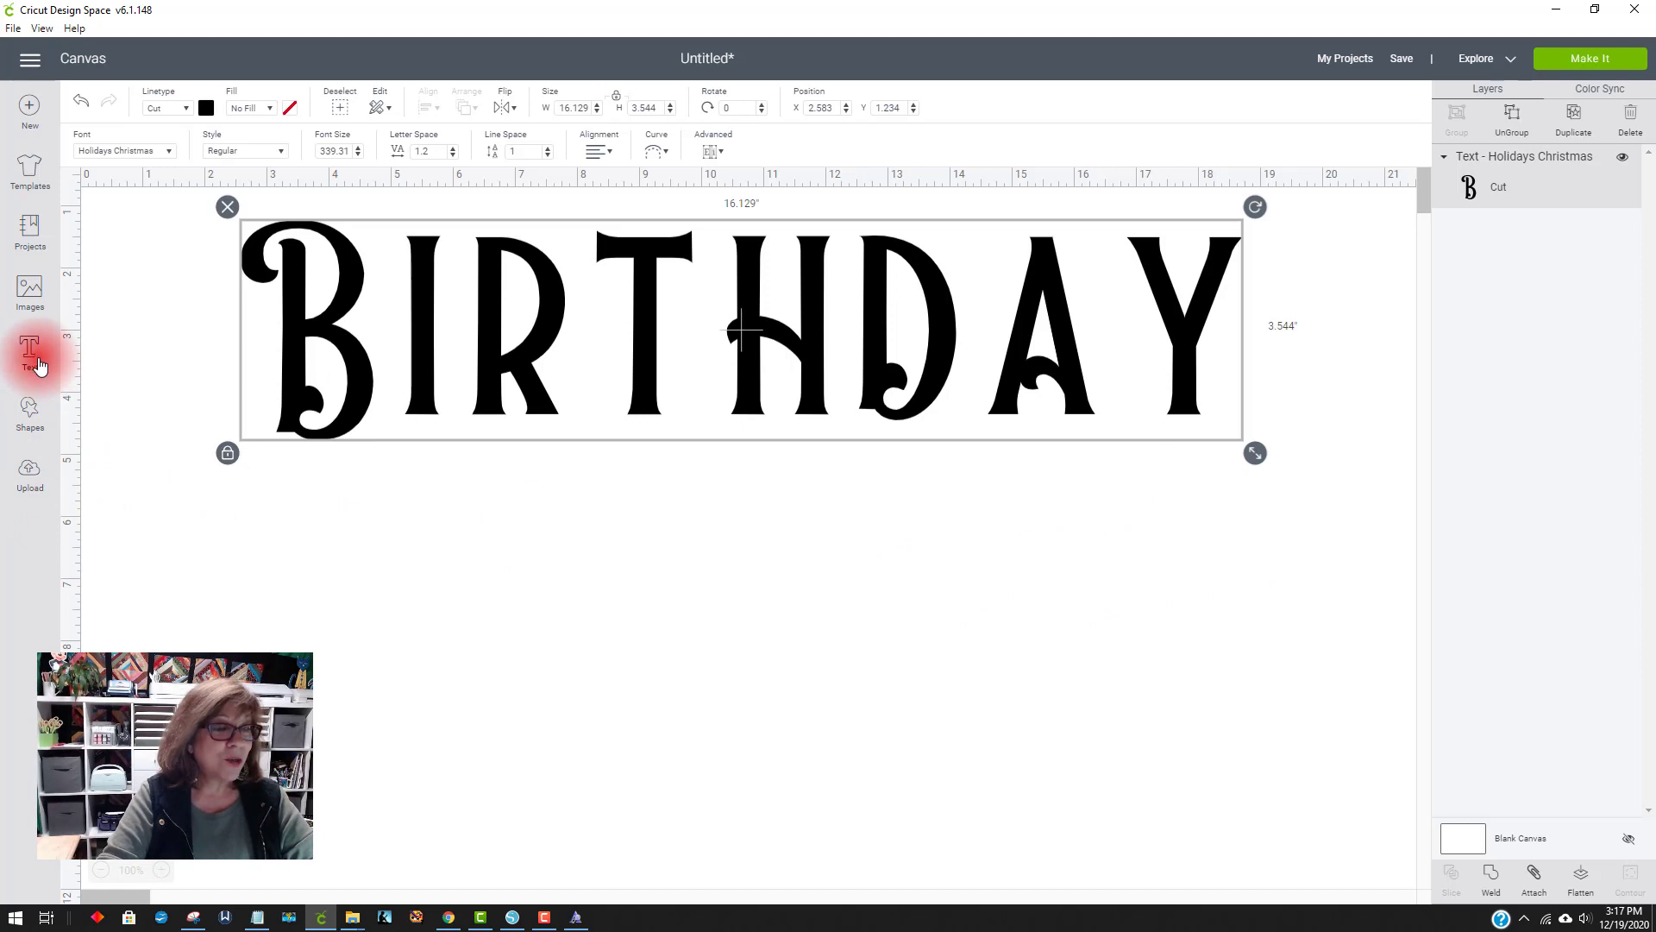
pyautogui.click(401, 527)
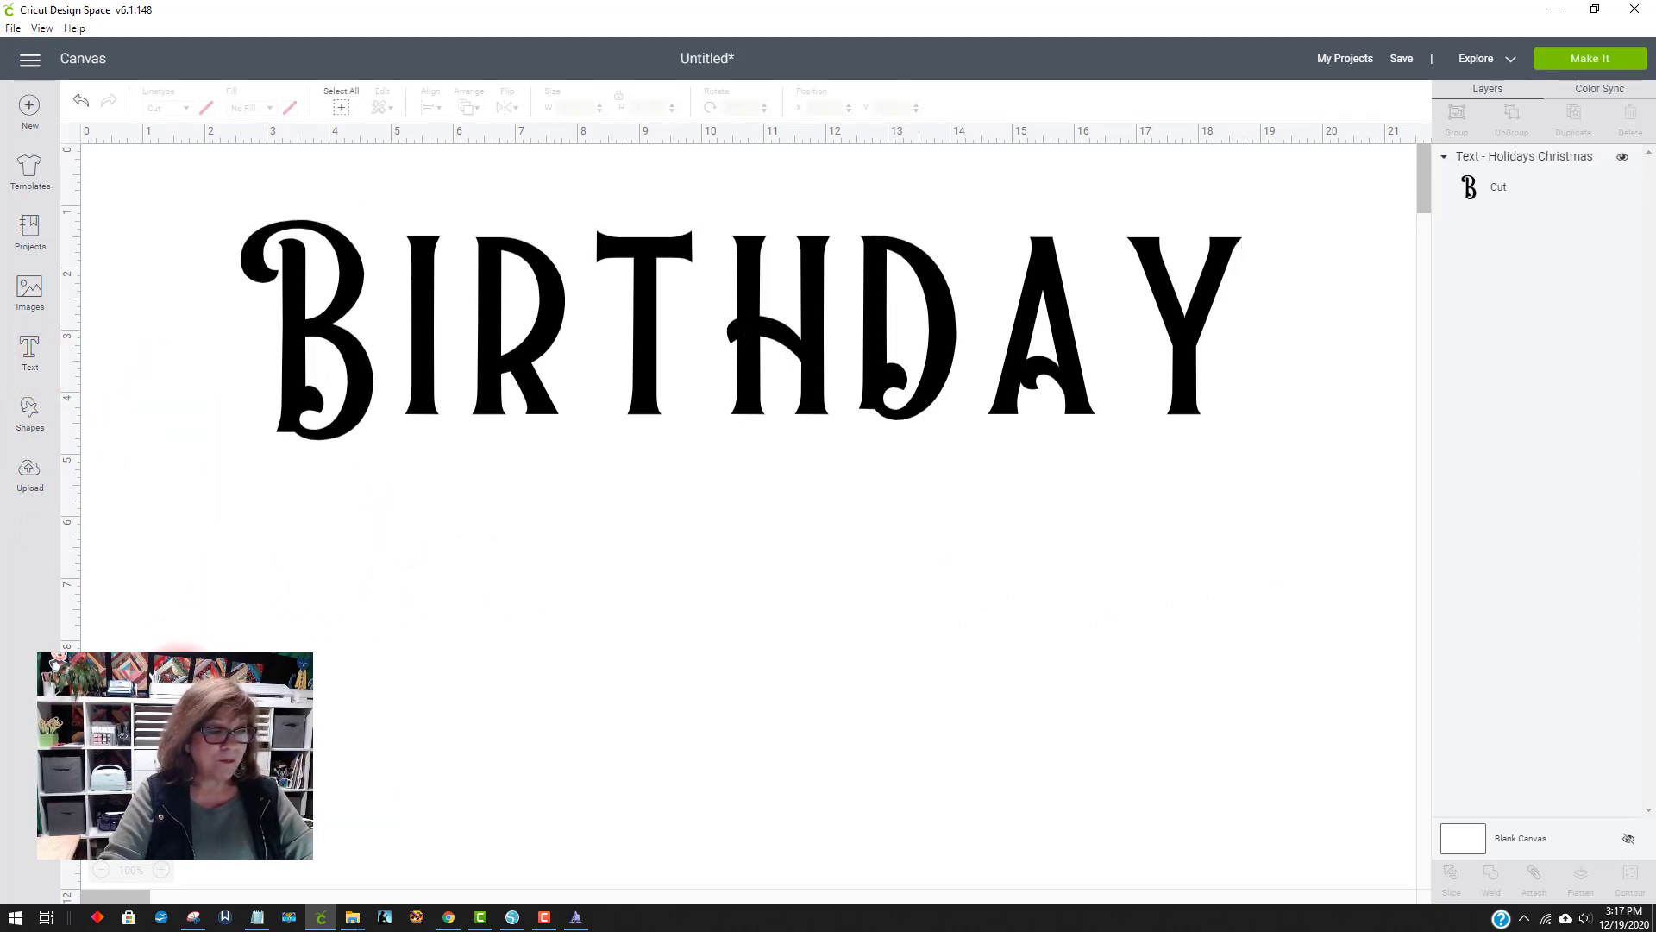
# Add a second text reading "BIRTHDAY" in all capitals in the Holidays Christmas font
pyautogui.click(29, 352)
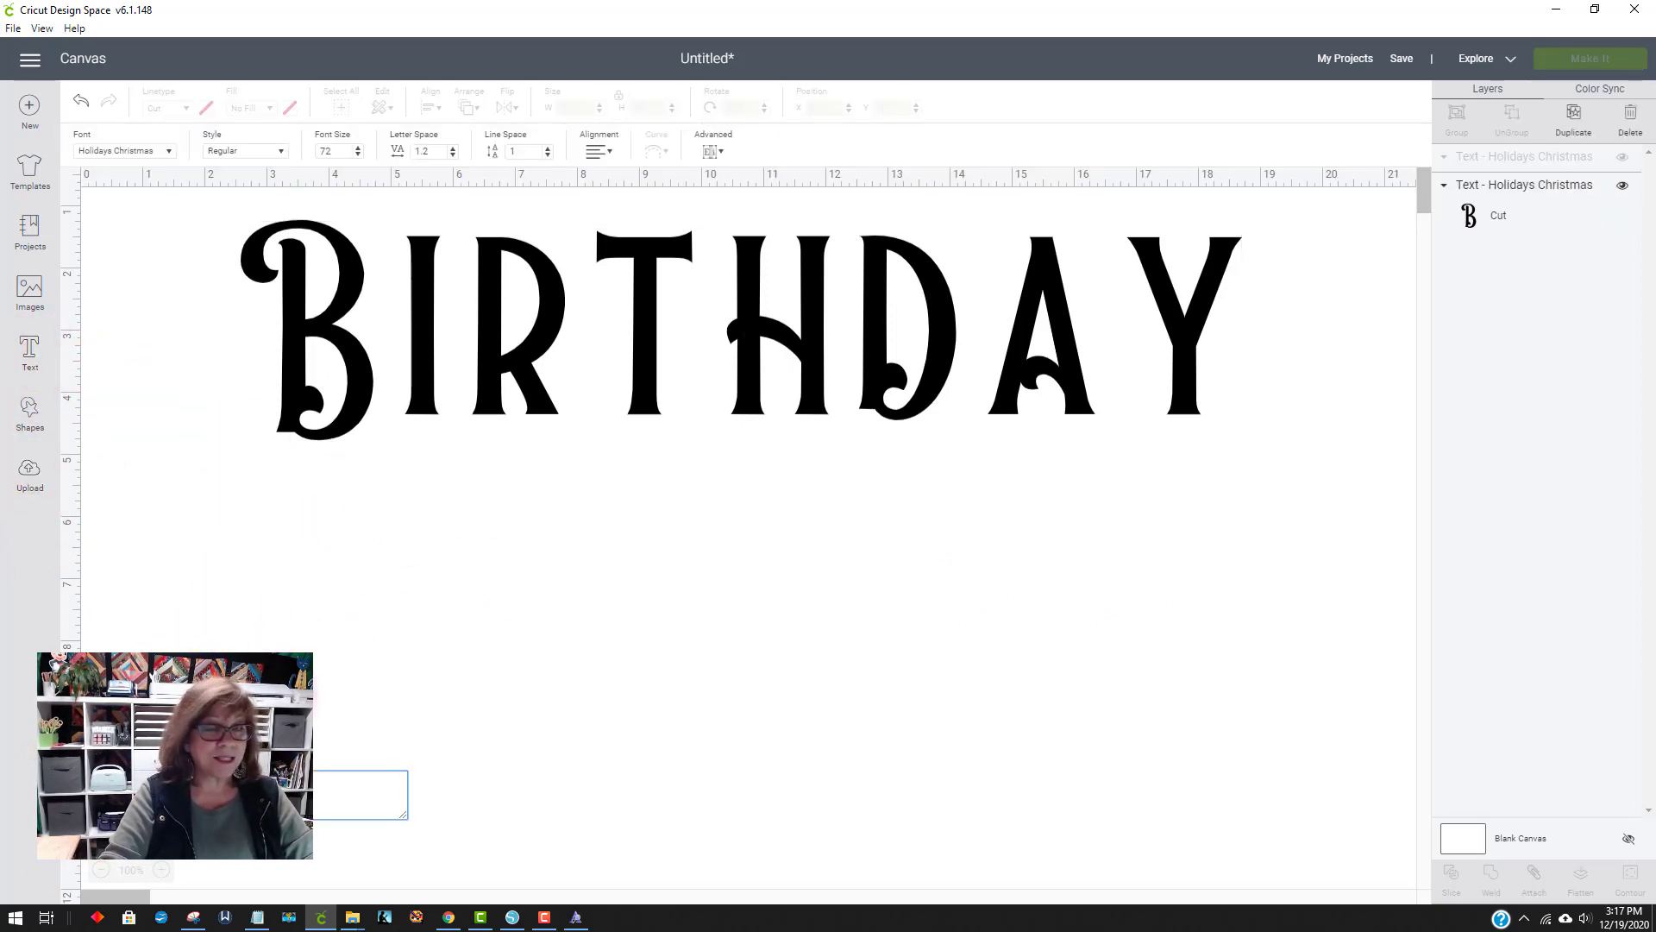
pyautogui.write('B')
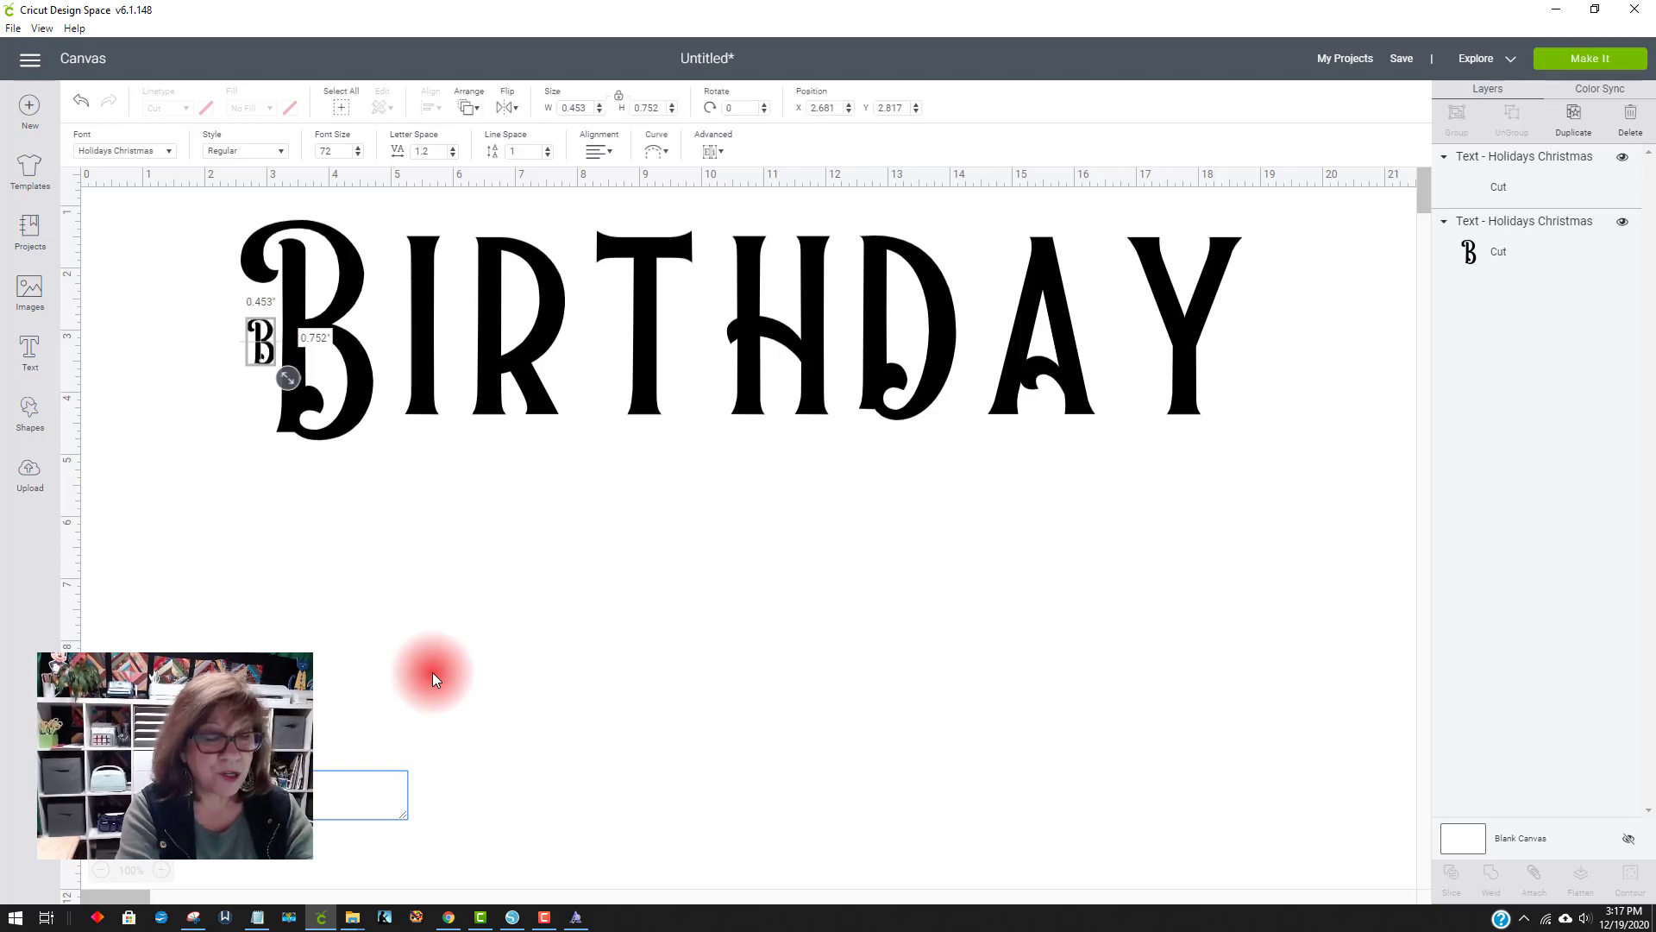
pyautogui.write('IRTHDAY')
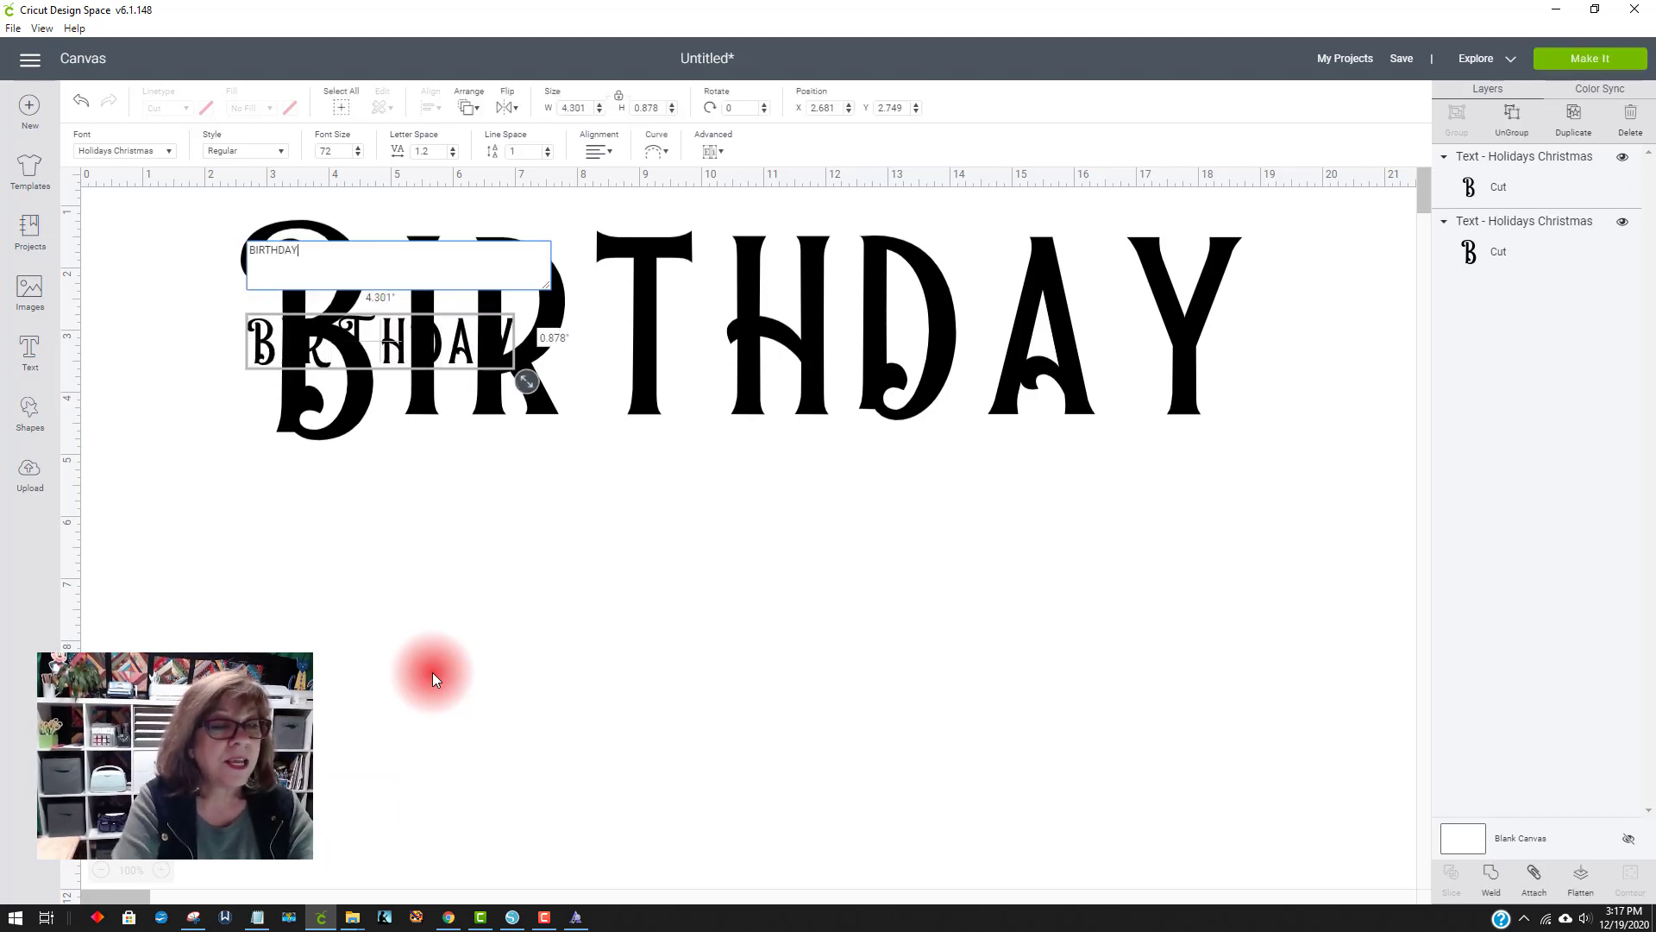
# Enlarge the all-capitals BIRTHDAY text to about 19.5 by 4 inches and place it directly below the first Birthday text
pyautogui.click(161, 897)
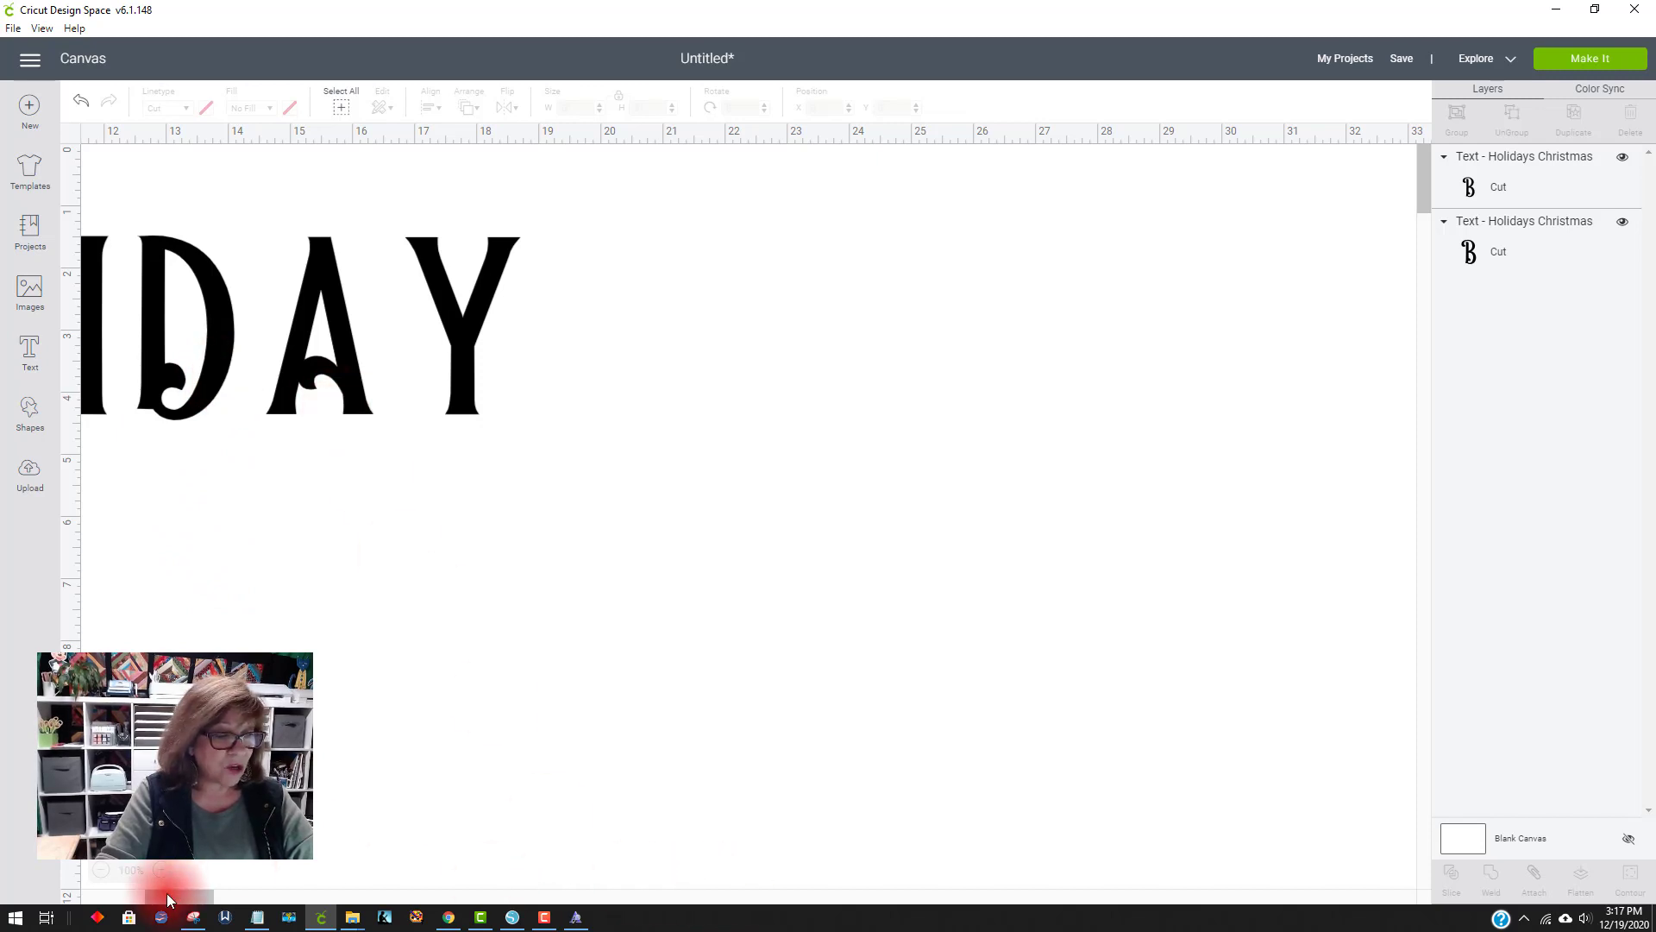
pyautogui.moveTo(167, 893); pyautogui.dragTo(81, 887)
pyautogui.moveTo(416, 355); pyautogui.dragTo(562, 485)
pyautogui.moveTo(683, 518); pyautogui.dragTo(1076, 634)
pyautogui.moveTo(914, 574); pyautogui.dragTo(743, 582)
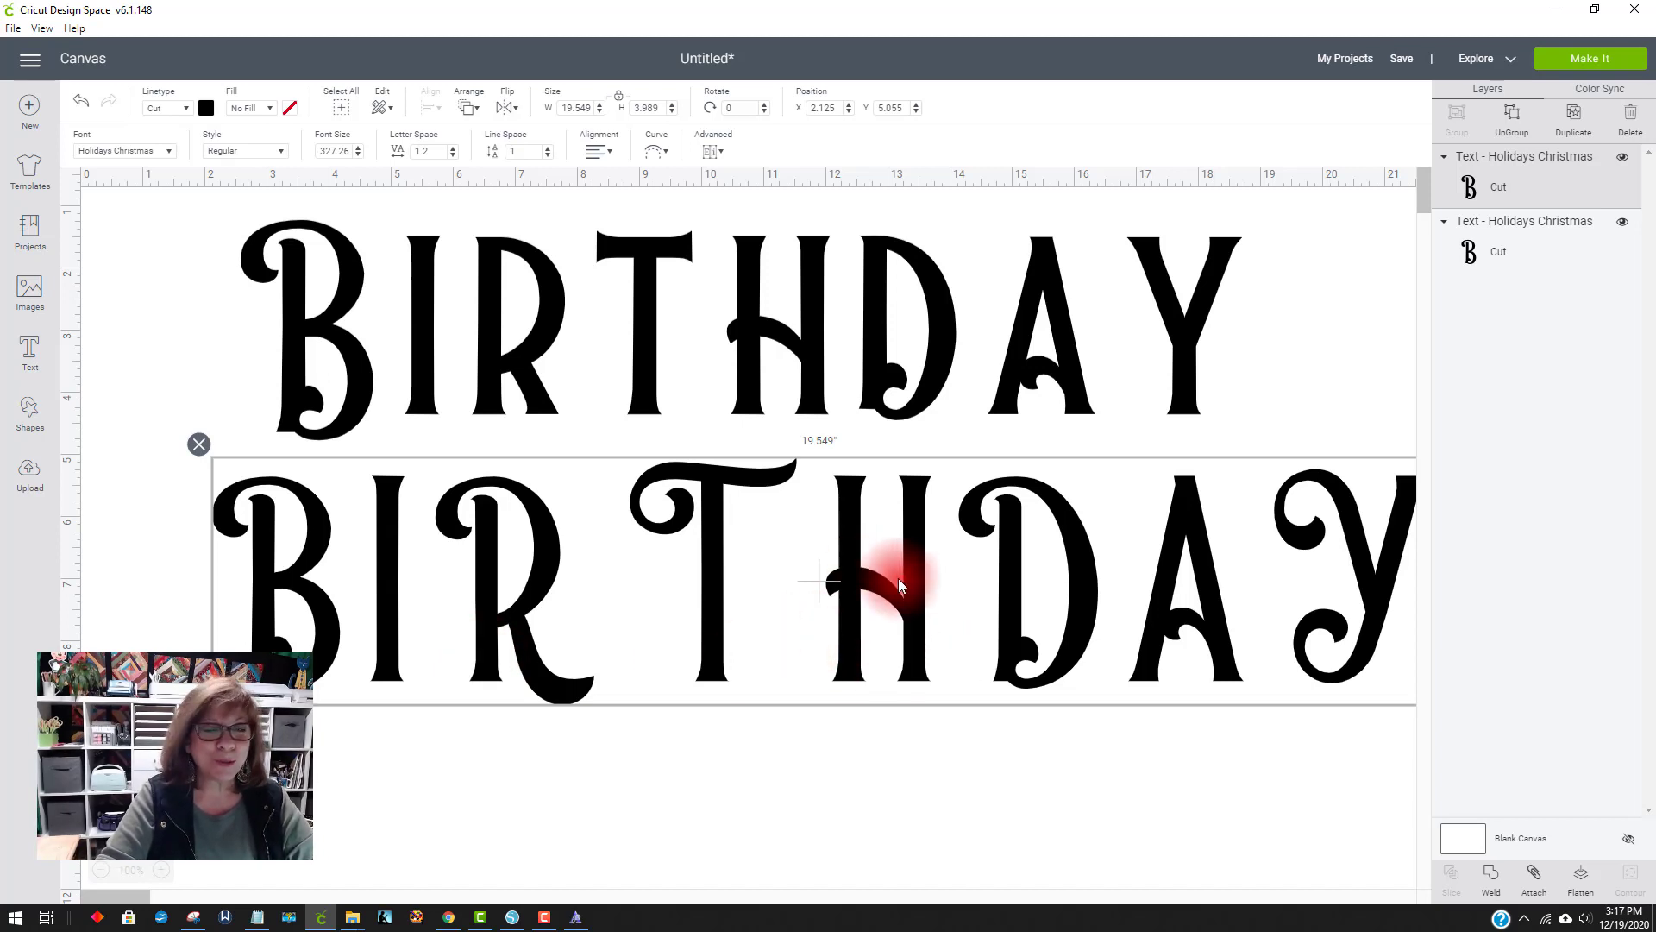
pyautogui.moveTo(850, 588); pyautogui.dragTo(809, 567)
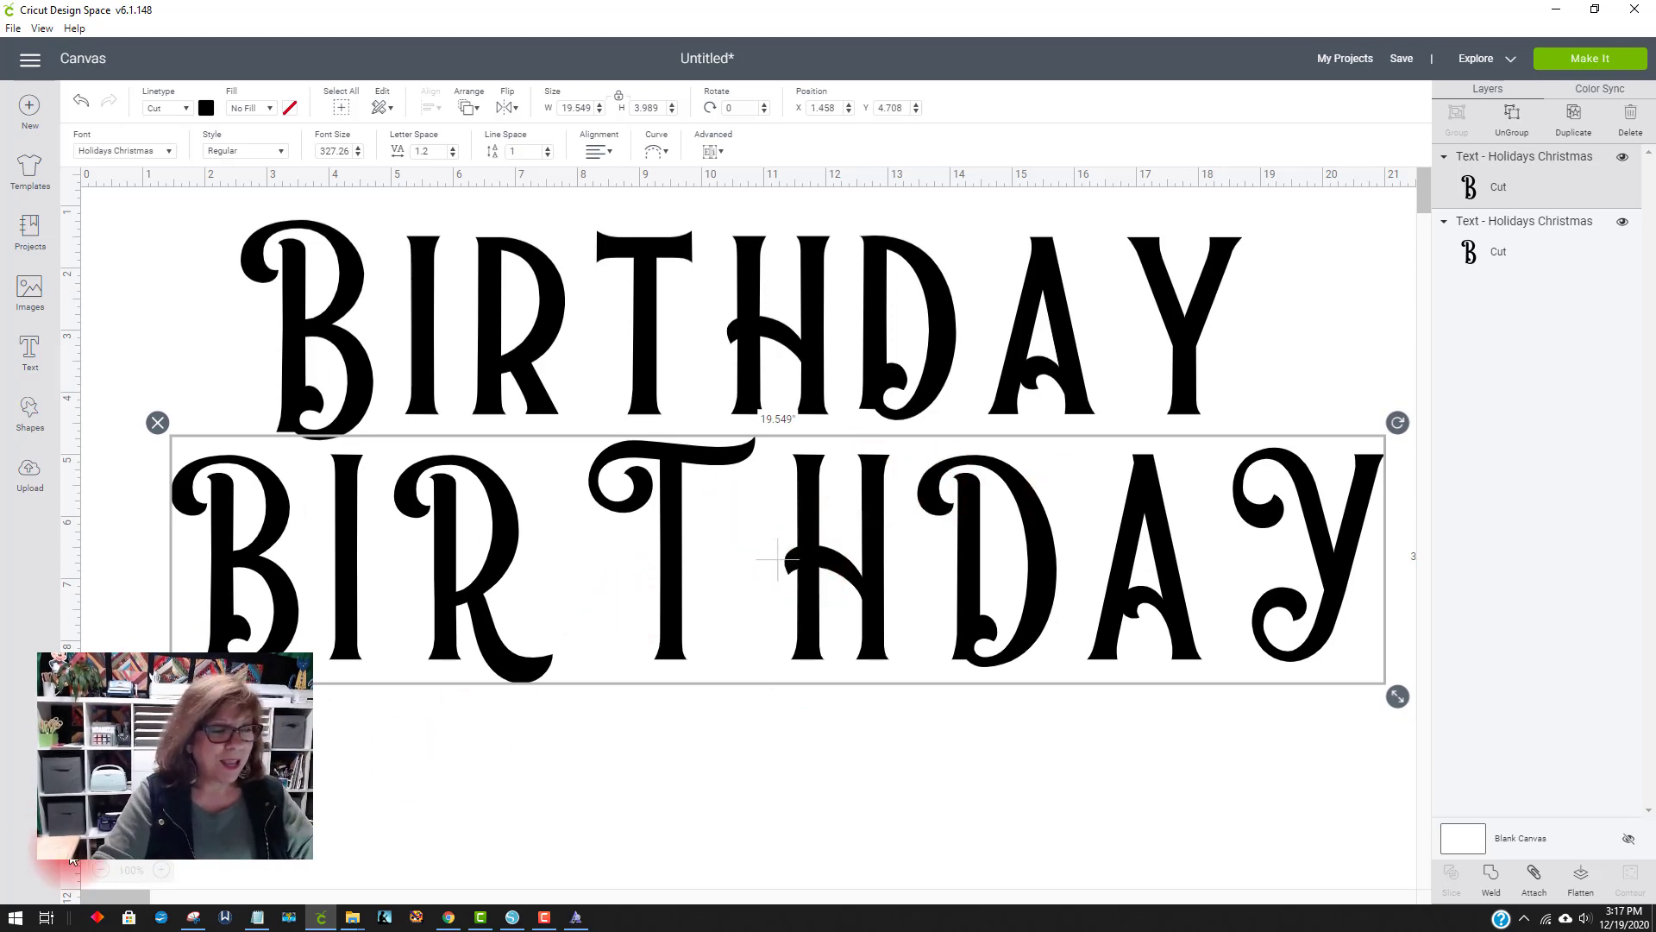
# Replace the unsaved project with a new blank one and try again to load the recently uploaded images
pyautogui.click(27, 473)
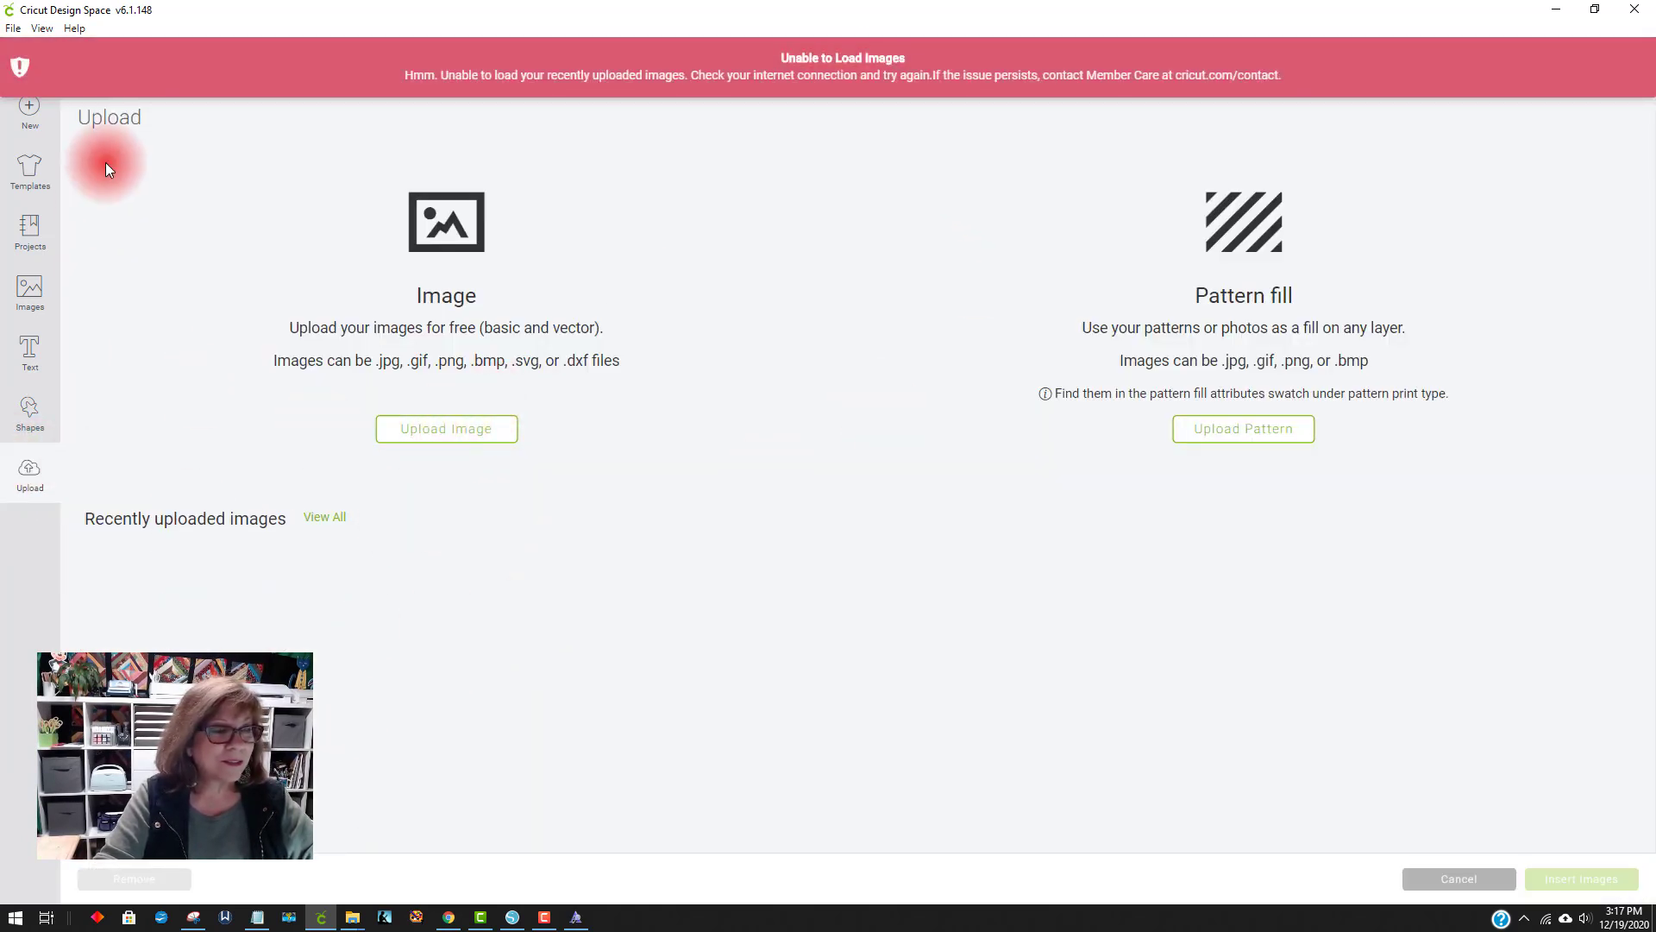
pyautogui.click(30, 114)
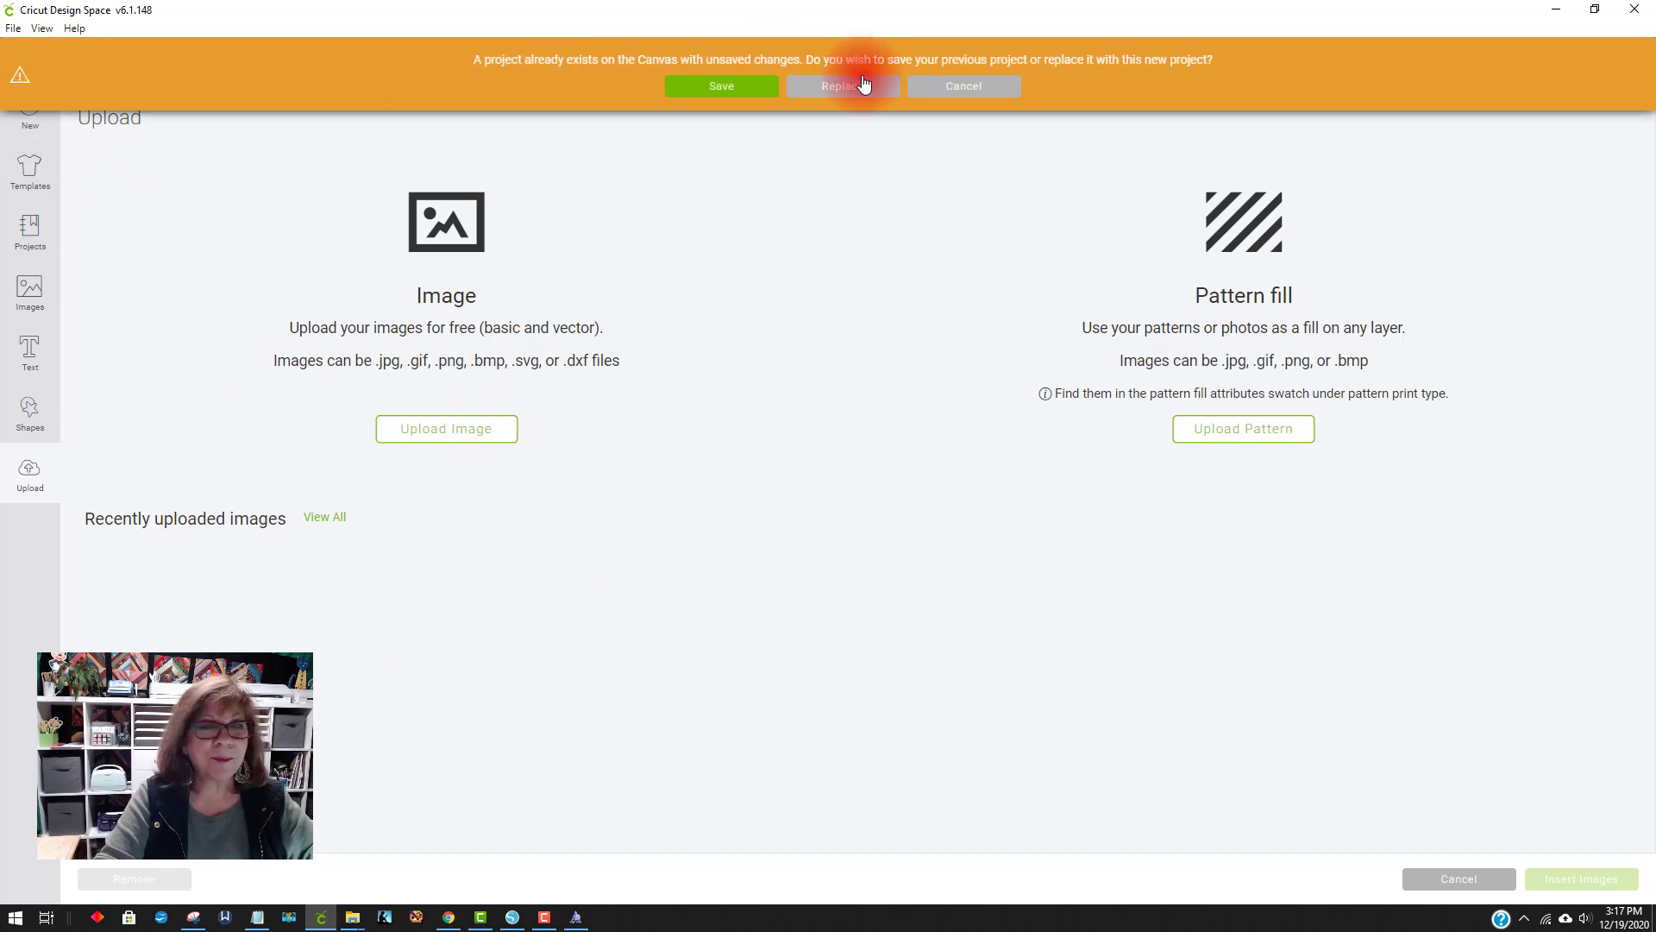
pyautogui.click(864, 83)
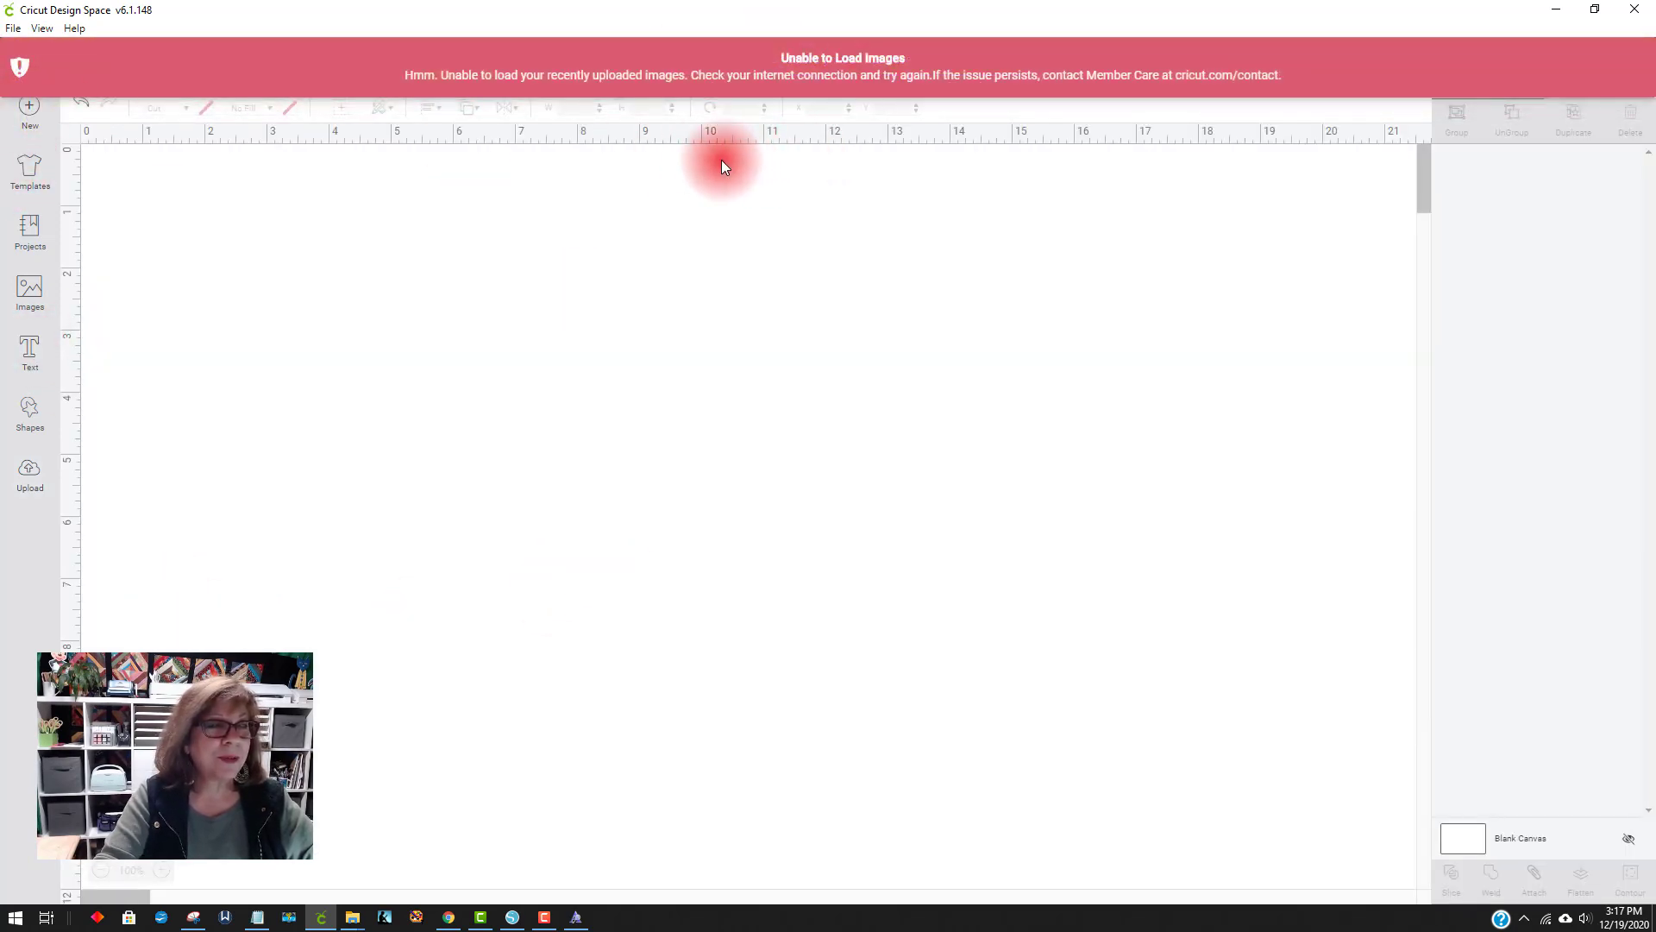
pyautogui.click(29, 474)
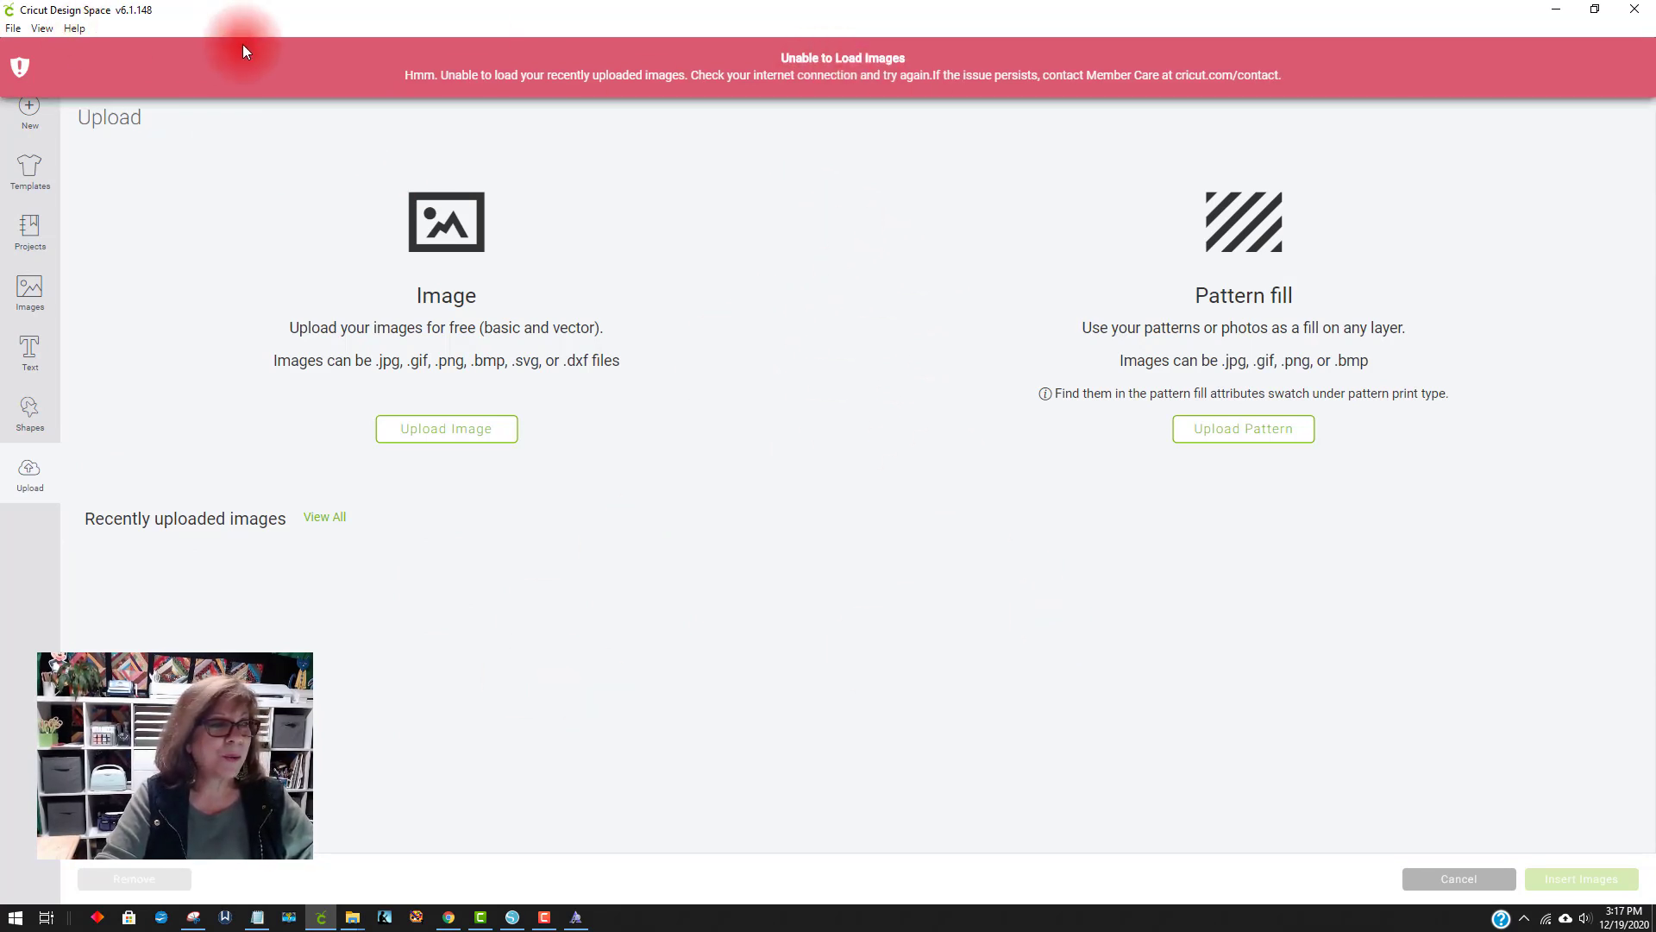
# Switch to Silhouette Studio and move the Holidays Christmas tree and Happy Birthday heart designs down and left on the mat
pyautogui.click(1557, 15)
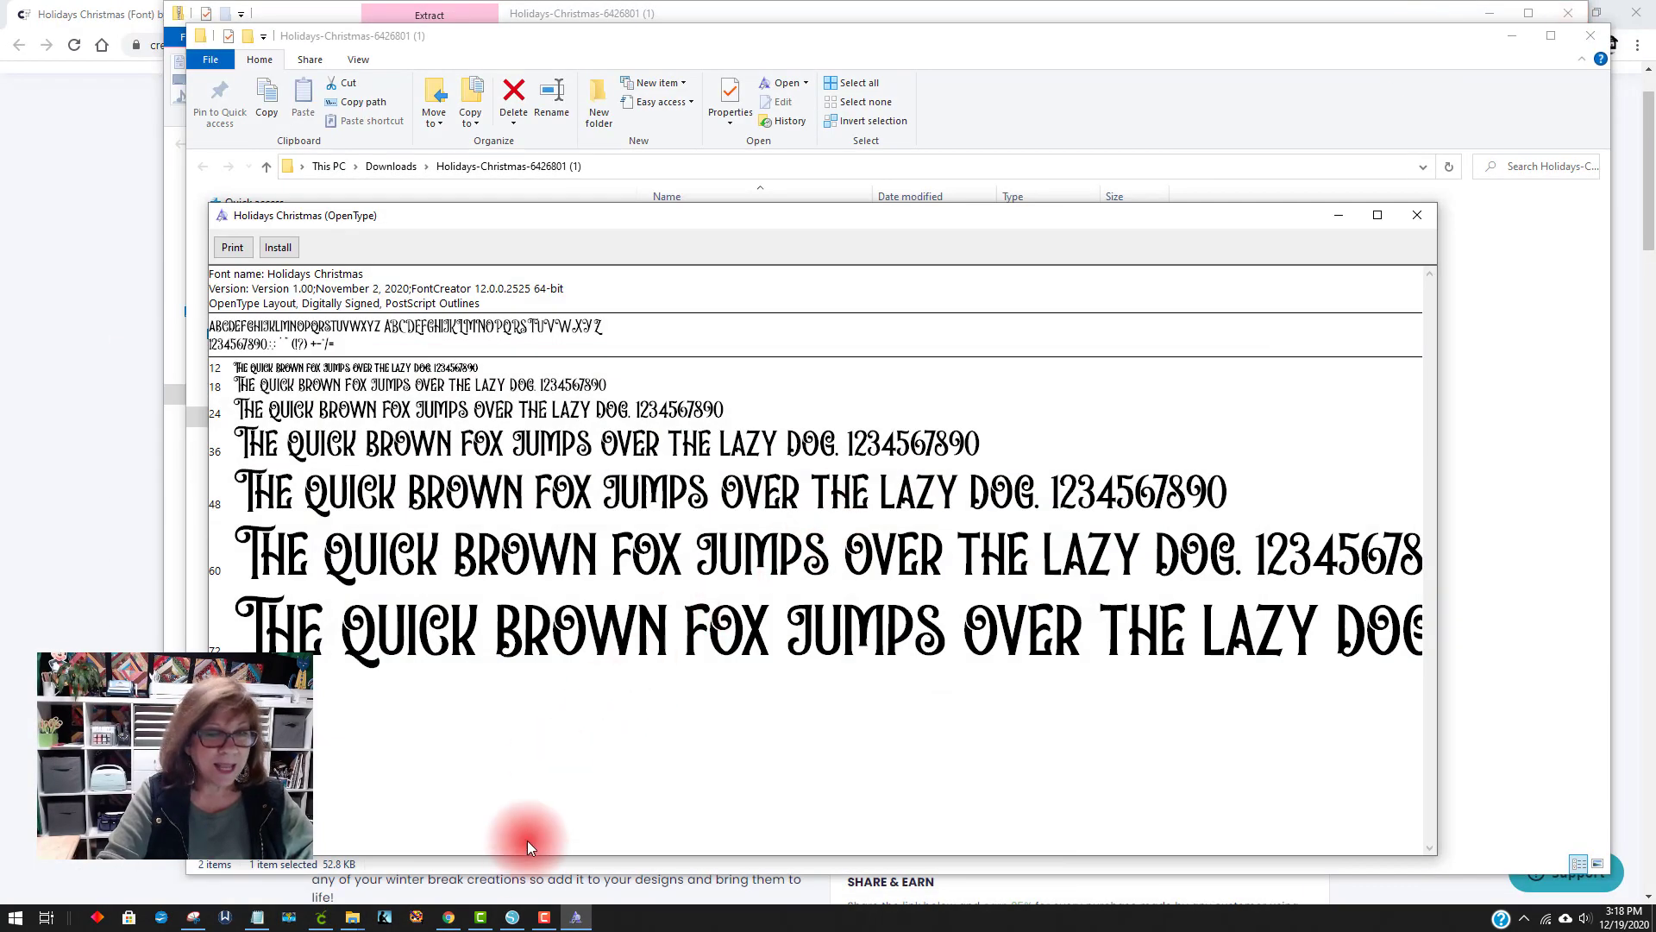
pyautogui.click(518, 919)
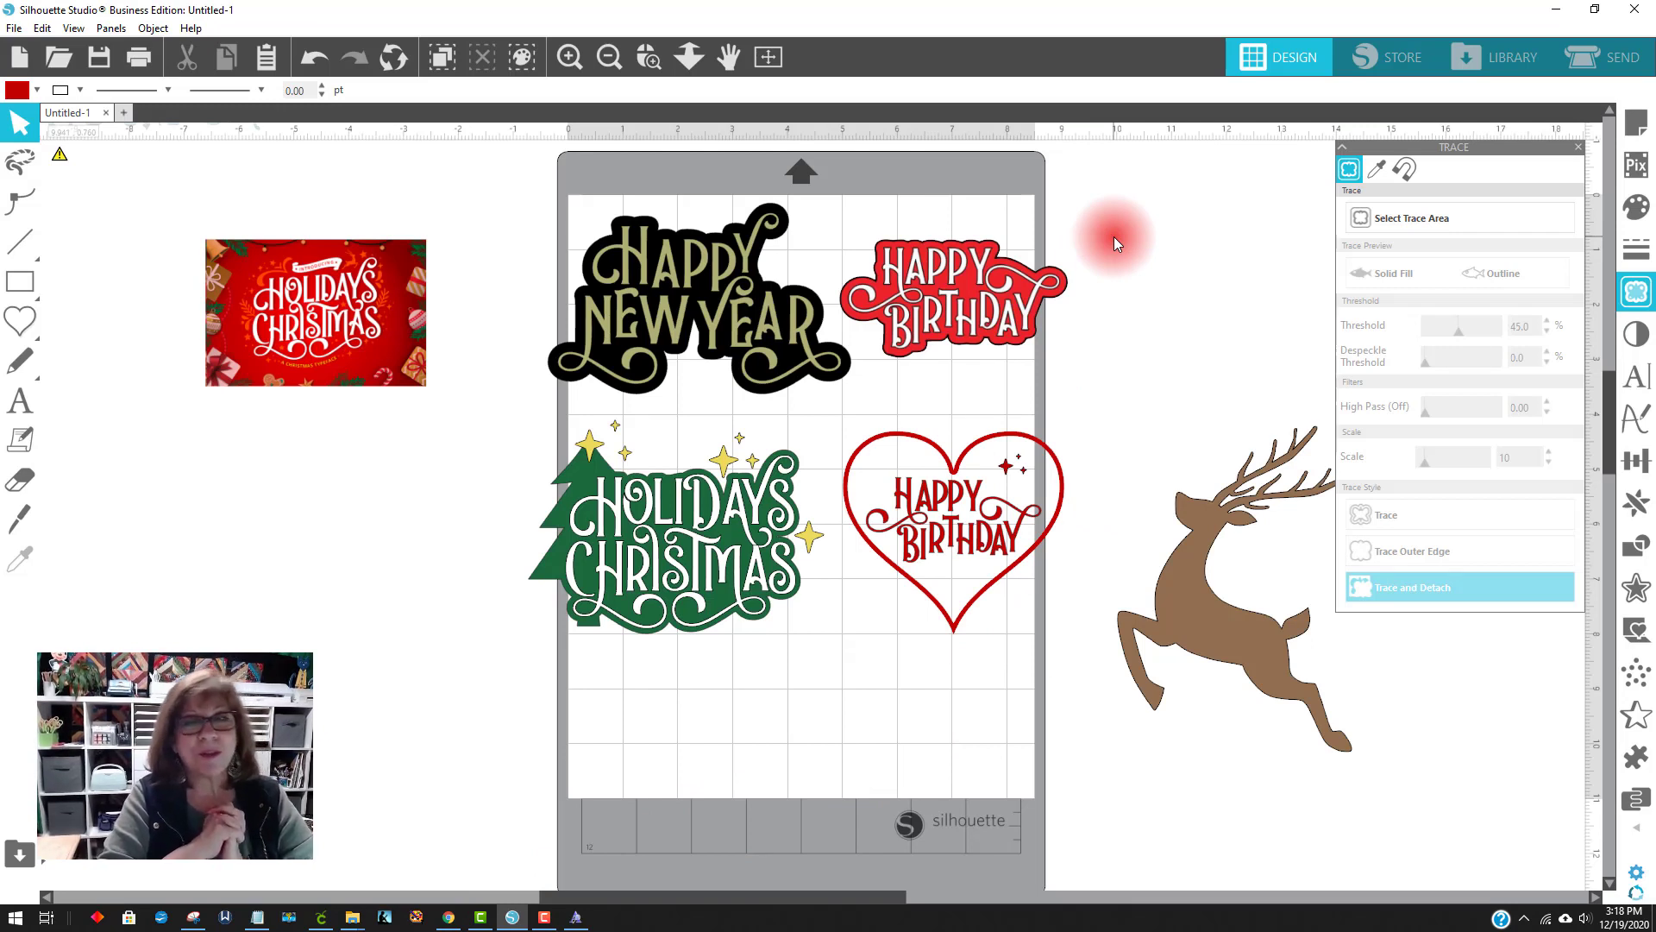
pyautogui.moveTo(690, 548); pyautogui.dragTo(617, 608)
pyautogui.click(919, 567)
pyautogui.moveTo(920, 568); pyautogui.dragTo(852, 660)
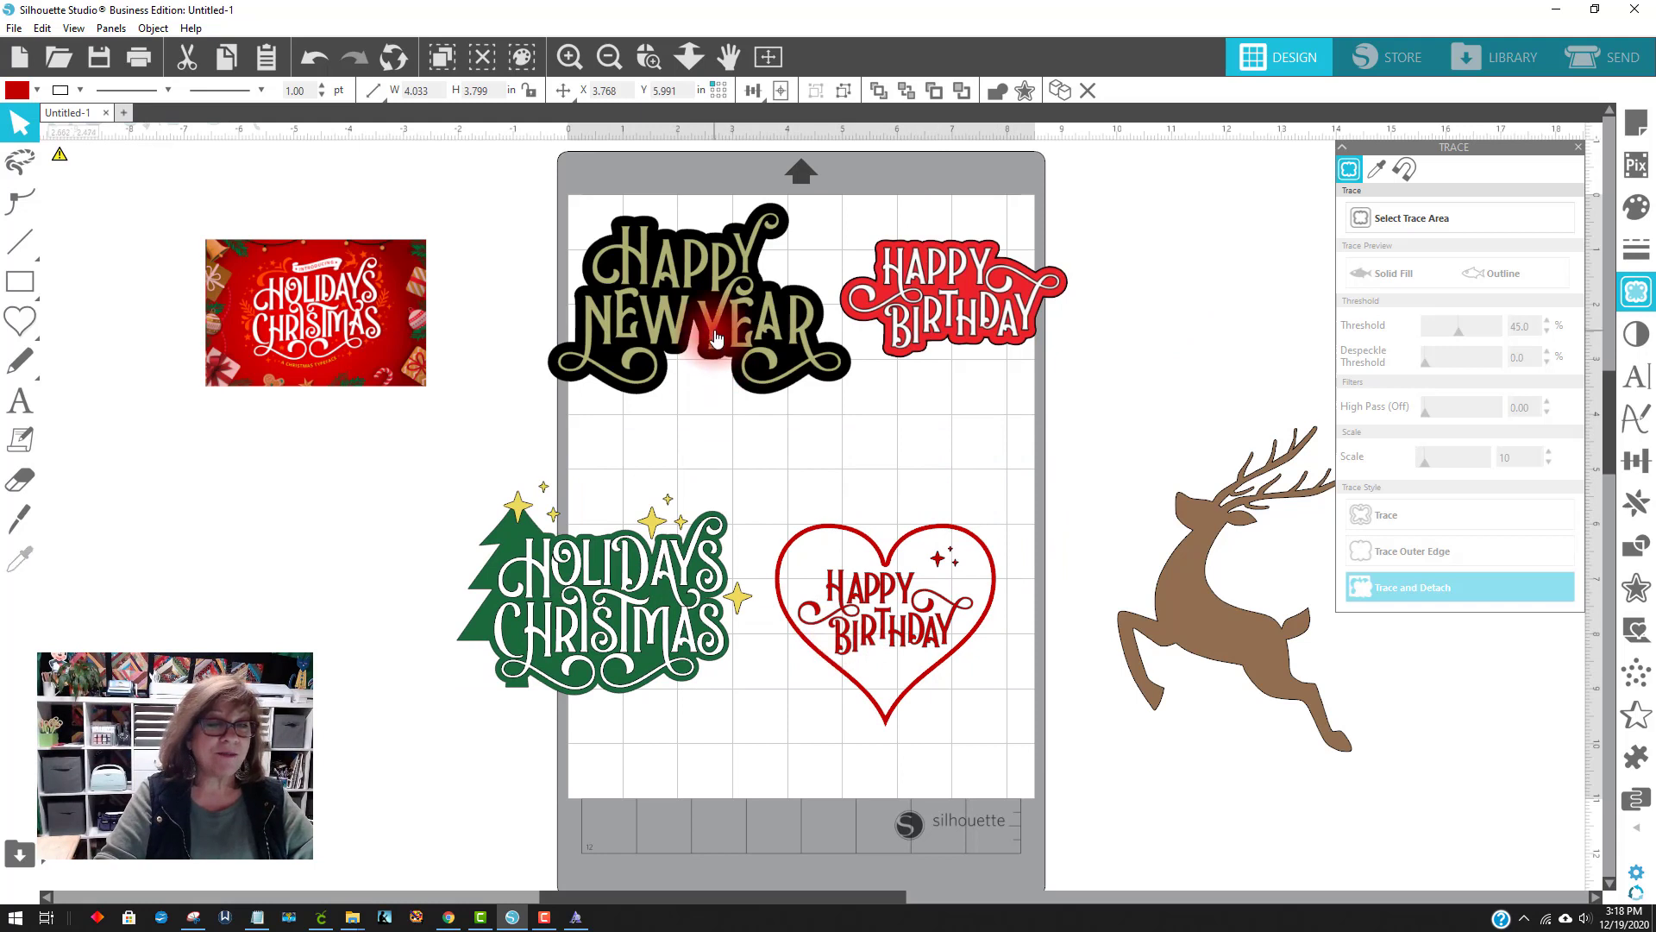
# Move the Happy New Year and red Happy Birthday designs down and left on the mat
pyautogui.moveTo(712, 358); pyautogui.dragTo(663, 409)
pyautogui.click(1008, 354)
pyautogui.moveTo(1007, 354); pyautogui.dragTo(994, 420)
pyautogui.click(1119, 581)
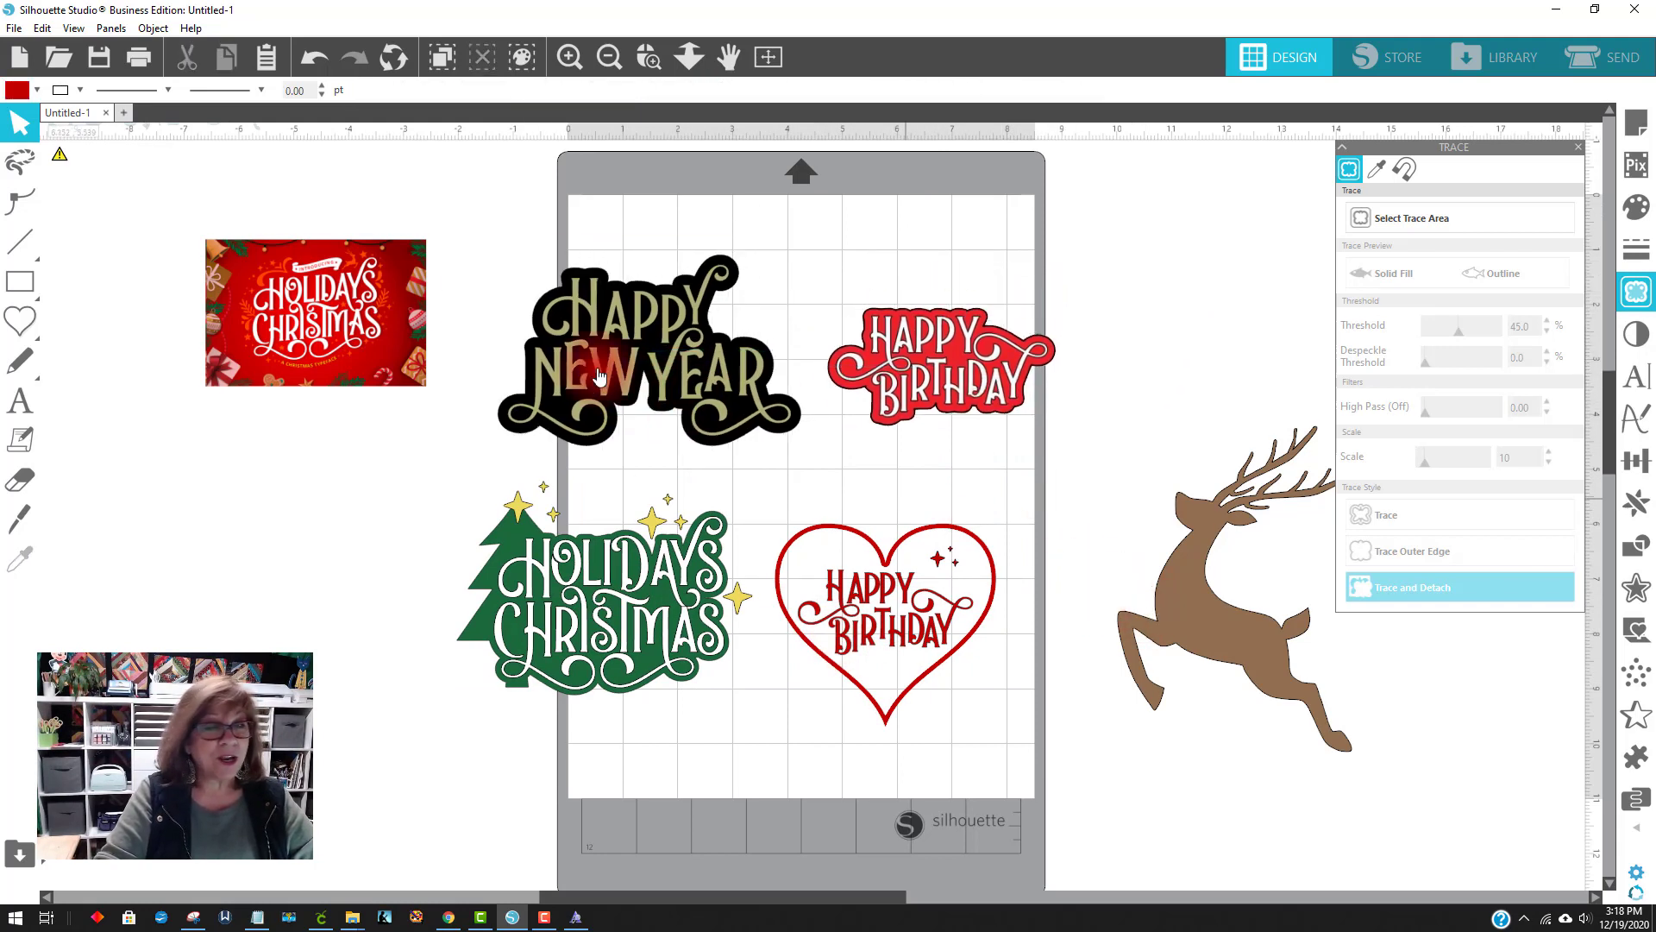
# Enlarge the red Holidays Christmas image to about 8.1 by 5.4 inches and place it left of the mat
pyautogui.moveTo(320, 309); pyautogui.dragTo(280, 263)
pyautogui.click(354, 354)
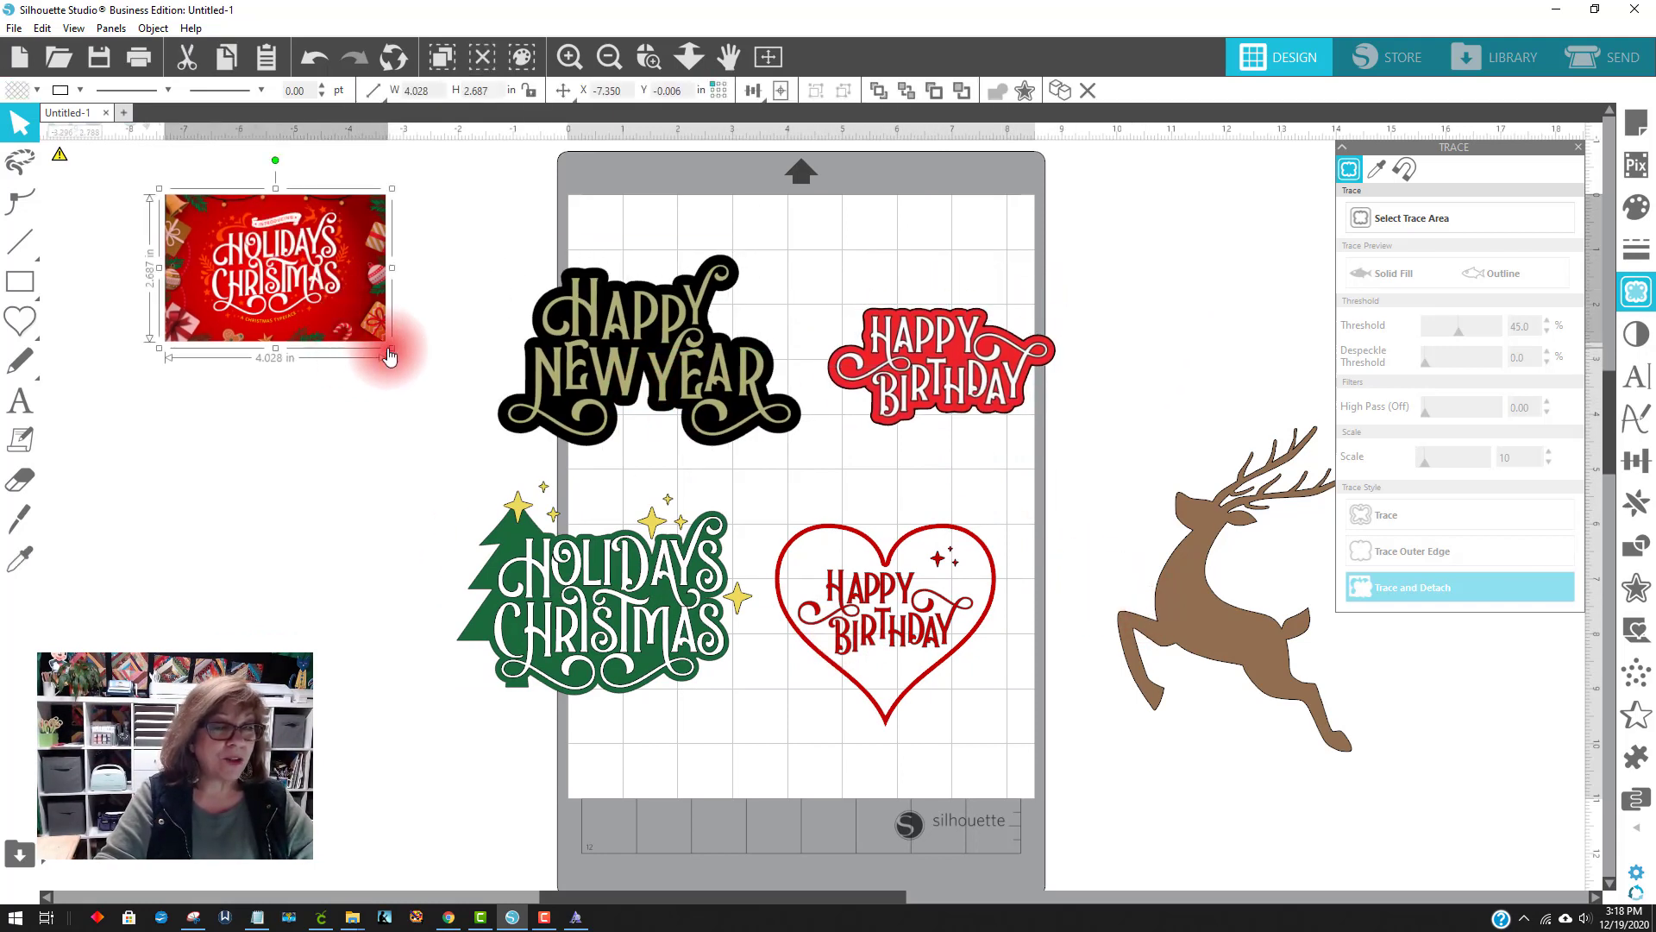
pyautogui.moveTo(390, 356); pyautogui.dragTo(609, 495)
pyautogui.moveTo(447, 371); pyautogui.dragTo(341, 380)
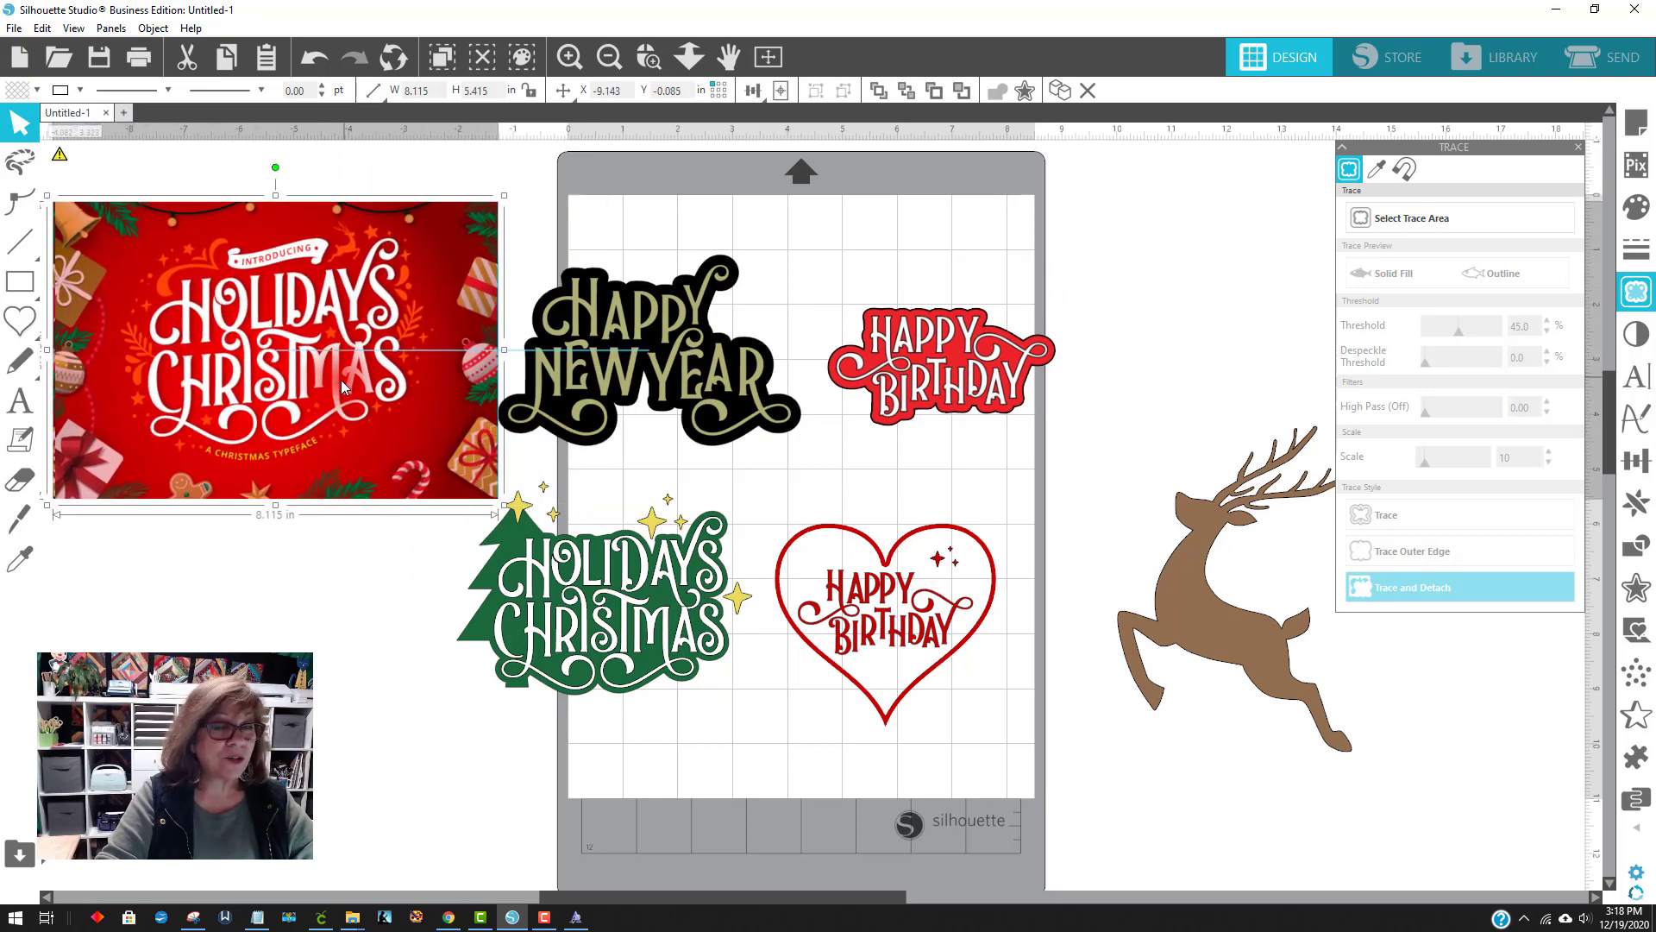
# Move the Holidays Christmas tree design and the reindeer off the mat, below the red Holidays Christmas image
pyautogui.click(489, 561)
pyautogui.moveTo(577, 651); pyautogui.dragTo(332, 686)
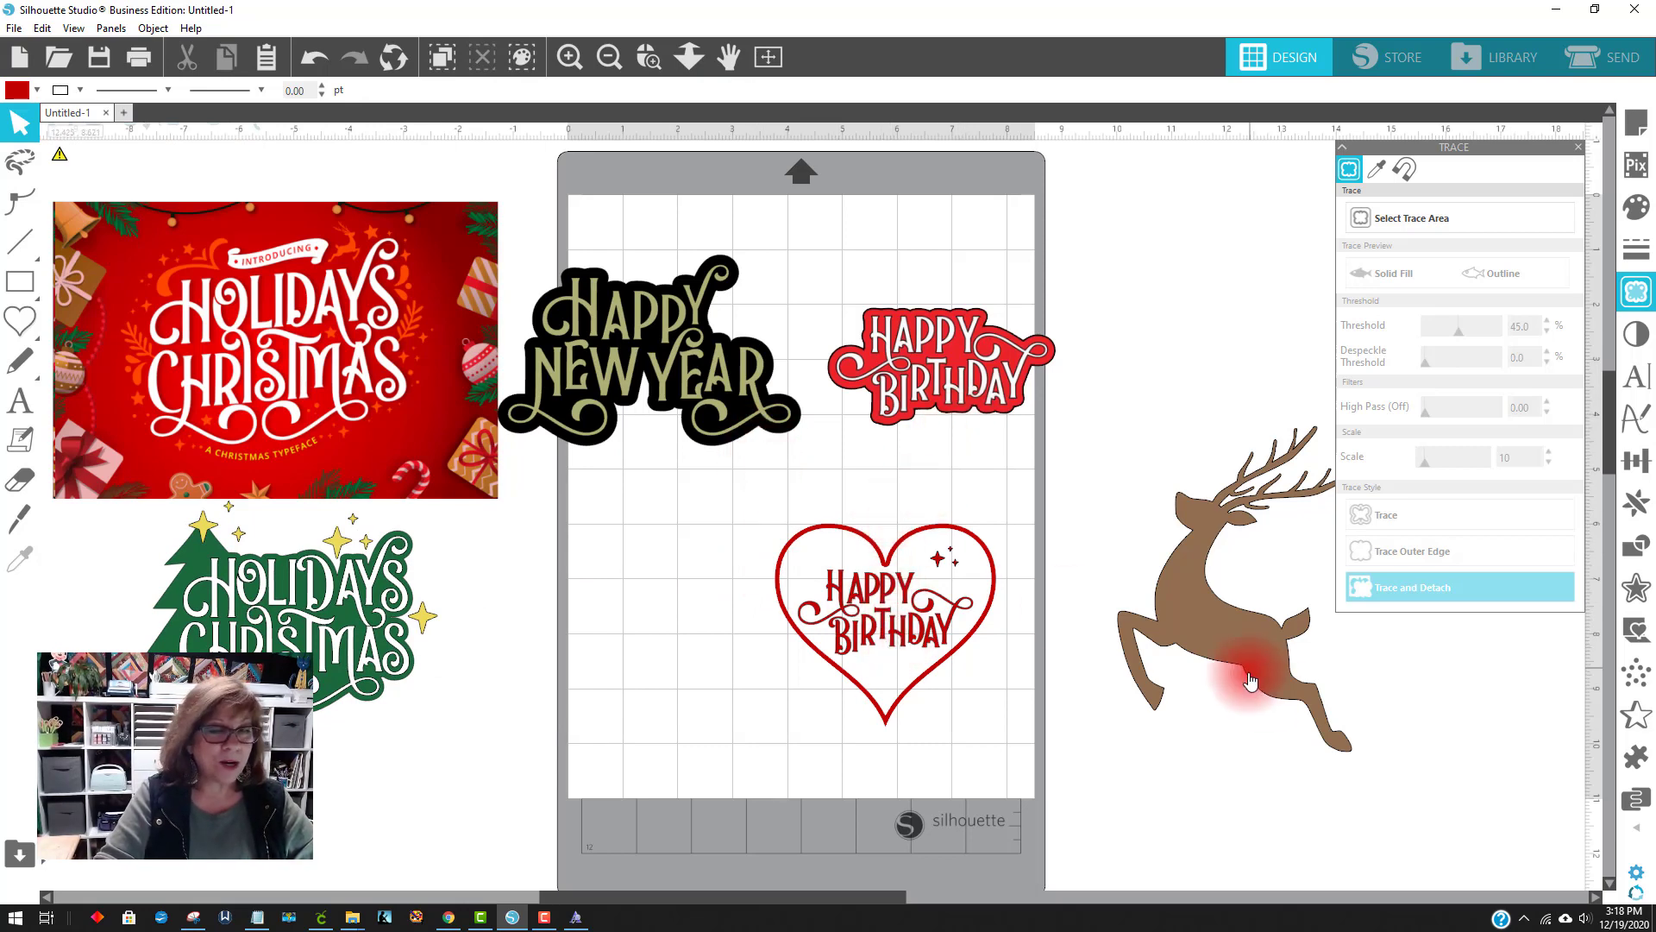
pyautogui.moveTo(1251, 681); pyautogui.dragTo(328, 889)
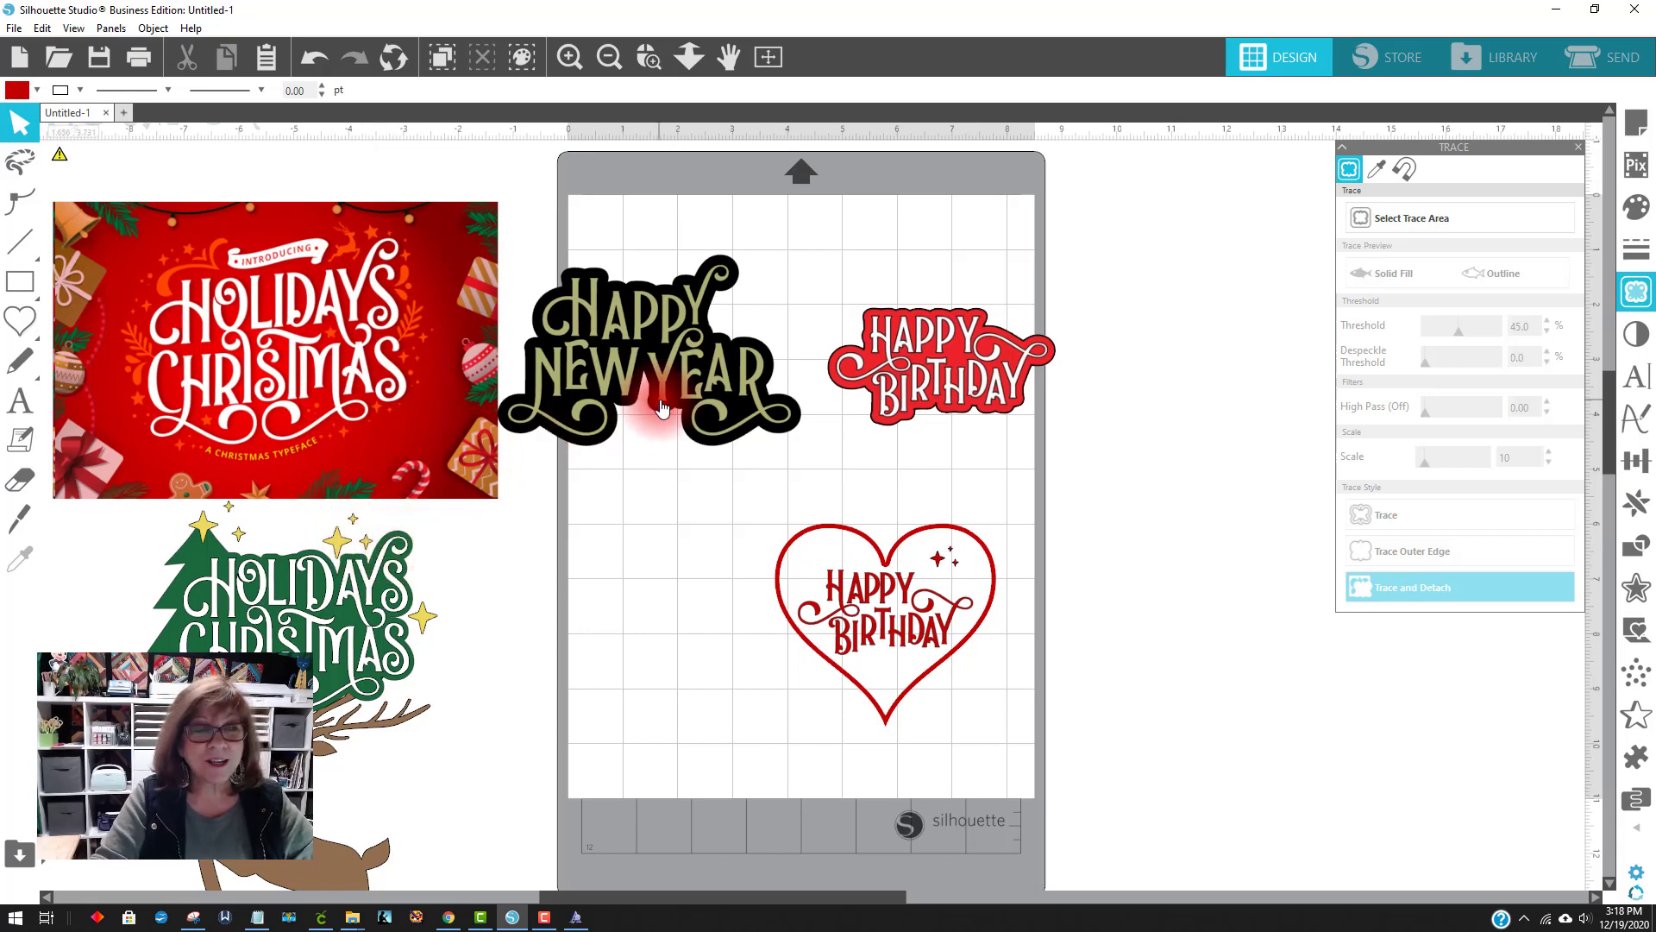
# Clear the mat by placing the Happy New Year, red Happy Birthday and heart designs to its right
pyautogui.moveTo(662, 408); pyautogui.dragTo(1338, 570)
pyautogui.moveTo(1012, 393); pyautogui.dragTo(1388, 332)
pyautogui.moveTo(922, 623); pyautogui.dragTo(1456, 740)
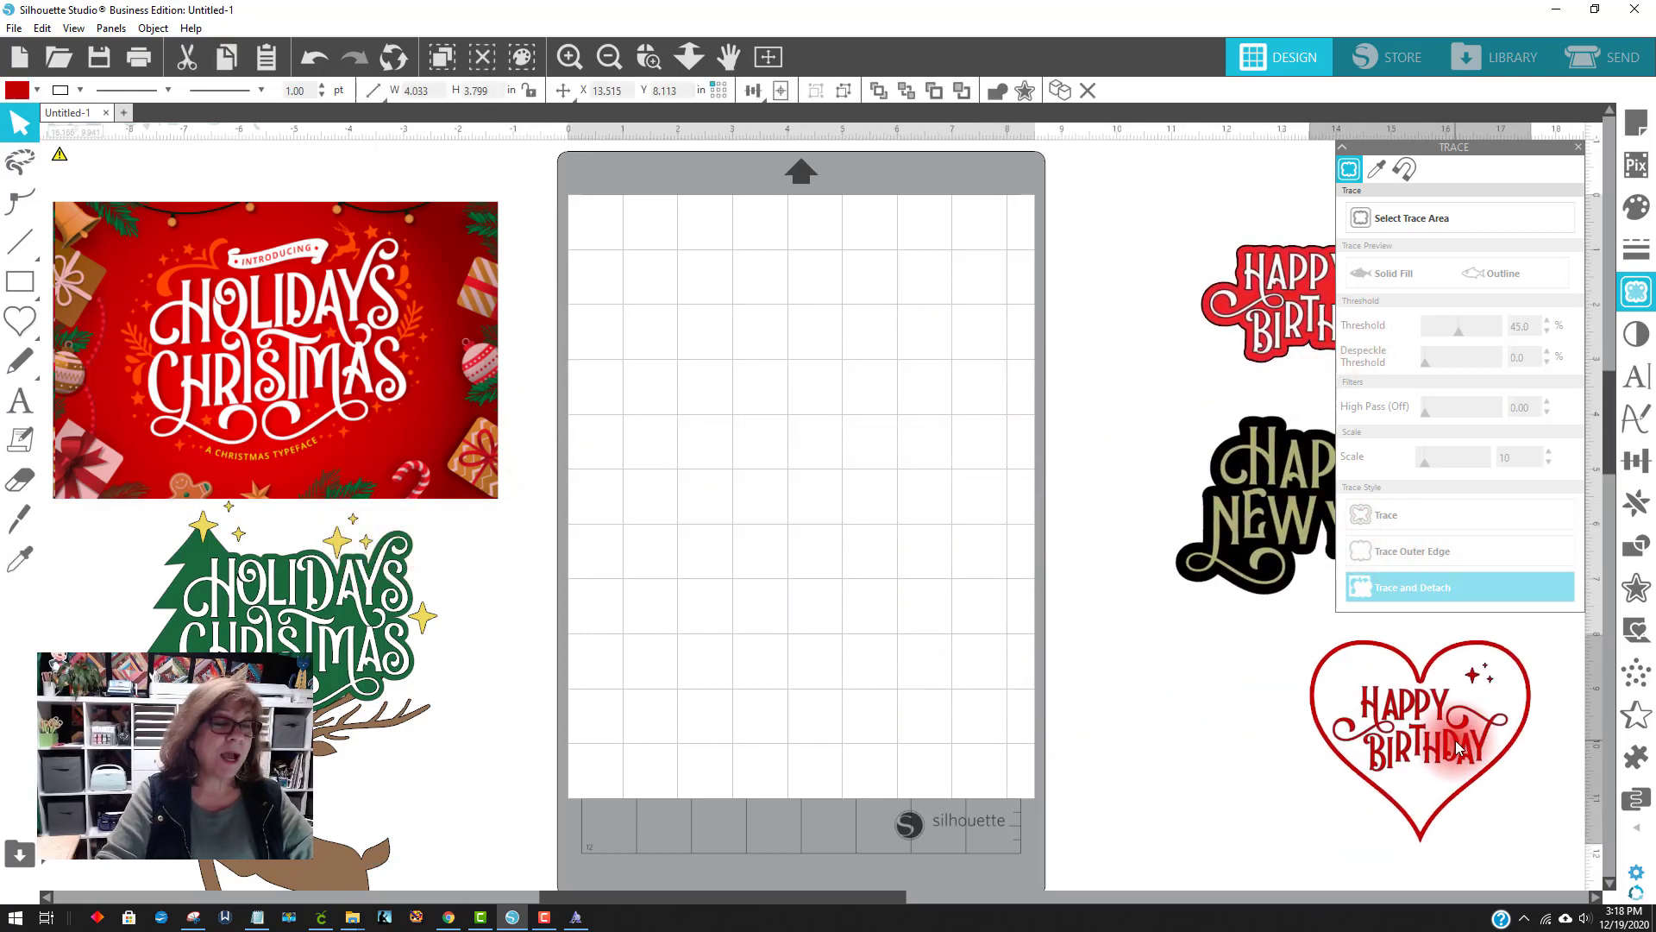
pyautogui.click(1308, 703)
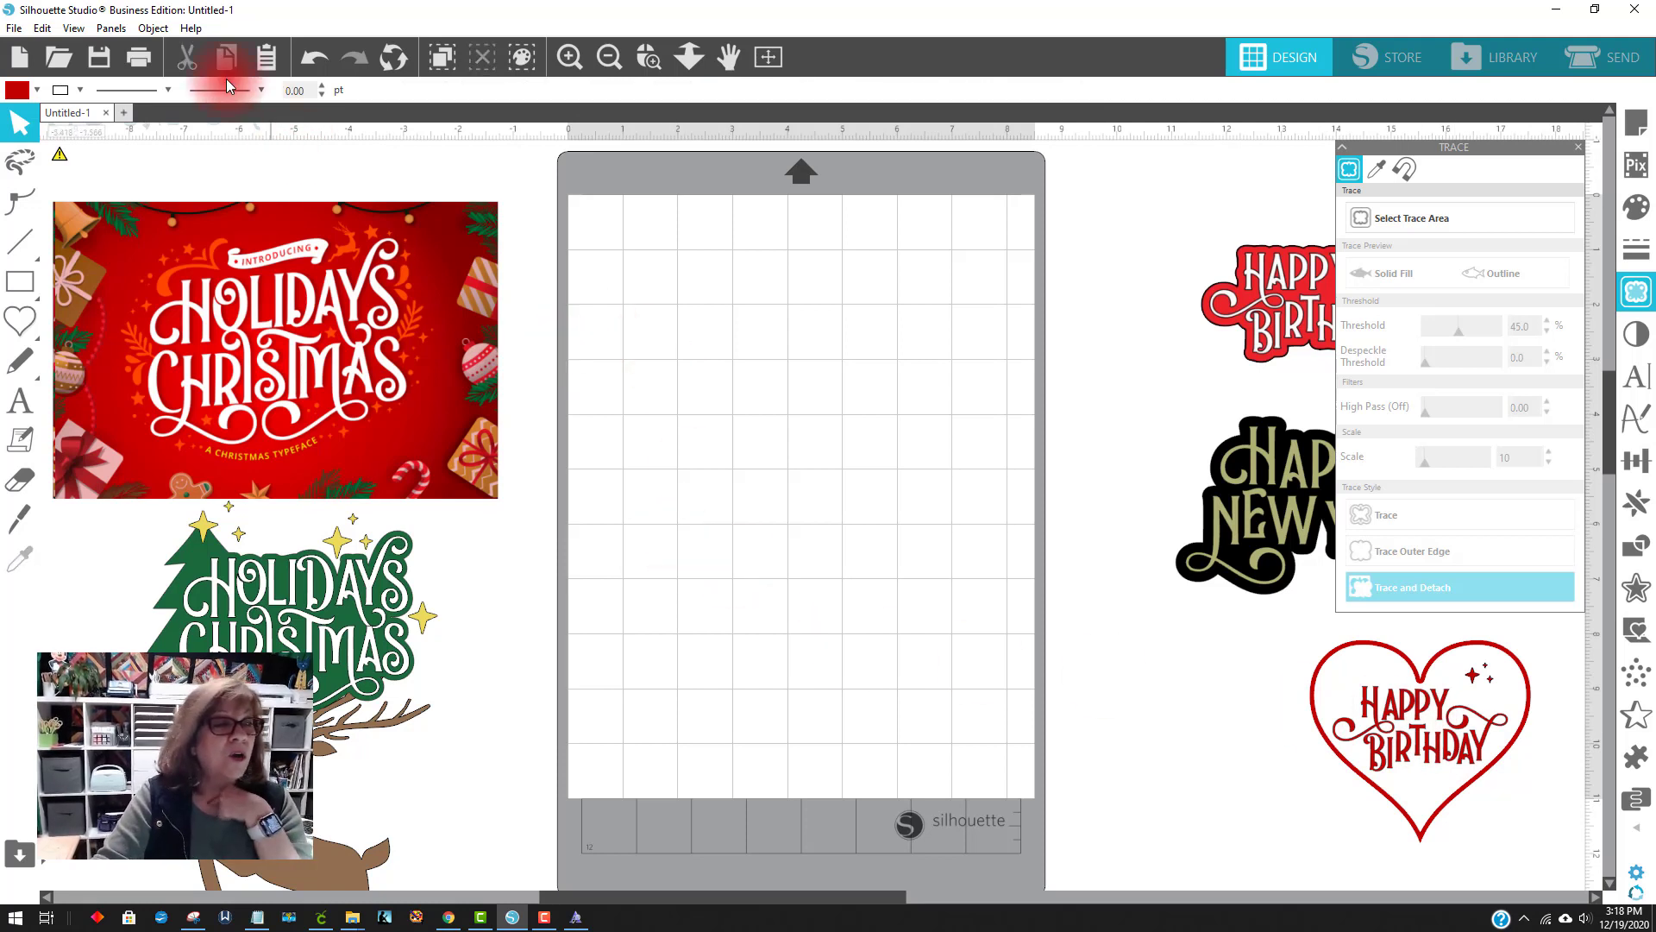
# Change the edition the software is viewed in to Designer Edition
pyautogui.click(191, 28)
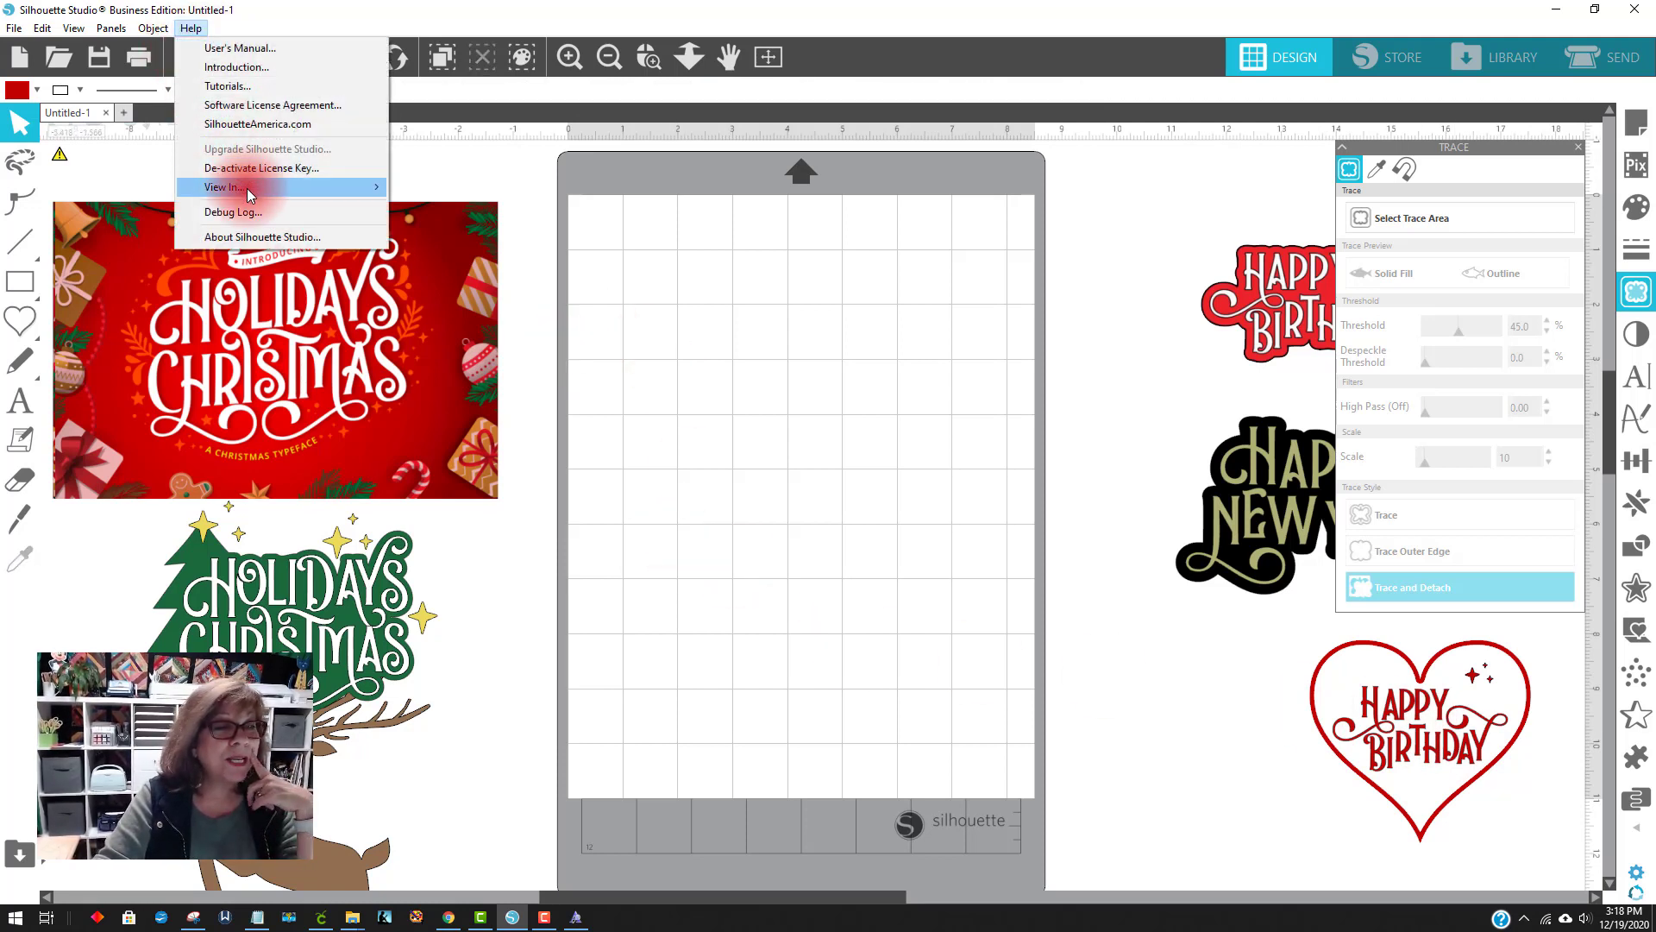
pyautogui.moveTo(247, 188)
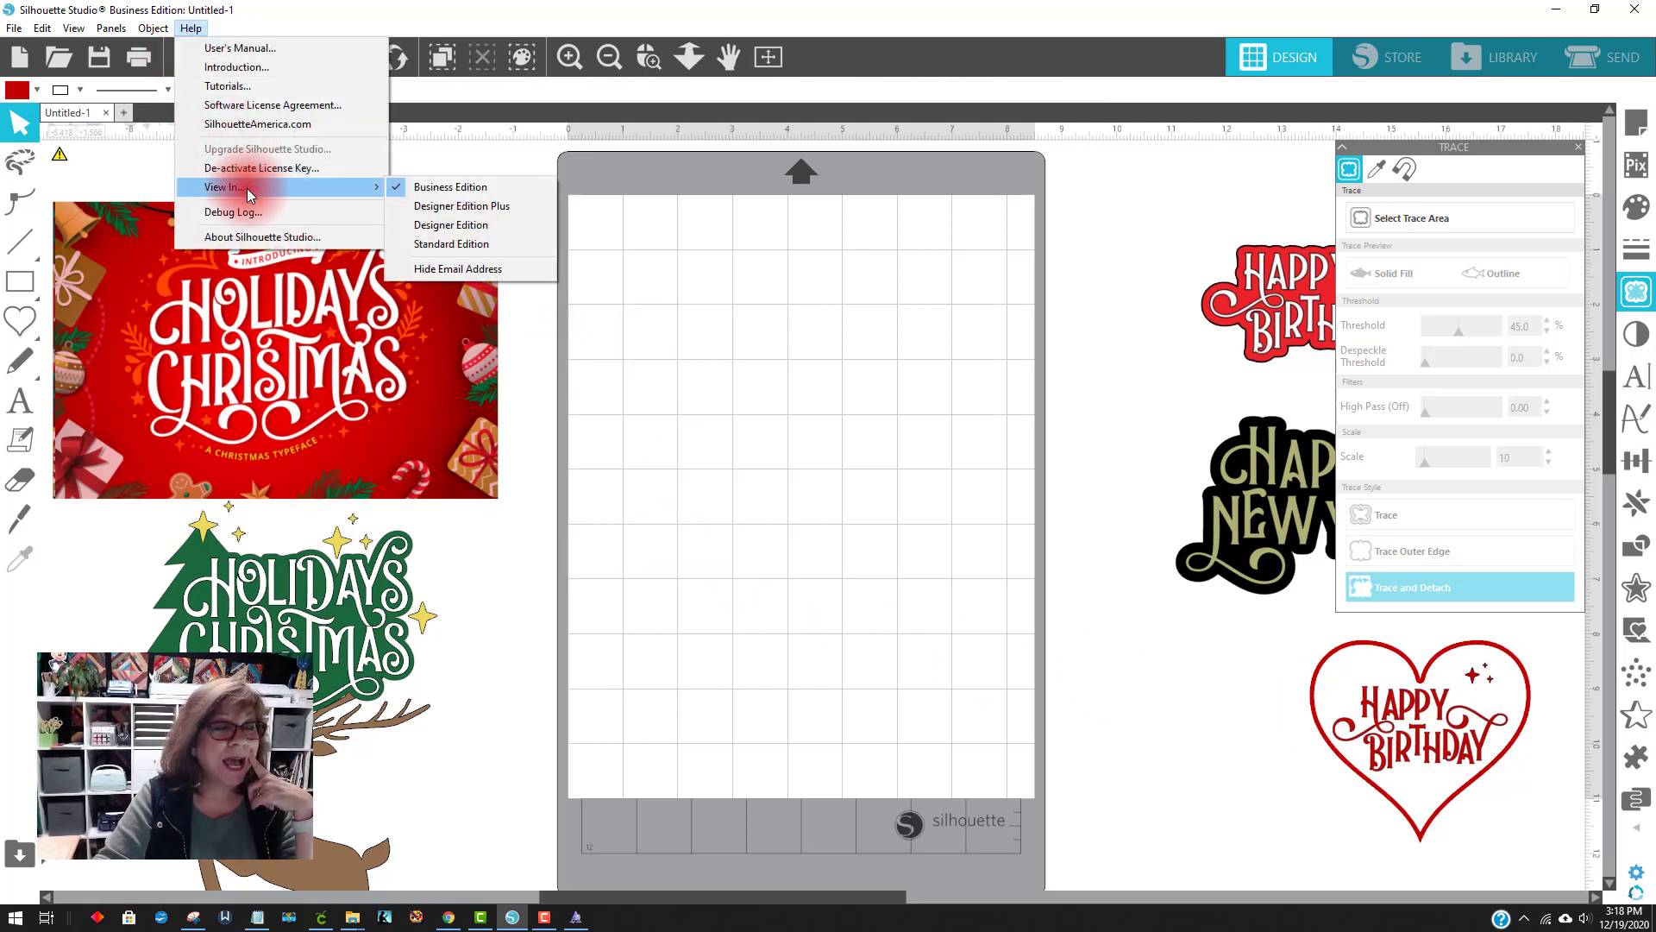
pyautogui.click(529, 224)
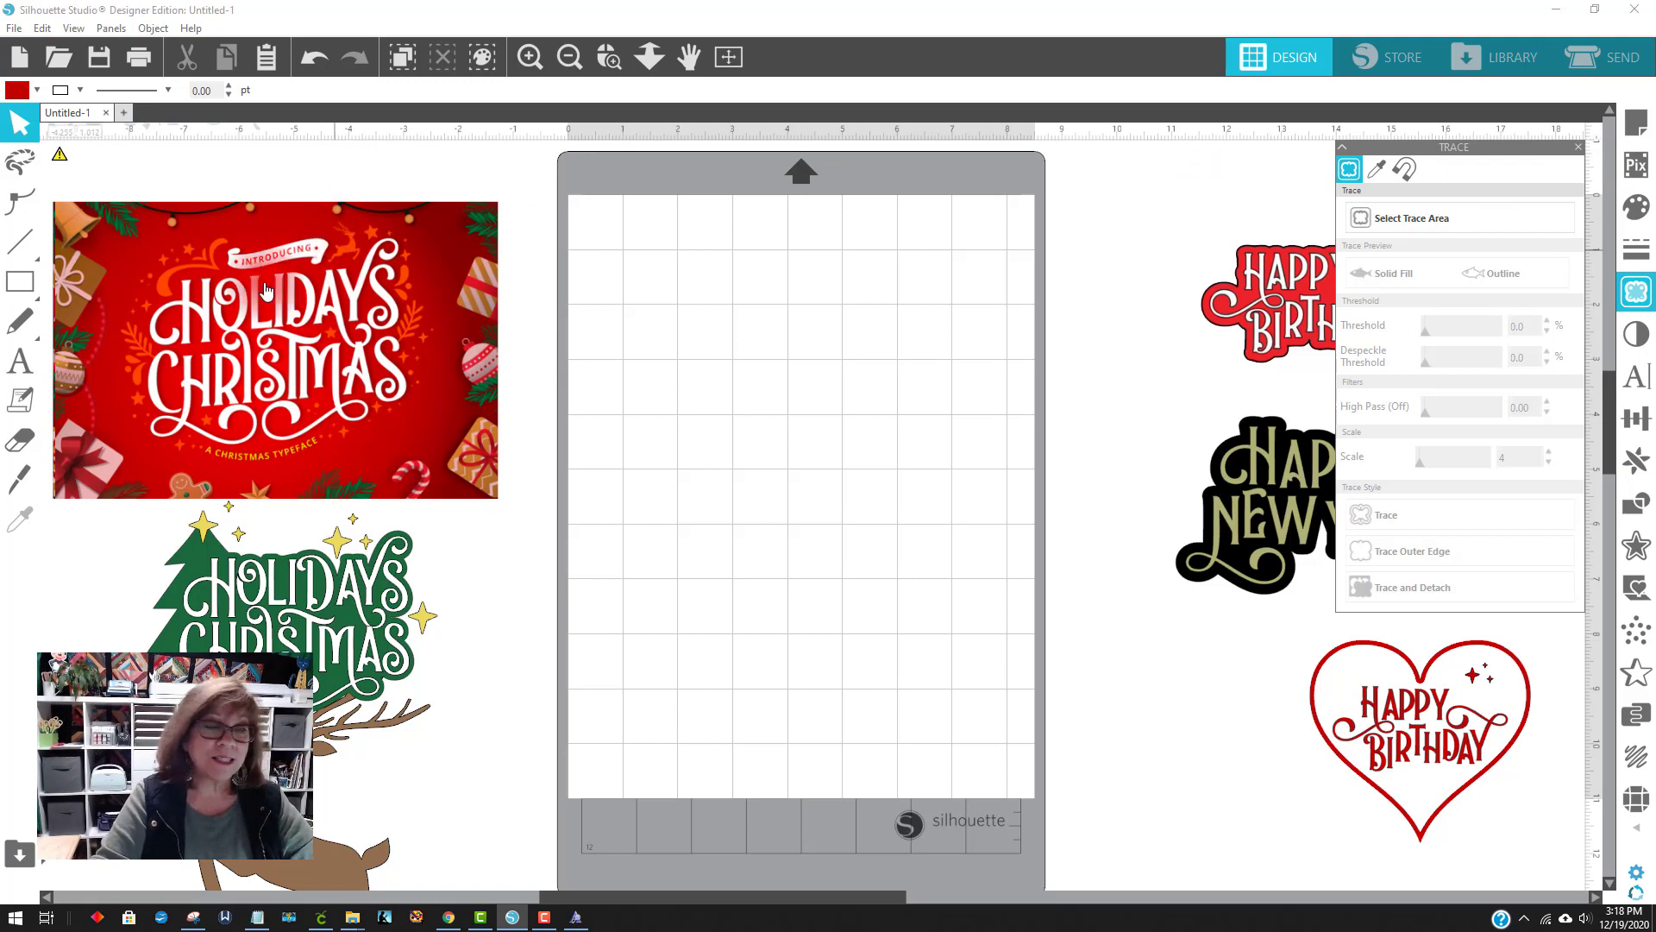
# Add the text "BIRTHDAY" in the Holidays Christmas font near the middle of the mat
pyautogui.click(19, 361)
pyautogui.click(755, 440)
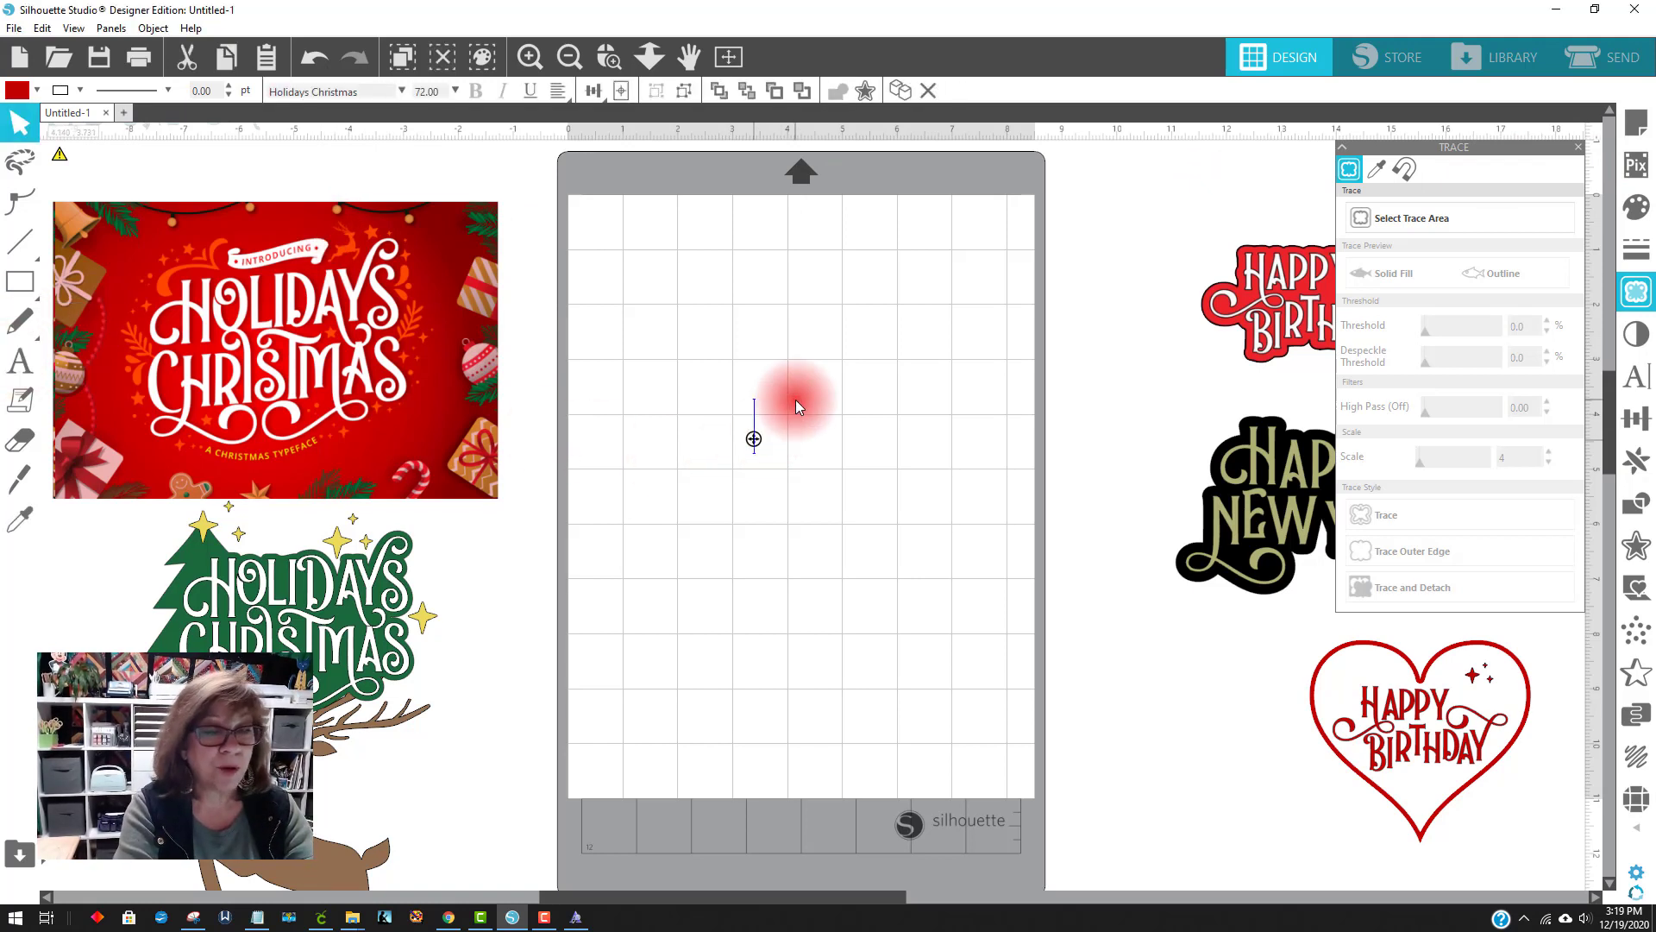
pyautogui.write('BIRTHDAY')
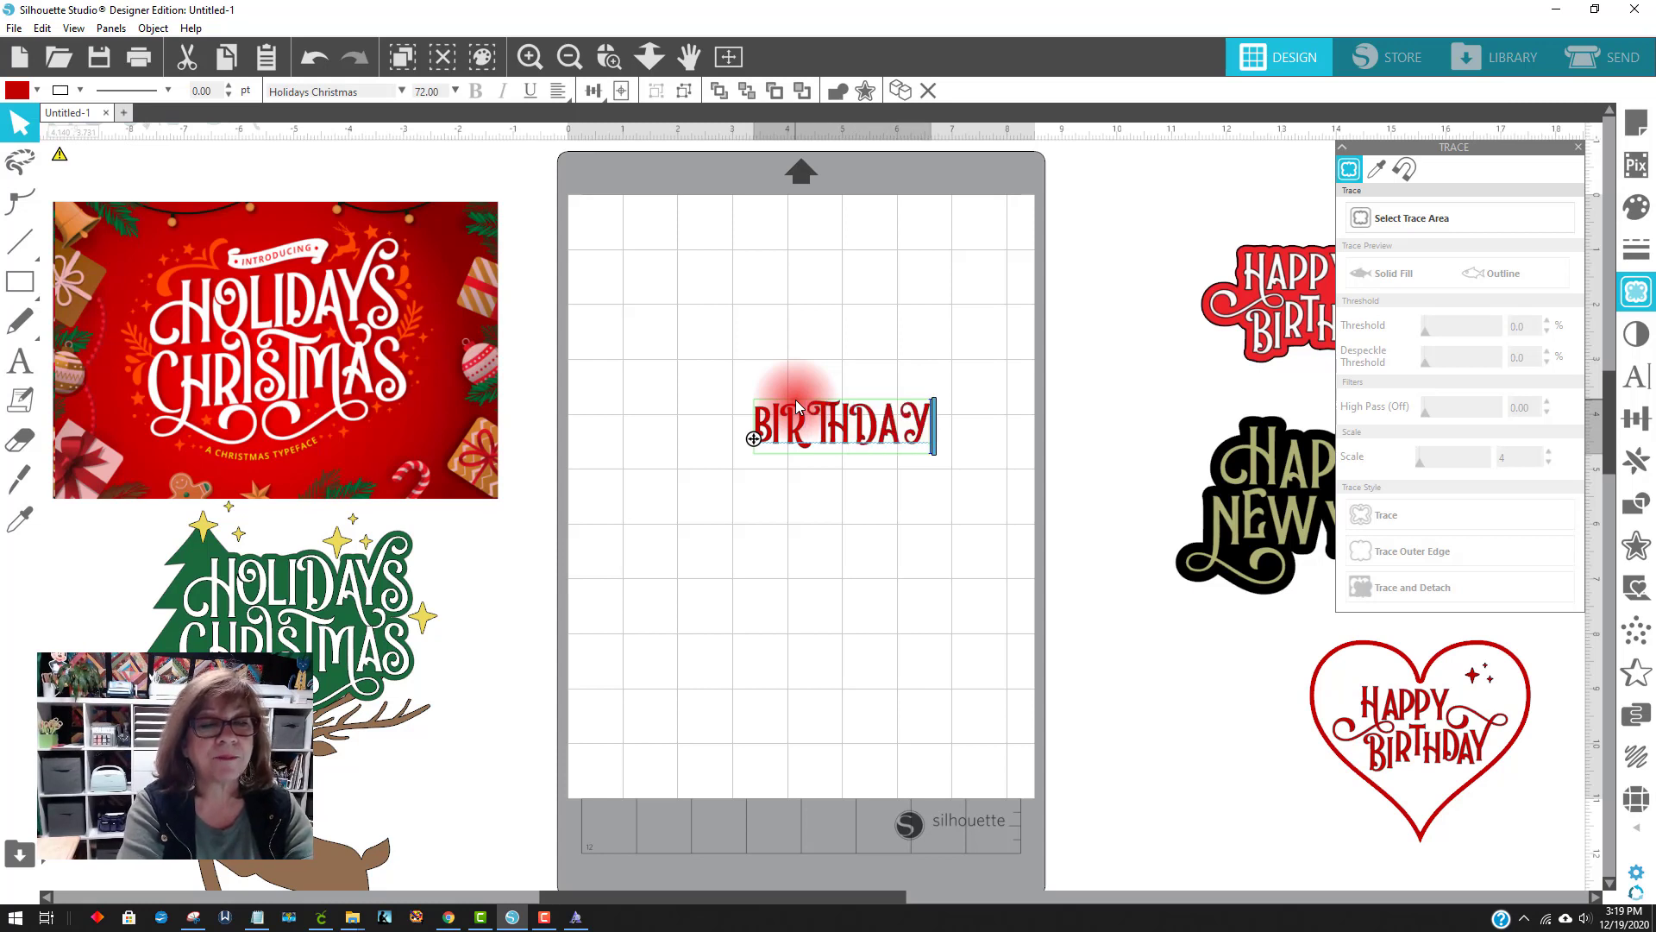
pyautogui.click(783, 489)
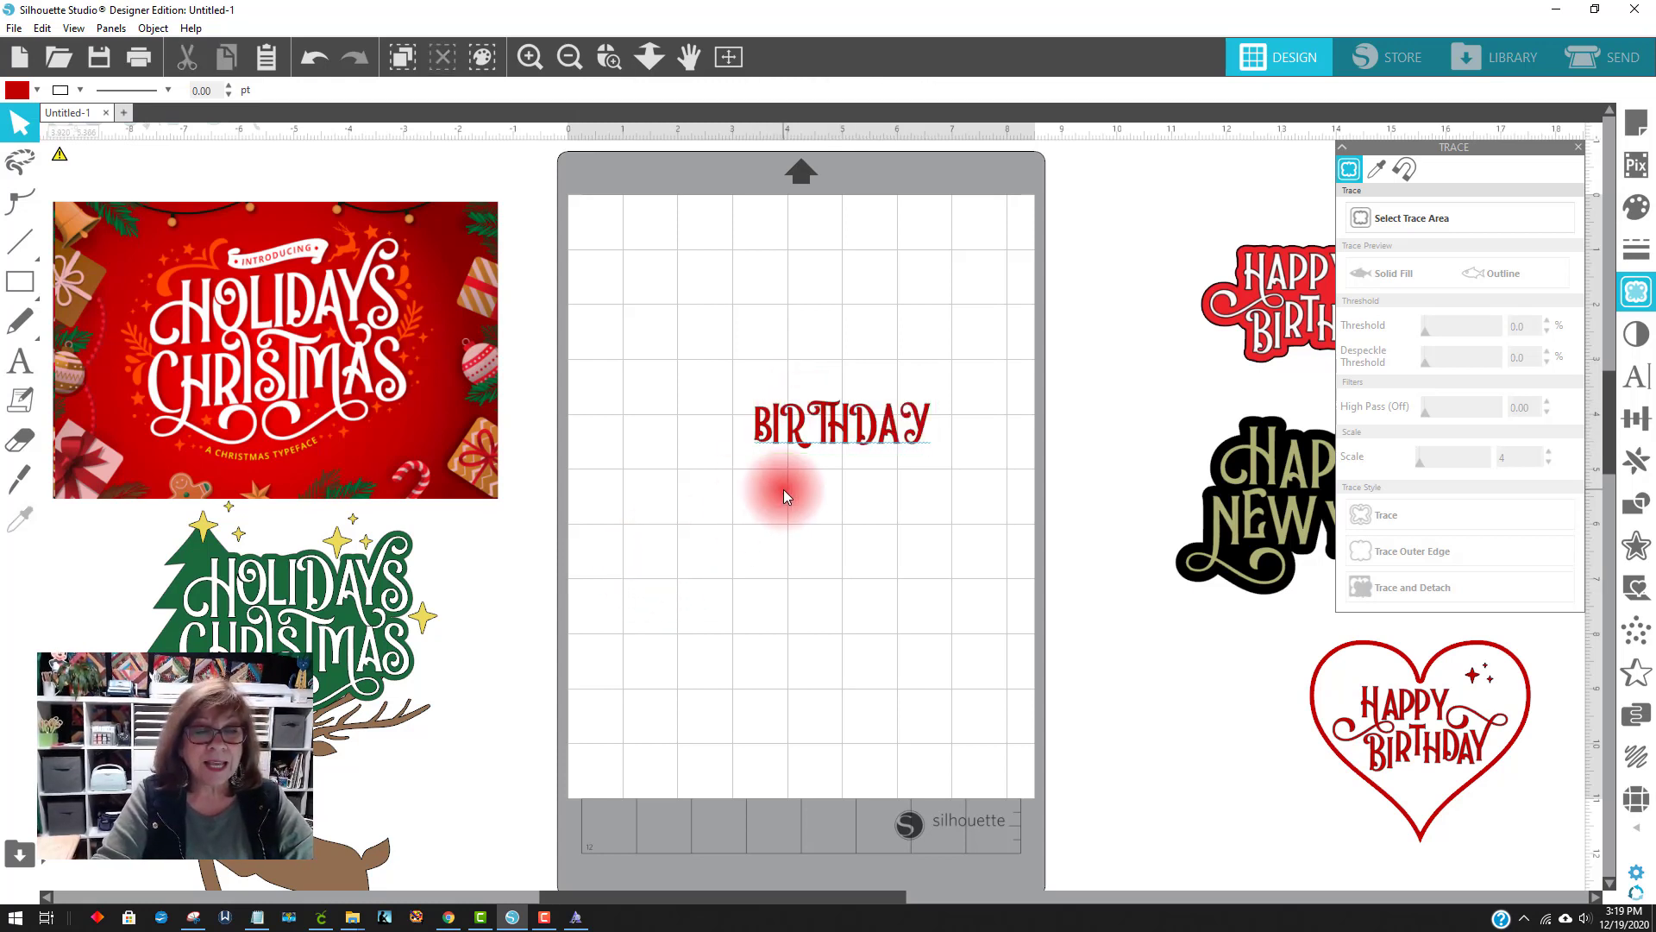
# Open the text style settings for the BIRTHDAY text, and delete the text
pyautogui.click(815, 440)
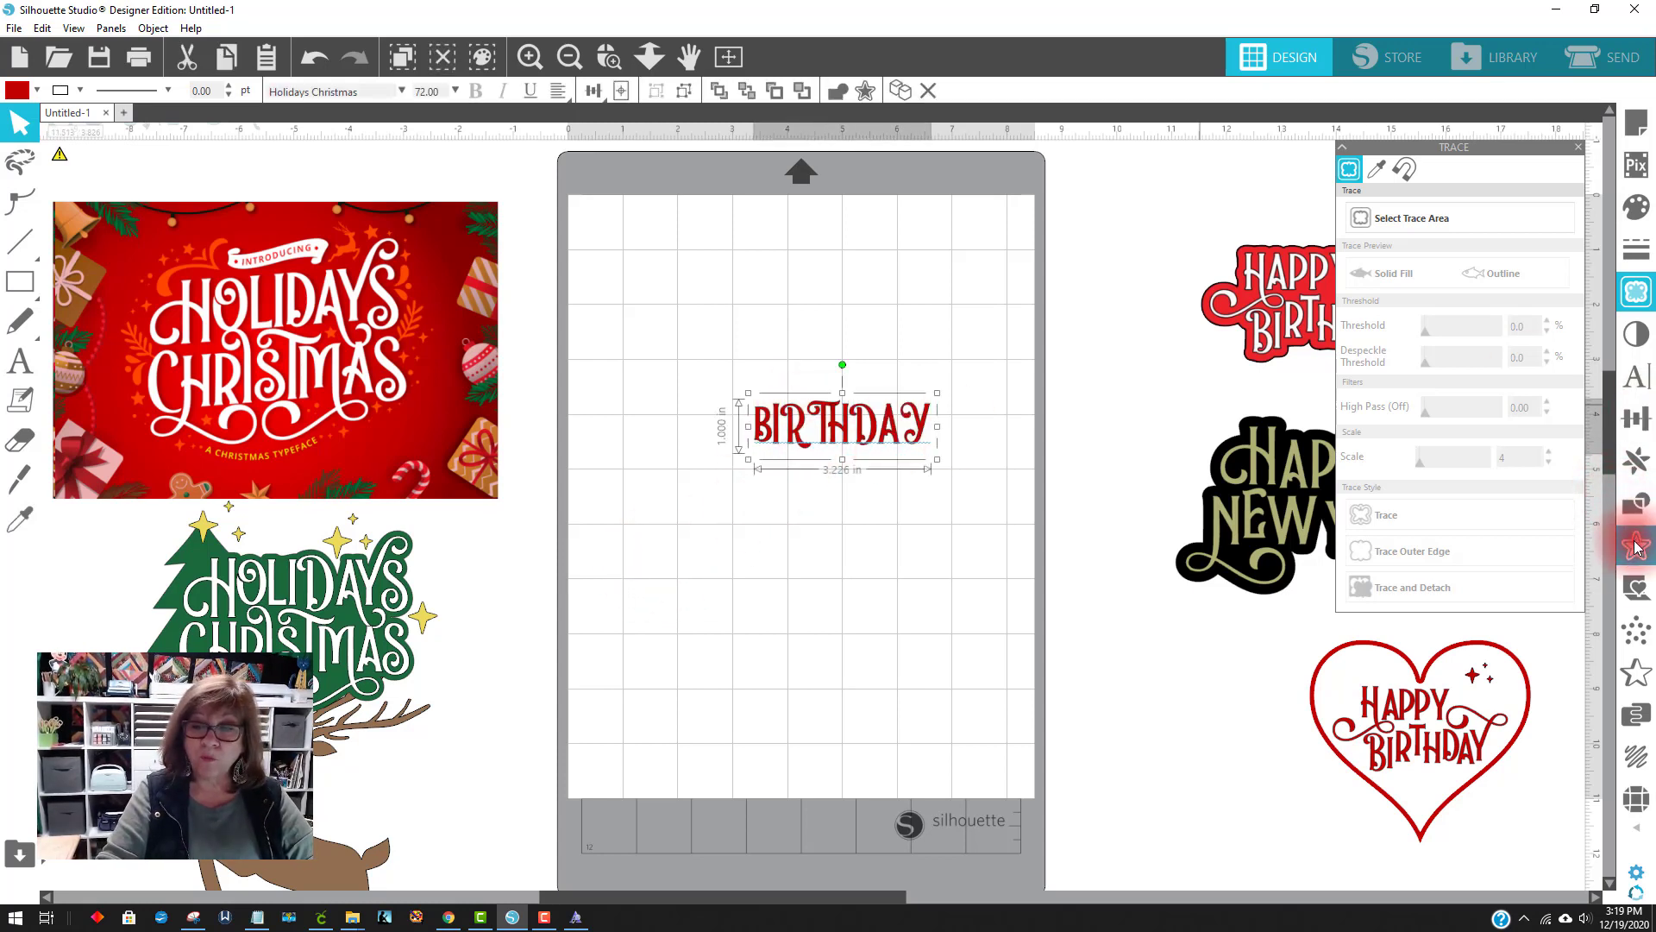
pyautogui.click(1637, 376)
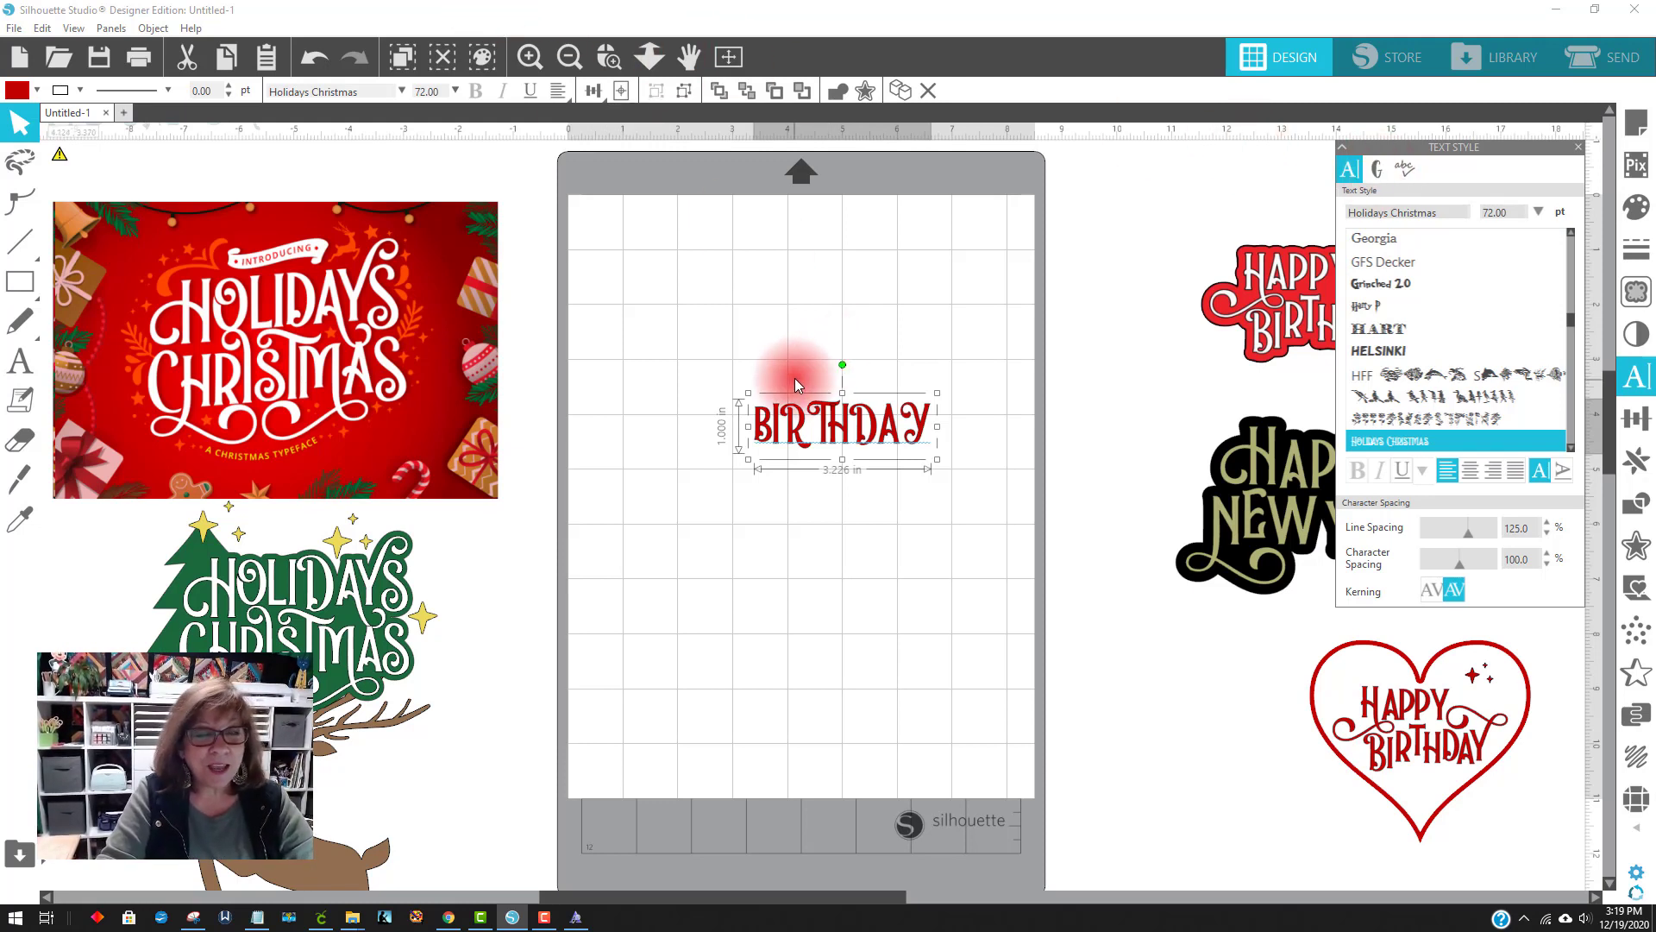
pyautogui.press('Delete')
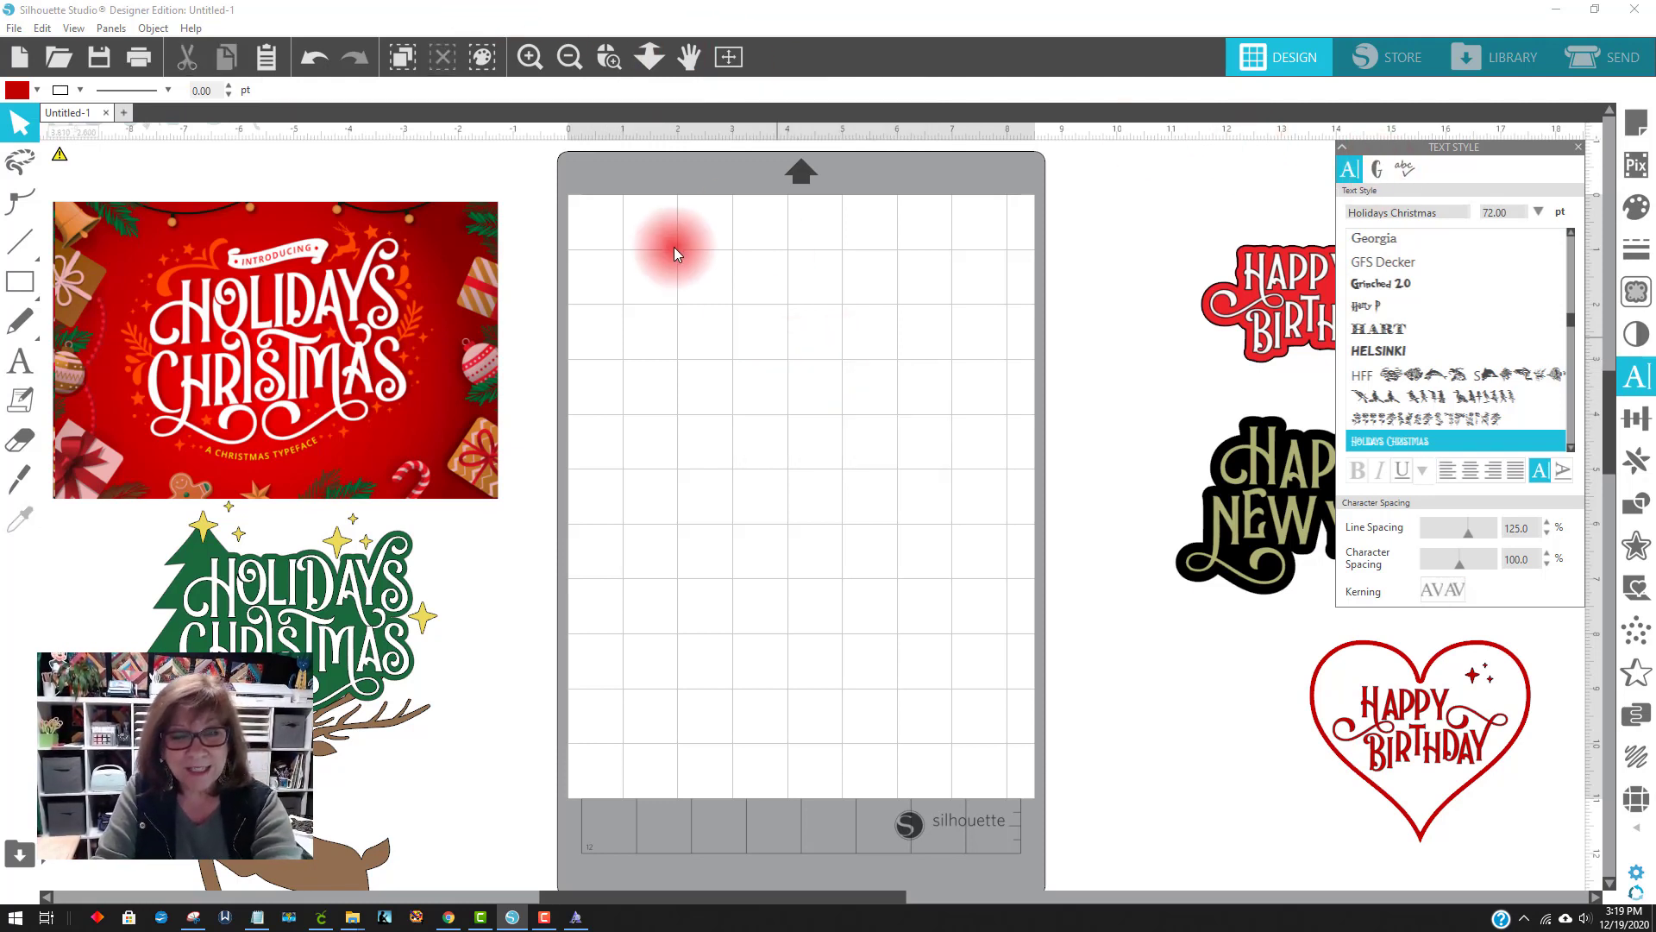
# Change the edition the software is viewed in to Standard Edition
pyautogui.click(191, 29)
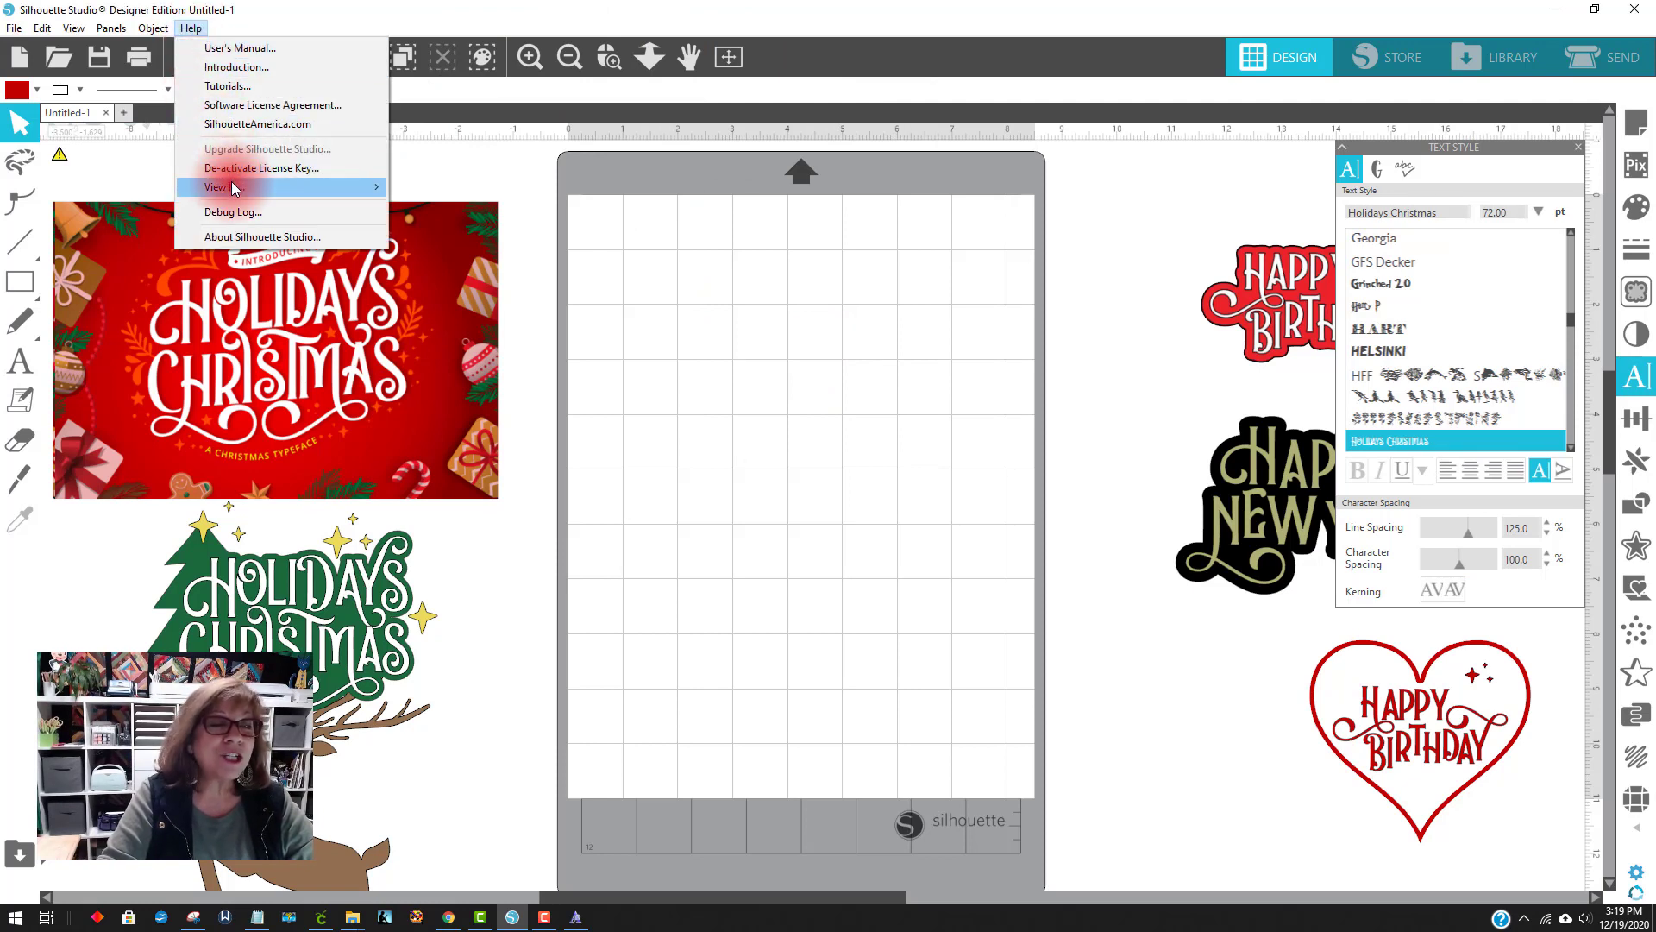
pyautogui.moveTo(231, 182)
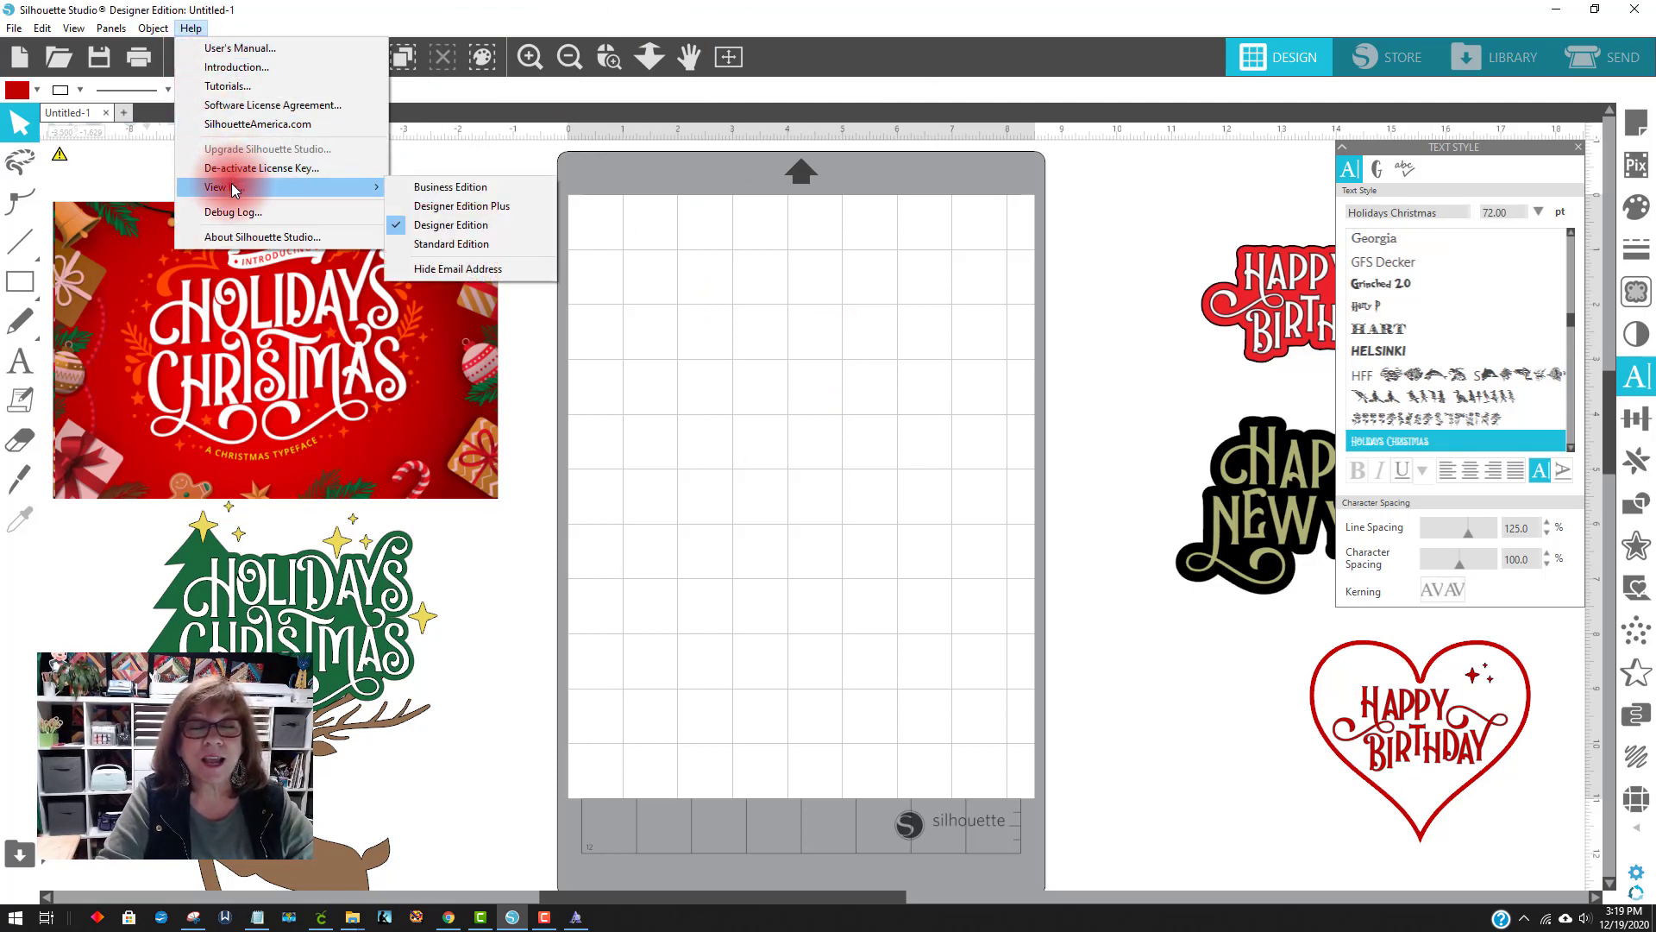
pyautogui.click(475, 245)
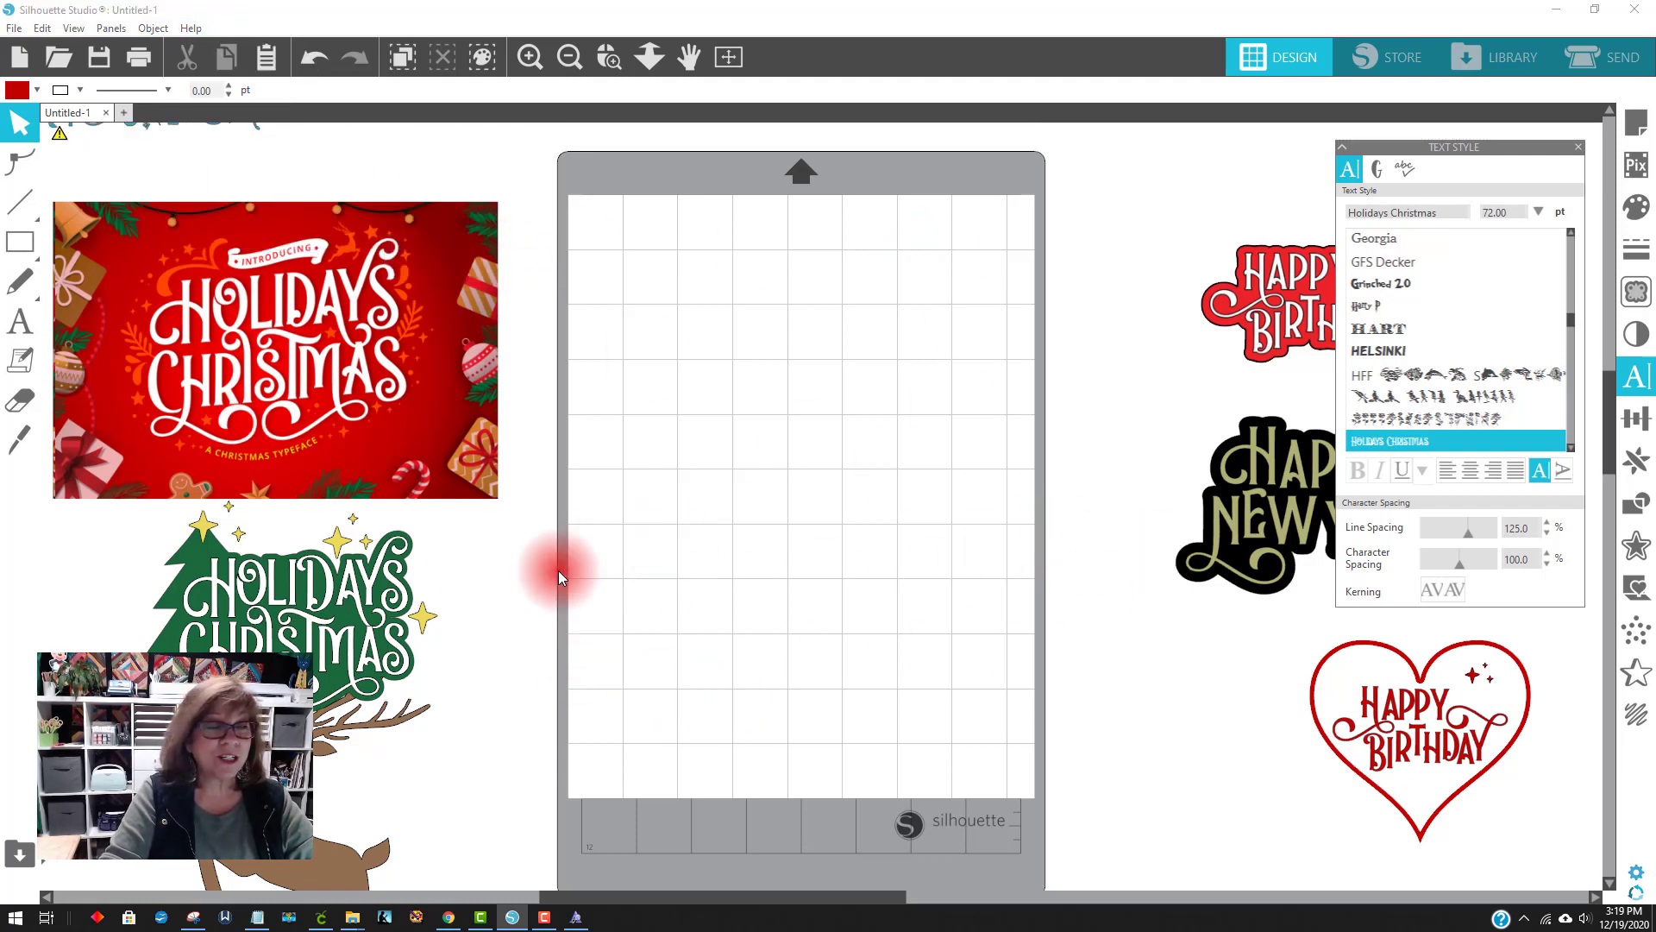
# Add the text "BIRTHDAY" in Holidays Christmas on the empty mat, and close and reopen the text style settings
pyautogui.click(20, 321)
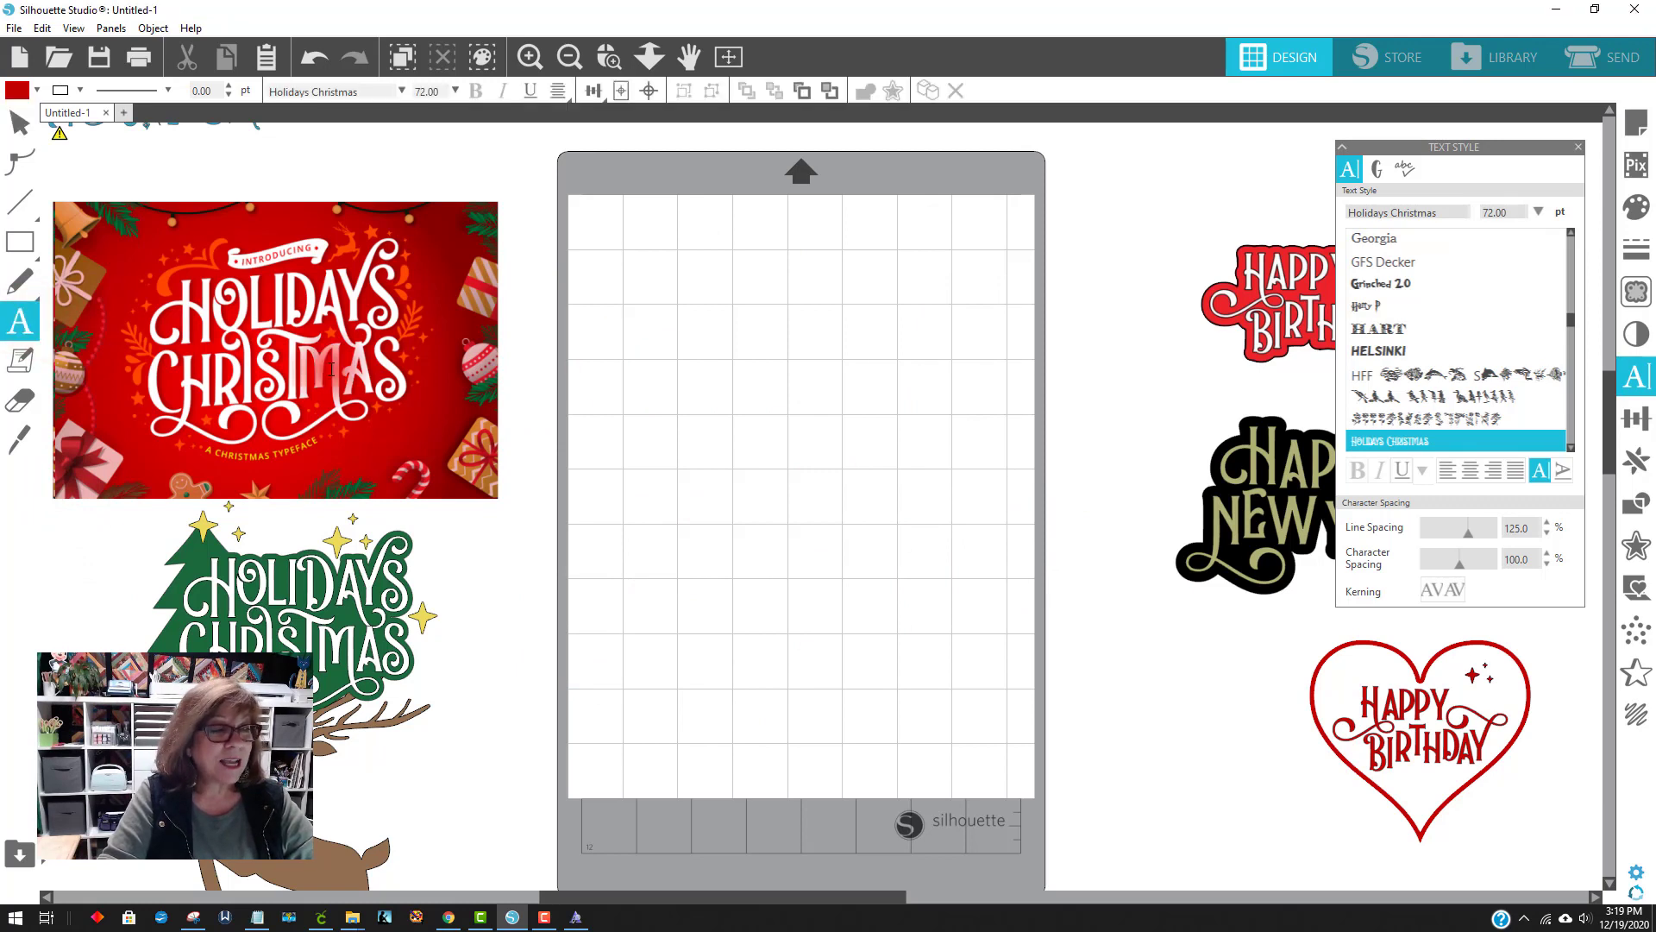
pyautogui.click(733, 384)
pyautogui.write('B')
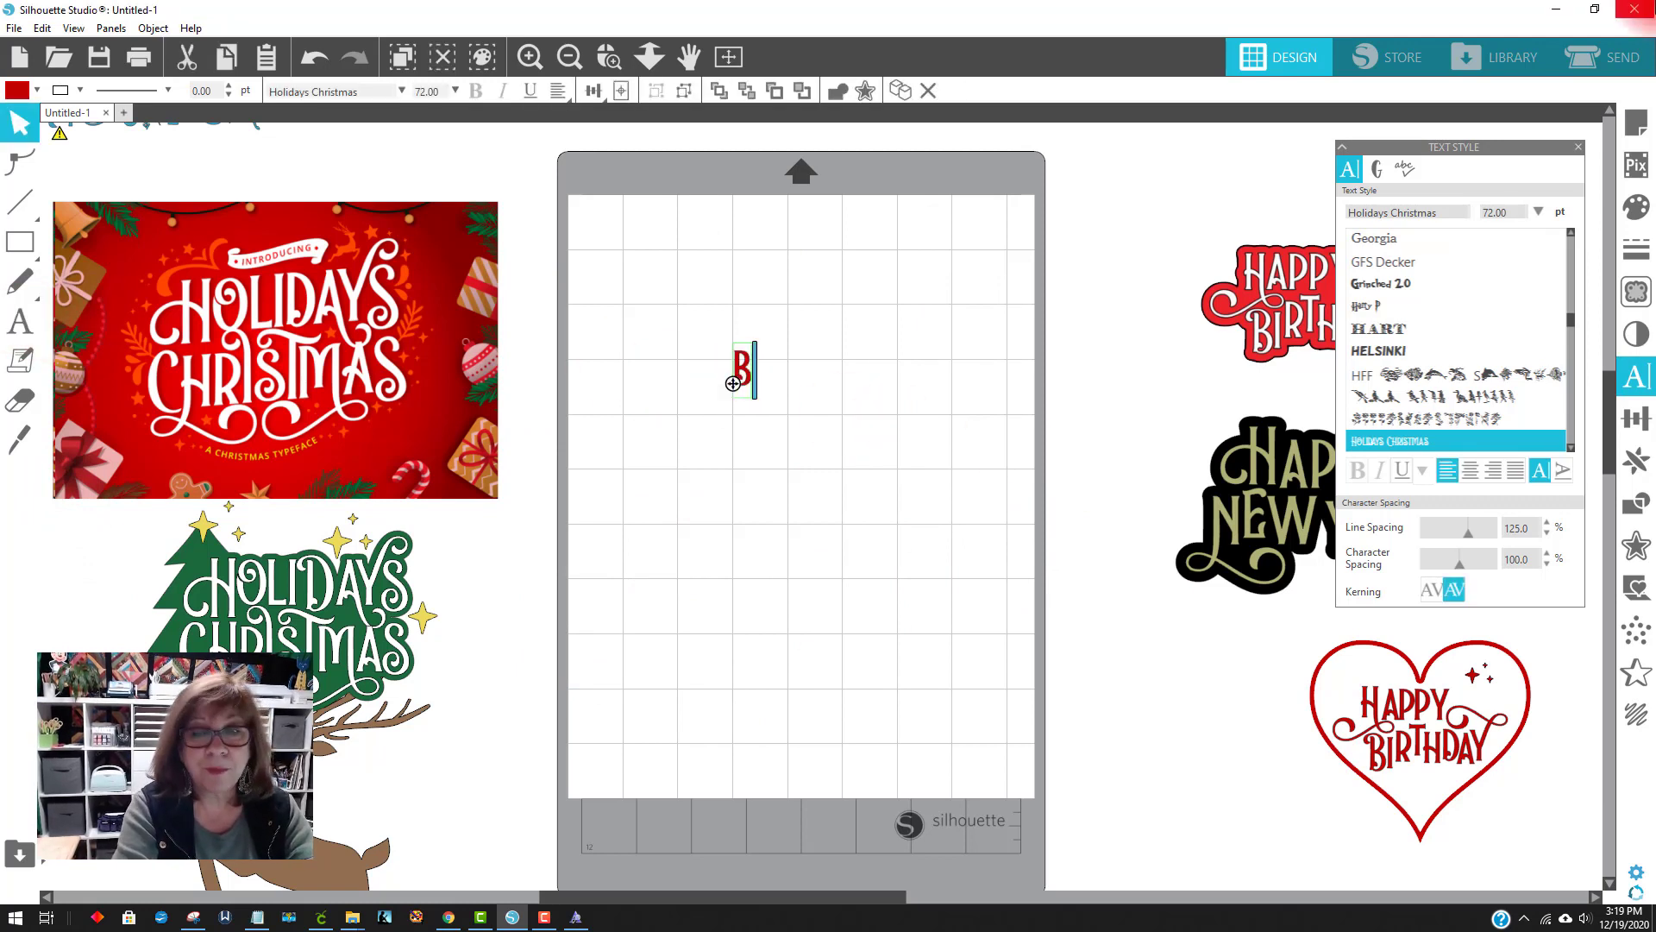
pyautogui.write('IRTHDAY')
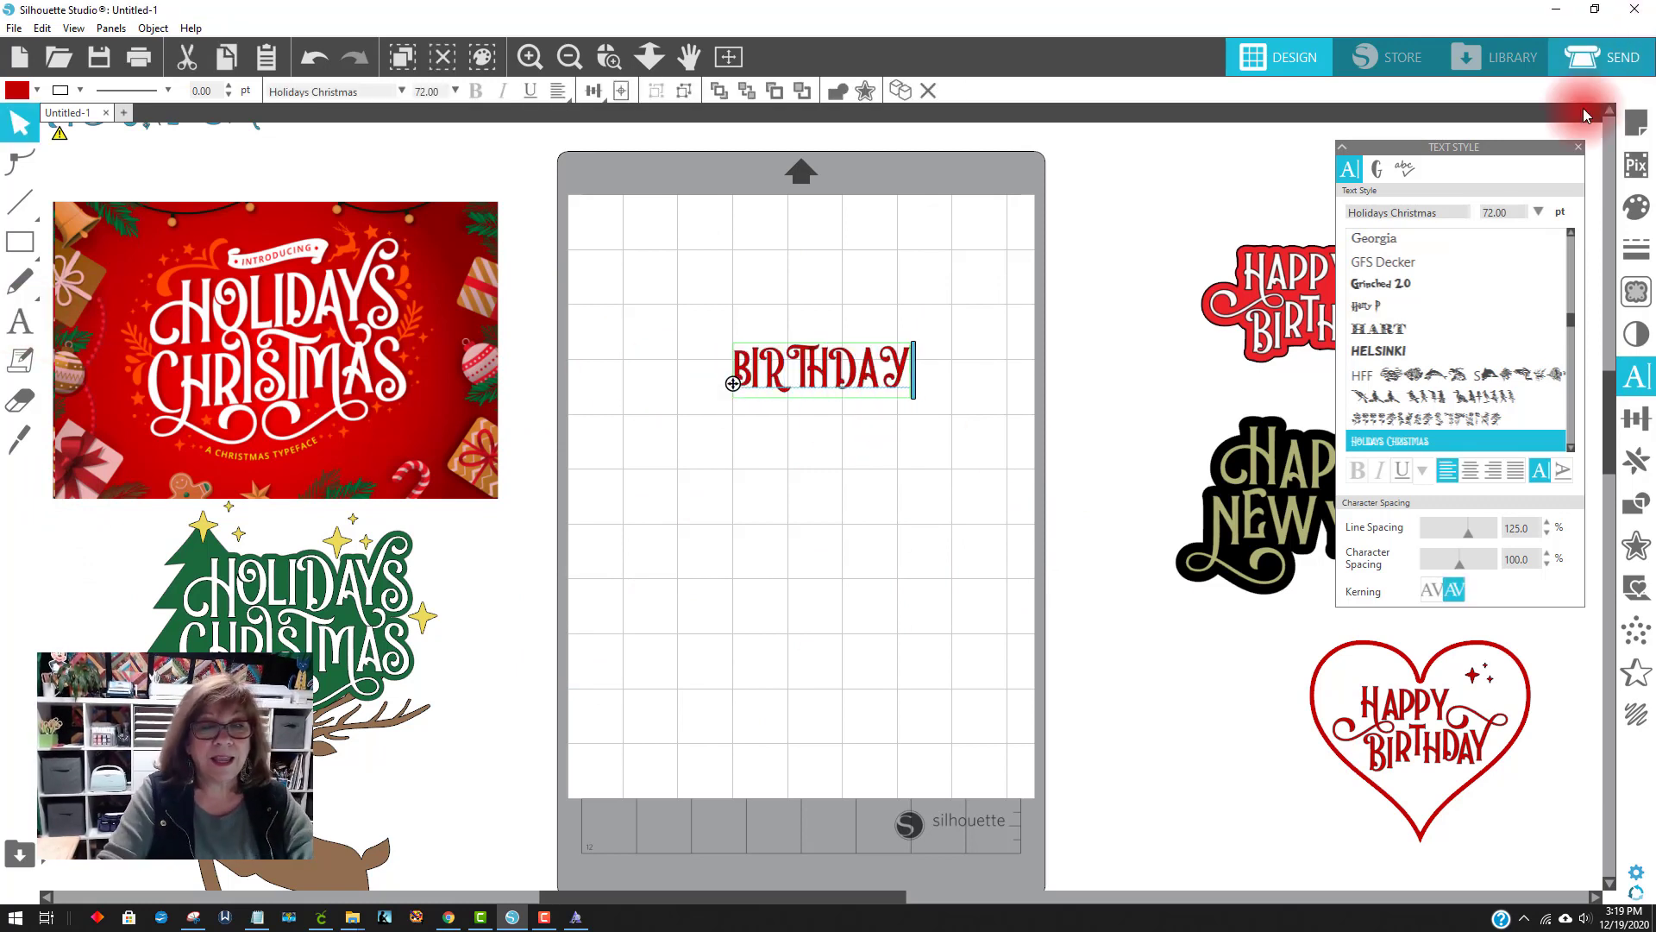
pyautogui.click(1637, 377)
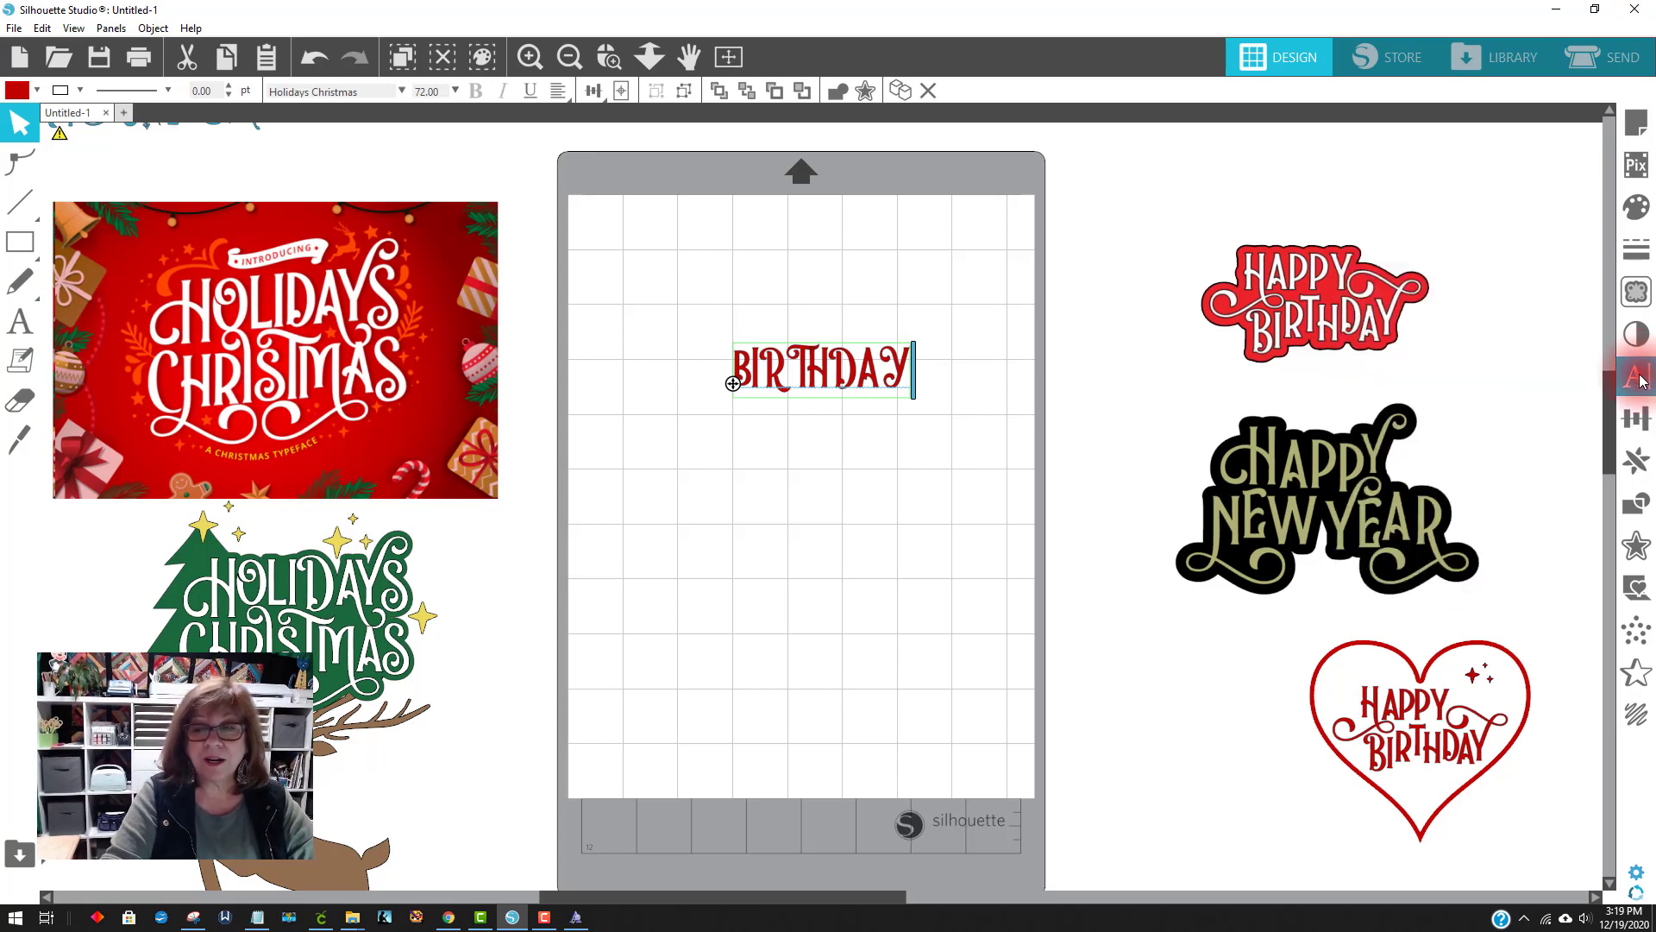
pyautogui.click(1639, 379)
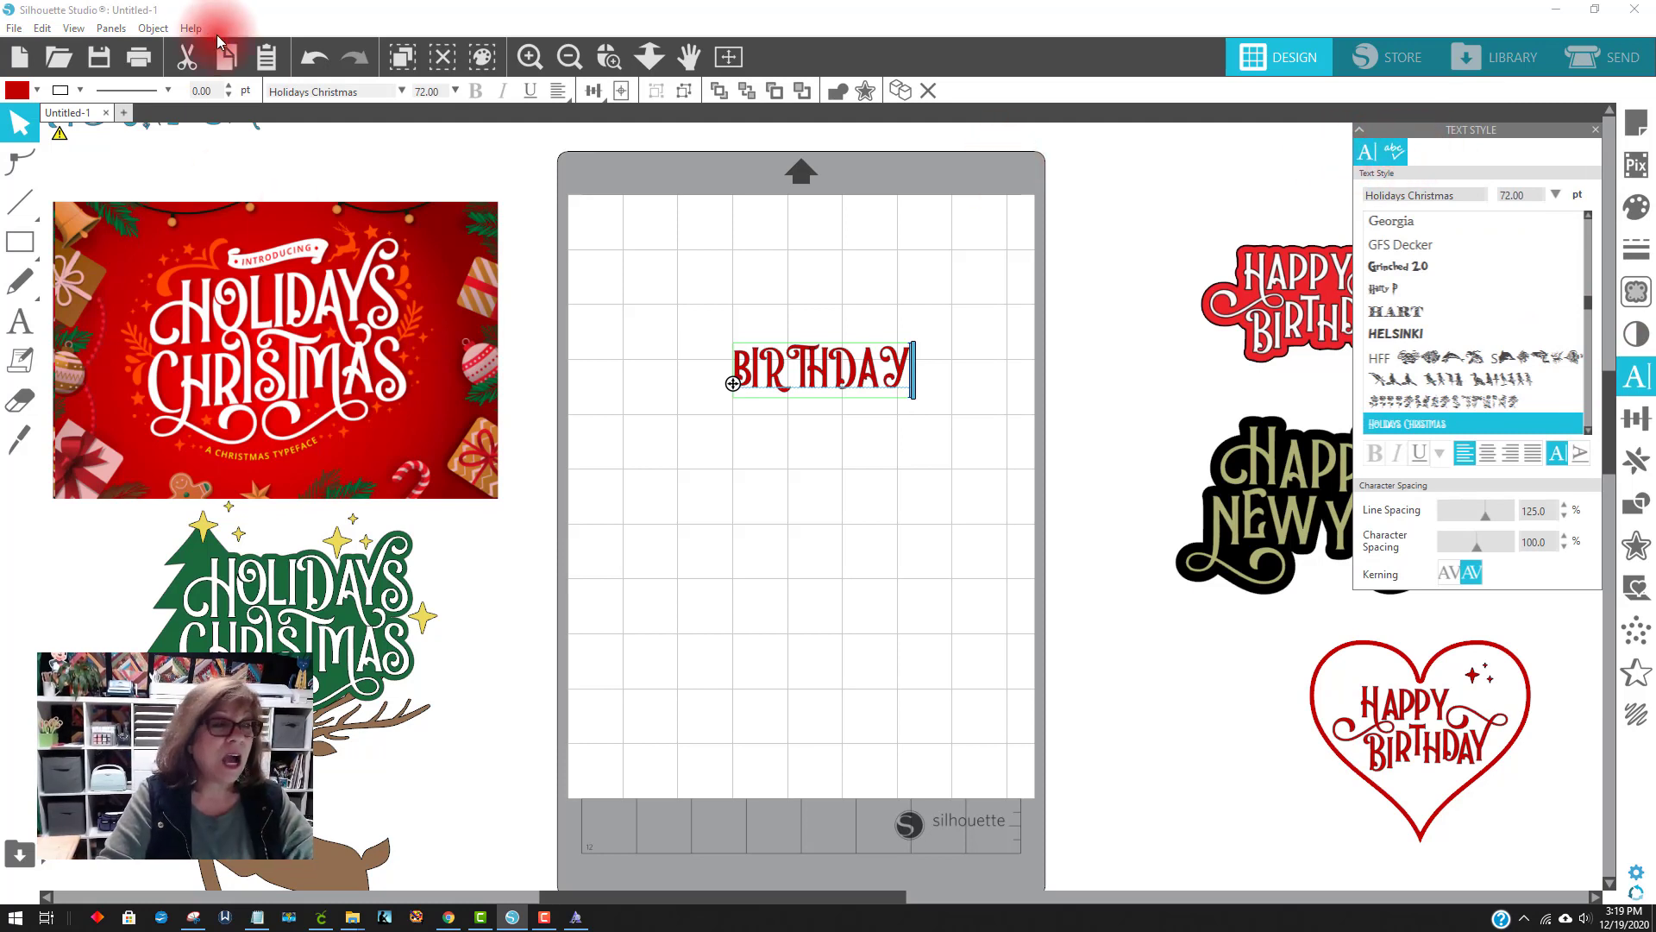
# Return the software from Standard Edition to the Designer Edition view
pyautogui.click(190, 28)
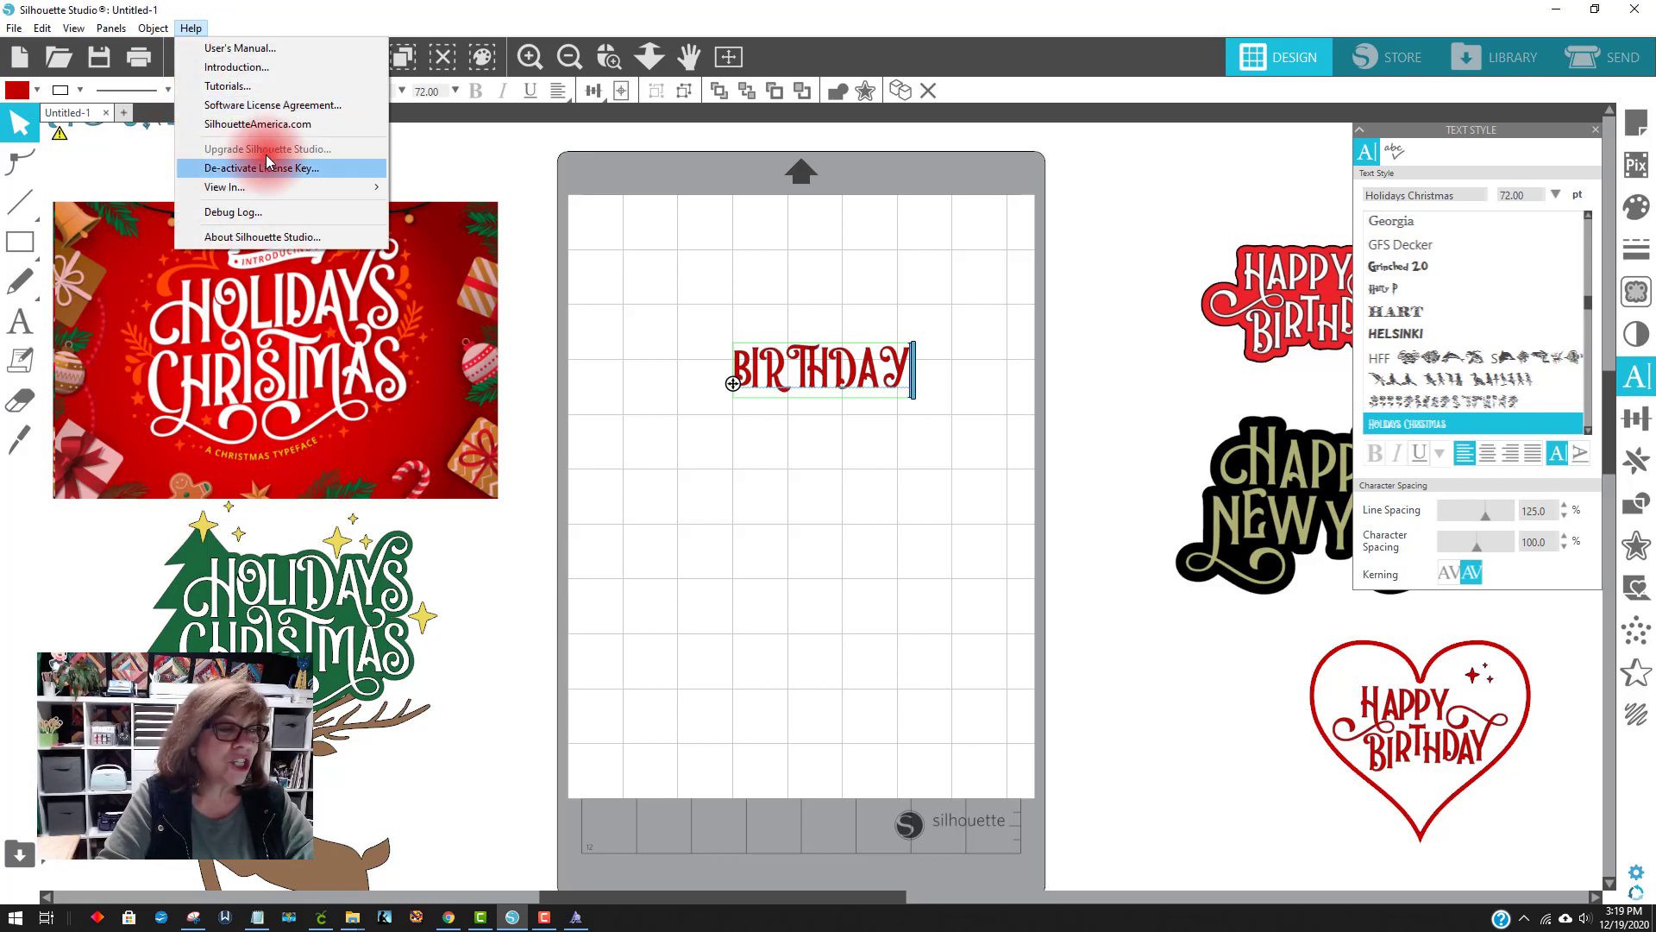
pyautogui.moveTo(243, 185)
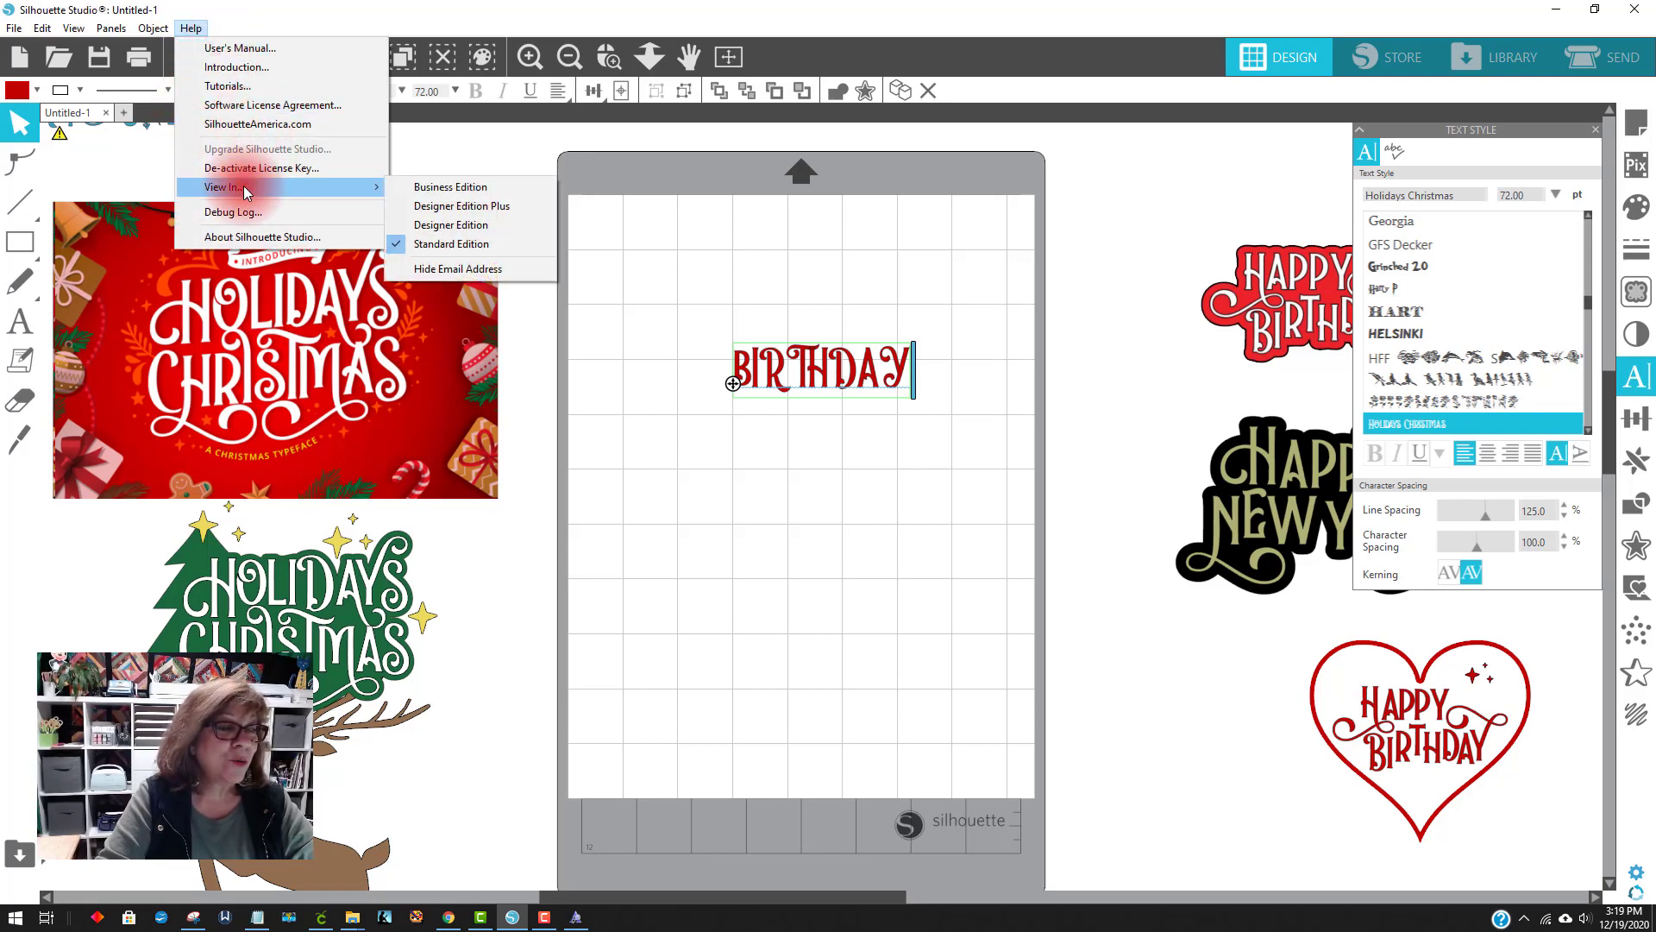
pyautogui.click(485, 226)
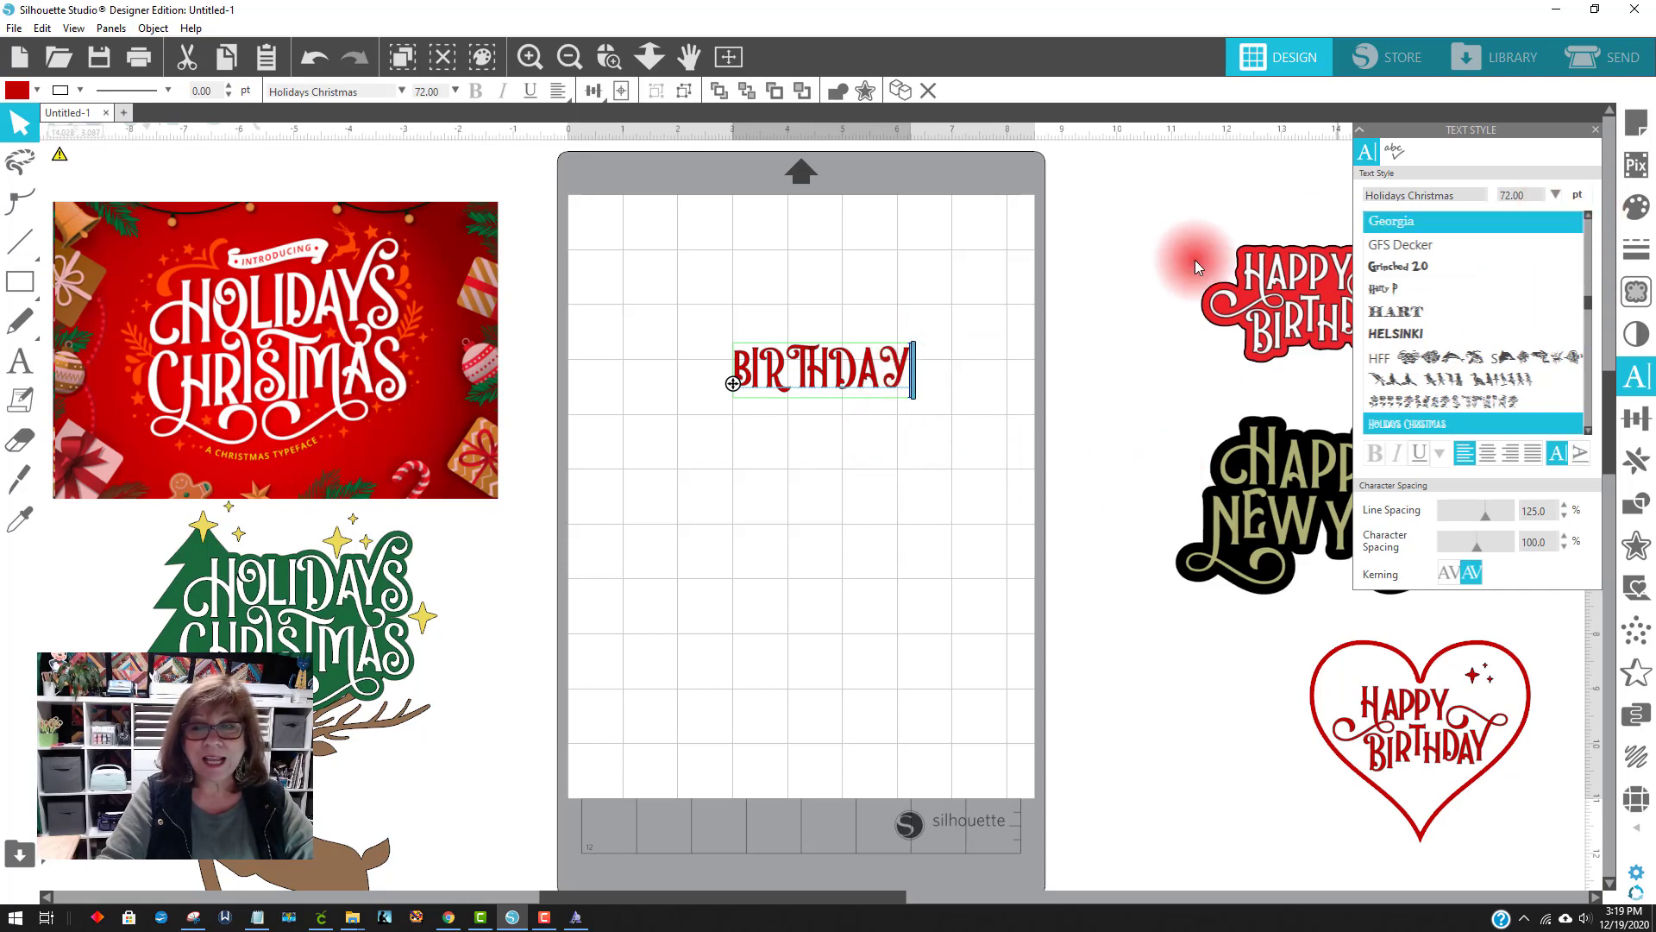
# Close the text style settings and reopen them for the BIRTHDAY text to view its glyph options
pyautogui.click(1105, 204)
pyautogui.click(1593, 130)
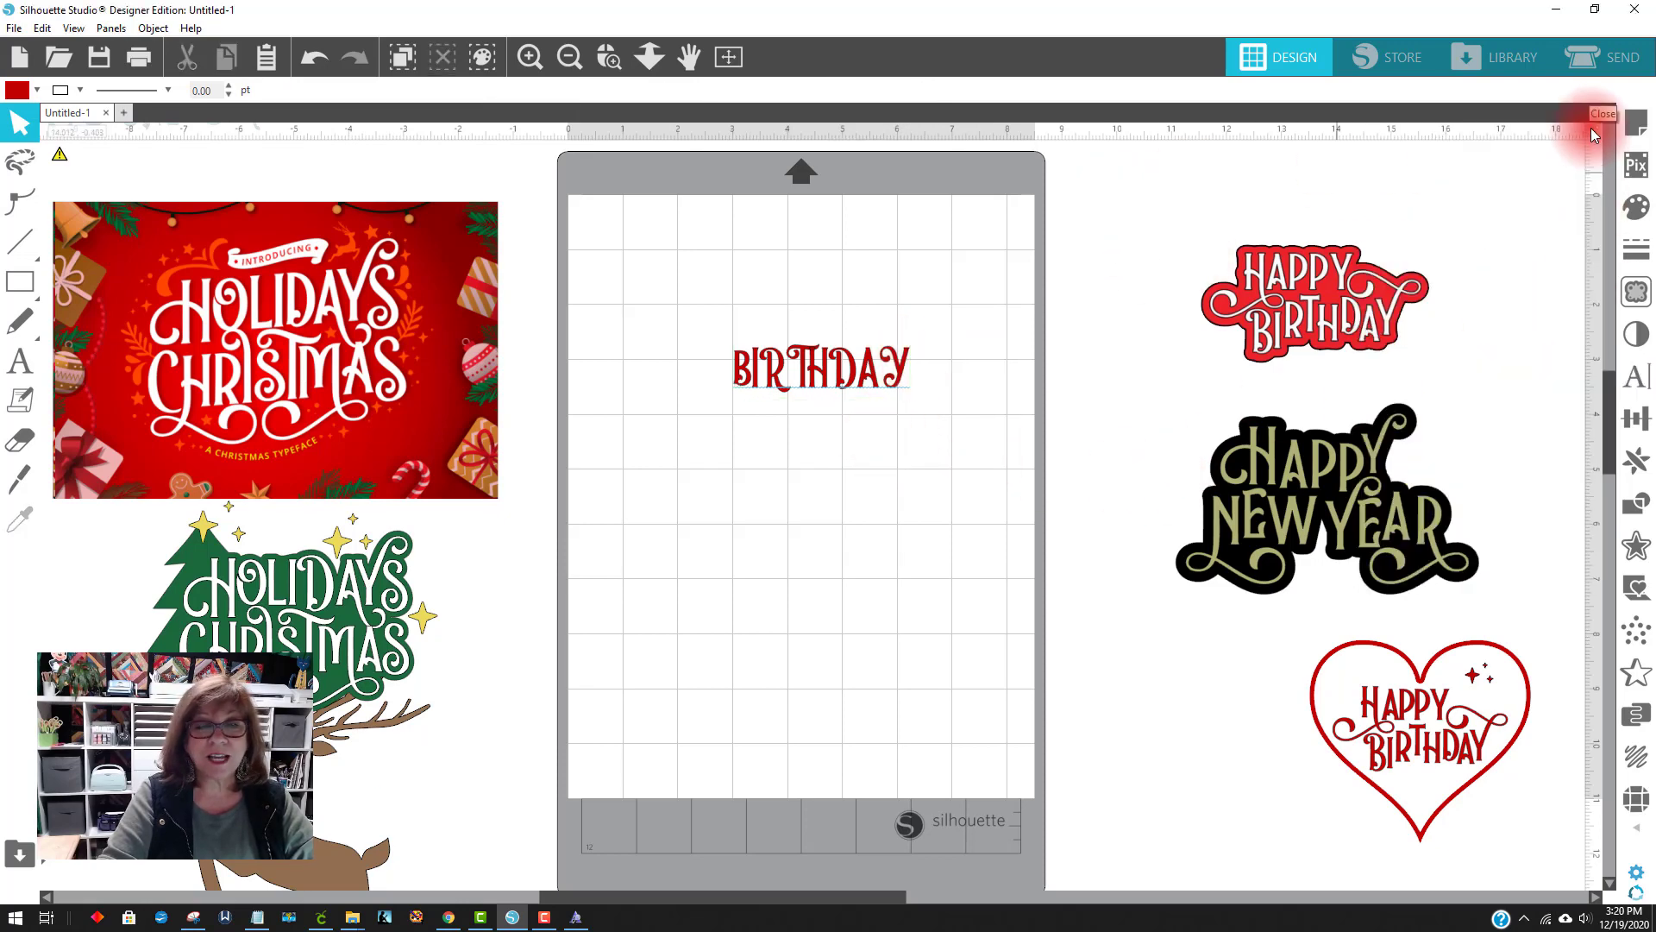
pyautogui.click(907, 371)
pyautogui.click(885, 369)
pyautogui.click(1639, 377)
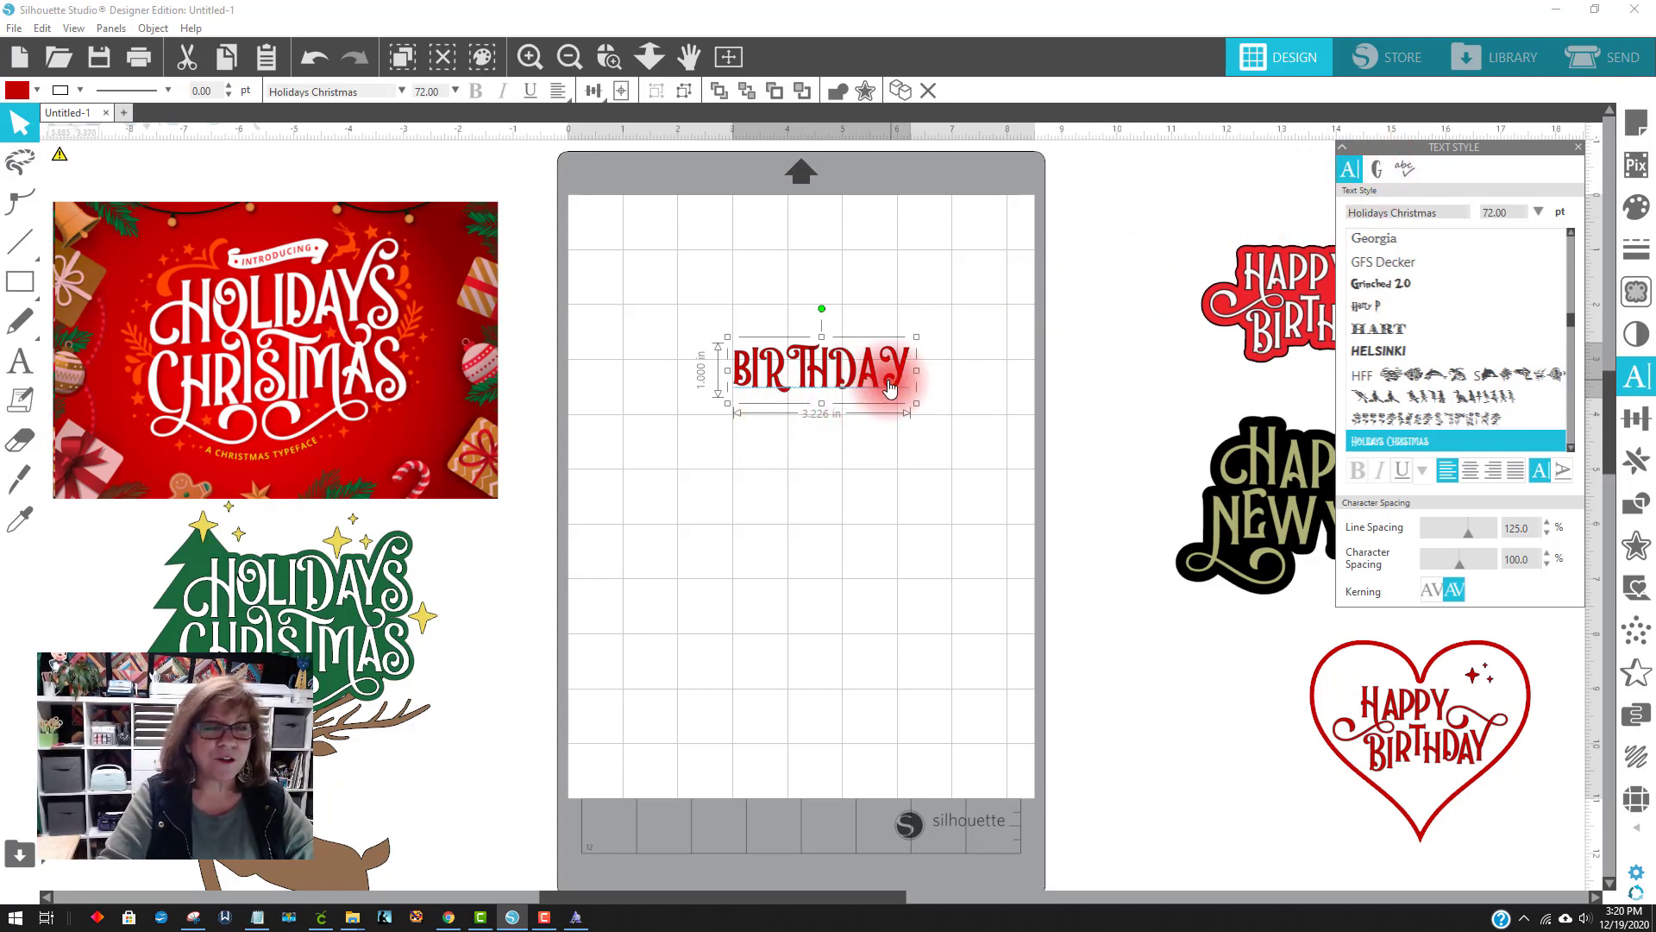
# Delete the BIRTHDAY text from the mat
pyautogui.click(749, 398)
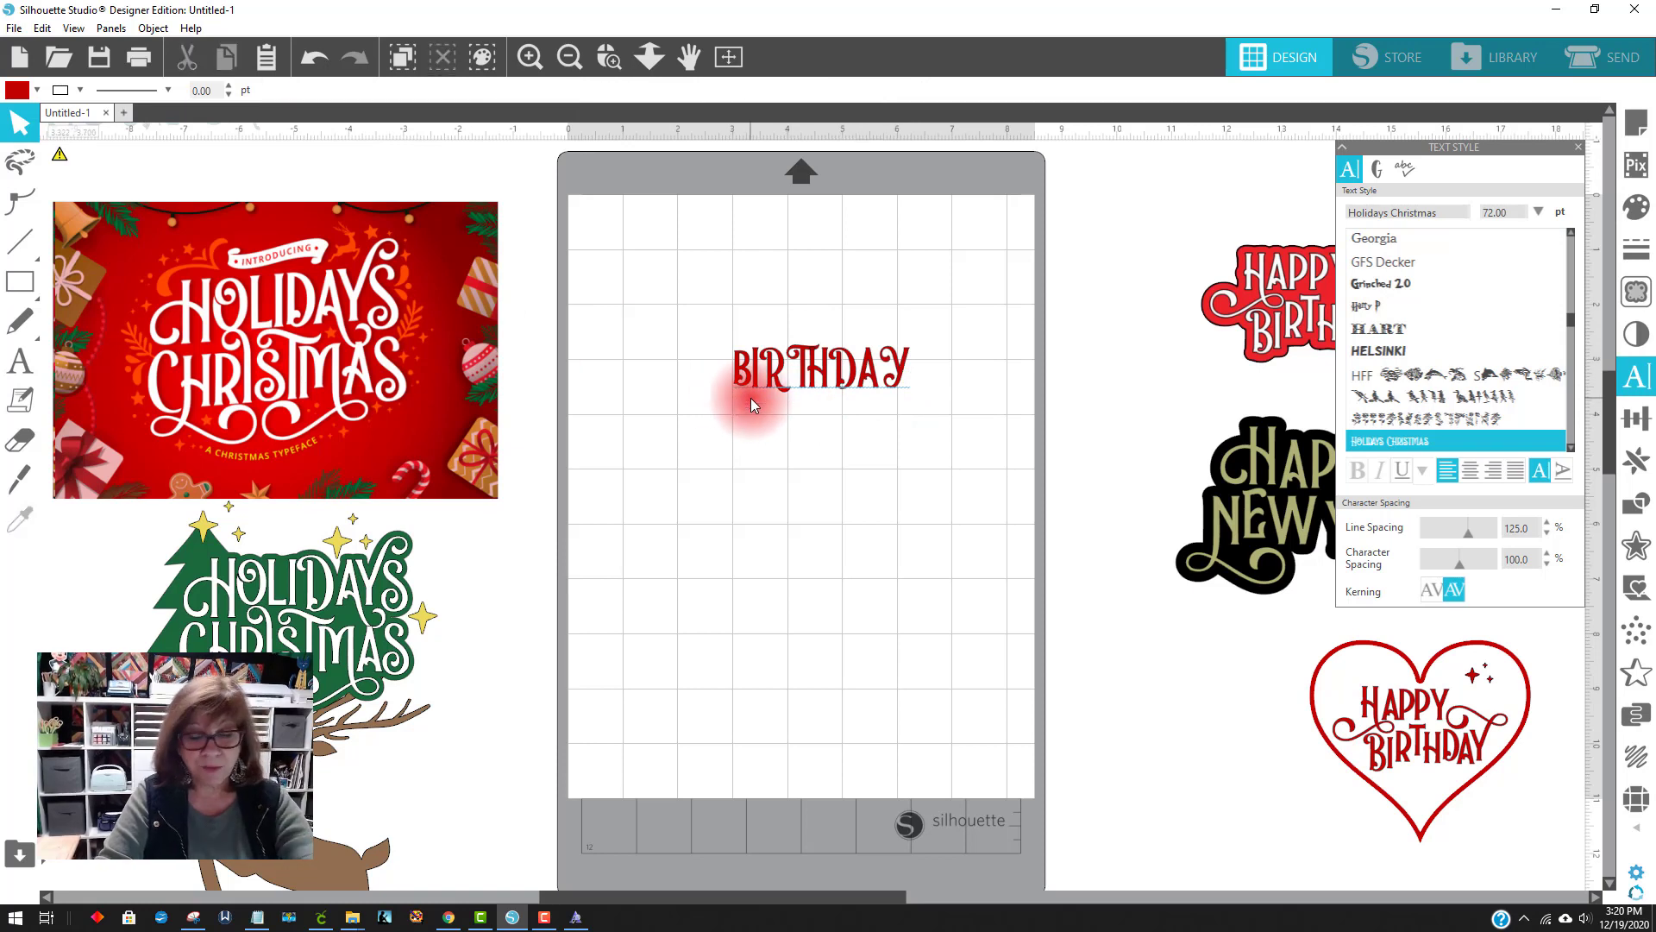
pyautogui.click(799, 366)
pyautogui.press('Delete')
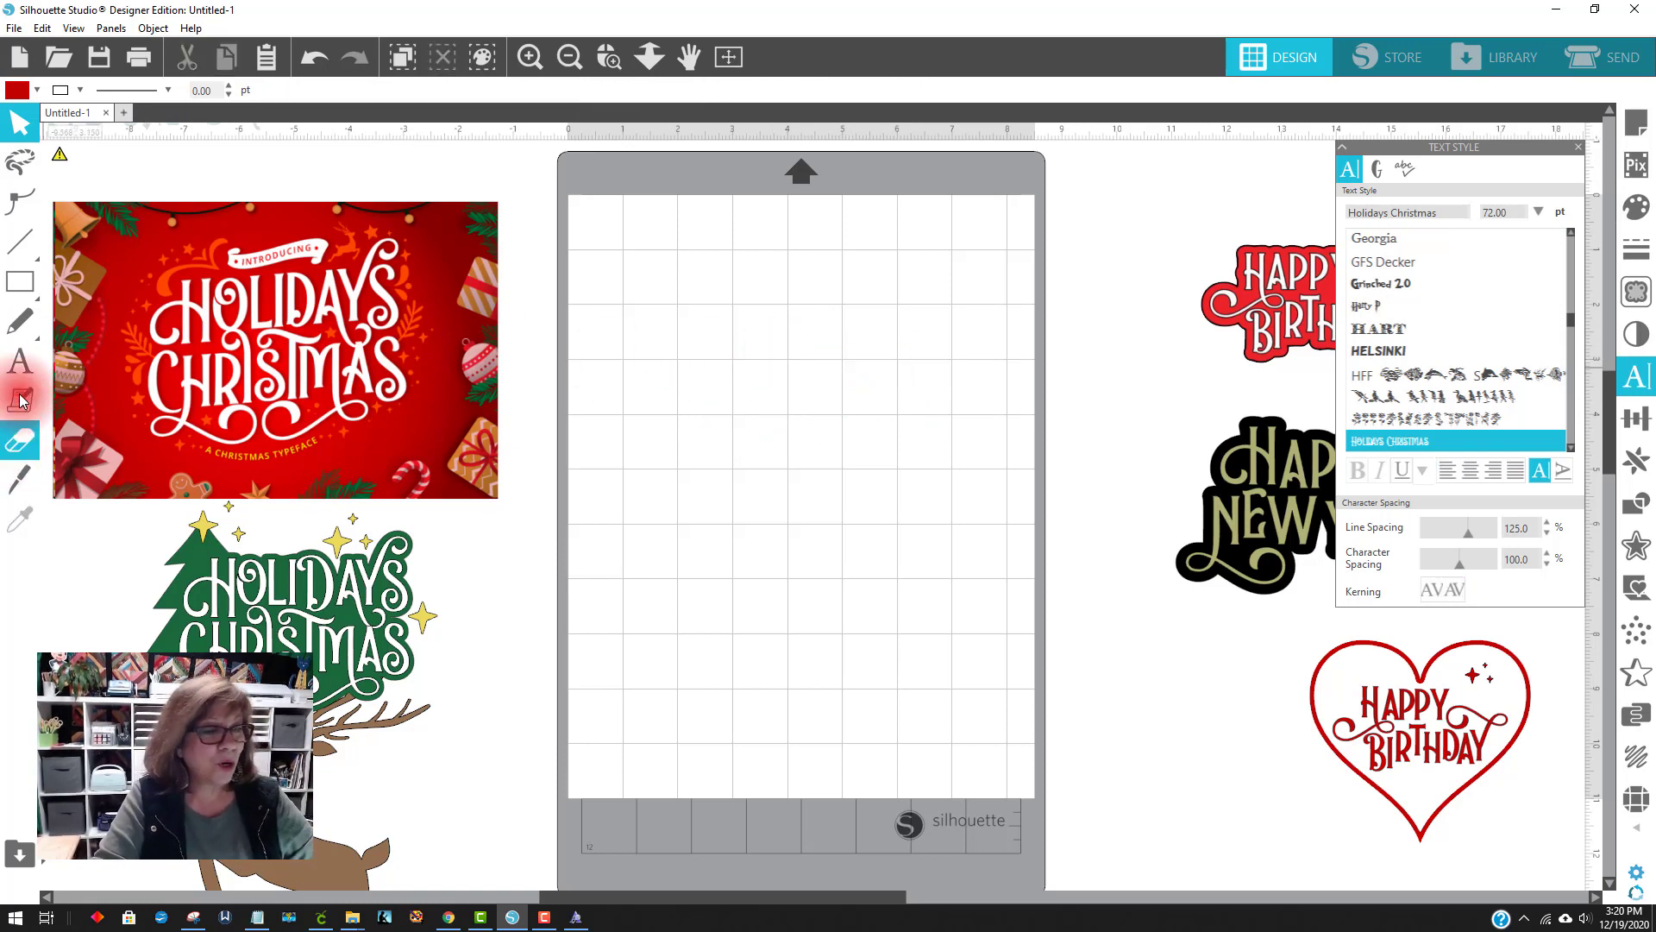
# Add the text HAPPY BIRTHDAY on two lines in the Holidays Christmas font on the empty mat
pyautogui.click(19, 360)
pyautogui.click(635, 344)
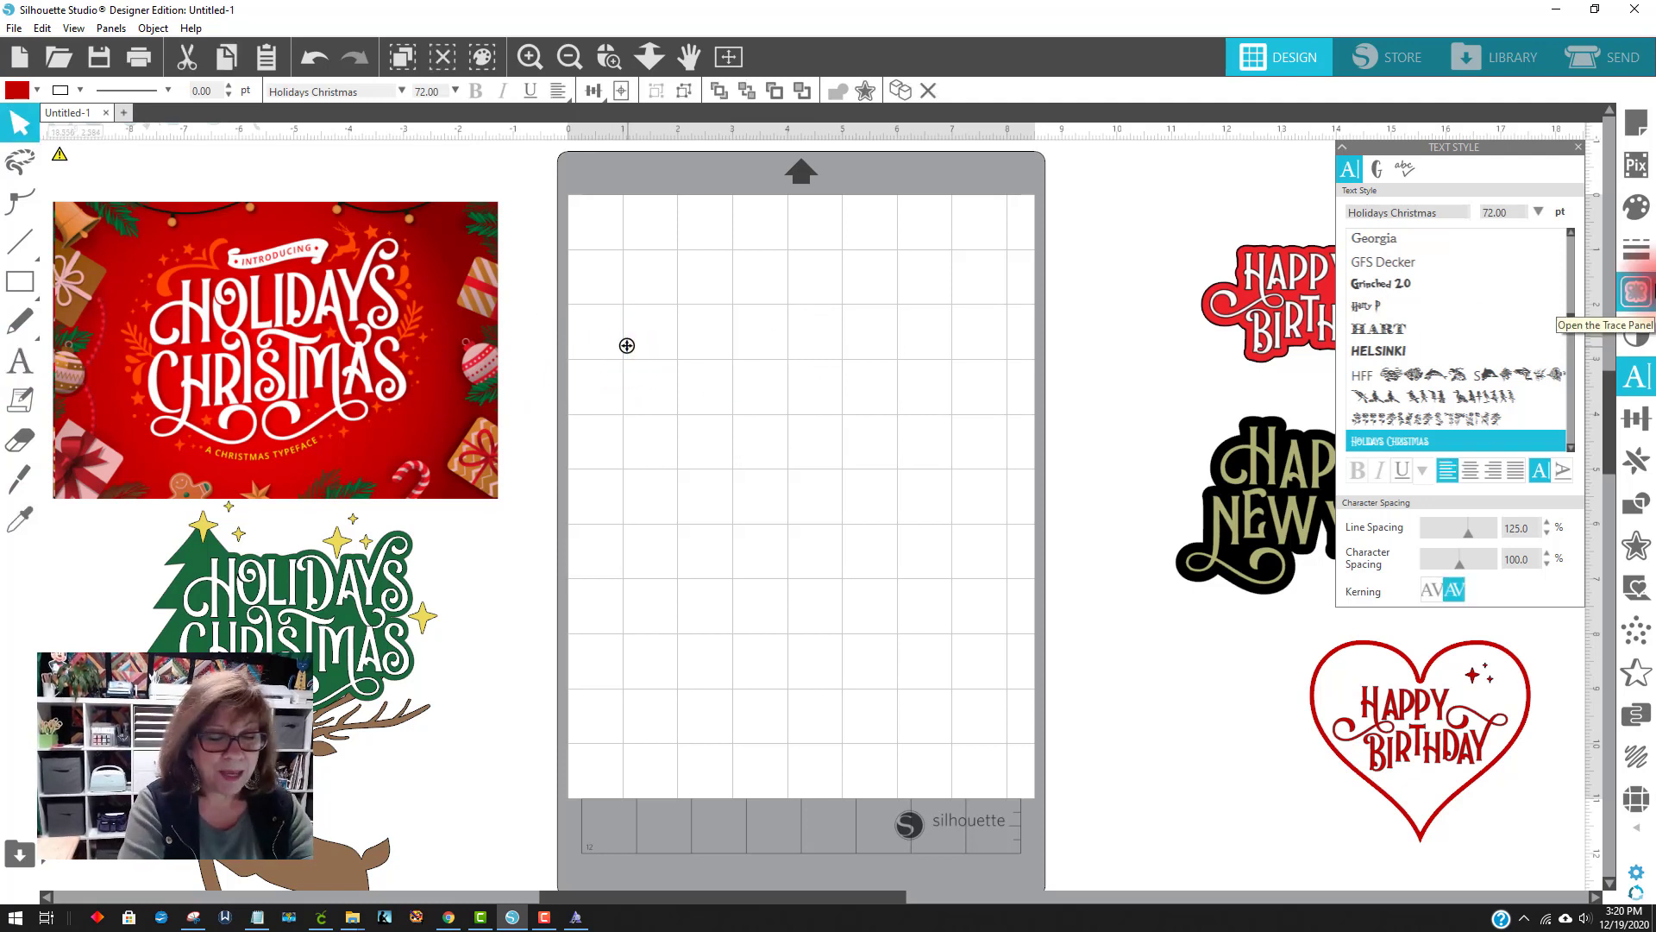
pyautogui.write('HAPP')
pyautogui.press('BackSpace')
pyautogui.press('BackSpace')
pyautogui.press('BackSpace')
pyautogui.press('BackSpace')
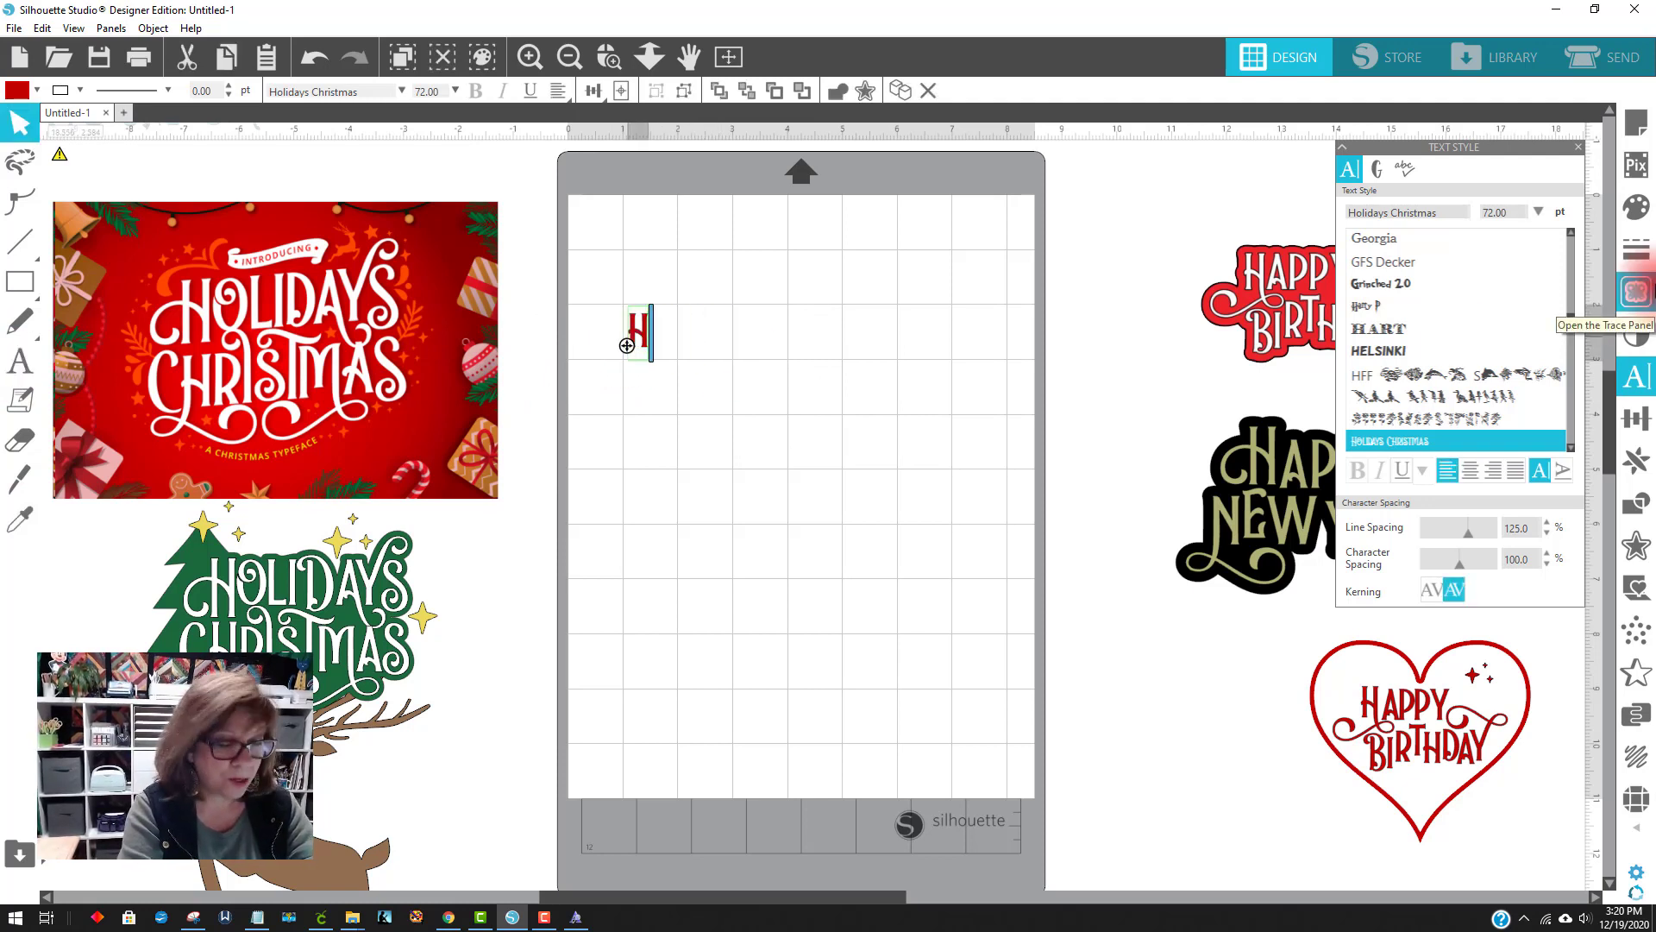
pyautogui.write('HAPPY')
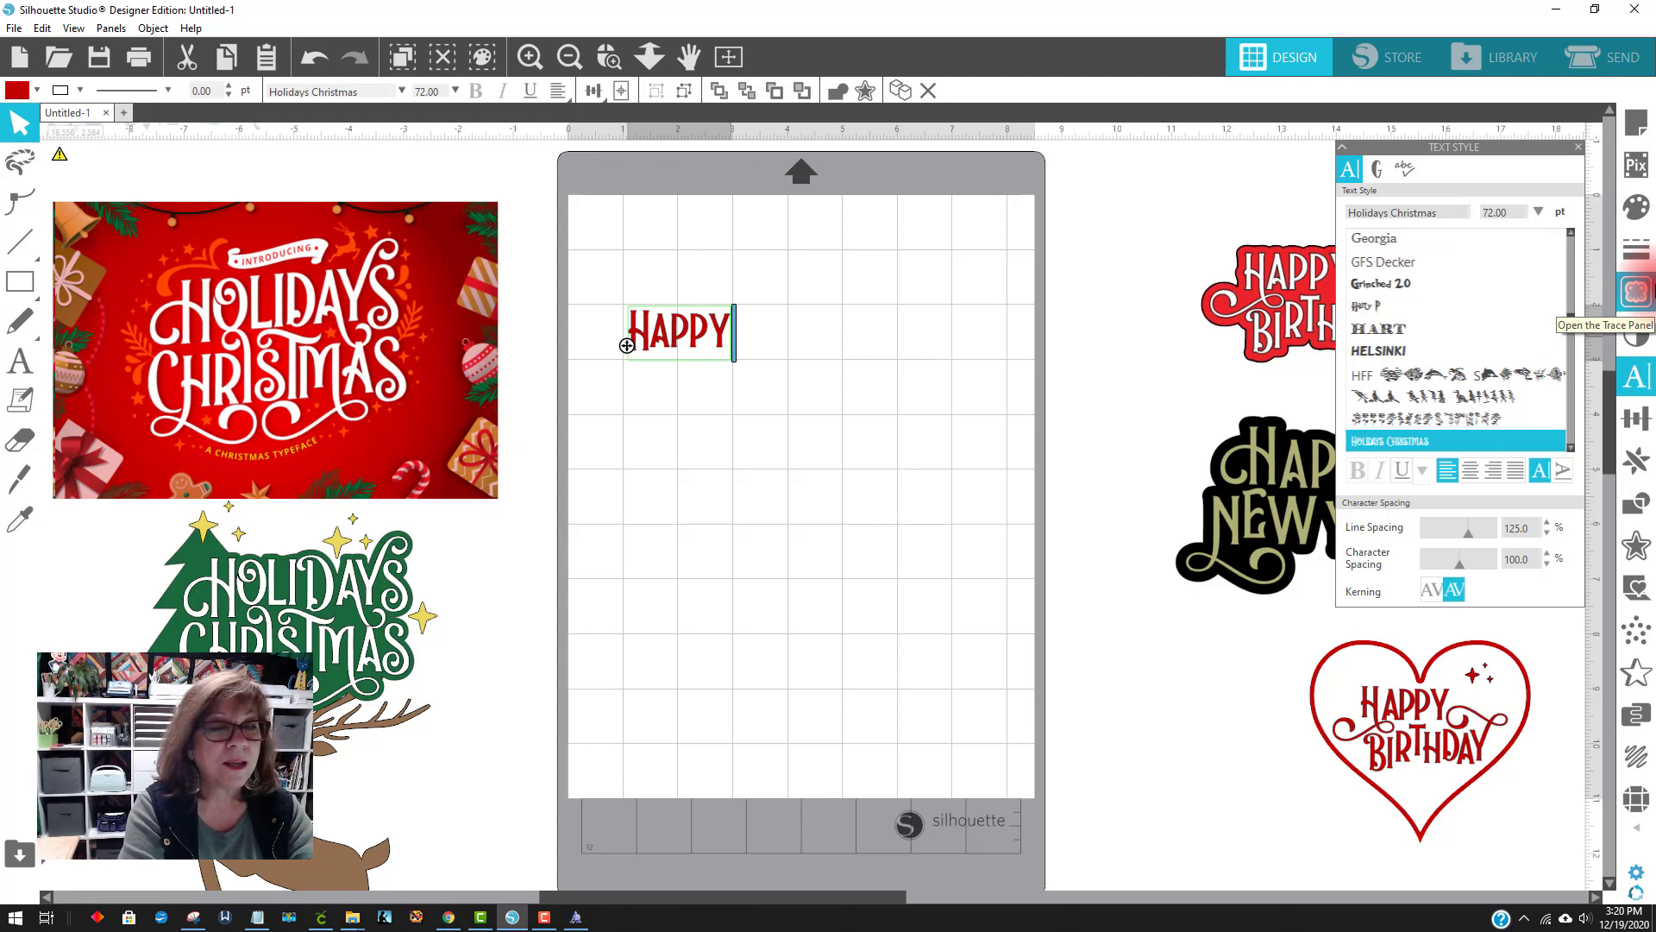
pyautogui.press('Return')
pyautogui.write('BI')
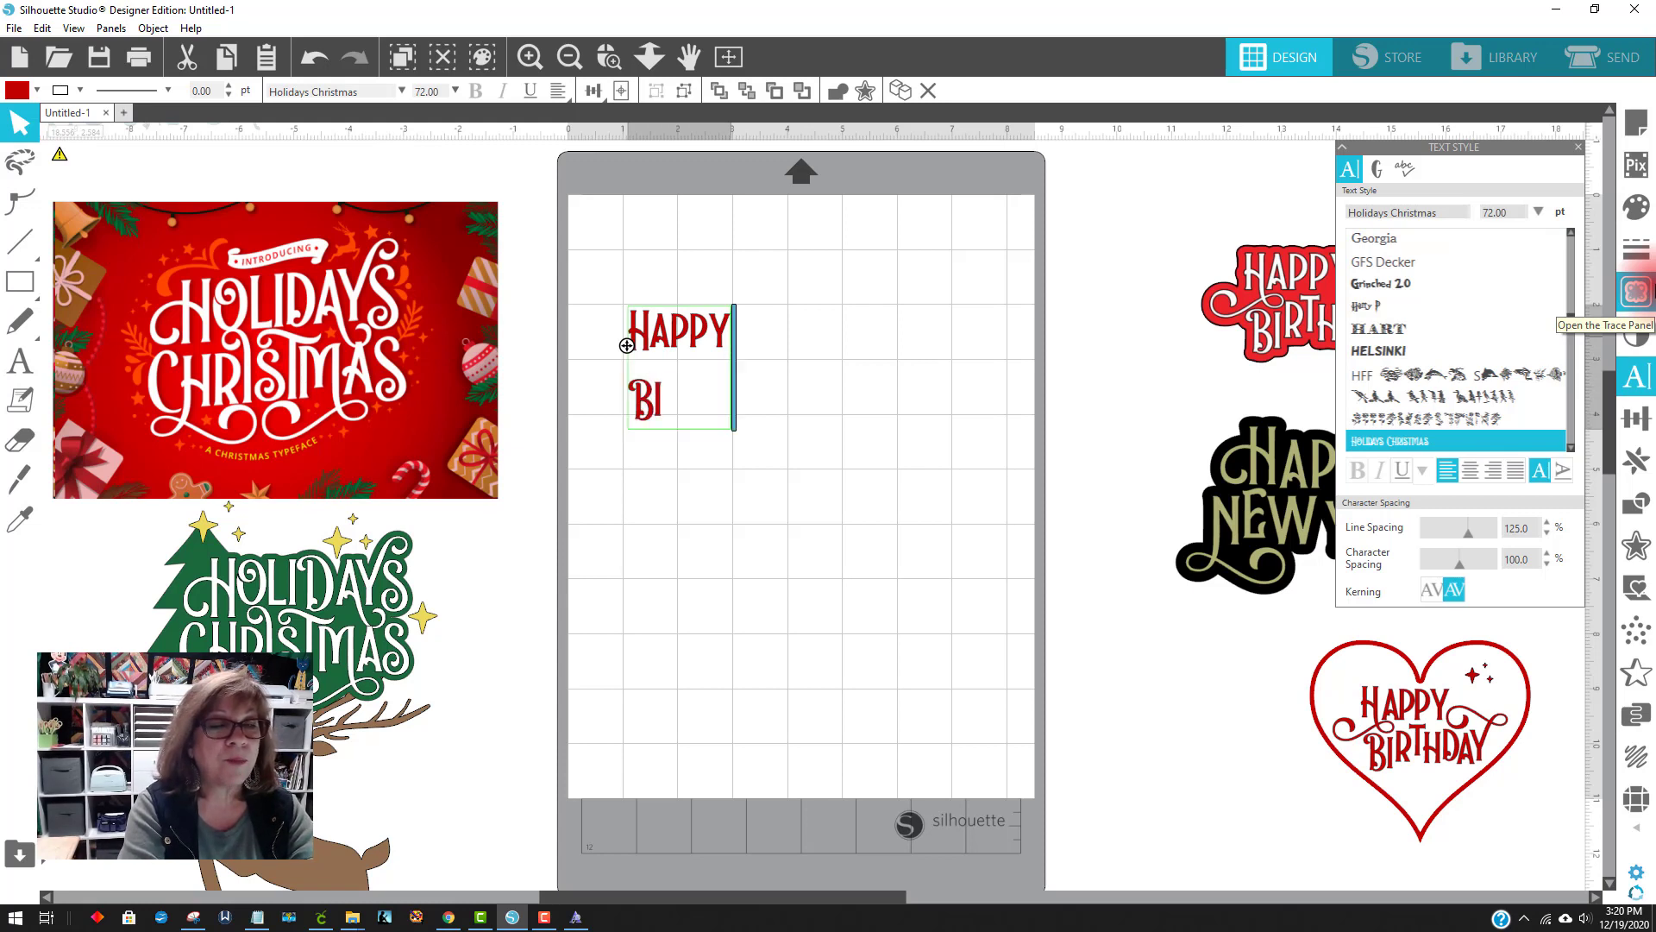
pyautogui.write('RTHDAY')
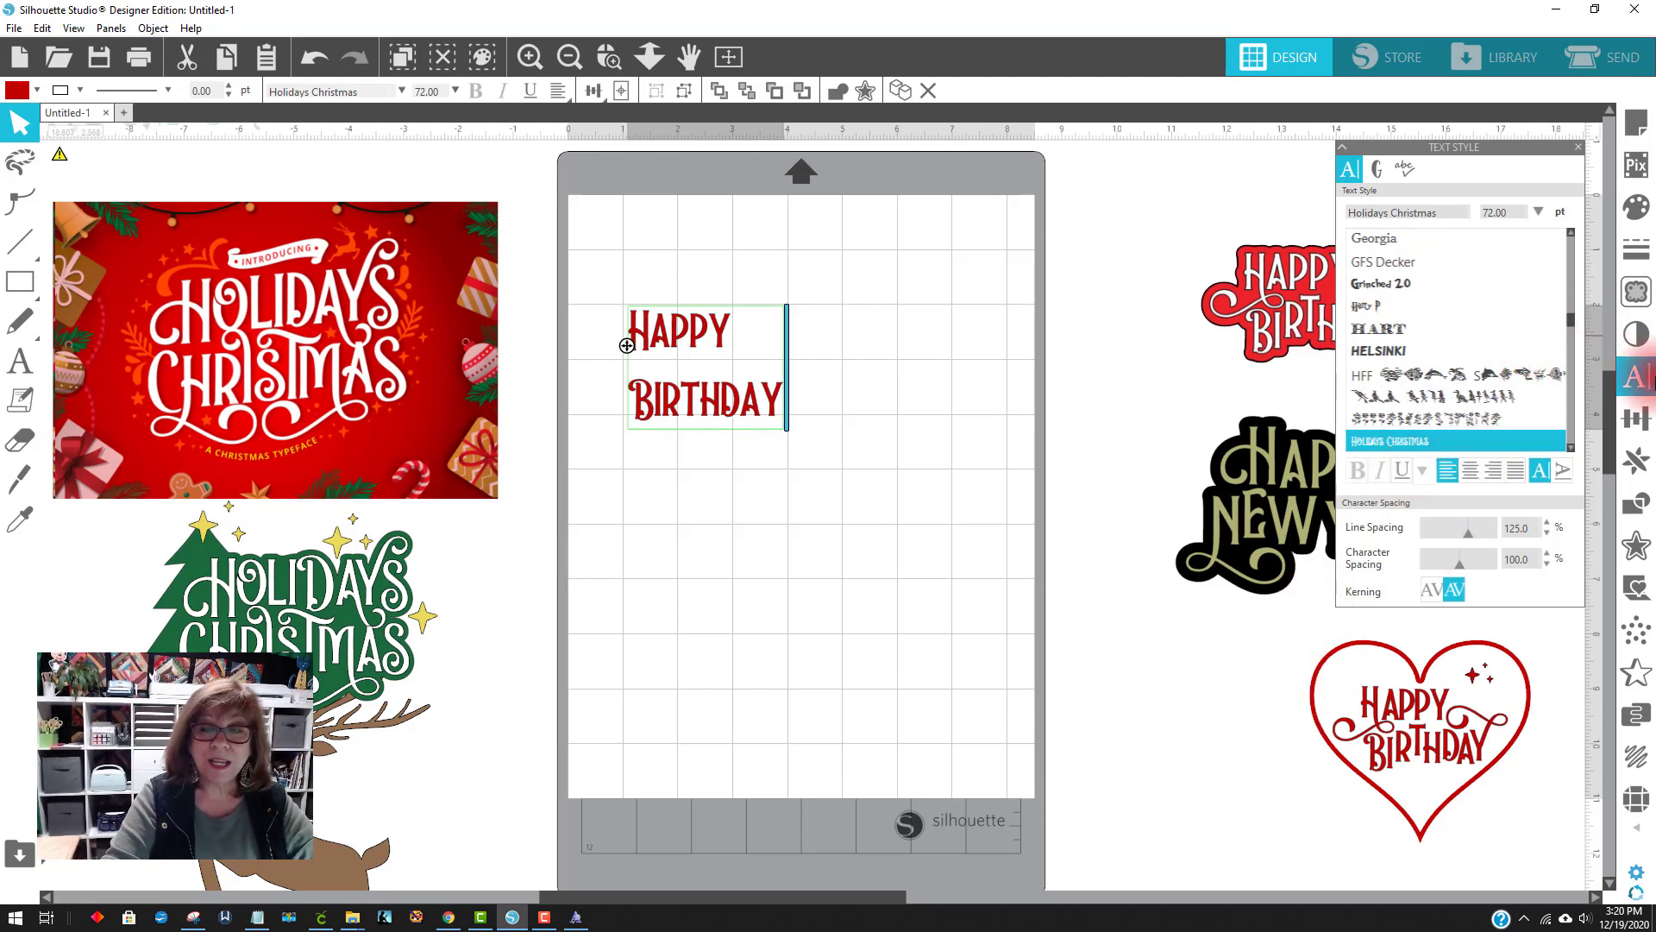
# Close and reopen the text style settings and browse through the font list around Holidays Christmas
pyautogui.click(1635, 371)
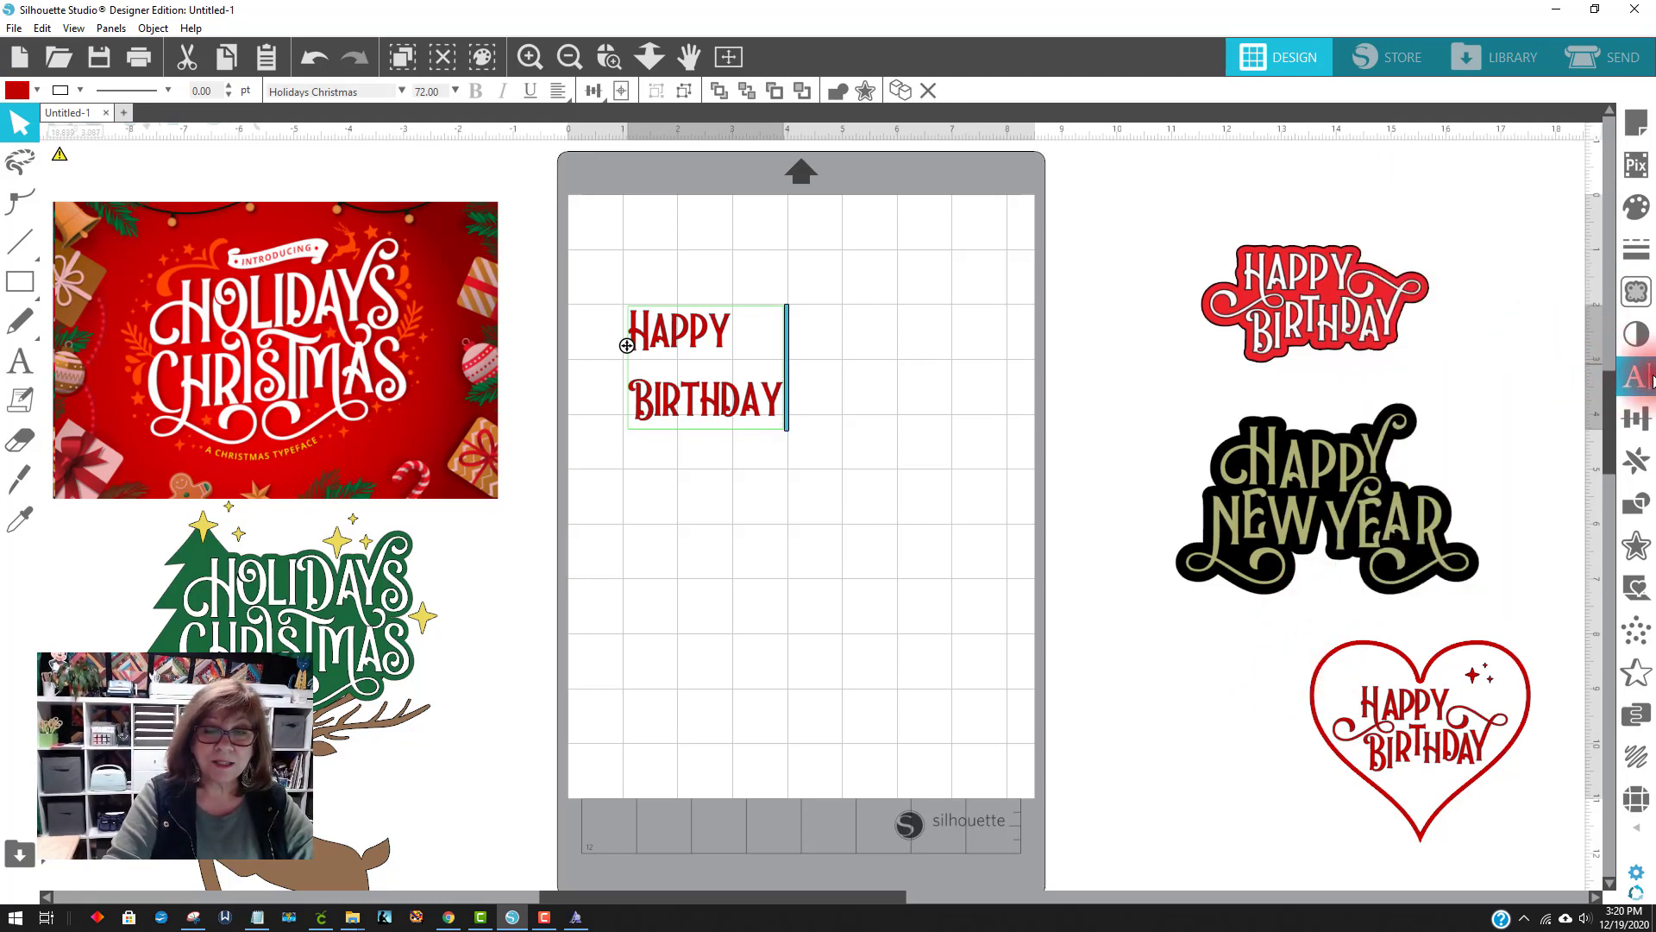
pyautogui.click(1634, 371)
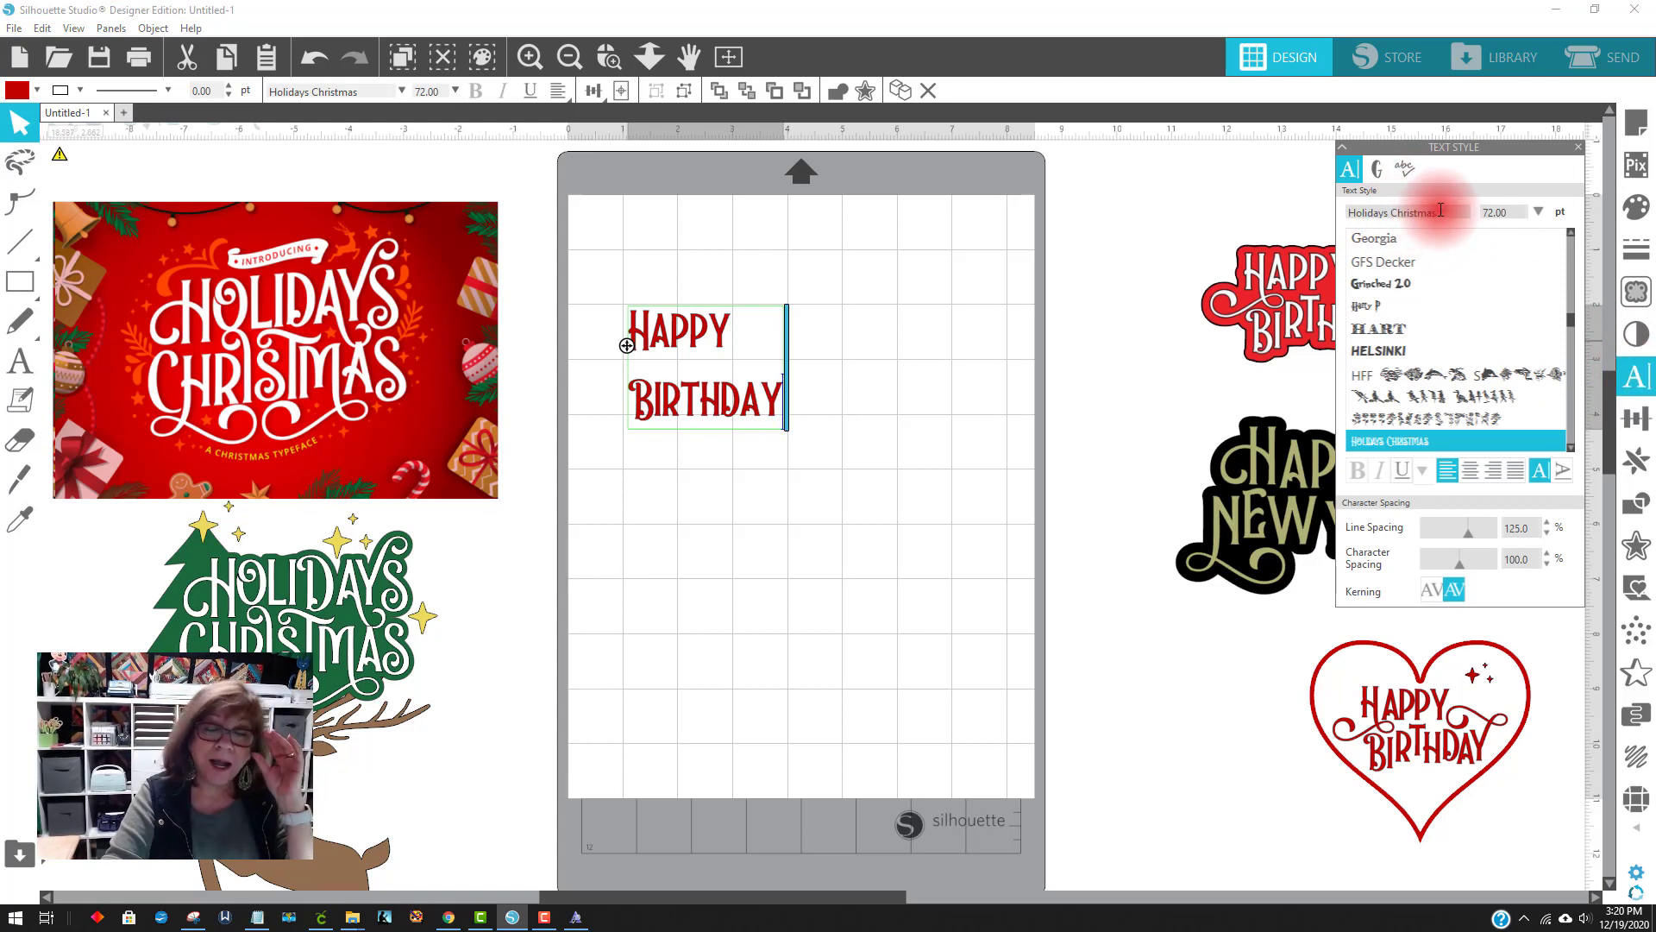
pyautogui.scroll(-2, 1525, 299)
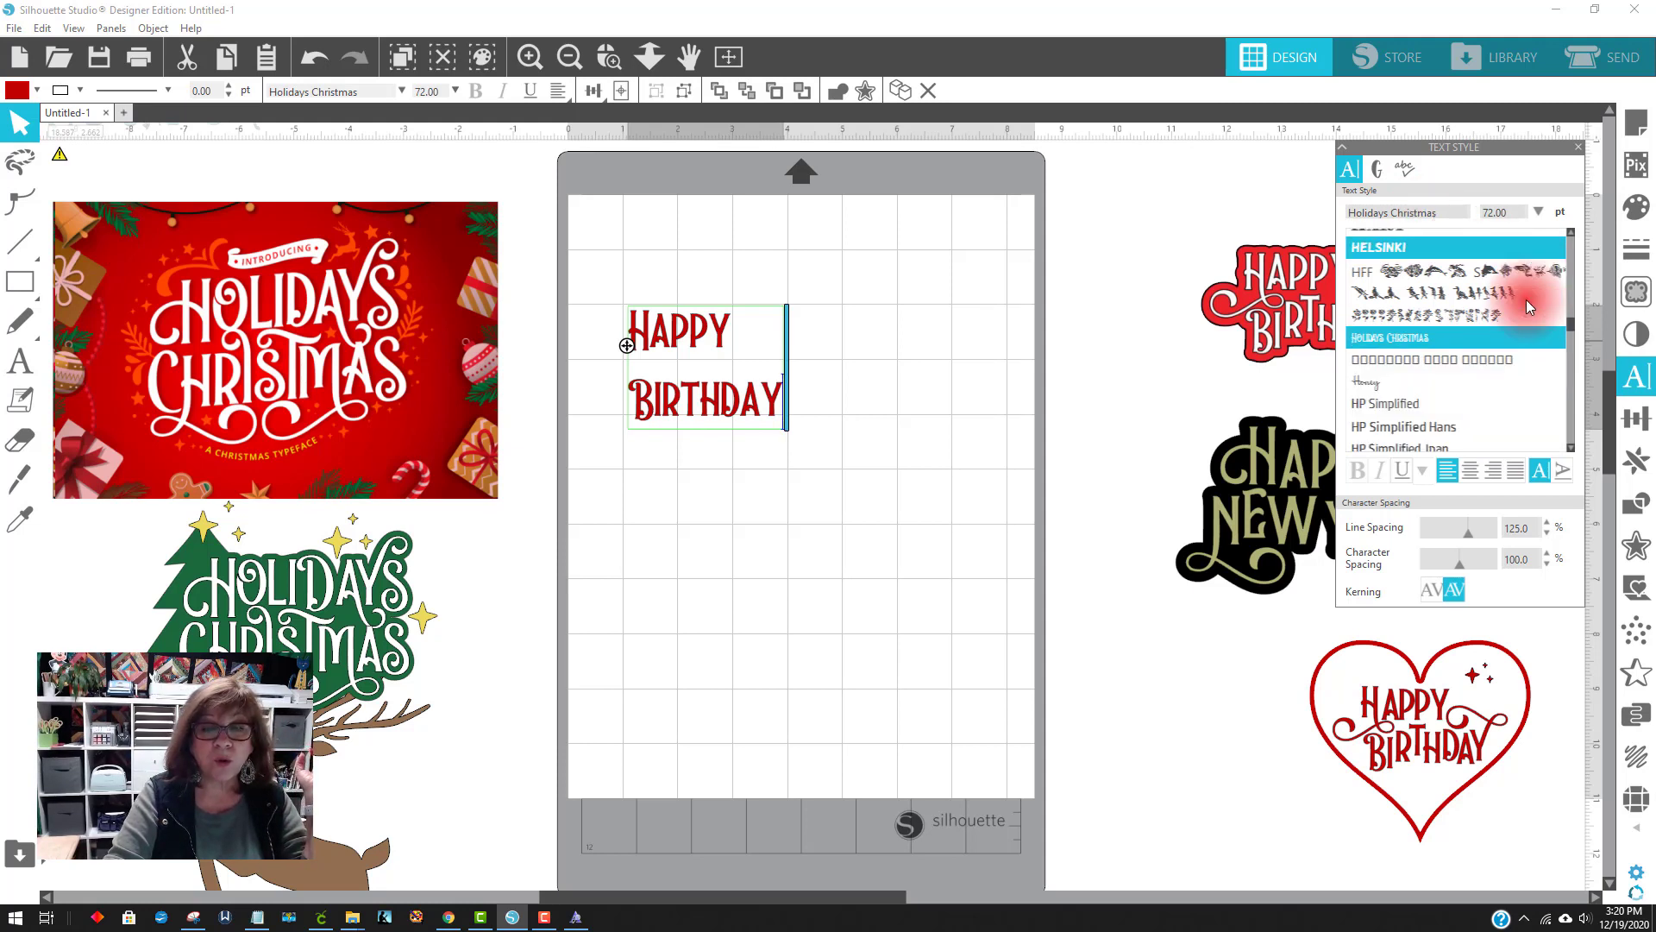
pyautogui.scroll(-3, 1525, 299)
pyautogui.scroll(7, 1521, 302)
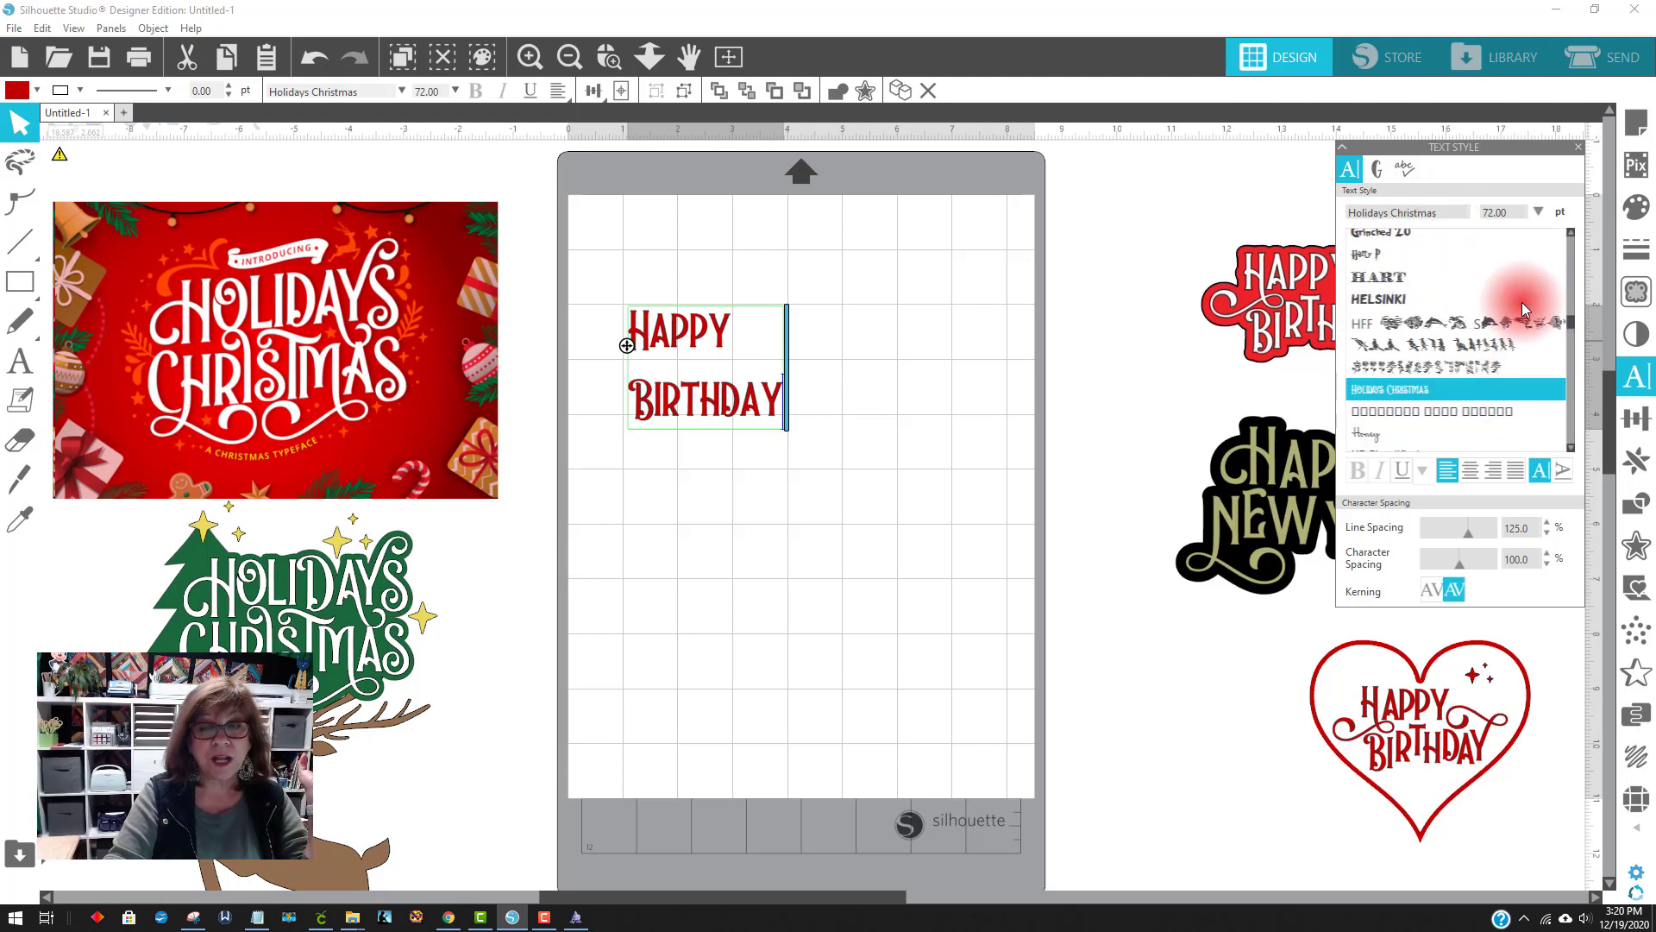
pyautogui.scroll(3, 1522, 302)
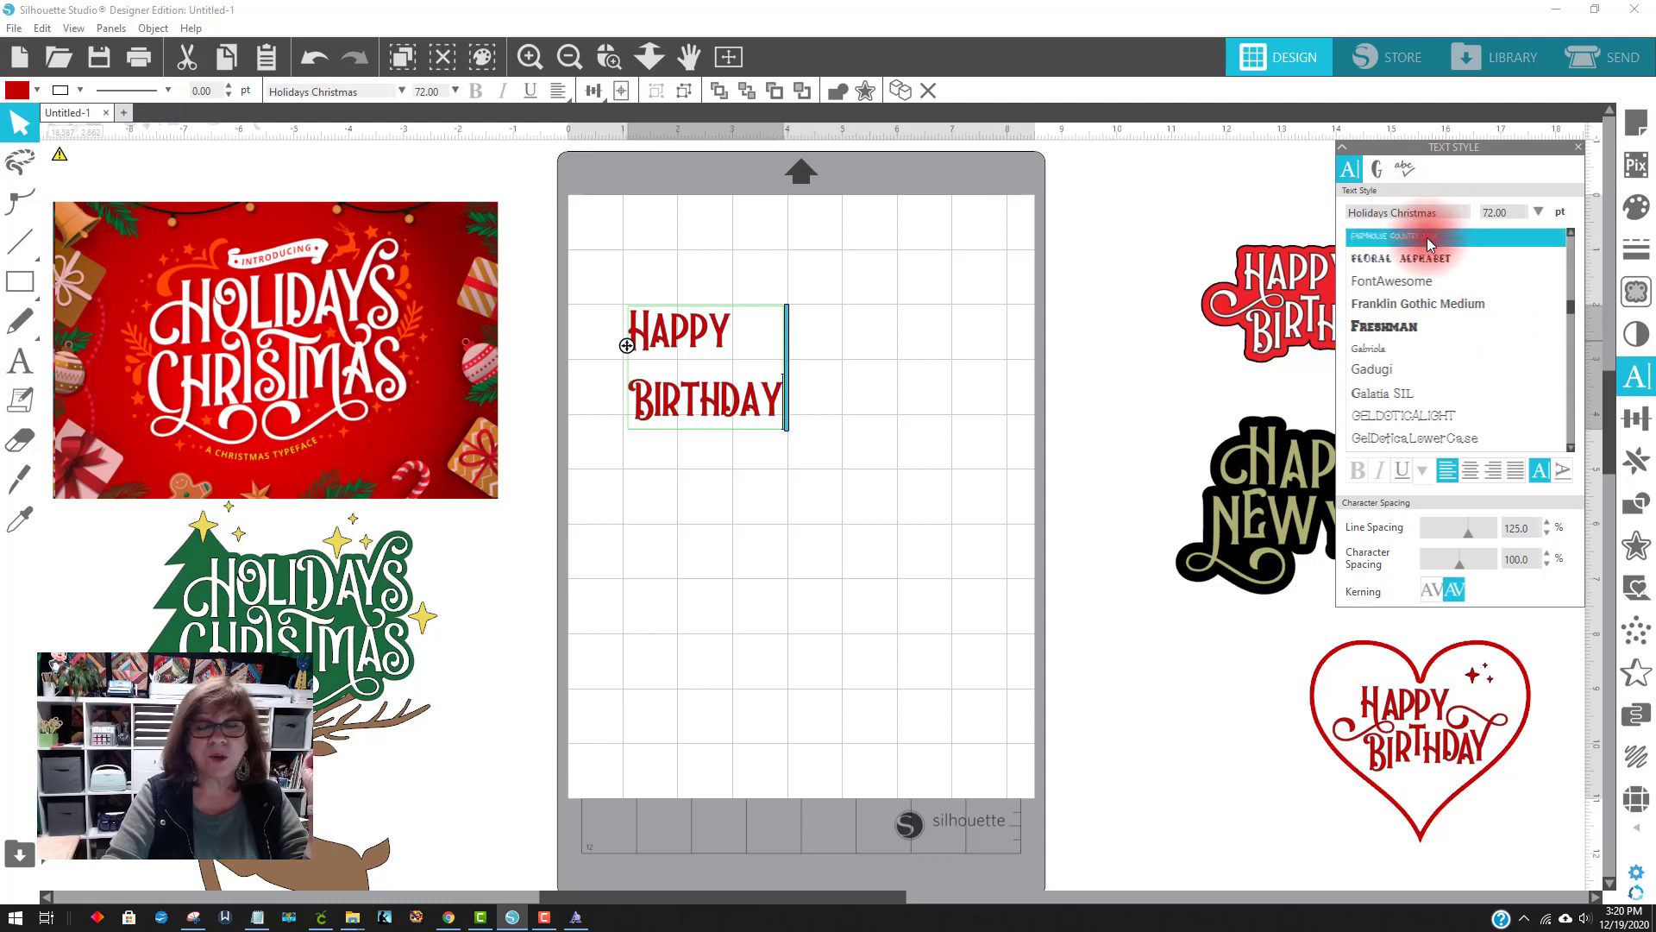
# Center-align the two lines of HAPPY BIRTHDAY and set their line spacing to 90%
pyautogui.click(1472, 469)
pyautogui.click(852, 488)
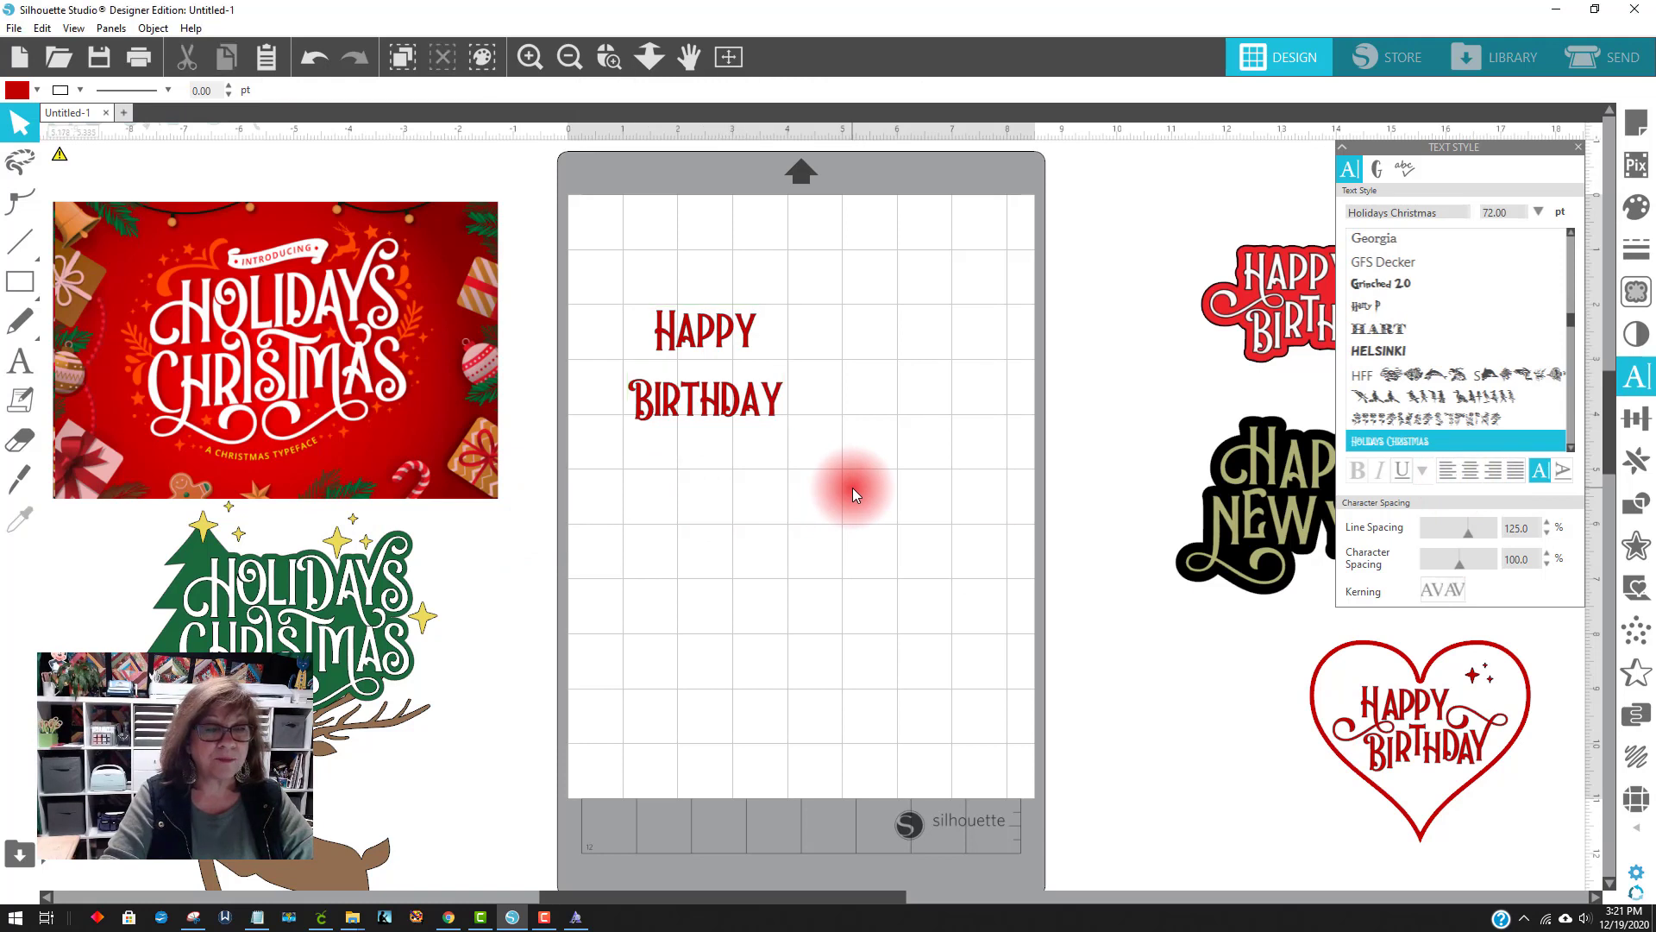
pyautogui.click(759, 407)
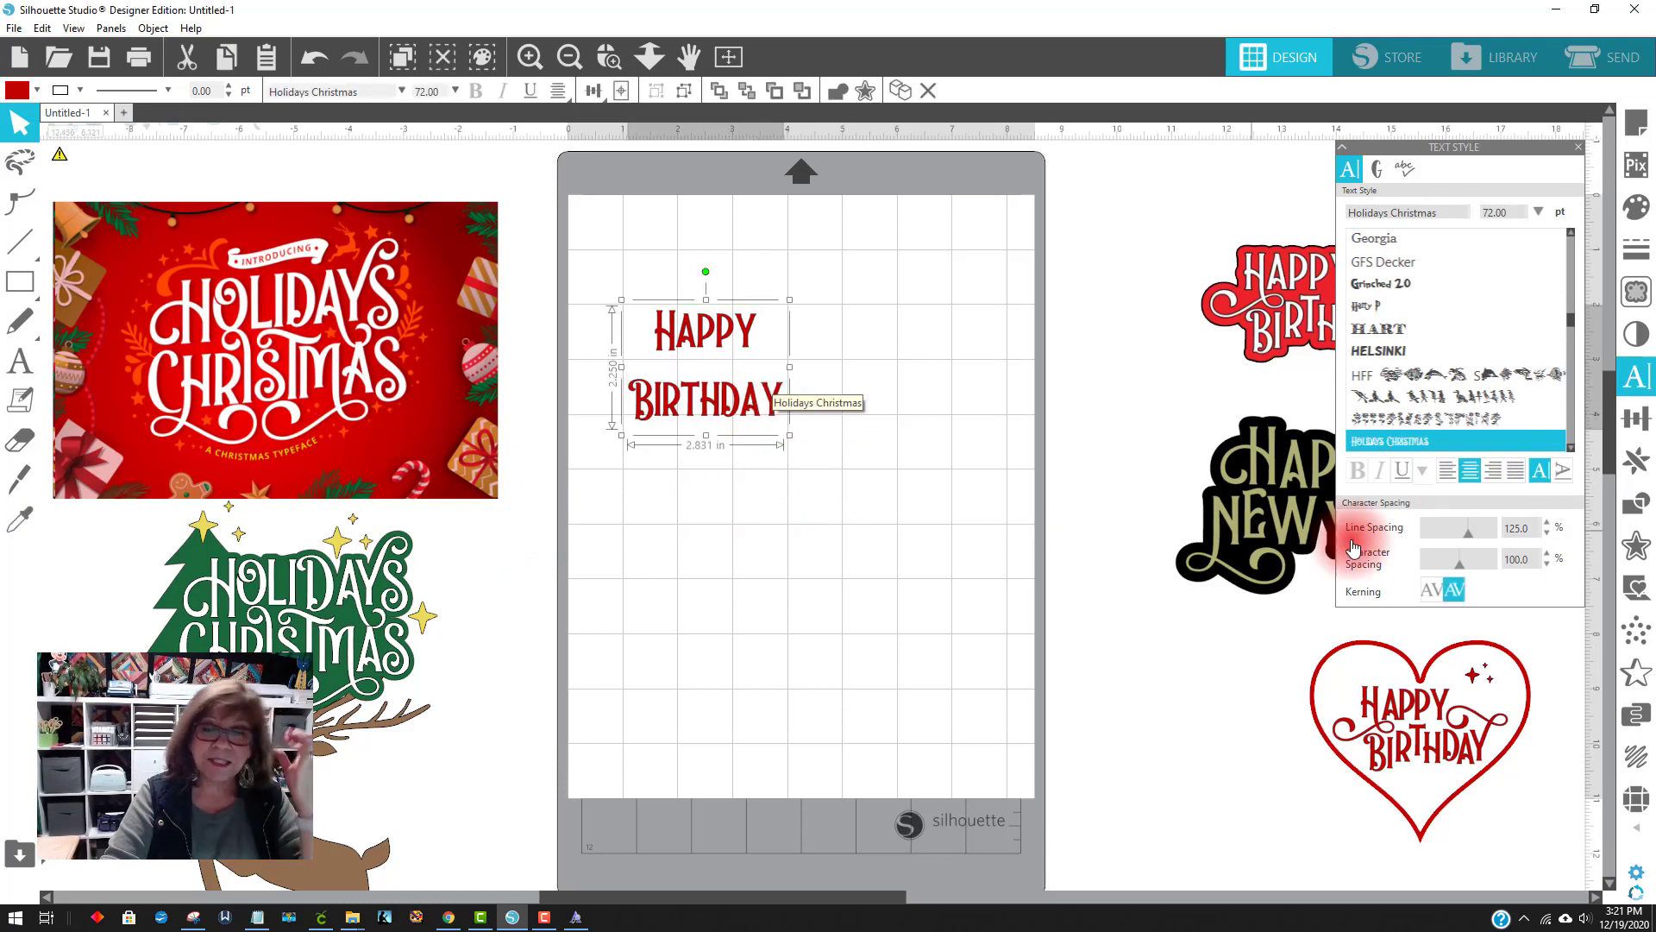
pyautogui.moveTo(1462, 537)
pyautogui.mouseDown()
pyautogui.moveTo(1536, 521)
pyautogui.moveTo(1441, 530)
pyautogui.moveTo(1457, 528)
pyautogui.mouseUp()
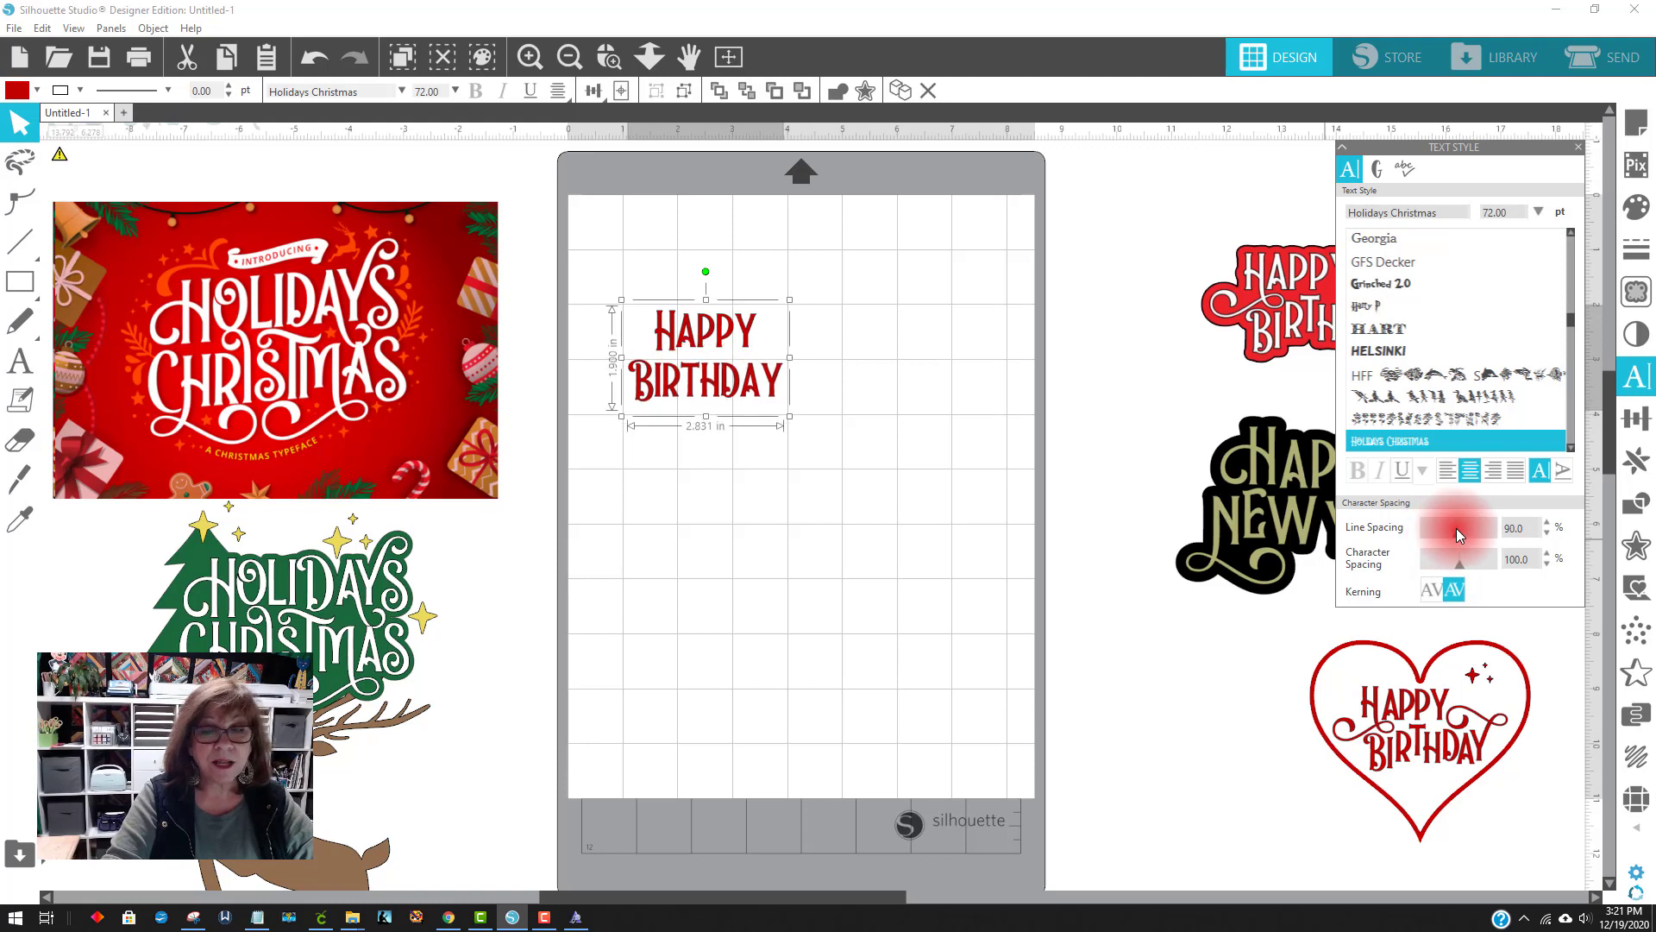
pyautogui.click(1089, 460)
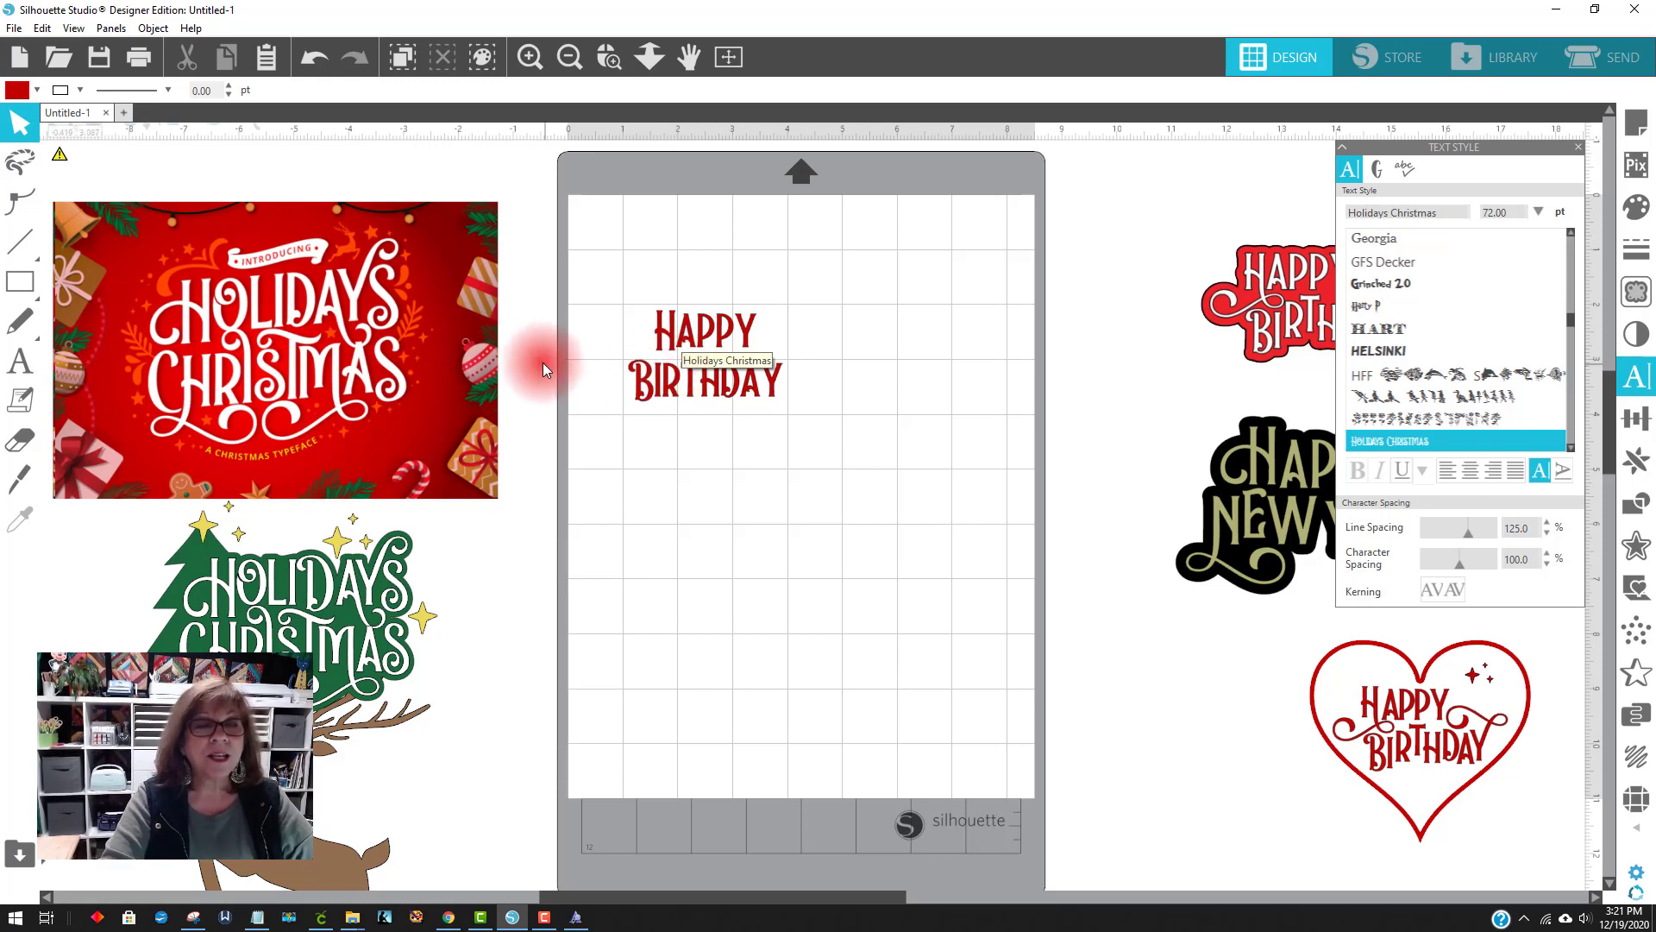
# Move the HAPPY BIRTHDAY text up and toward the middle of the mat and tighten its line spacing to 75%
pyautogui.moveTo(724, 381); pyautogui.dragTo(813, 325)
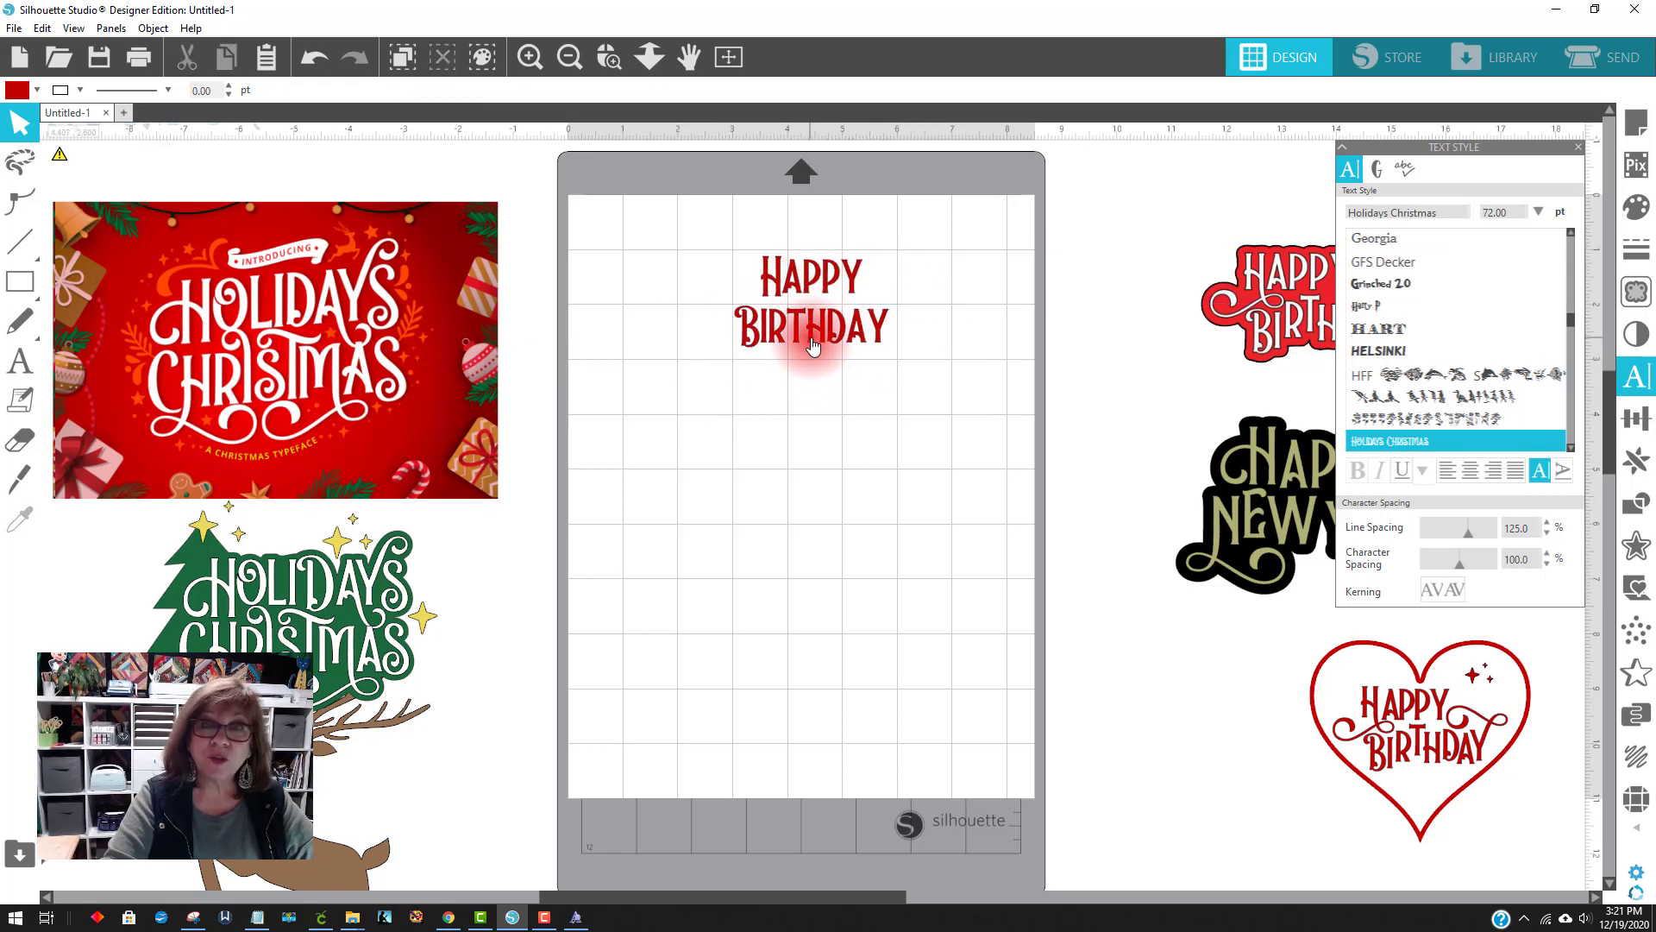
pyautogui.click(1199, 426)
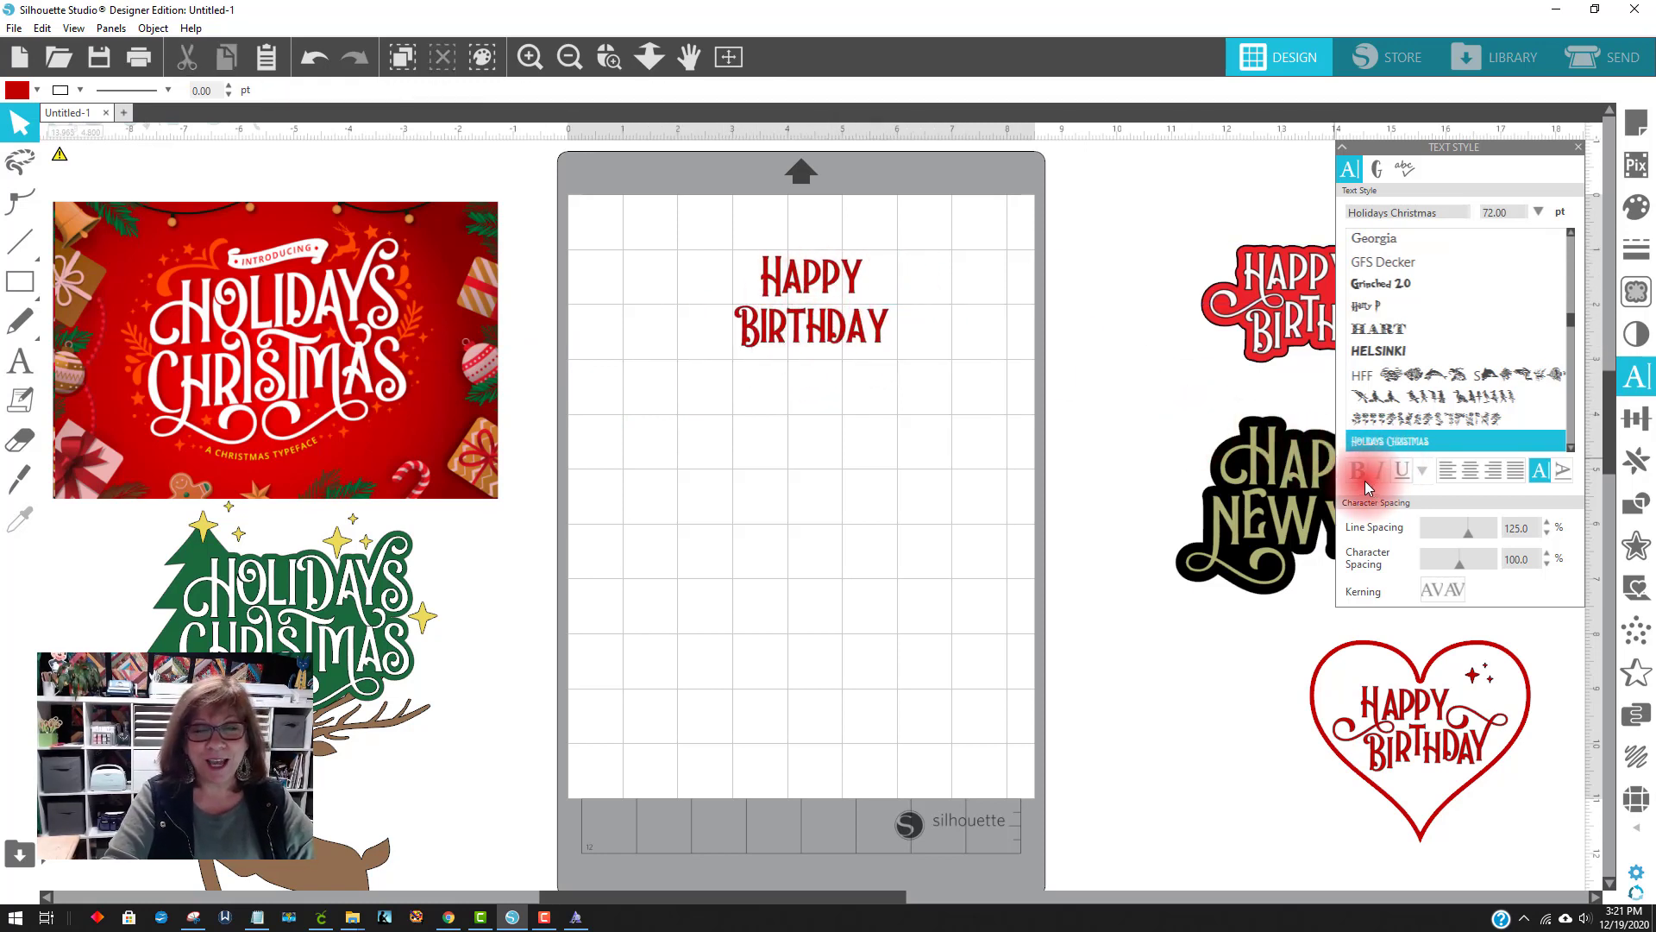
pyautogui.moveTo(1472, 536); pyautogui.dragTo(1447, 534)
pyautogui.click(824, 324)
pyautogui.click(959, 505)
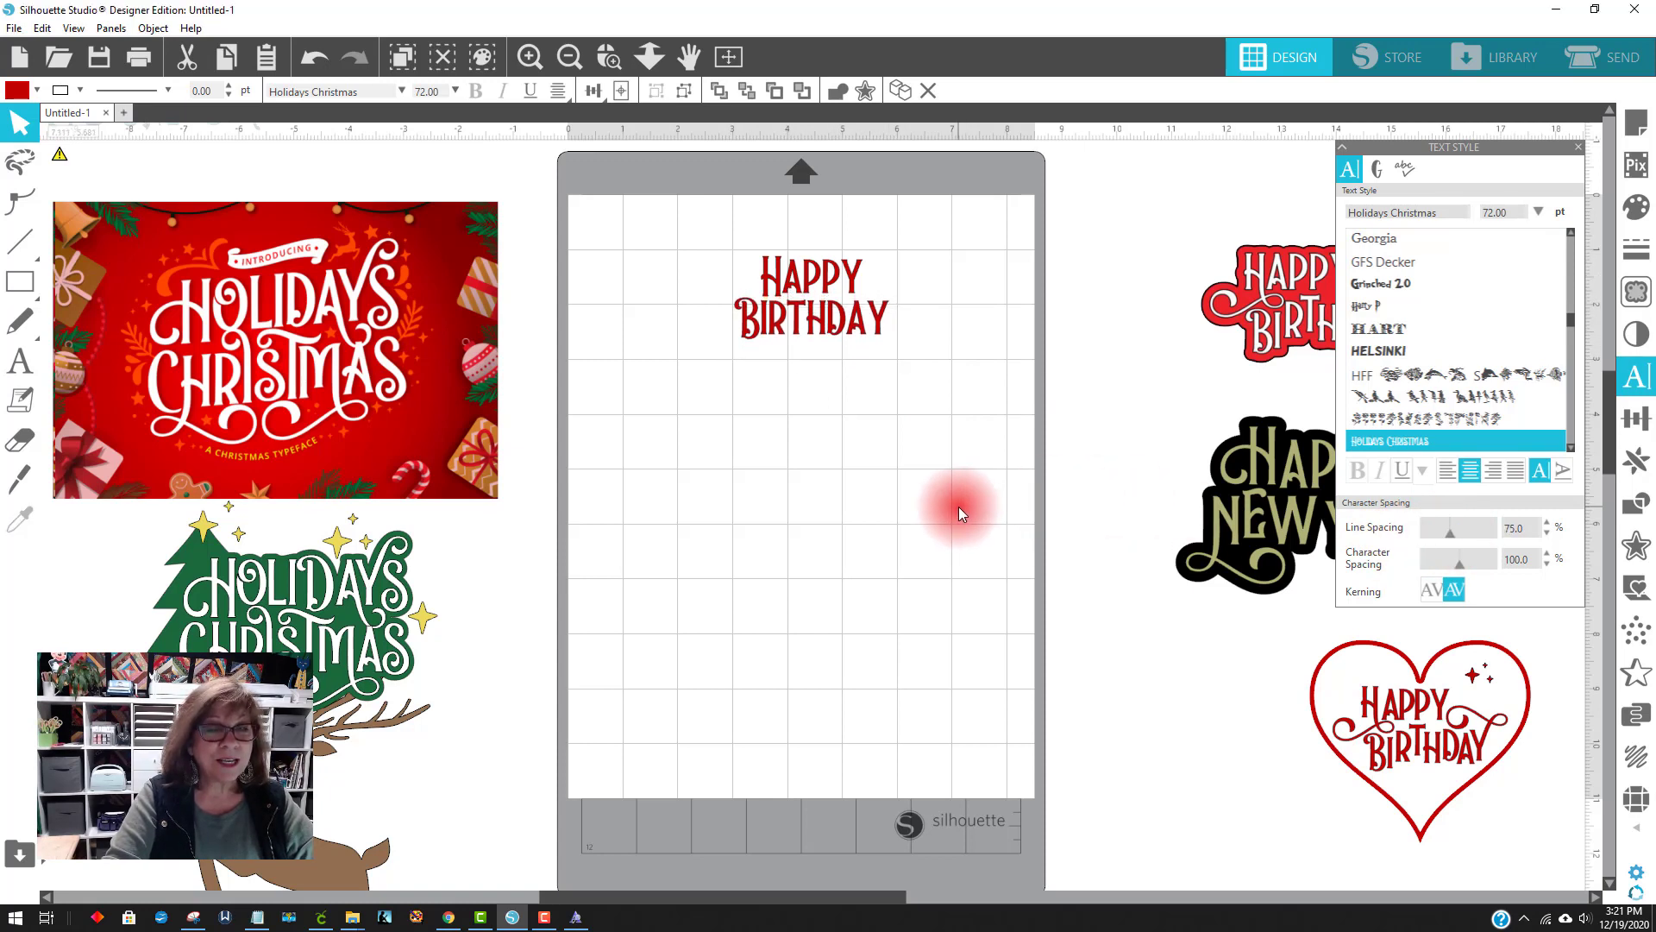
# Create a 0.125 in offset with rounded corners around the HAPPY BIRTHDAY text
pyautogui.click(814, 312)
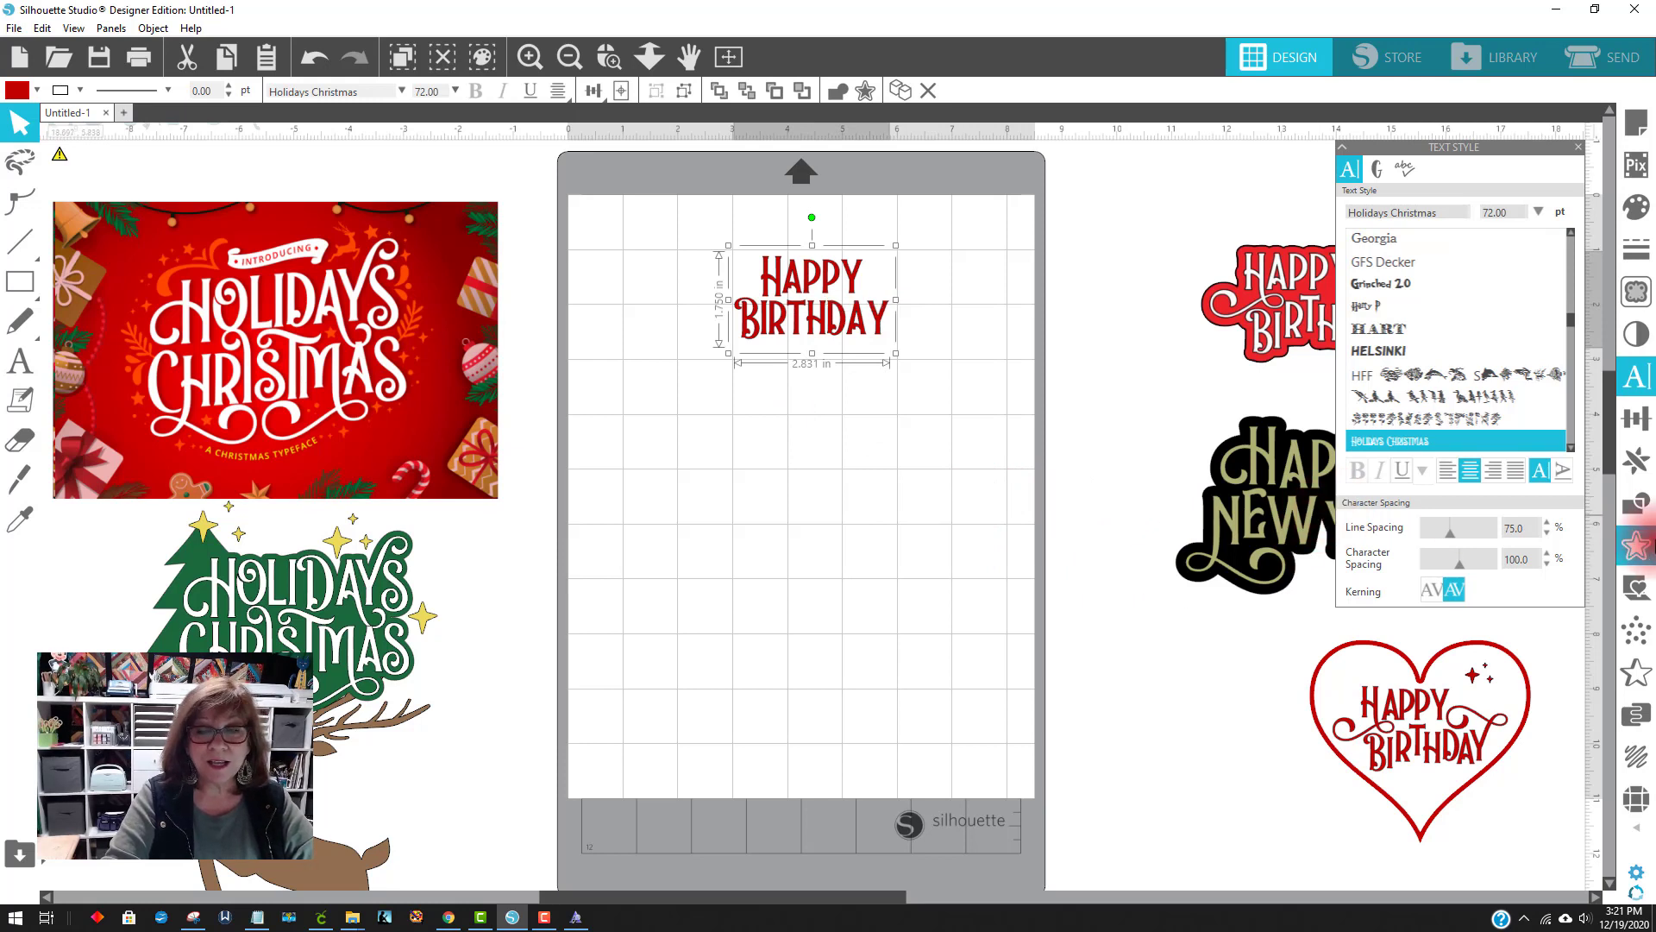
pyautogui.click(1648, 554)
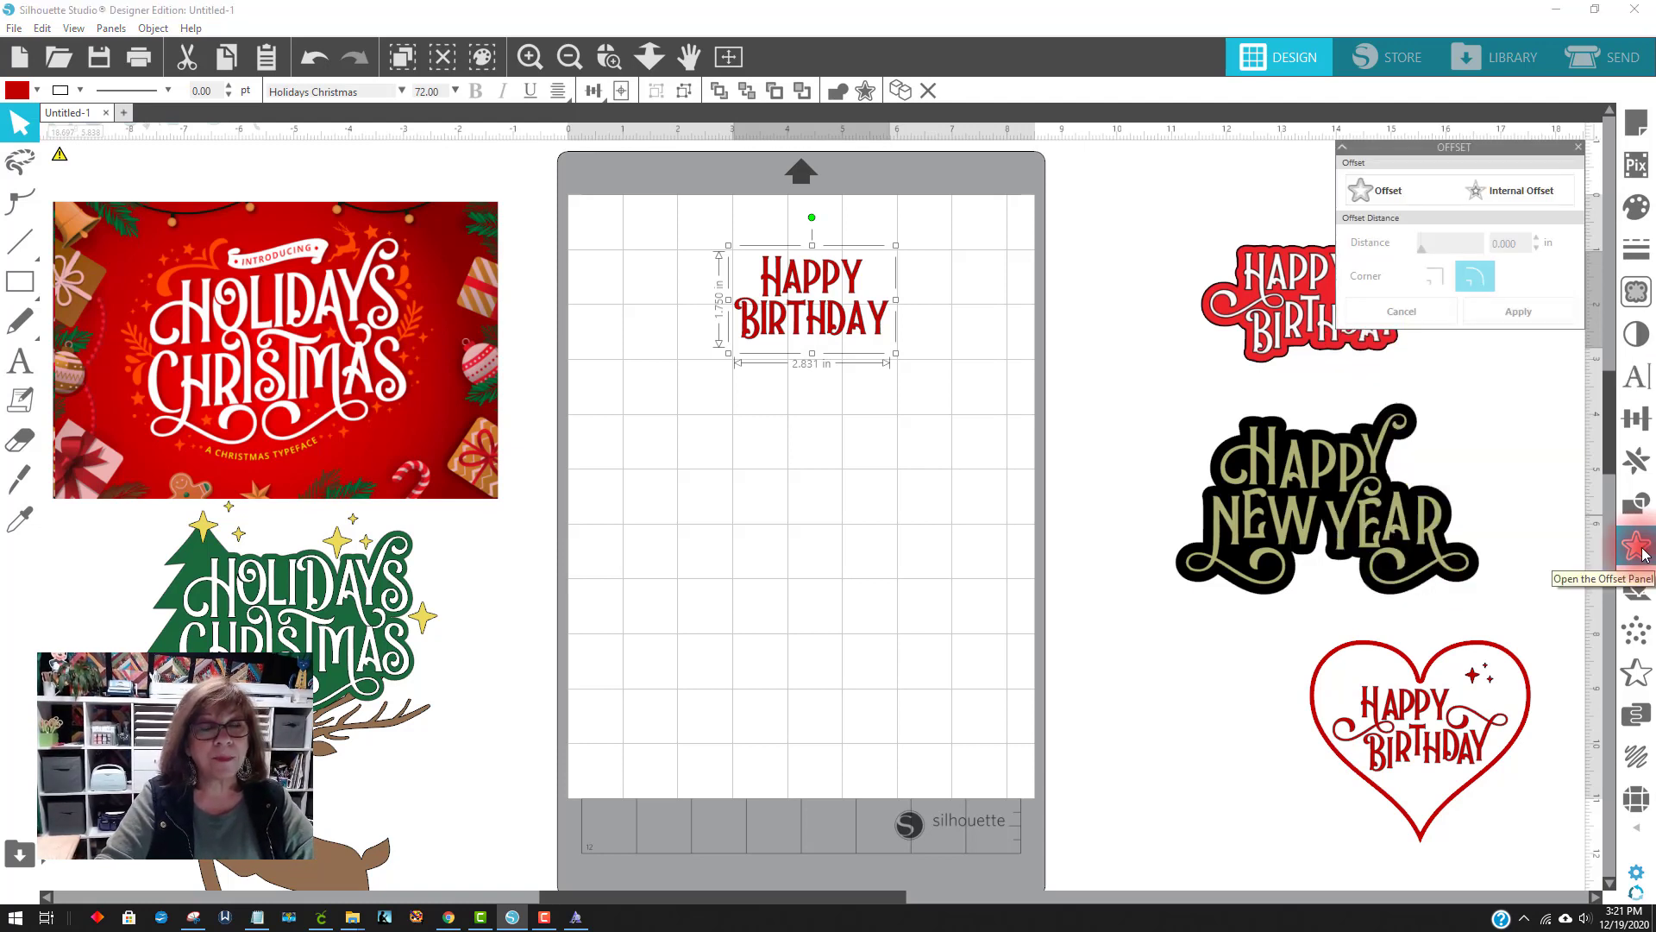
pyautogui.click(1399, 193)
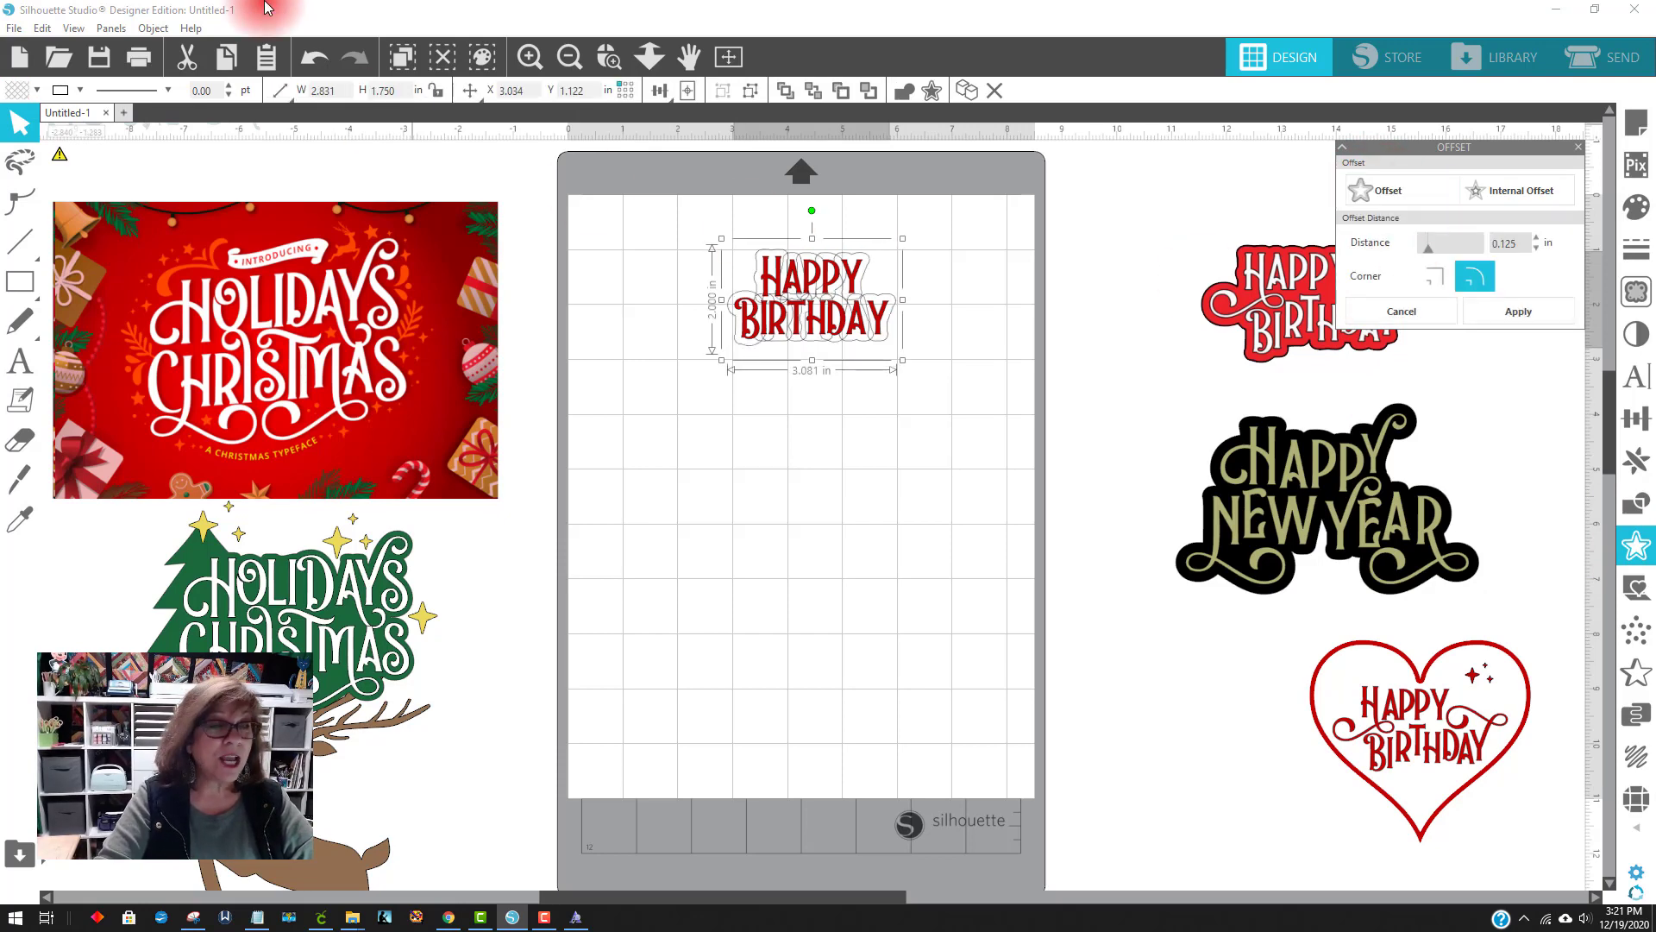
pyautogui.click(609, 57)
pyautogui.moveTo(715, 210); pyautogui.dragTo(987, 477)
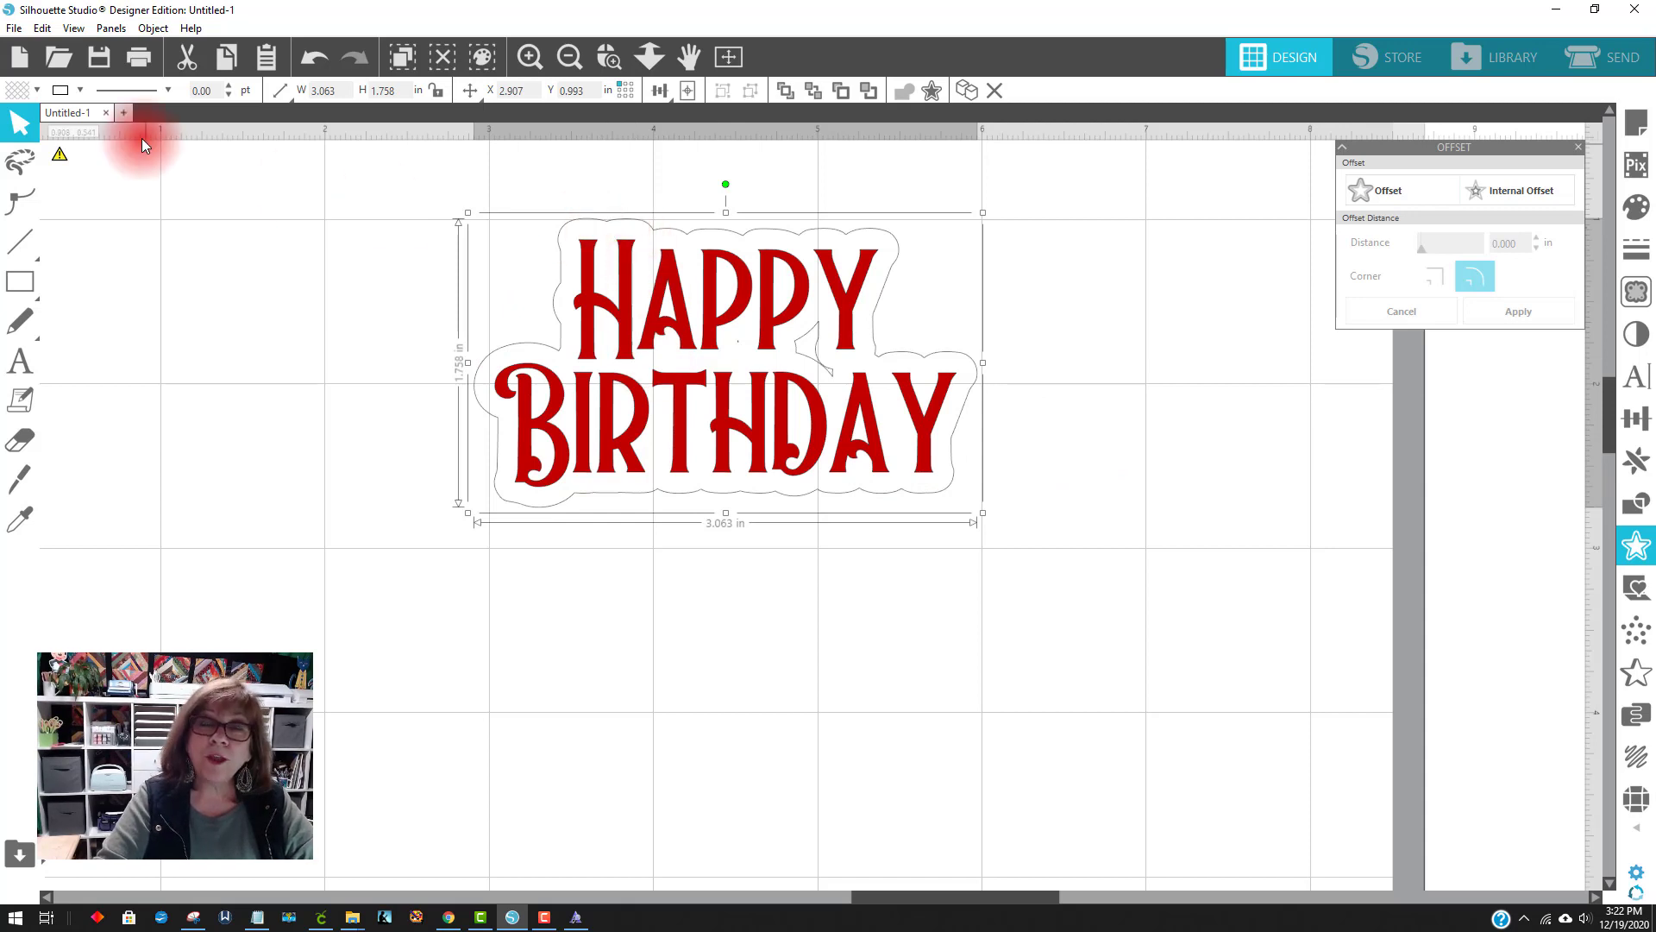
# Fill the offset shape around the text with light yellow-green
pyautogui.click(15, 90)
pyautogui.click(152, 205)
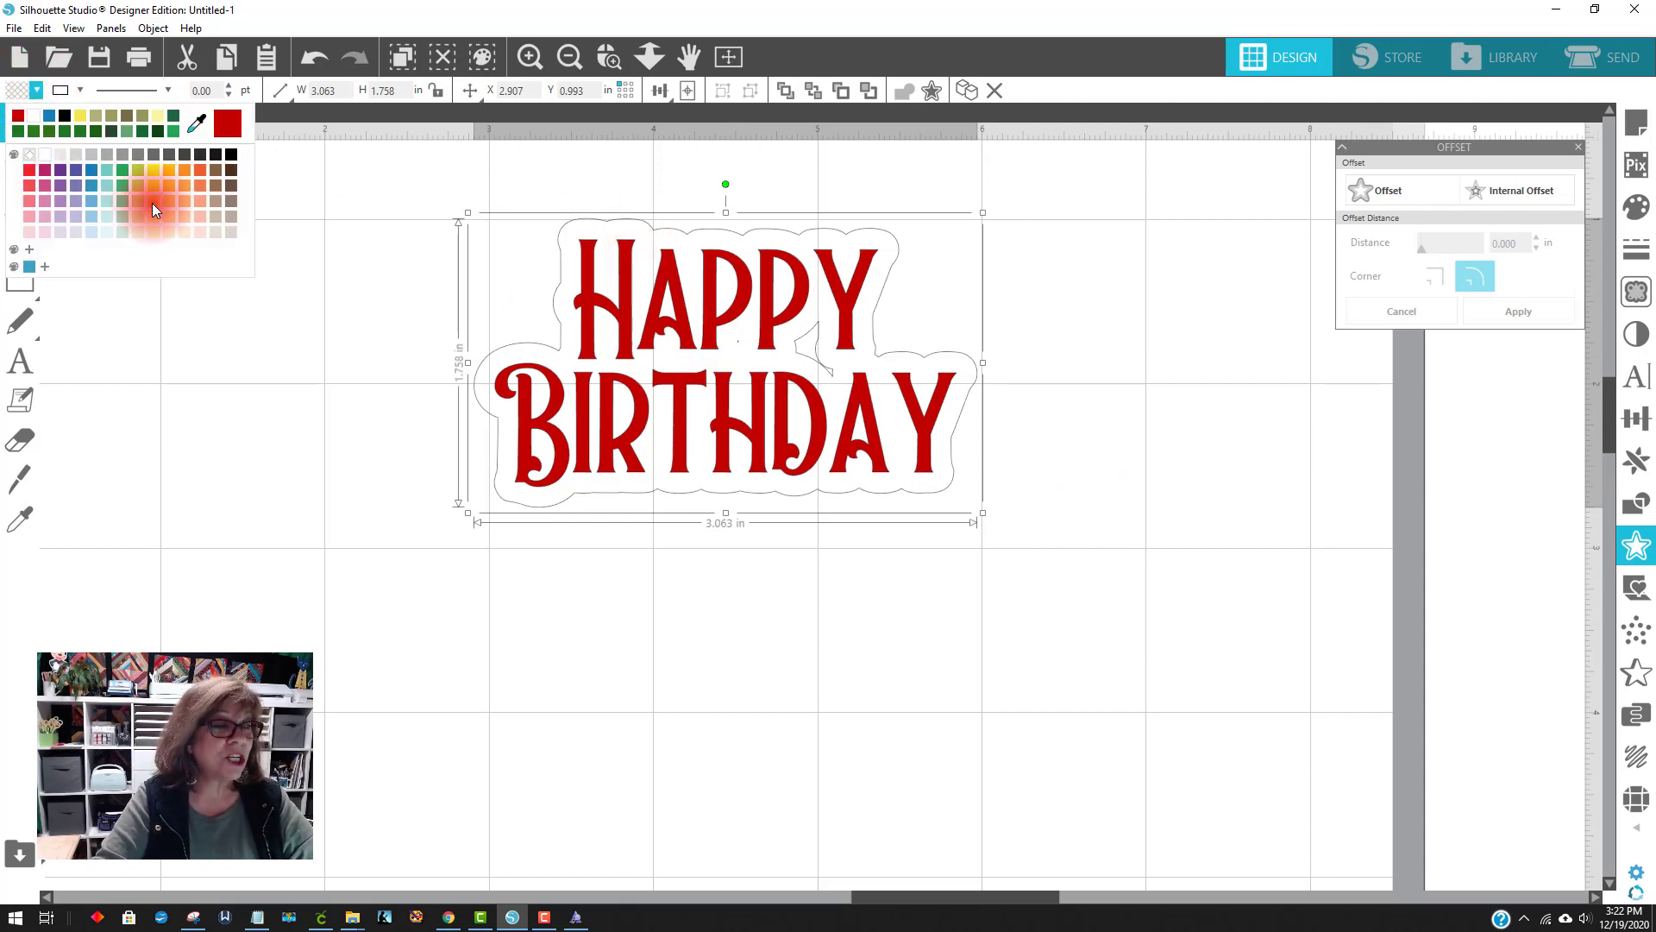
pyautogui.click(141, 194)
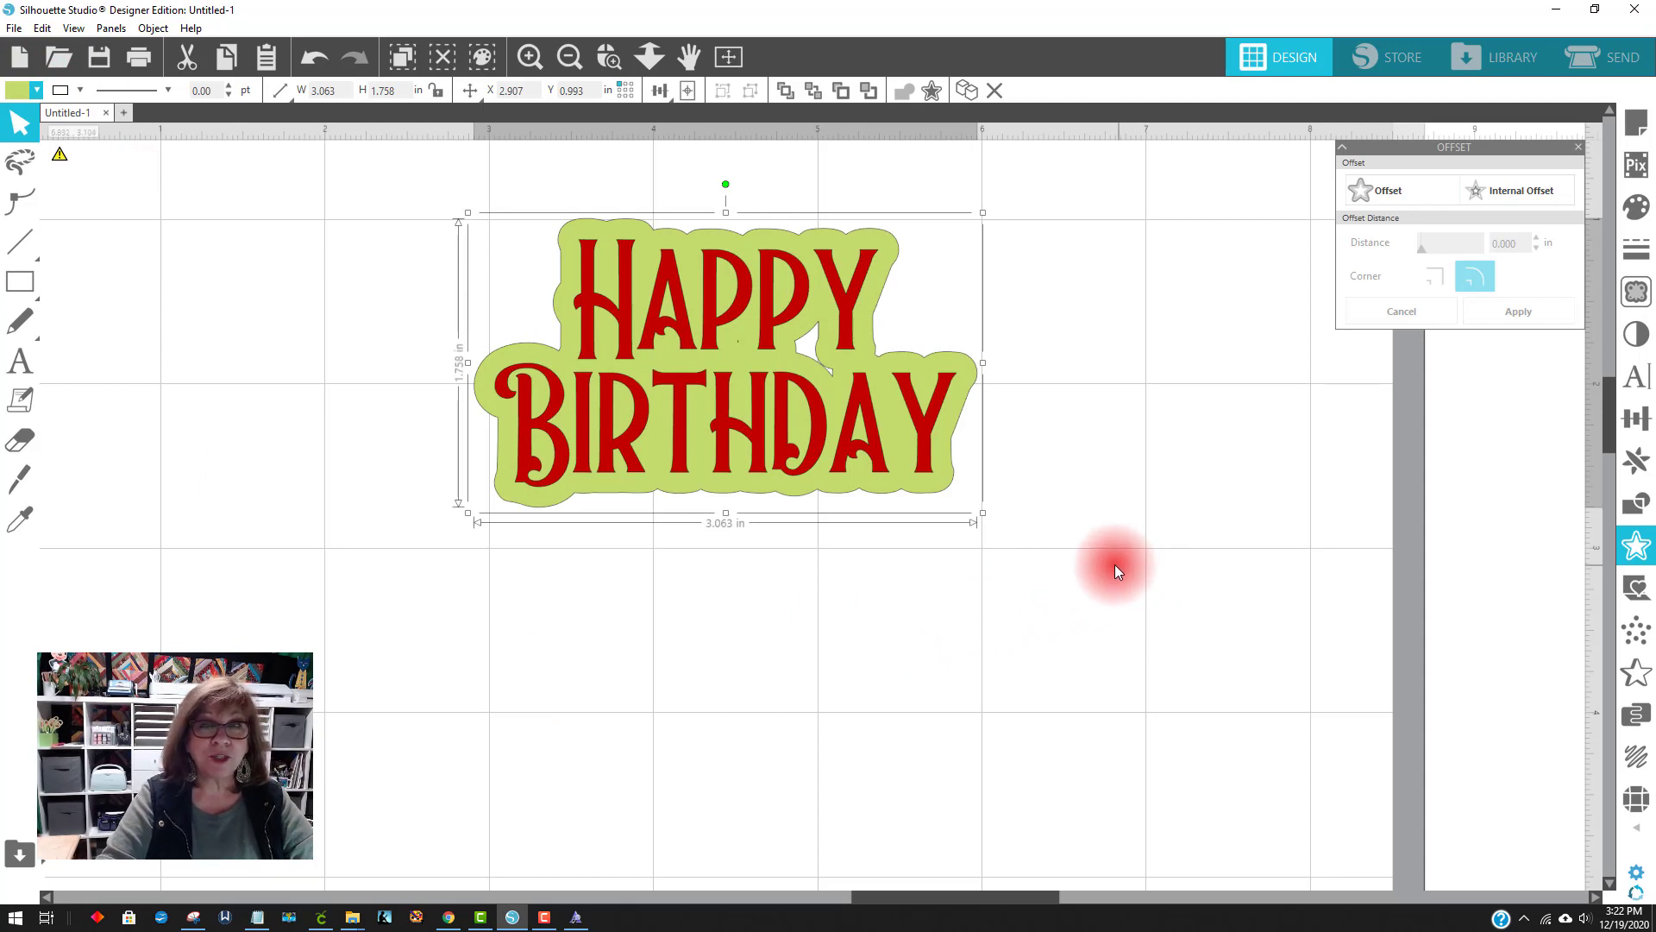
pyautogui.click(1009, 537)
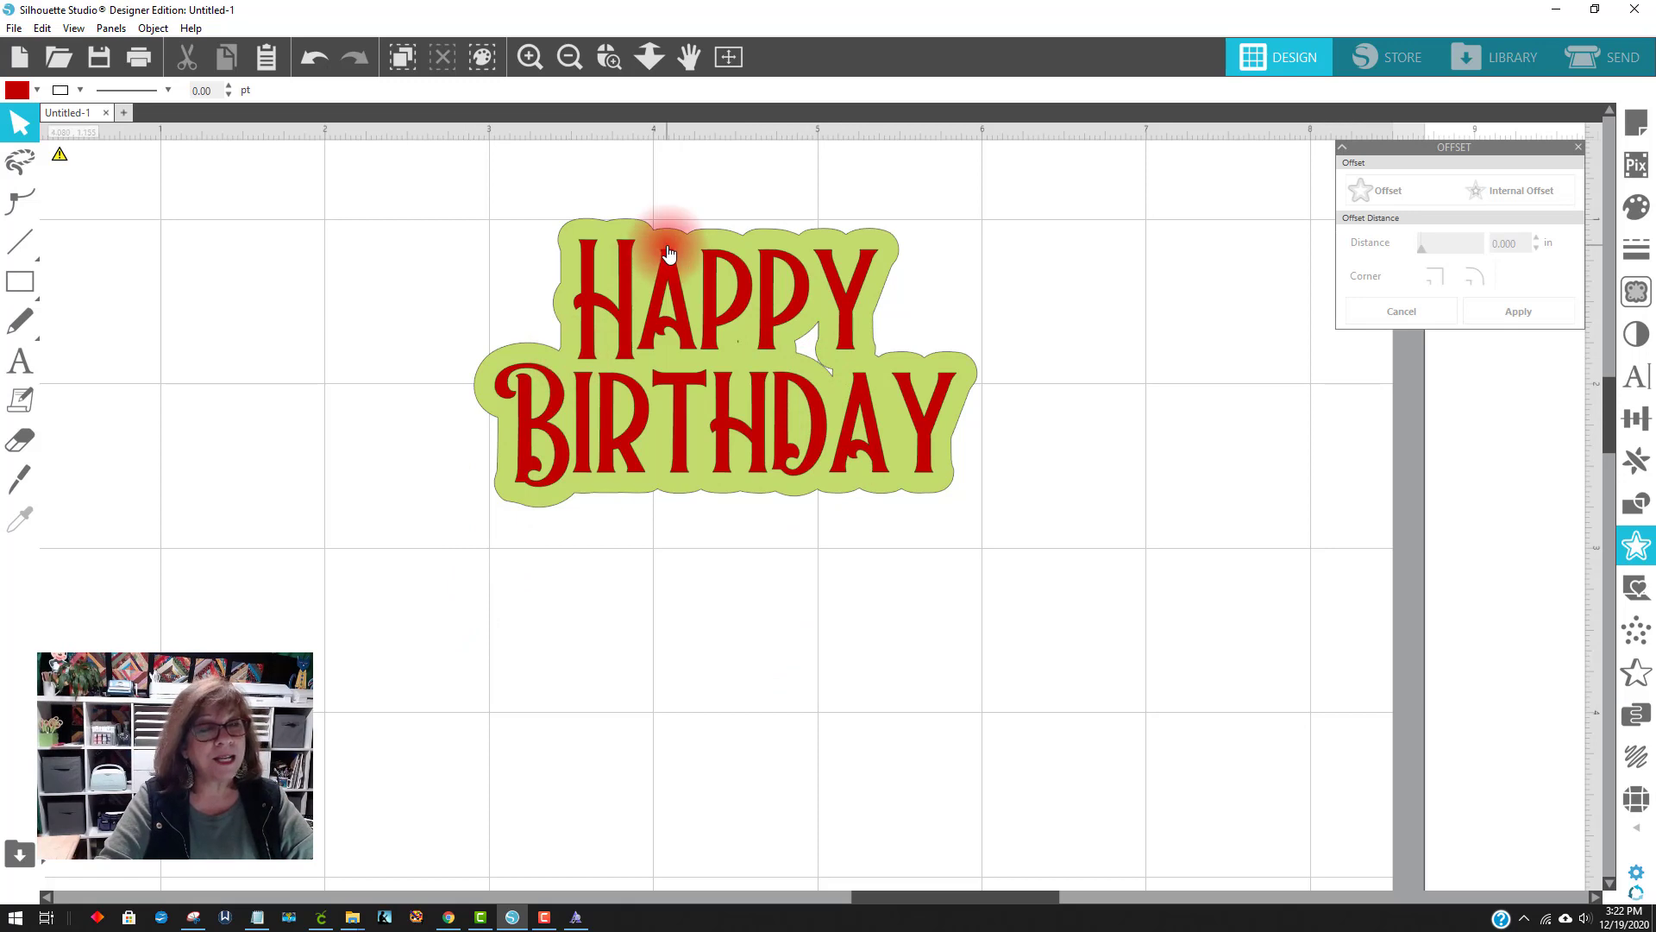
# Move the green offset away from the text and release its compound path
pyautogui.moveTo(688, 231); pyautogui.dragTo(1108, 434)
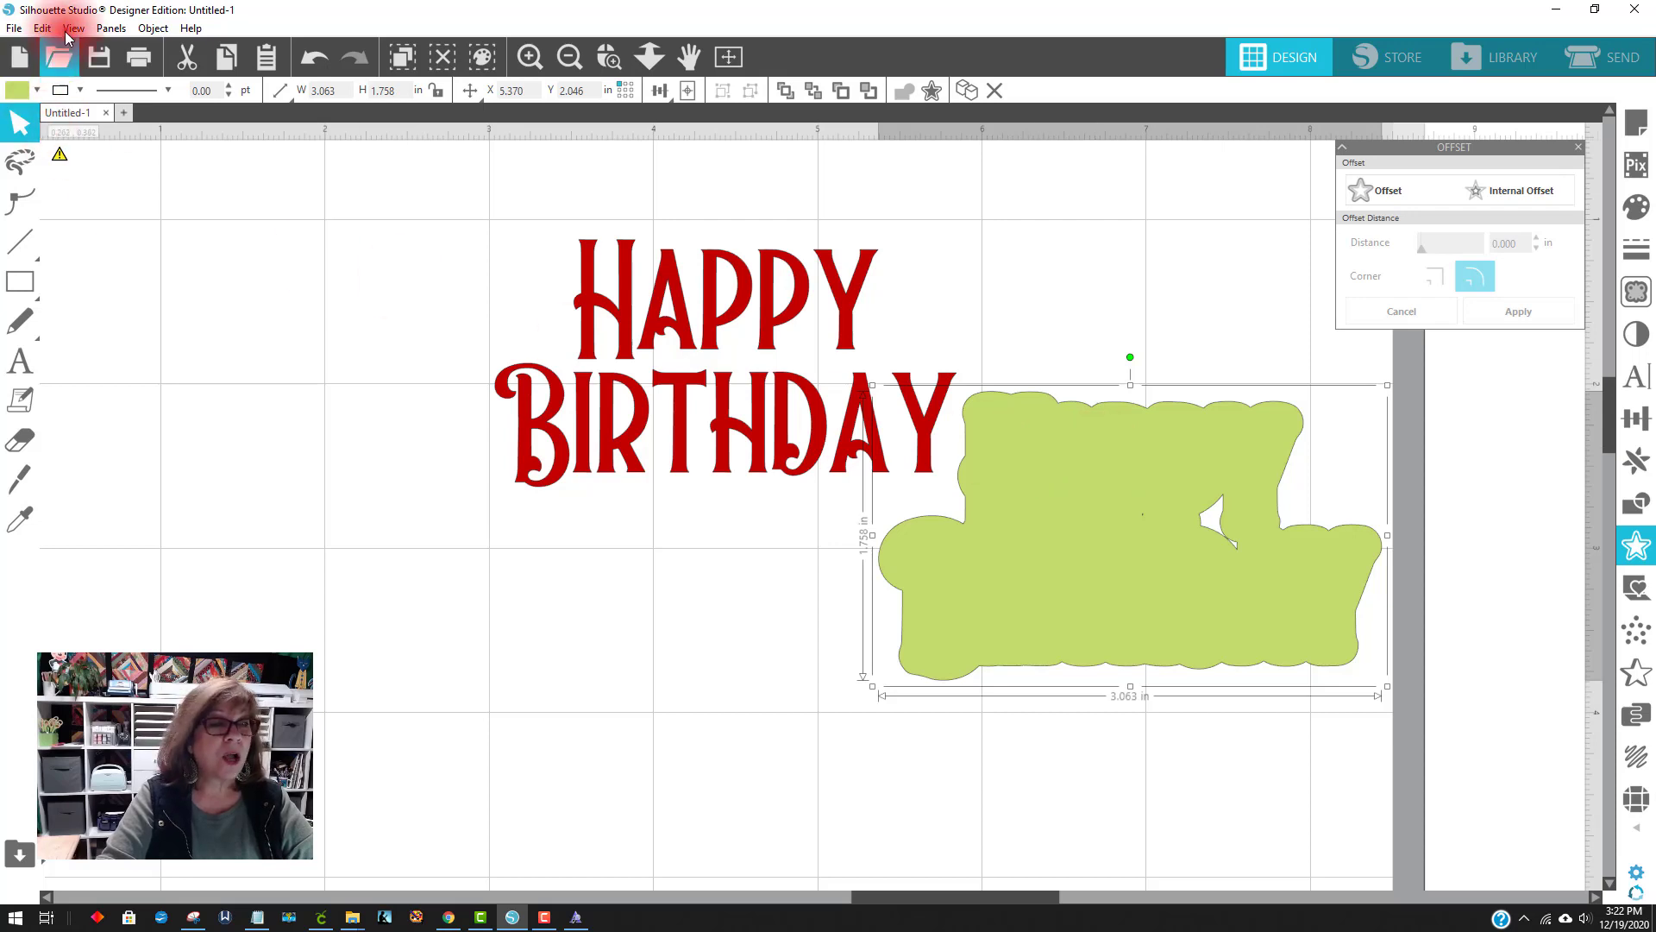
pyautogui.click(152, 28)
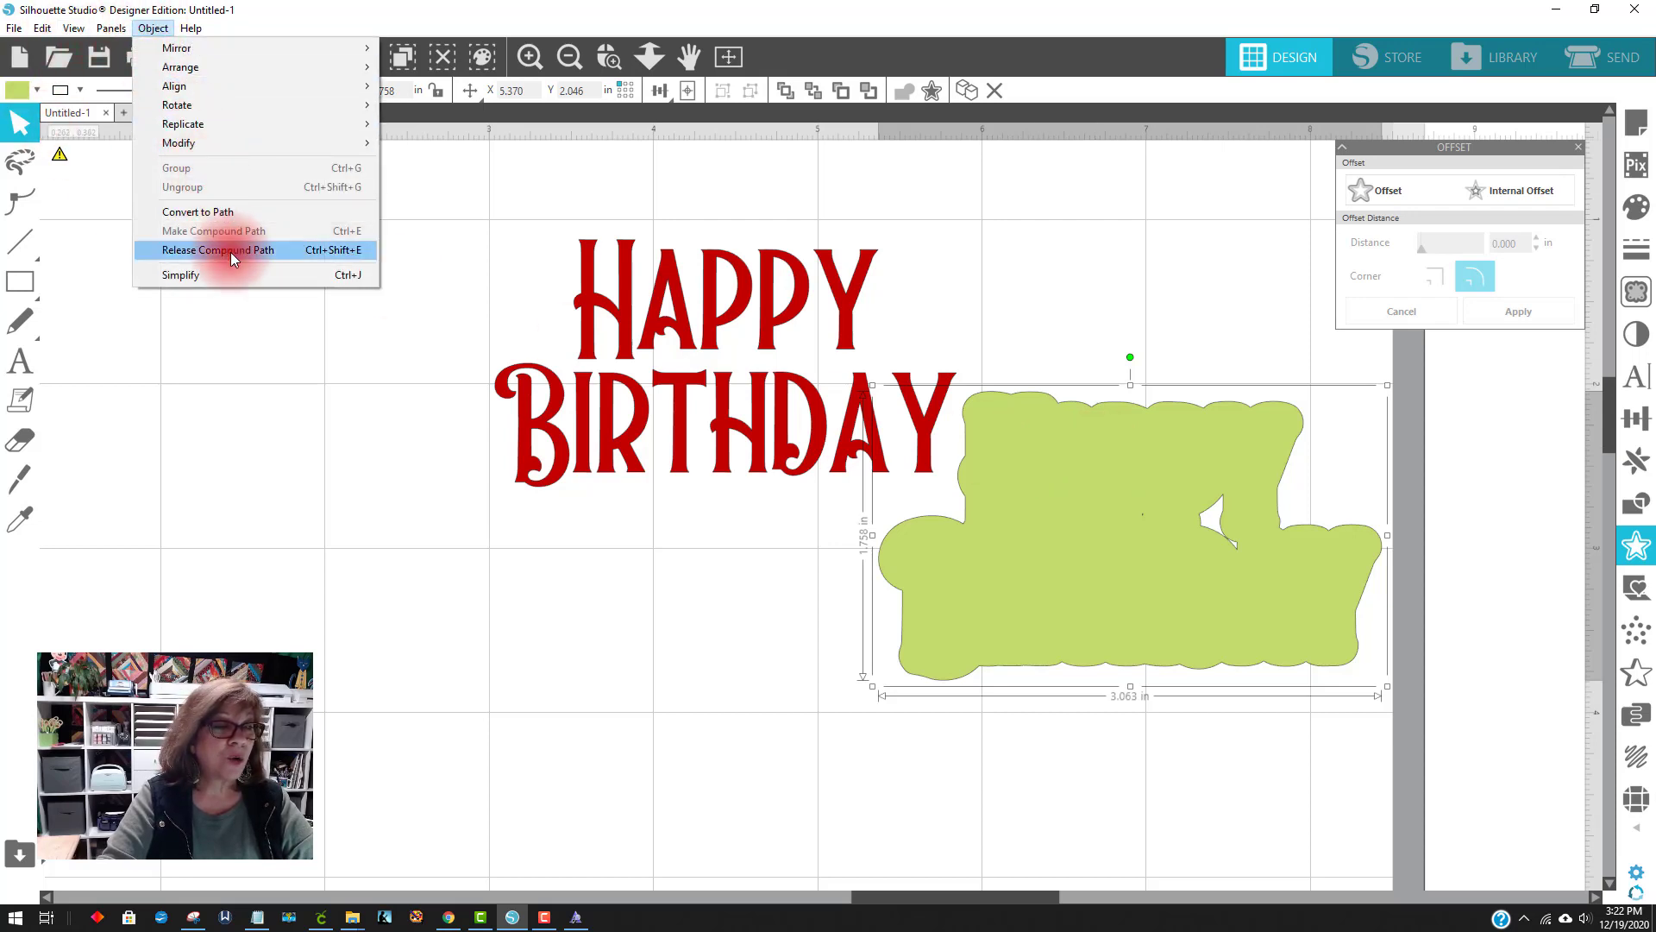
pyautogui.click(348, 249)
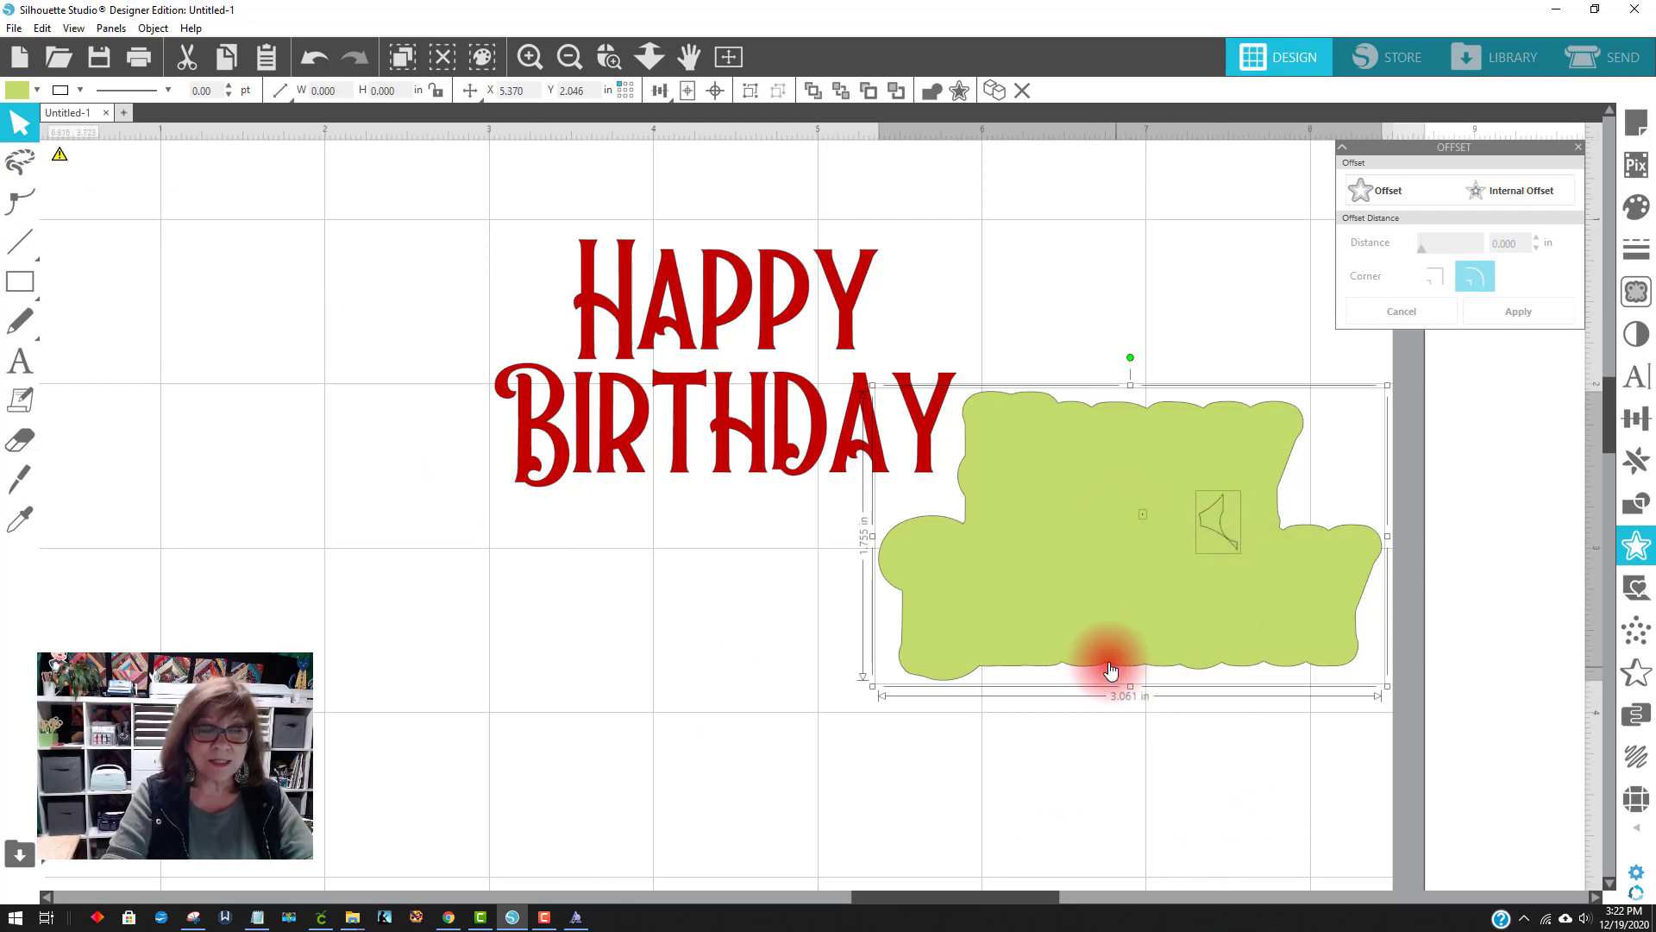
# Weld the released offset pieces into one solid shape and move it back behind the HAPPY BIRTHDAY text
pyautogui.rightClick(1121, 566)
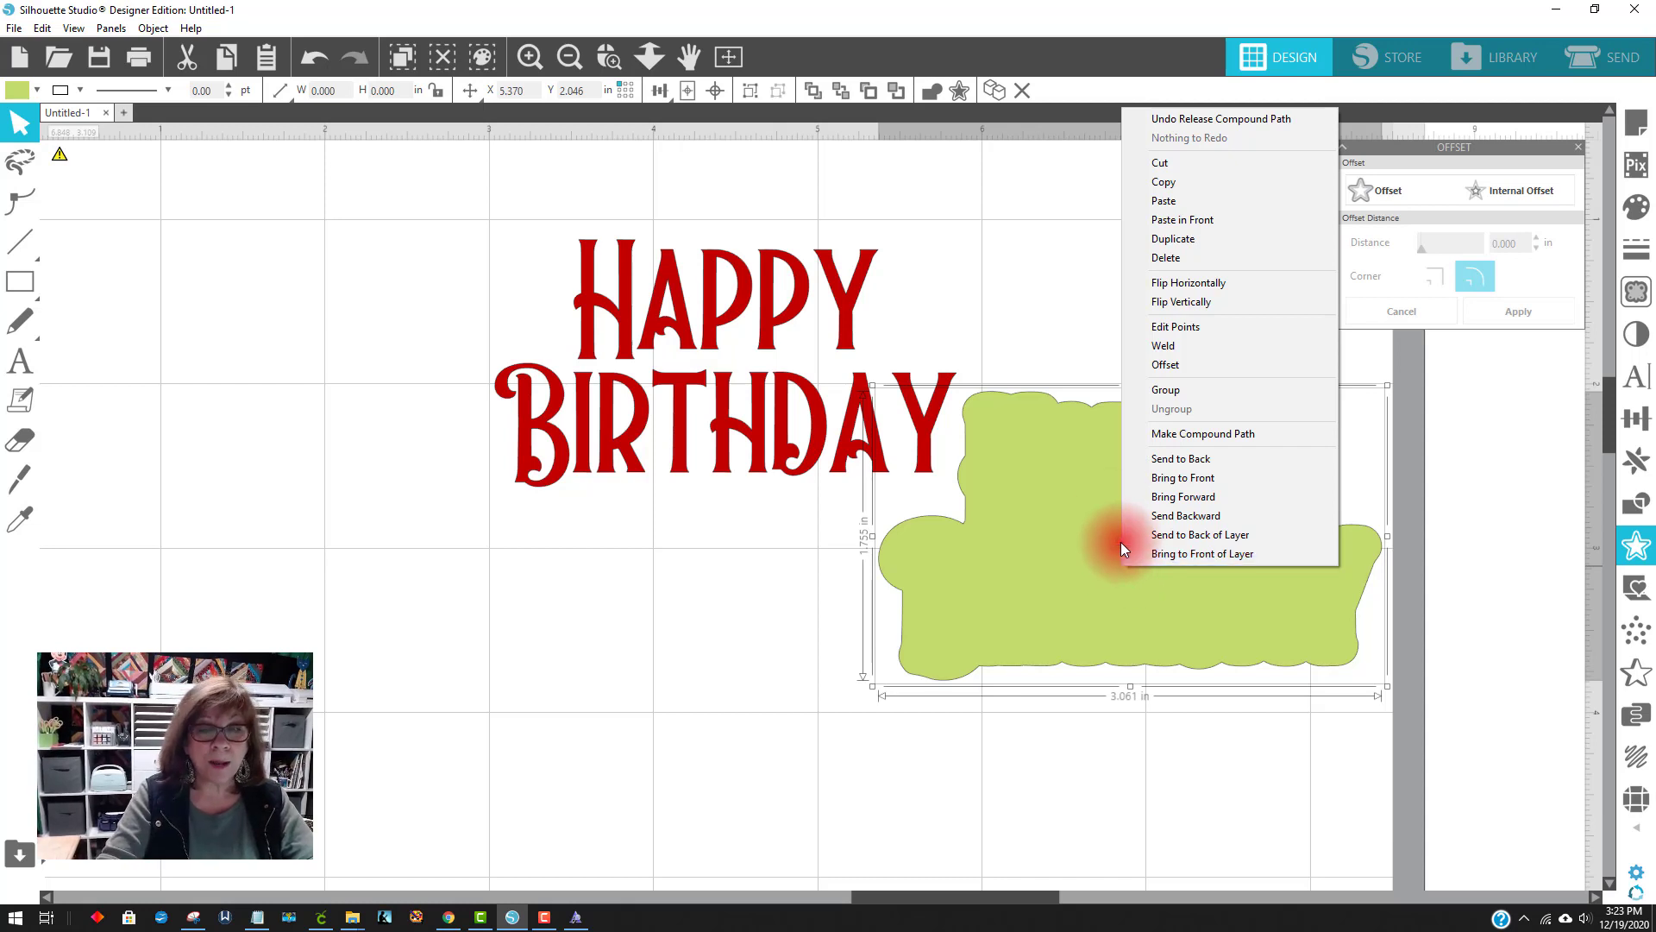
pyautogui.click(1165, 345)
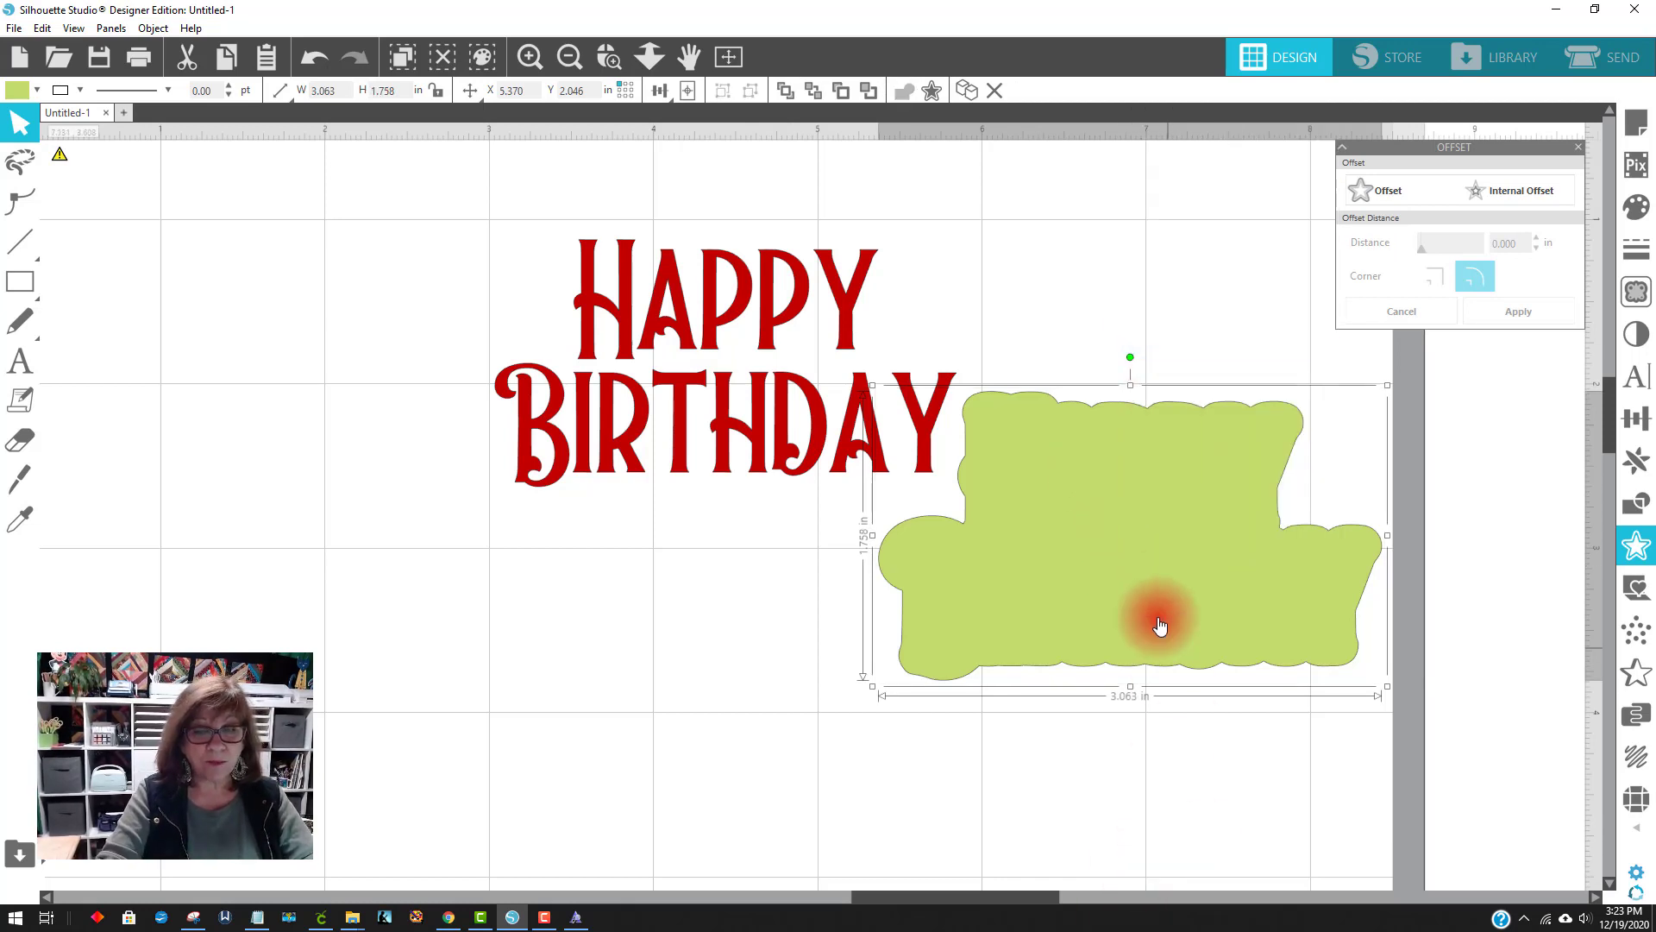
pyautogui.moveTo(1164, 545); pyautogui.dragTo(782, 380)
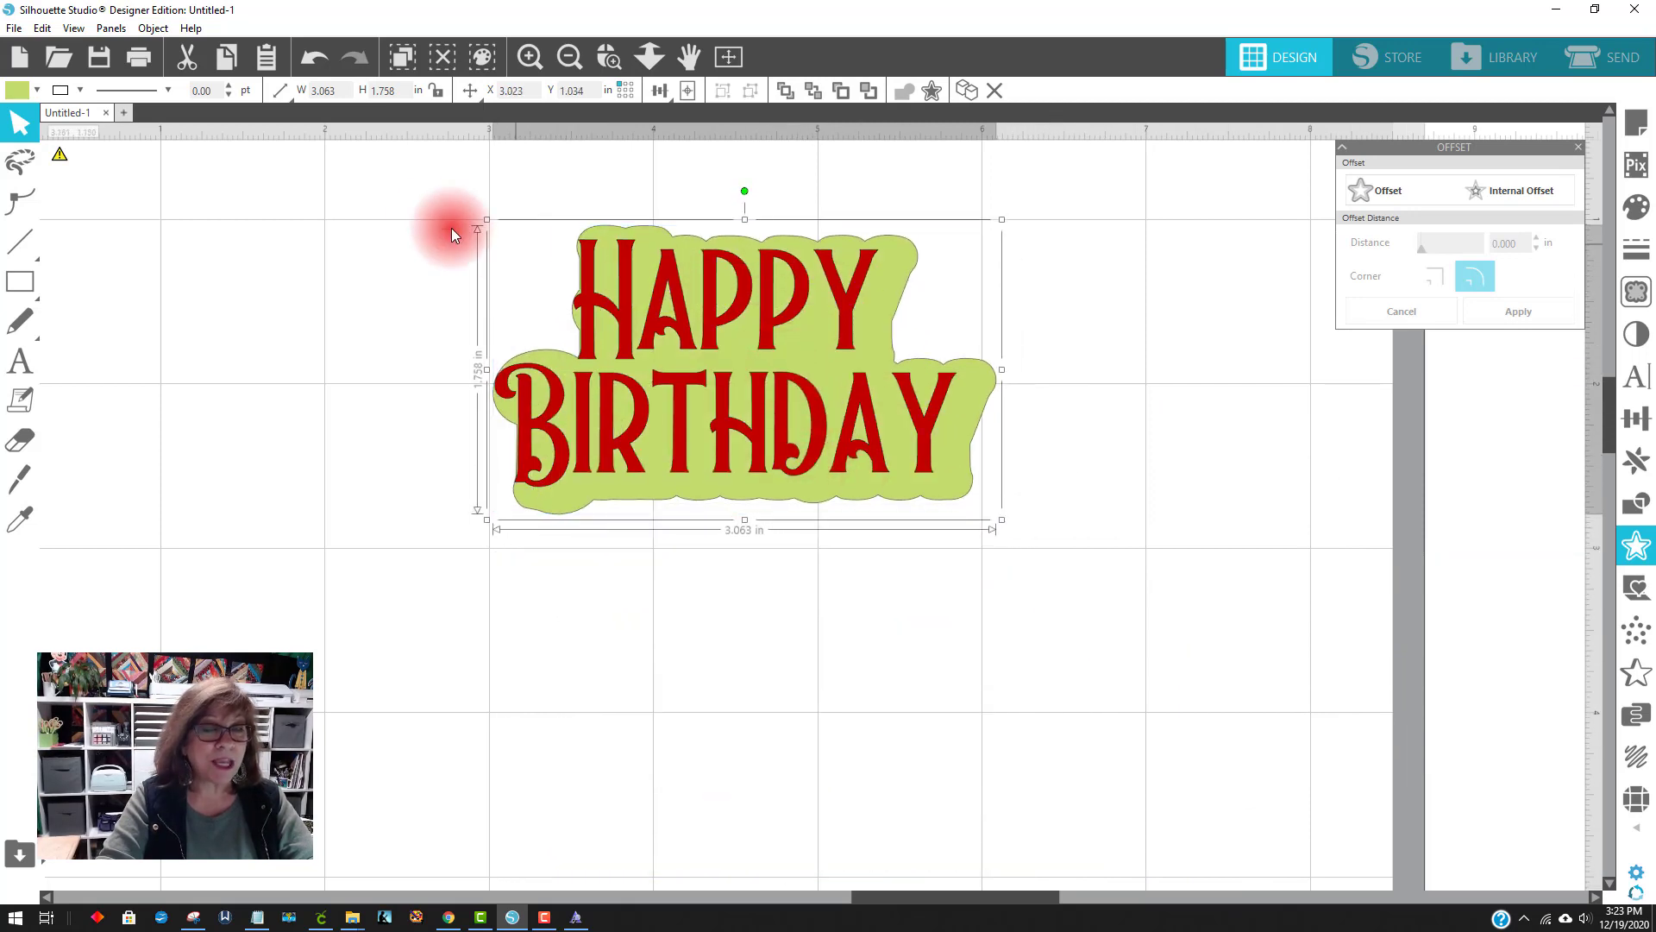
# Align the centers of the HAPPY BIRTHDAY text and the green offset
pyautogui.moveTo(452, 228); pyautogui.dragTo(1086, 509)
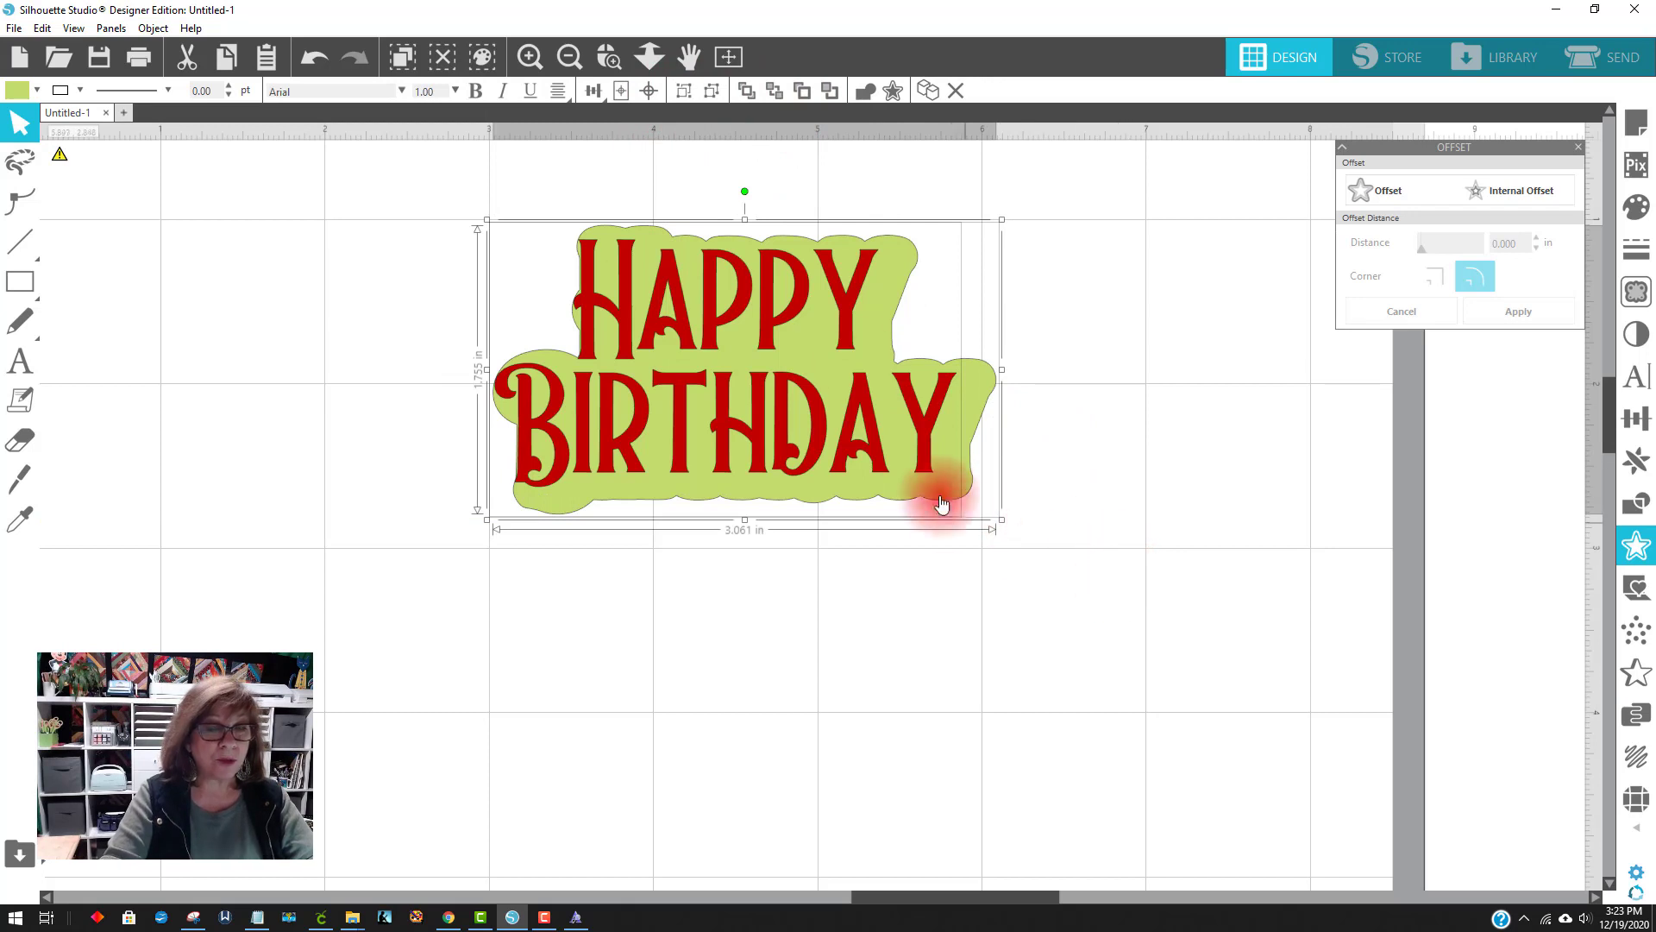
pyautogui.click(651, 91)
pyautogui.click(1087, 563)
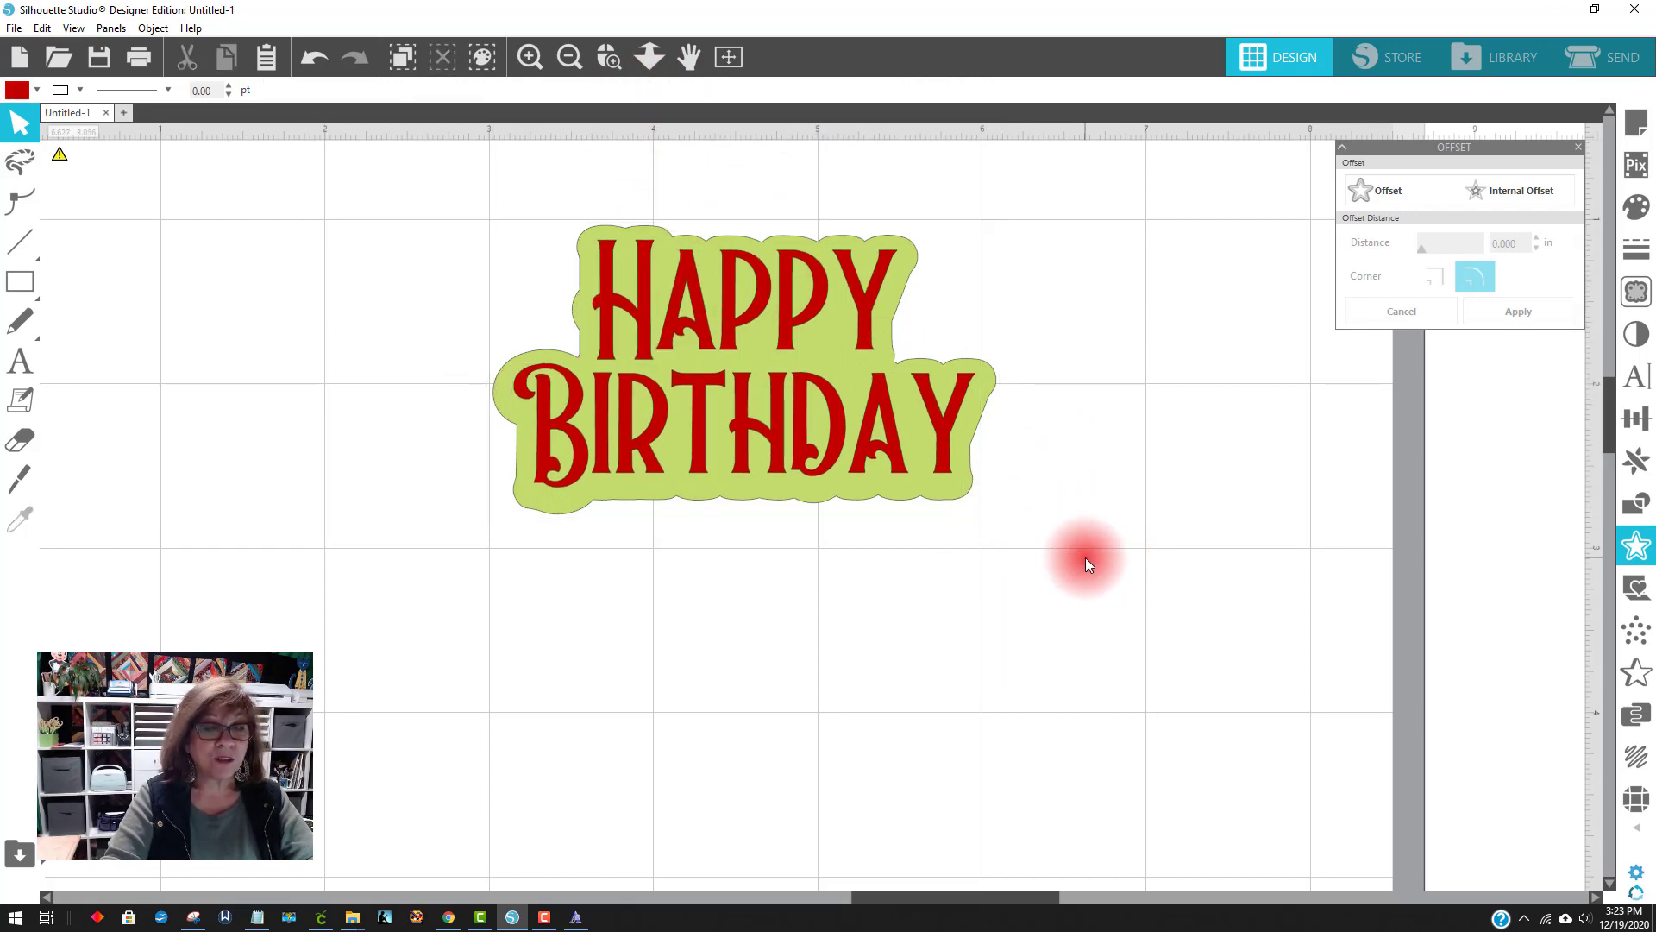
# Ungroup the text into separate letters and group all the letters together with the green offset
pyautogui.moveTo(1116, 562); pyautogui.dragTo(535, 203)
pyautogui.rightClick(691, 325)
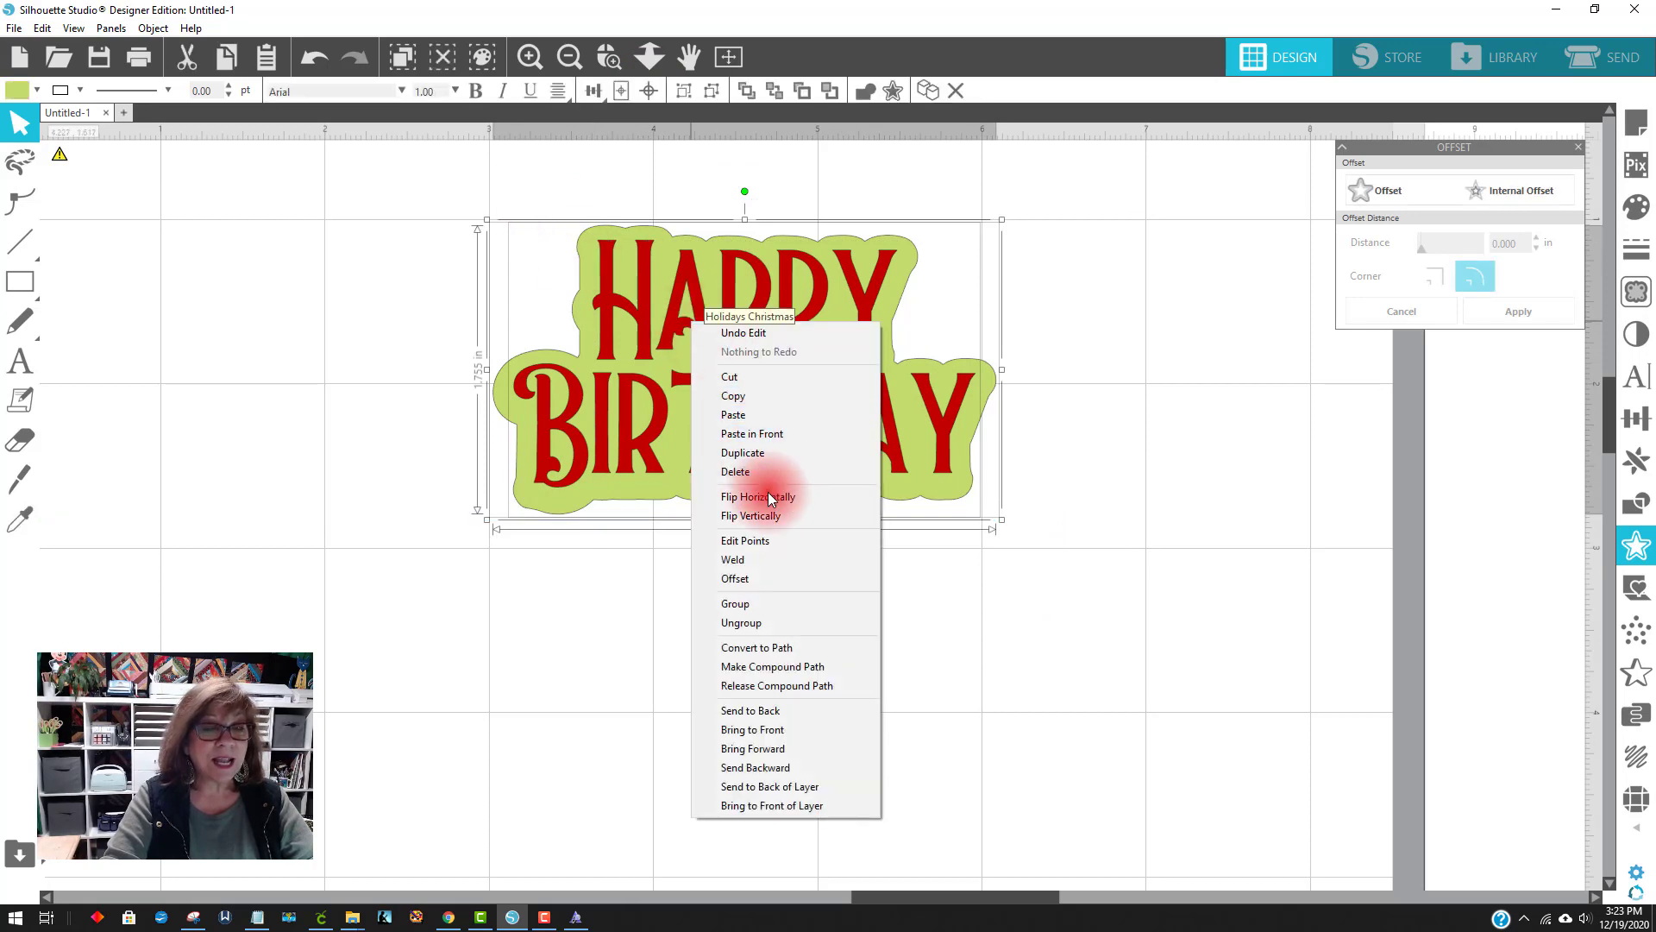
pyautogui.click(795, 622)
pyautogui.moveTo(1097, 526); pyautogui.dragTo(473, 200)
pyautogui.rightClick(775, 412)
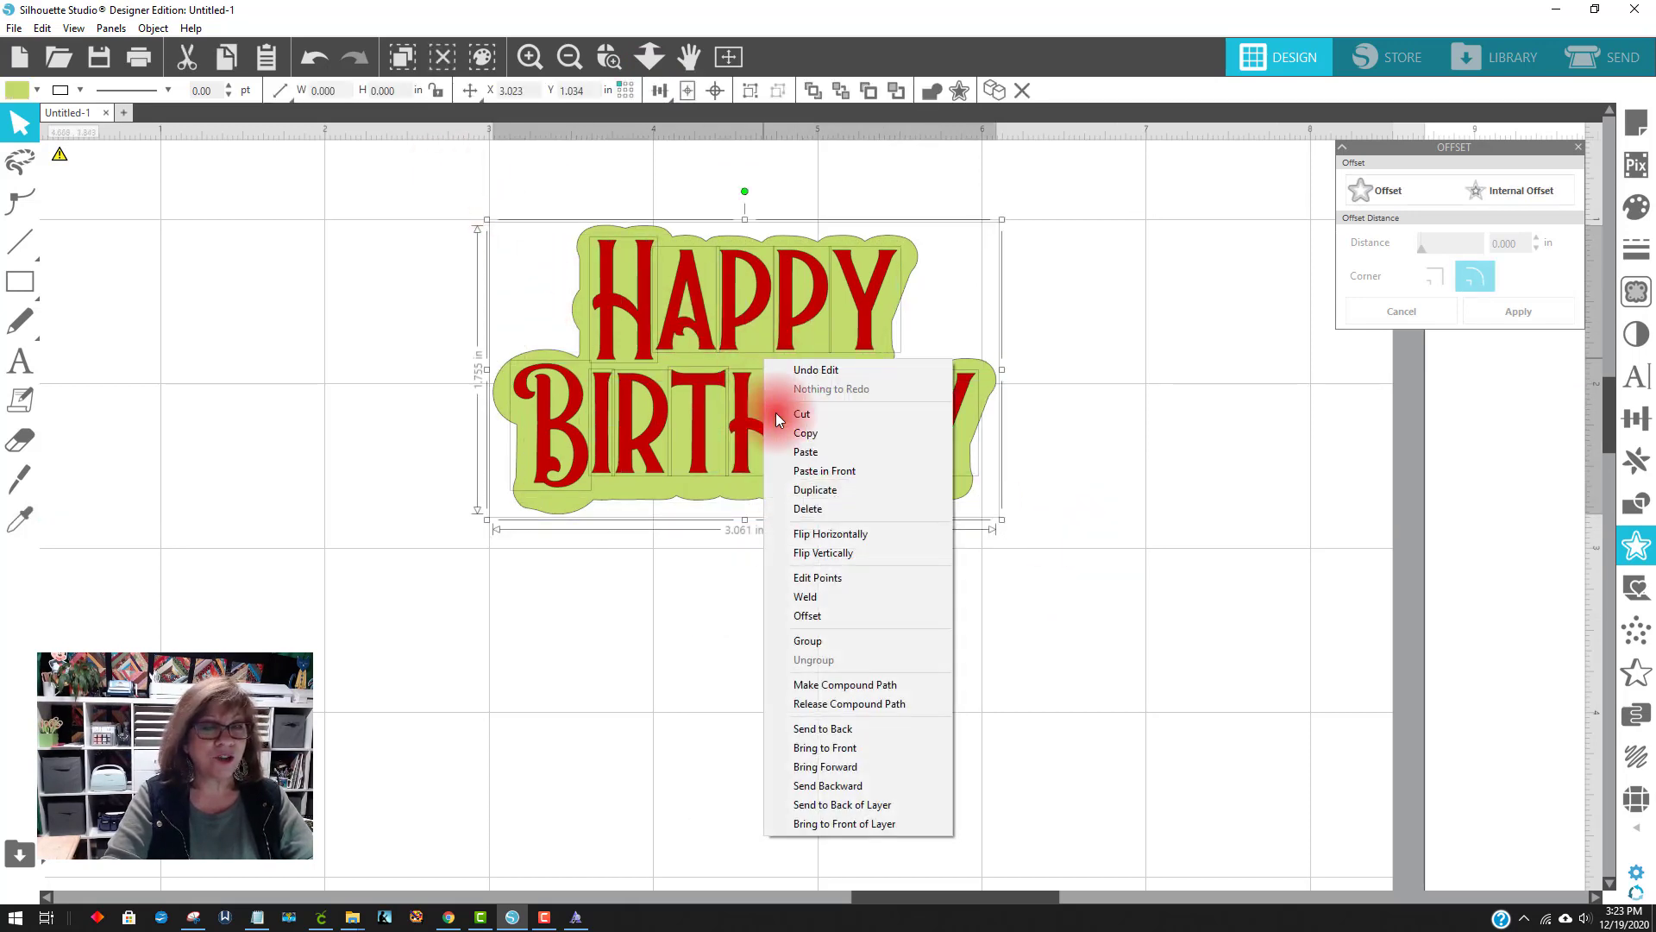
pyautogui.click(832, 642)
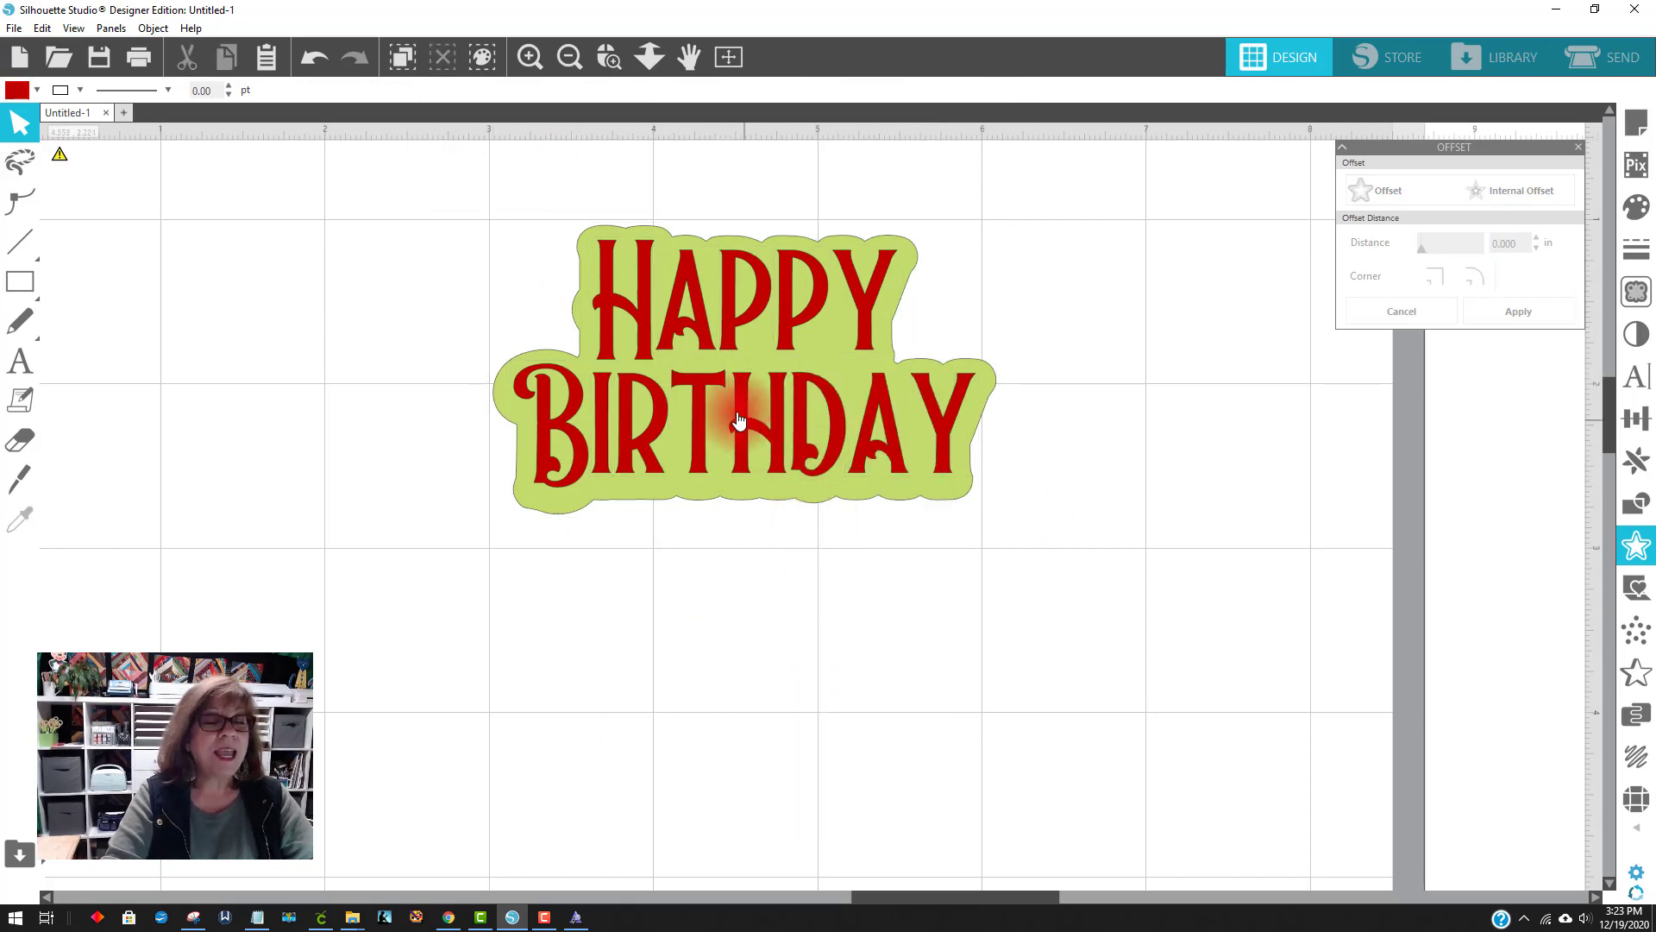
pyautogui.moveTo(448, 174); pyautogui.dragTo(1157, 628)
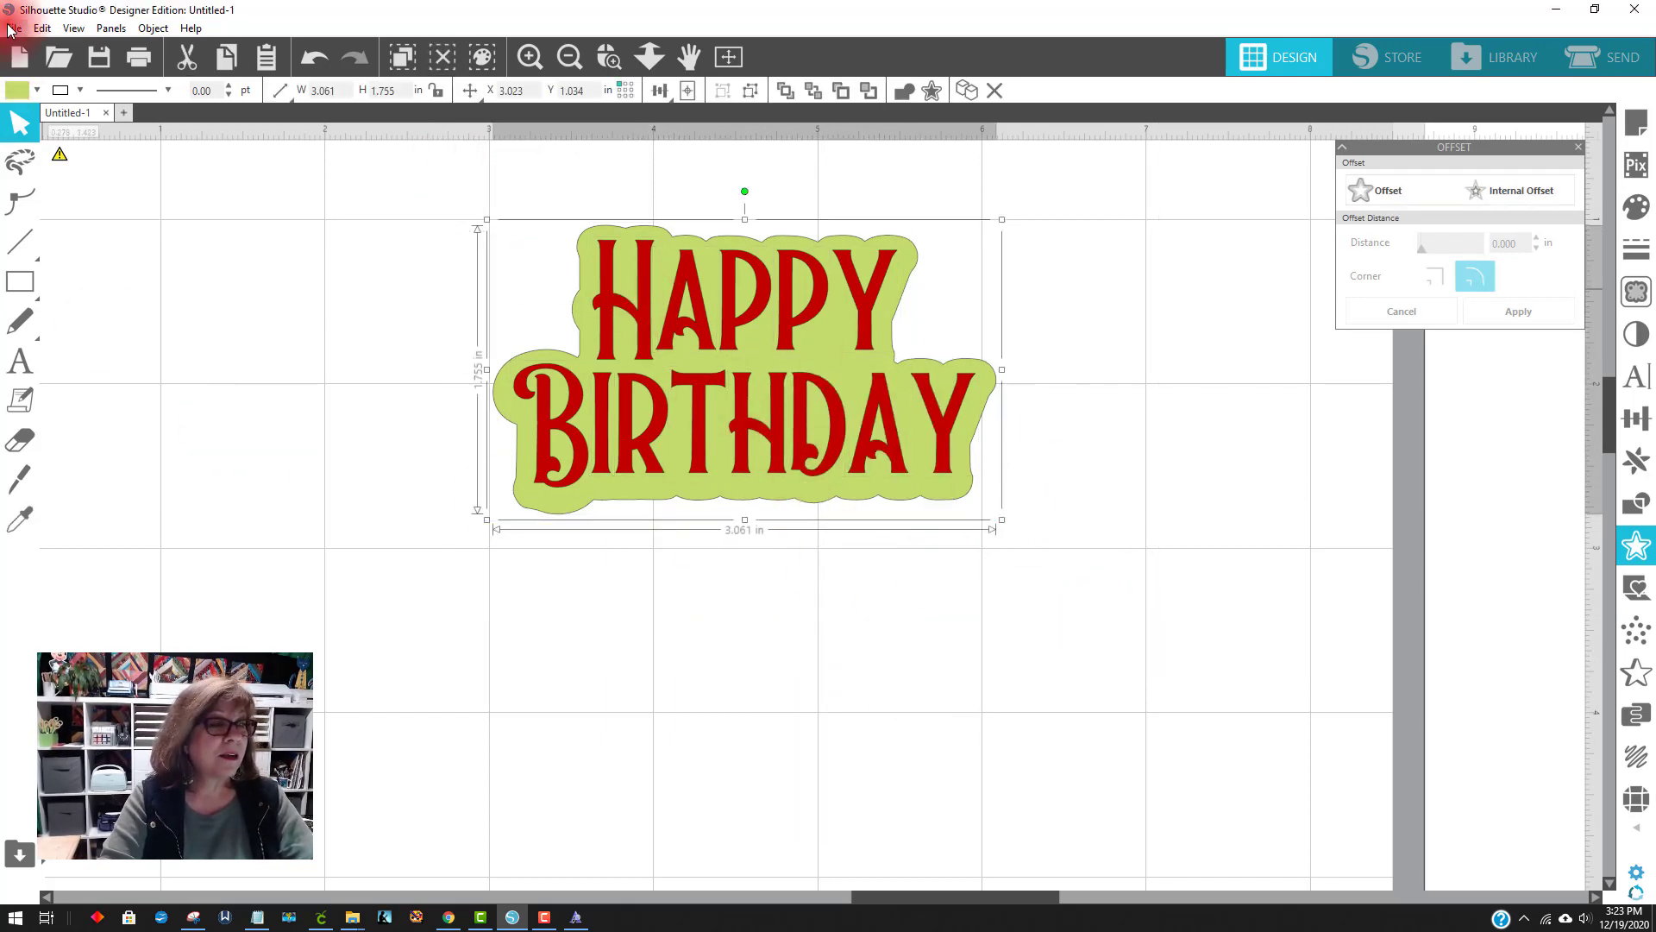
pyautogui.click(13, 28)
pyautogui.click(1287, 525)
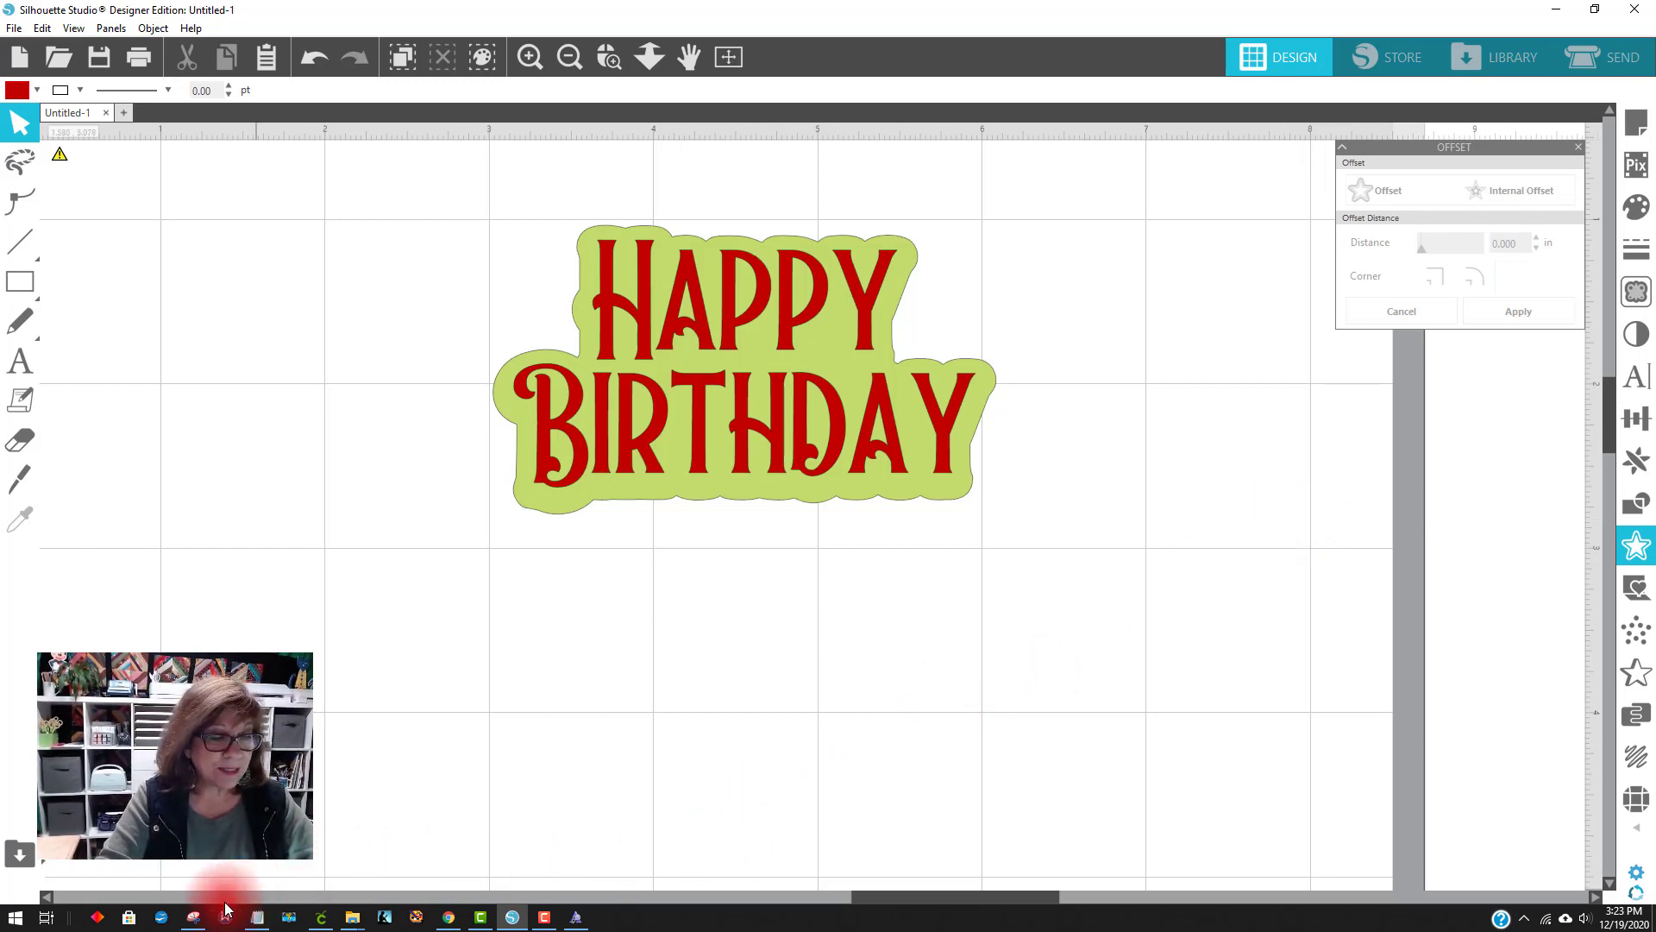
# Switch to Snipping Tool, capture the Happy Birthday design over the mat grid, and discard the snip without saving
pyautogui.moveTo(195, 924)
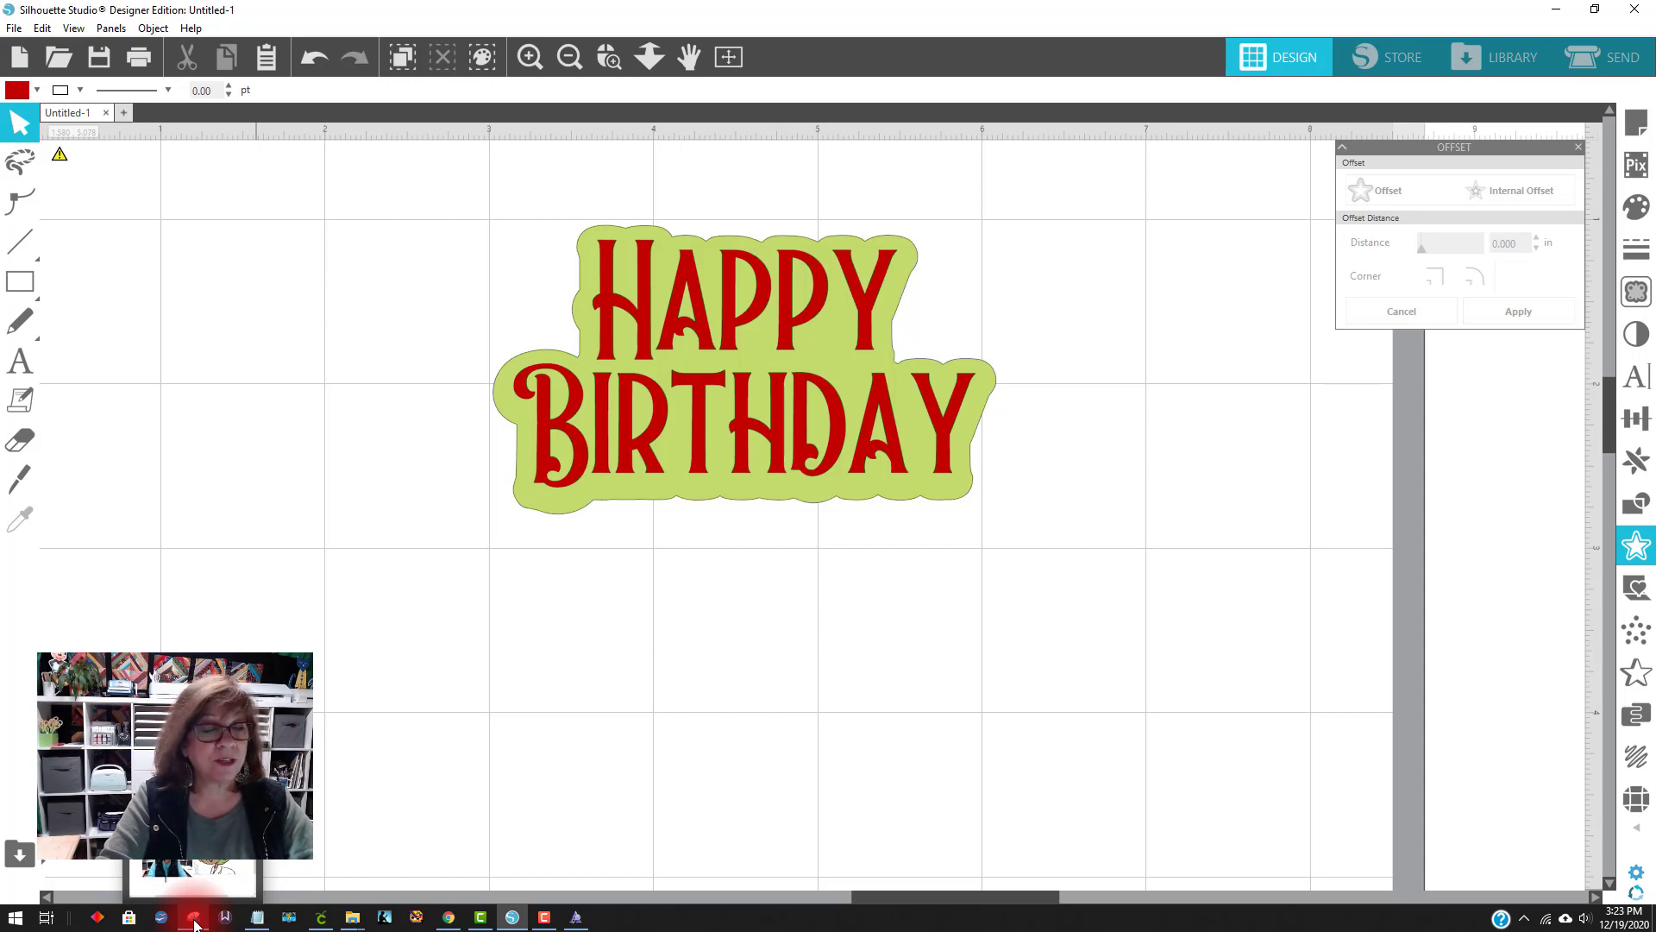
pyautogui.click(195, 924)
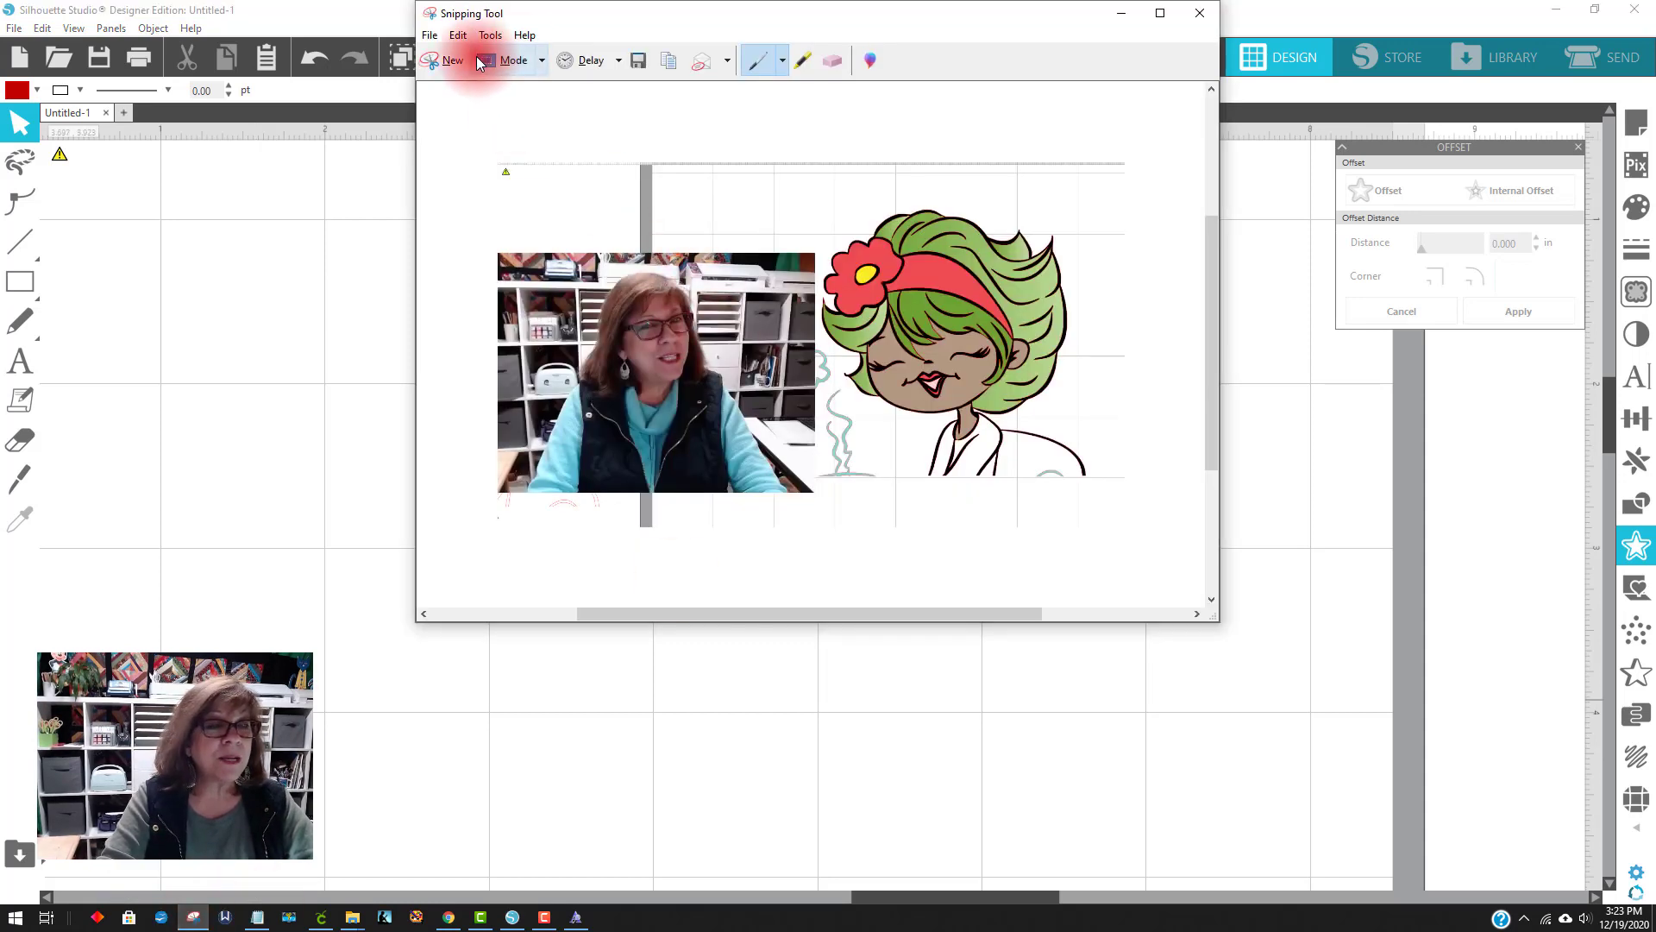
pyautogui.click(445, 58)
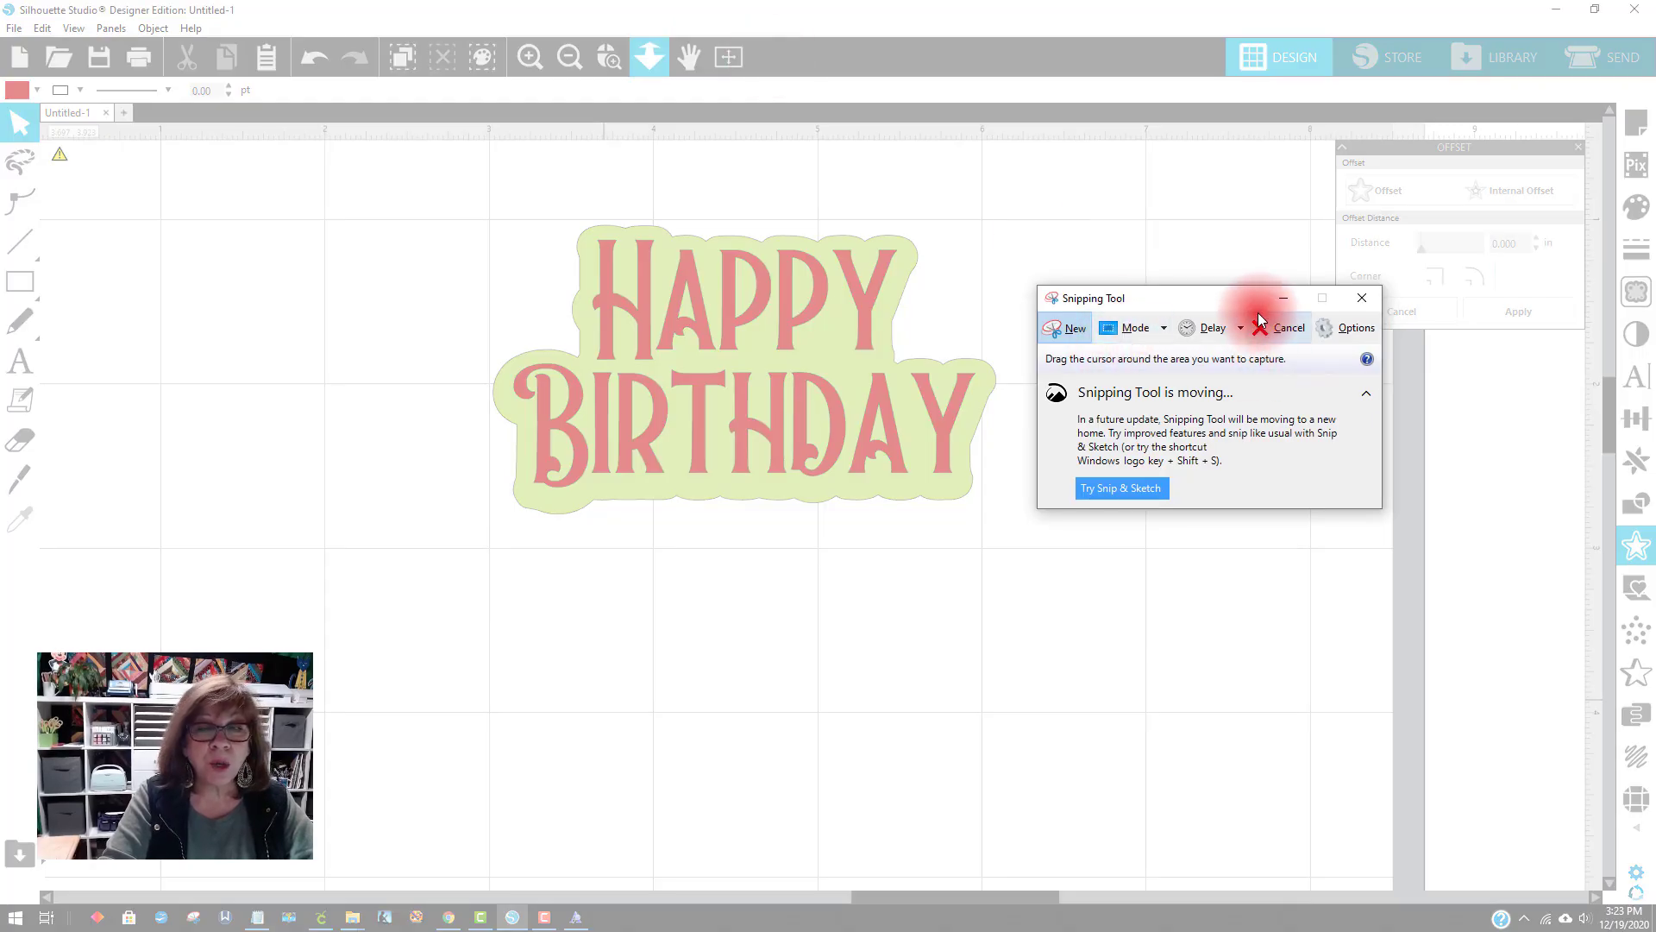
pyautogui.moveTo(1258, 313); pyautogui.dragTo(1208, 159)
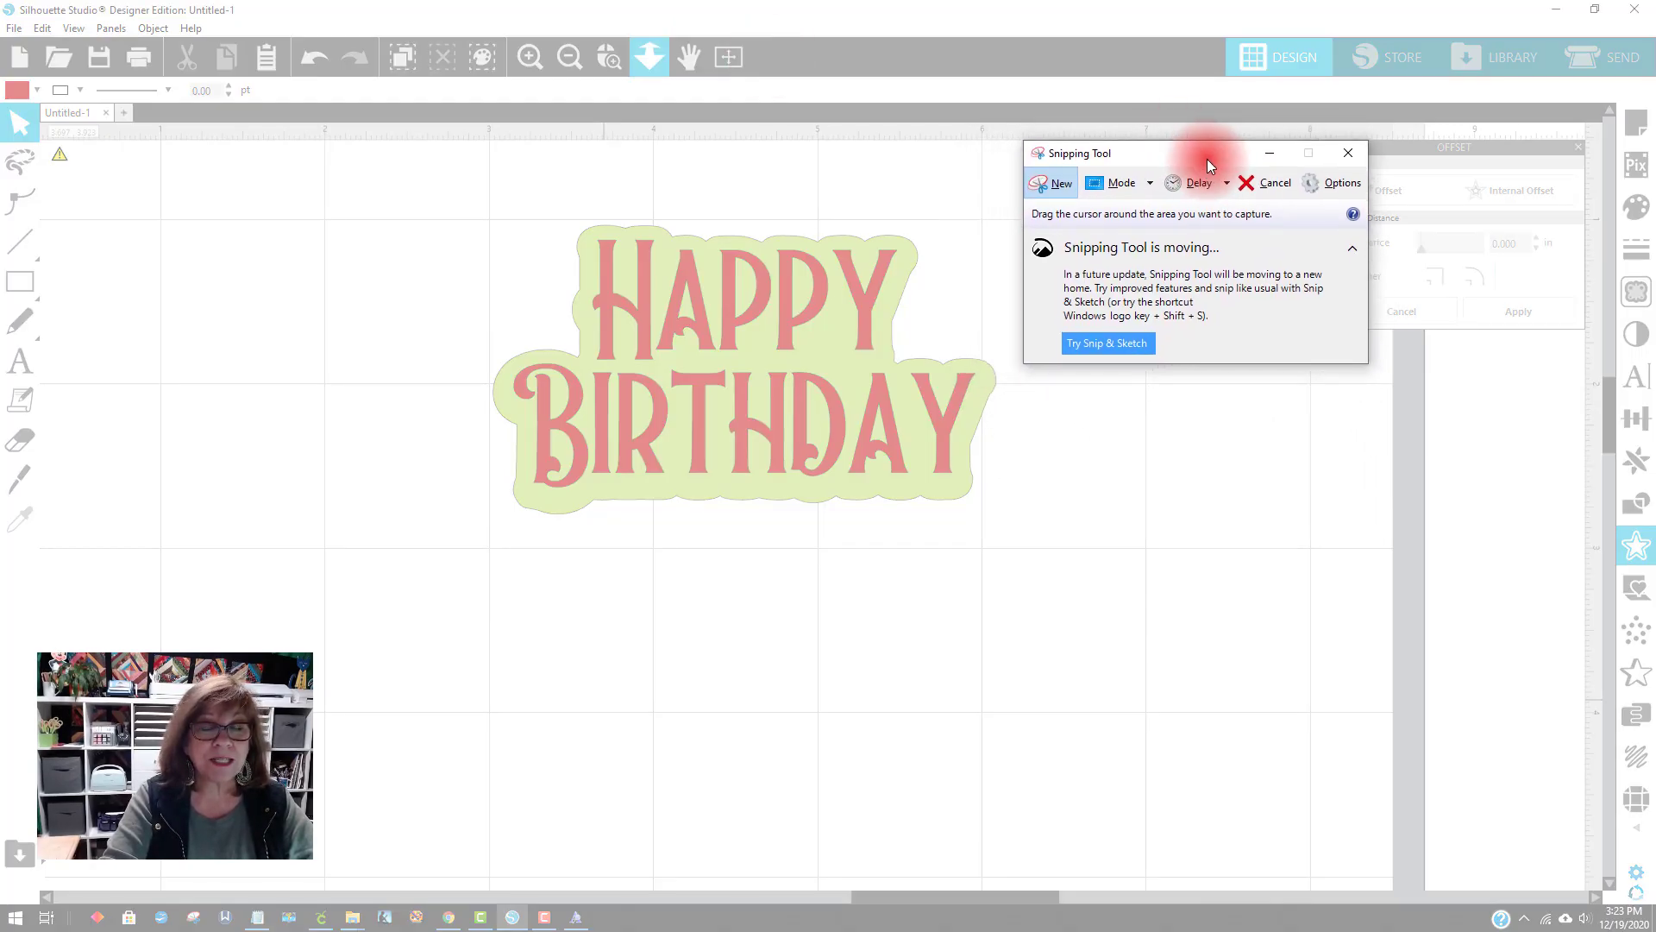
pyautogui.moveTo(418, 182); pyautogui.dragTo(1074, 554)
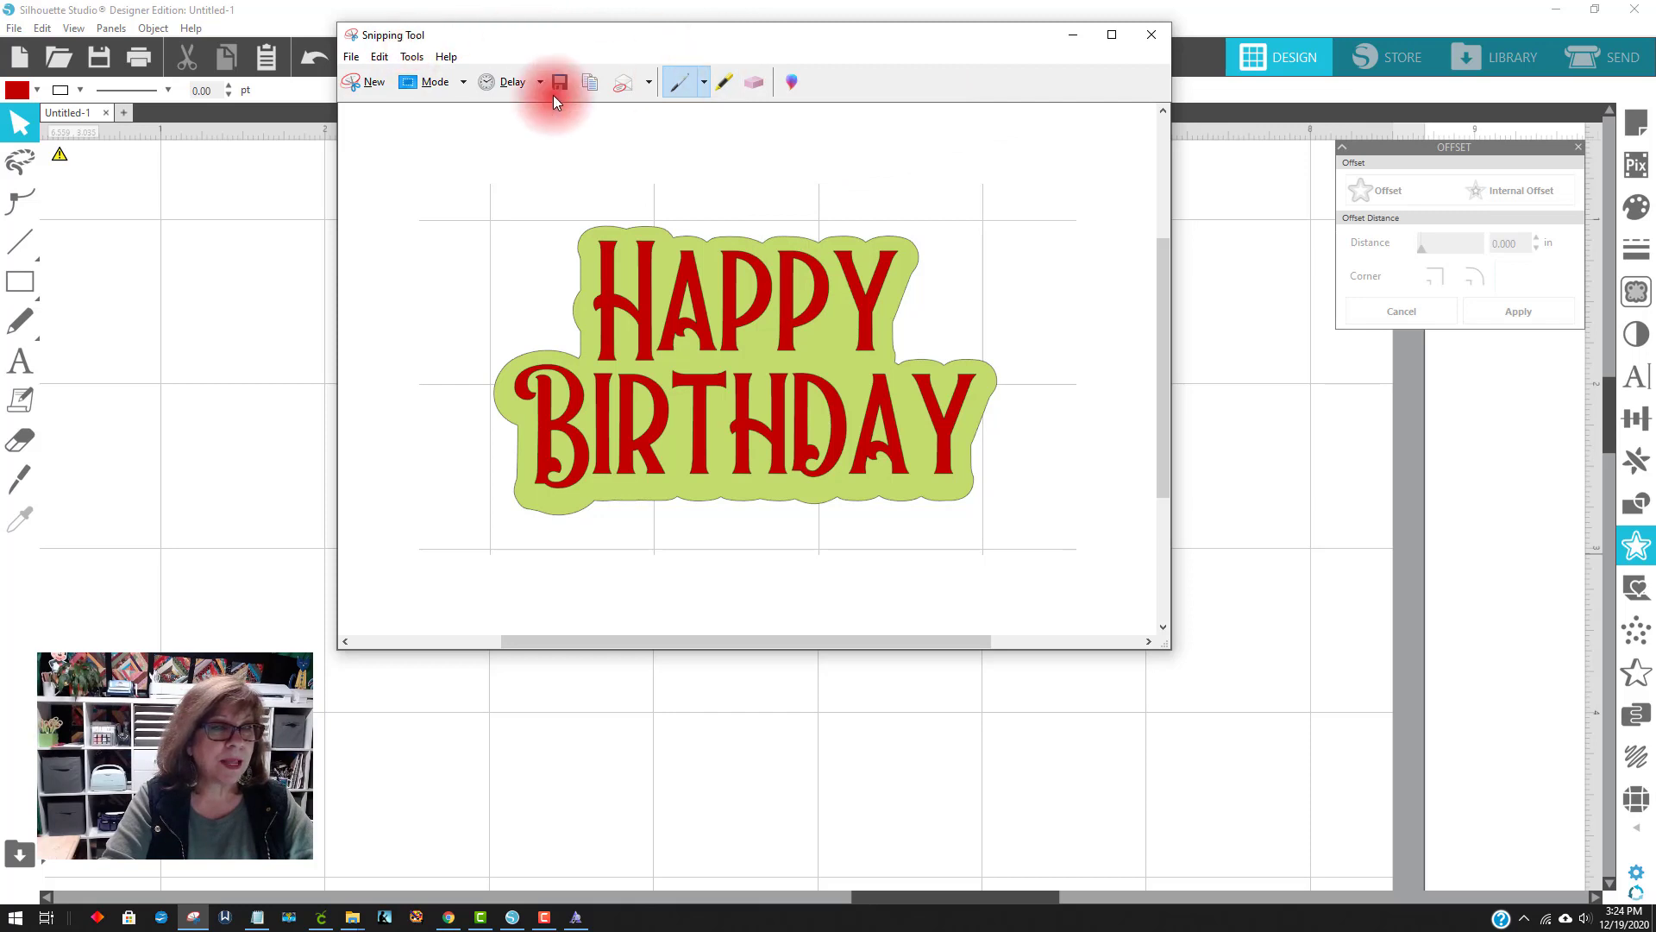
pyautogui.click(1153, 34)
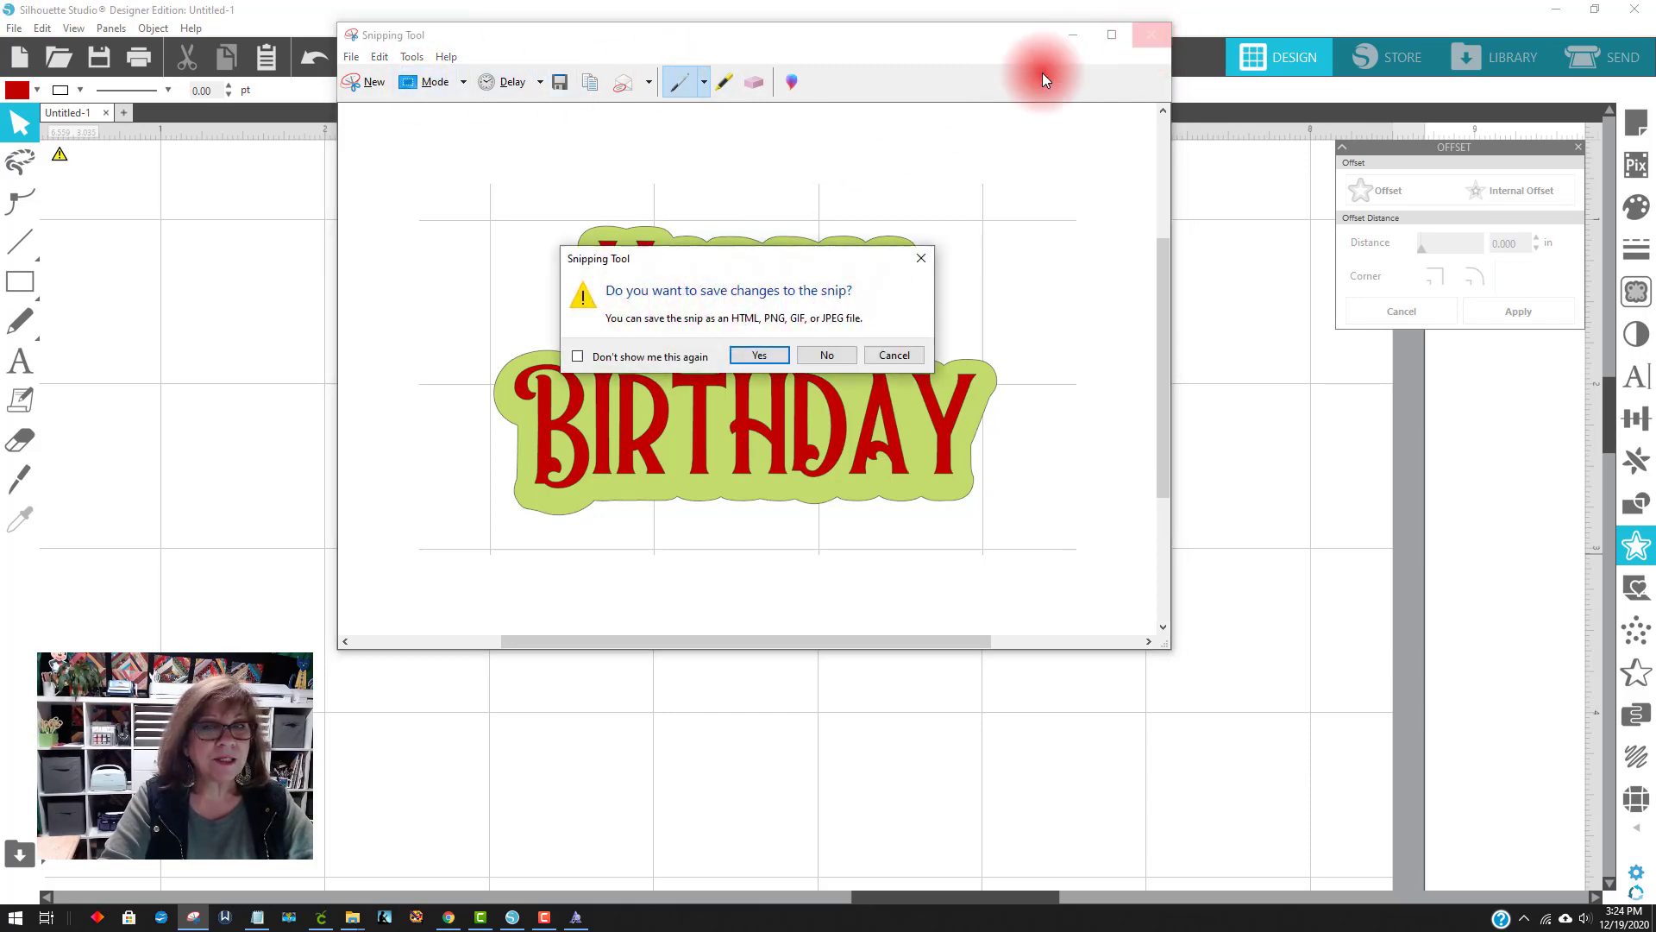
pyautogui.click(829, 355)
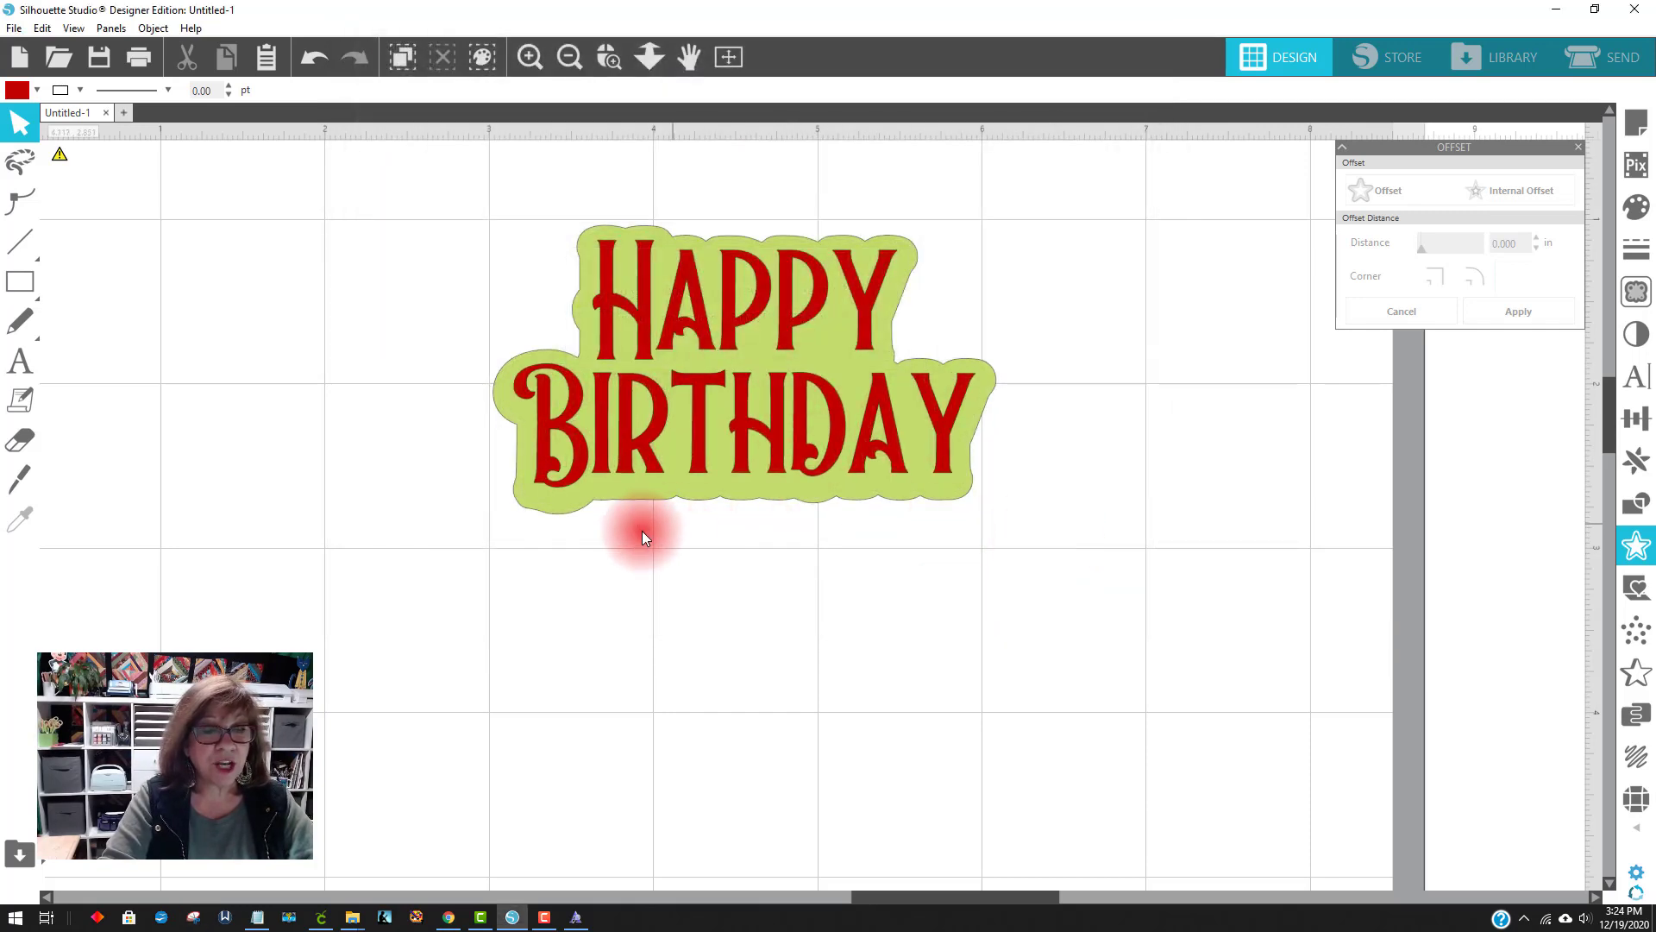
# Move the red Happy Birthday design down onto the Happy New Year design, and move the green one off the mat into the blank area
pyautogui.click(569, 59)
pyautogui.click(569, 58)
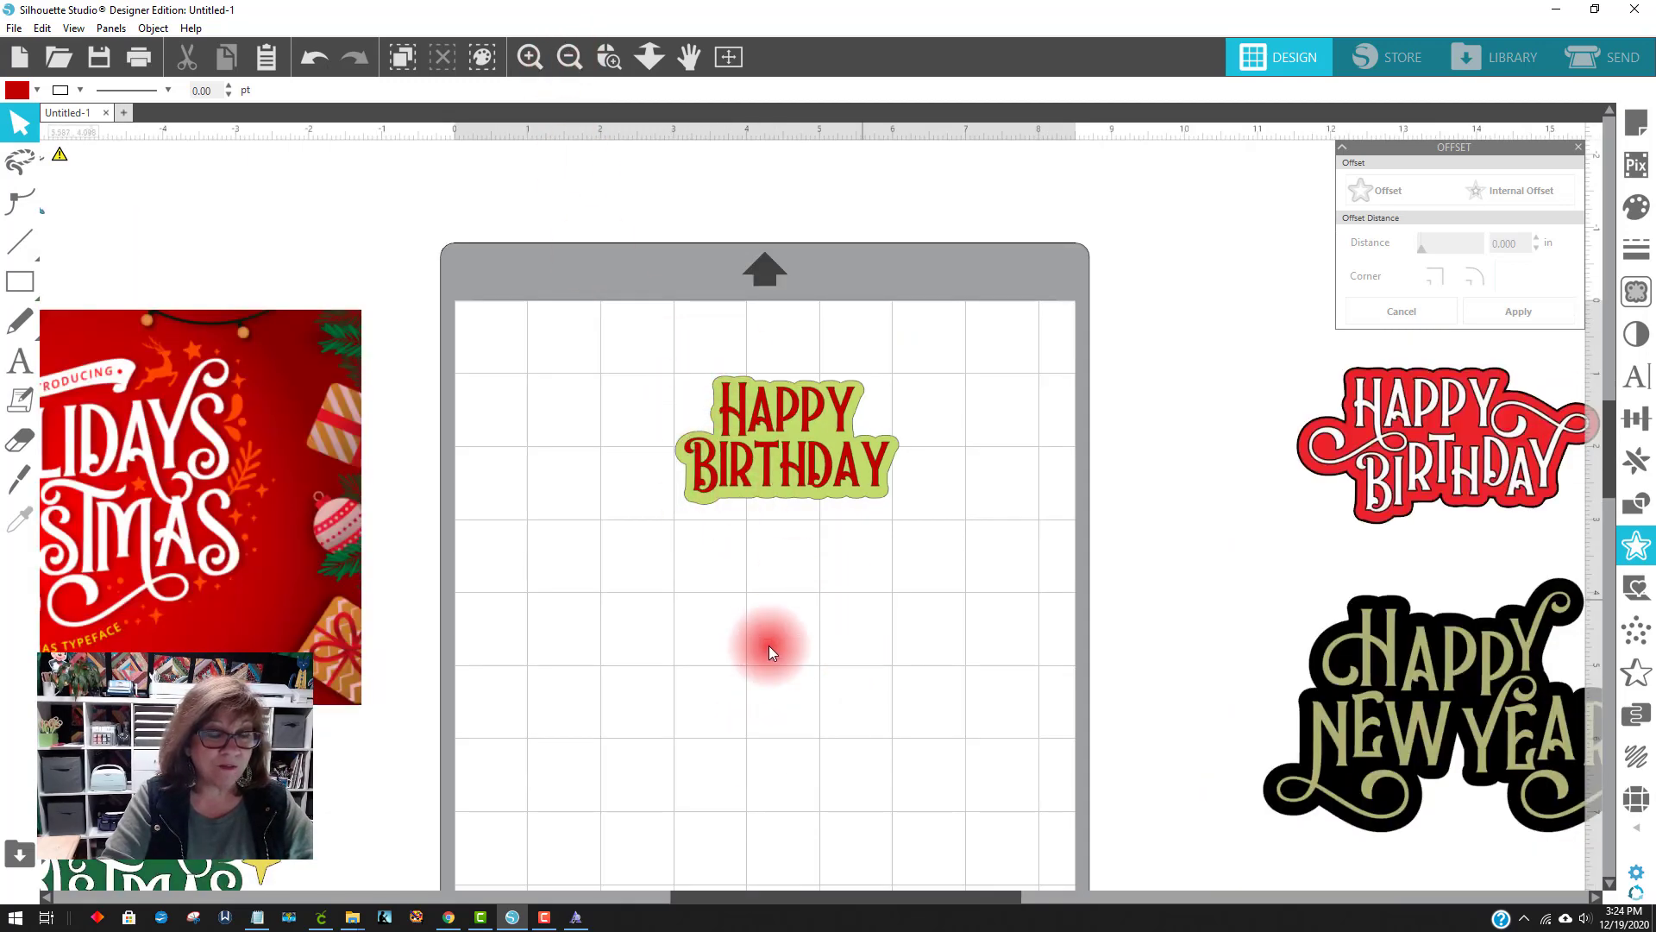
pyautogui.moveTo(702, 893); pyautogui.dragTo(888, 899)
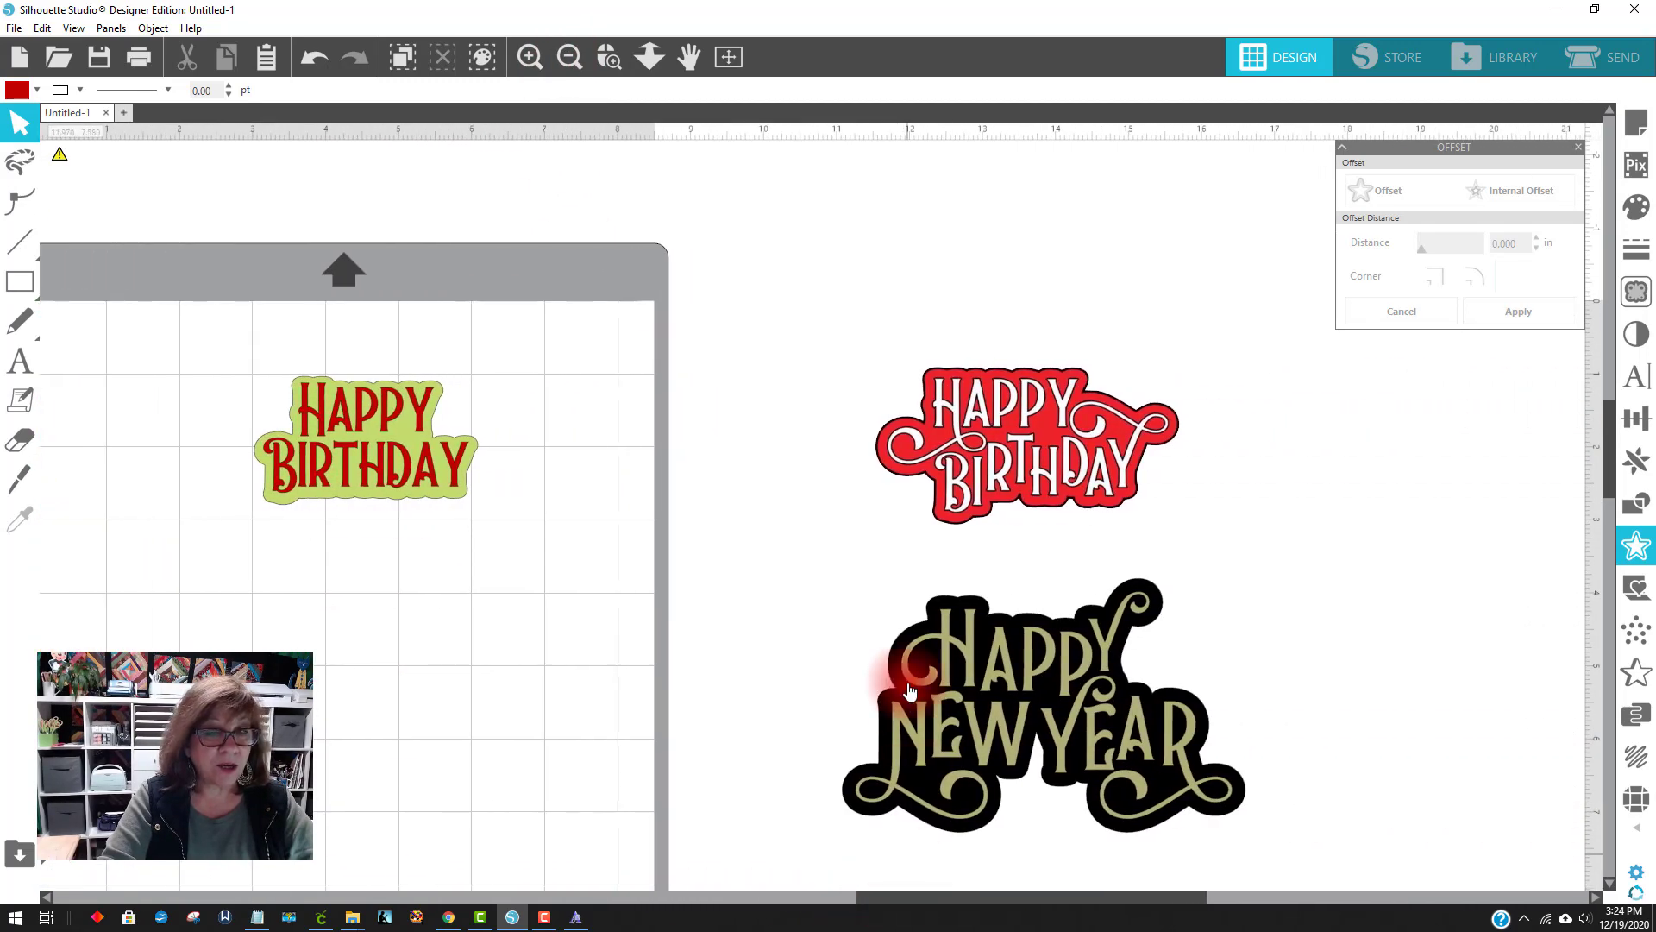
pyautogui.moveTo(964, 472); pyautogui.dragTo(952, 660)
pyautogui.click(710, 544)
pyautogui.moveTo(321, 463); pyautogui.dragTo(899, 321)
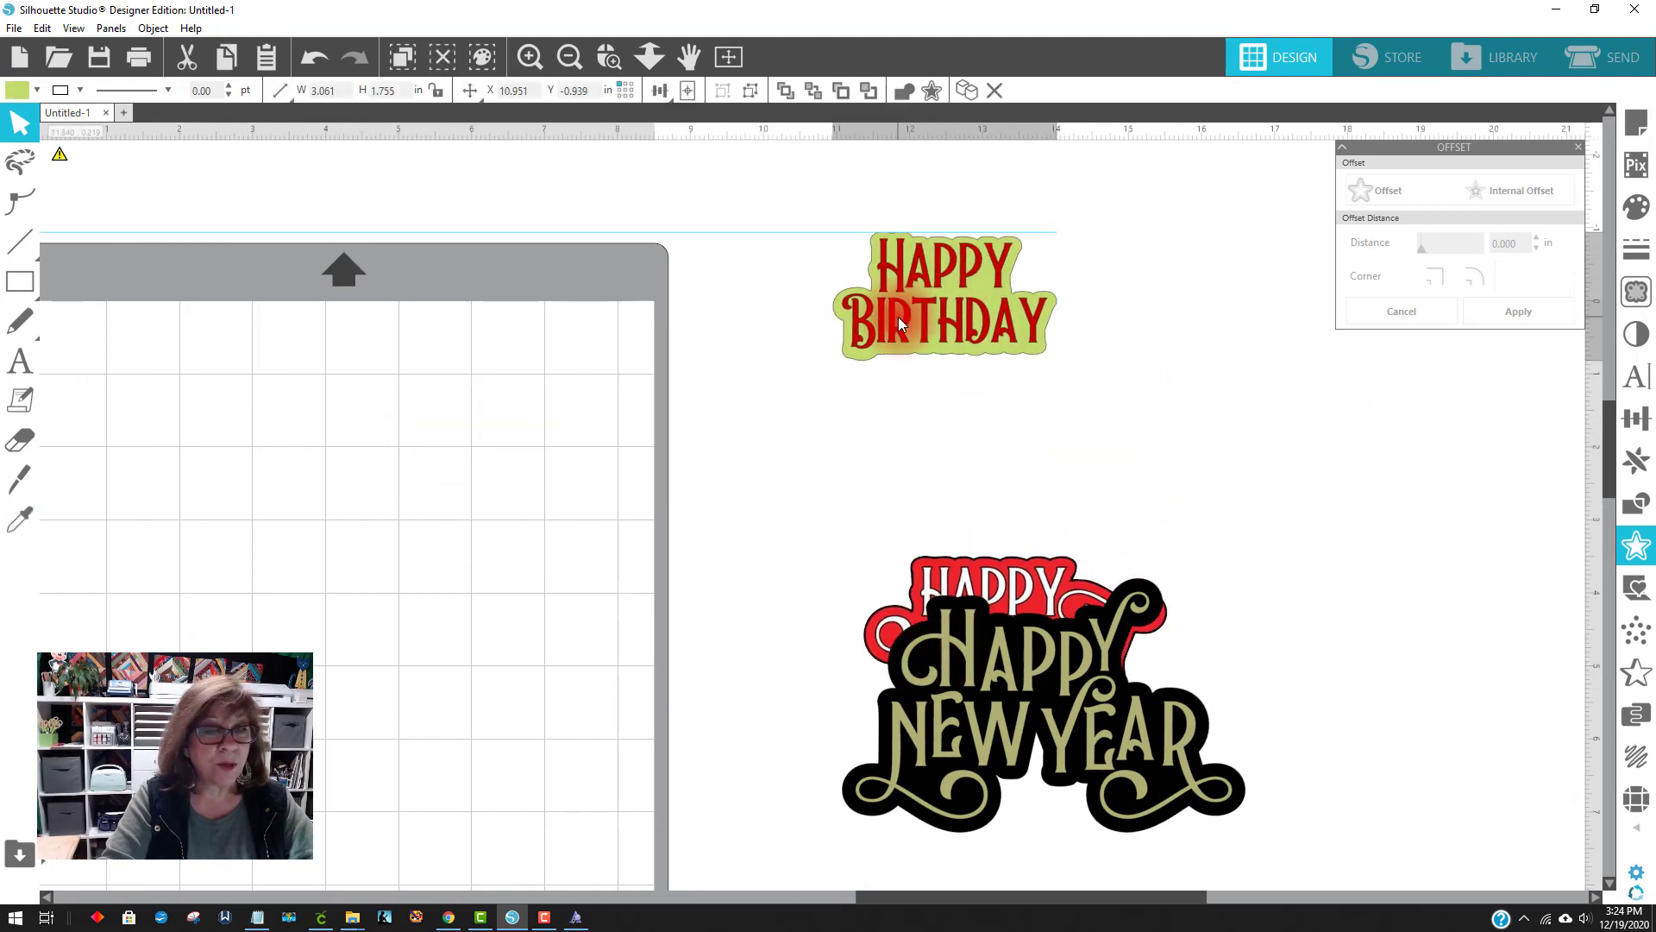
pyautogui.click(1141, 401)
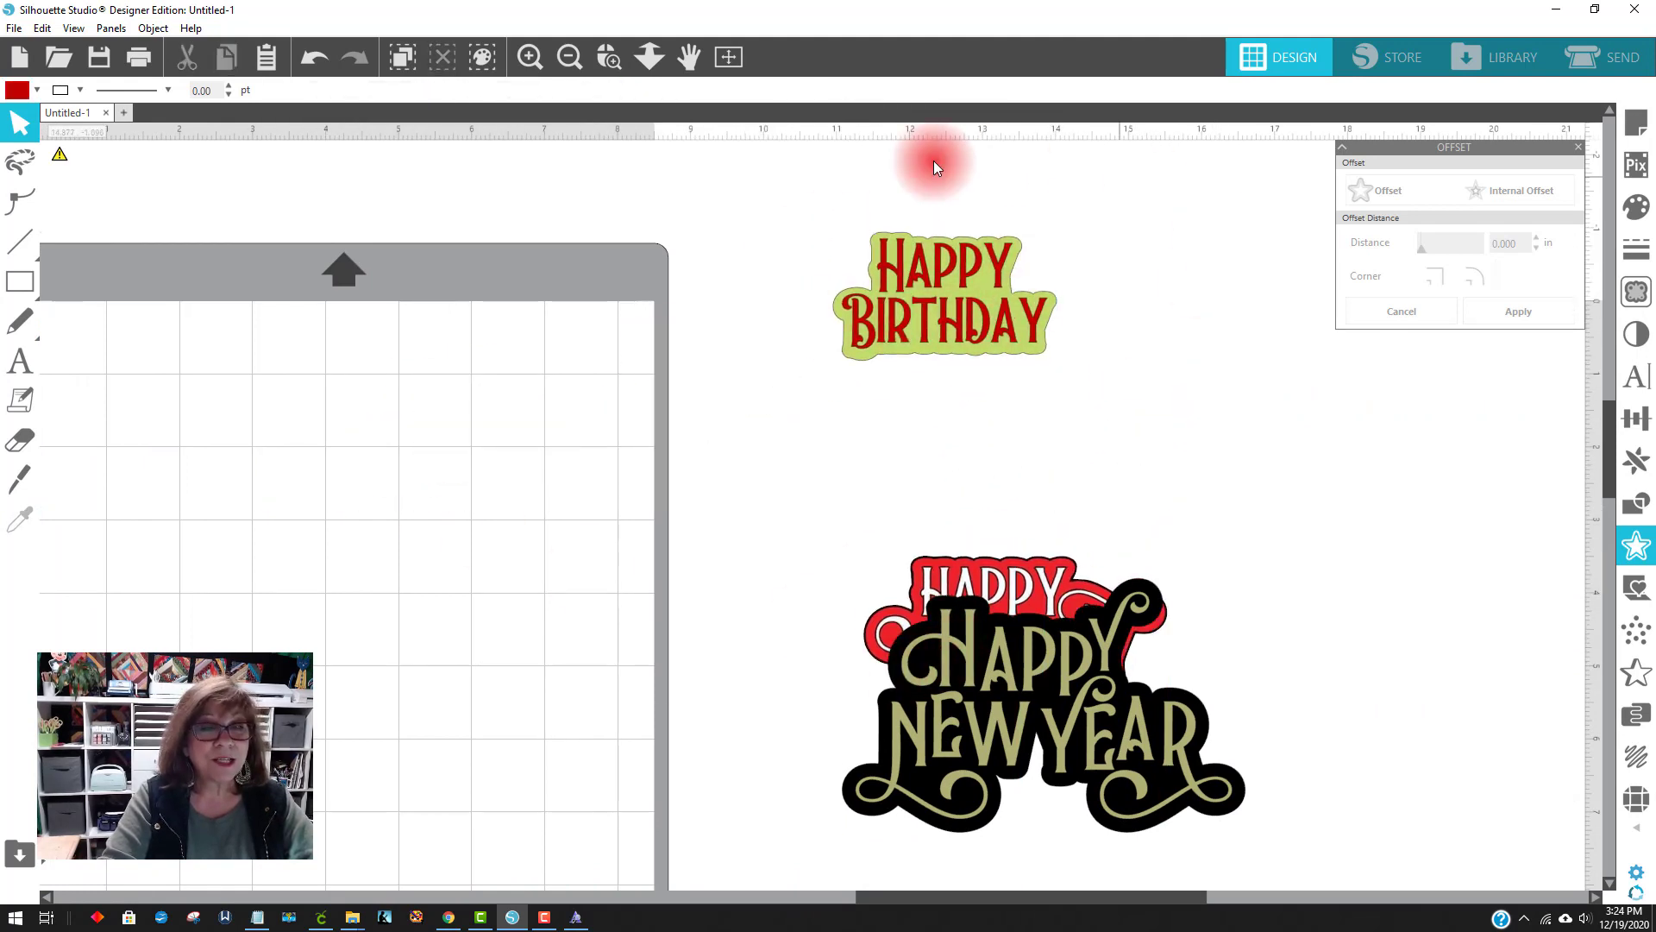
# Switch to Snipping Tool and capture a rectangular snip of the green Happy Birthday design on the plain white background
pyautogui.click(194, 919)
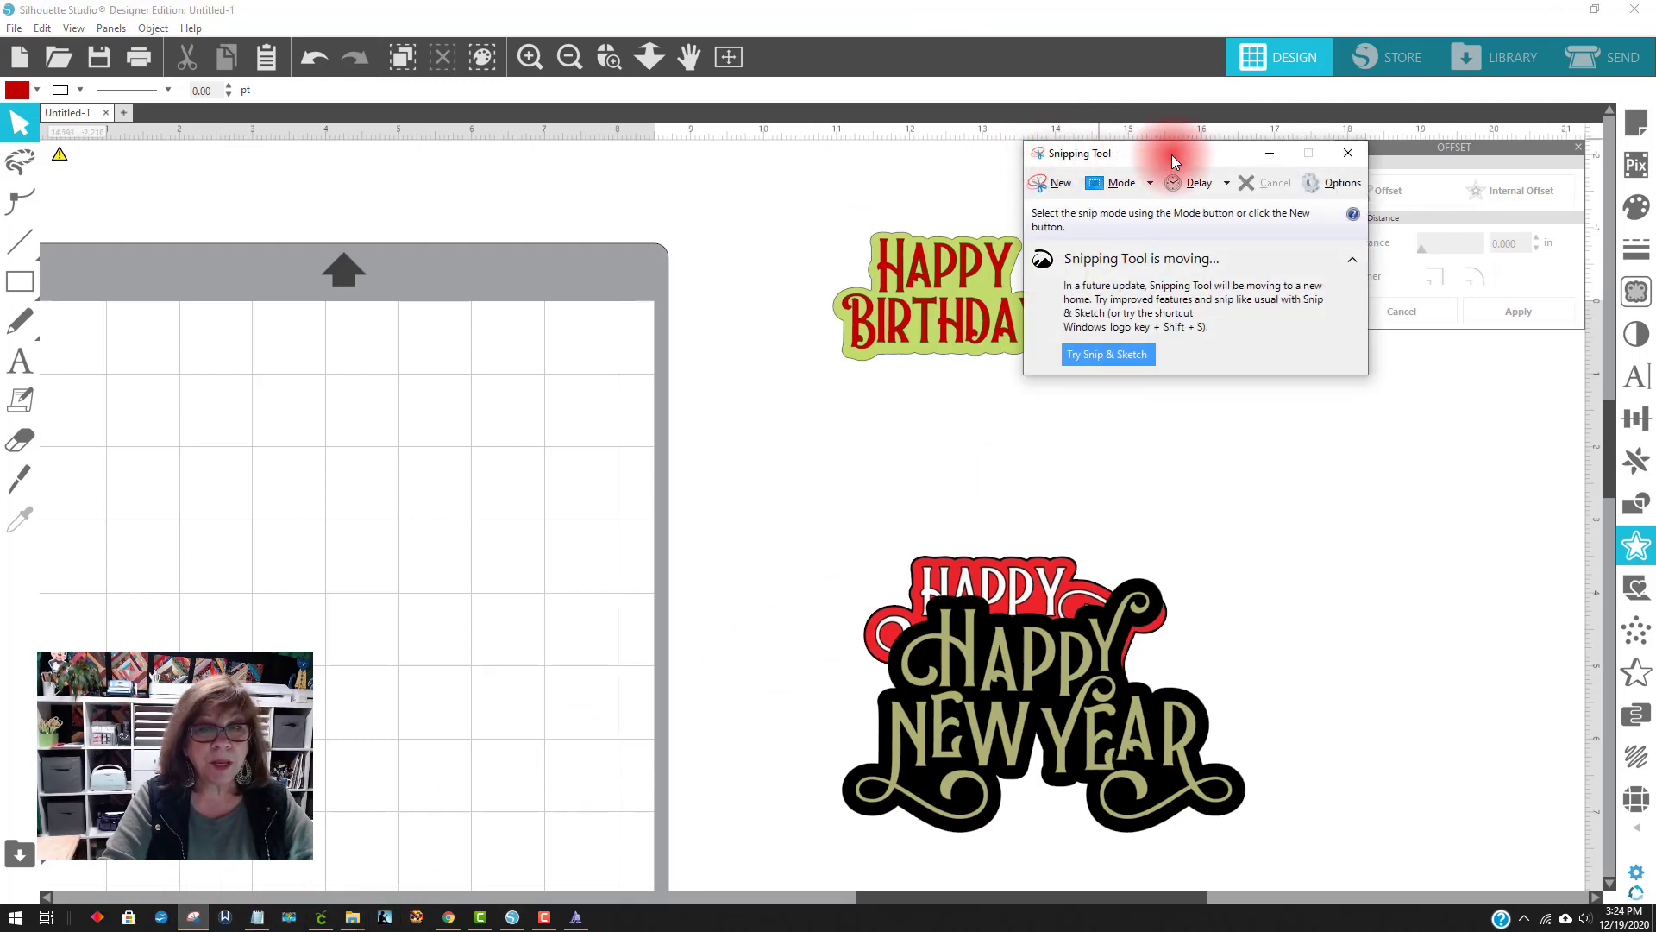
pyautogui.moveTo(1171, 154); pyautogui.dragTo(1266, 155)
pyautogui.click(1150, 188)
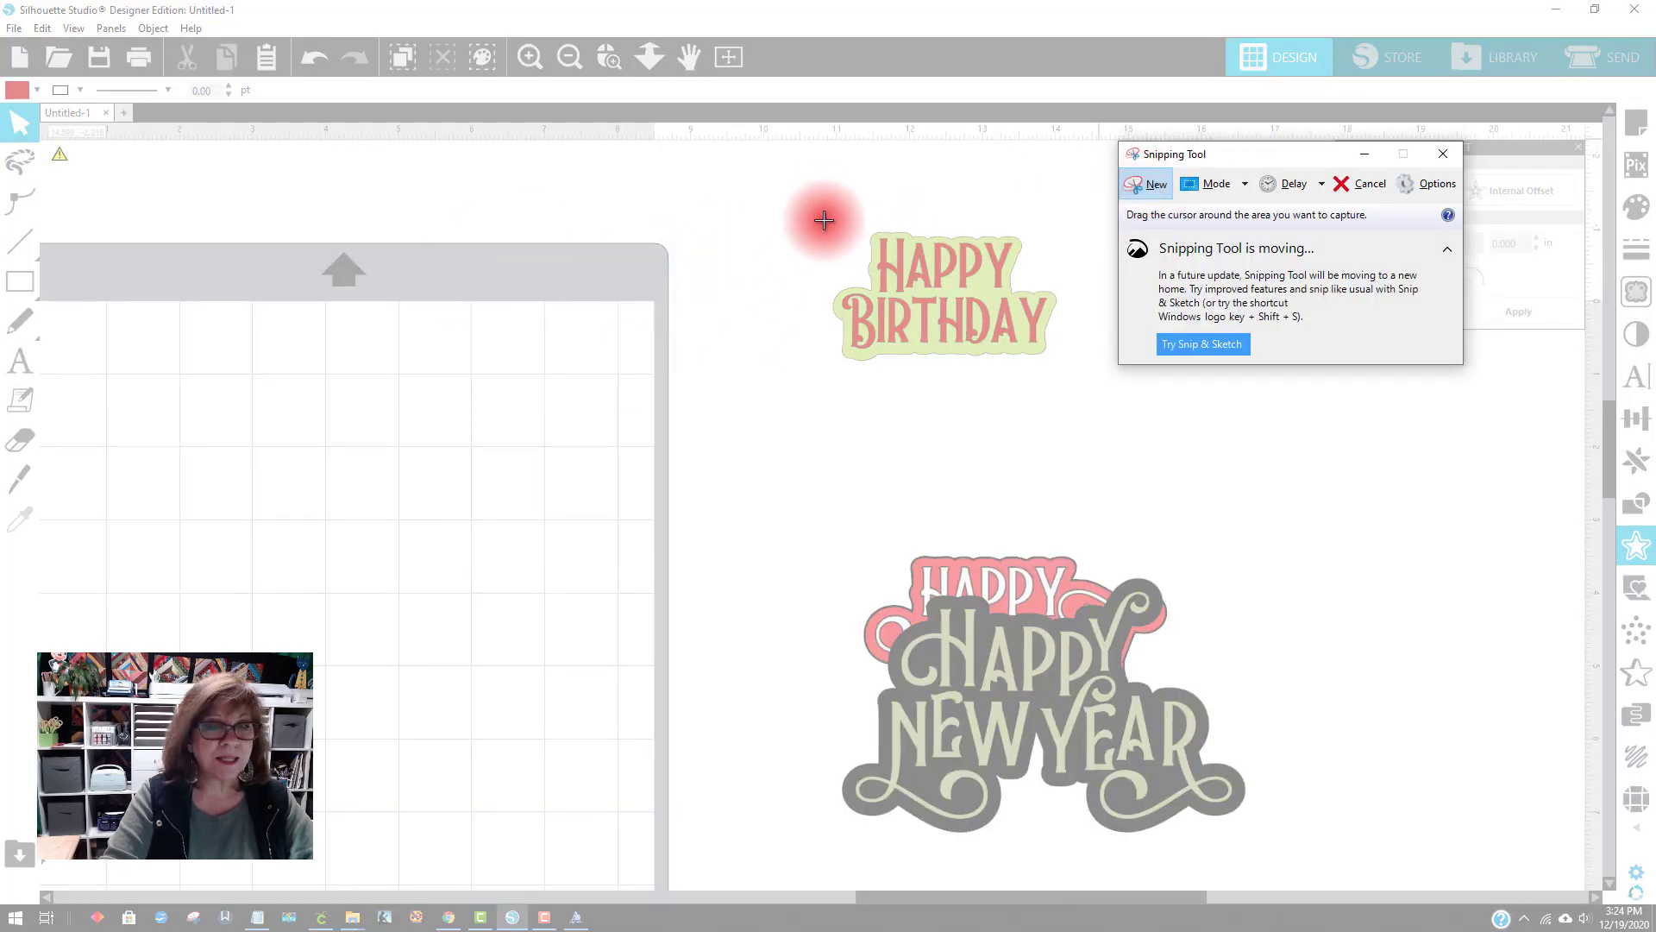
pyautogui.moveTo(821, 210); pyautogui.dragTo(1078, 380)
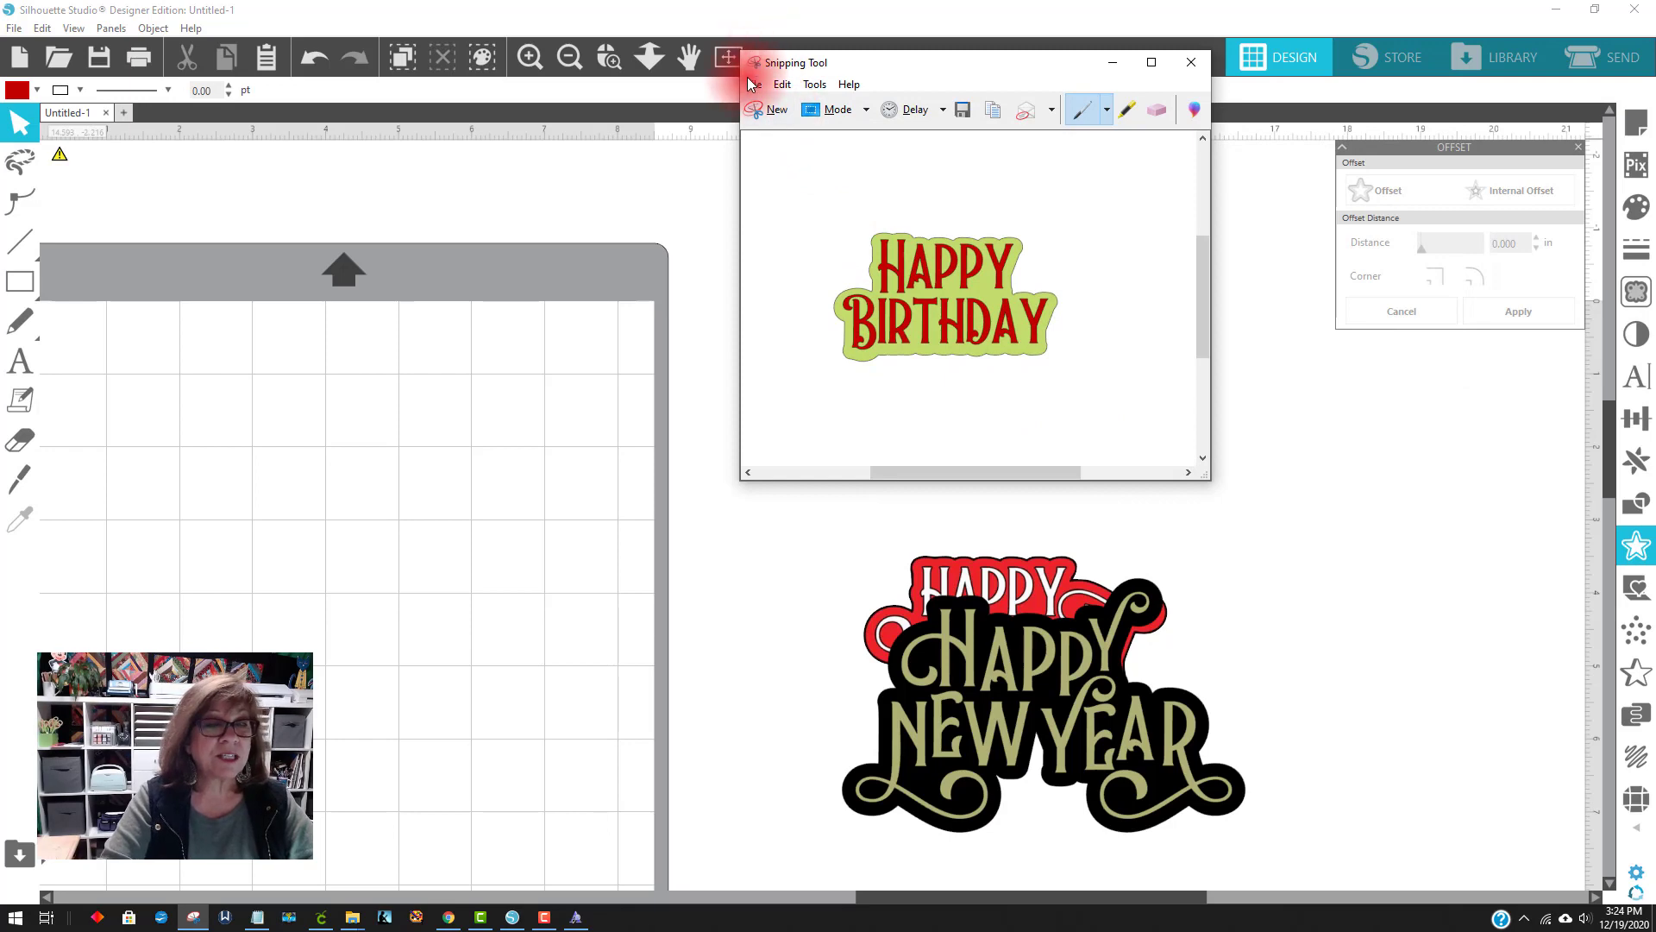
# Save the snip as a JPEG named "happybirthday for cricut" in the Downloads folder
pyautogui.click(756, 84)
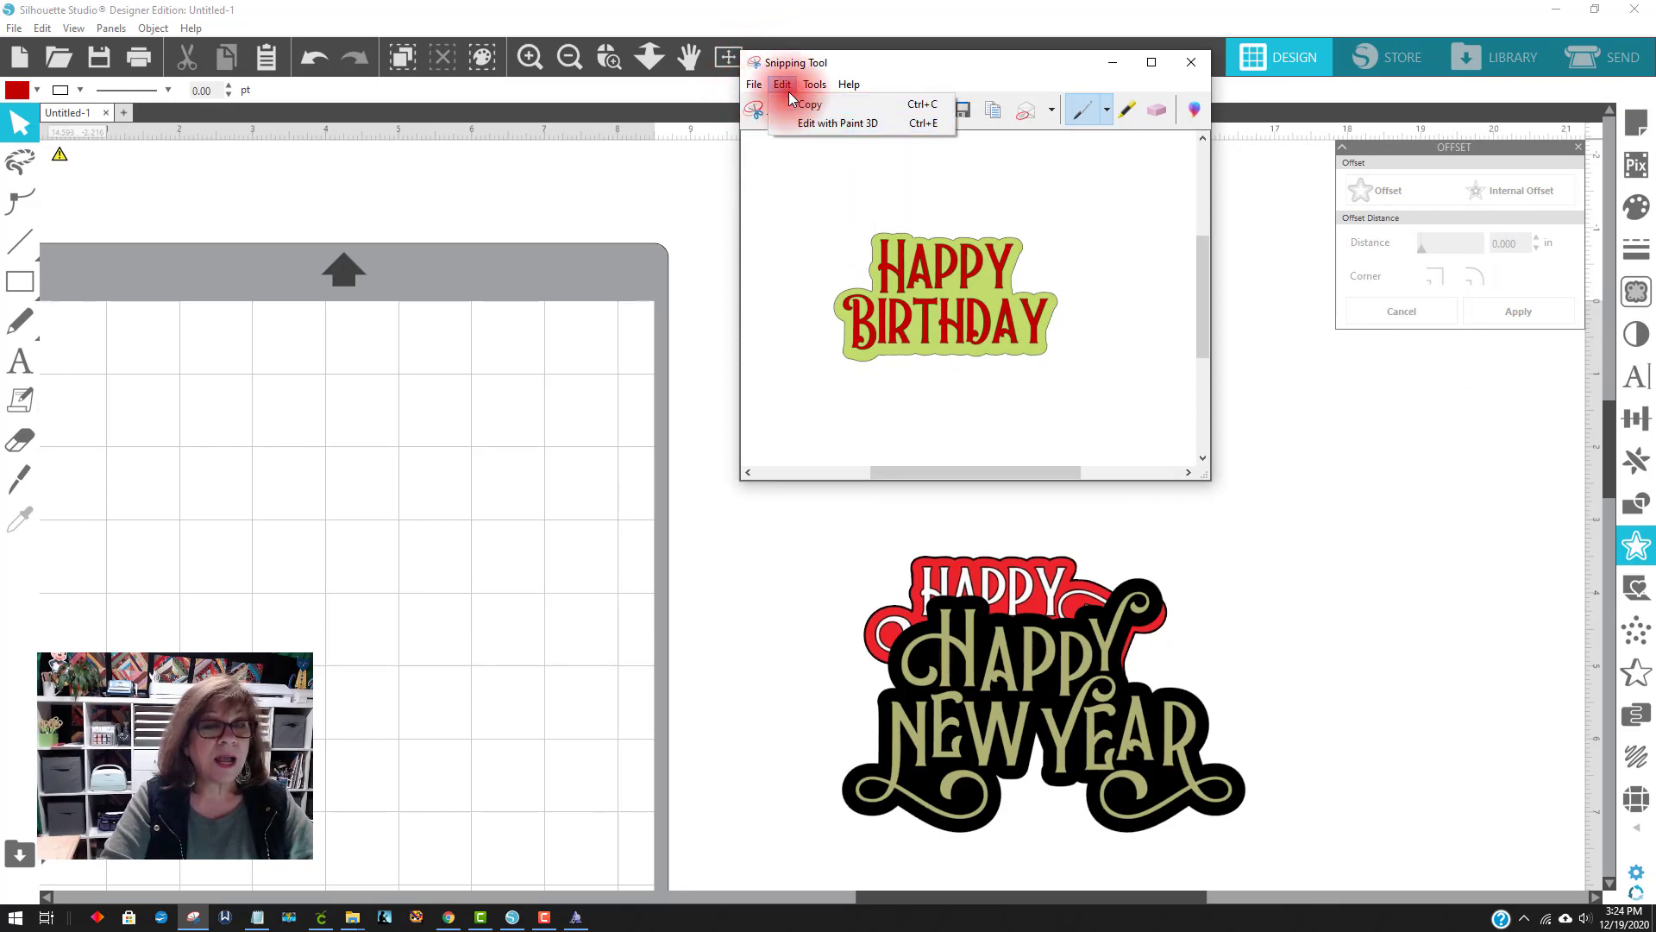
pyautogui.click(762, 136)
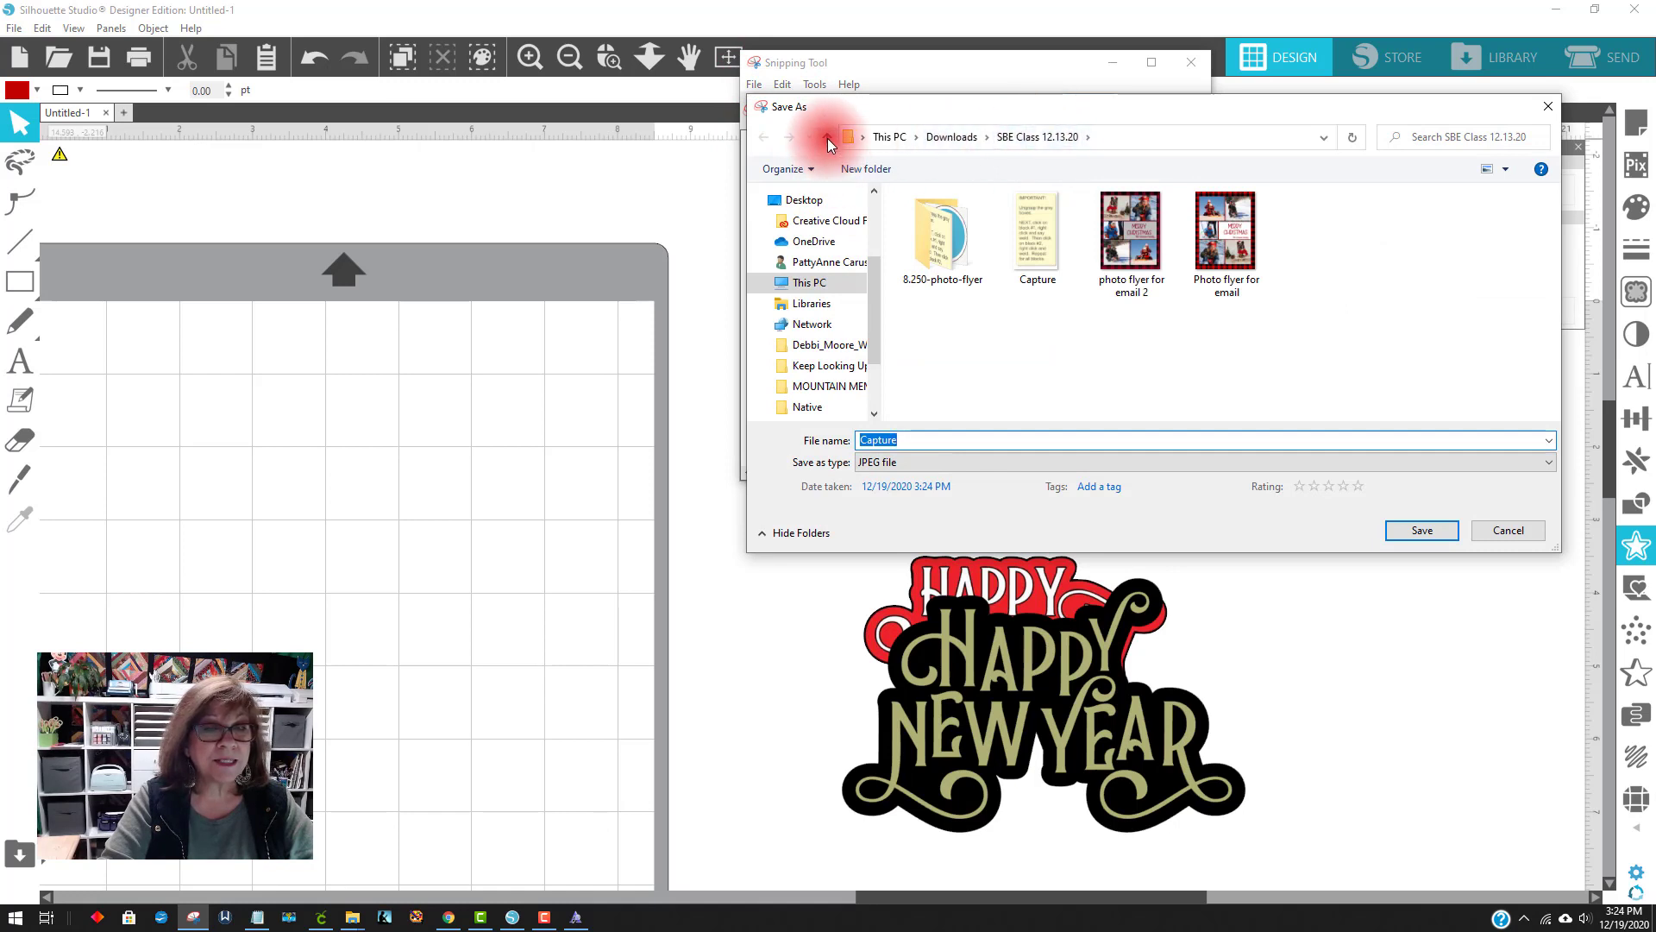
pyautogui.click(827, 138)
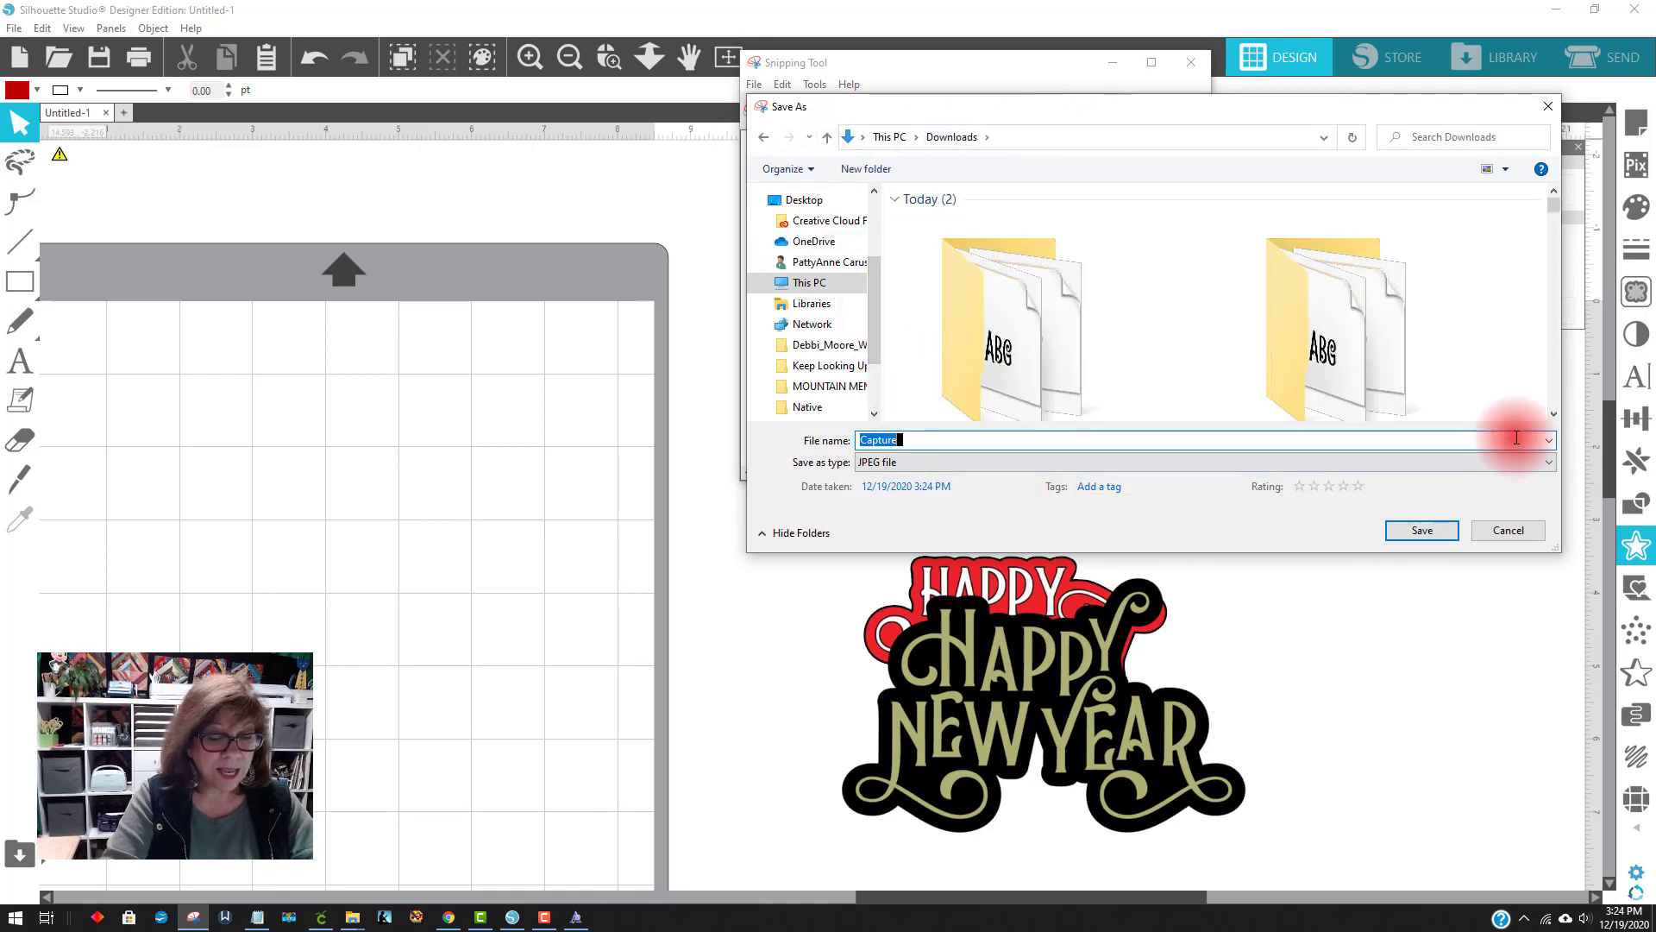
pyautogui.write('happy')
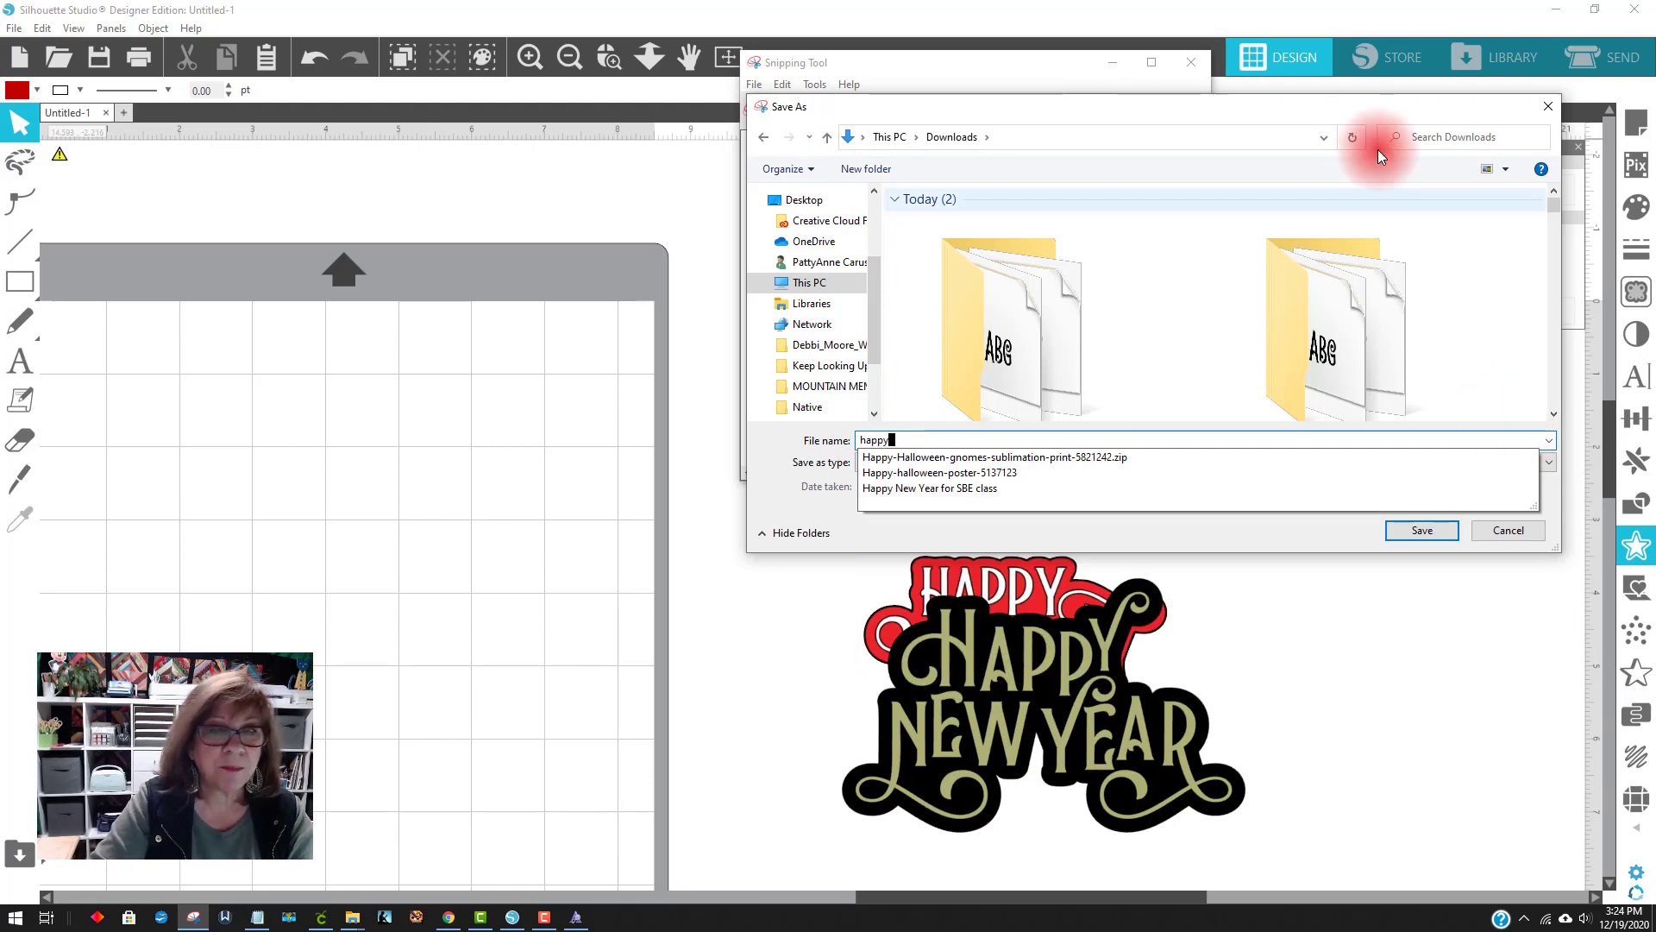
pyautogui.moveTo(1183, 107); pyautogui.dragTo(1084, 141)
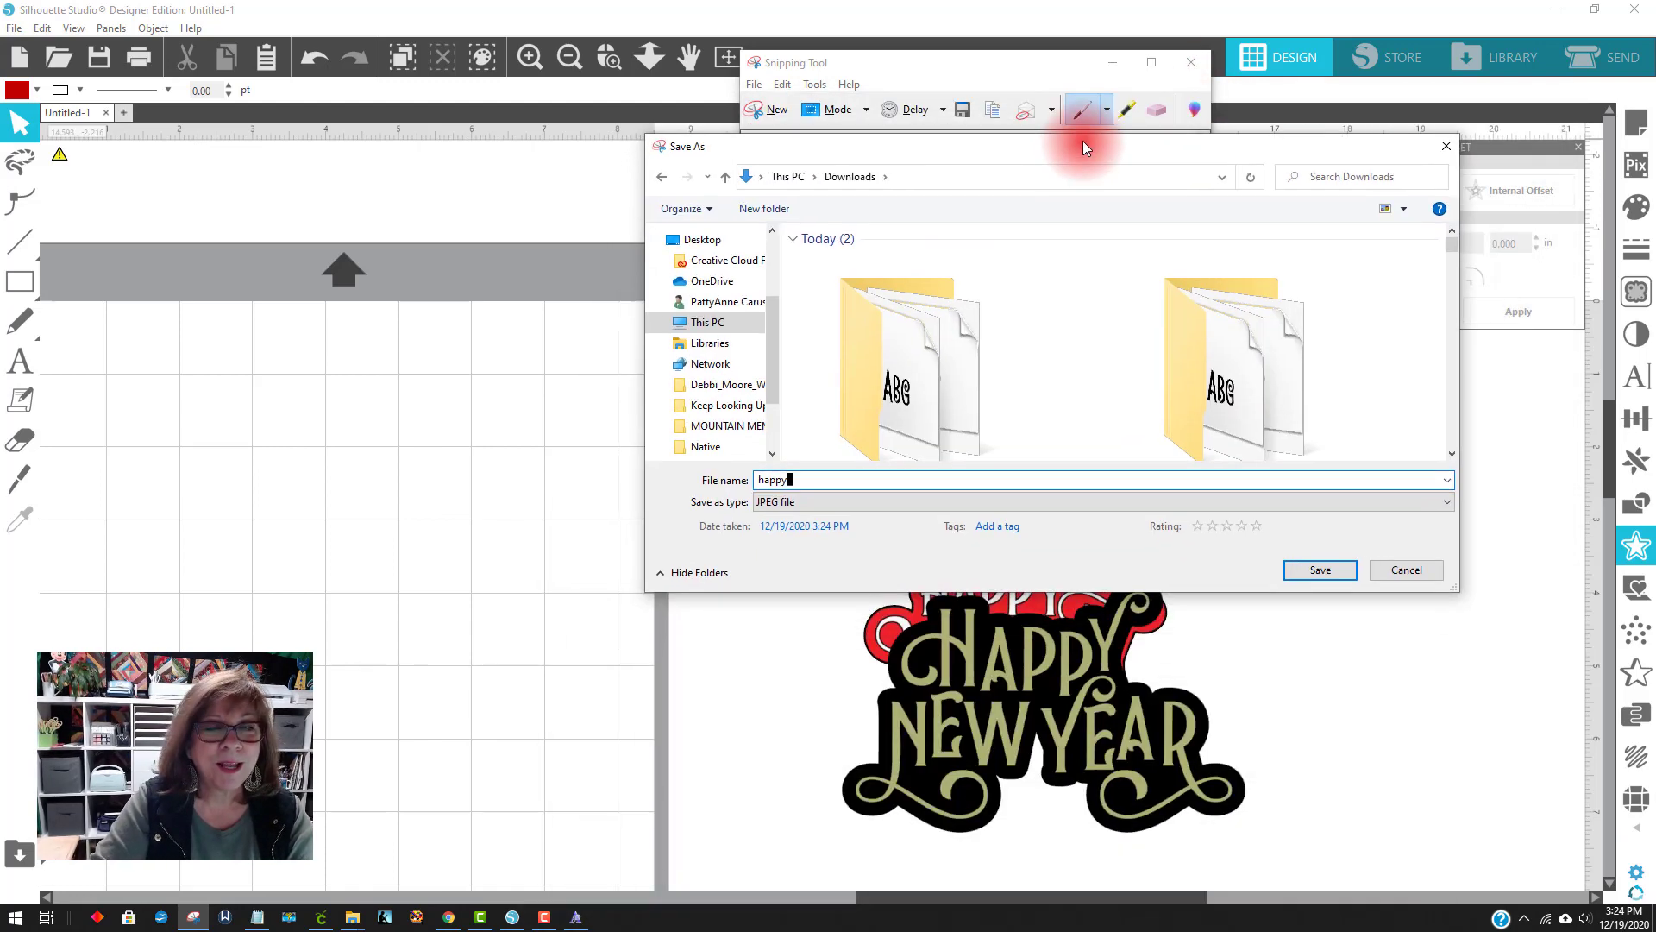
pyautogui.write('ybirthday for cricut')
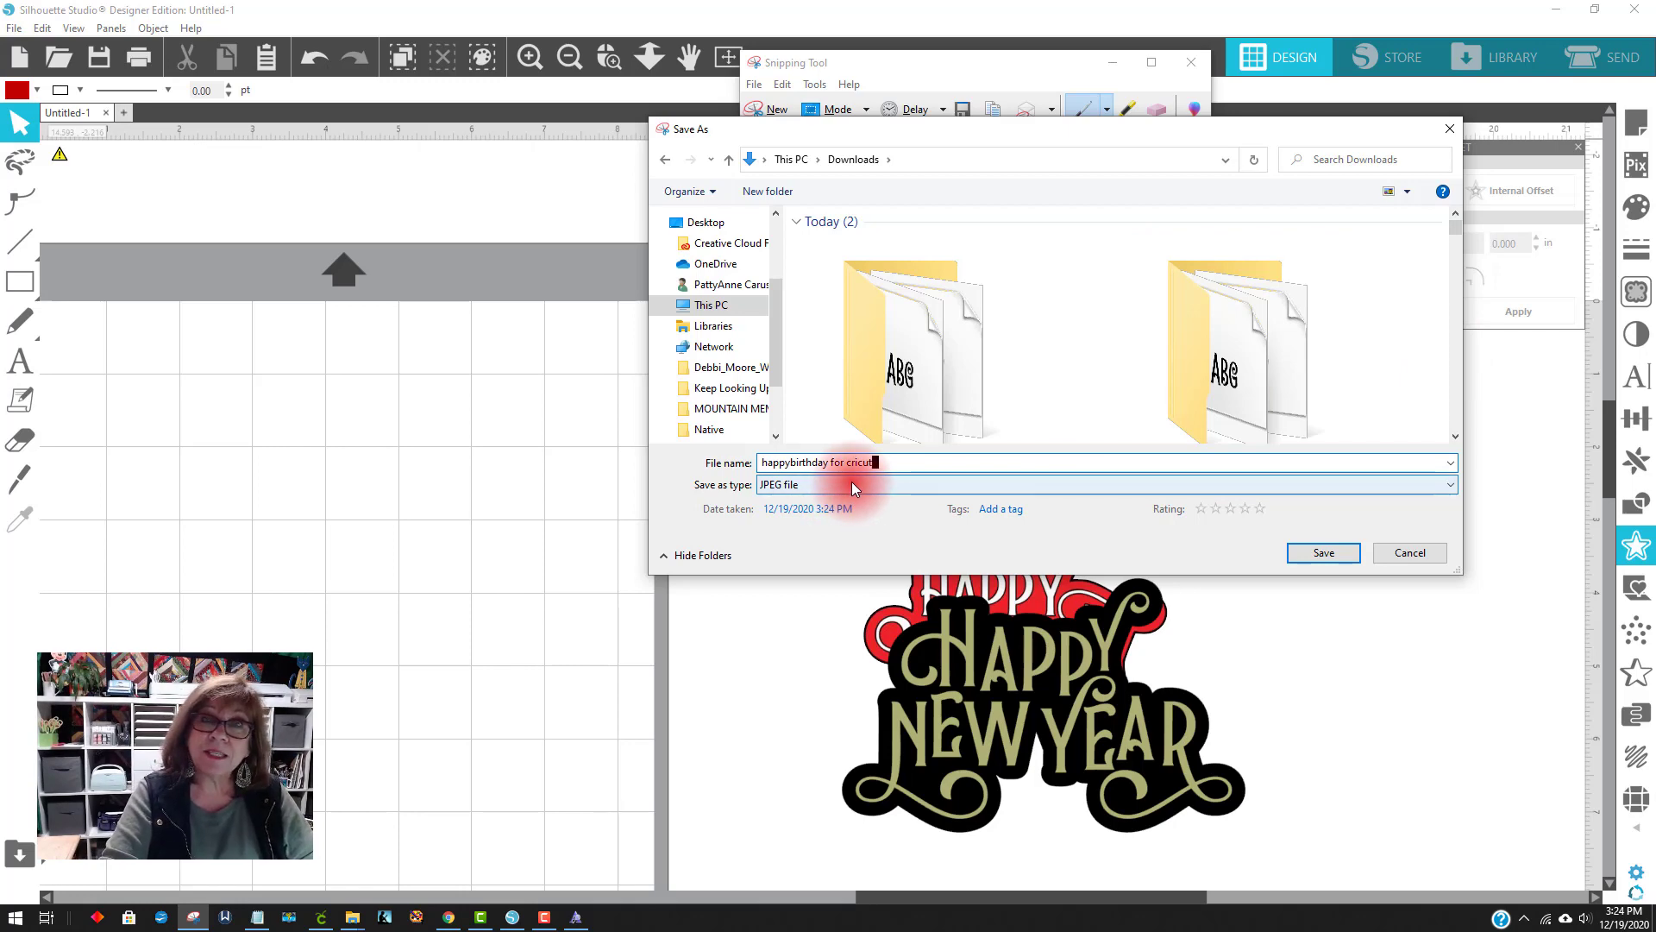
pyautogui.click(1329, 554)
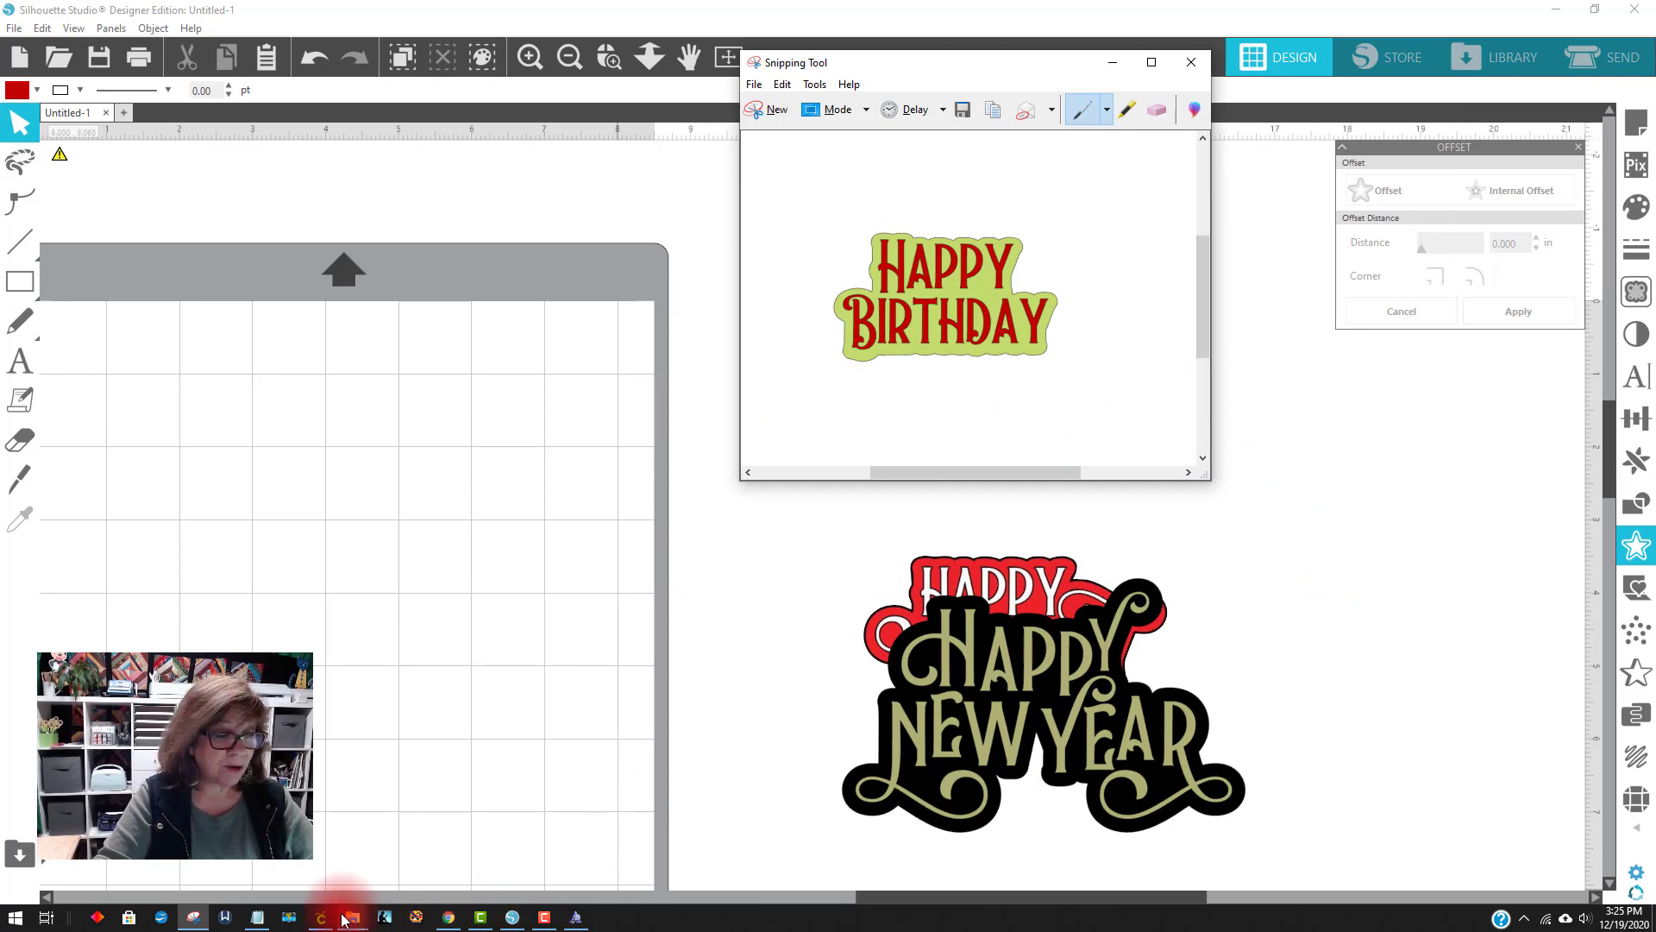
# Switch to Cricut Design Space and upload the image "happybirthday for cricut" from the Downloads folder
pyautogui.click(323, 918)
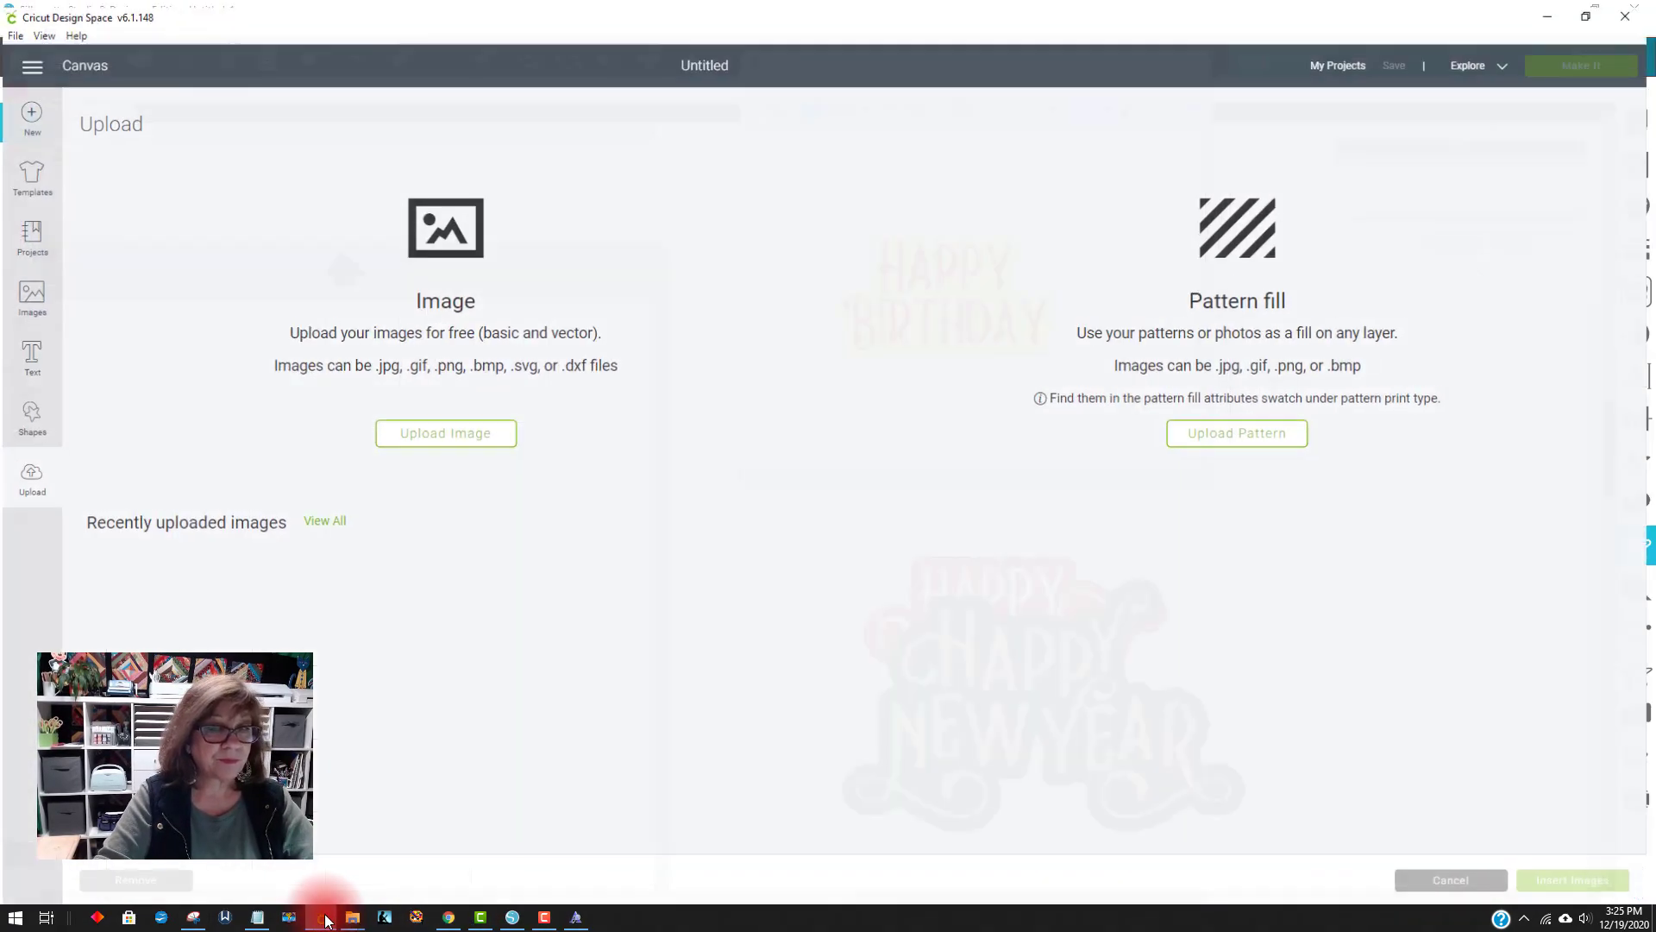
pyautogui.click(452, 431)
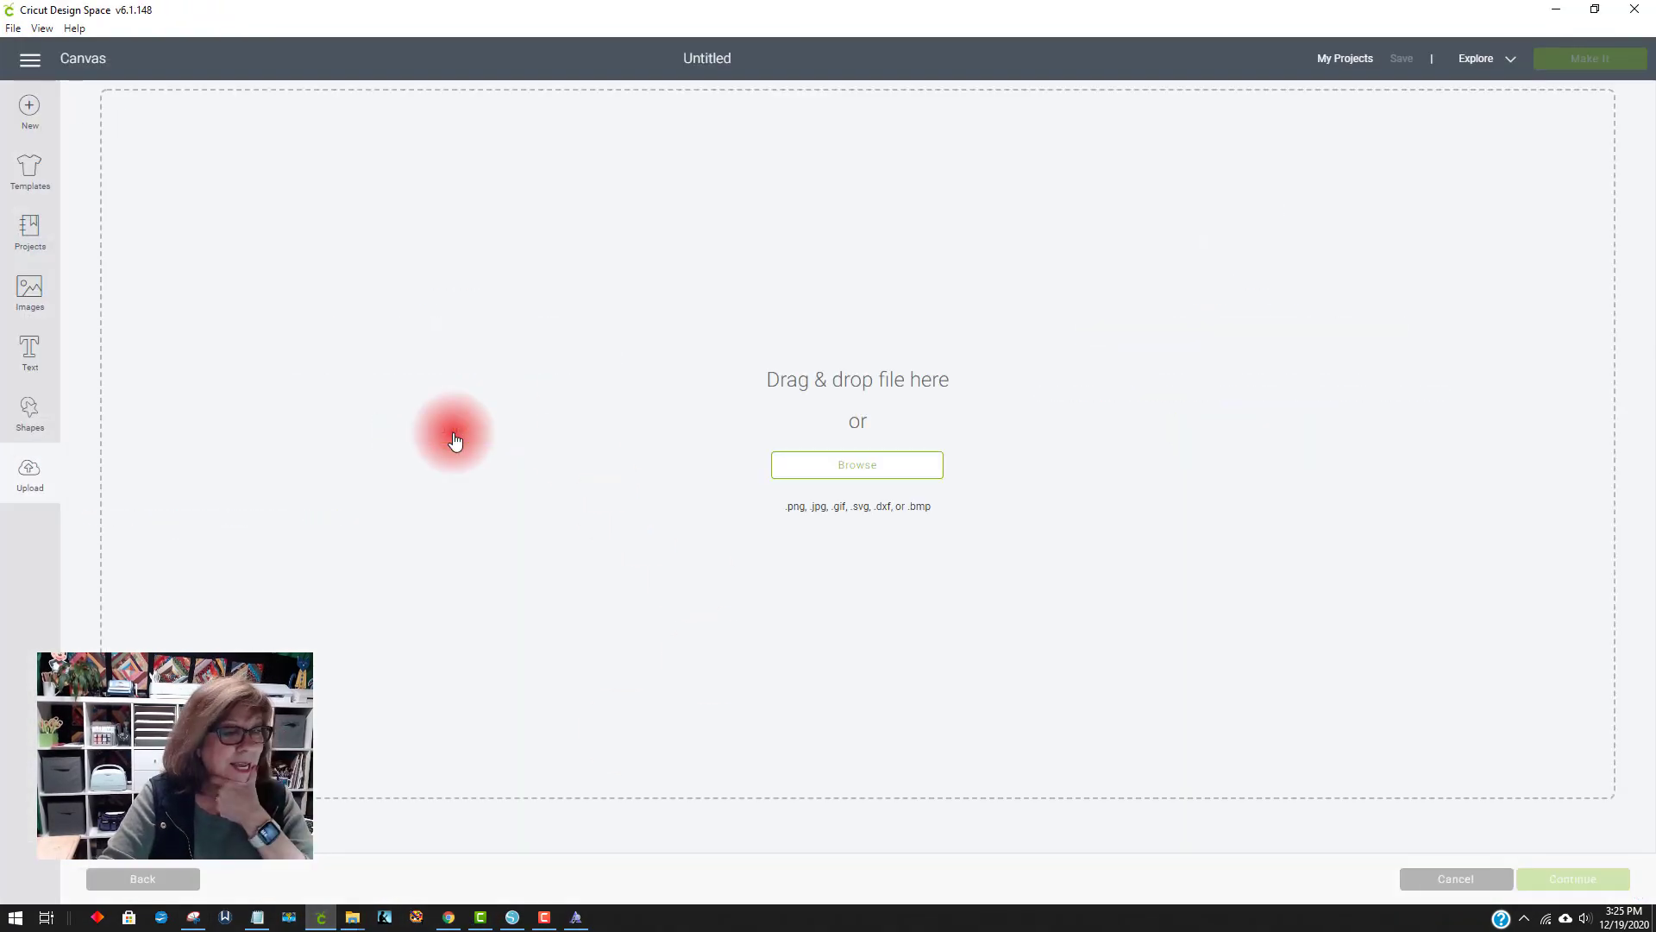
pyautogui.click(900, 475)
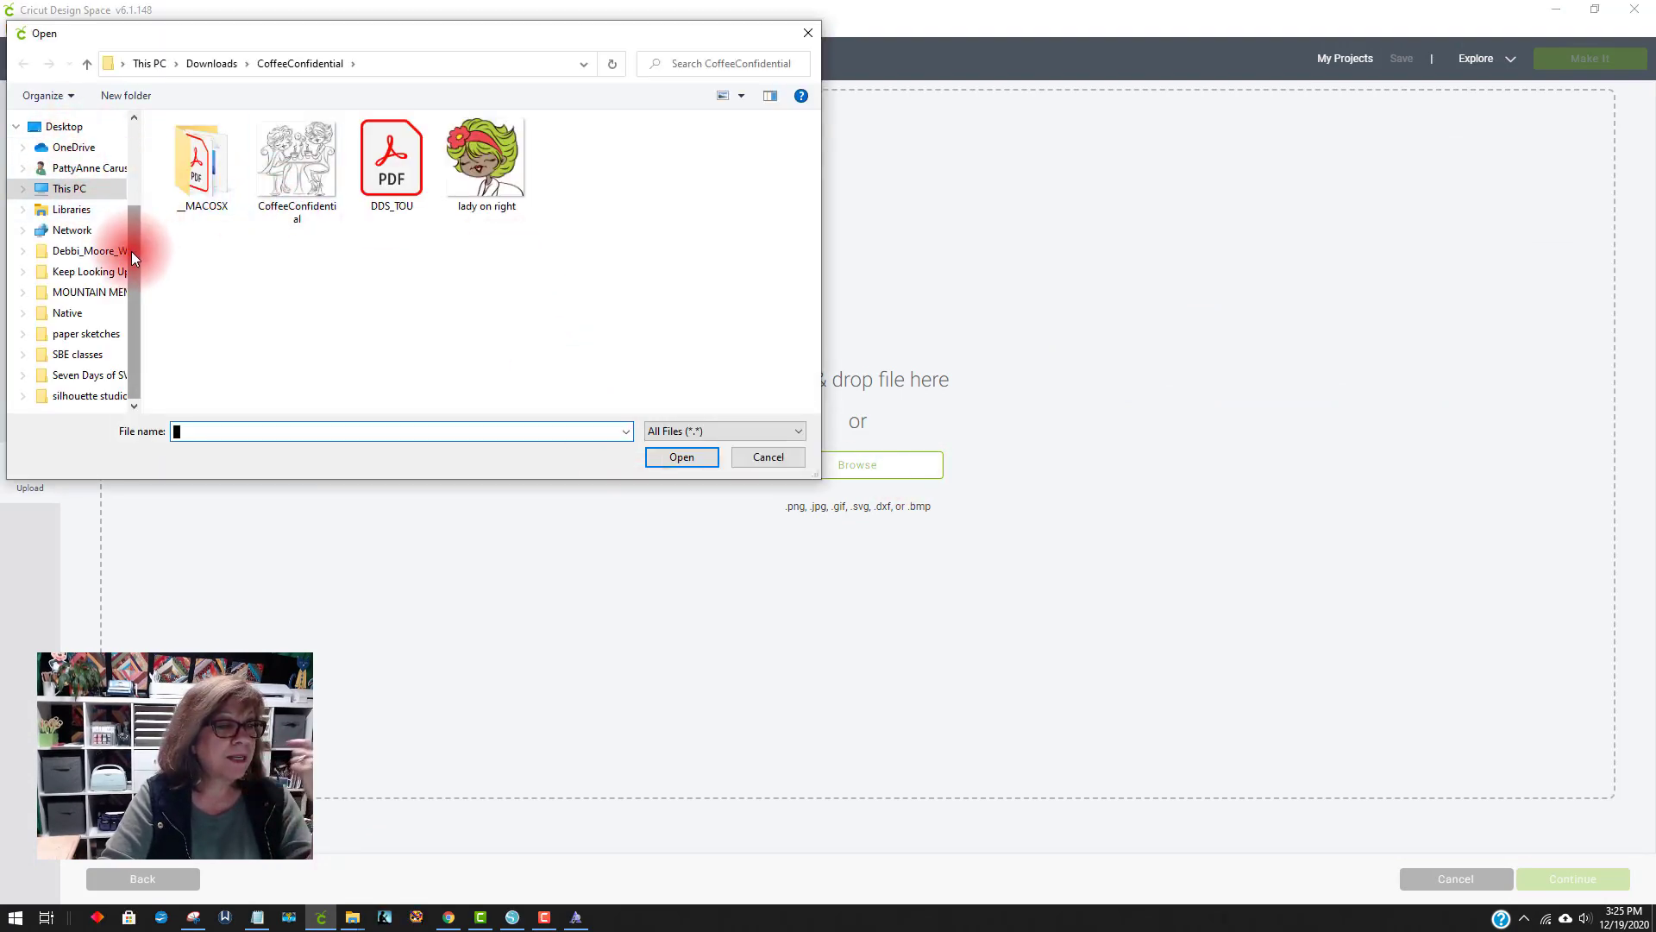
pyautogui.scroll(2, 74, 137)
pyautogui.click(78, 167)
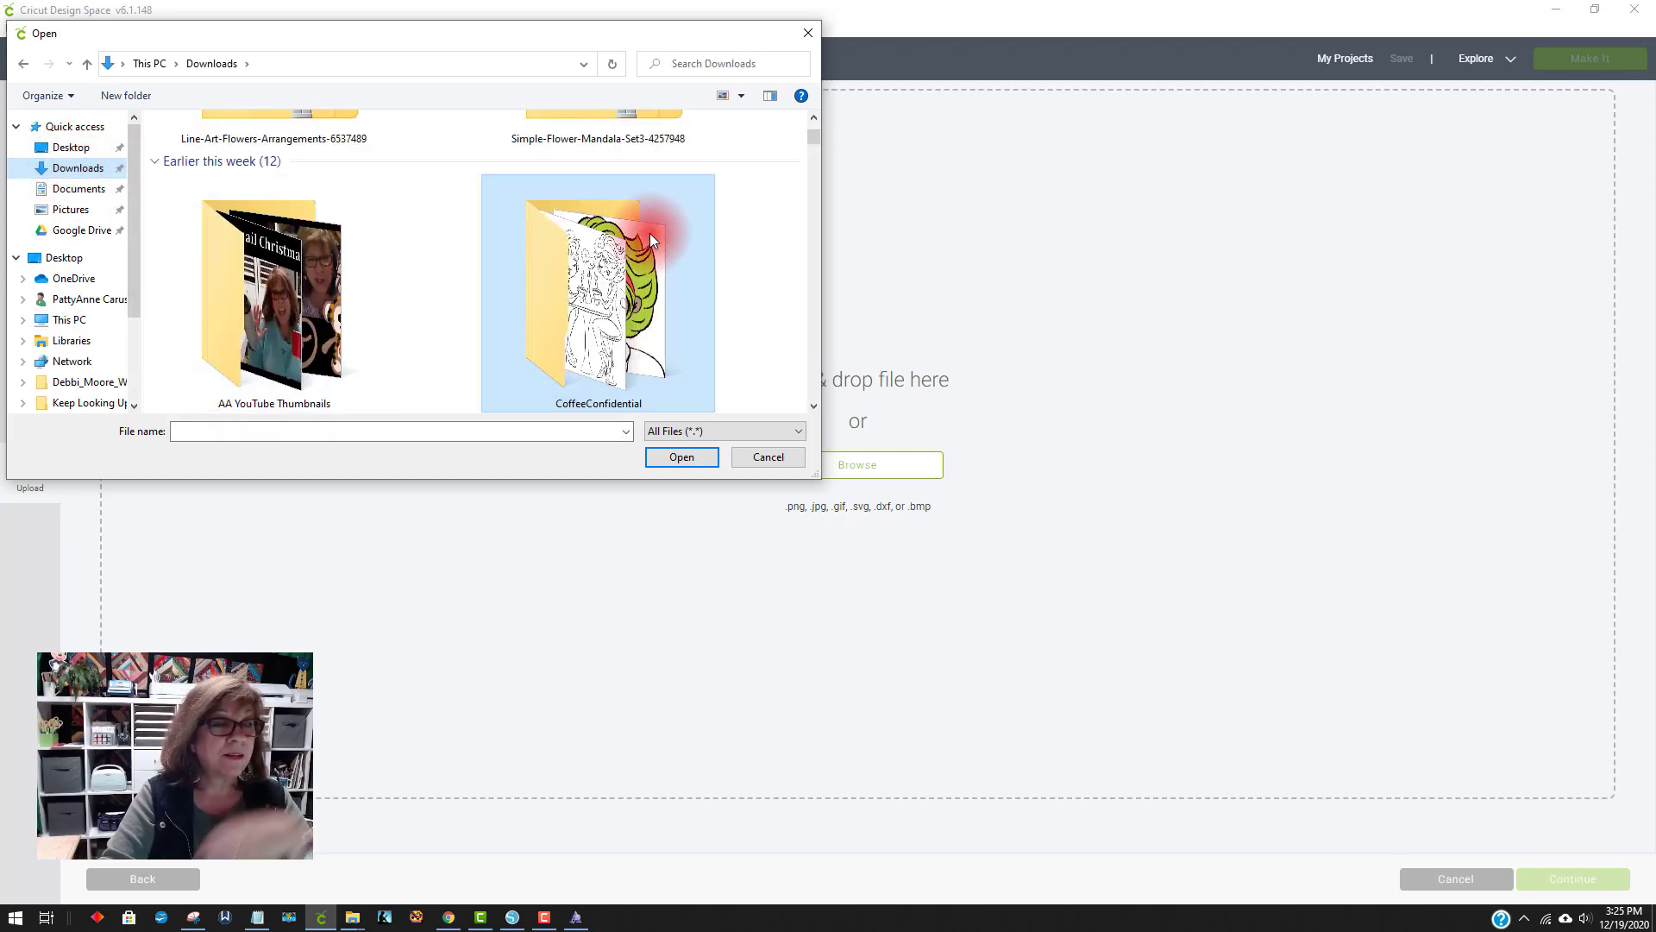
pyautogui.scroll(5, 789, 269)
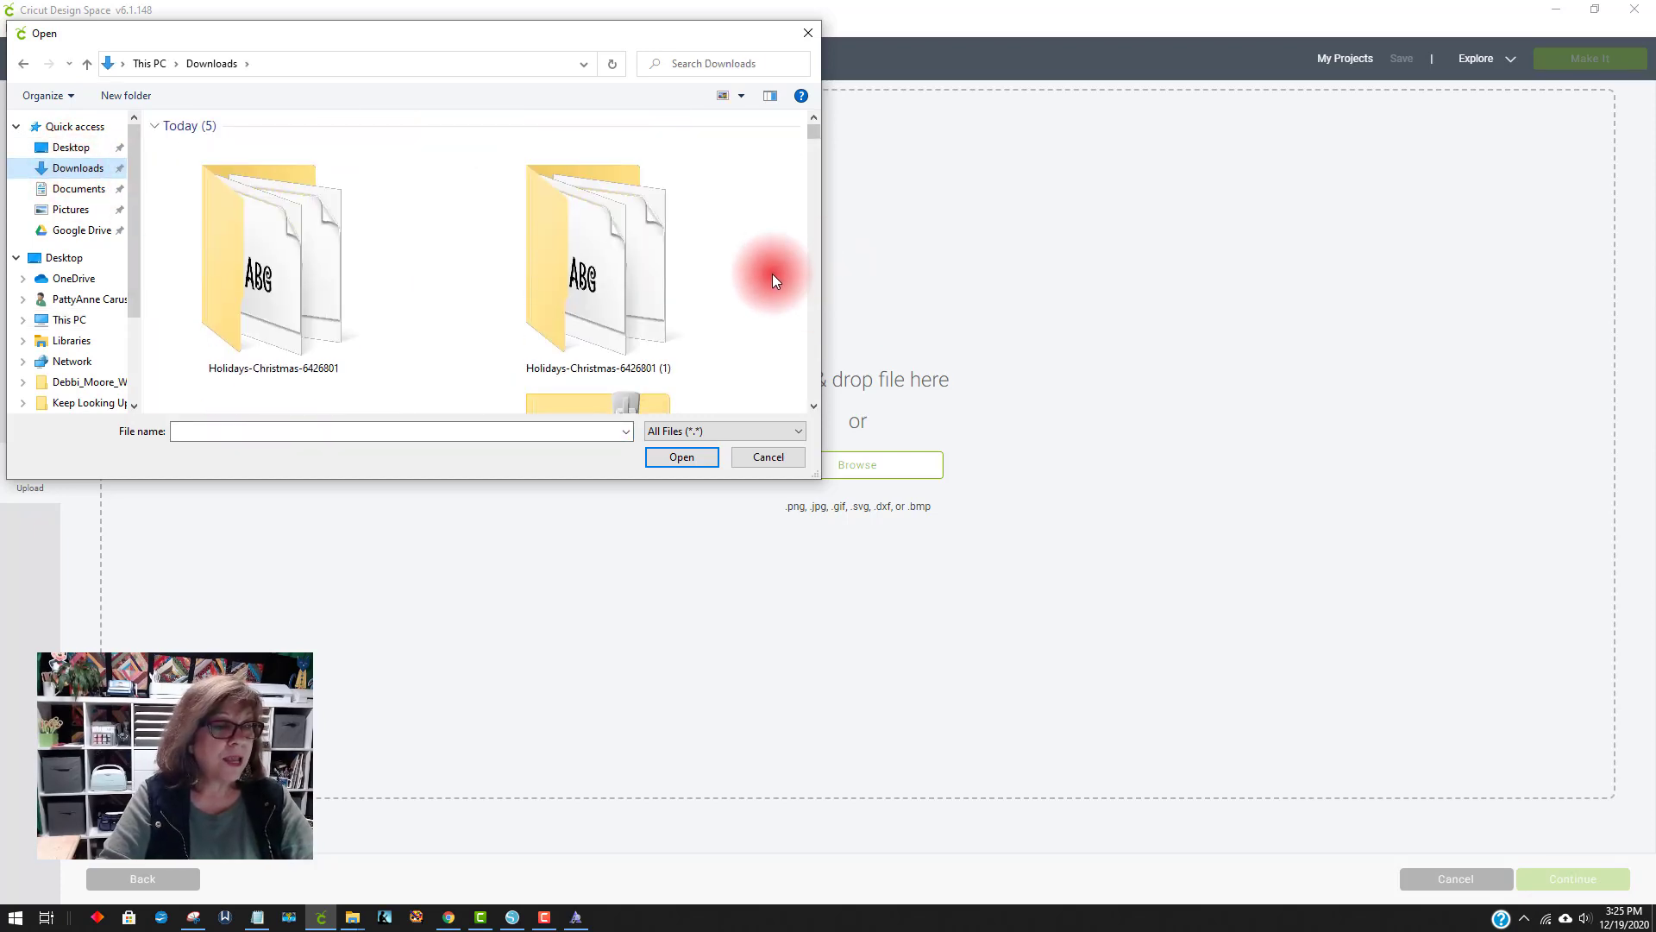
pyautogui.moveTo(815, 124); pyautogui.dragTo(815, 133)
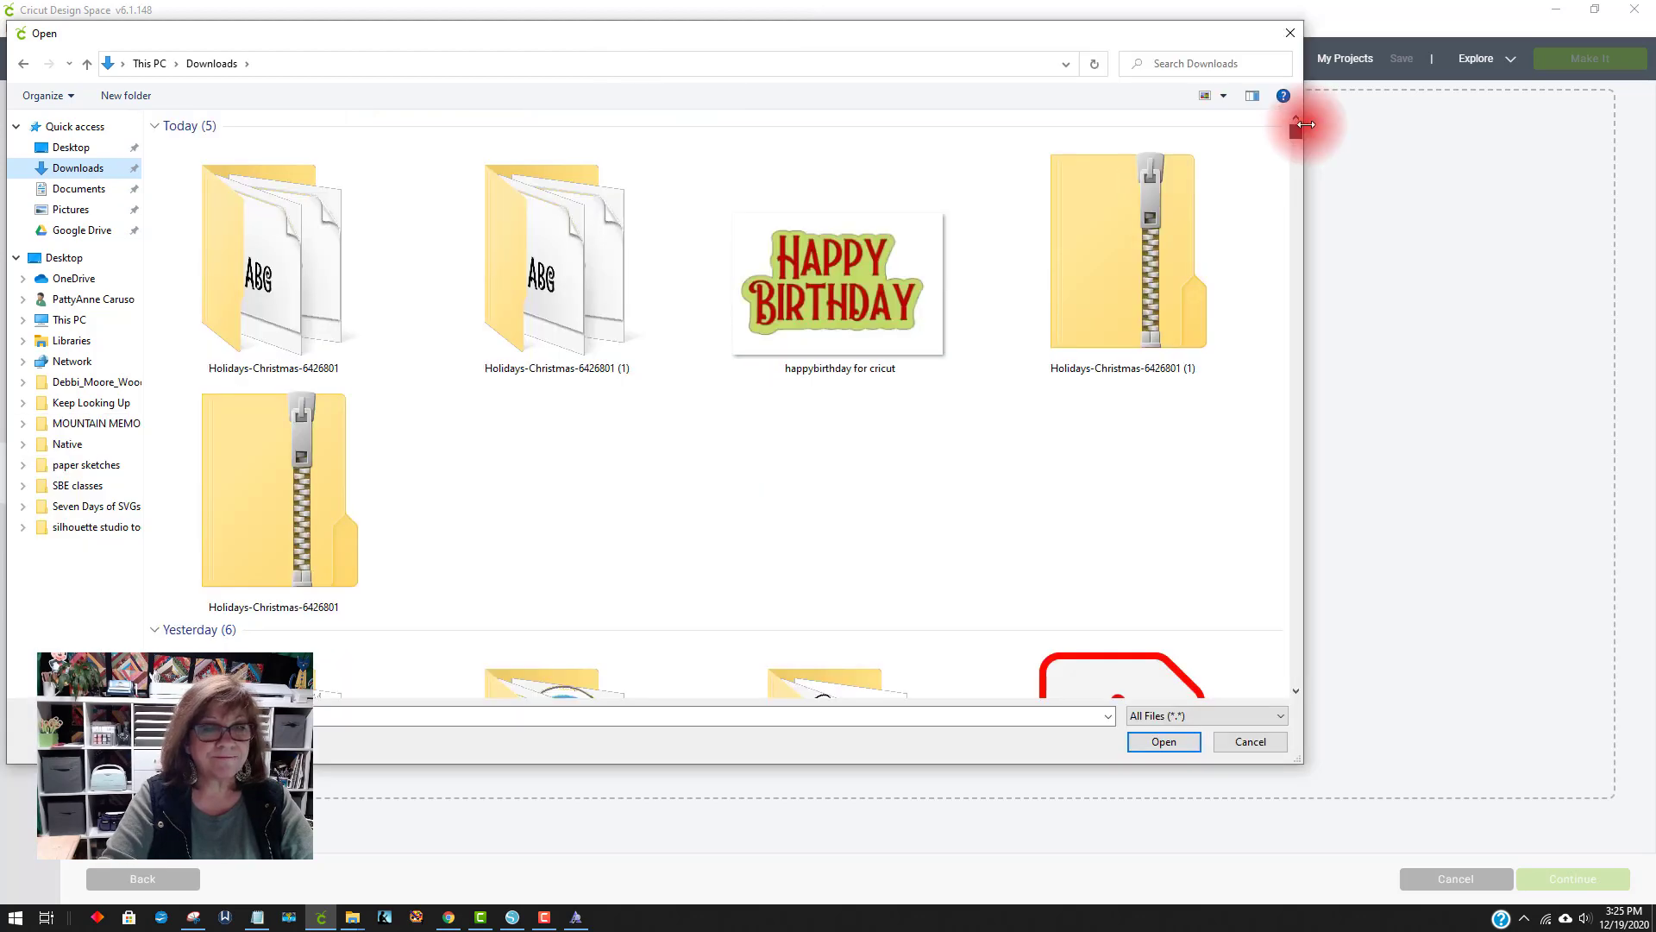
pyautogui.doubleClick(827, 303)
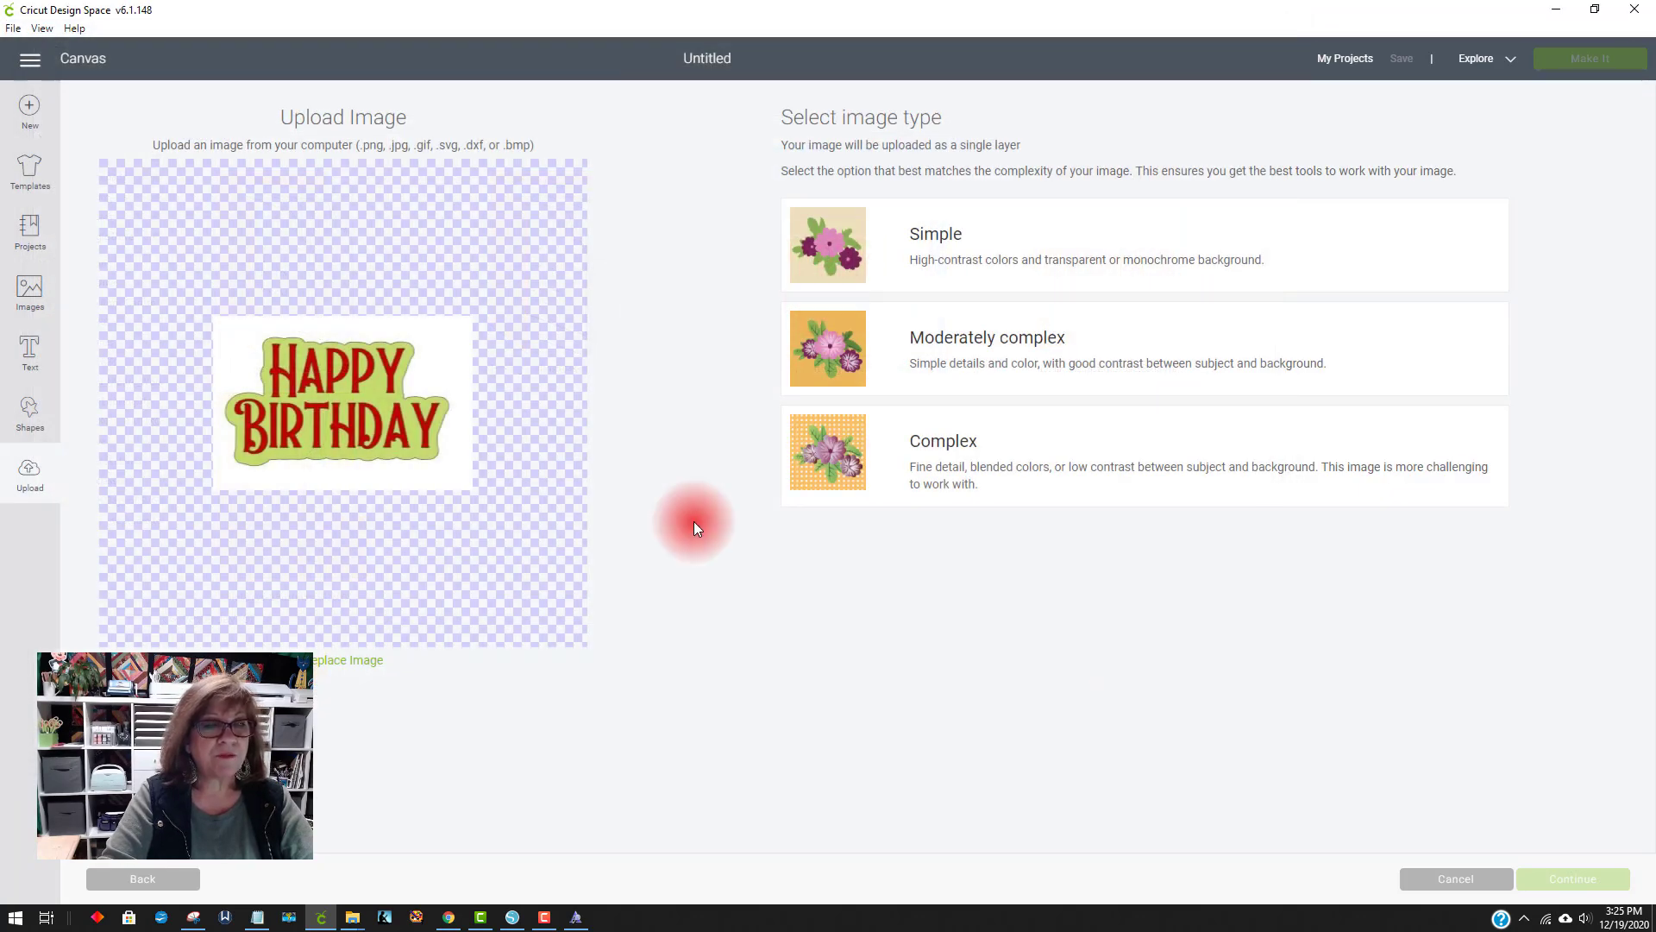
# Set the uploaded image's type to Complex and erase the white background around the Happy Birthday design
pyautogui.click(955, 444)
pyautogui.click(1570, 878)
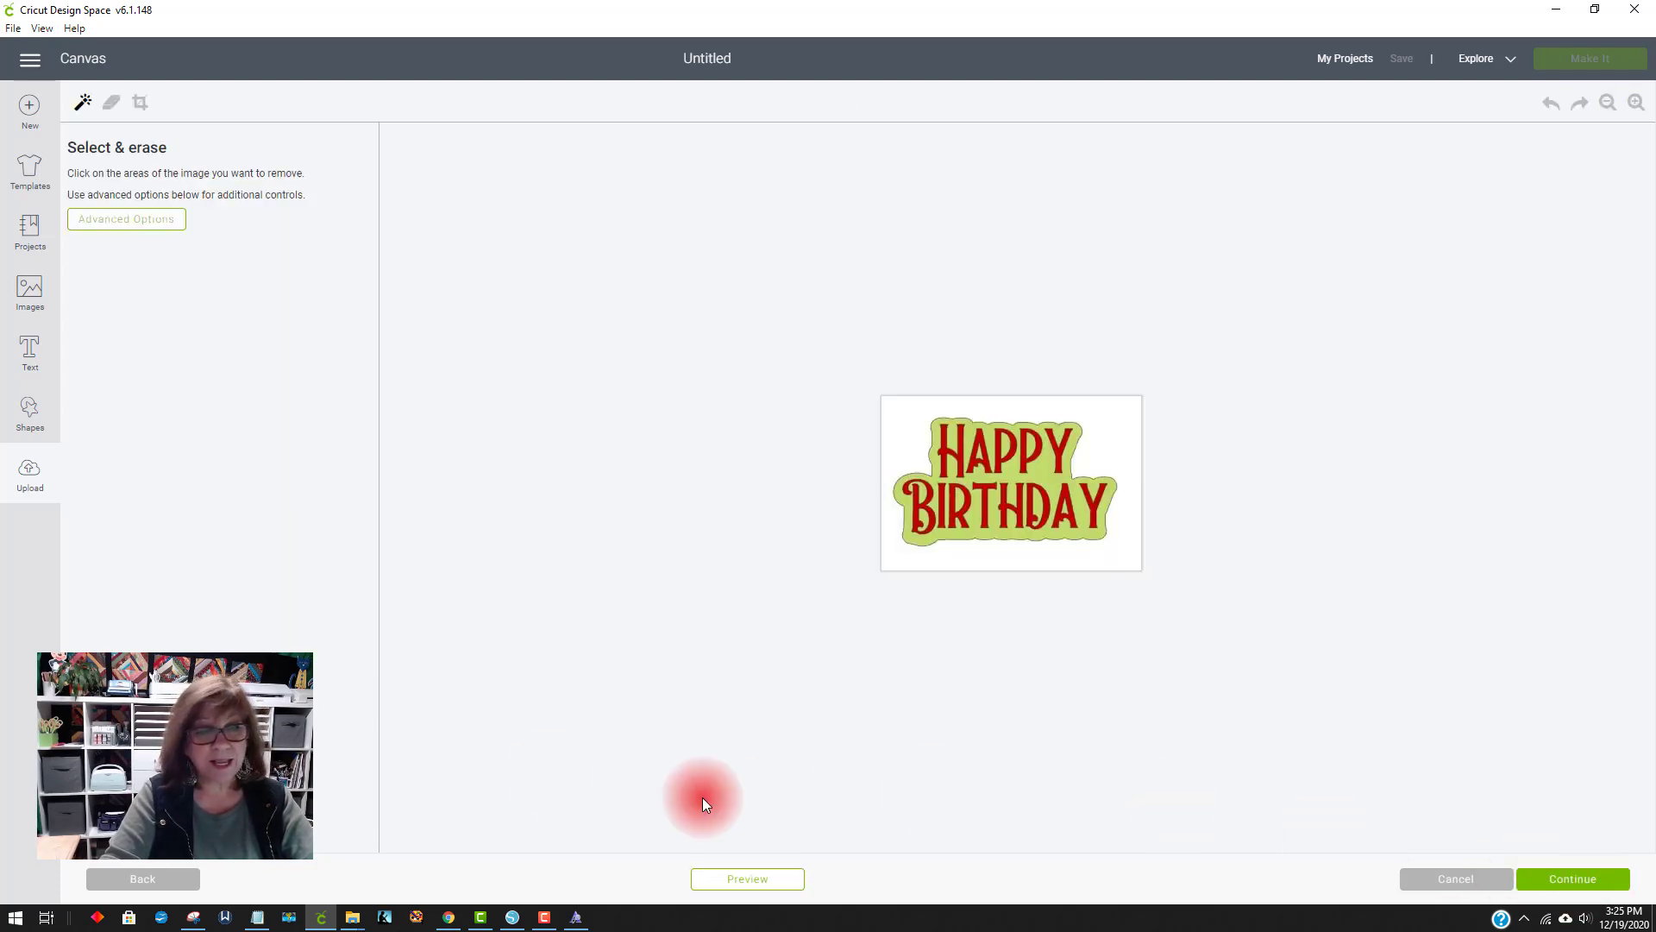
pyautogui.click(887, 442)
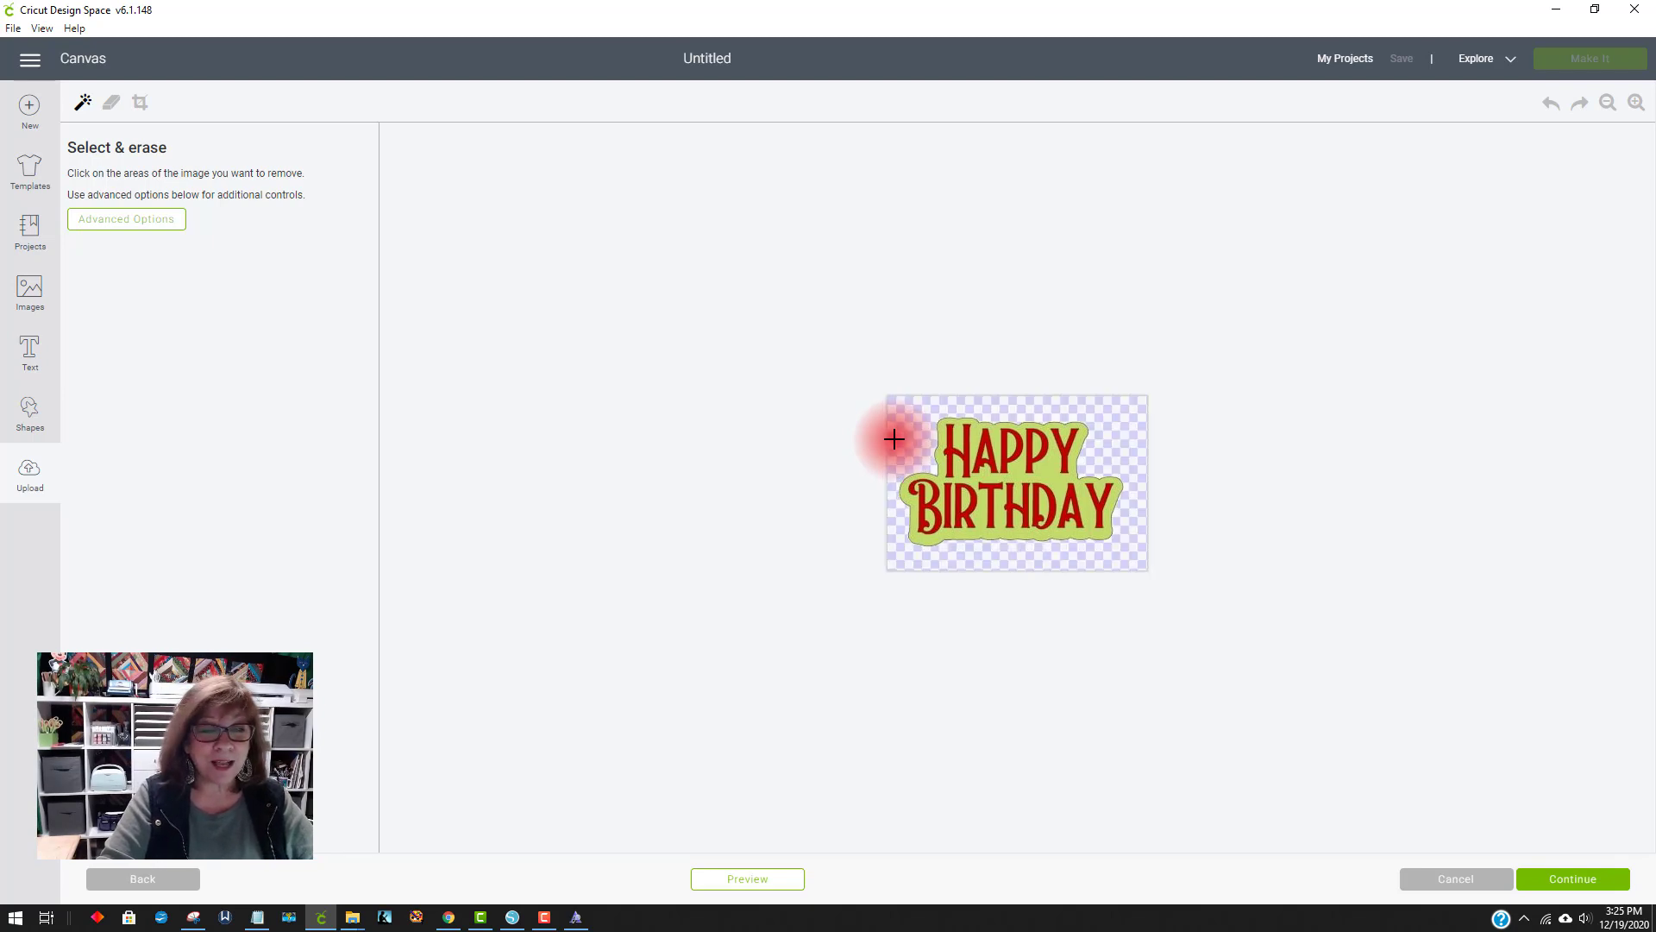
# Try to save the cleaned image "happybirthday for cricut" as a Print Then Cut image, checking the network connection between attempts
pyautogui.click(1566, 873)
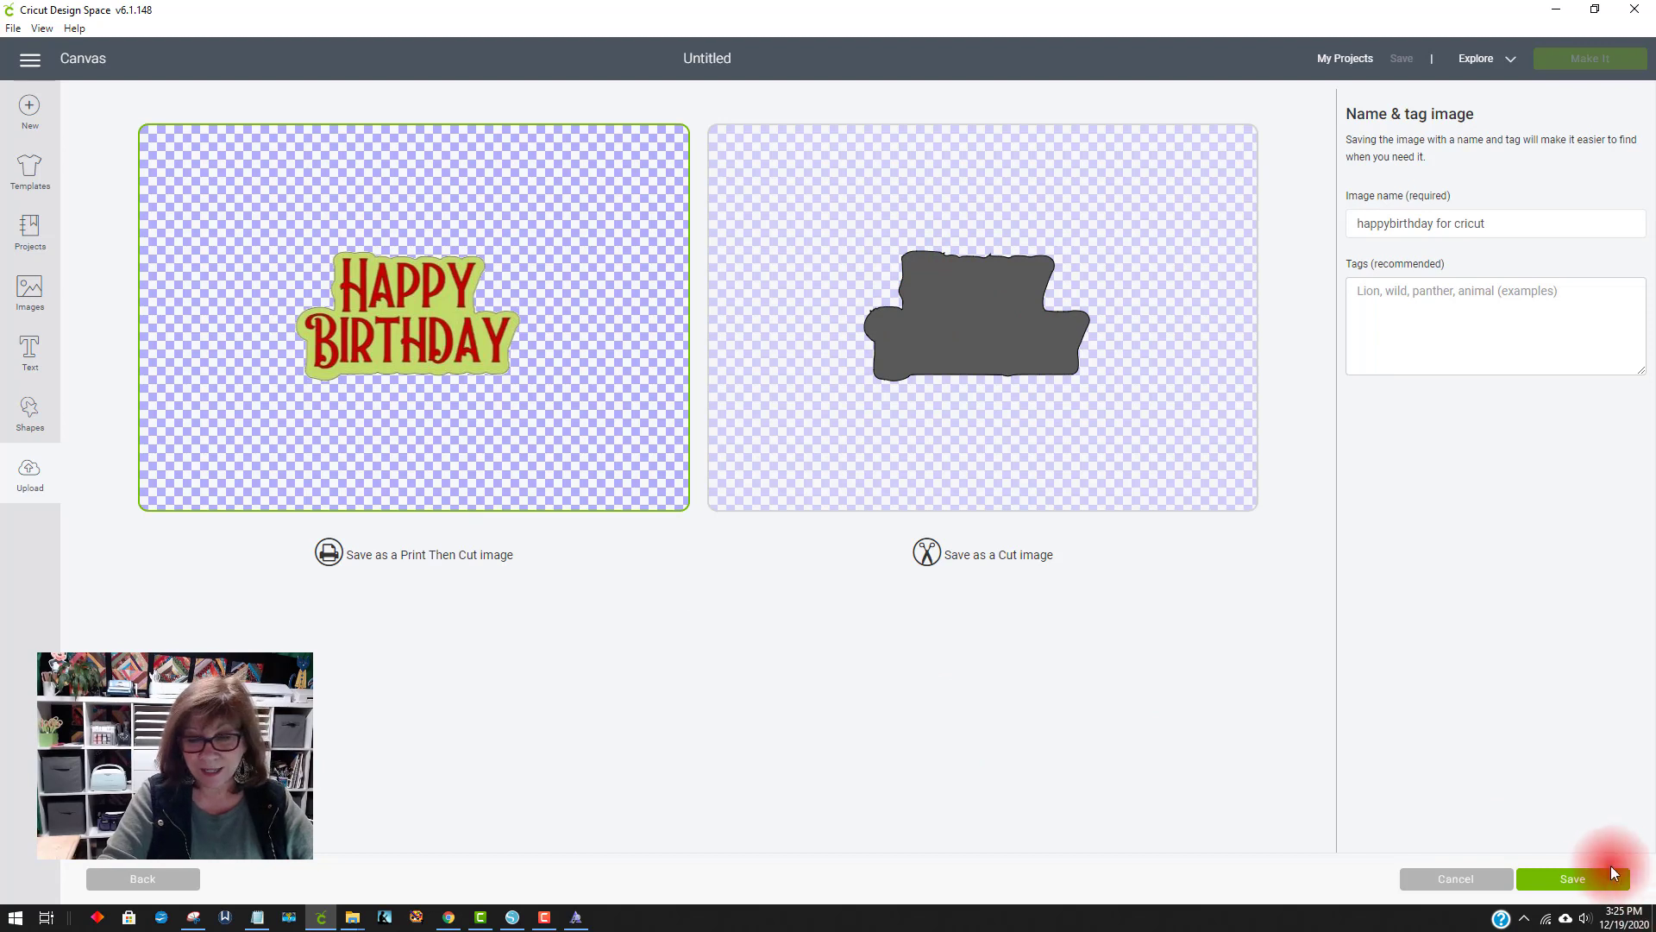
pyautogui.click(1583, 879)
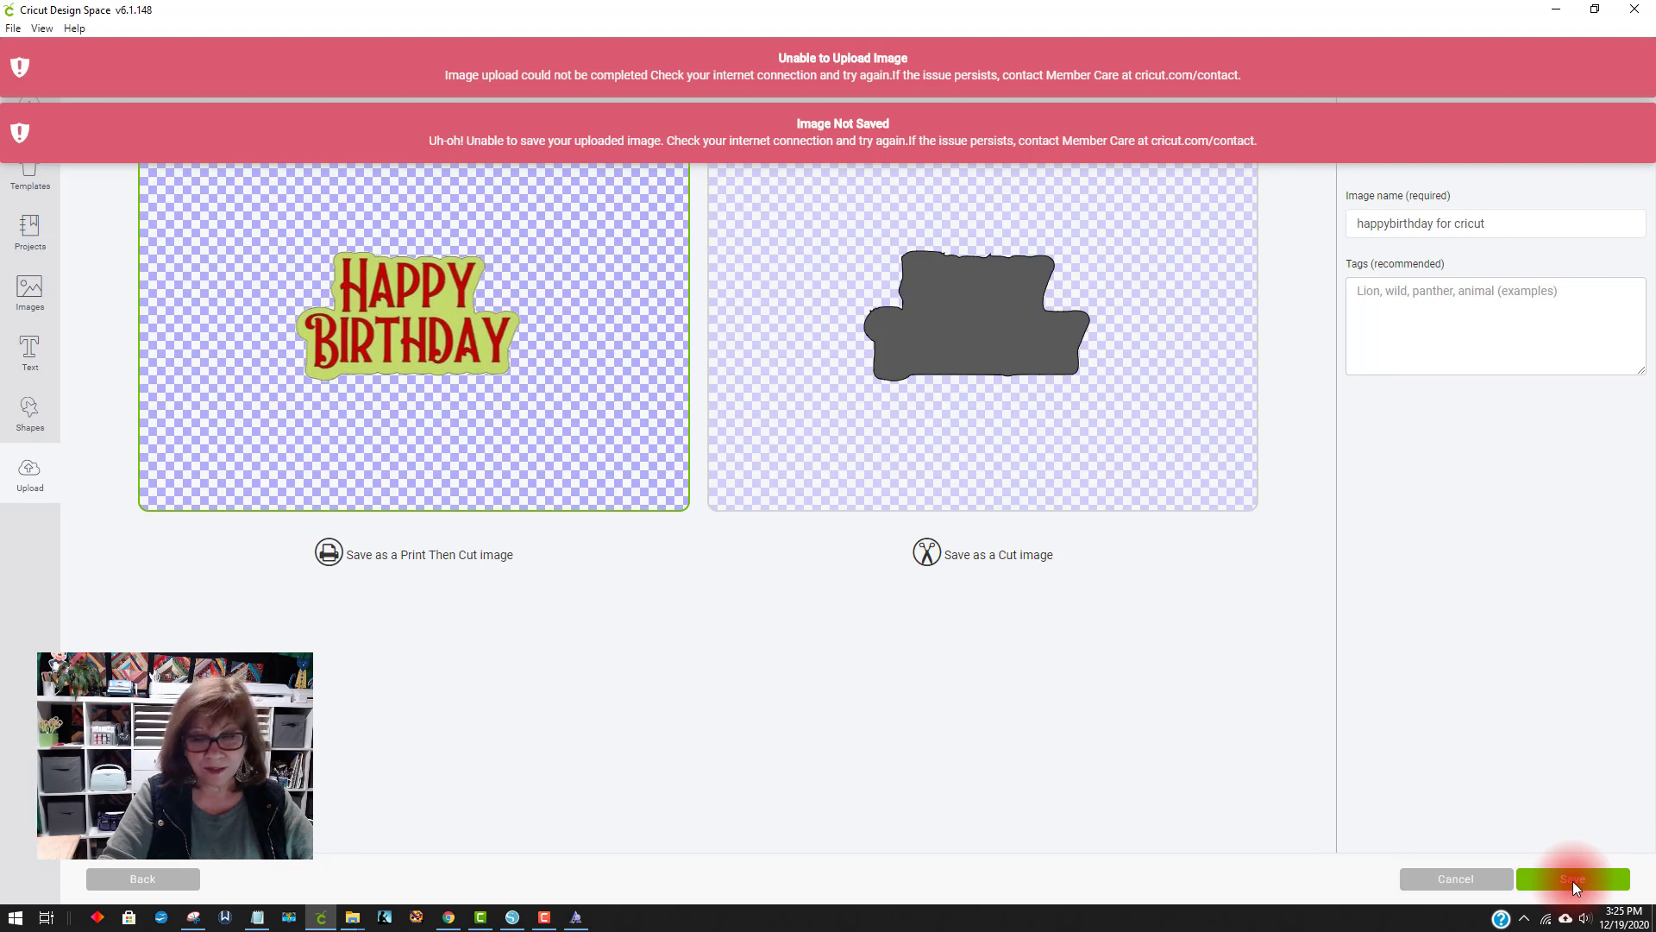
pyautogui.click(1550, 923)
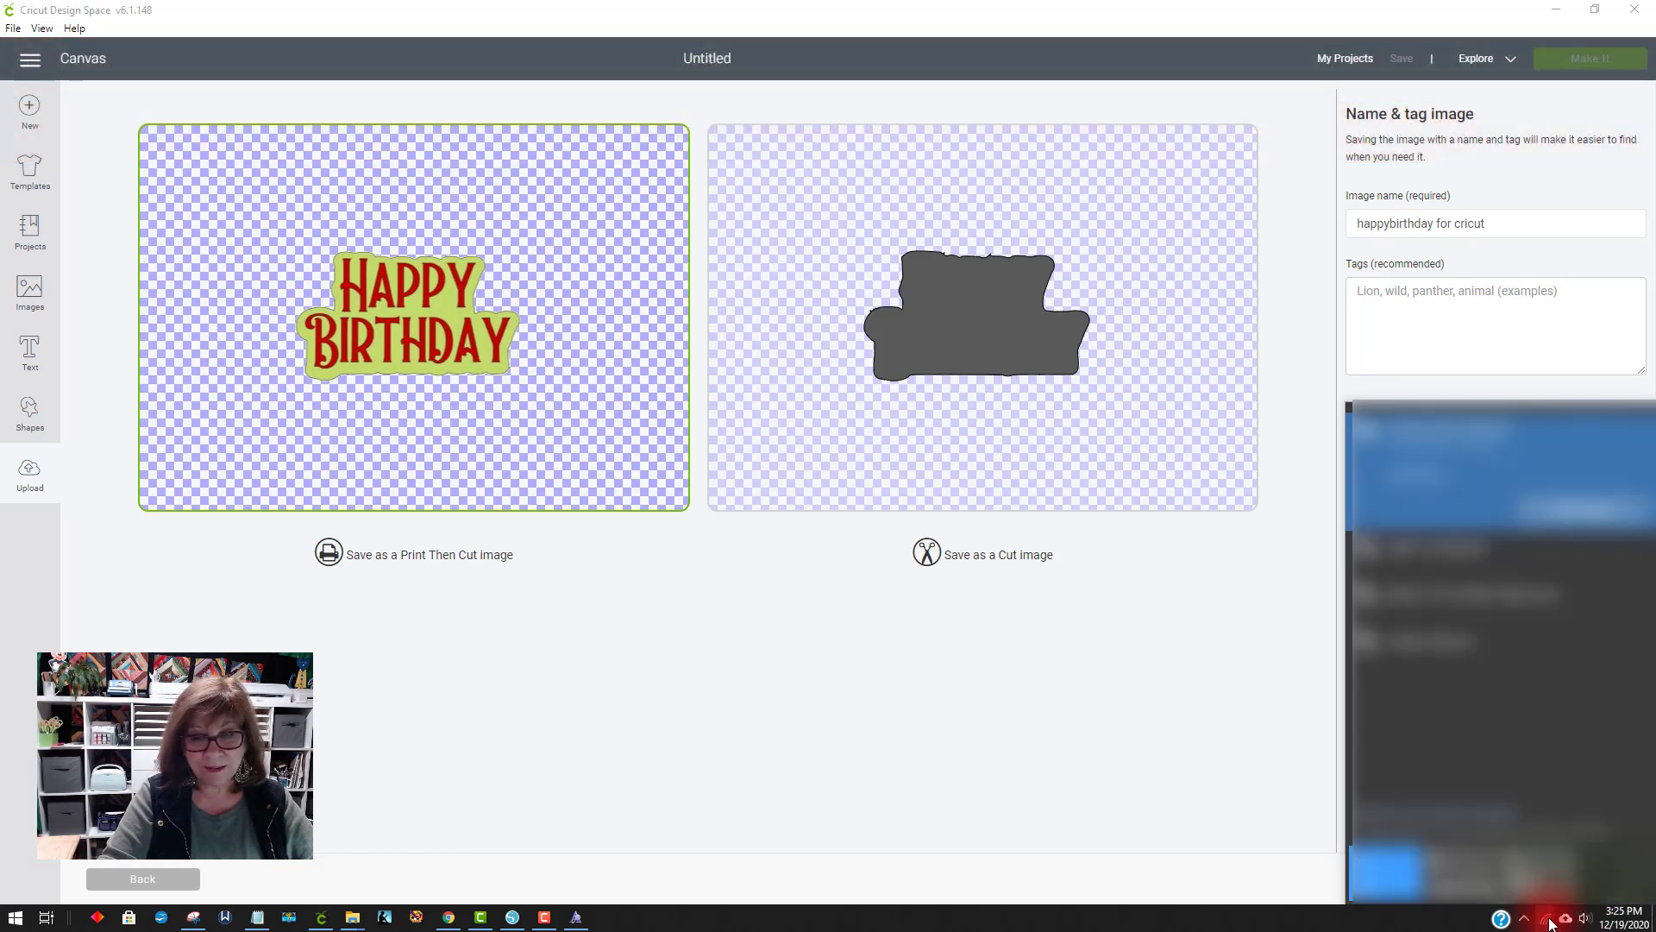
pyautogui.click(1146, 759)
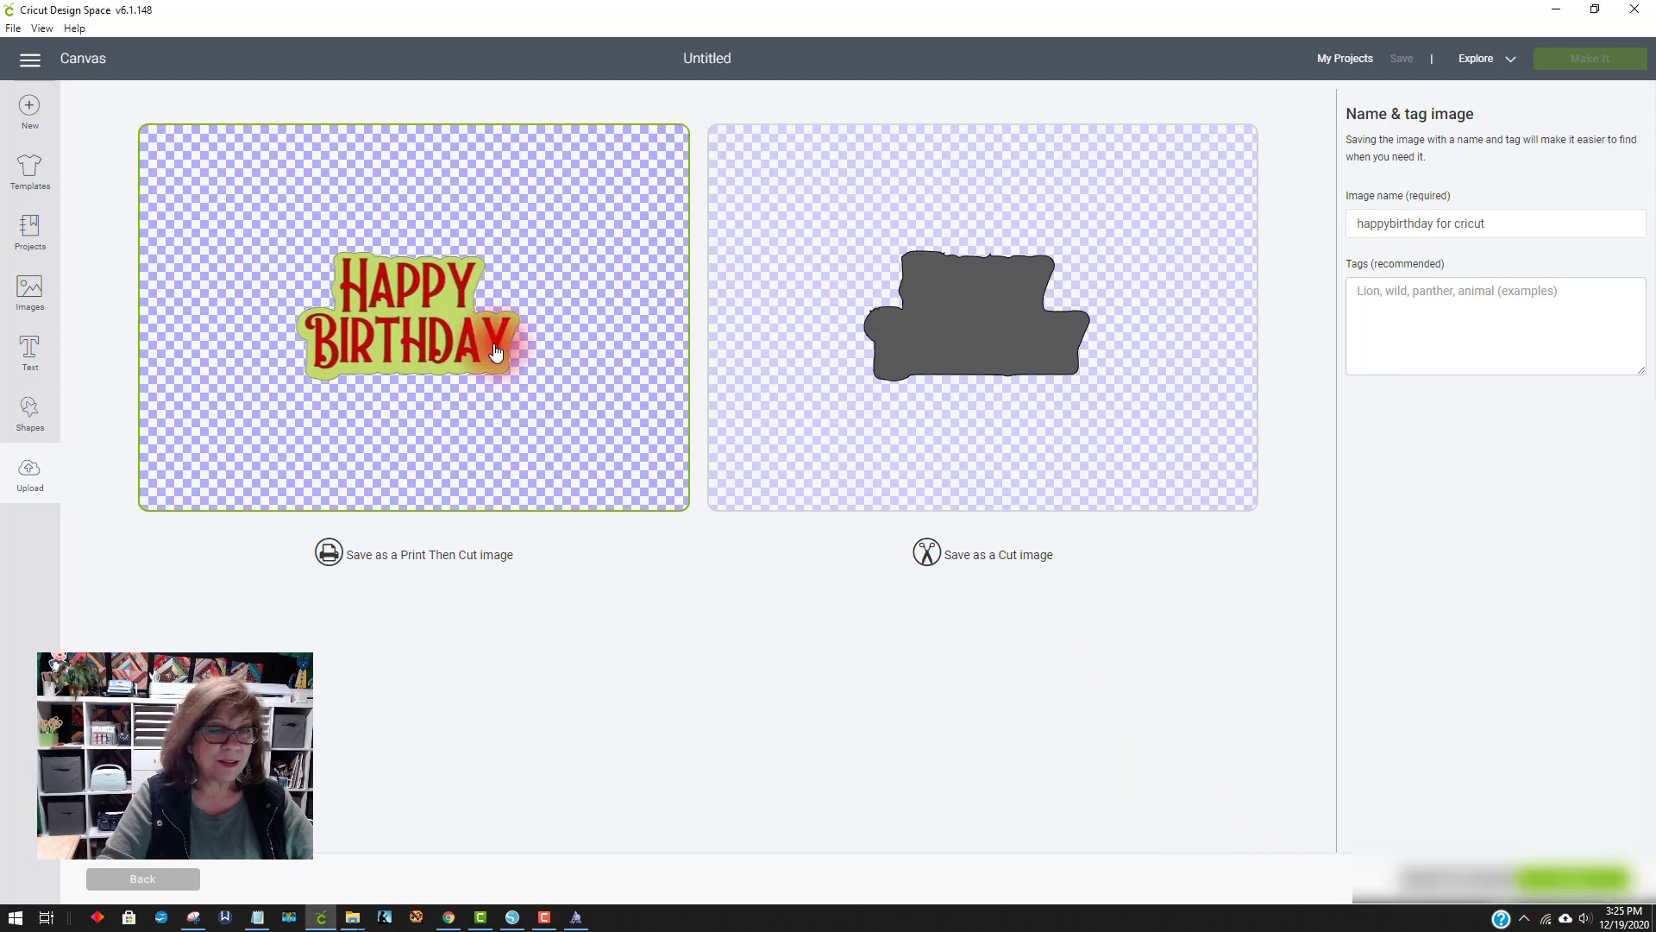
pyautogui.click(1540, 878)
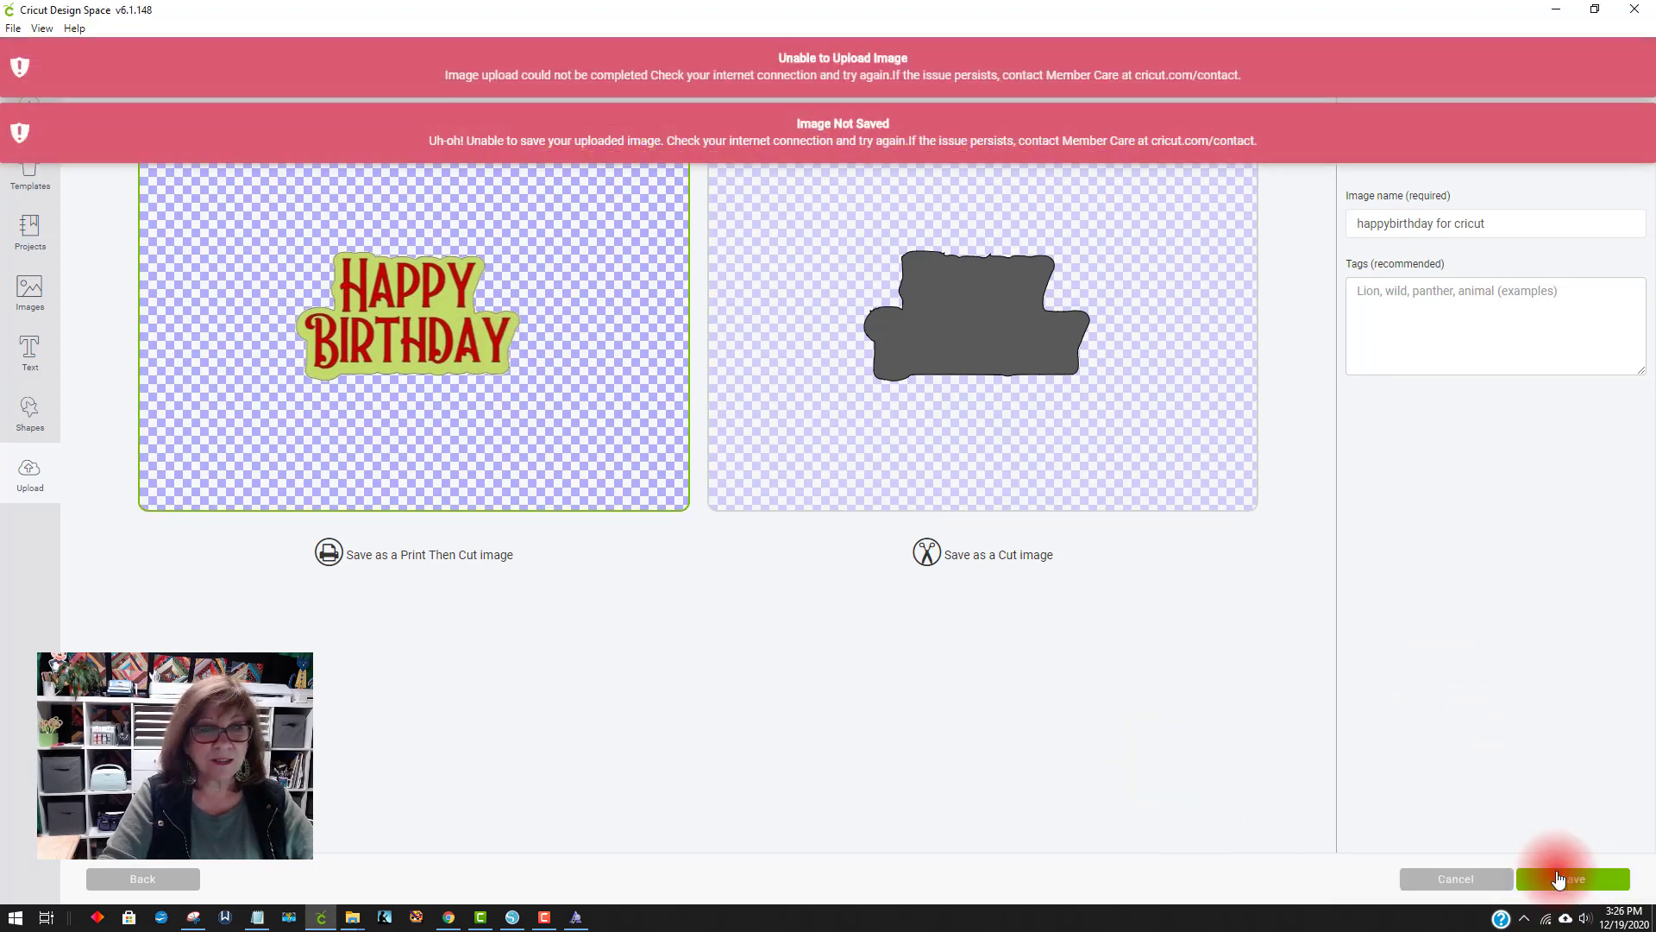
pyautogui.click(1171, 143)
pyautogui.click(1208, 65)
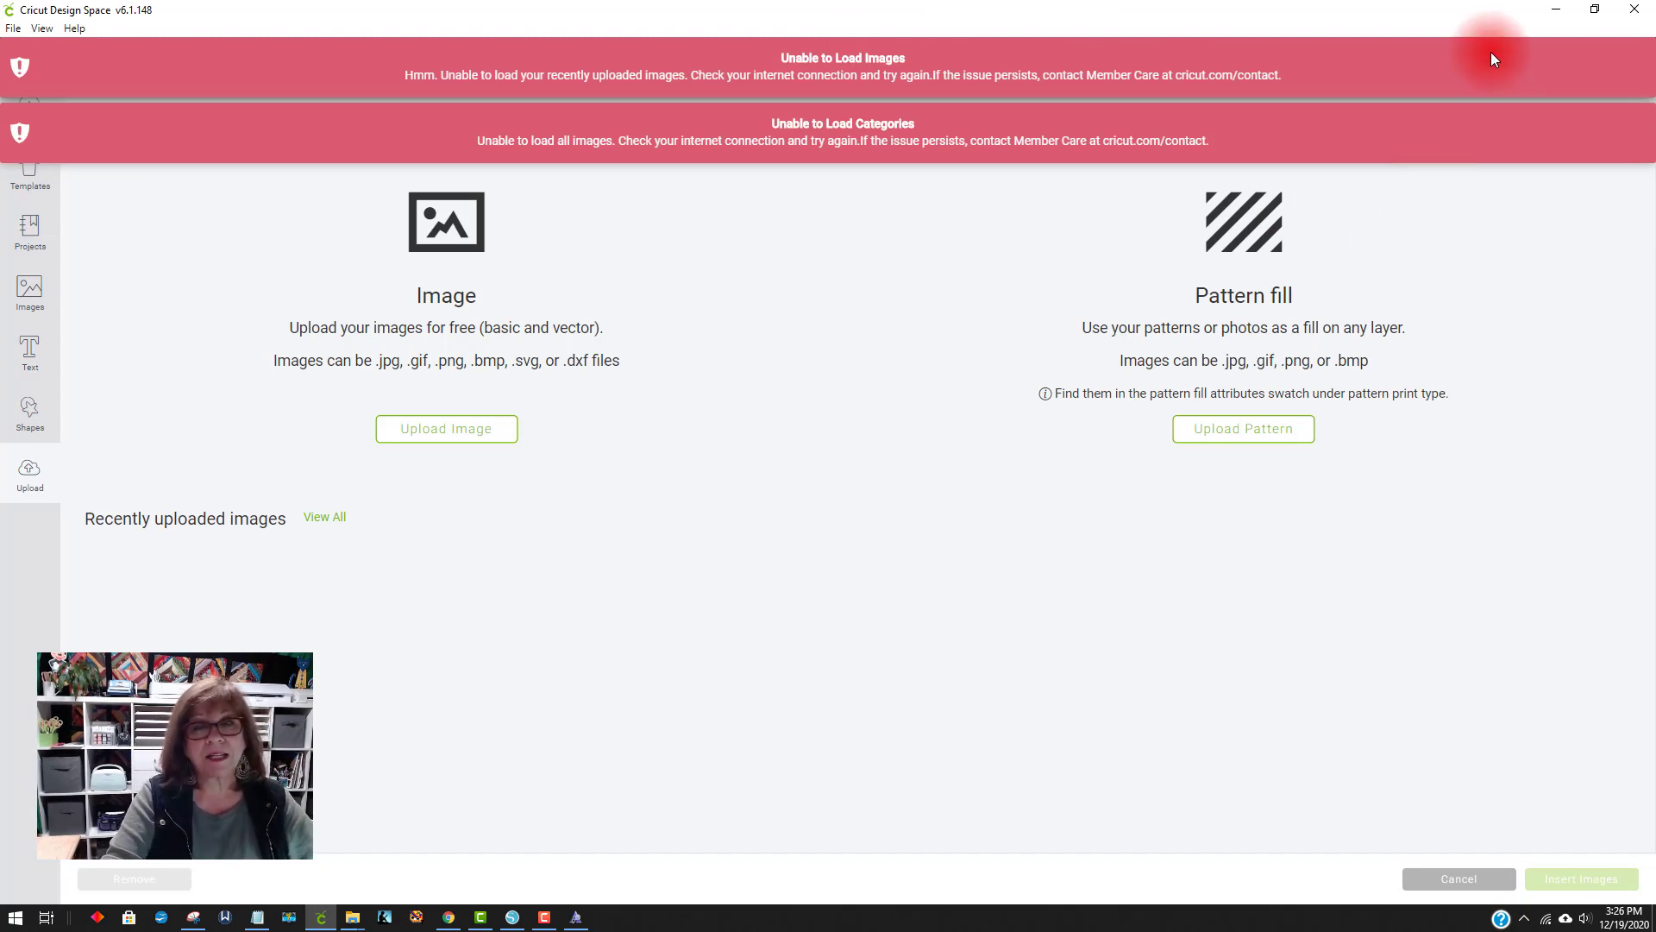
# Switch to Silhouette Studio and move the black Happy New Year design off the red Happy Birthday design to clear space beside it
pyautogui.click(513, 911)
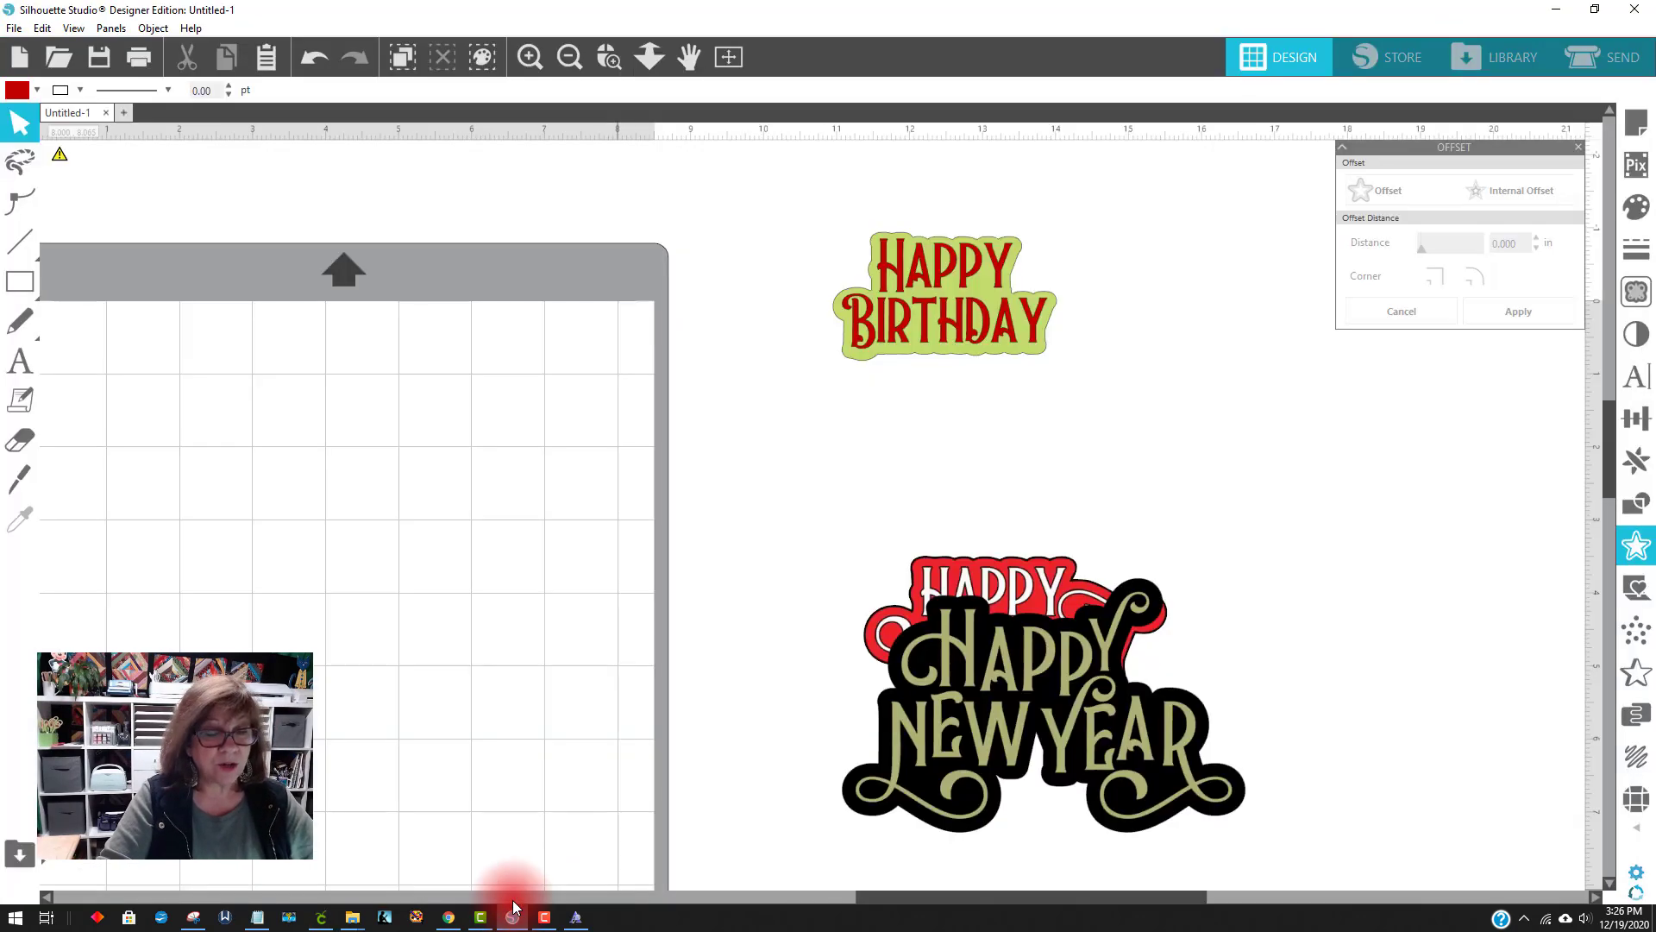
pyautogui.click(570, 60)
pyautogui.click(572, 60)
pyautogui.scroll(-3, 984, 479)
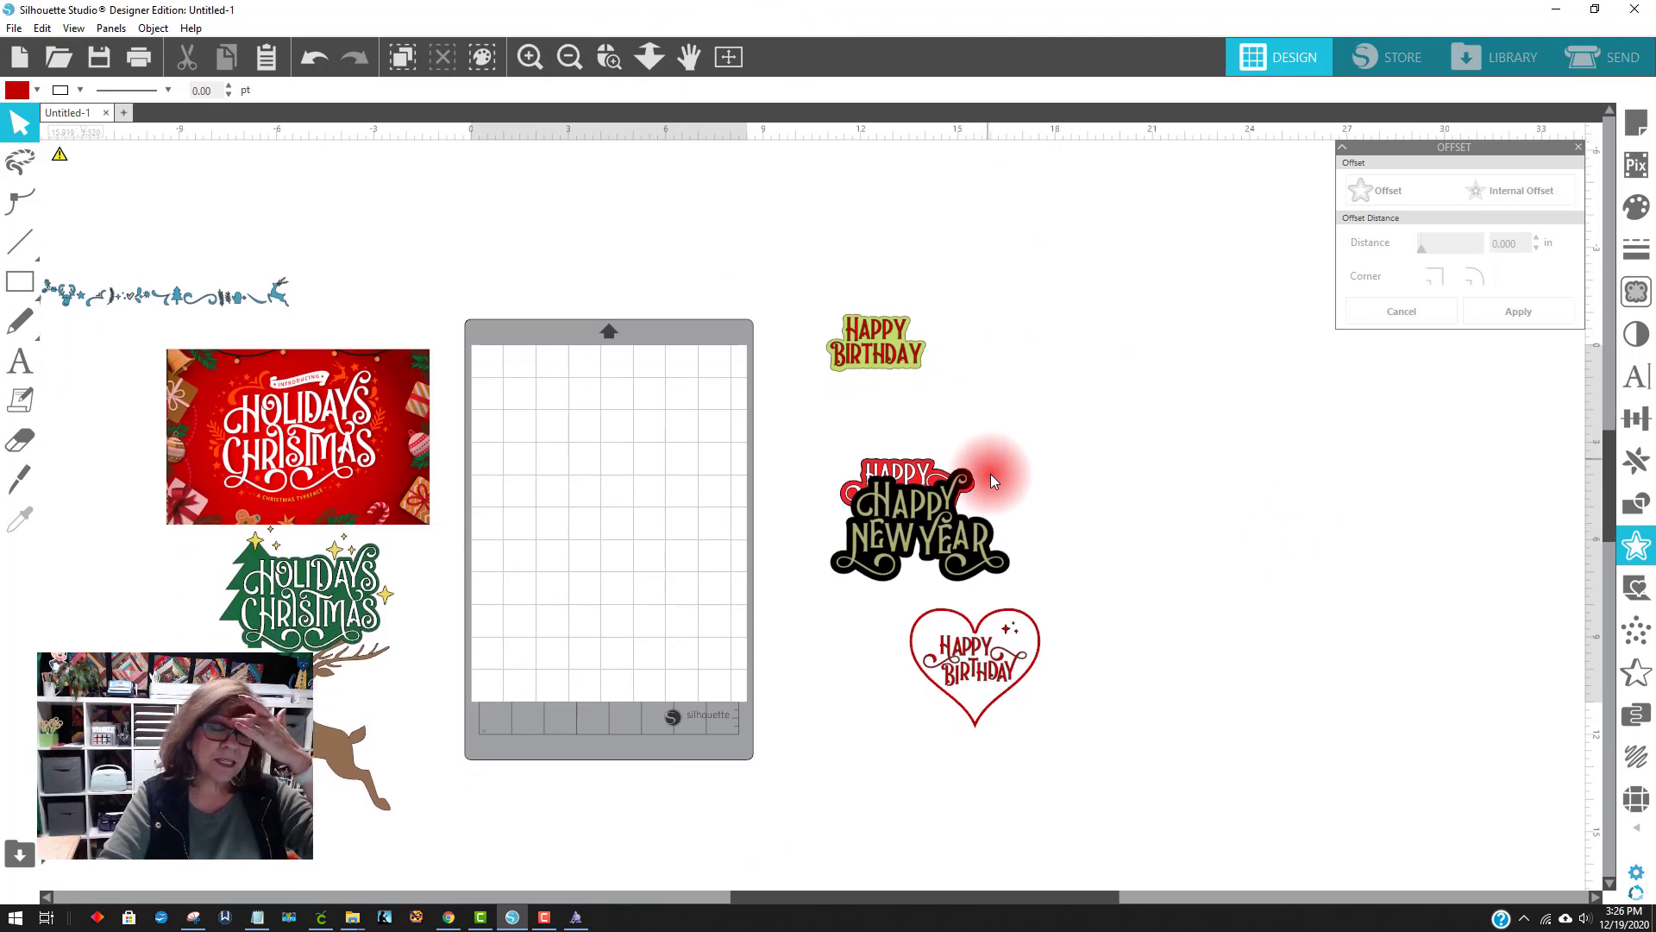
pyautogui.moveTo(981, 483); pyautogui.dragTo(624, 342)
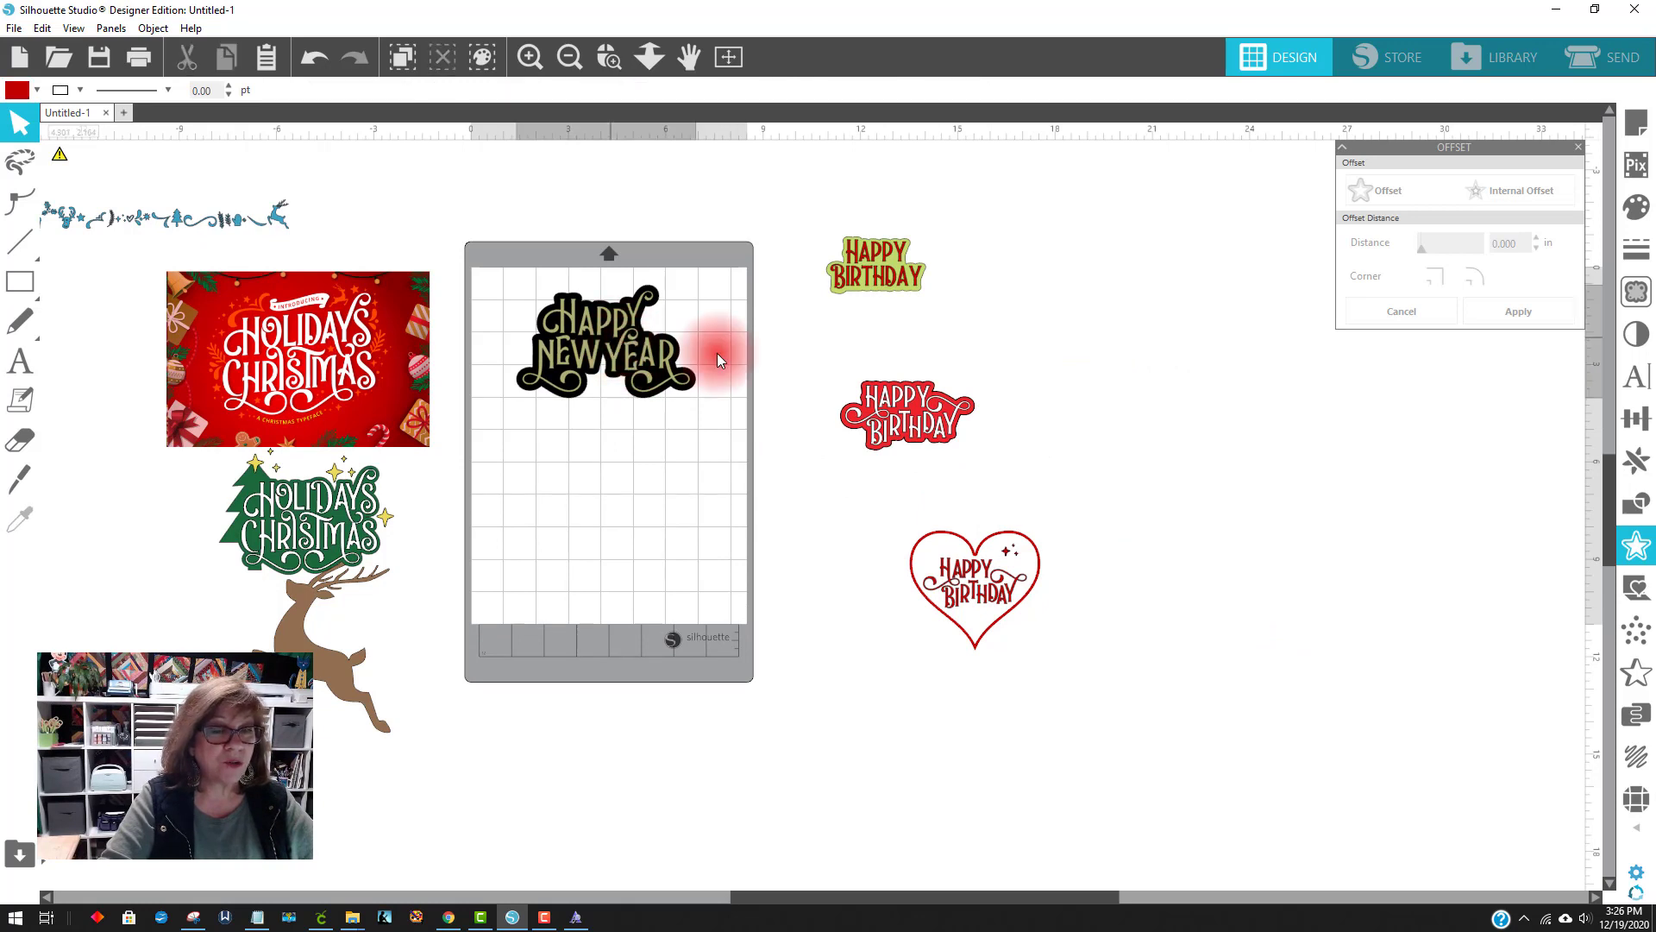
pyautogui.hotkey('ctrl', 'z')
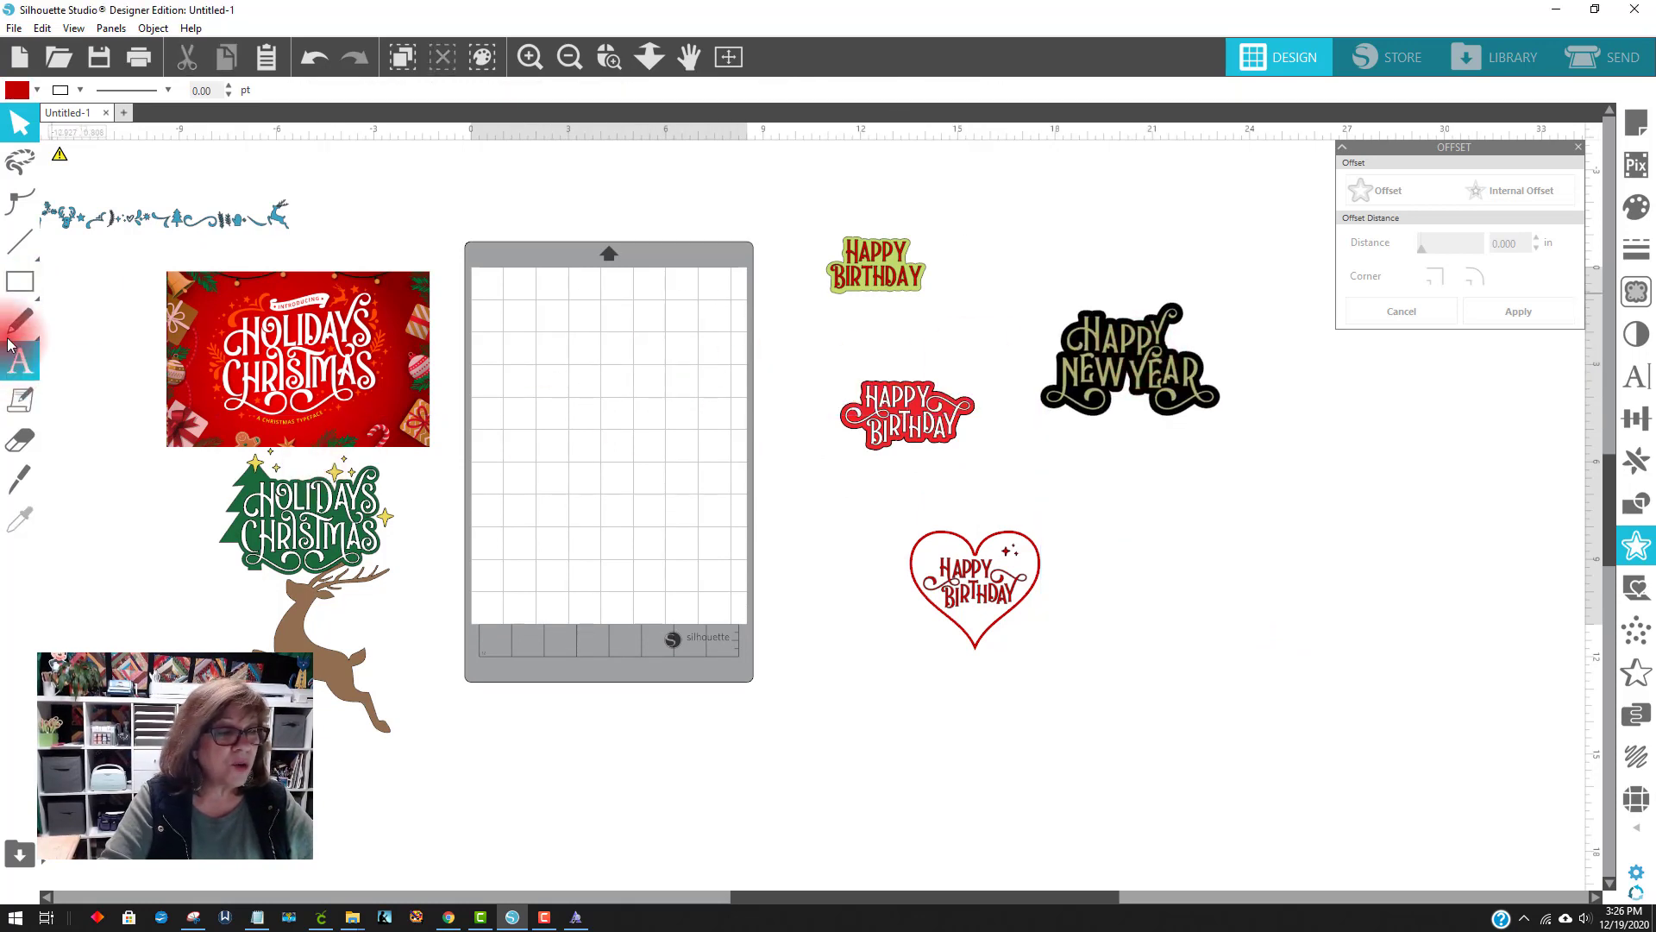
# Add the two-line text "HAPPY NEW YEAR" on the mat in the Holidays Christmas font at 72 pt
pyautogui.click(12, 366)
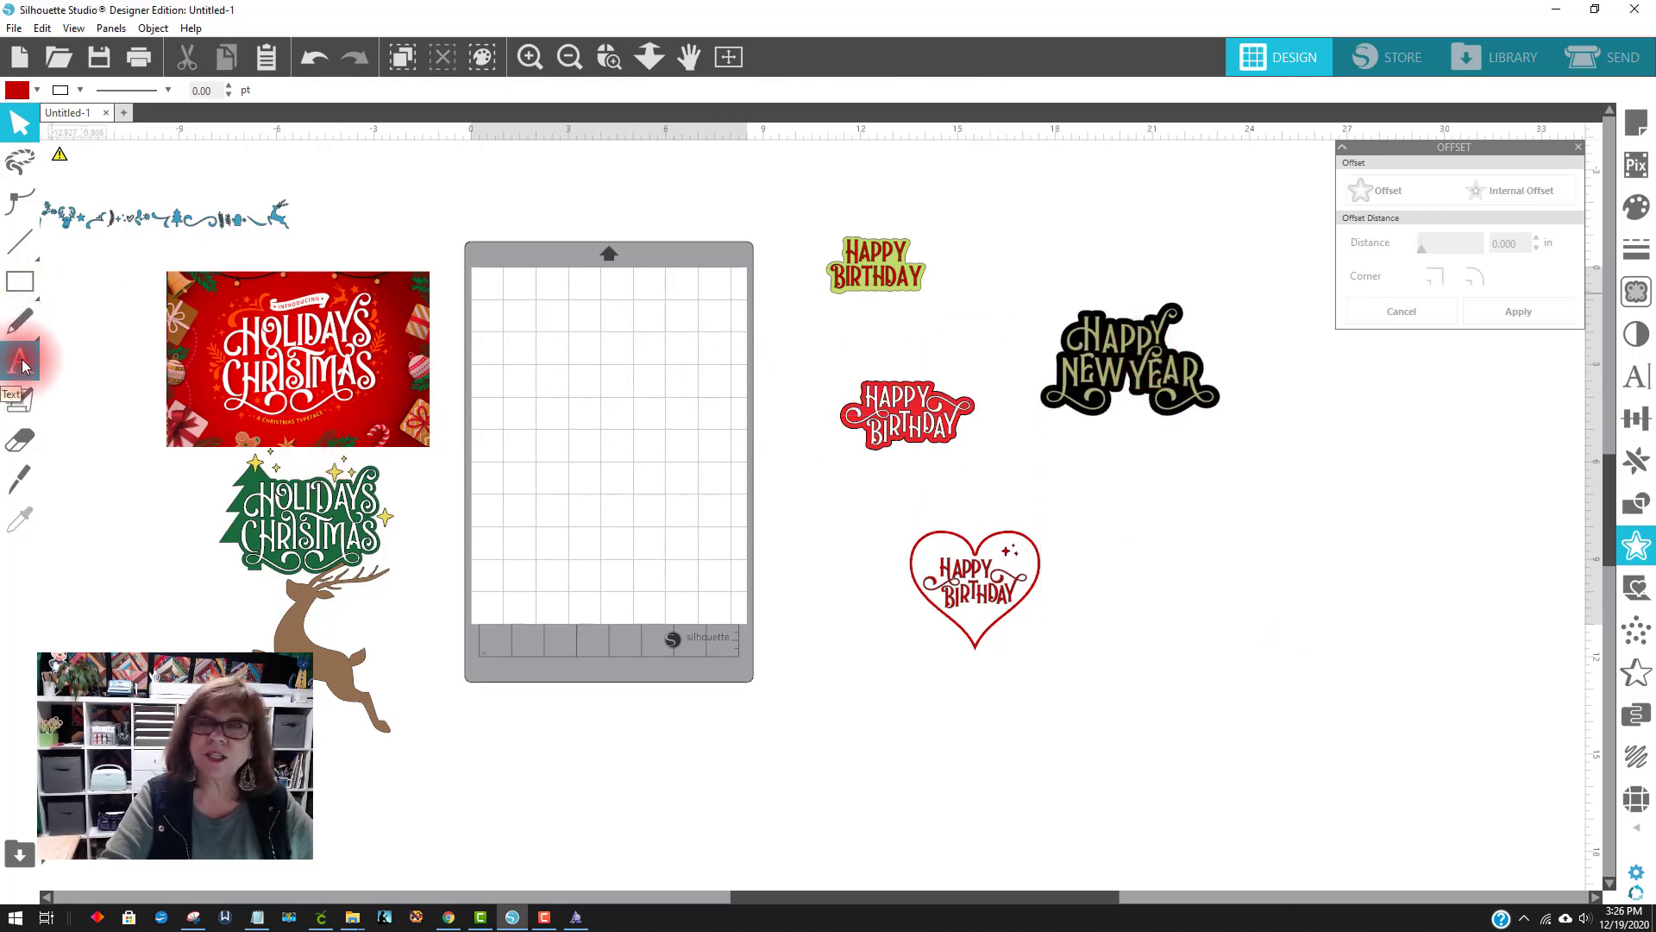
pyautogui.click(553, 373)
pyautogui.click(704, 469)
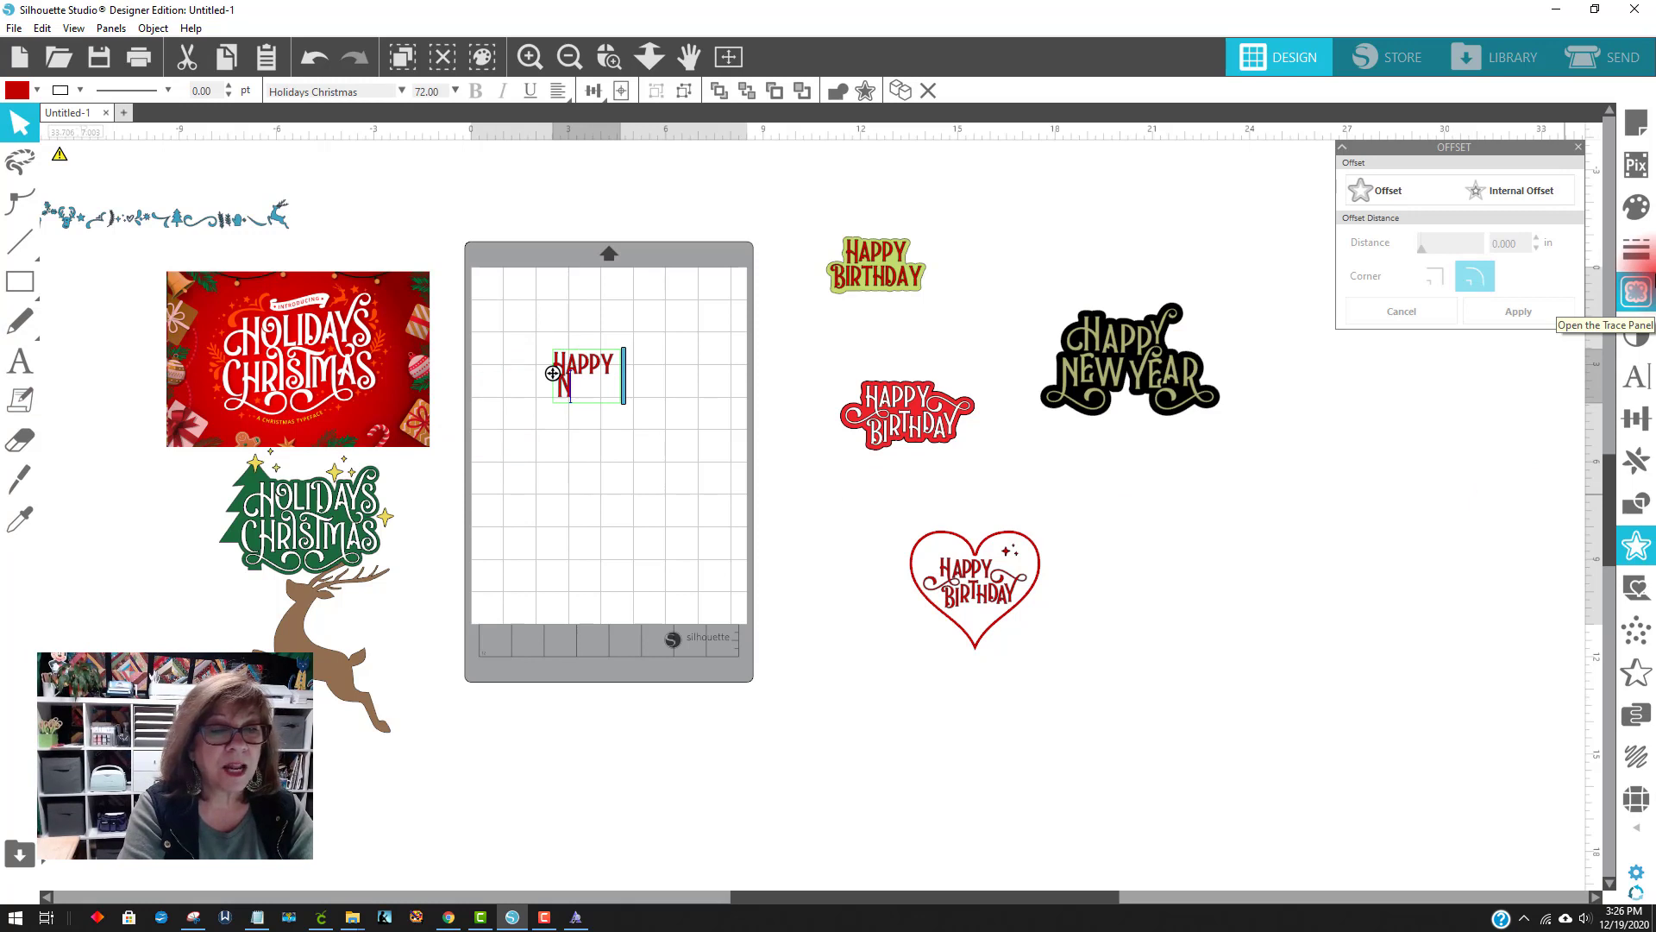
pyautogui.write('HAPPY NEW Y')
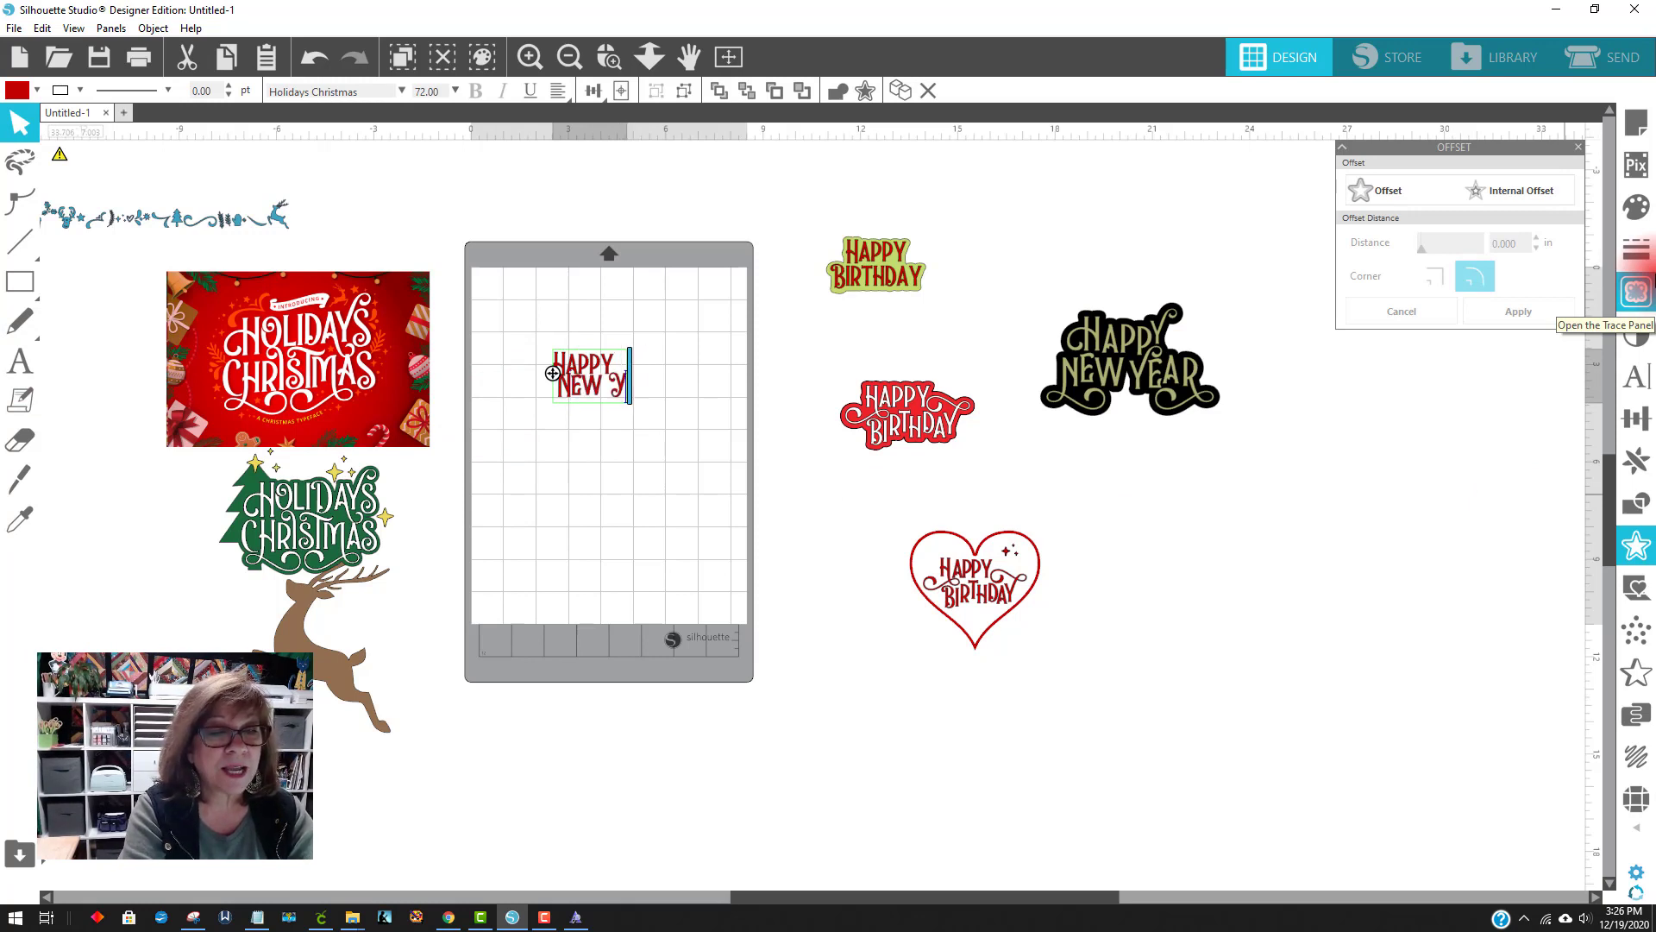
pyautogui.write('EAR')
pyautogui.click(1262, 310)
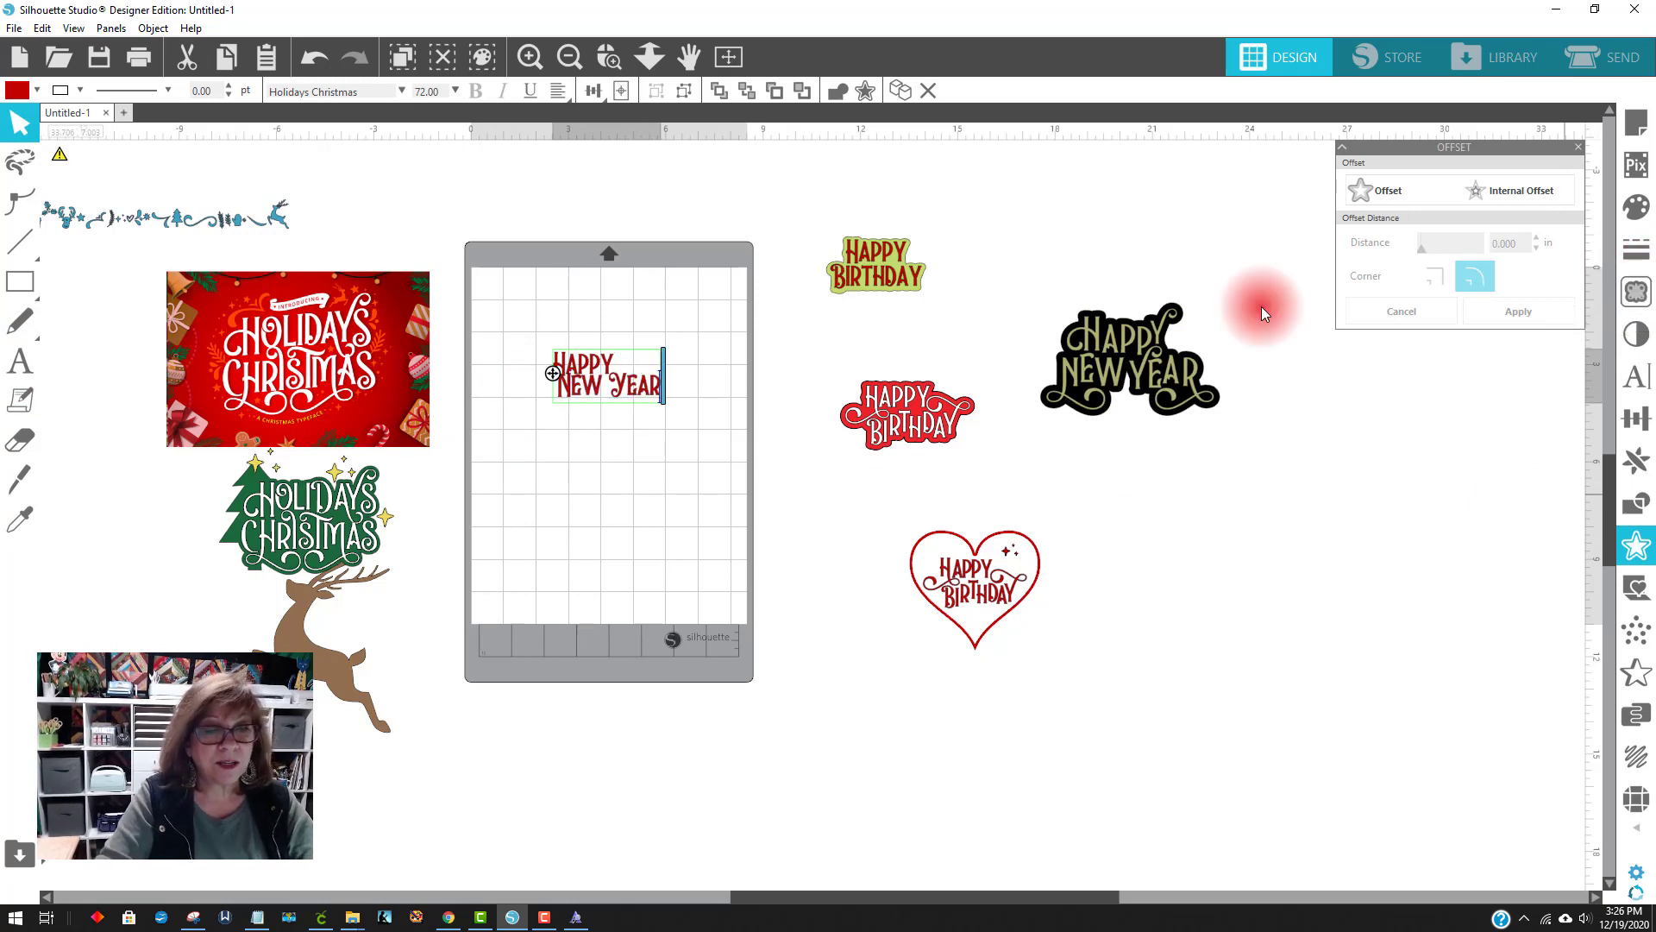
# Center-align the new HAPPY NEW YEAR text and set its line spacing to 80%
pyautogui.click(620, 390)
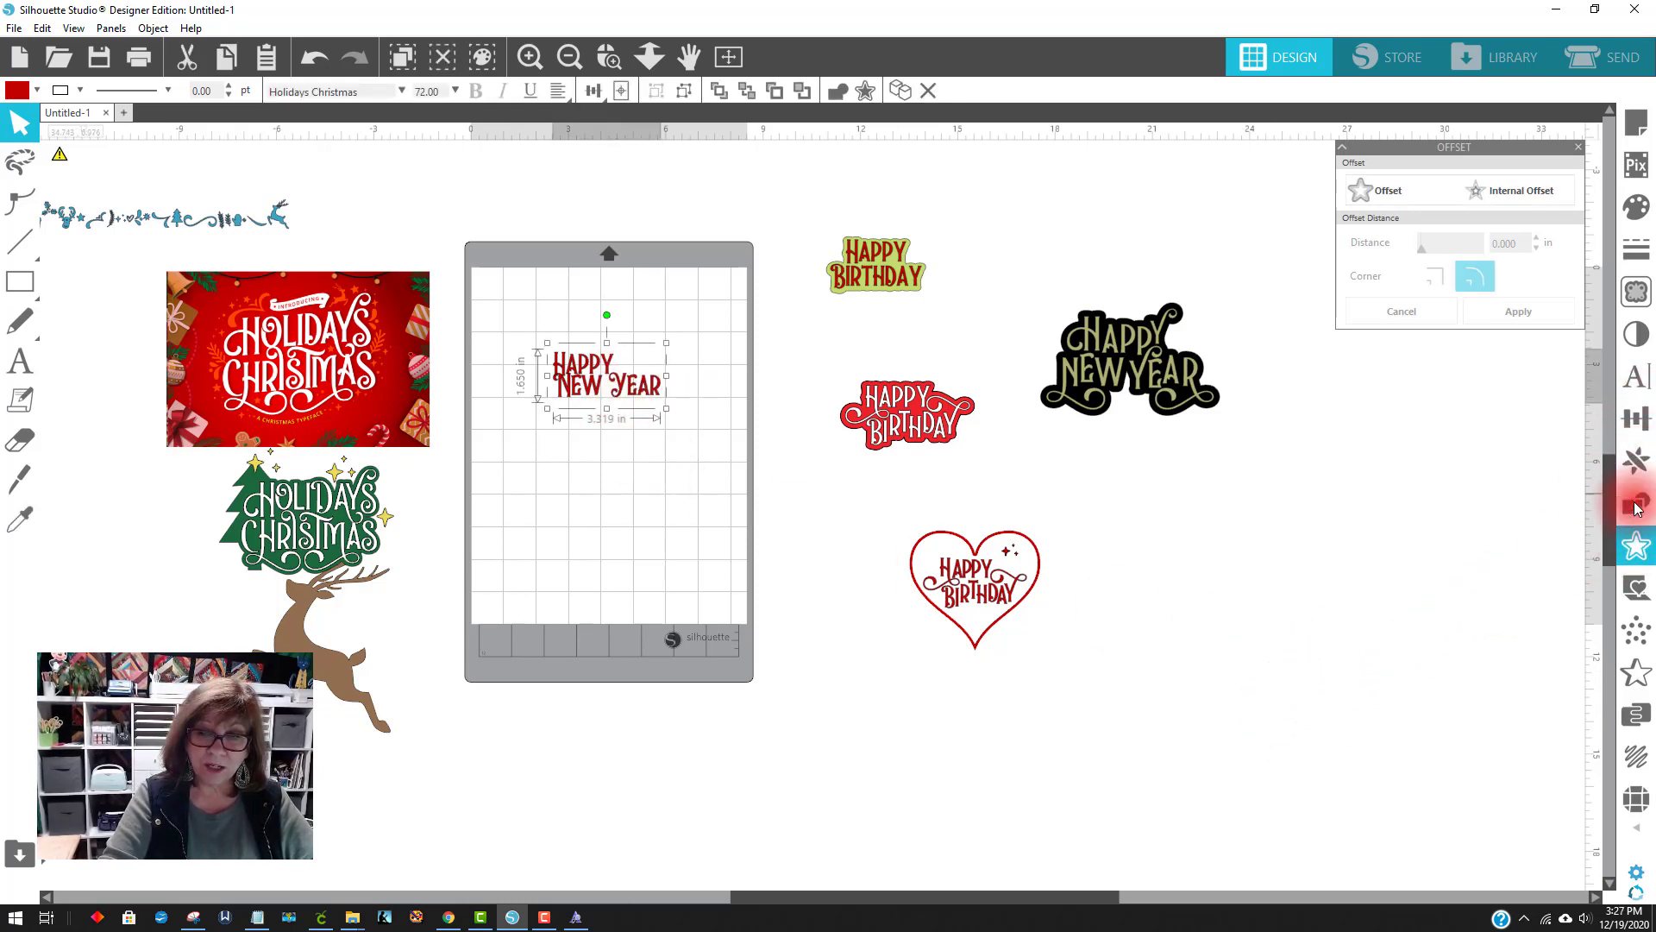
pyautogui.click(1639, 378)
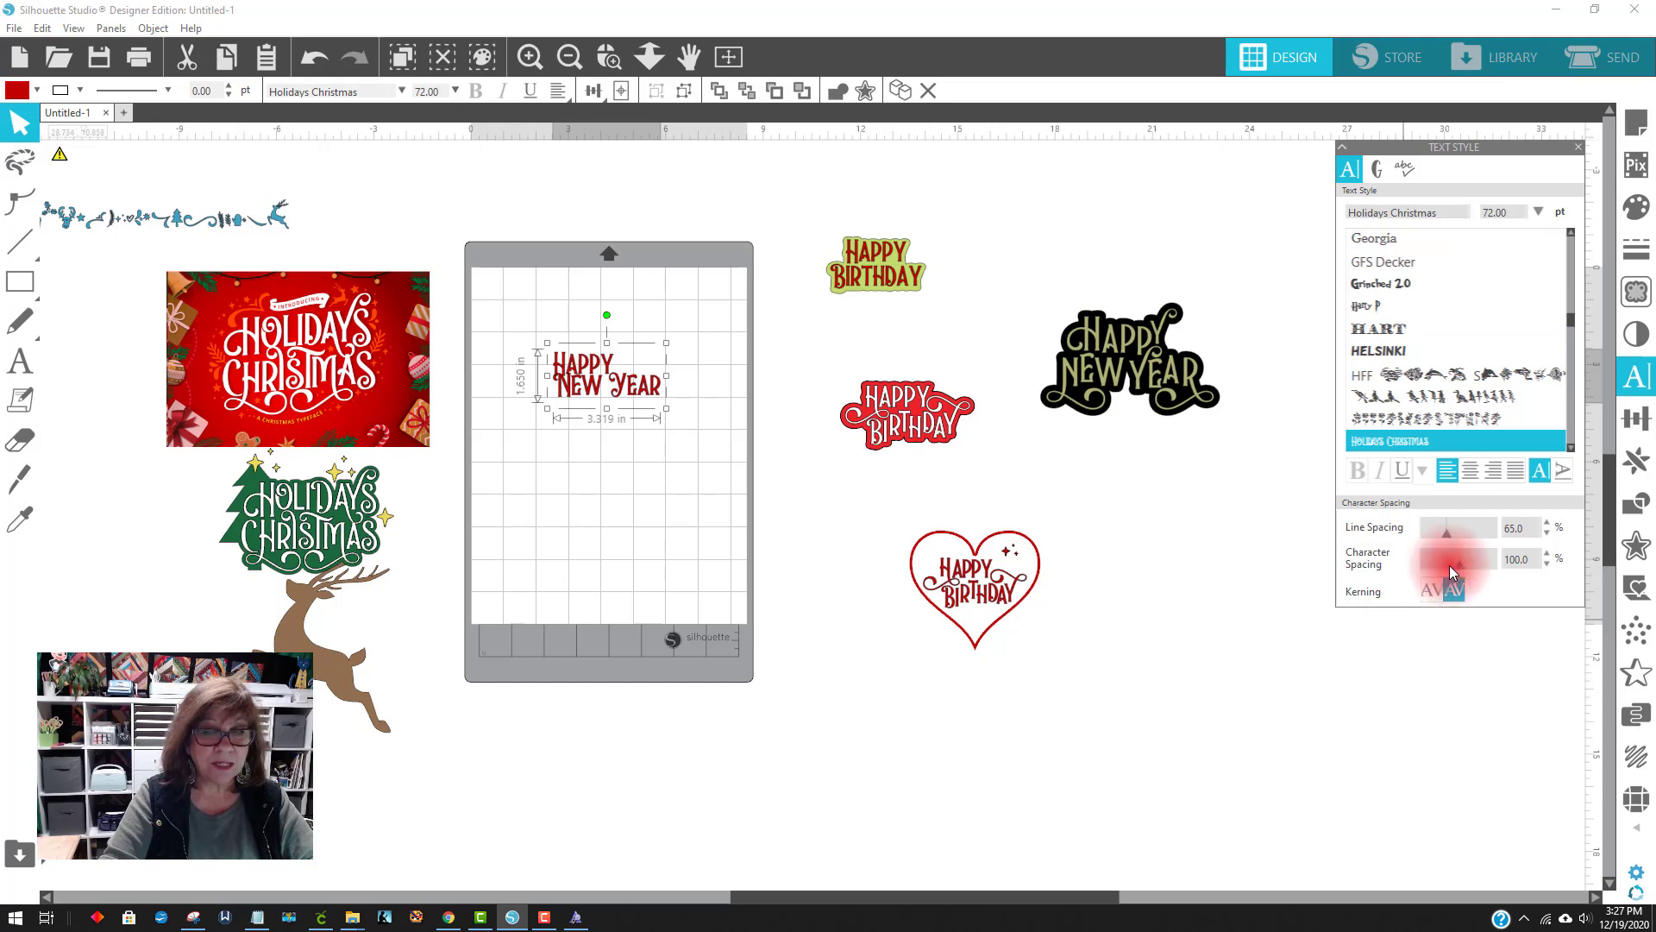
pyautogui.click(1471, 468)
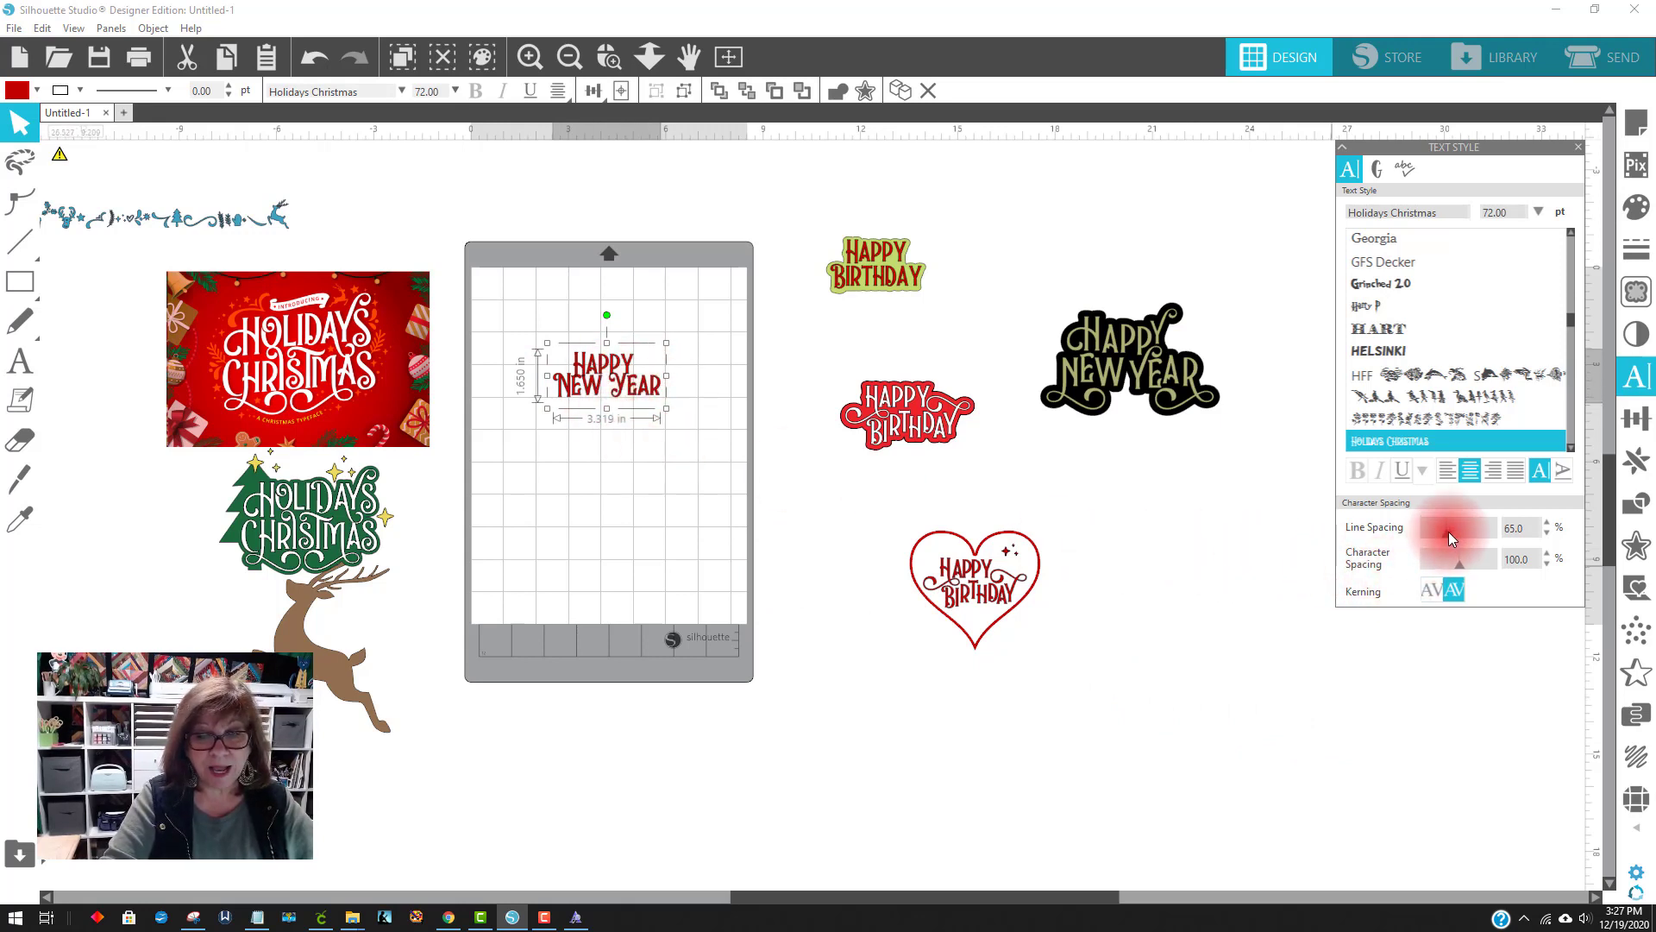
pyautogui.moveTo(1448, 531); pyautogui.dragTo(1452, 533)
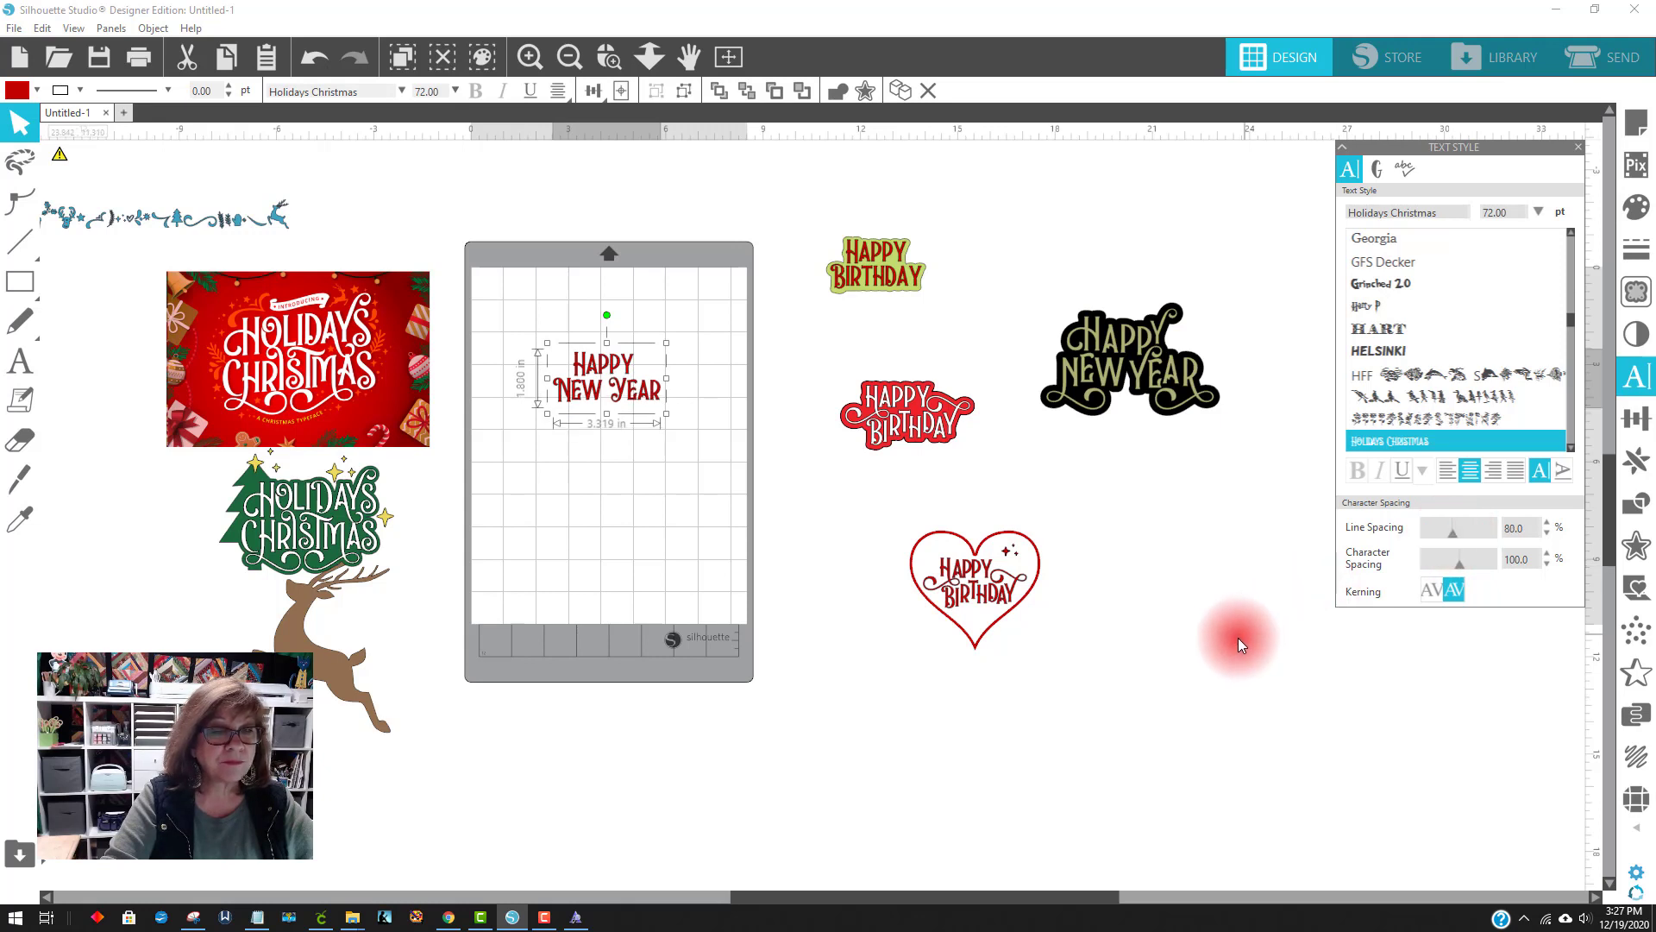
# Place the black Happy New Year design on the mat below the plain red text and shift the red text slightly down
pyautogui.moveTo(1106, 348); pyautogui.dragTo(587, 495)
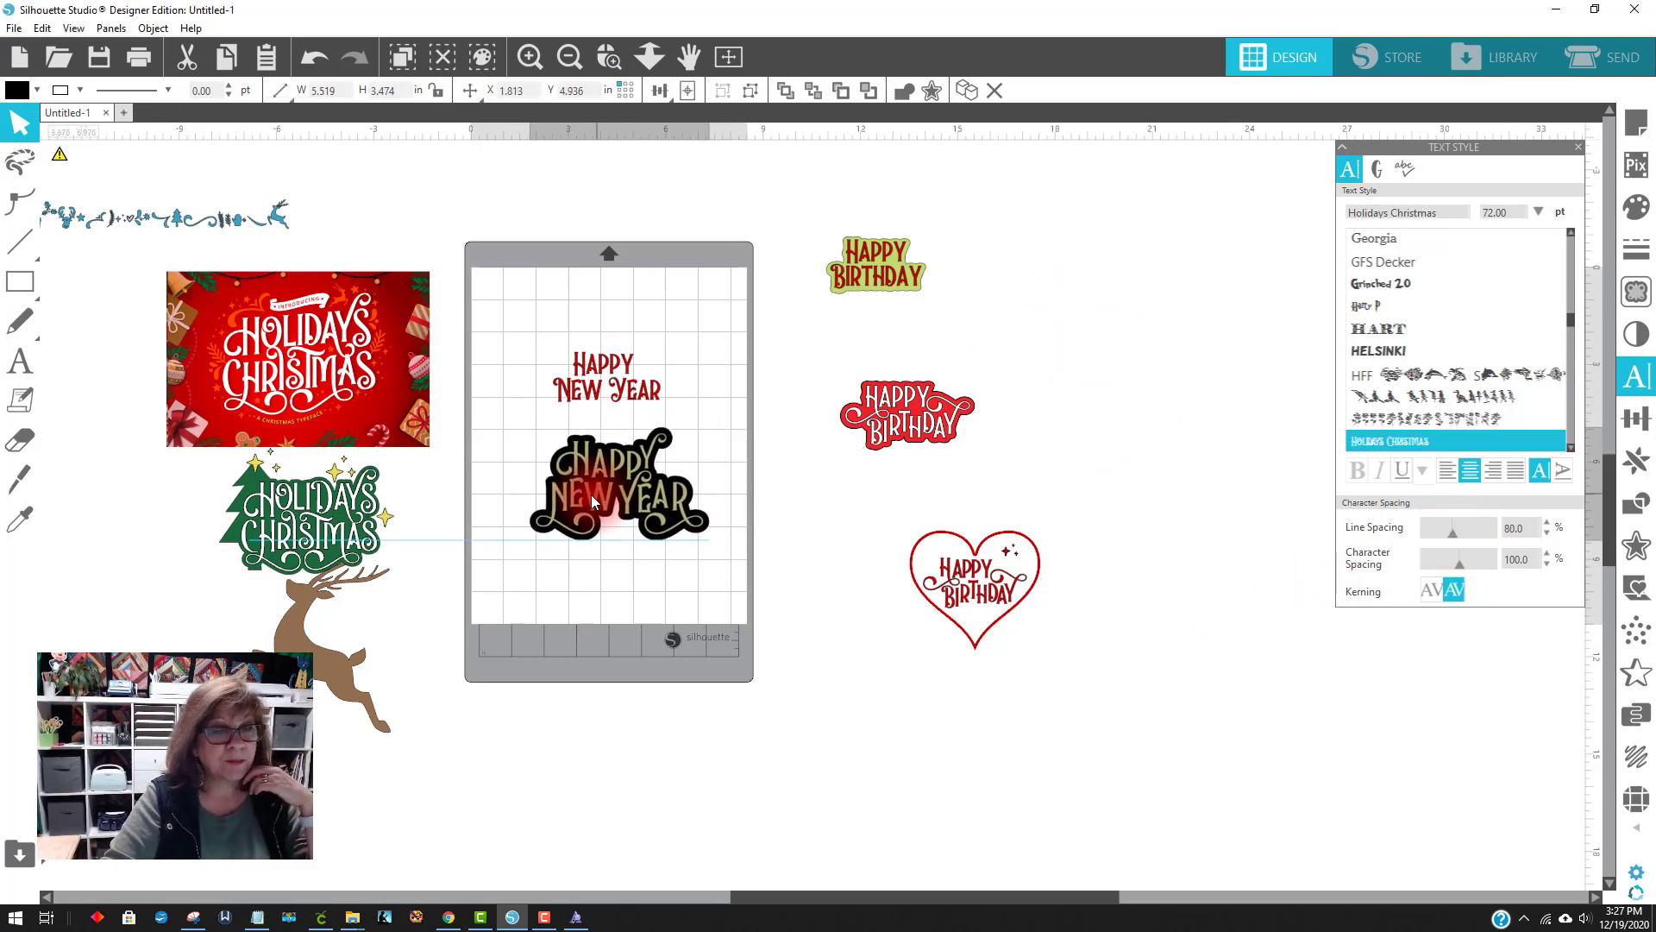
pyautogui.click(478, 142)
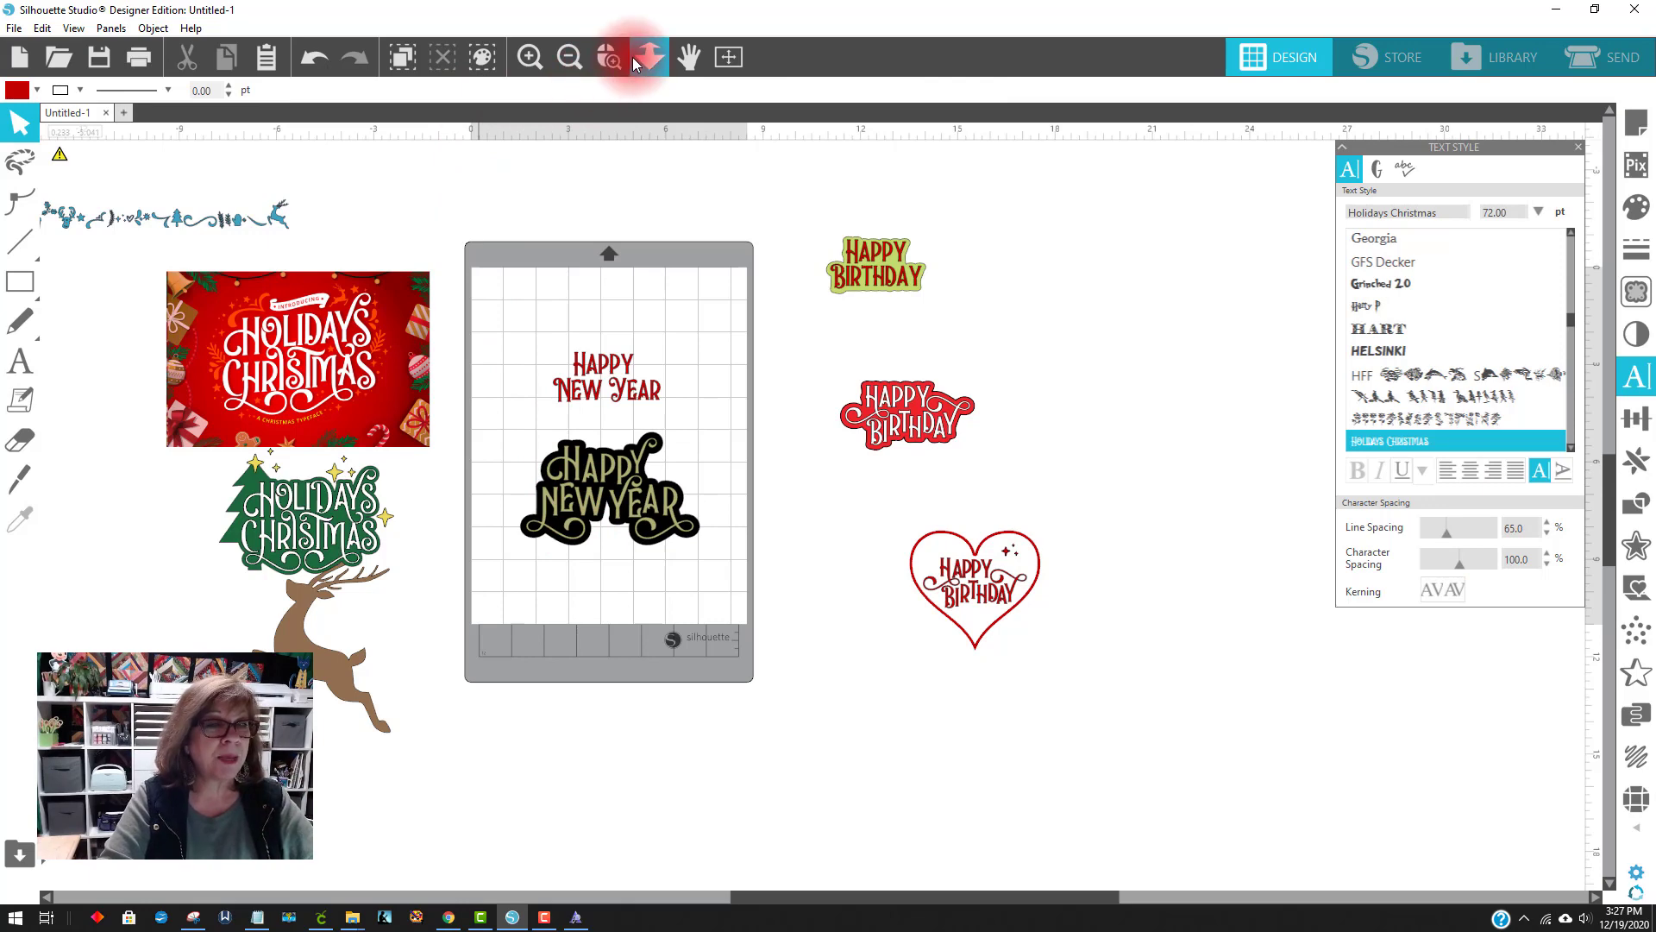
pyautogui.click(609, 57)
pyautogui.moveTo(551, 251); pyautogui.dragTo(850, 645)
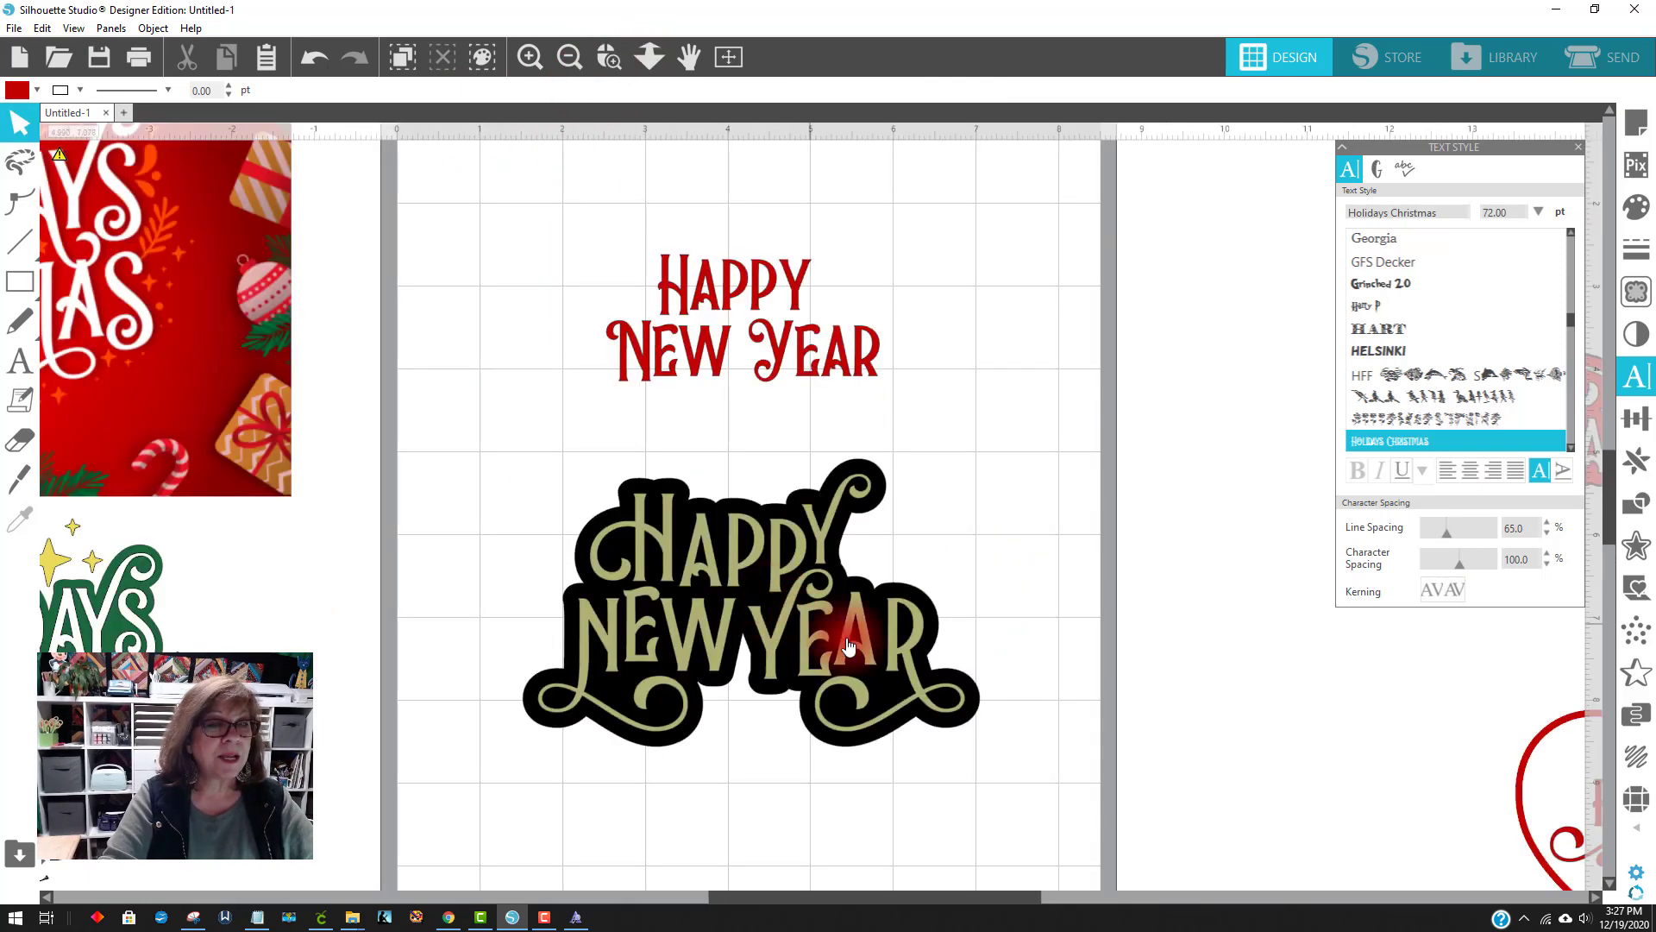
pyautogui.click(672, 153)
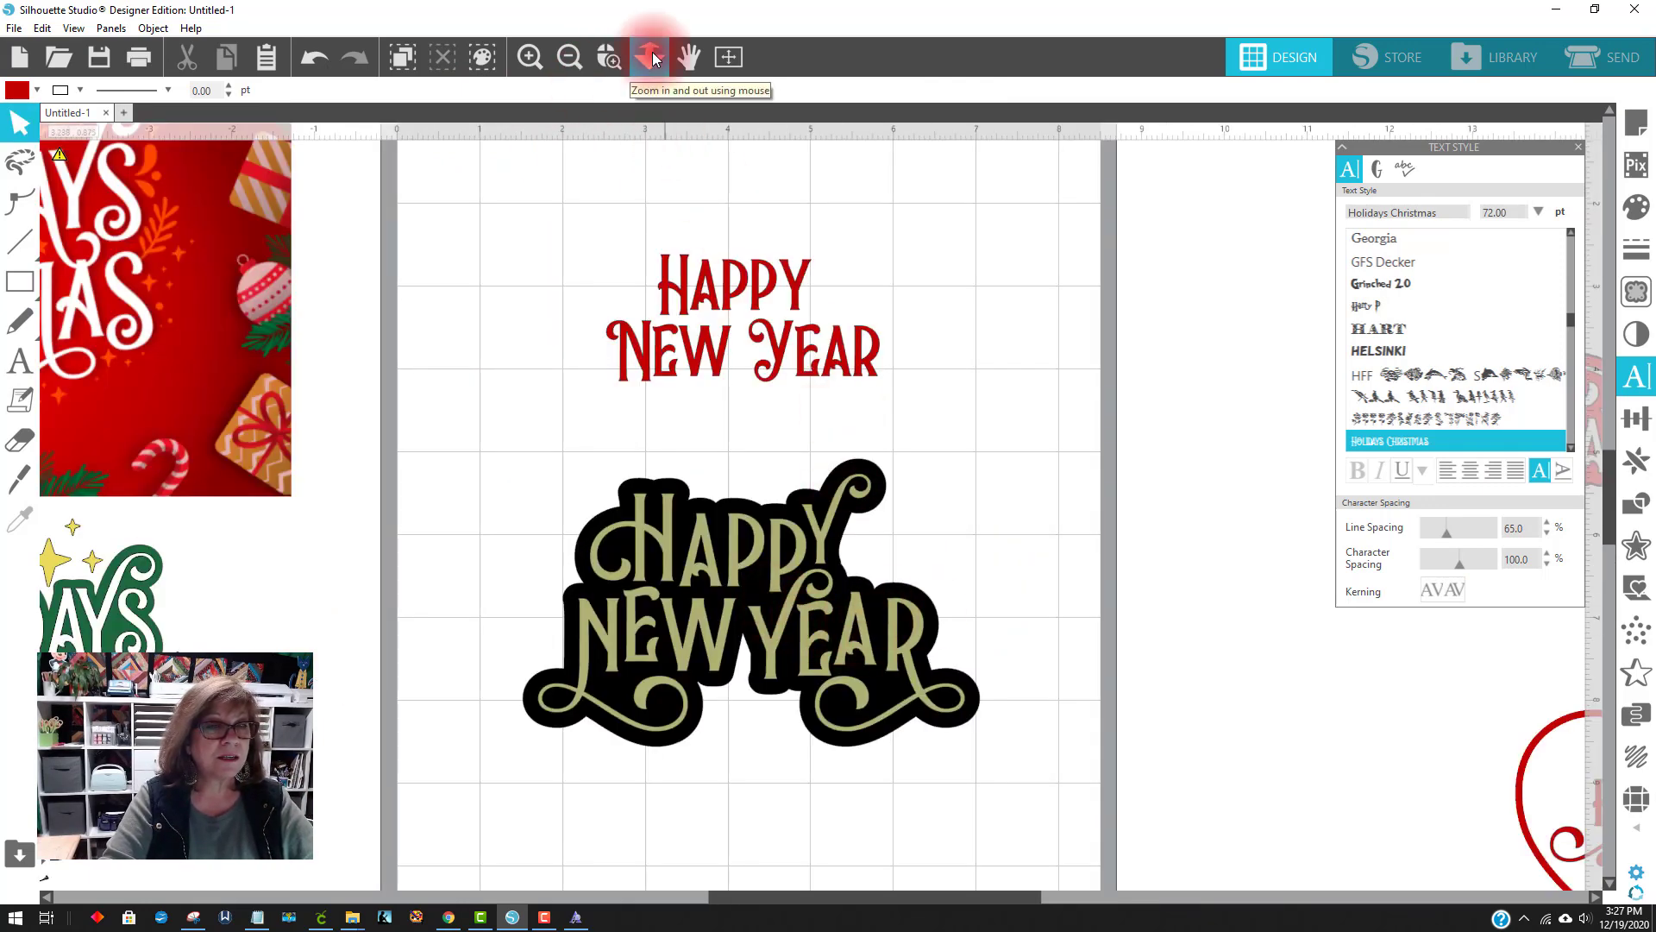
pyautogui.scroll(-2, 1068, 458)
pyautogui.moveTo(783, 586); pyautogui.dragTo(774, 671)
pyautogui.click(717, 331)
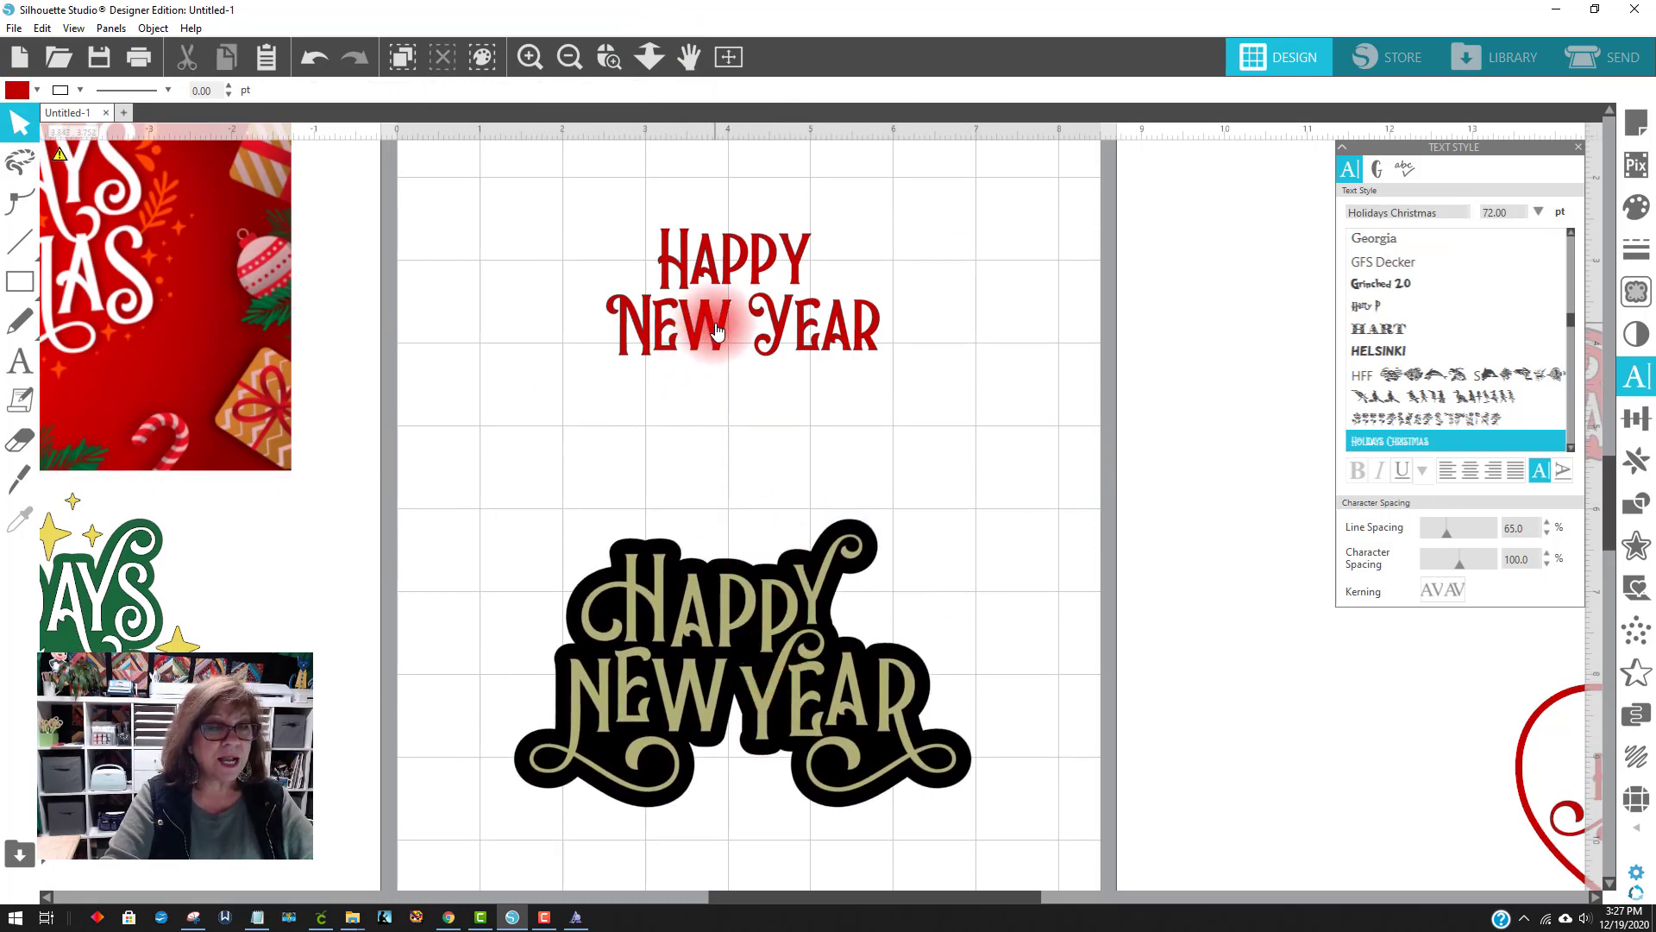
pyautogui.moveTo(715, 325); pyautogui.dragTo(723, 343)
pyautogui.click(695, 391)
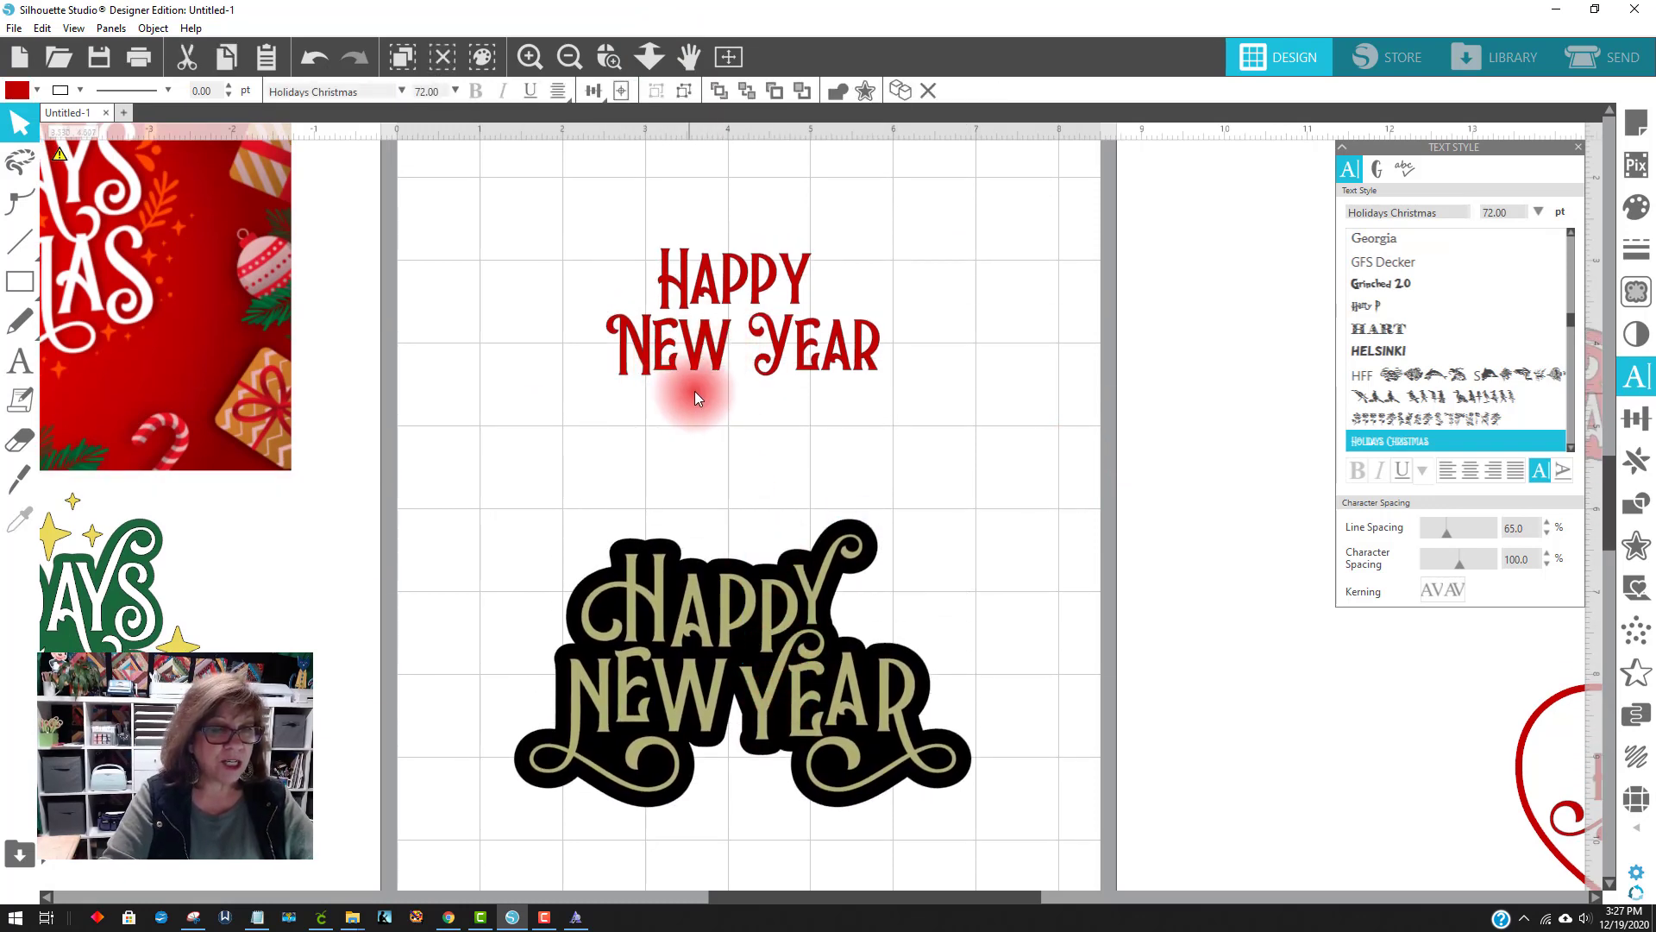
# Open the red HAPPY NEW YEAR text for editing and select only the H of HAPPY
pyautogui.doubleClick(707, 285)
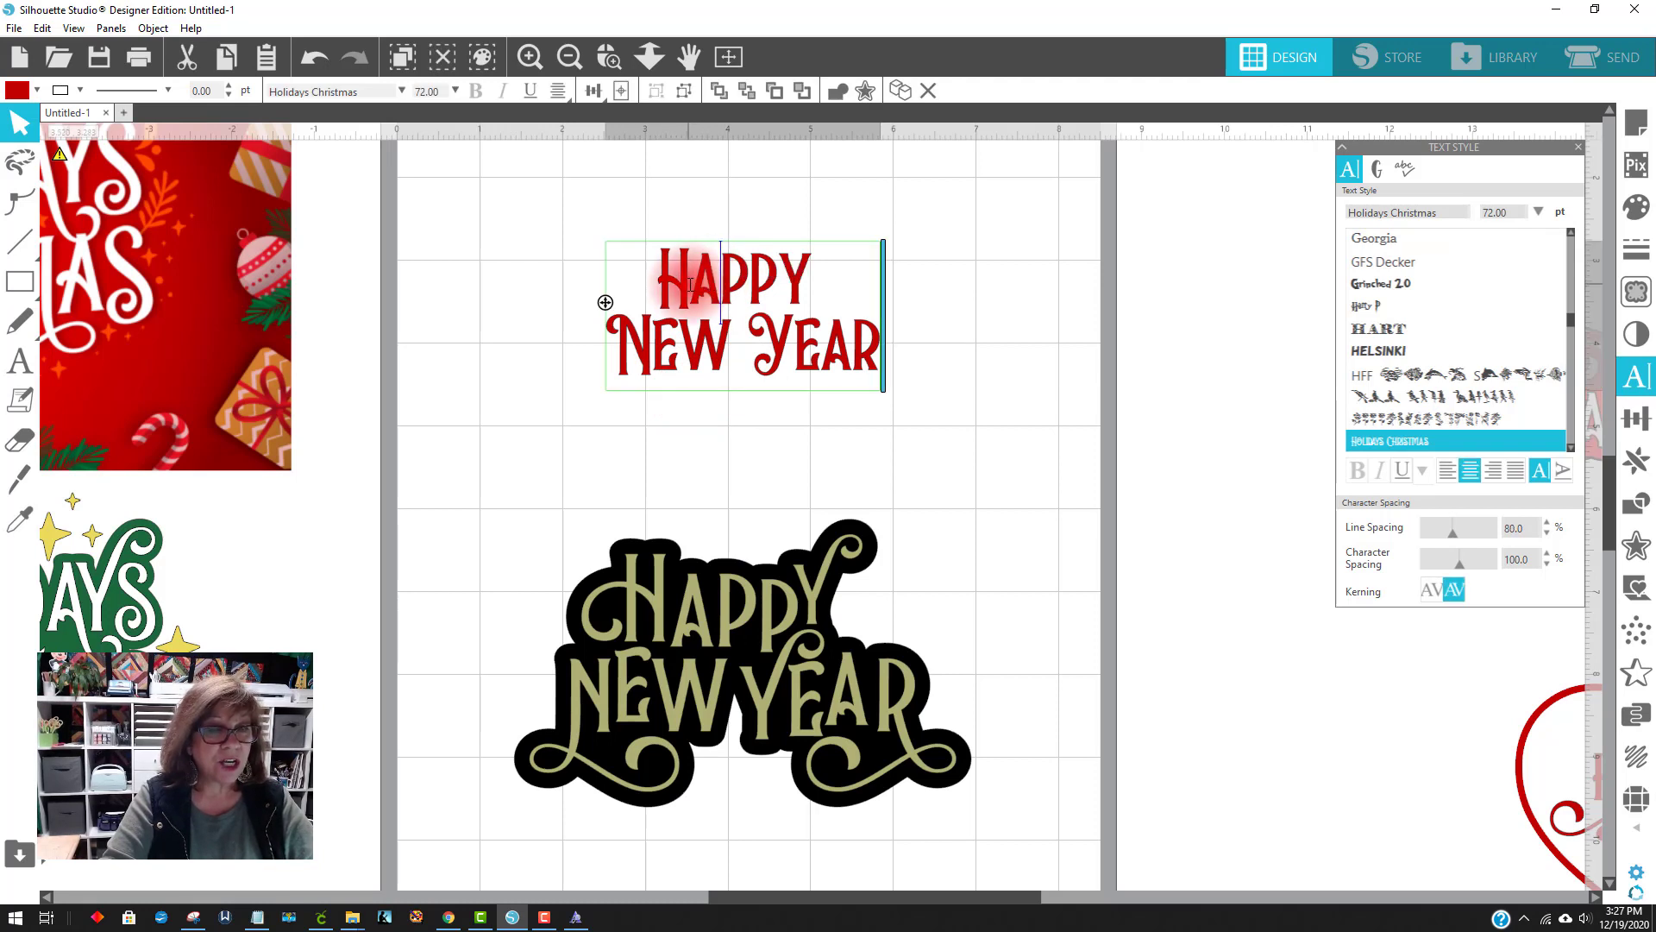
pyautogui.moveTo(690, 284); pyautogui.dragTo(655, 281)
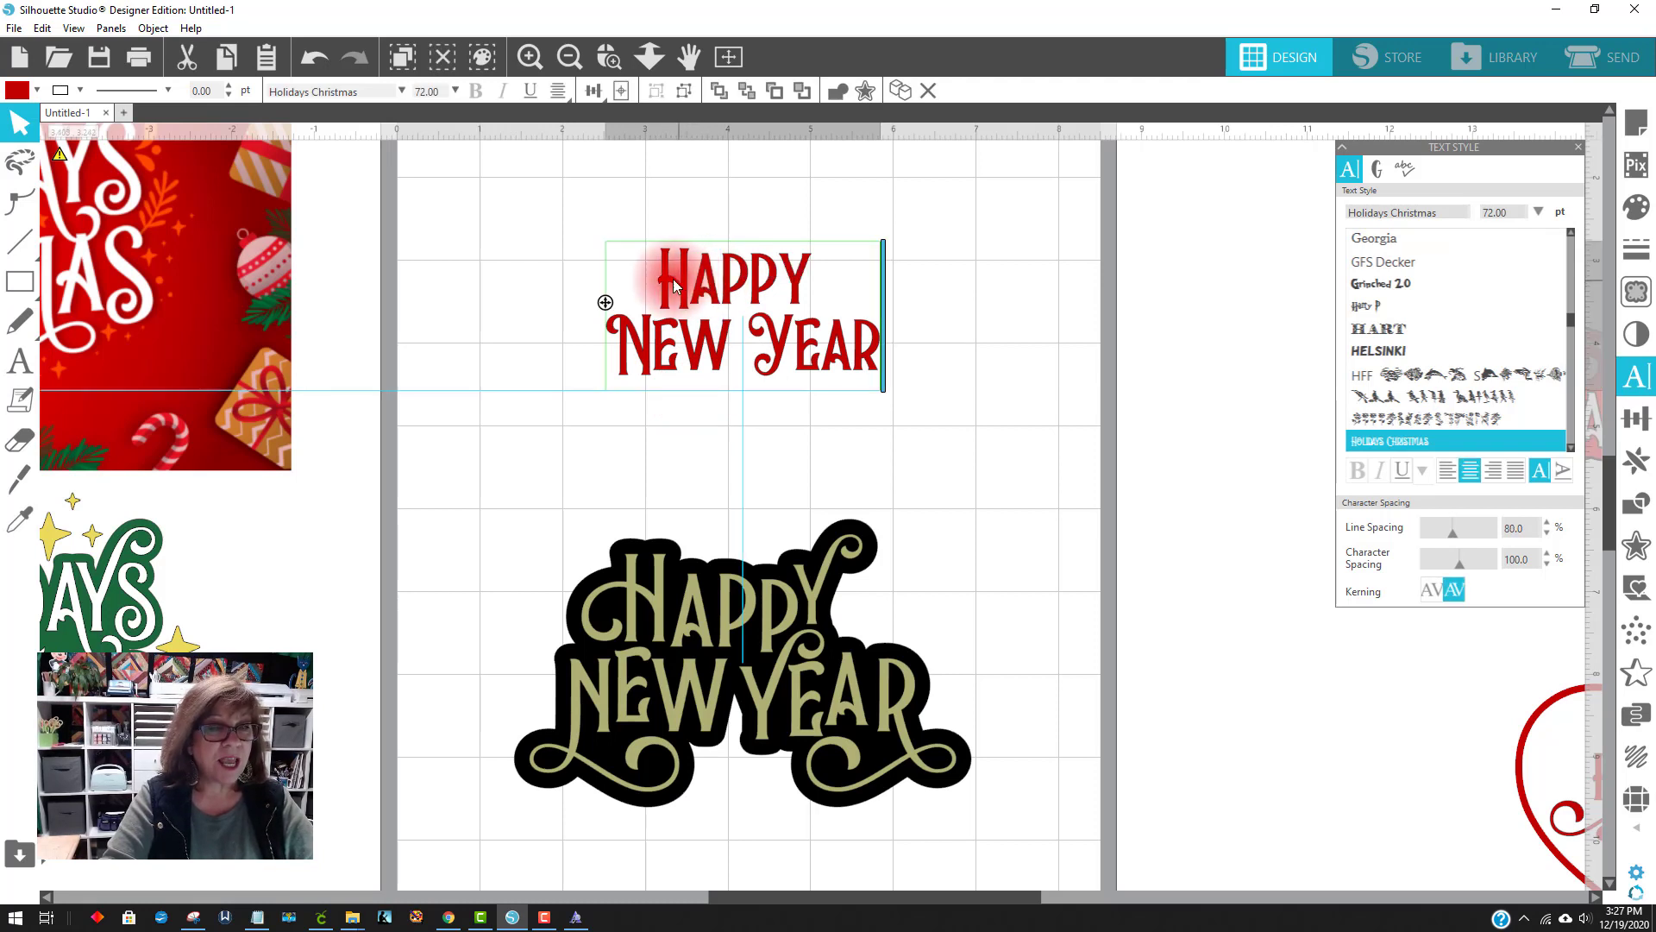
pyautogui.click(942, 278)
pyautogui.doubleClick(768, 276)
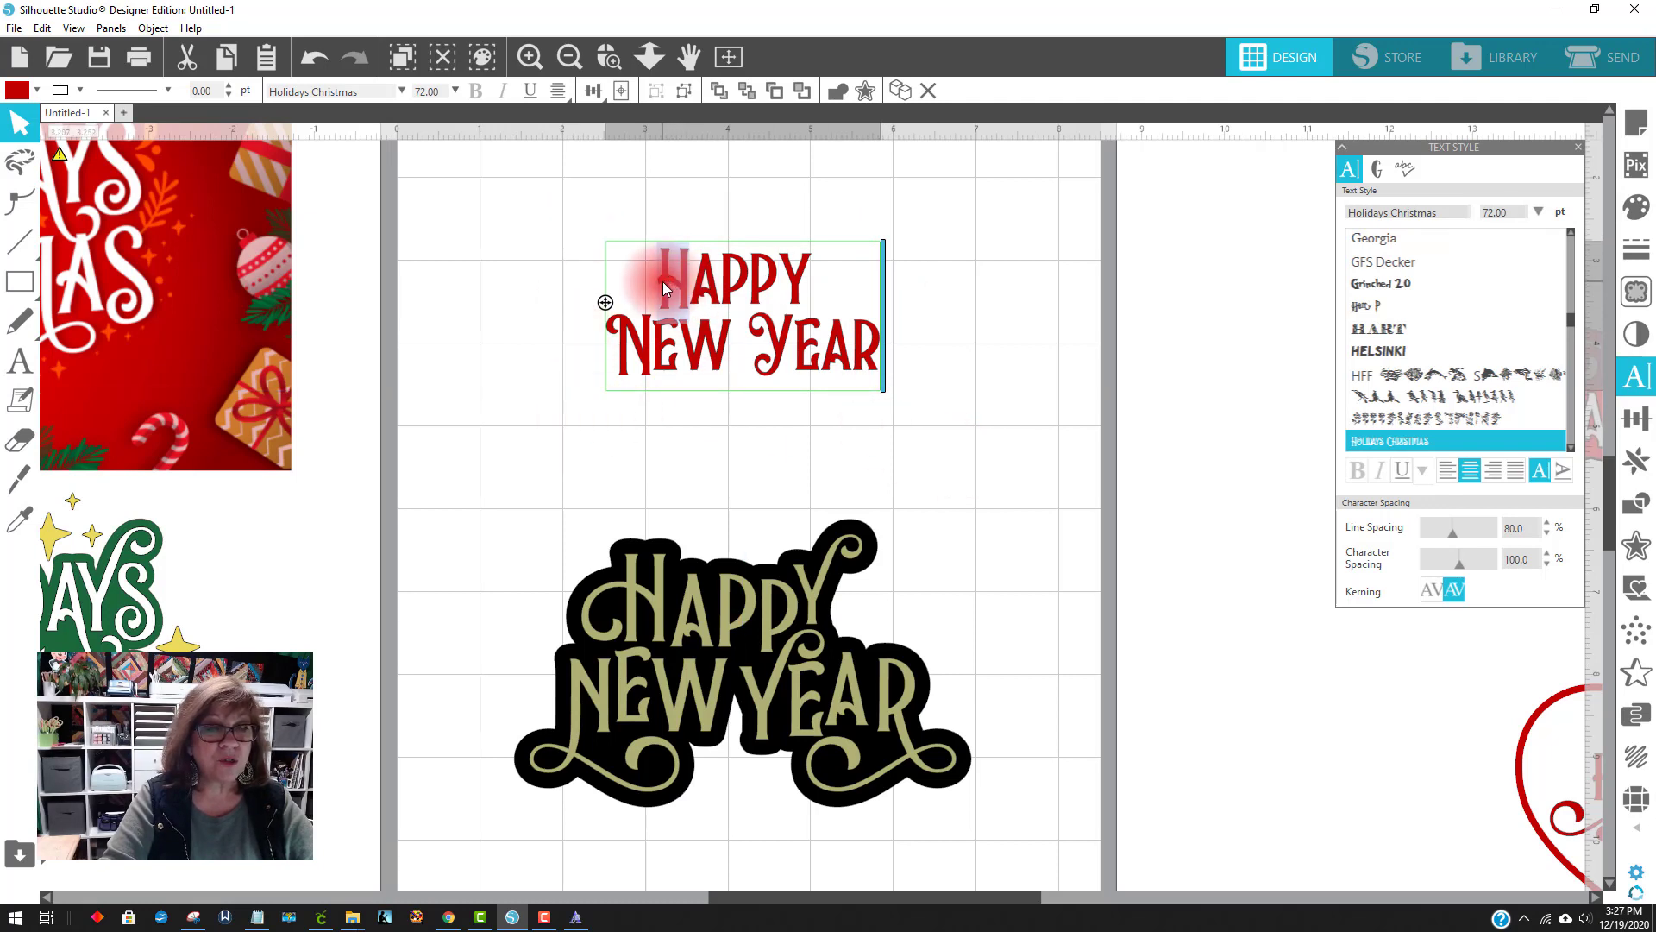
pyautogui.moveTo(663, 282); pyautogui.dragTo(696, 296)
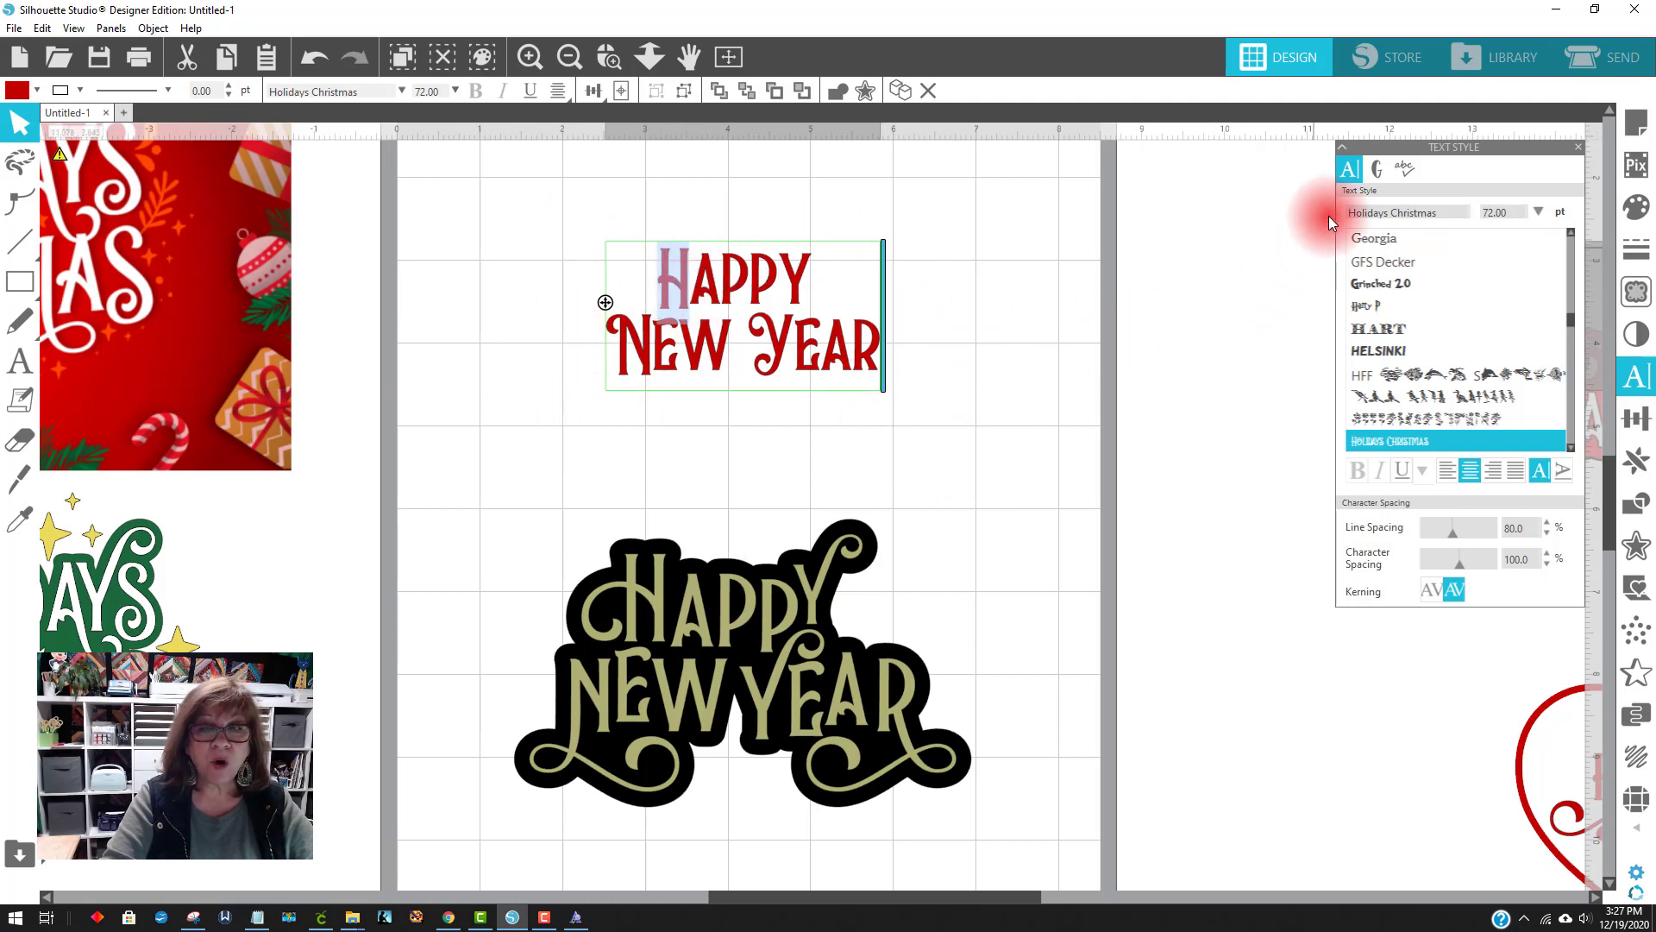
# Show the Holidays Christmas glyphs beside the mat at the largest preview size
pyautogui.click(1379, 167)
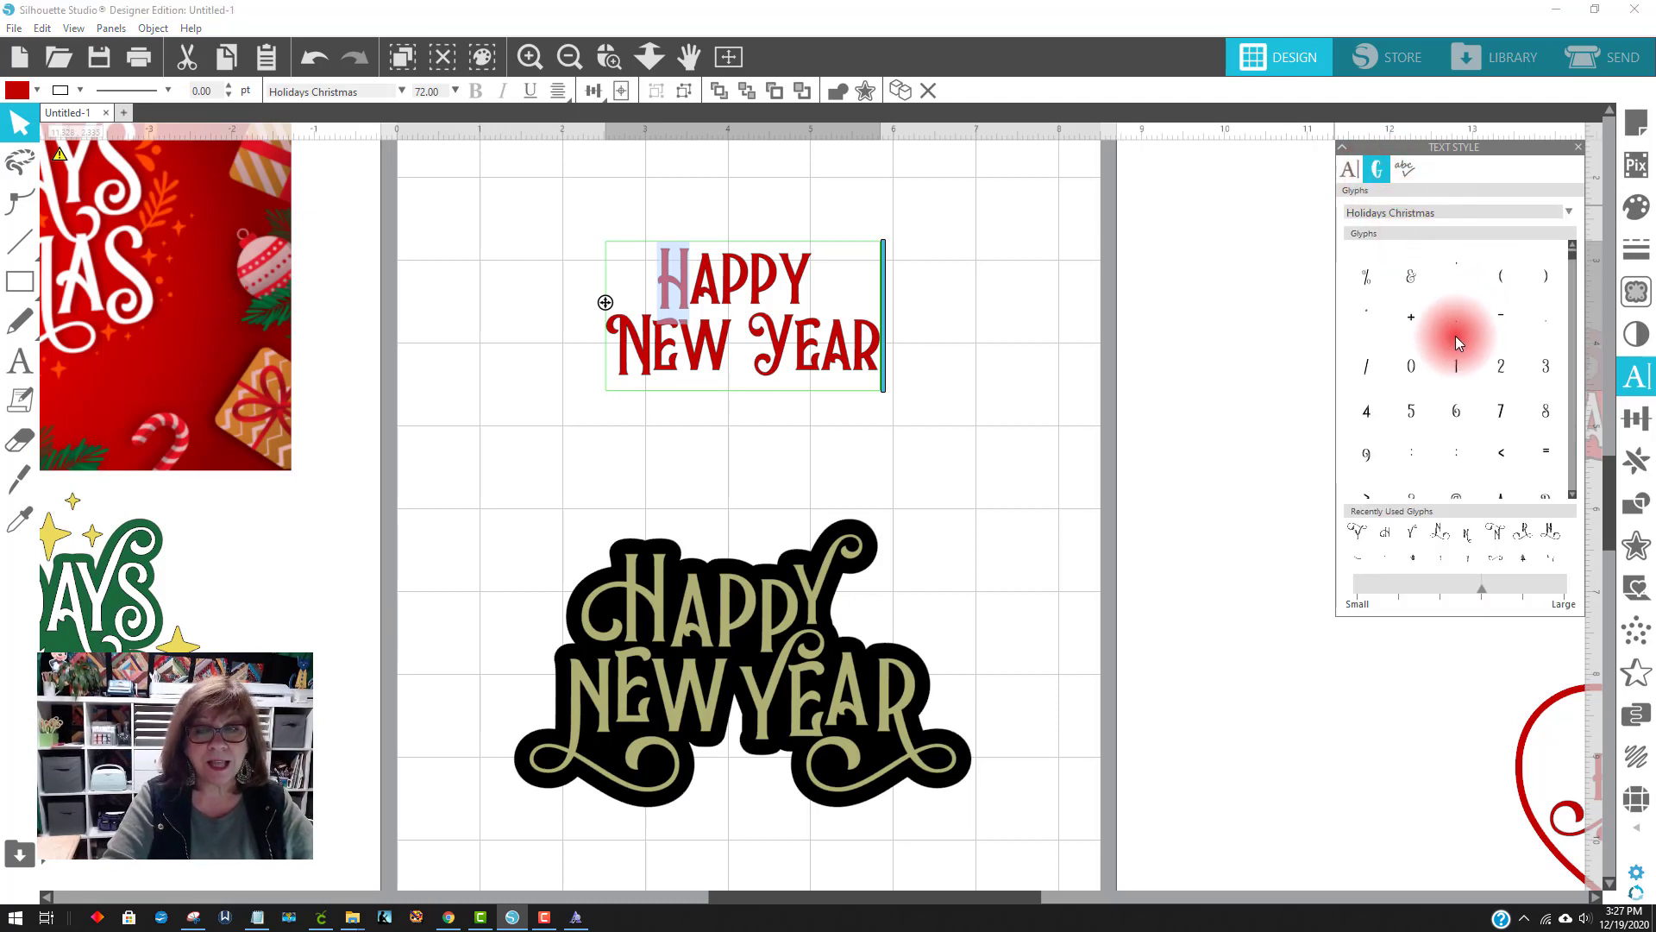
pyautogui.scroll(-3, 1461, 340)
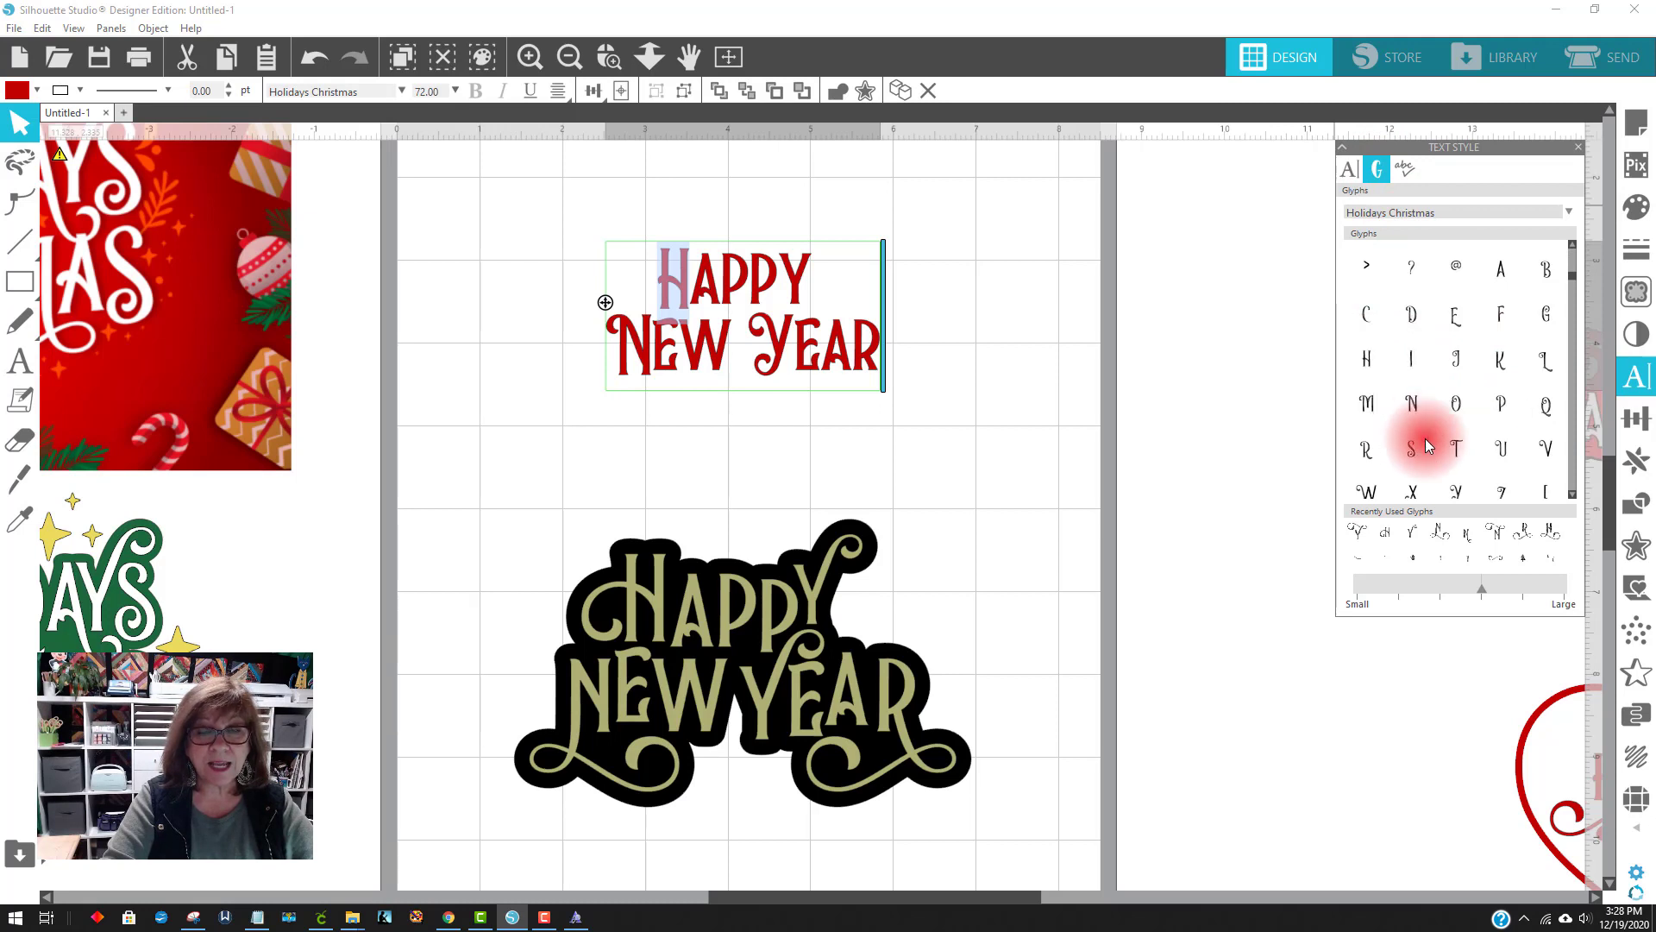
pyautogui.click(1516, 593)
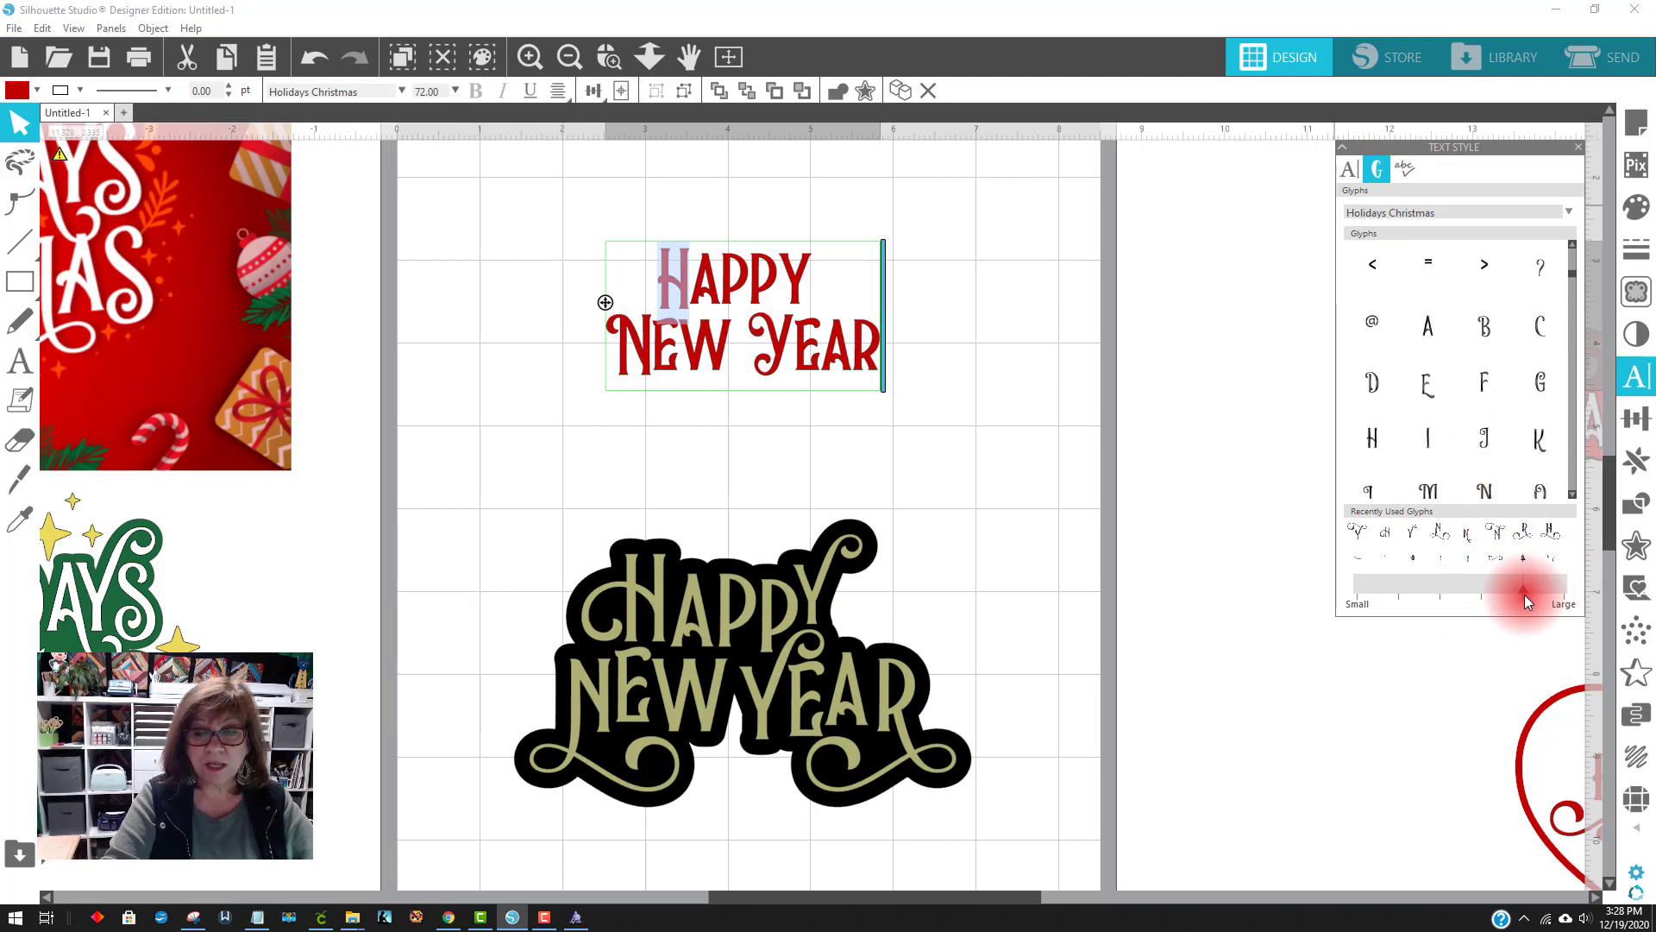
pyautogui.moveTo(1524, 594); pyautogui.dragTo(1194, 604)
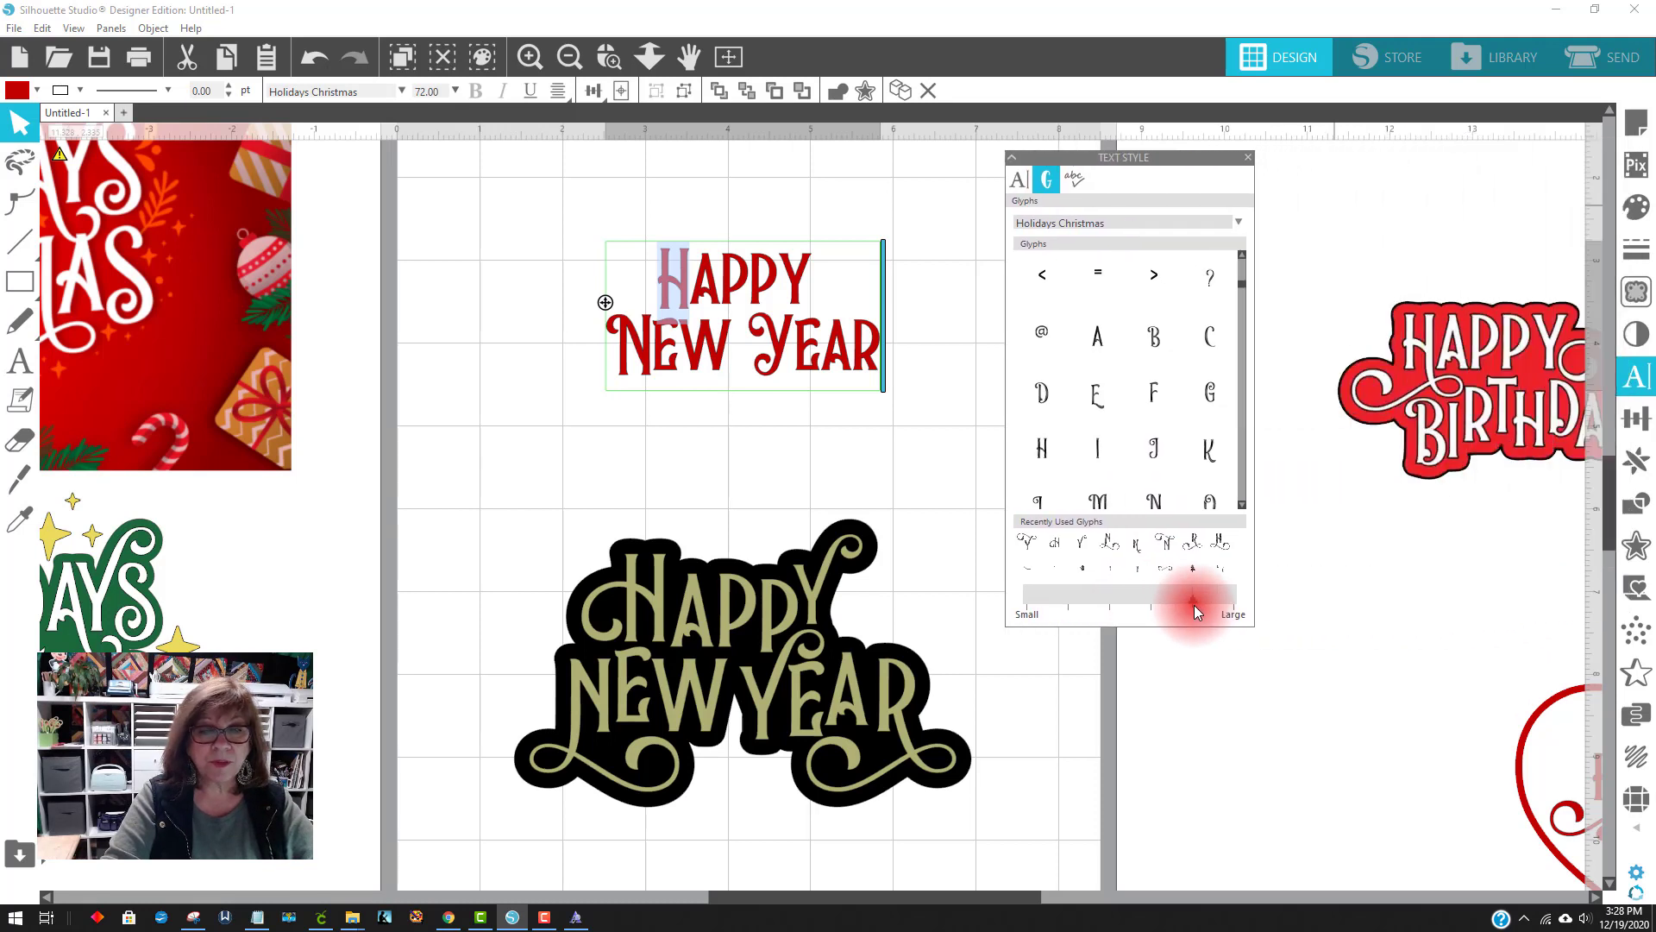
pyautogui.click(1224, 602)
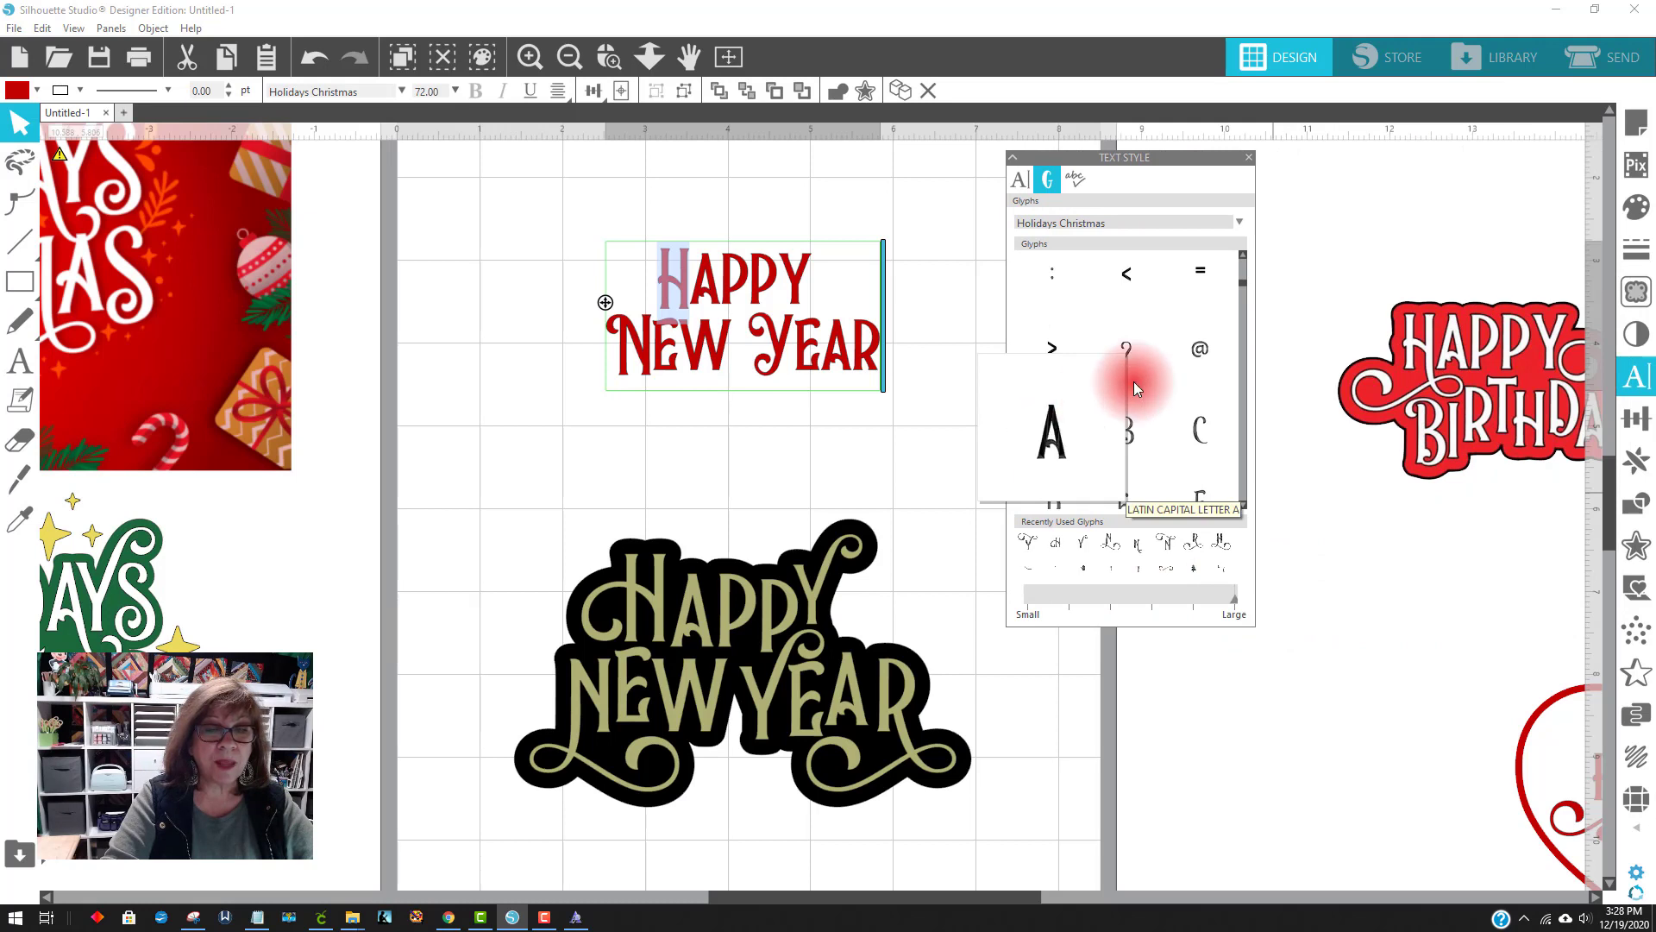
# Replace the selected H of HAPPY with the alternate H glyph that has a curl on its left side
pyautogui.moveTo(1243, 281); pyautogui.dragTo(1234, 413)
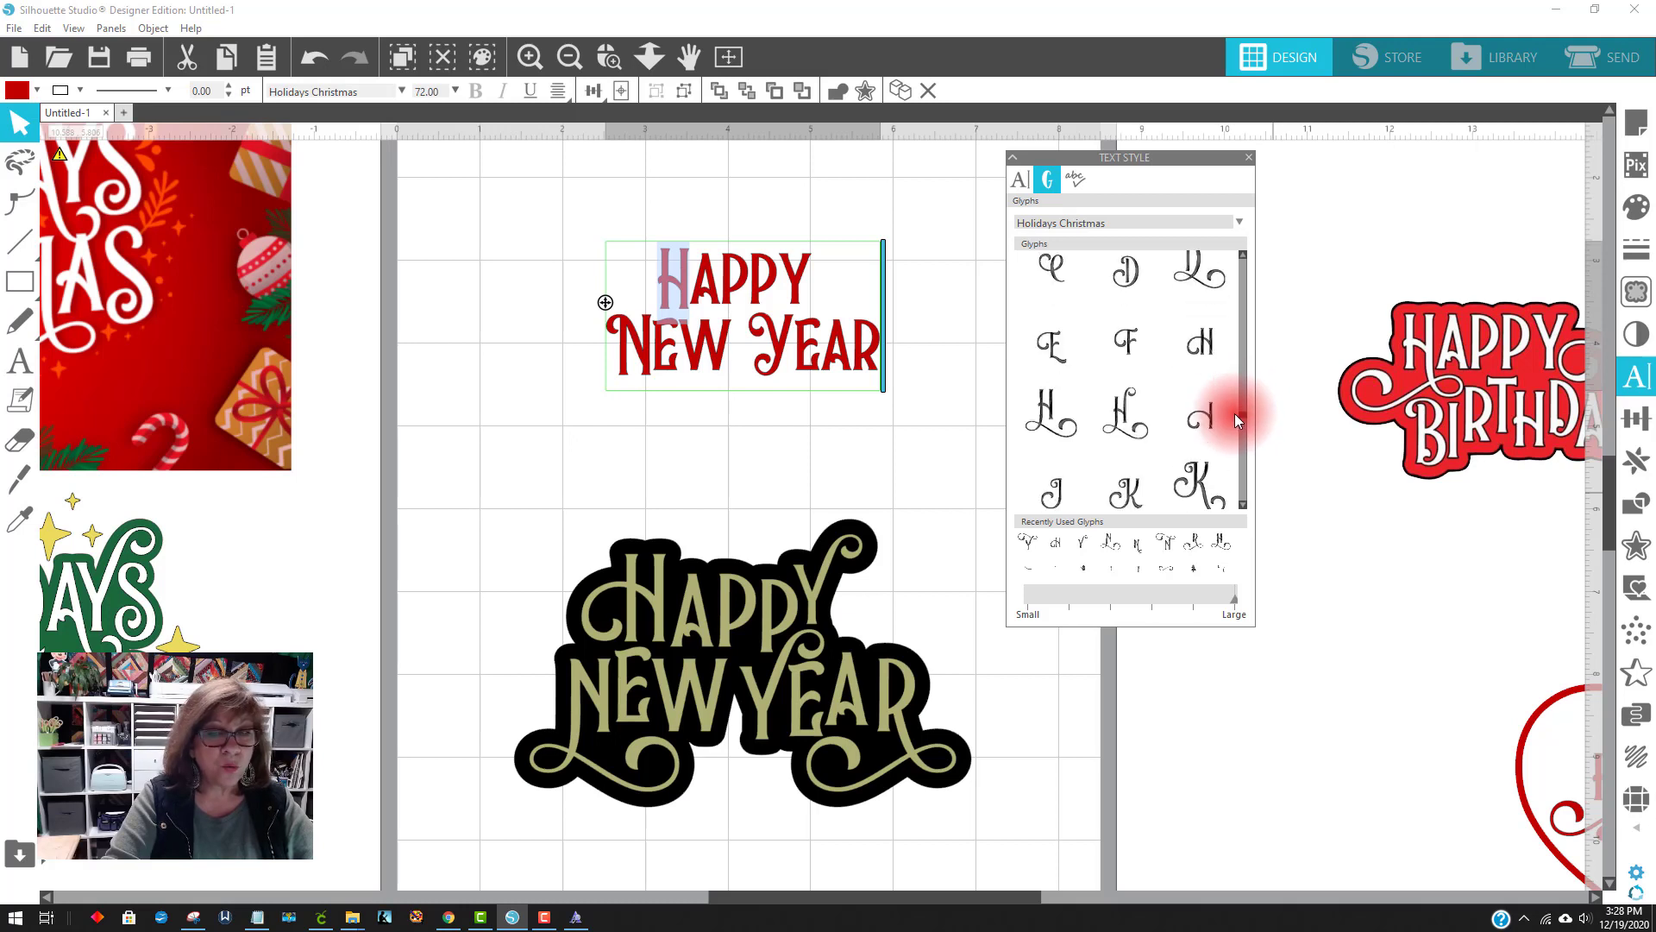
pyautogui.moveTo(1210, 348)
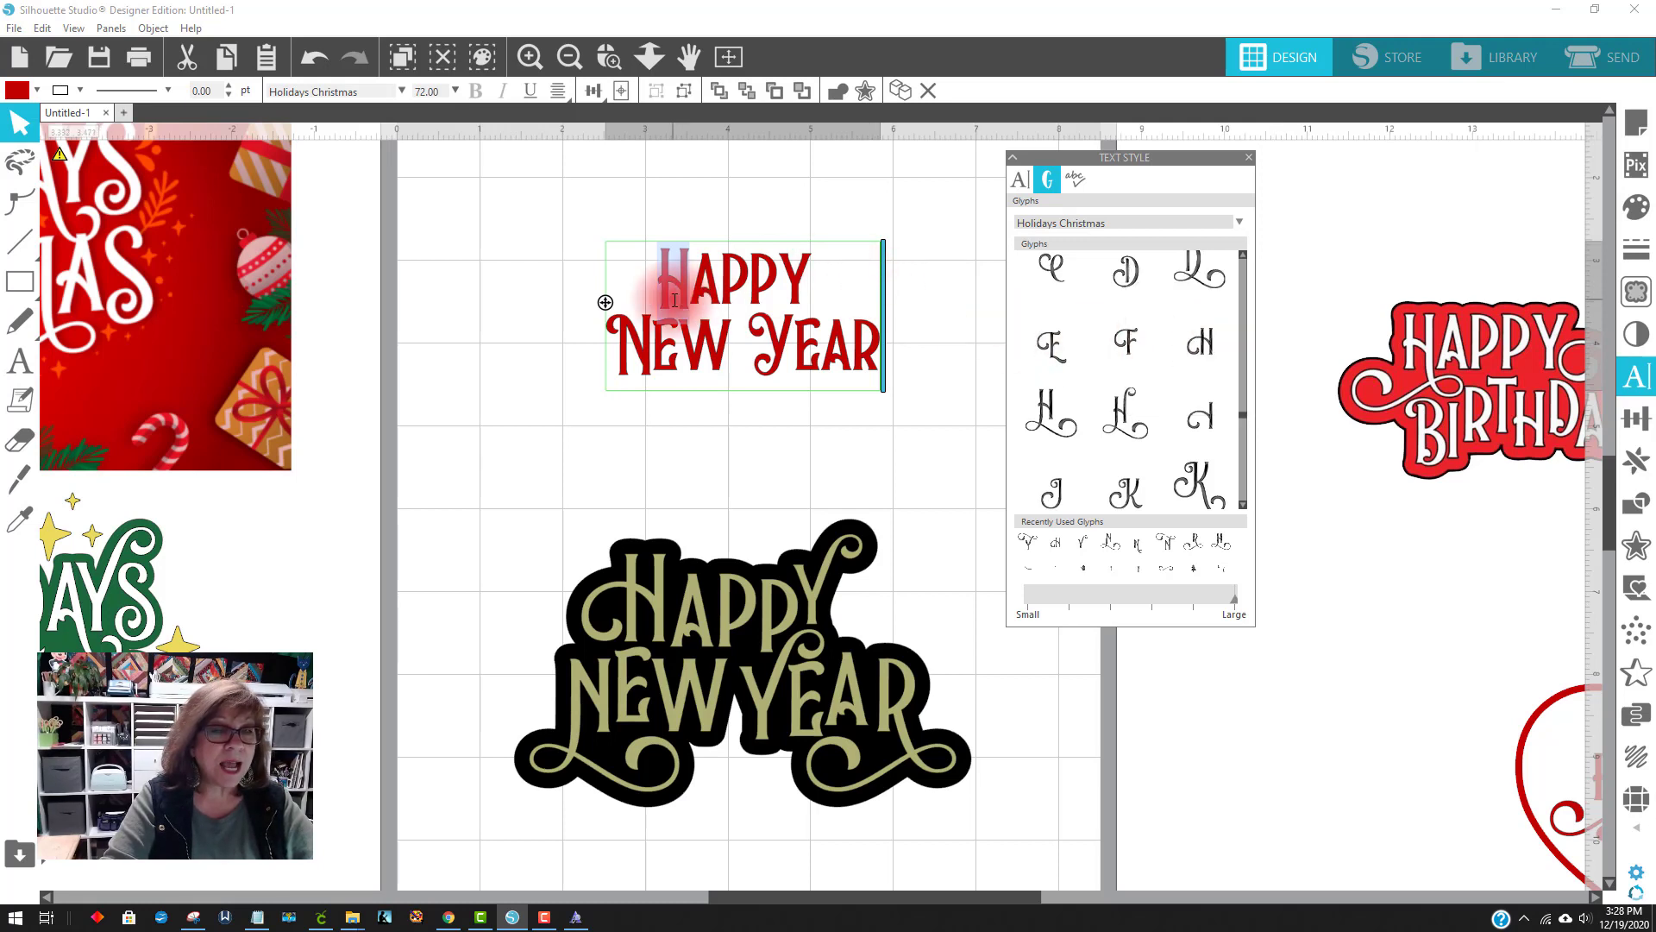
pyautogui.click(1198, 350)
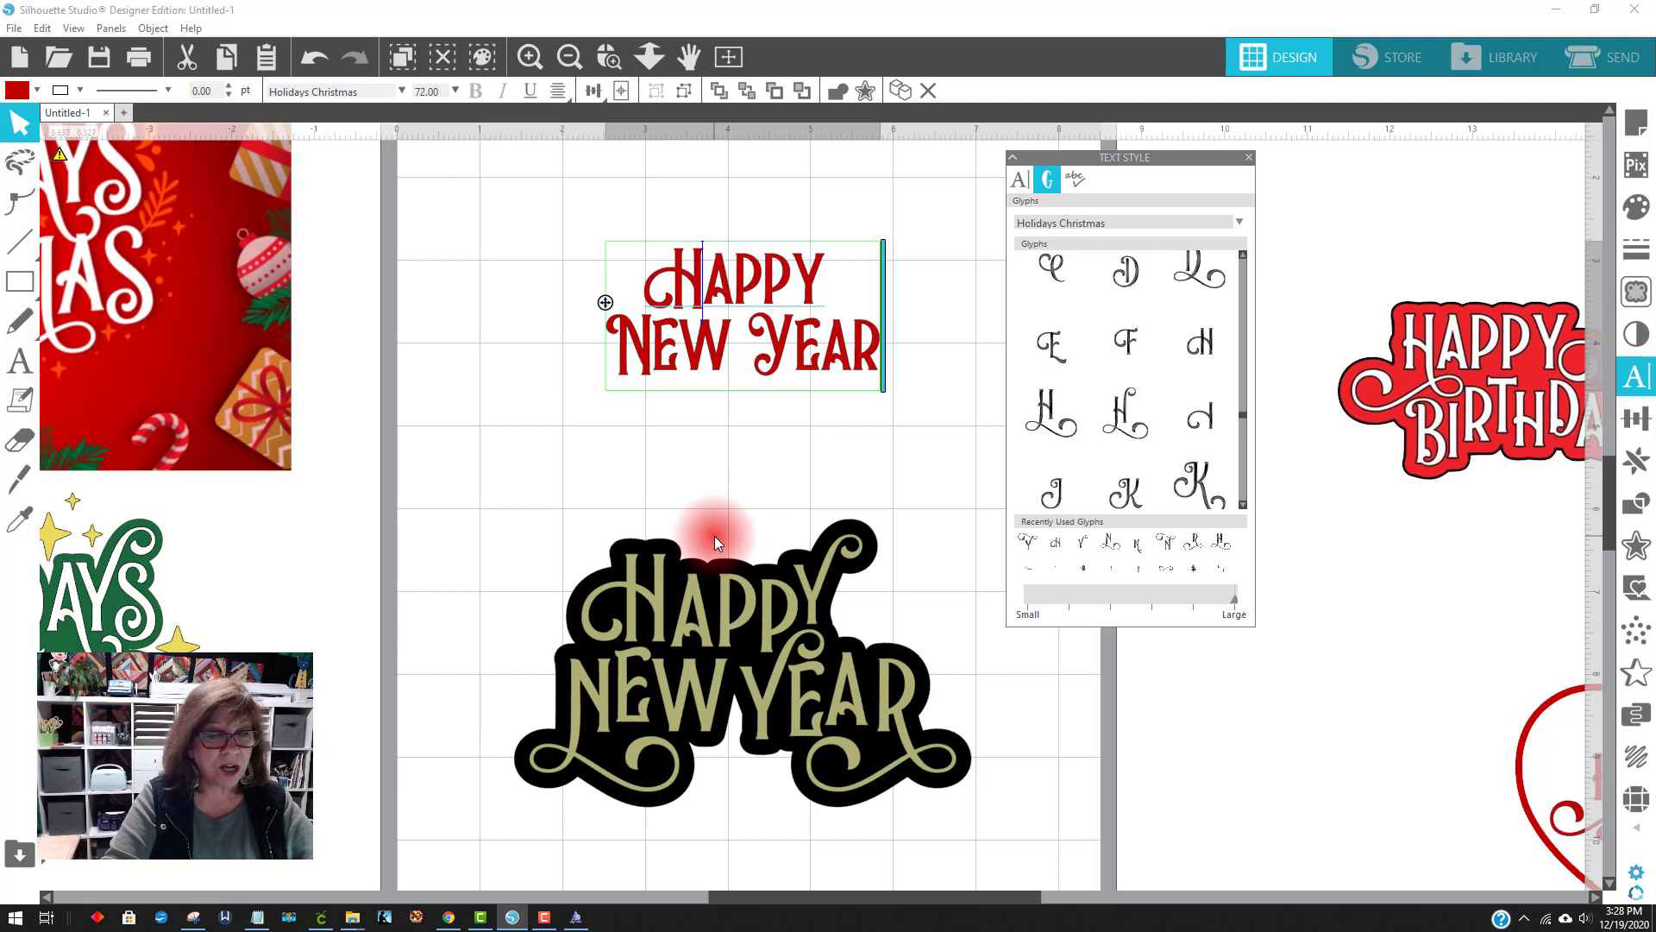
# Replace the Y of HAPPY with the alternate Y glyph whose swash curls up to the upper right
pyautogui.moveTo(841, 294); pyautogui.dragTo(803, 278)
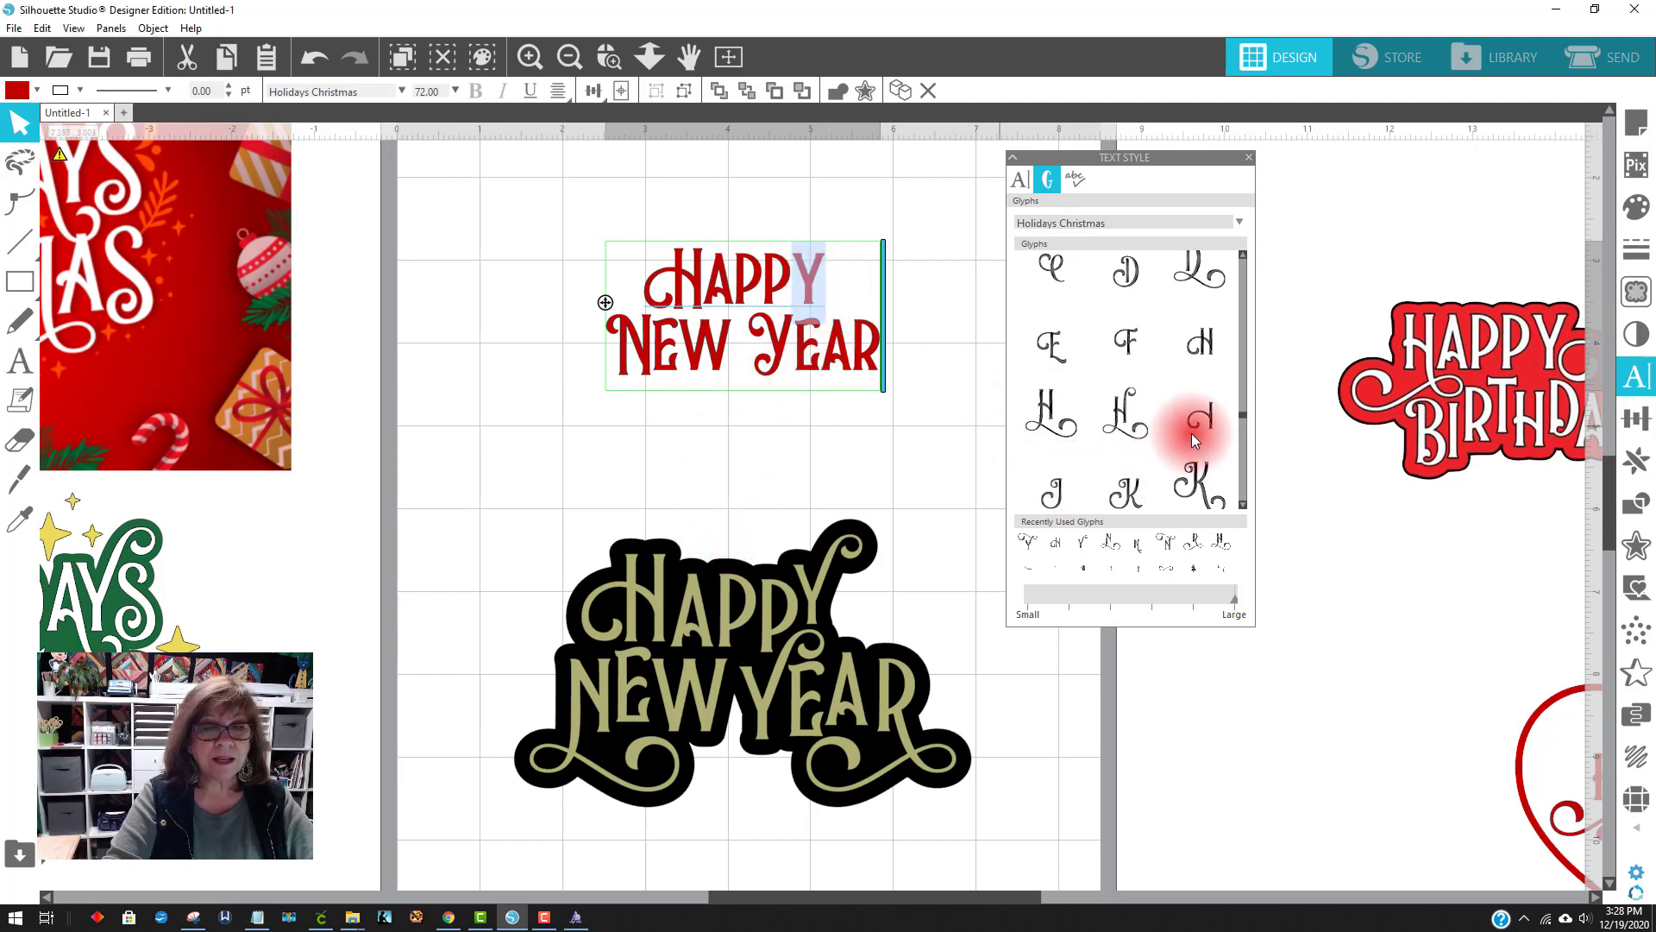
pyautogui.scroll(-5, 1192, 433)
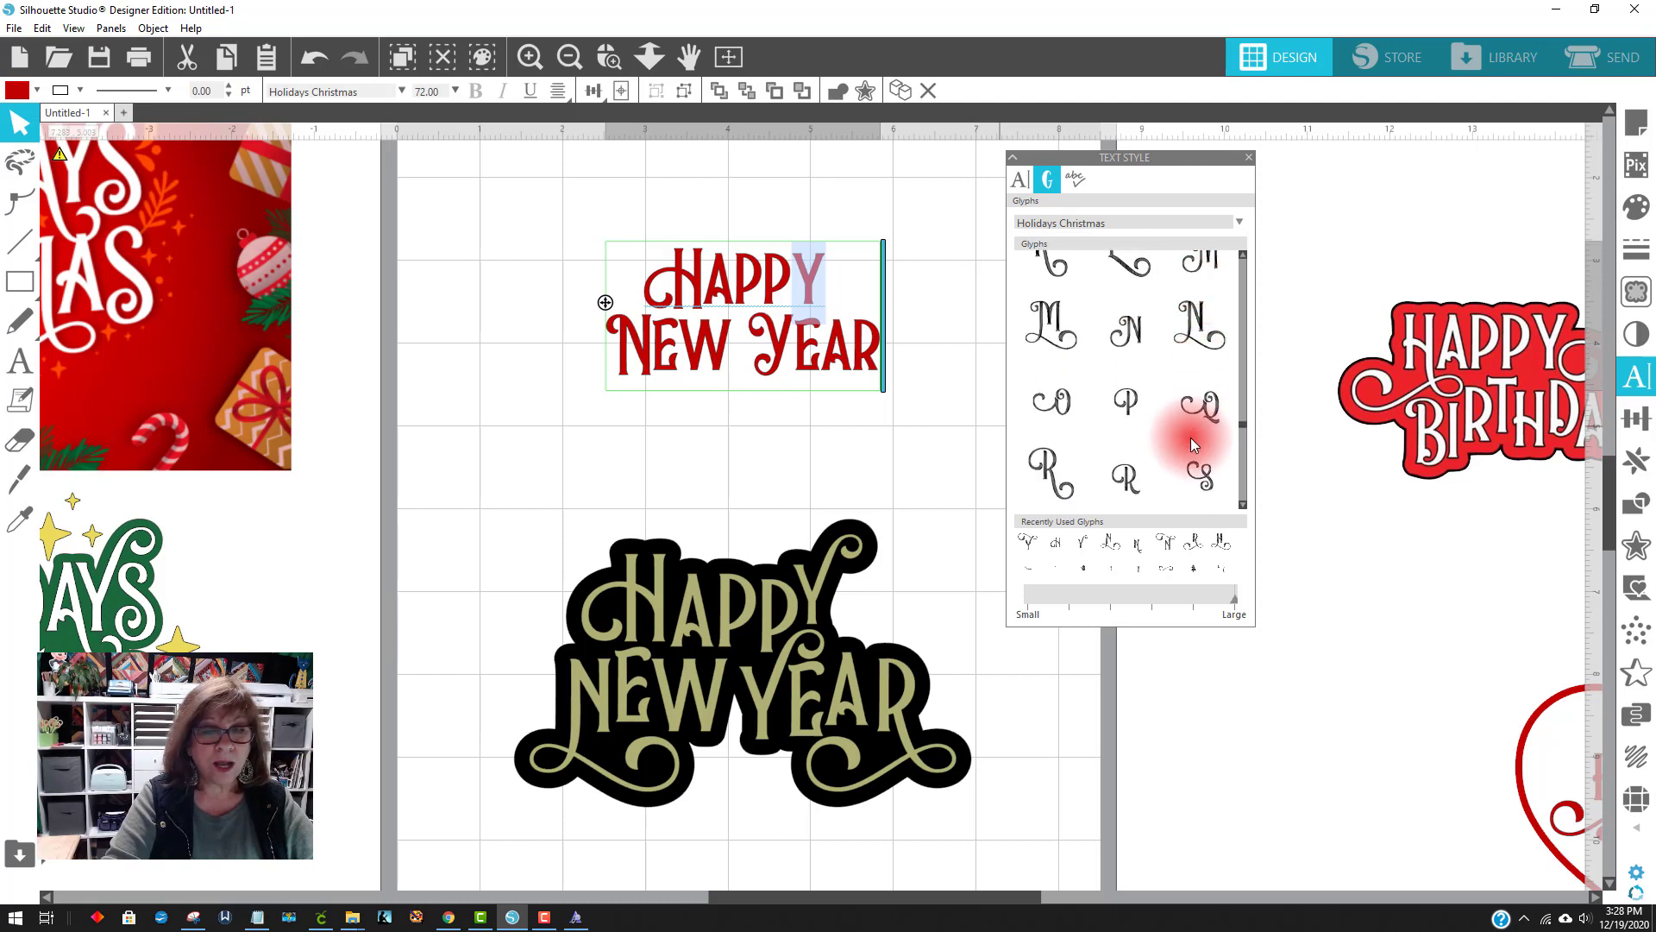
pyautogui.scroll(-3, 1191, 438)
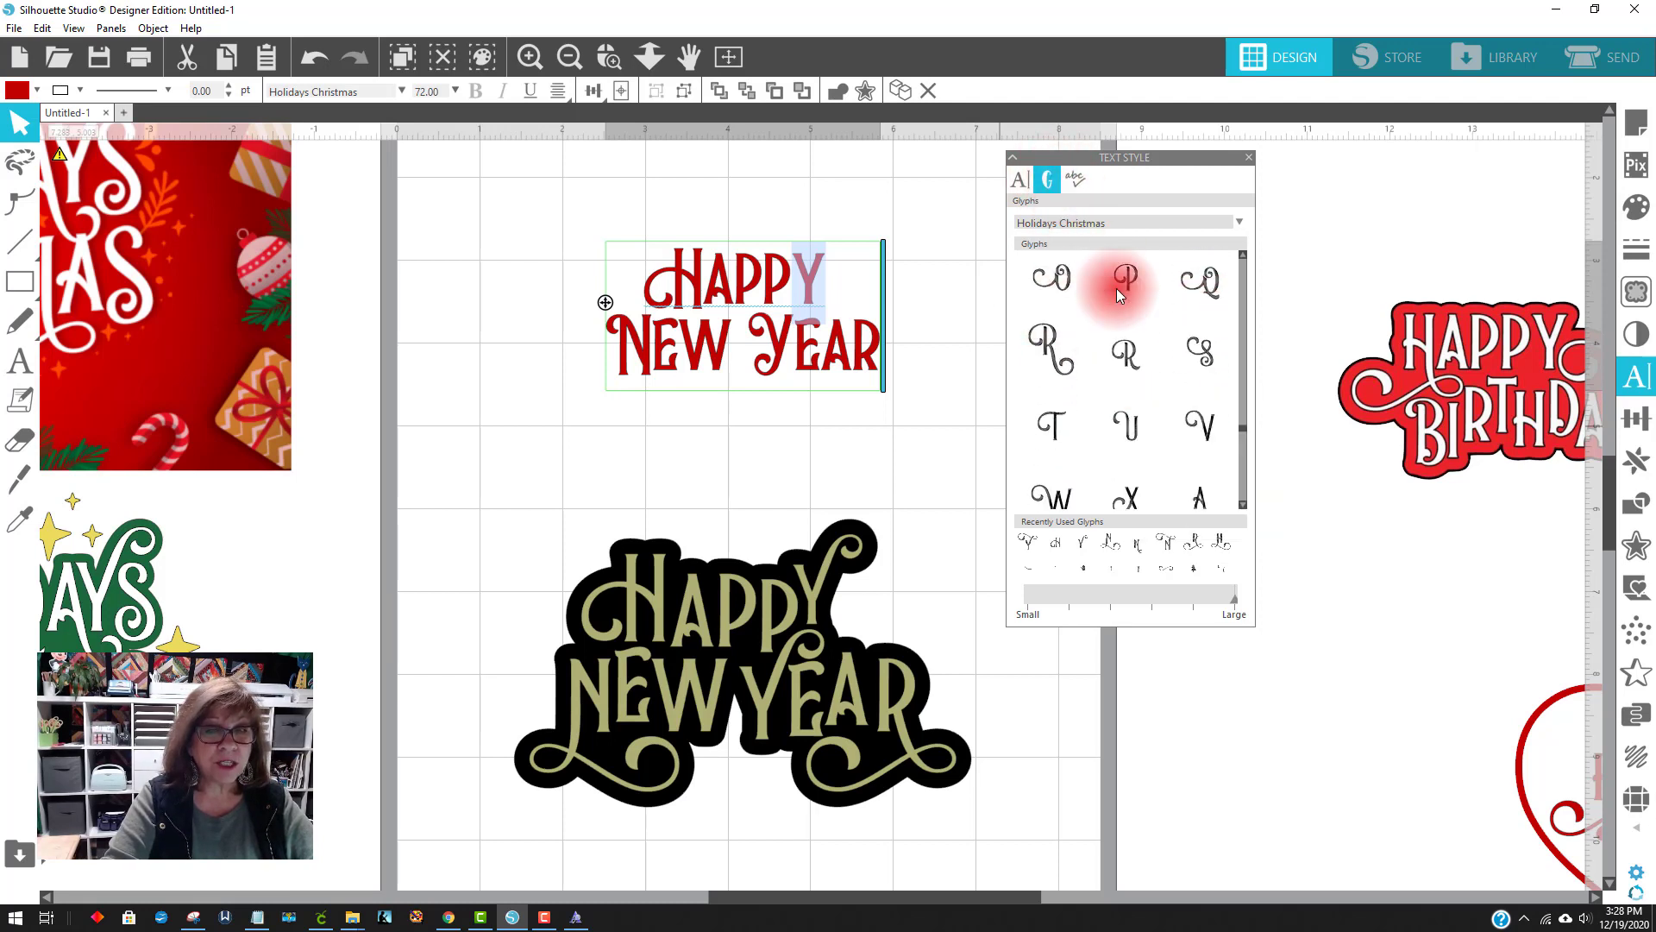
pyautogui.scroll(-4, 1137, 409)
pyautogui.scroll(2, 1145, 395)
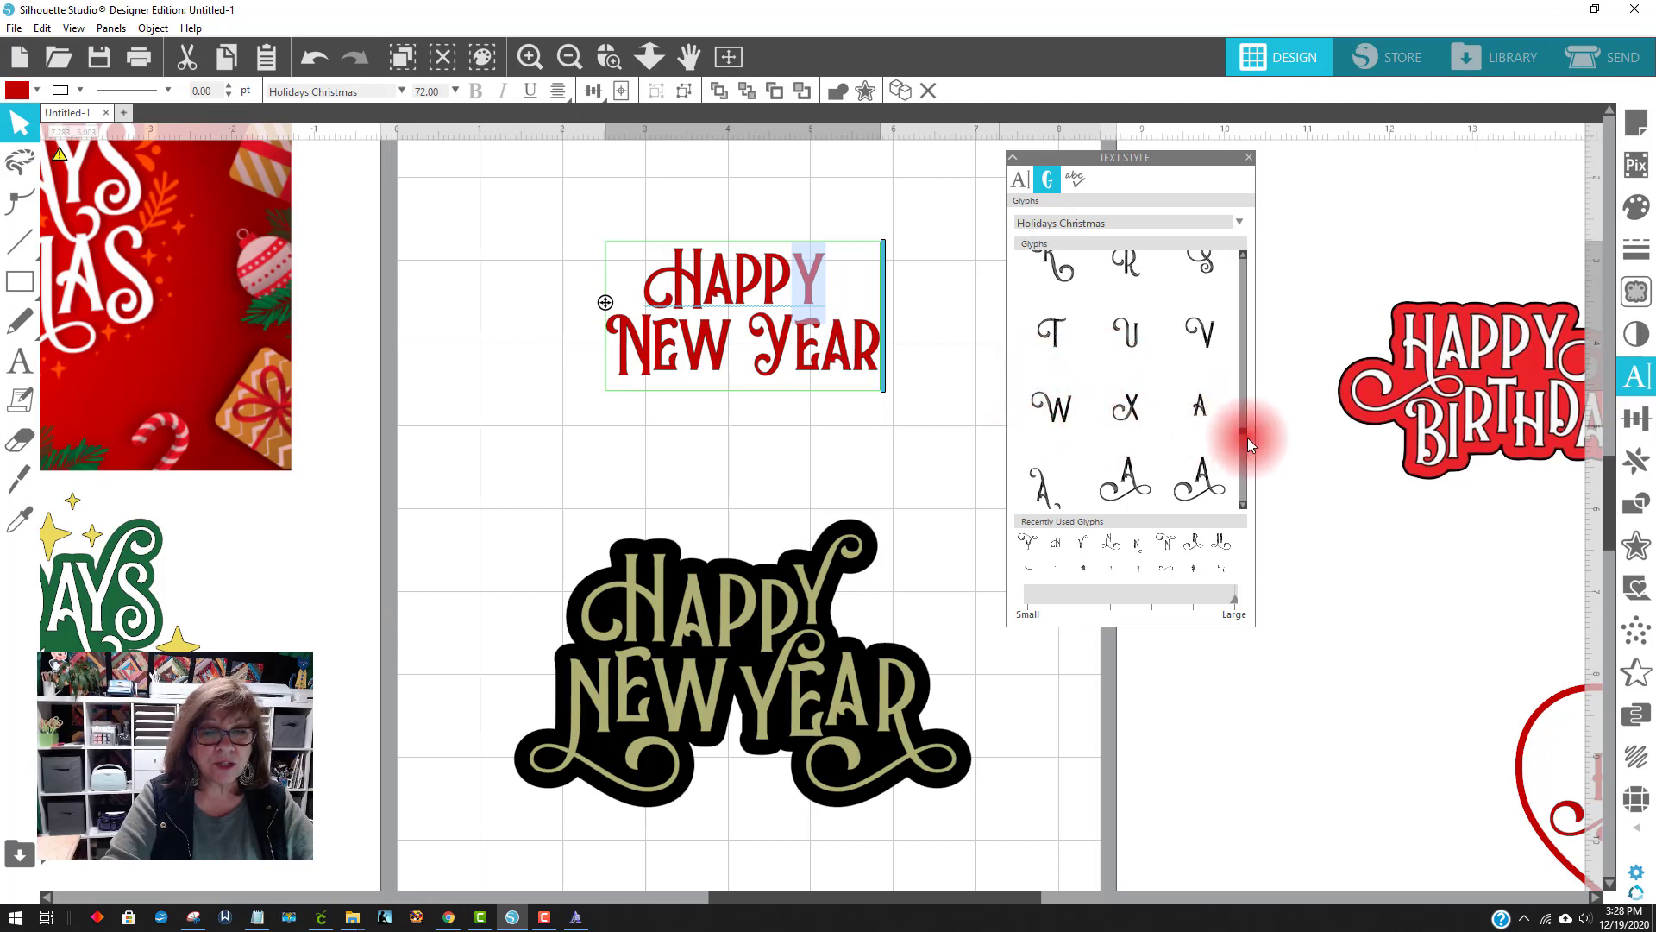
pyautogui.moveTo(1244, 432); pyautogui.dragTo(1237, 467)
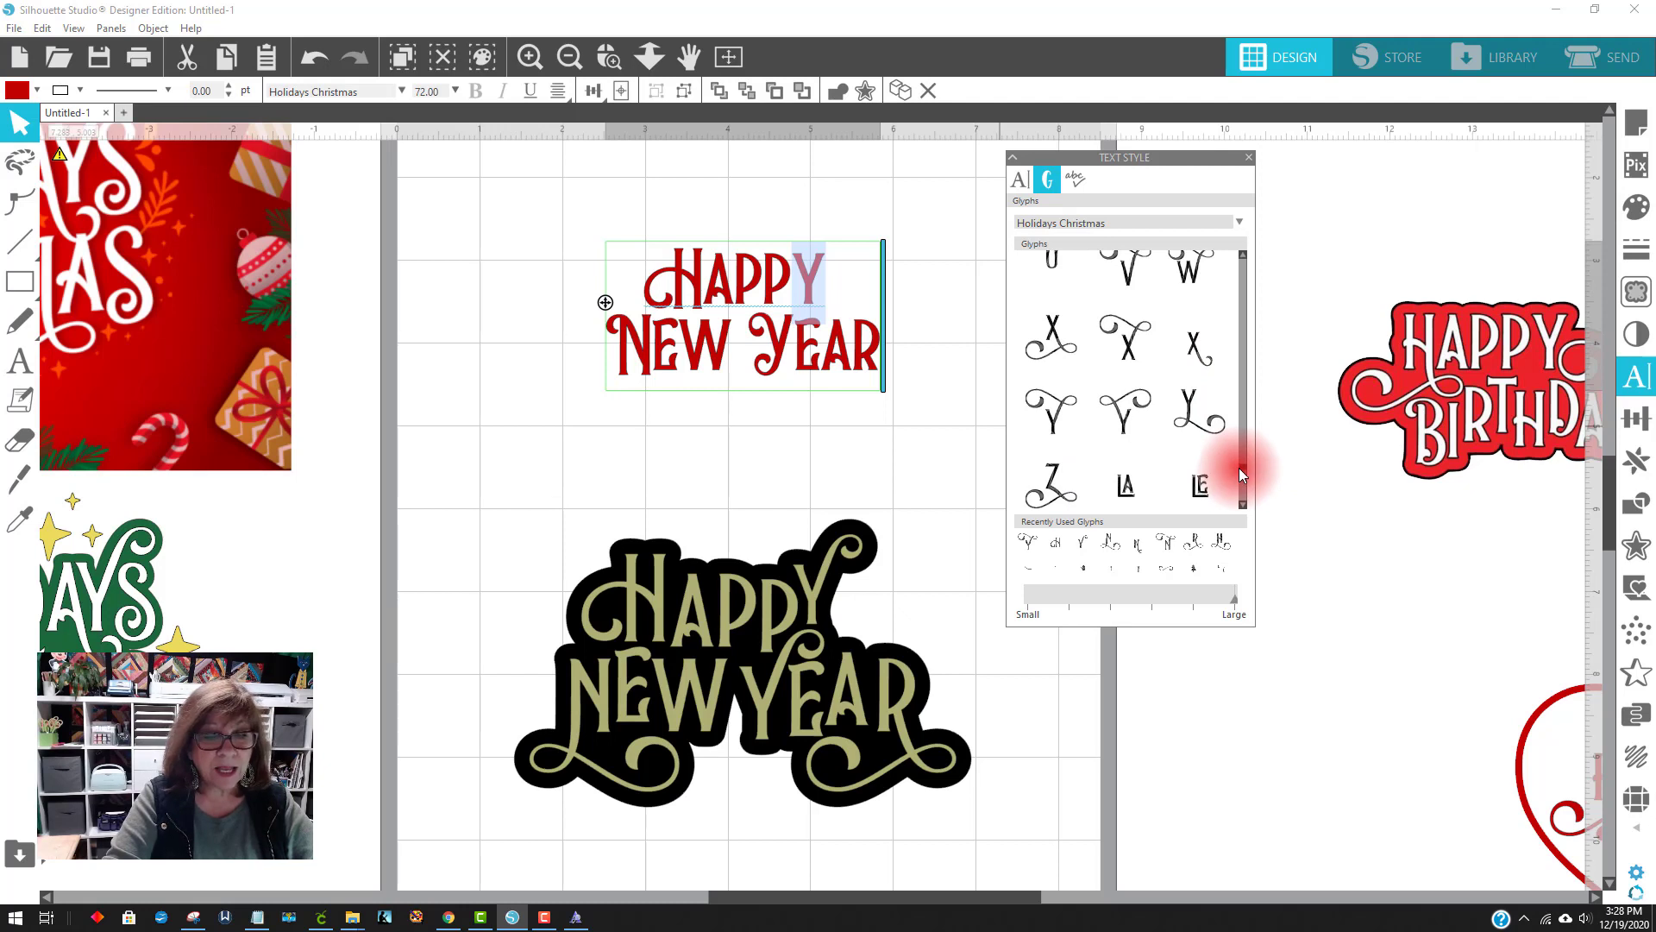
pyautogui.doubleClick(1122, 407)
pyautogui.click(1063, 612)
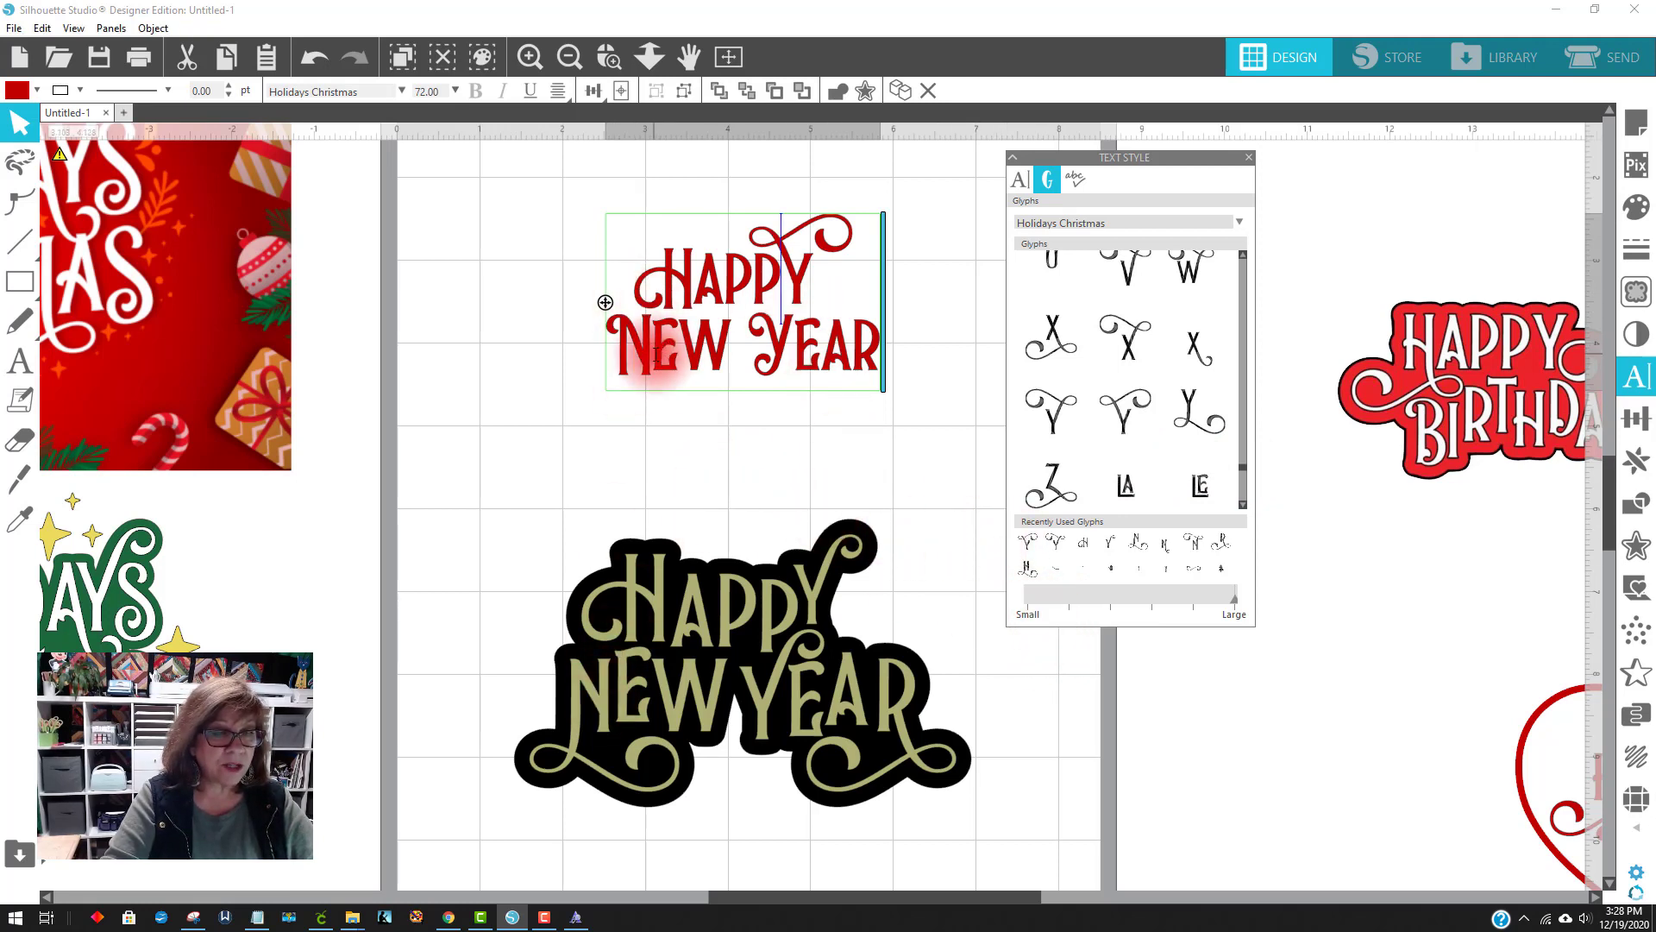
# Replace the N of NEW with the alternate N glyph whose left stem ends in a curling swash below the letter
pyautogui.click(628, 350)
pyautogui.scroll(3, 1108, 427)
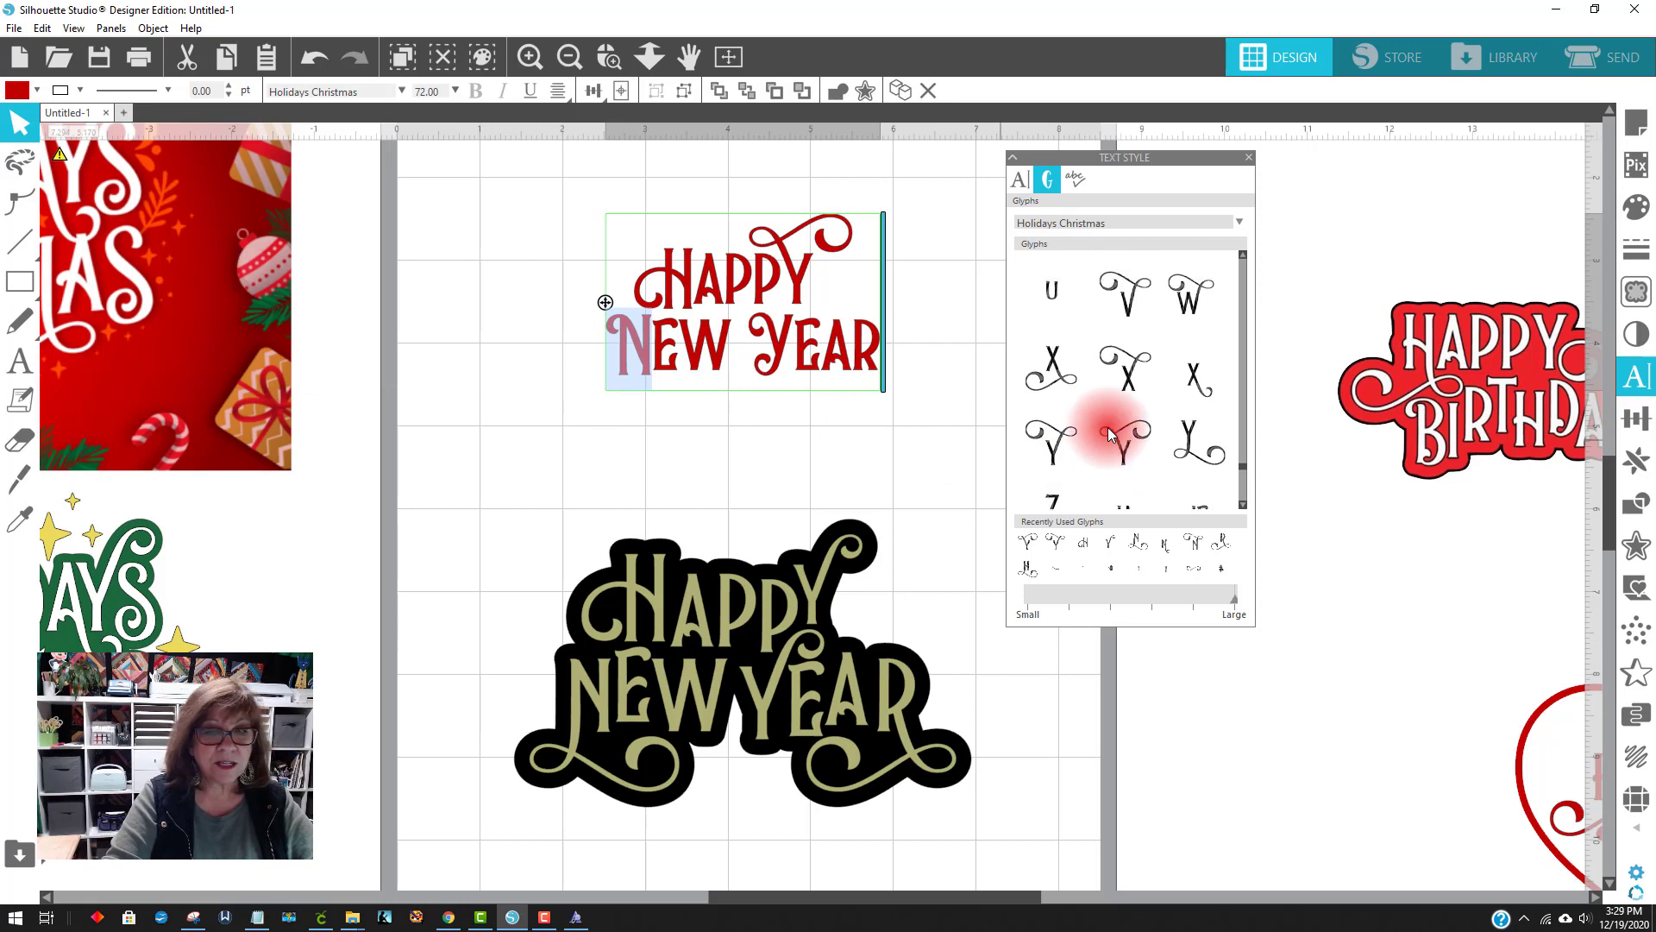
pyautogui.scroll(5, 1191, 387)
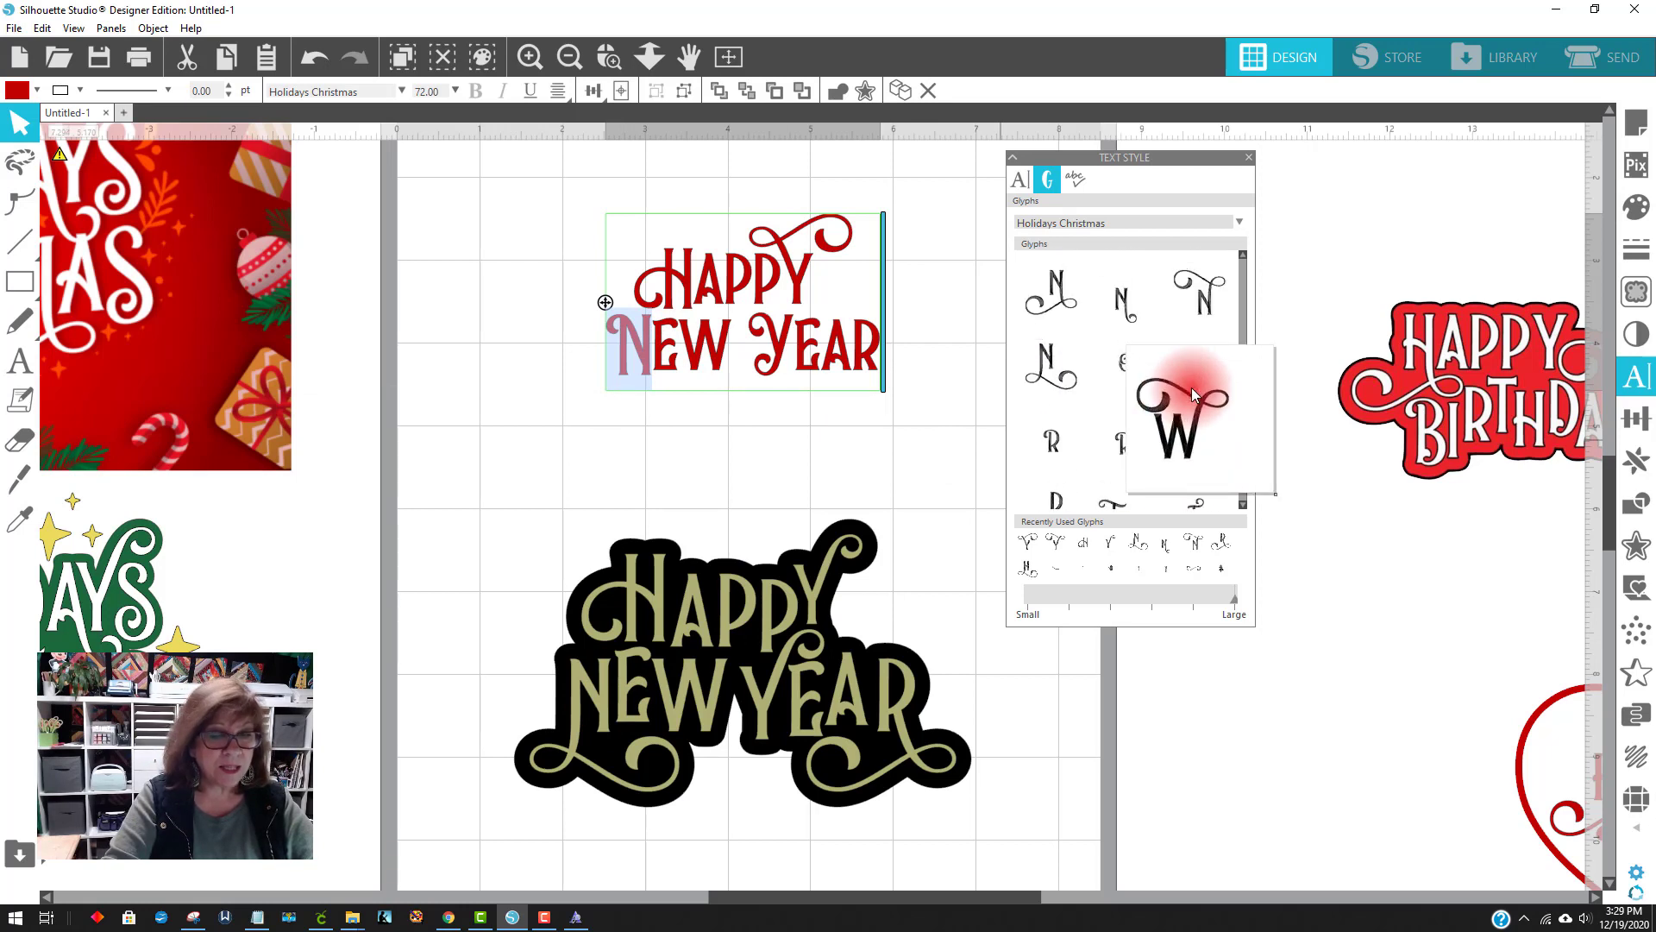
pyautogui.doubleClick(1048, 370)
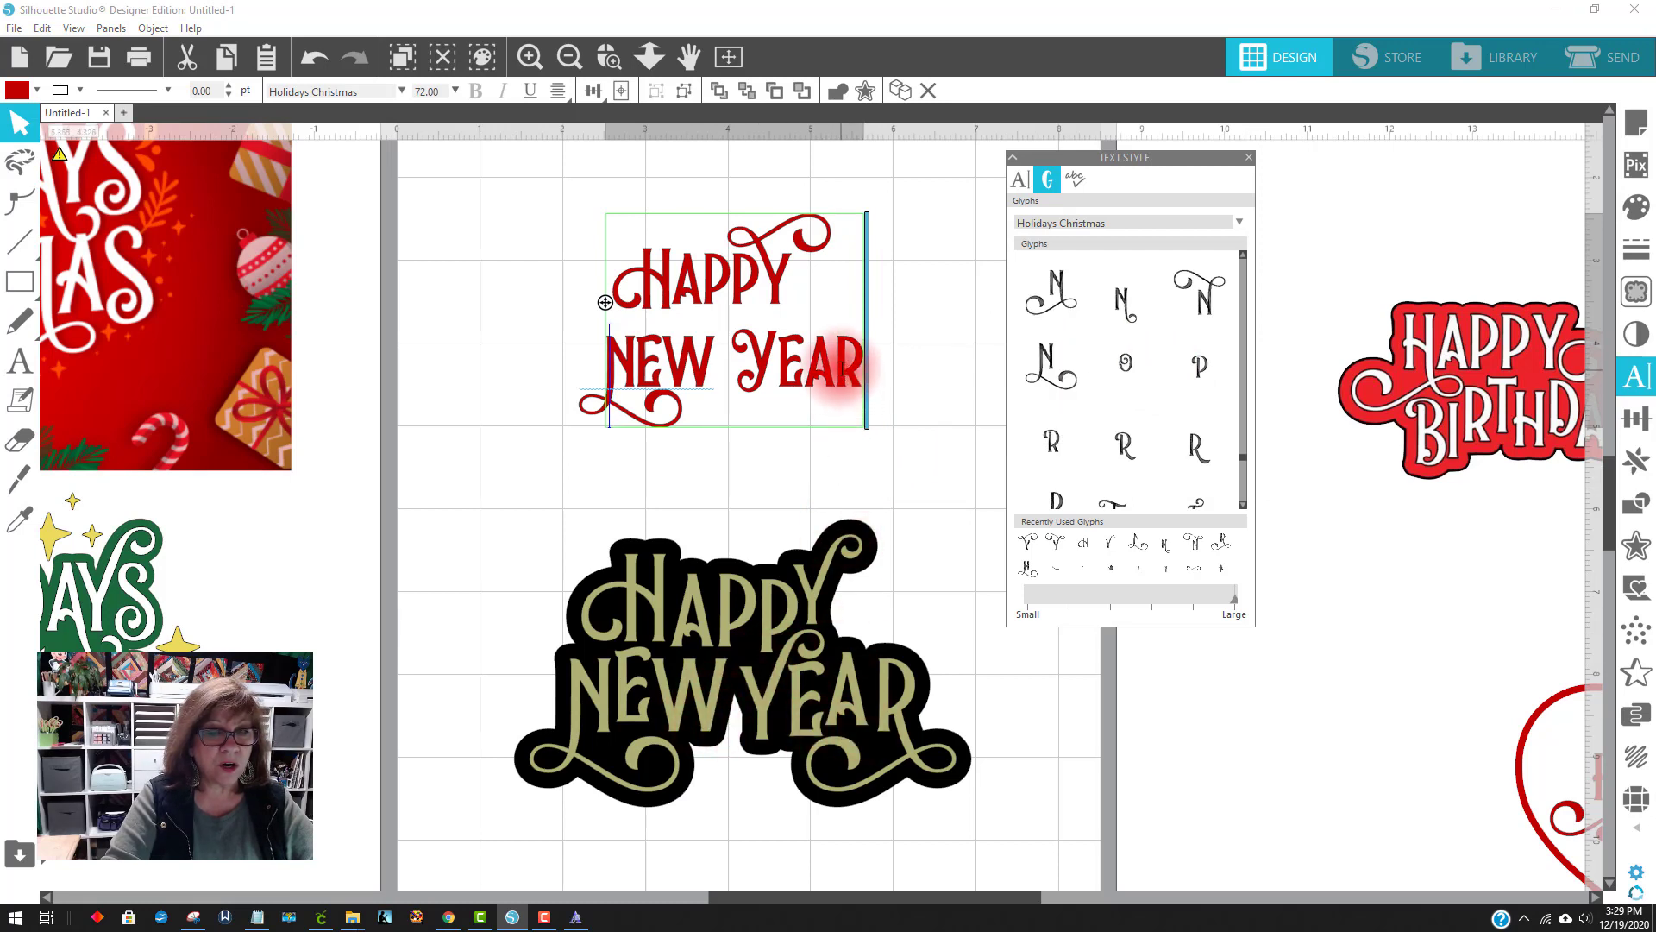
# Replace the R of YEAR with the alternate R glyph that has a wide curling swash beneath it, and finish editing the text
pyautogui.moveTo(836, 367); pyautogui.dragTo(856, 375)
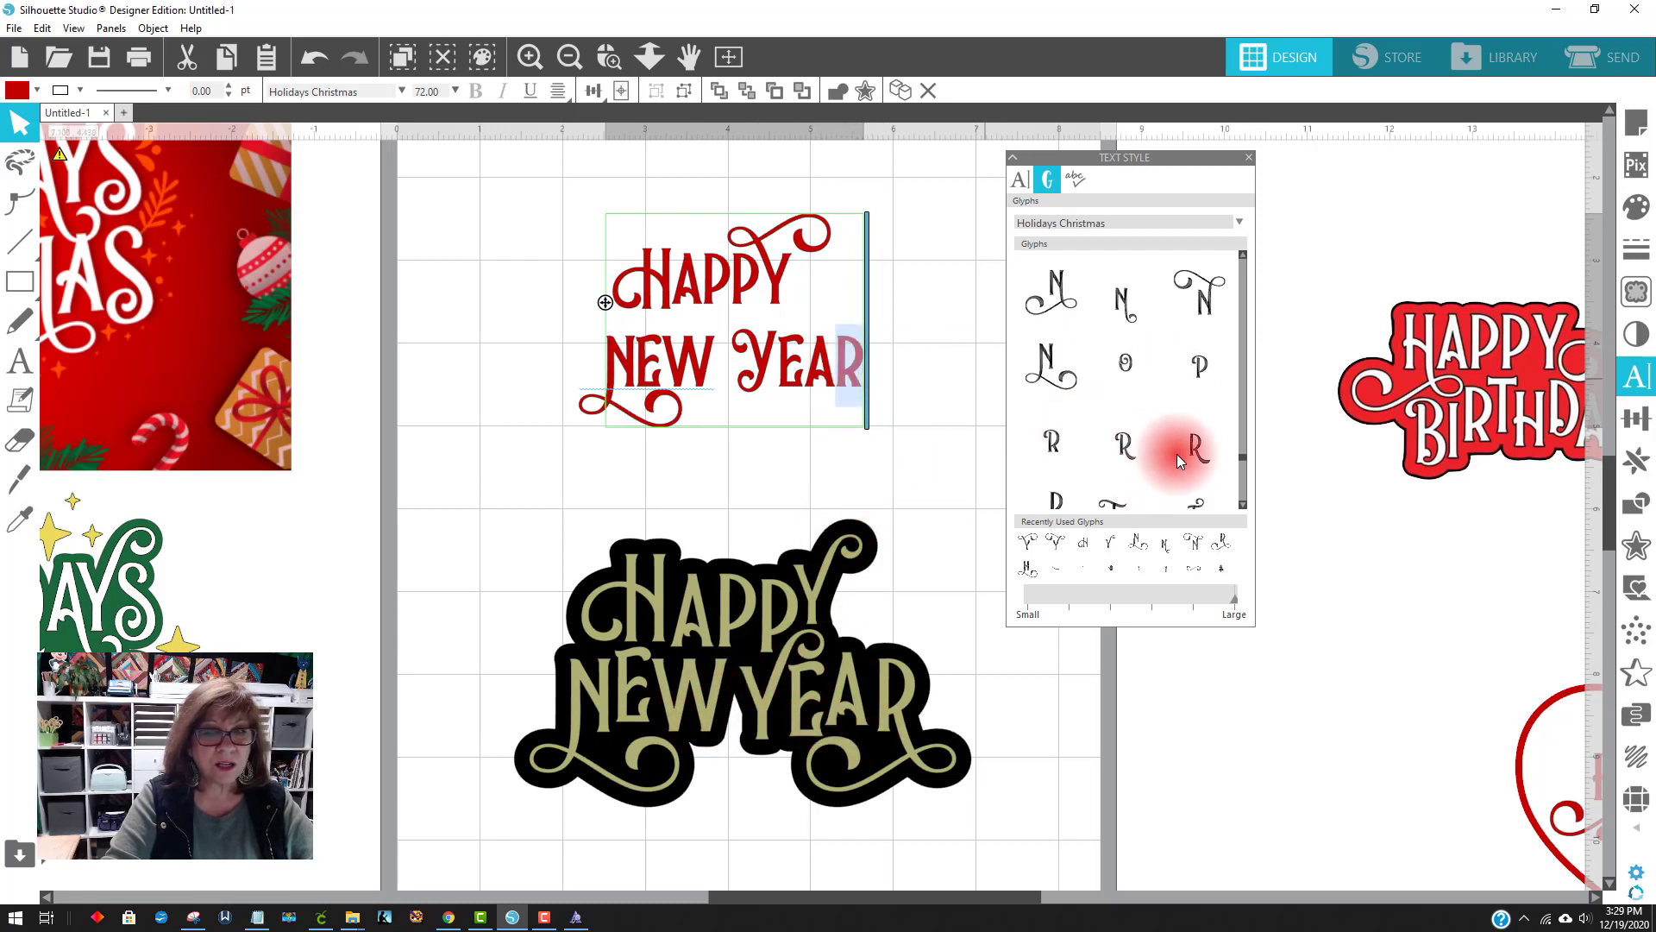
pyautogui.scroll(-3, 1204, 428)
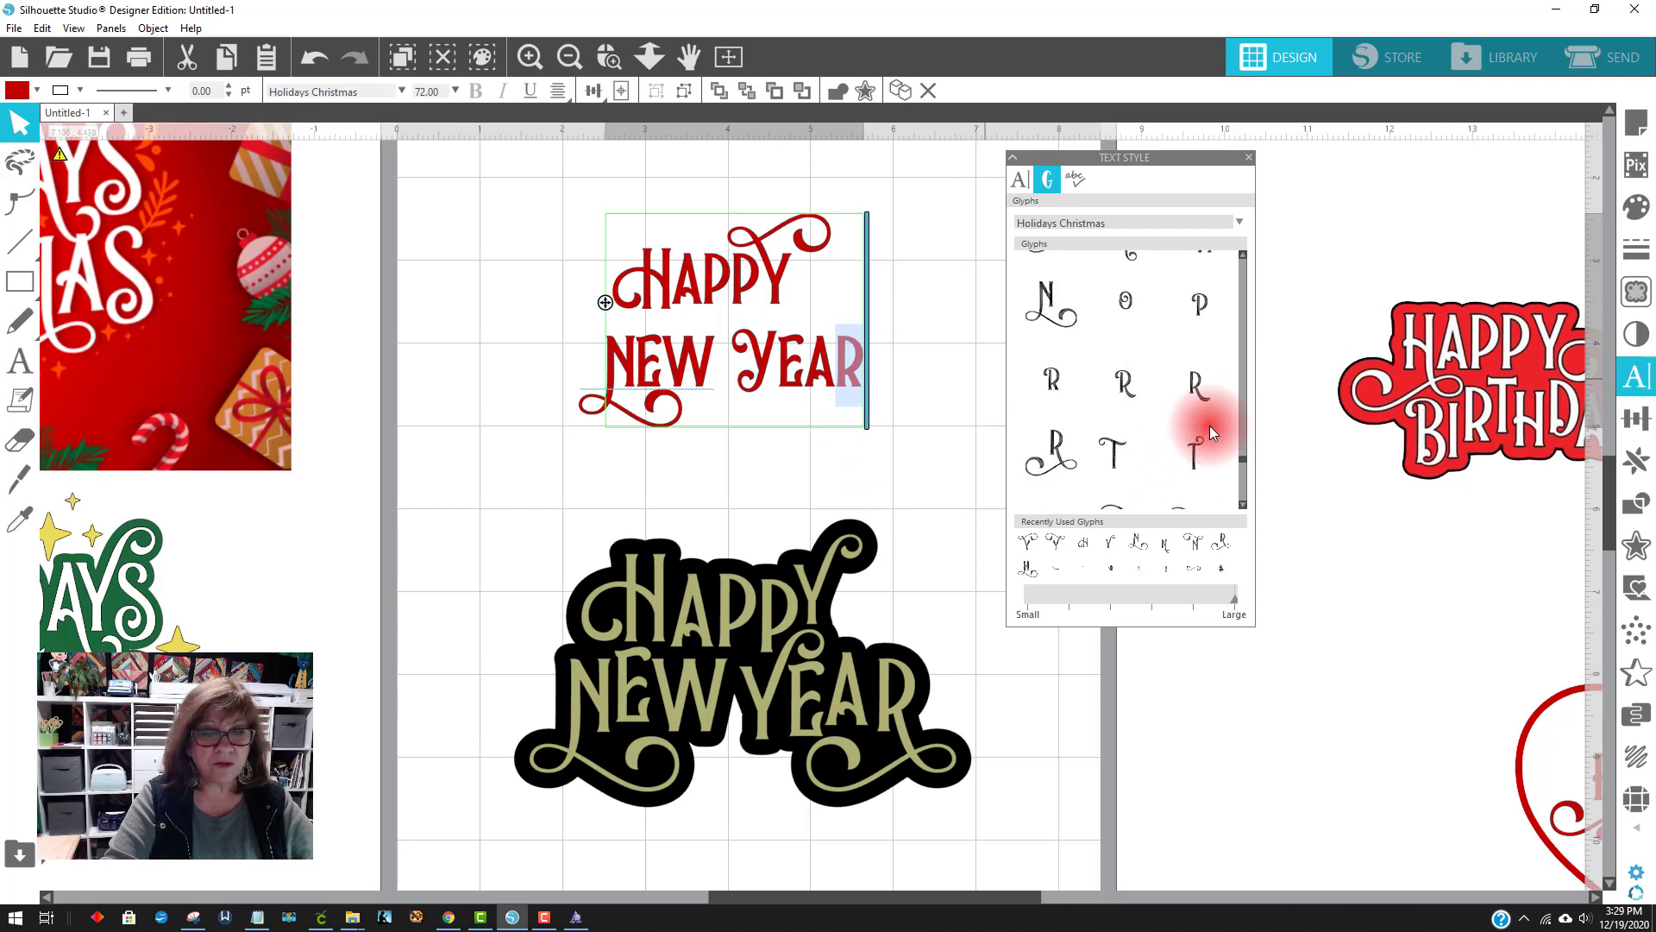
pyautogui.scroll(3, 1207, 415)
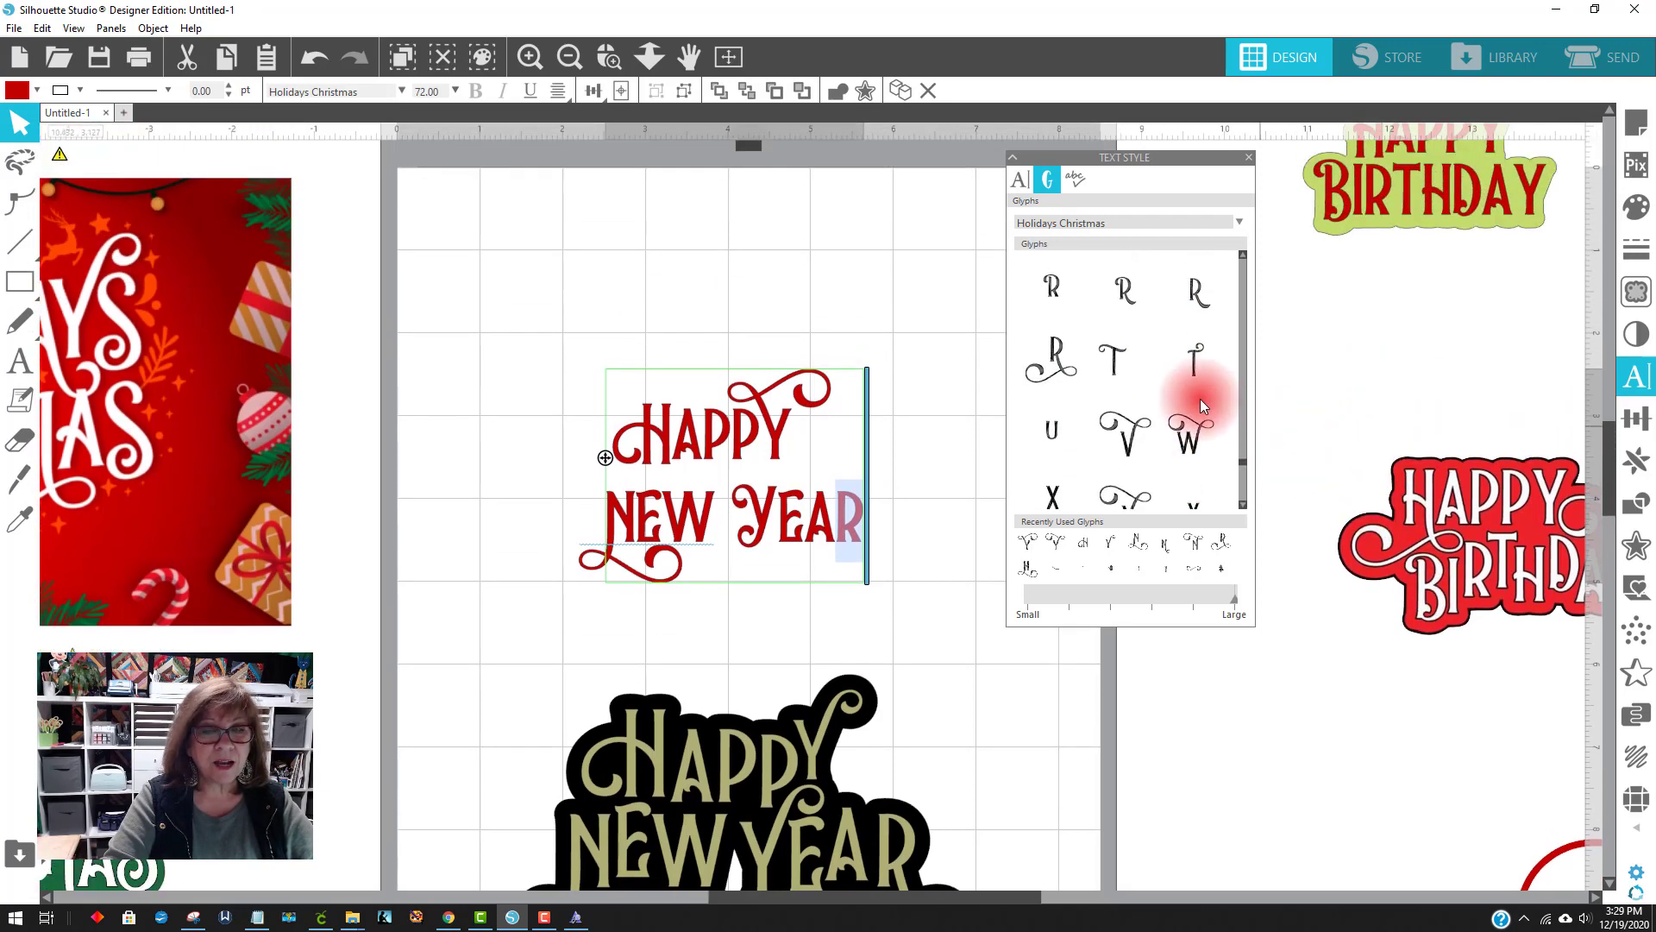
pyautogui.scroll(3, 1199, 400)
pyautogui.scroll(5, 1199, 400)
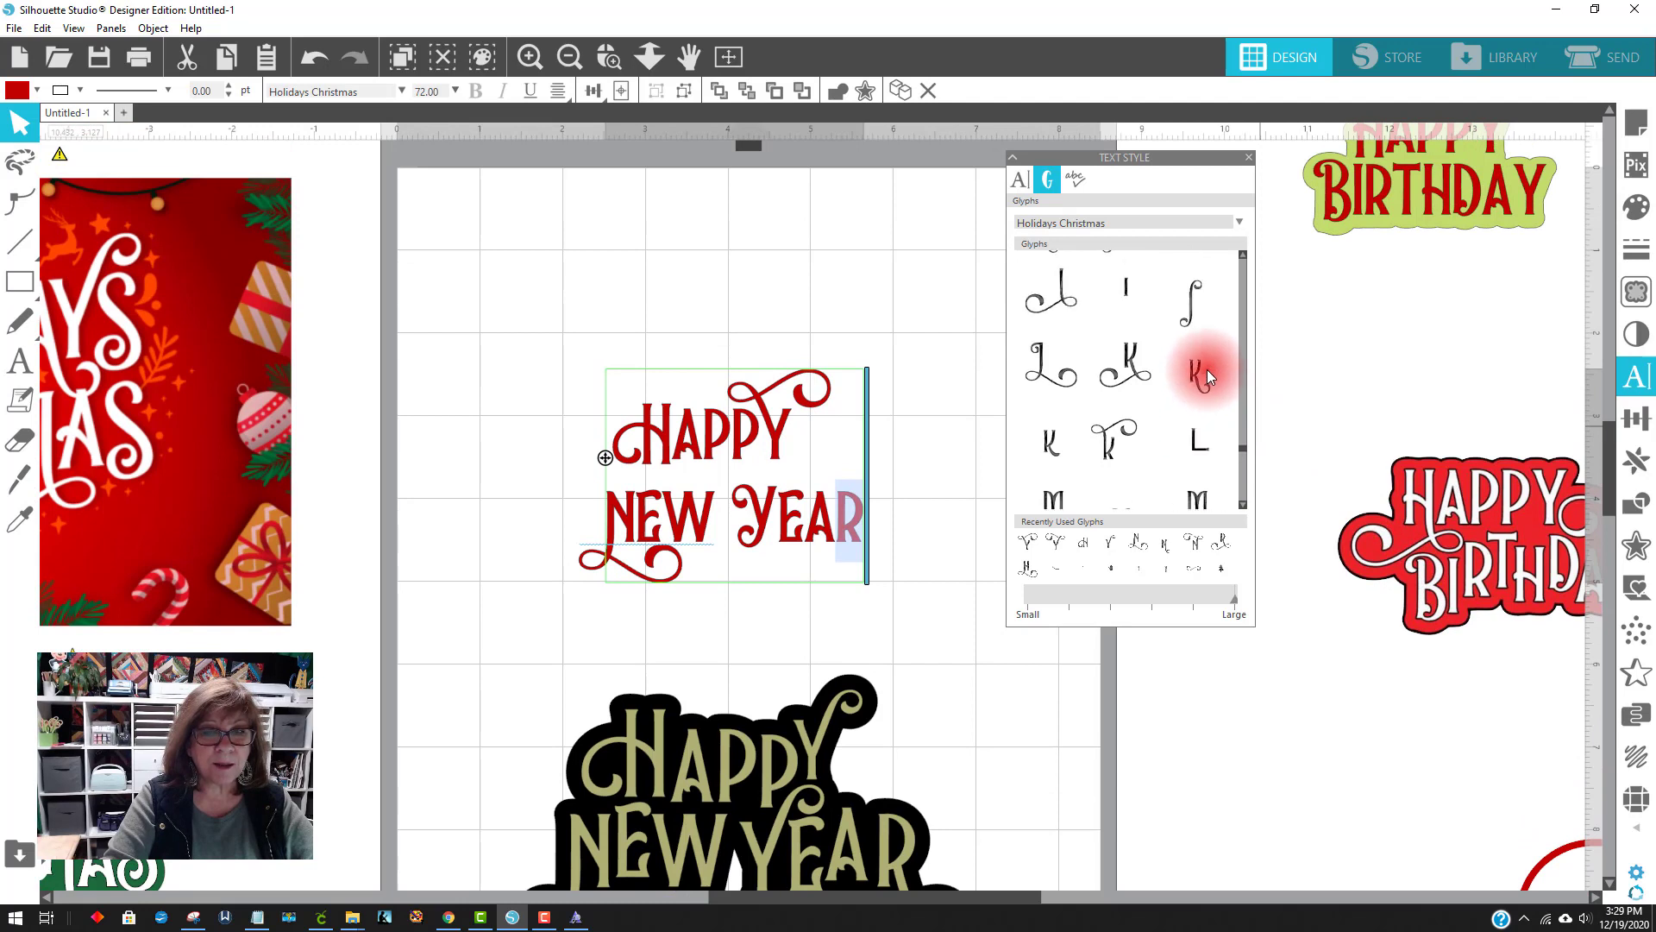
pyautogui.scroll(8, 1208, 376)
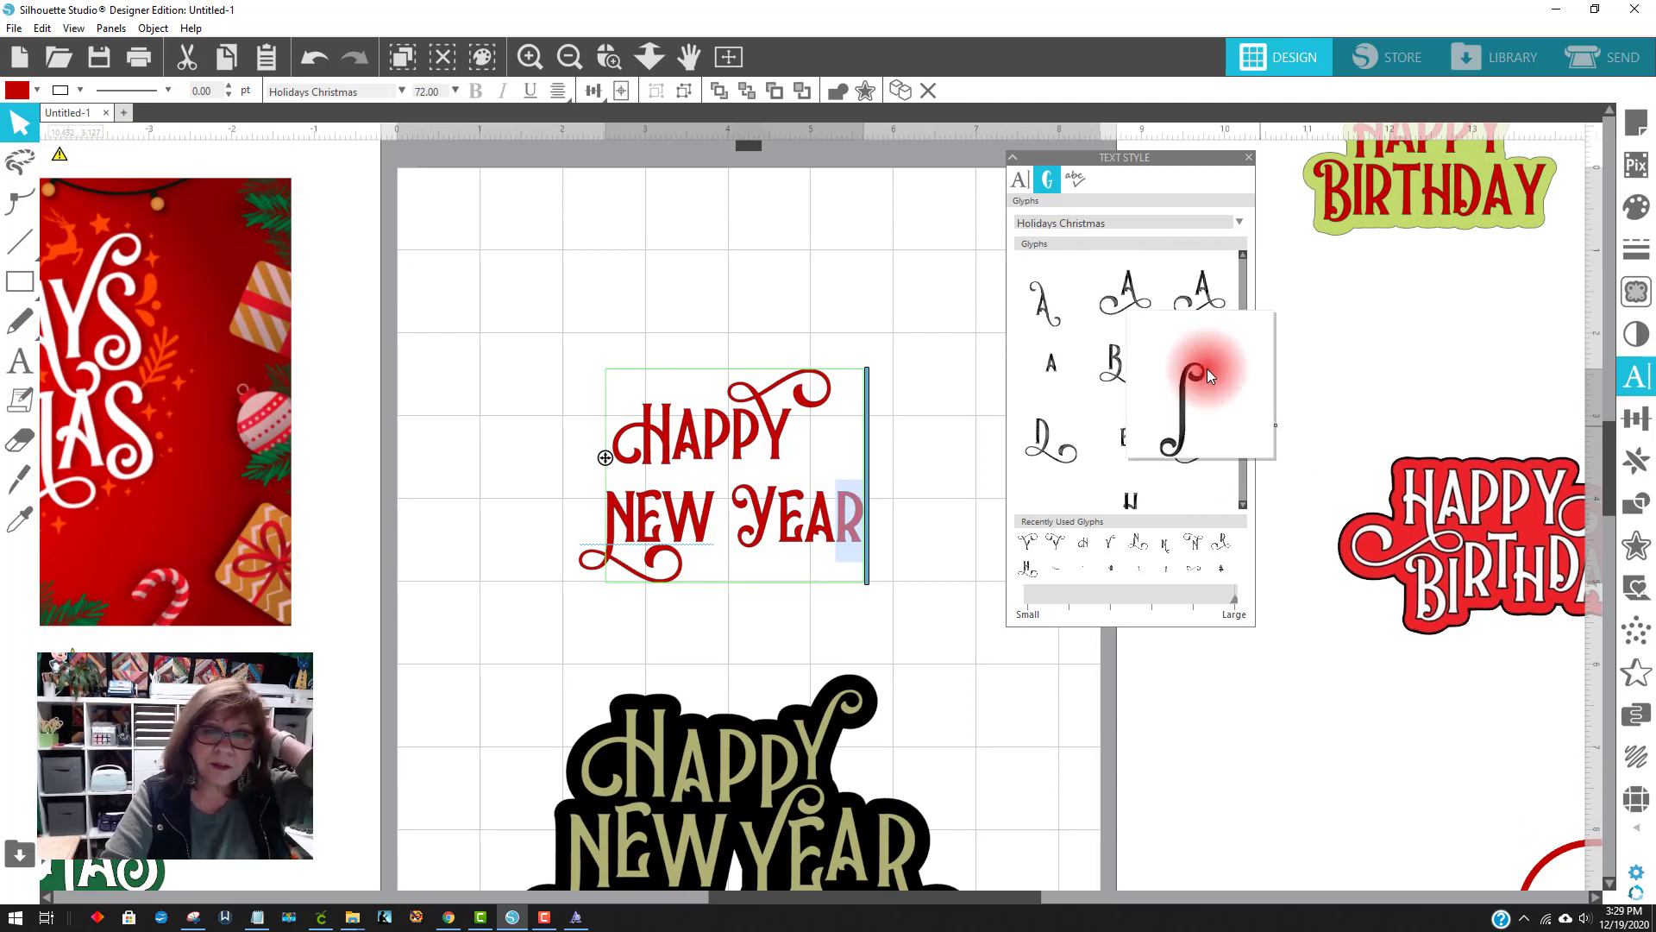
pyautogui.scroll(2, 1208, 369)
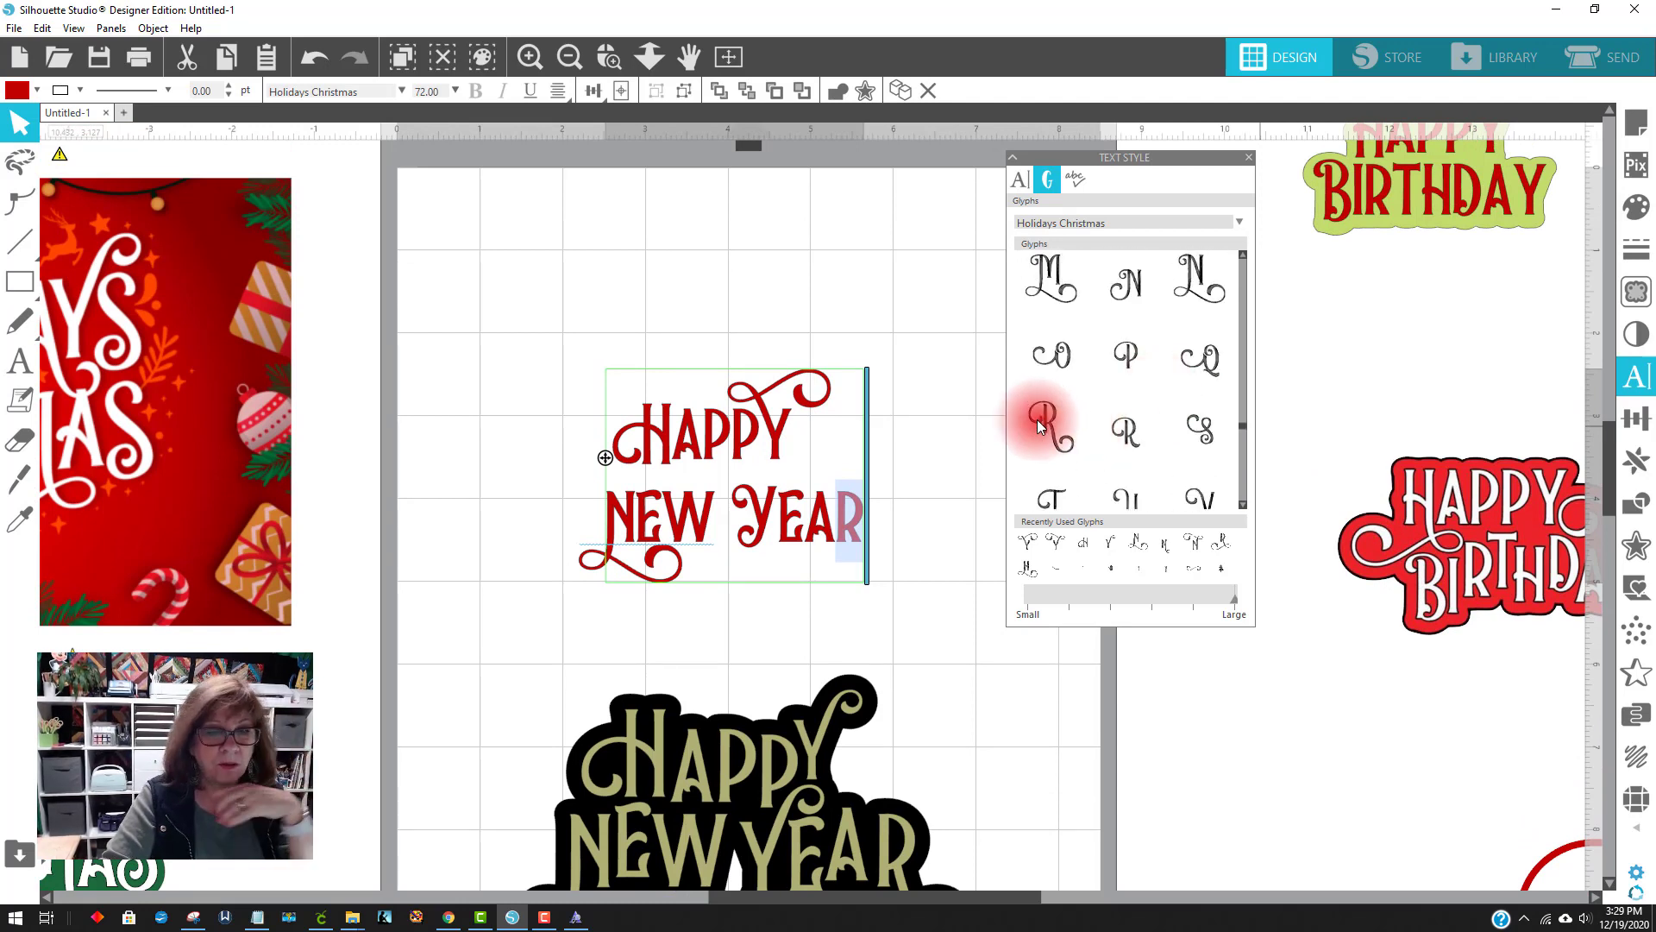
pyautogui.scroll(-3, 787, 547)
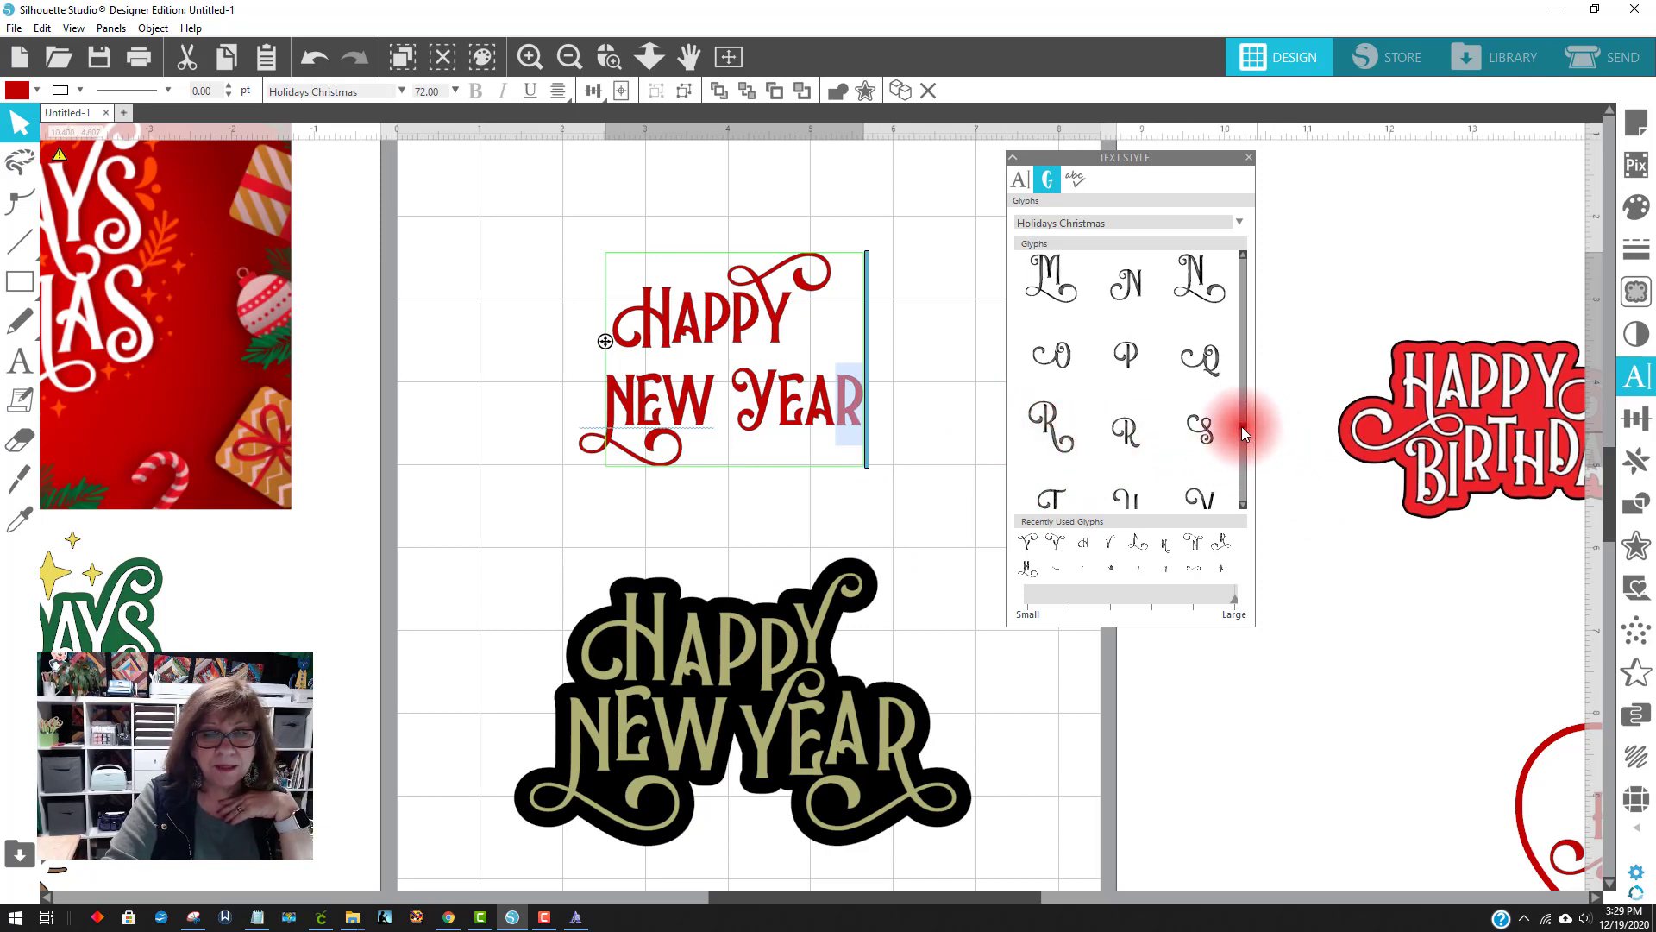
pyautogui.moveTo(1241, 427); pyautogui.dragTo(1245, 483)
pyautogui.click(1045, 319)
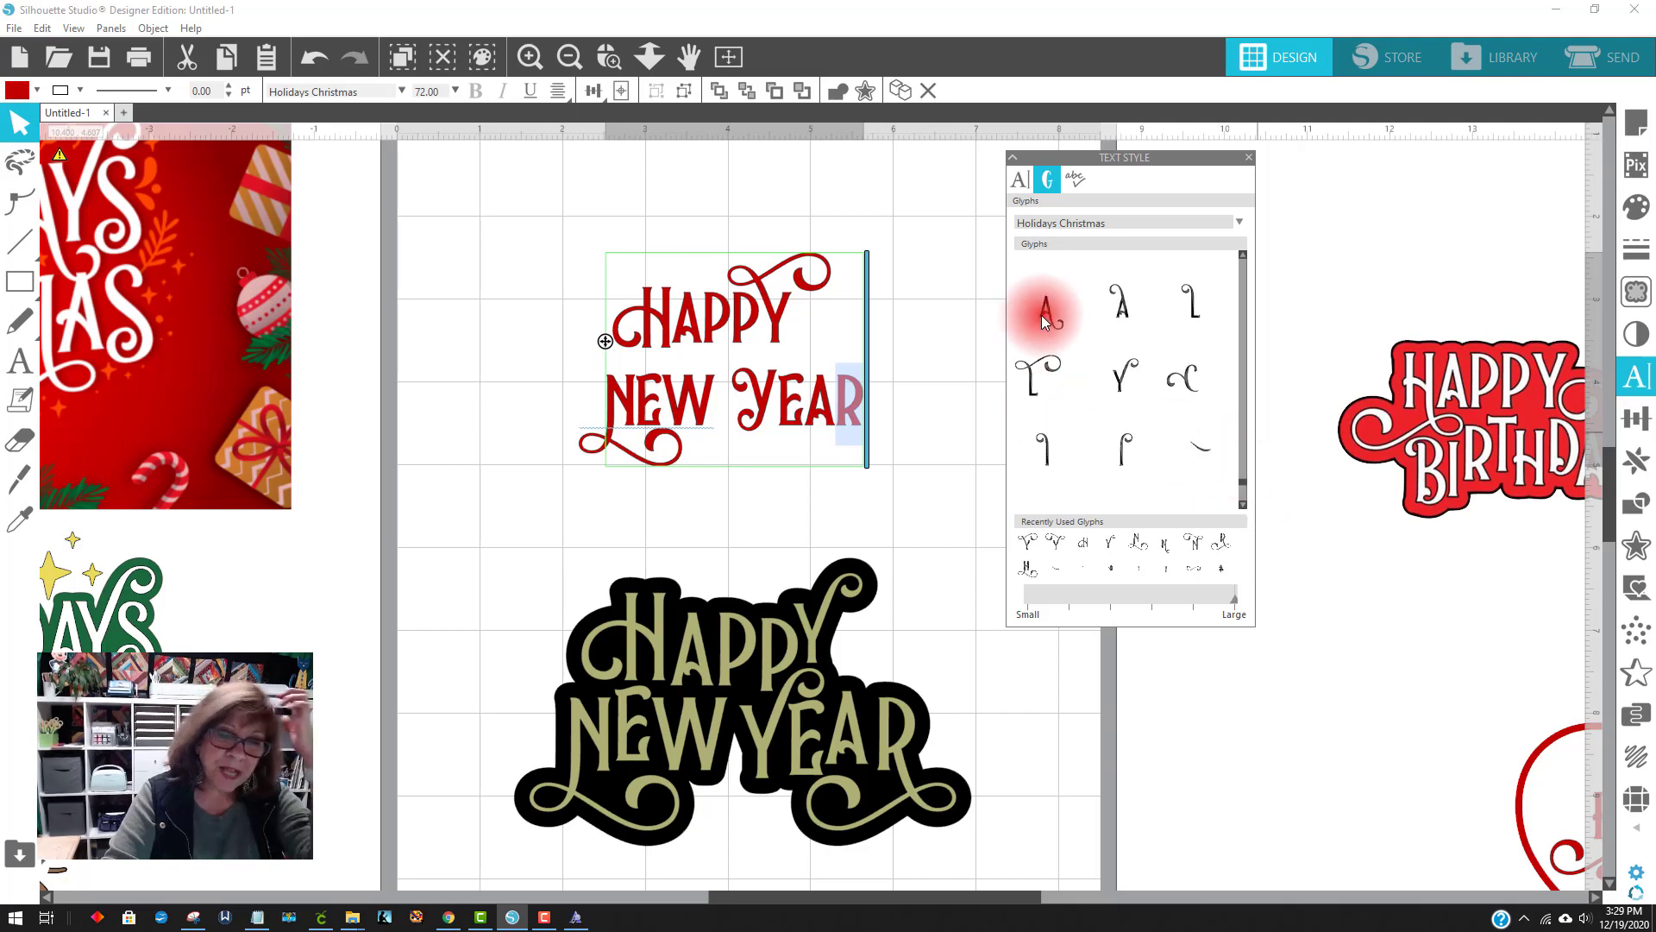
pyautogui.moveTo(1074, 331)
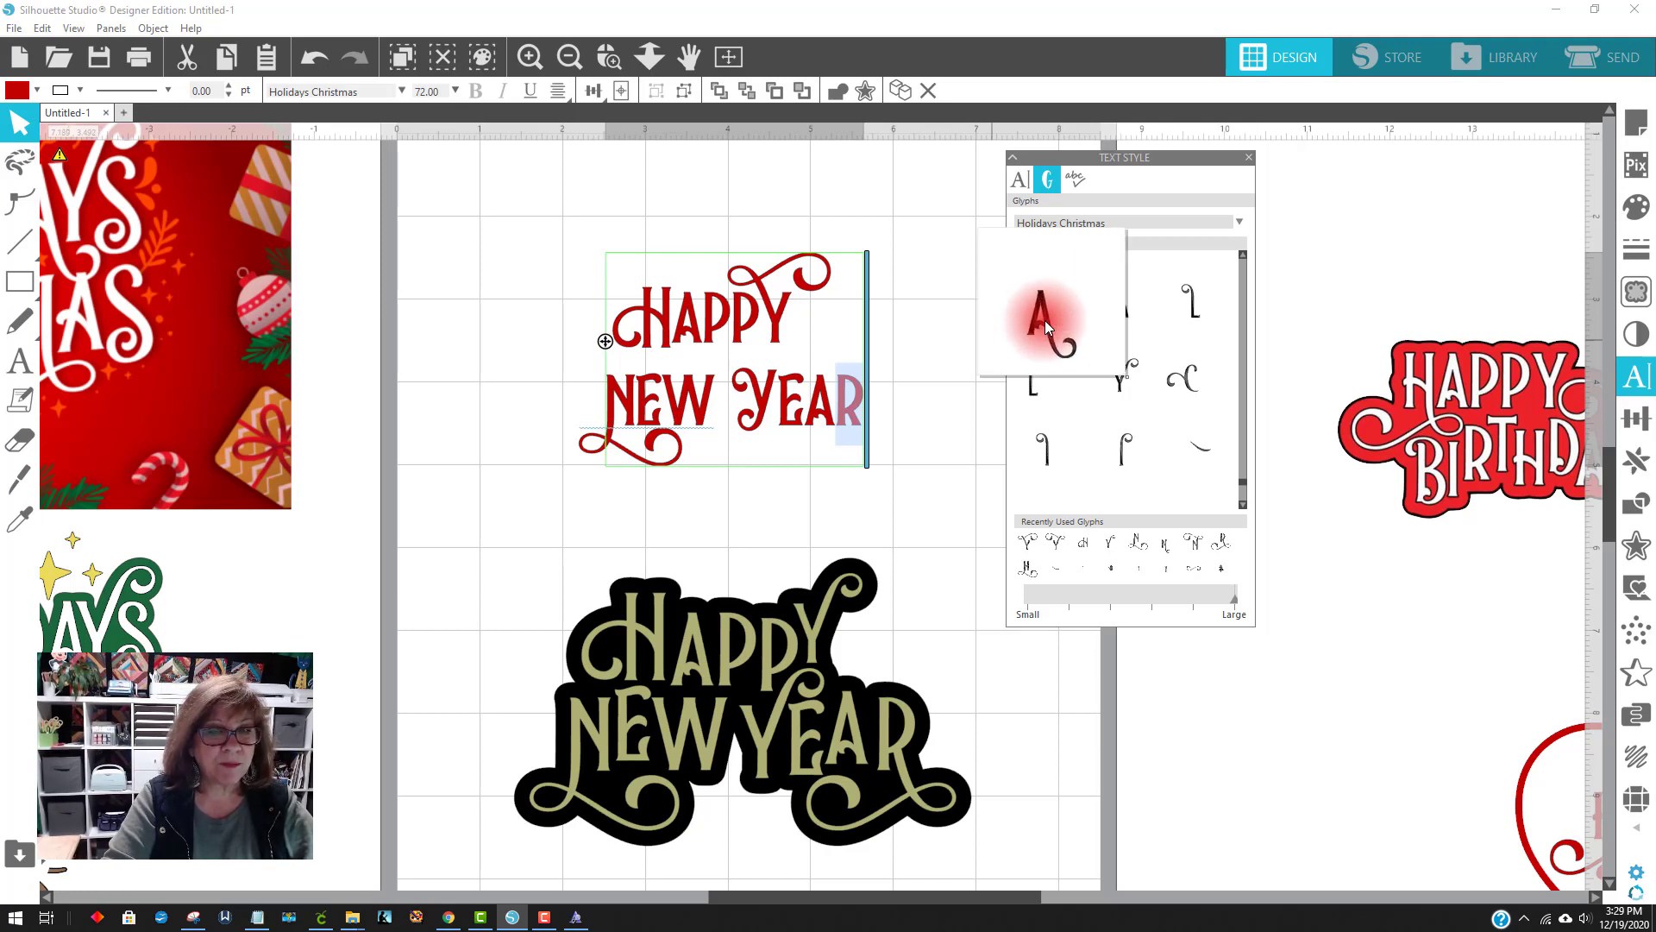
pyautogui.click(1241, 255)
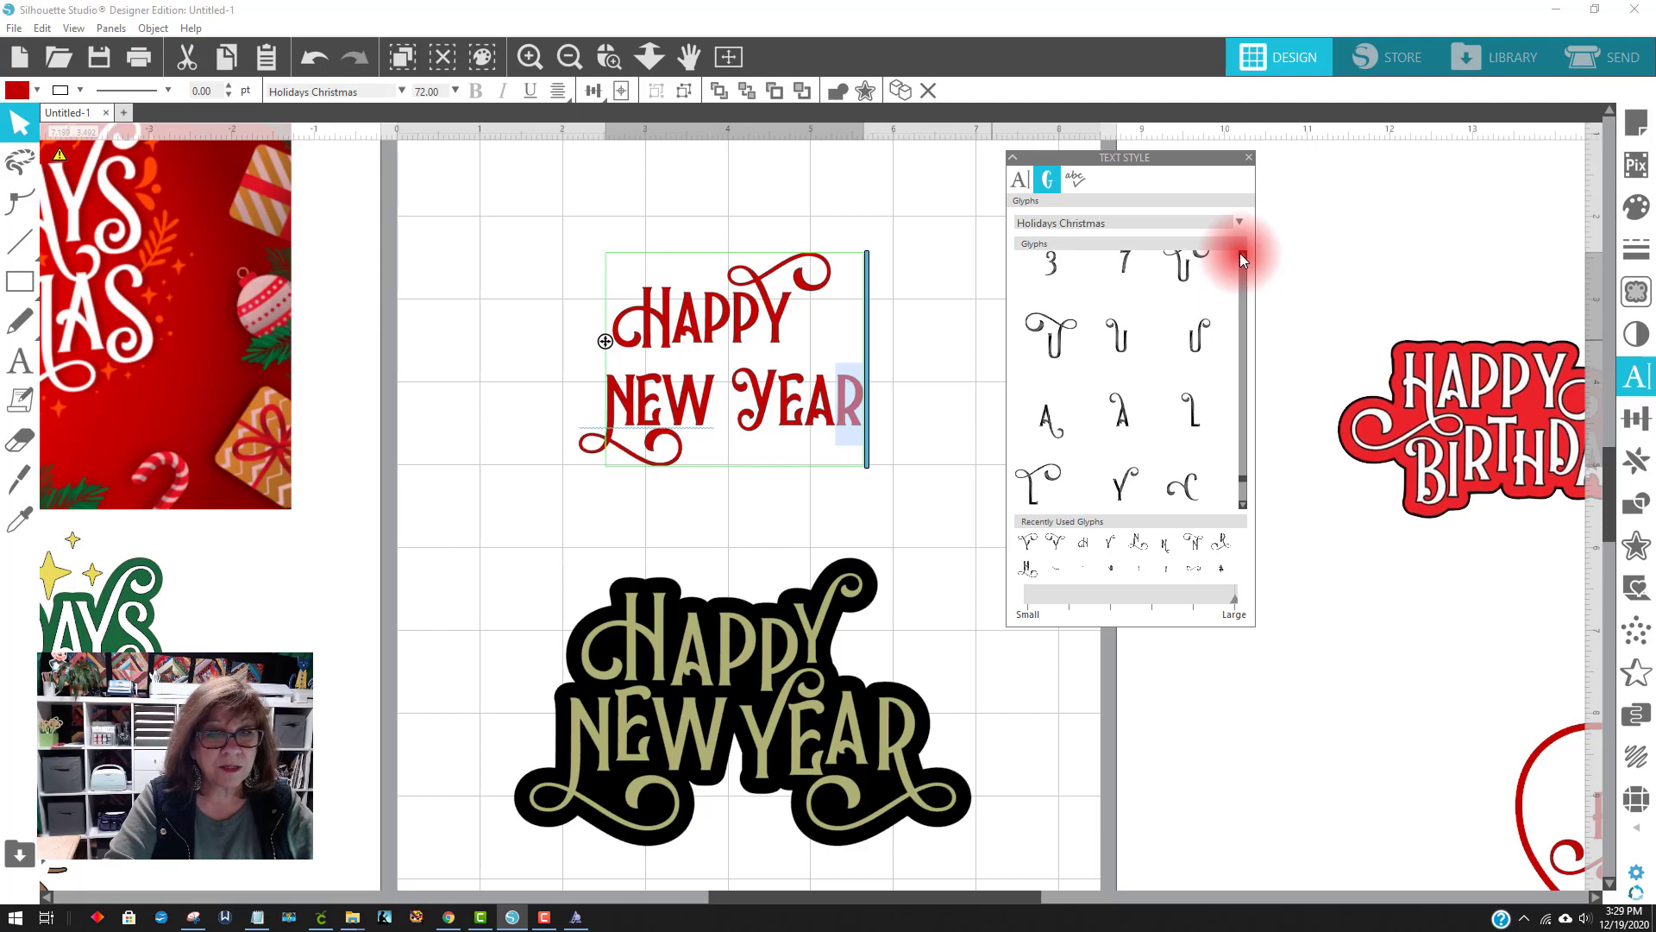
pyautogui.click(1241, 253)
pyautogui.click(1241, 252)
pyautogui.click(1241, 252)
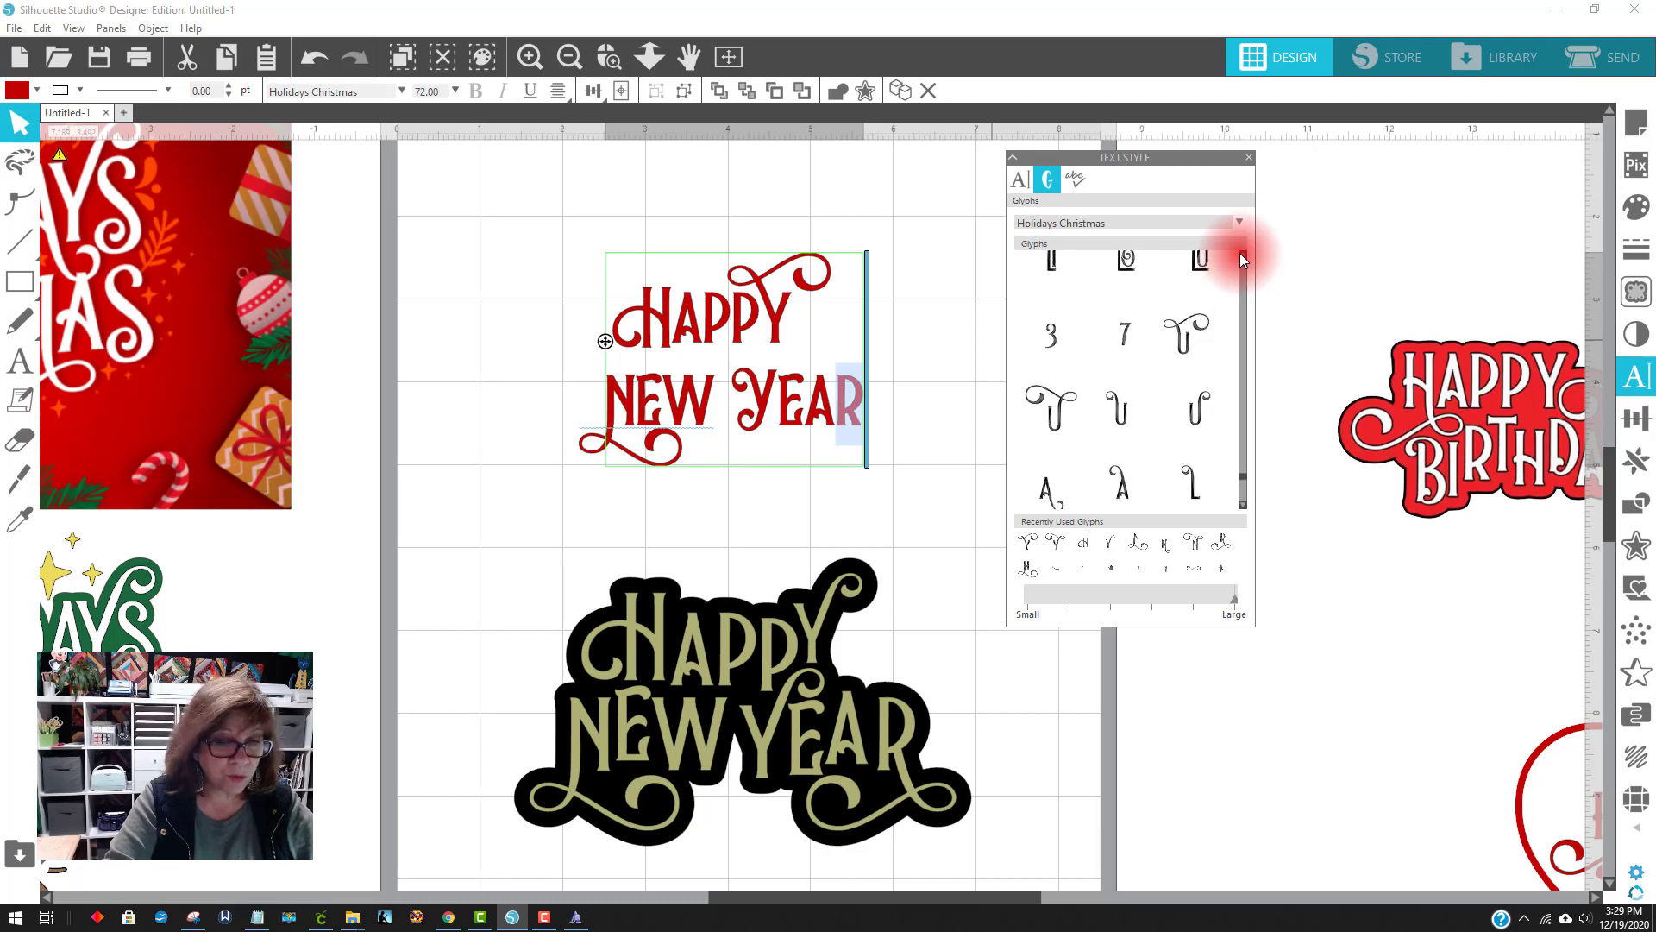
pyautogui.click(1240, 253)
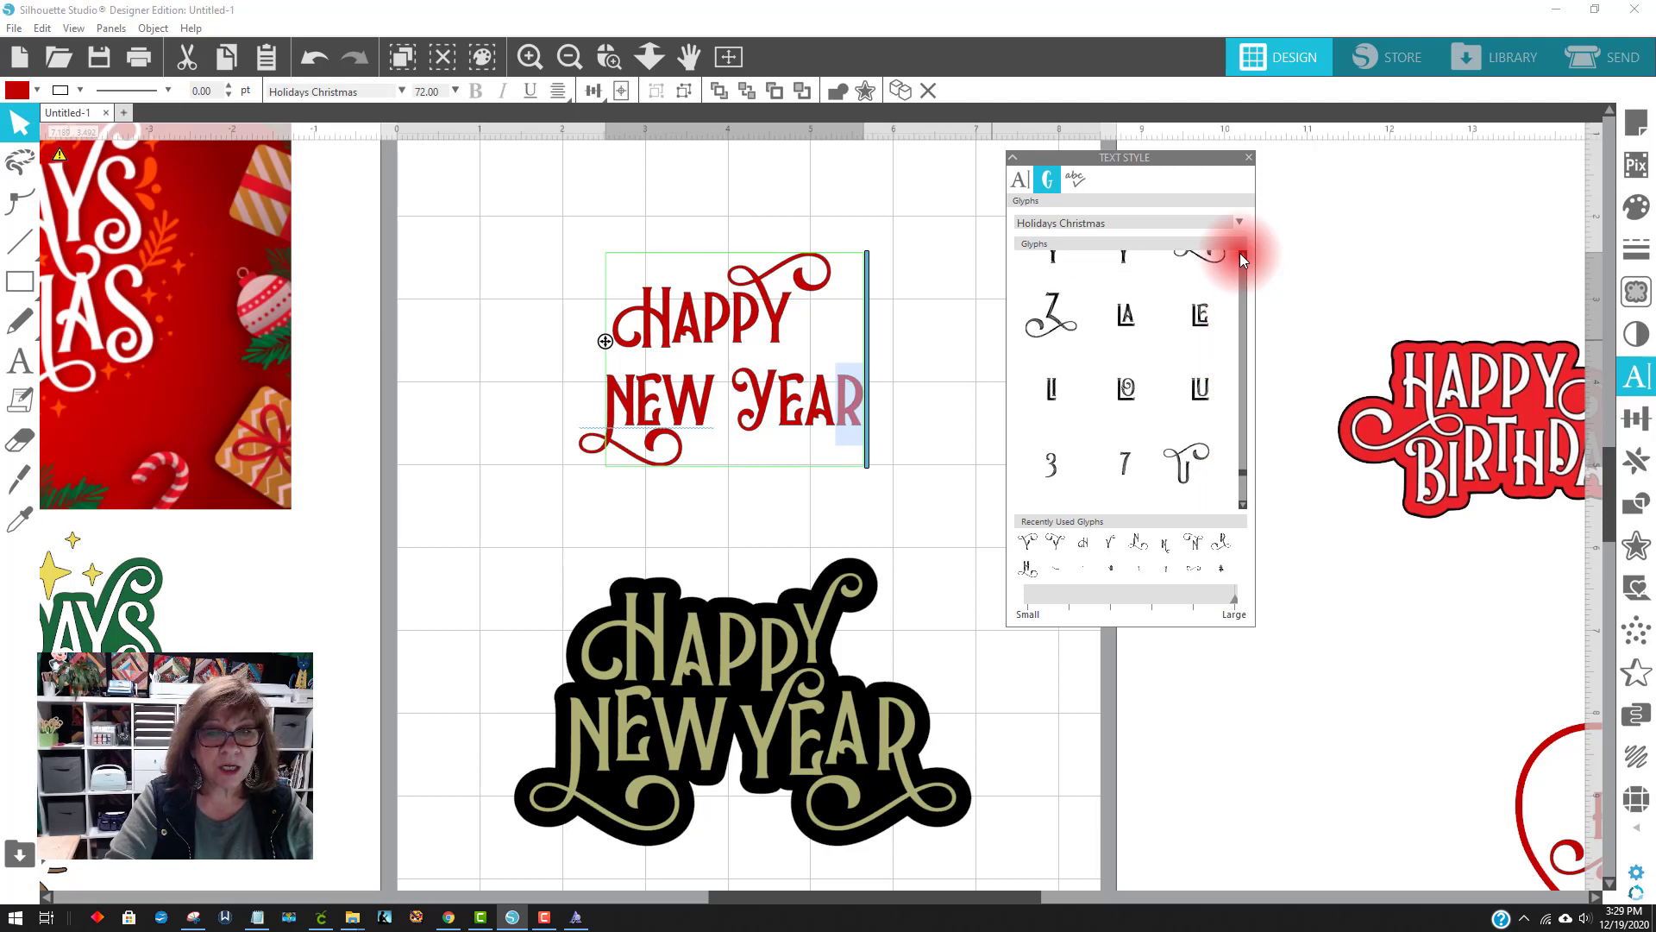
pyautogui.click(1240, 253)
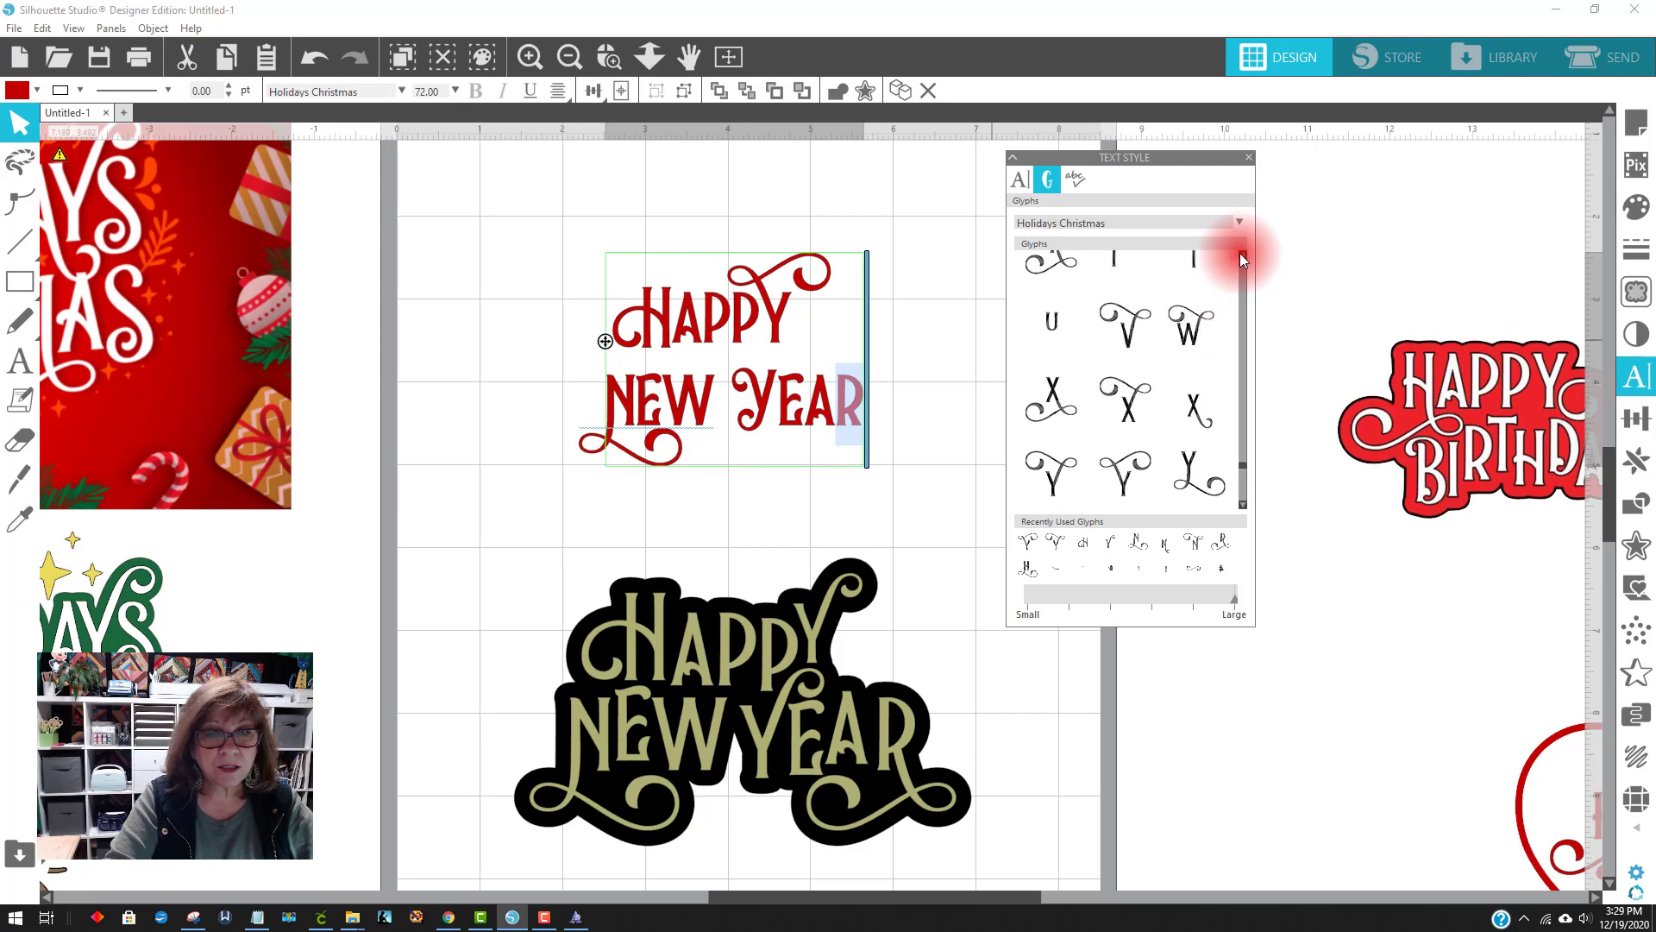
pyautogui.click(1240, 253)
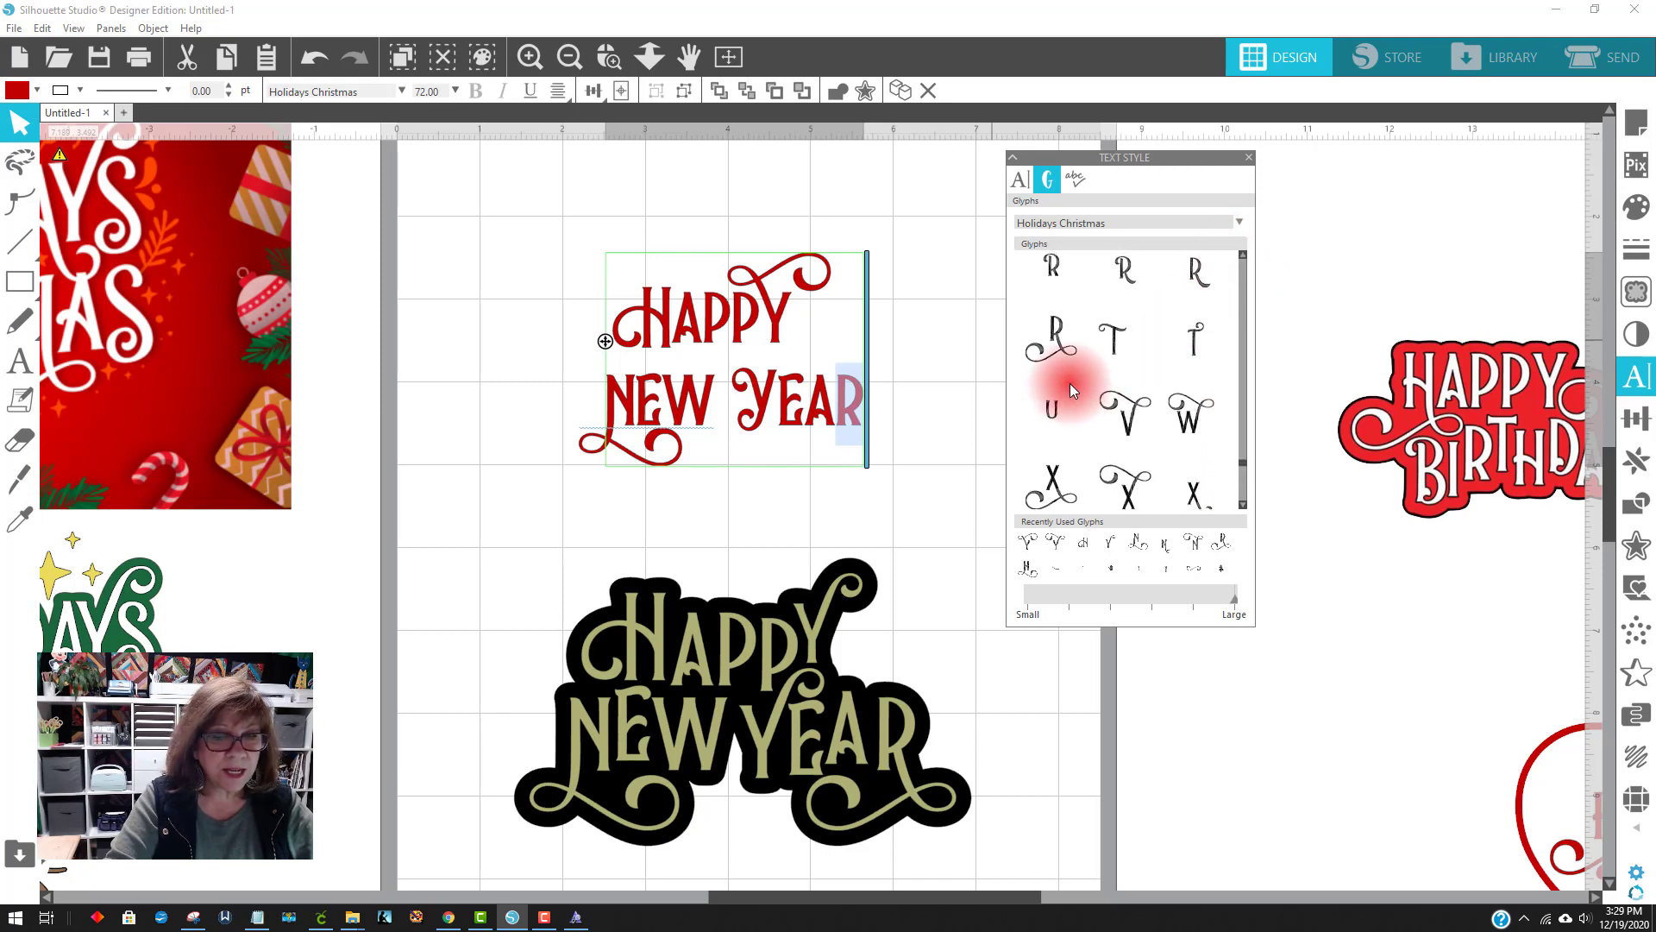
pyautogui.click(1066, 351)
pyautogui.click(913, 509)
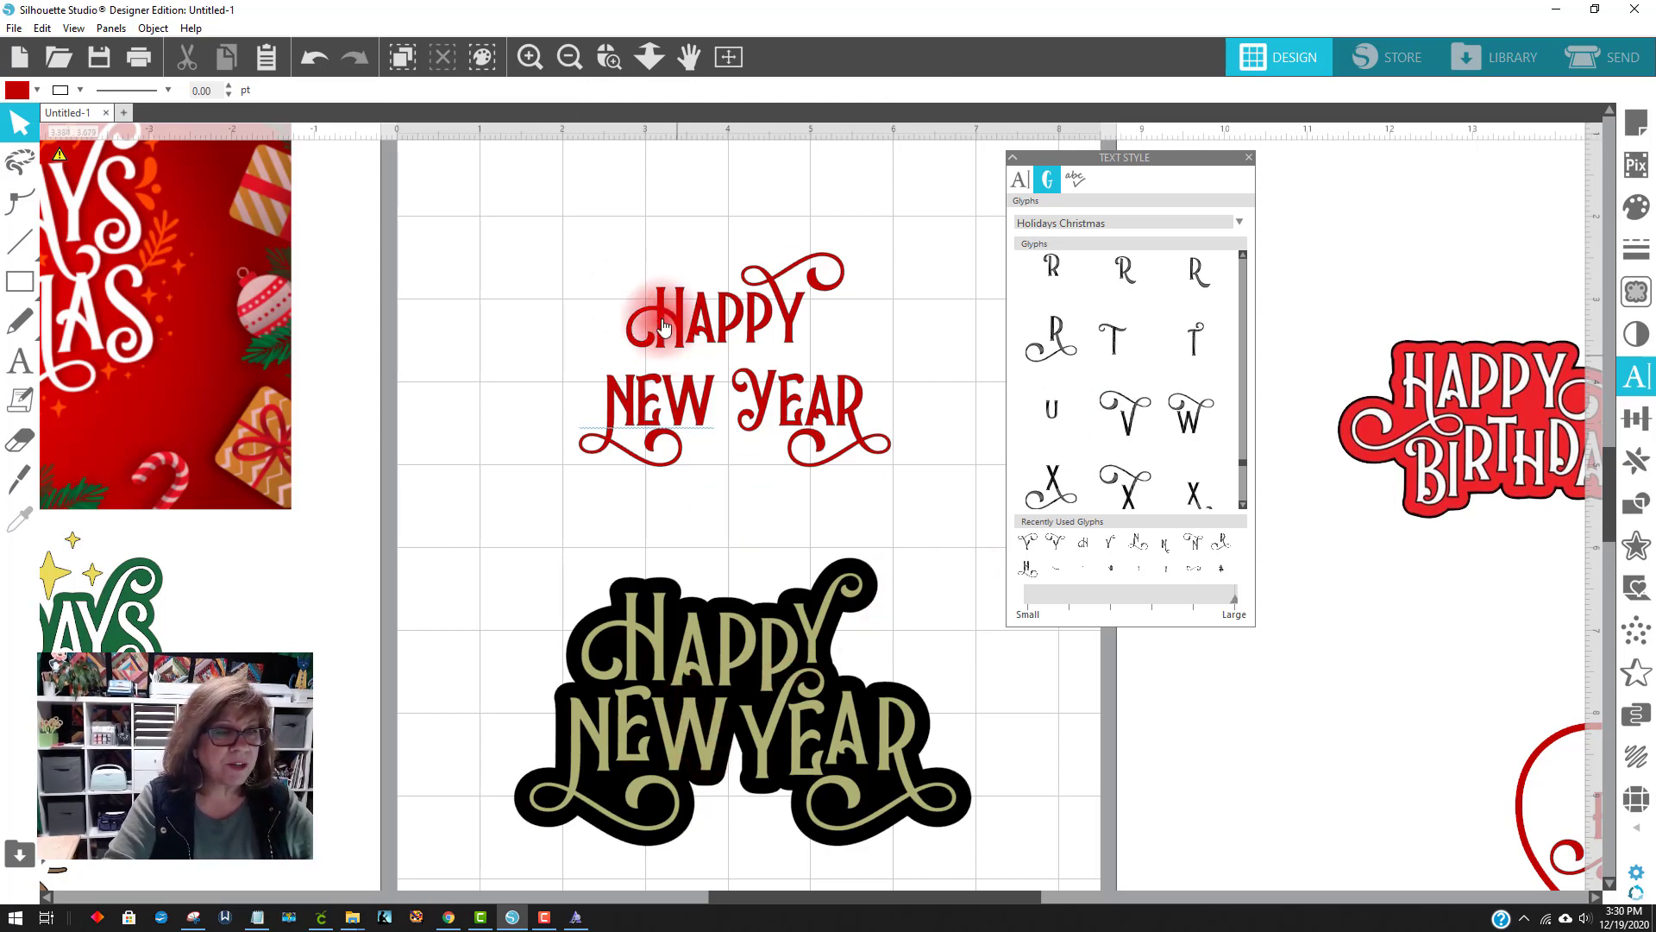
# Fill the upper Happy New Year text with the dark gold colour A47501, picked from the advanced colour spectrum
pyautogui.moveTo(555, 229); pyautogui.dragTo(893, 490)
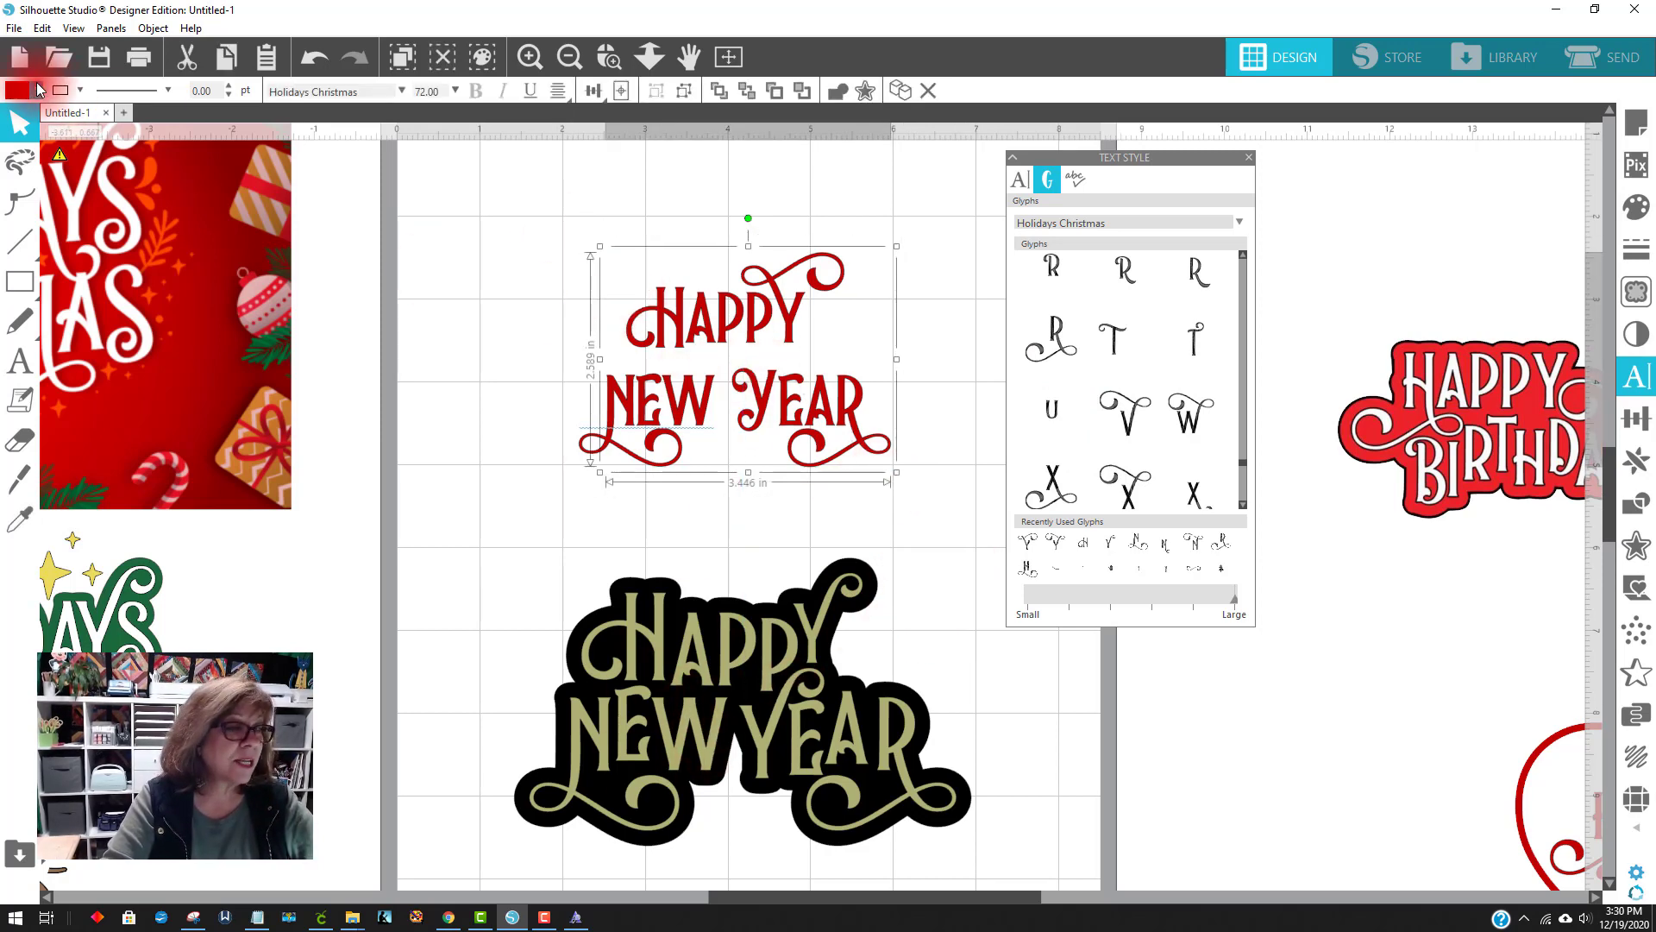
pyautogui.click(37, 89)
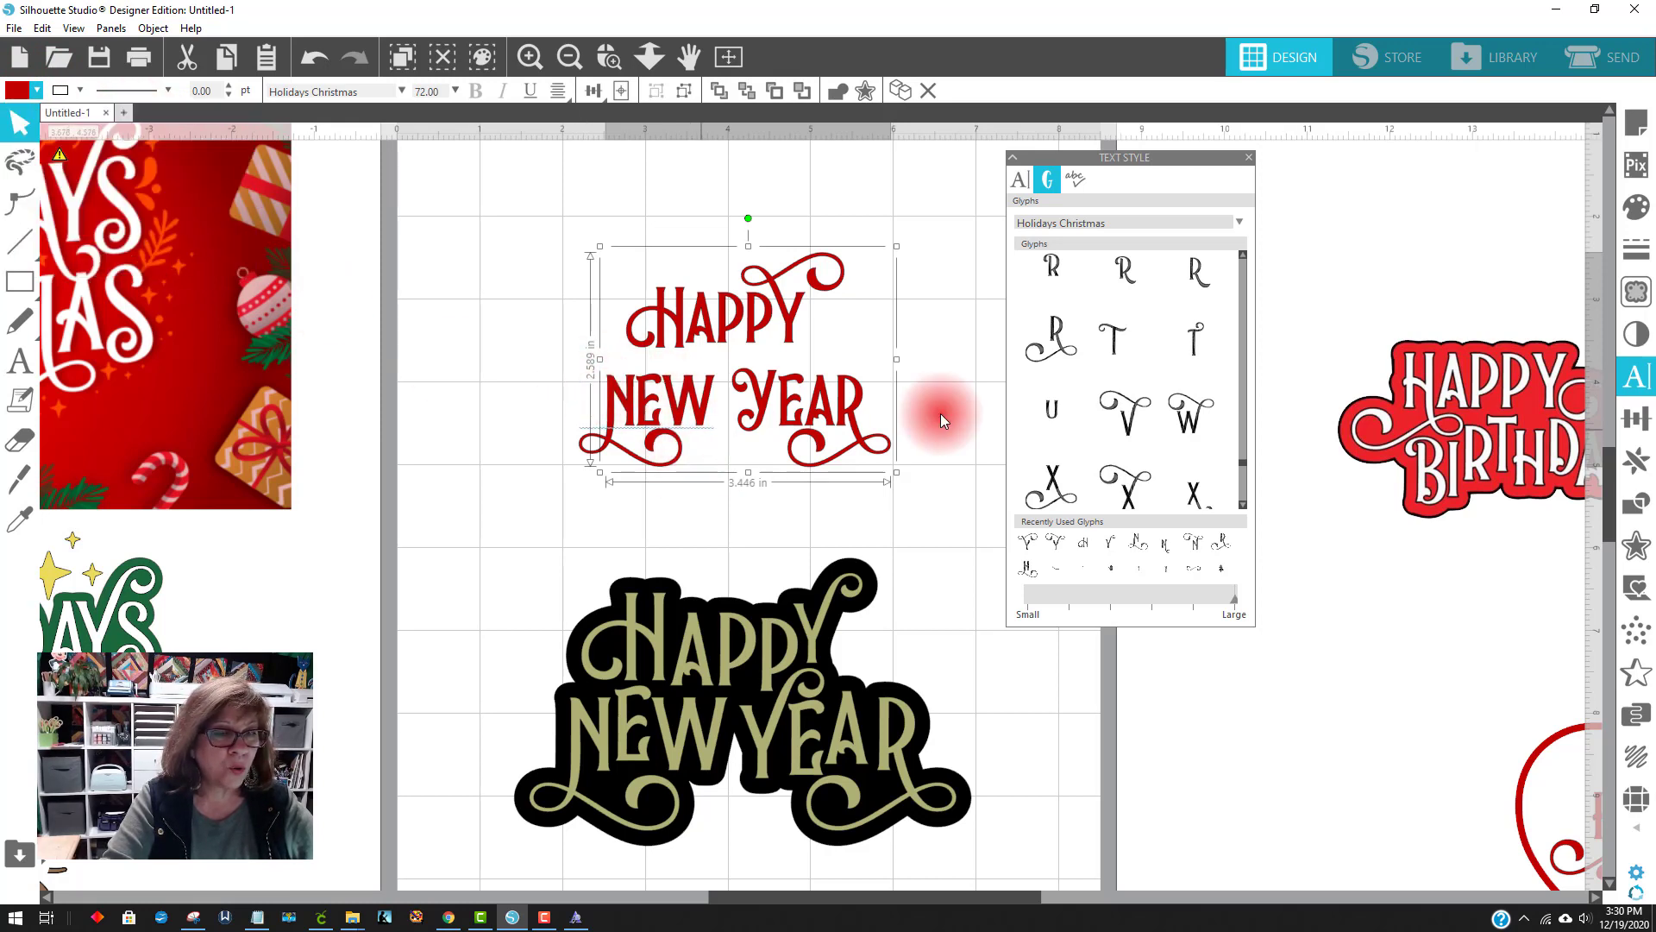
pyautogui.click(1637, 207)
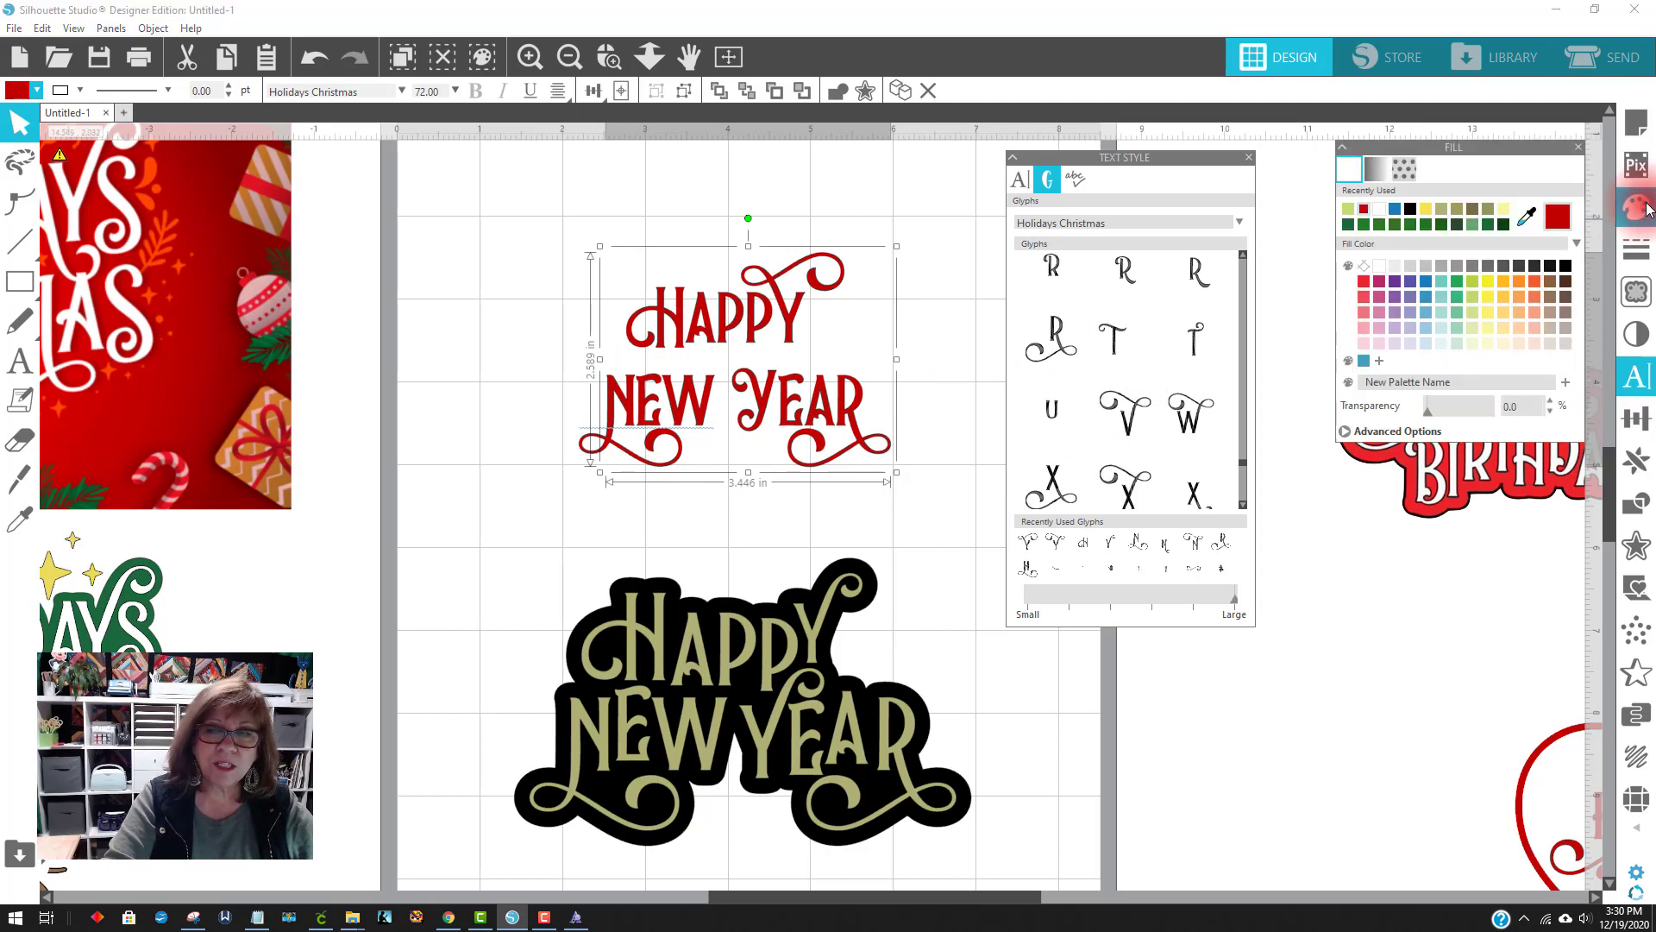
pyautogui.click(1344, 434)
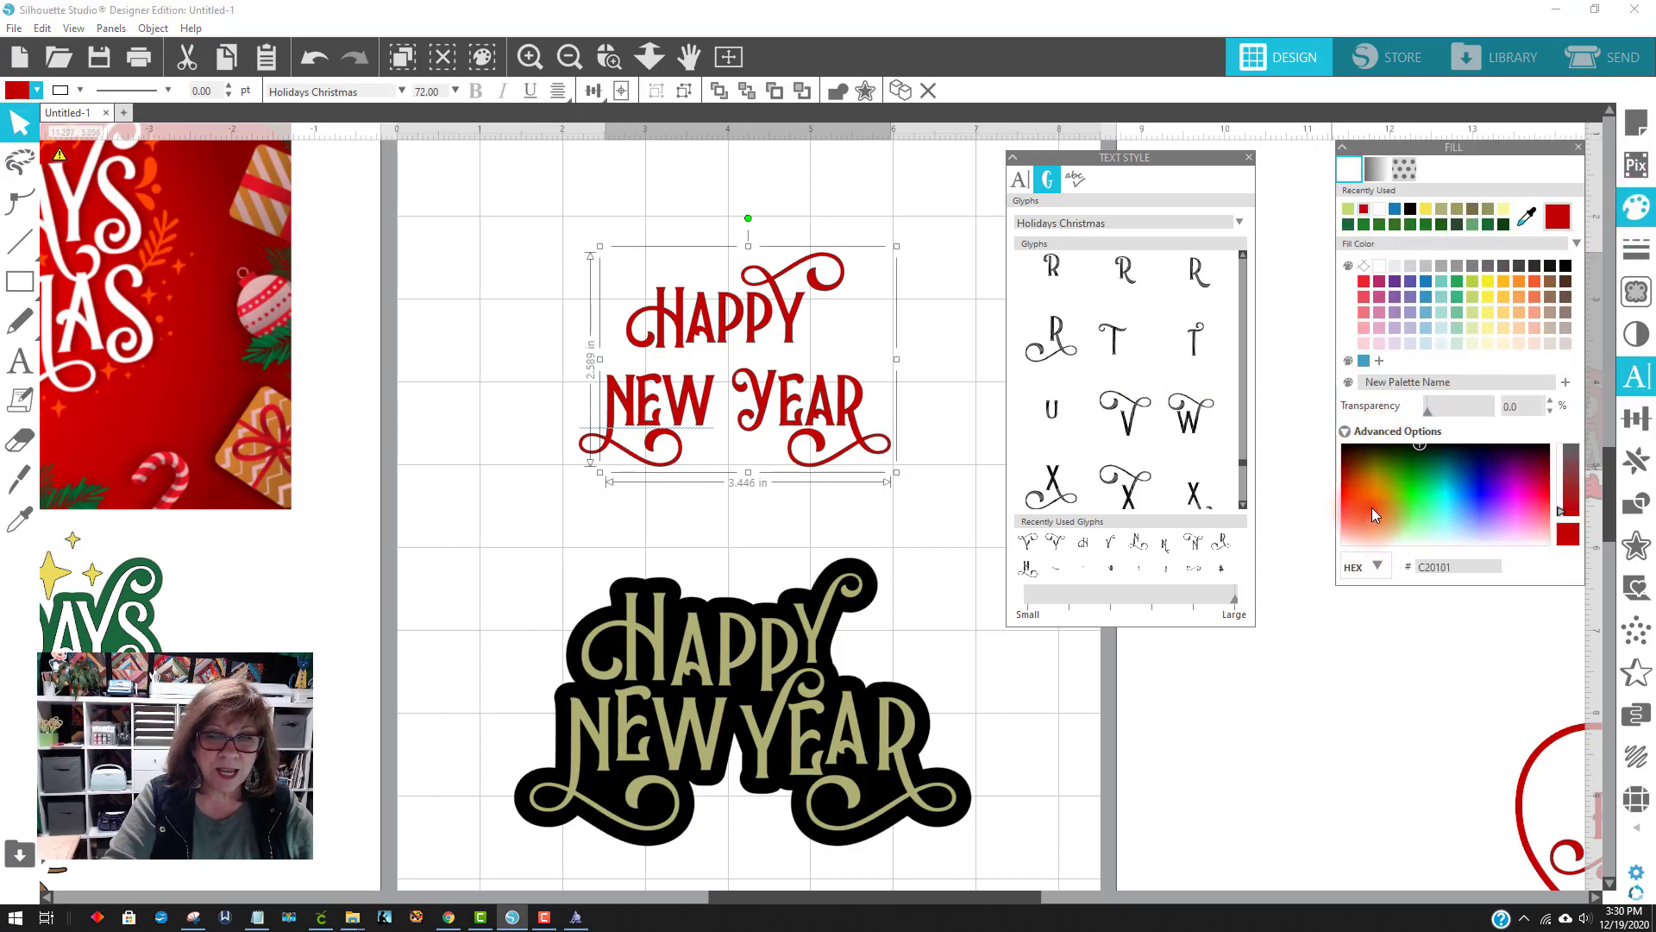
pyautogui.click(1379, 520)
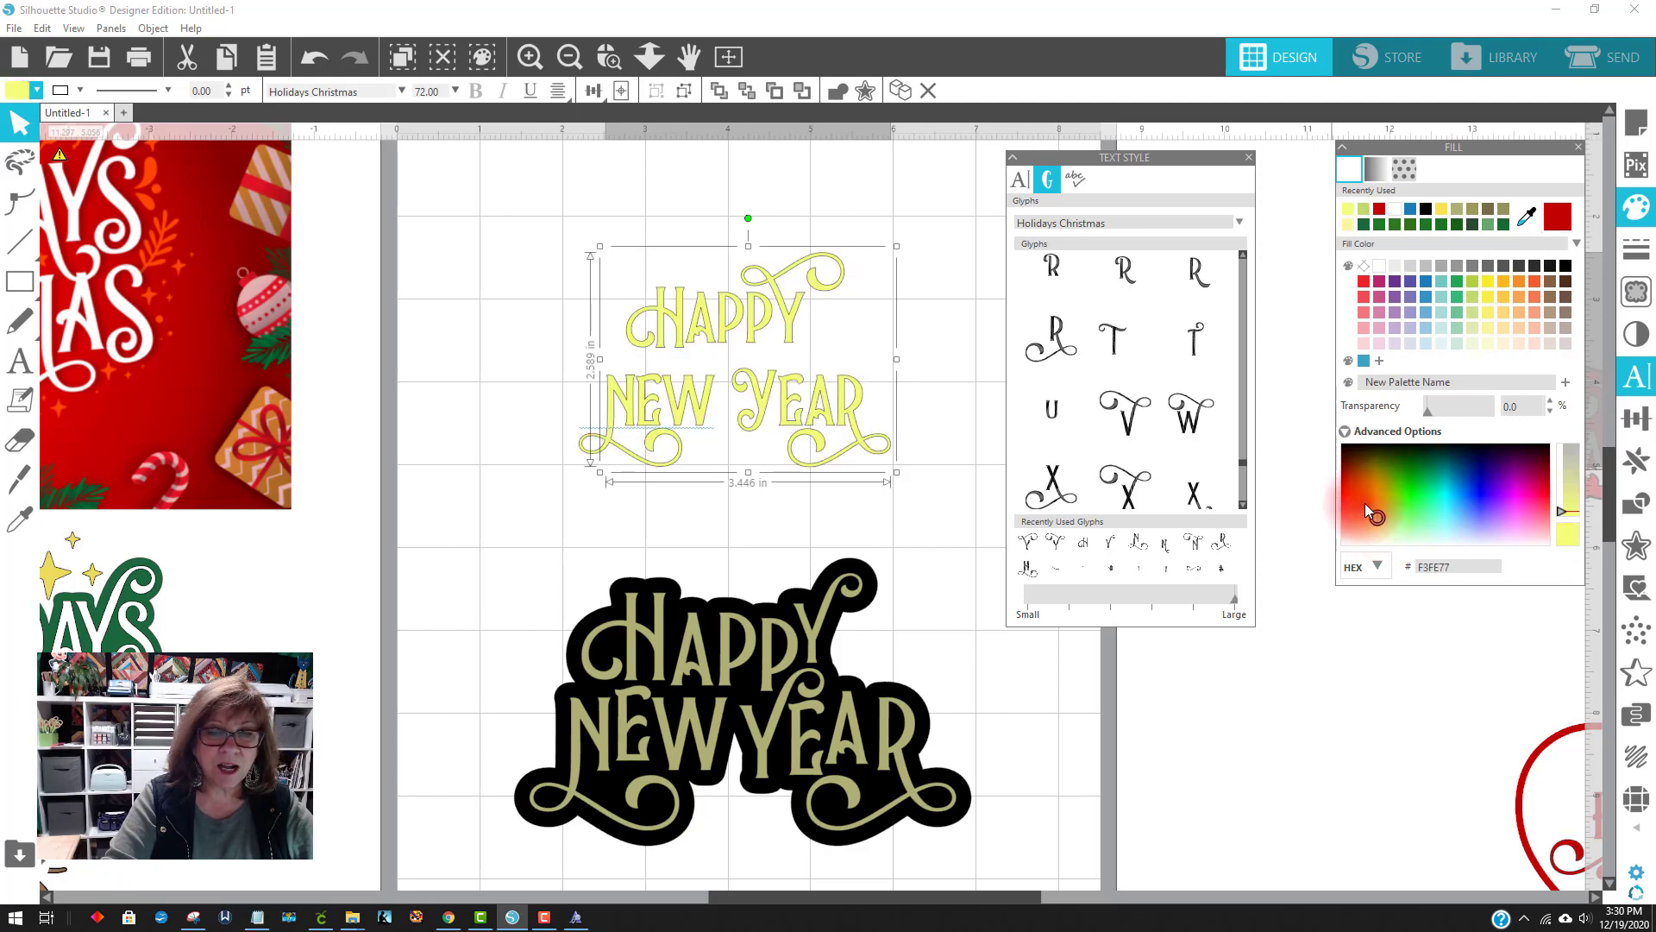
pyautogui.click(1365, 503)
pyautogui.doubleClick(1429, 568)
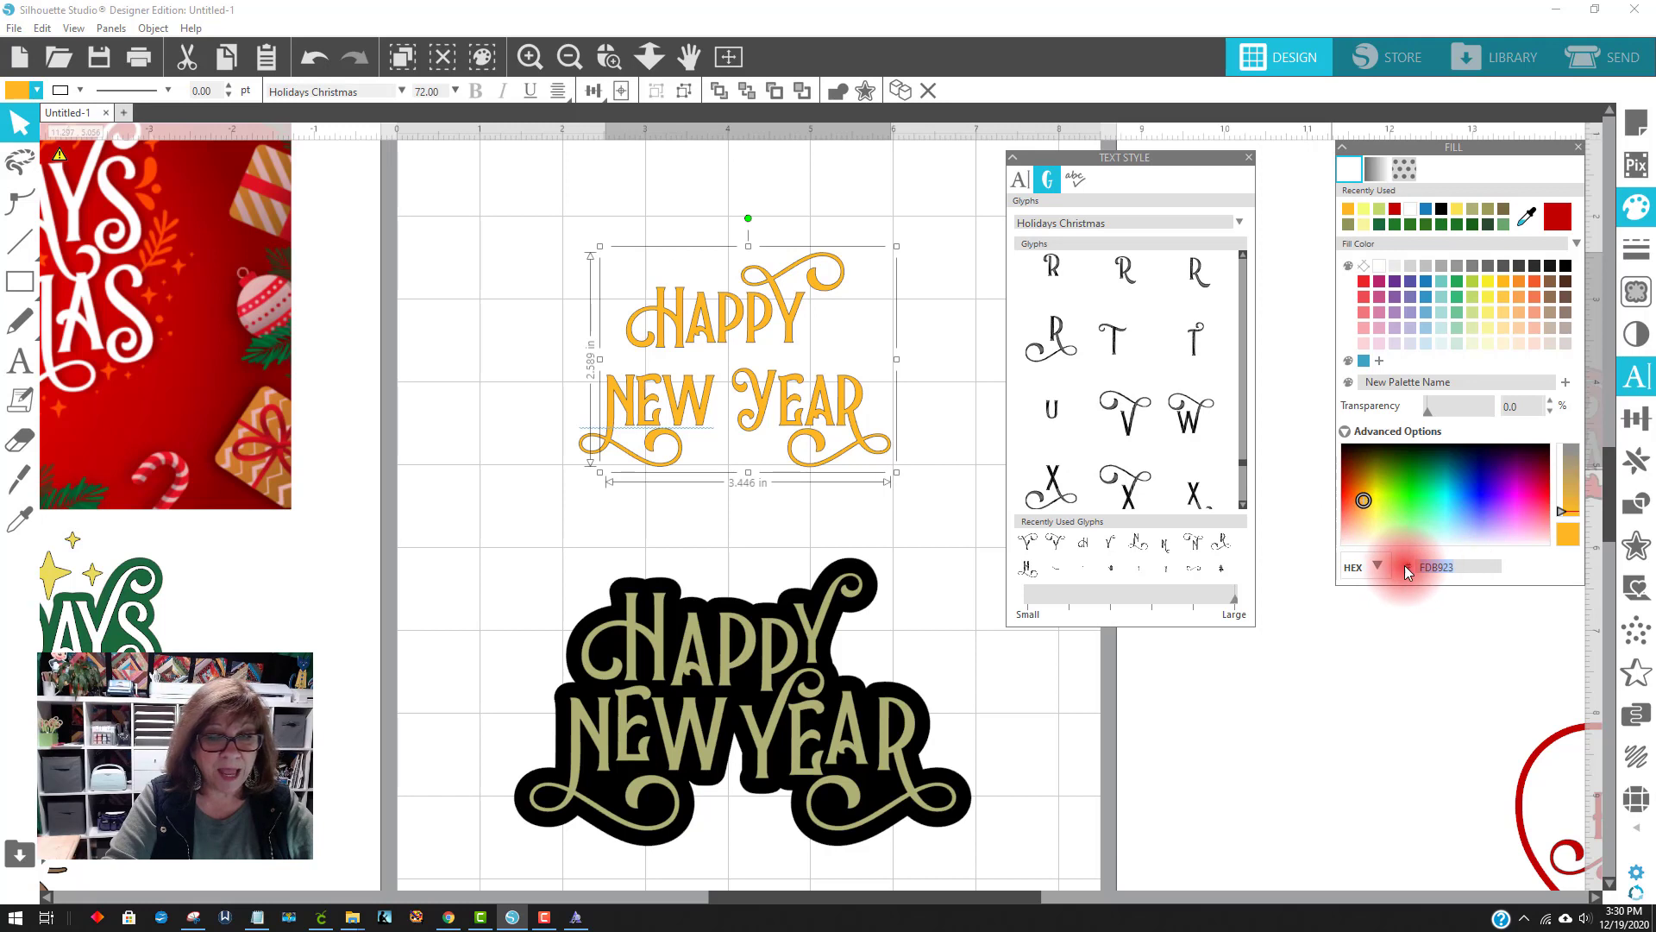
pyautogui.click(1364, 477)
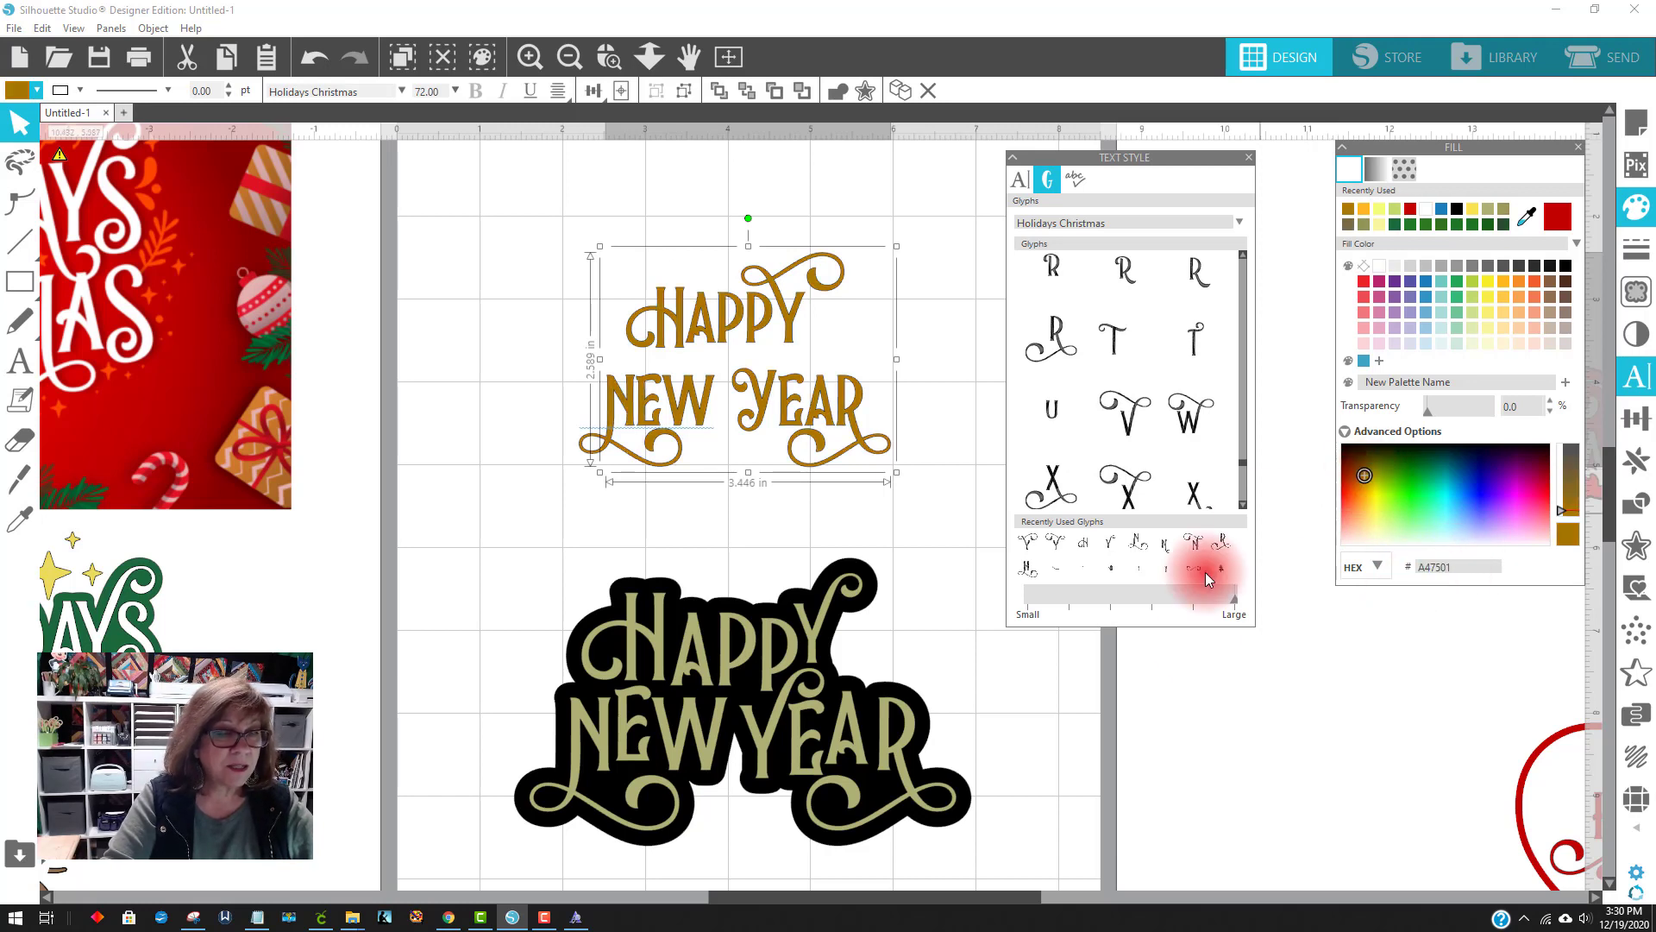
pyautogui.click(1207, 712)
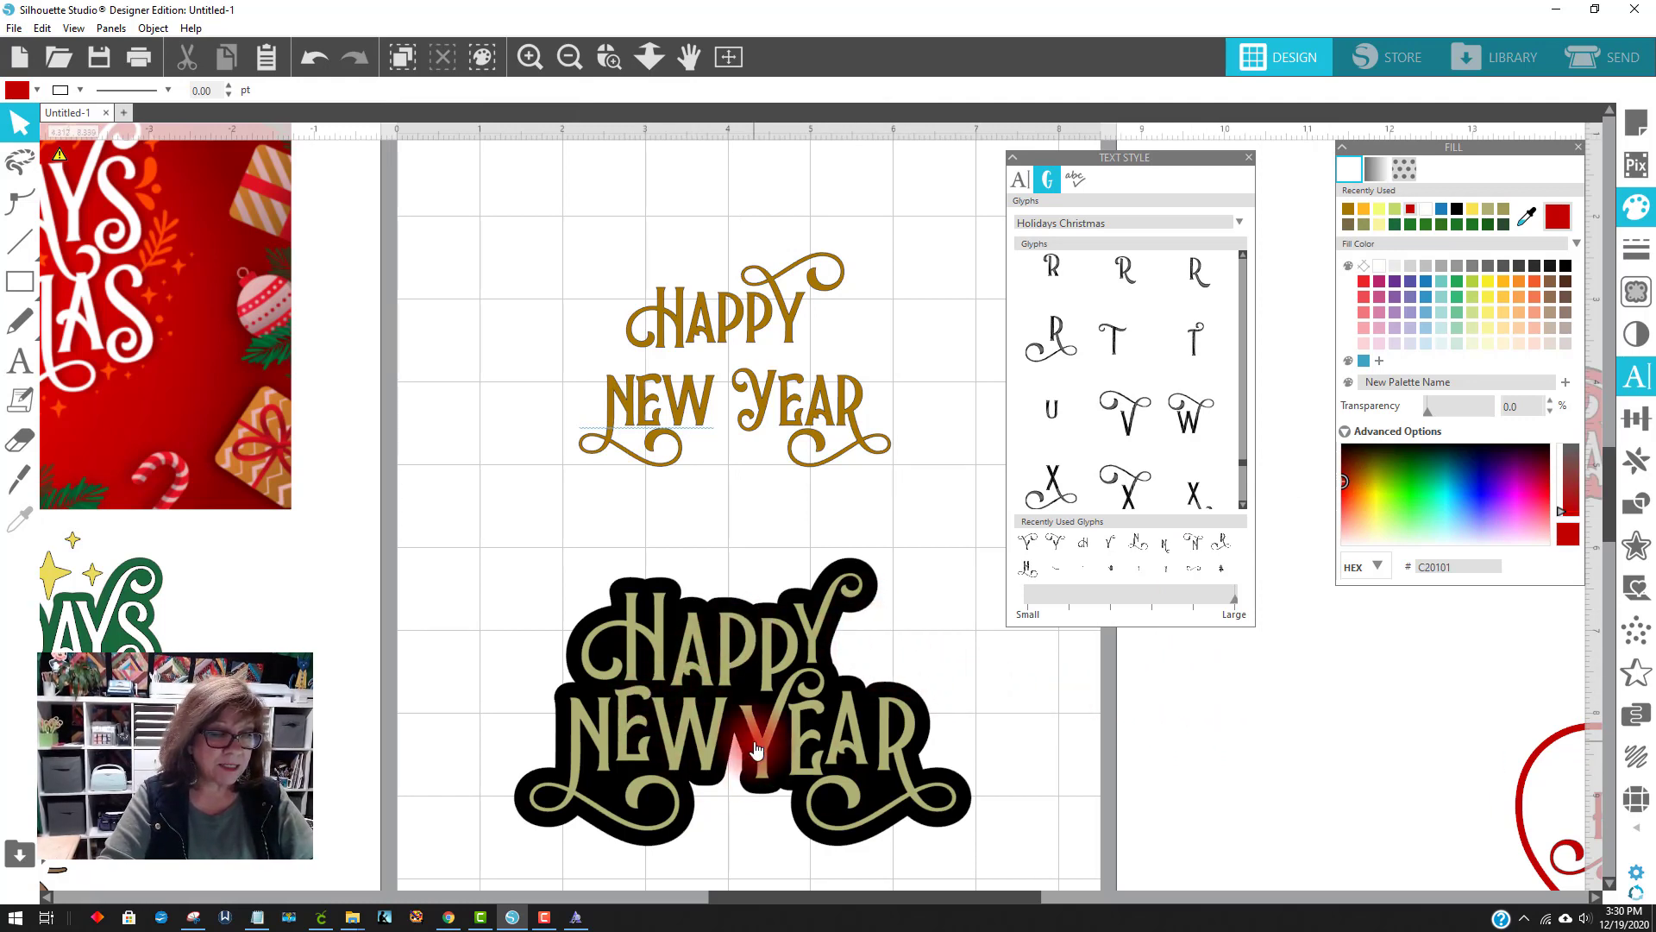
pyautogui.click(1067, 273)
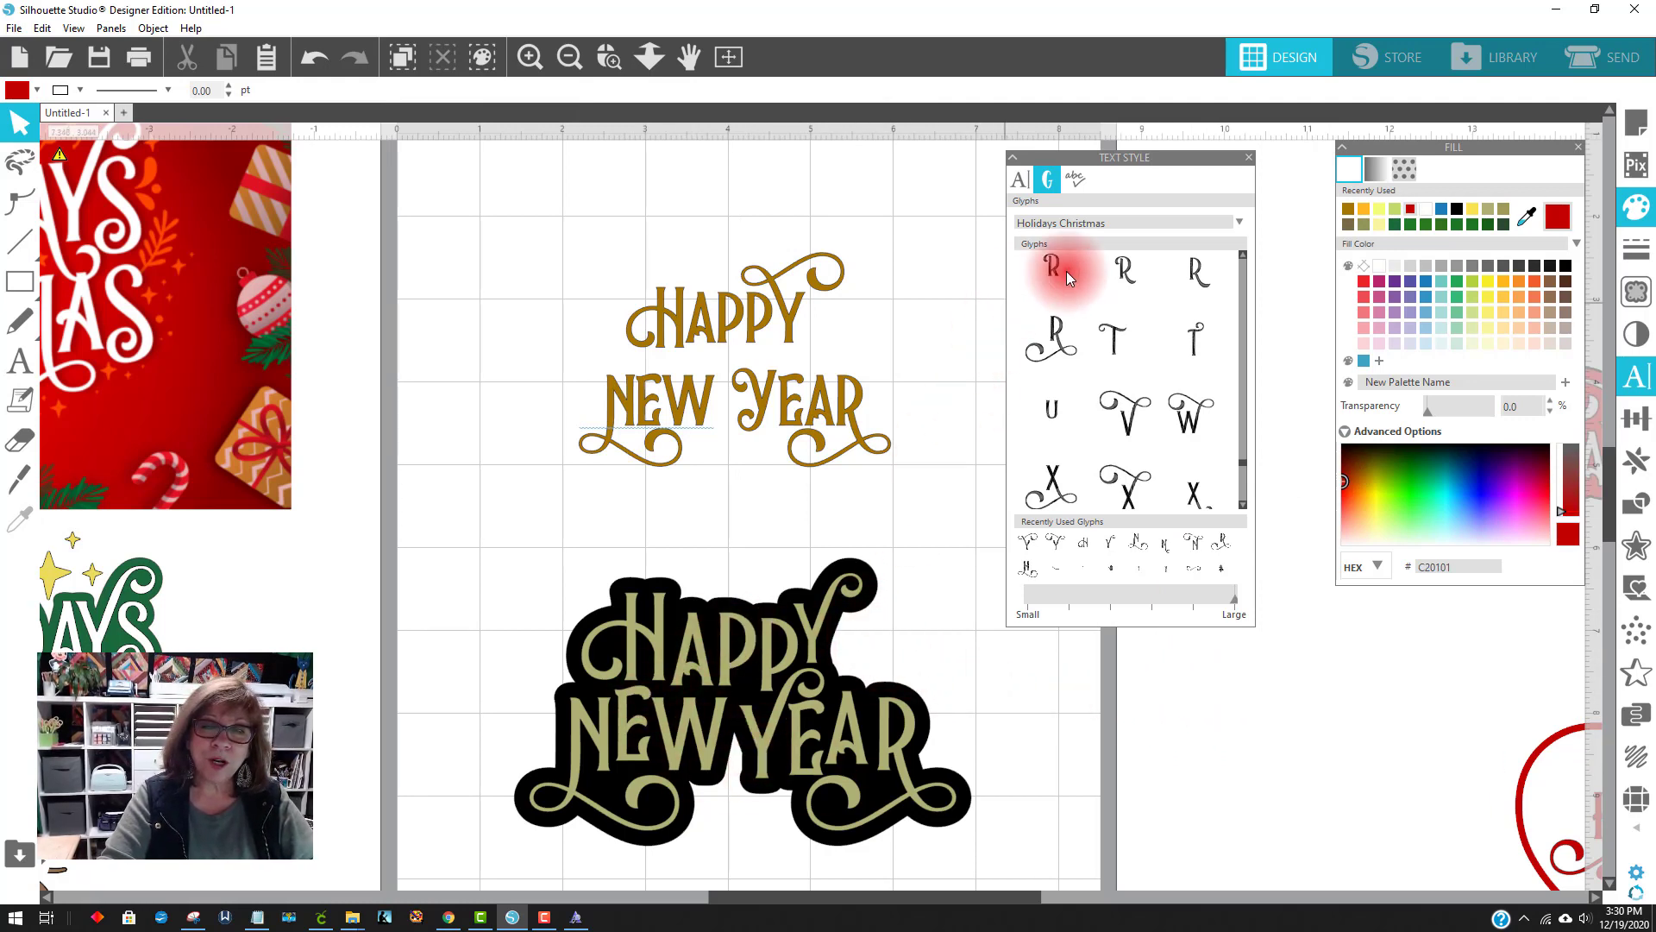
pyautogui.click(1249, 158)
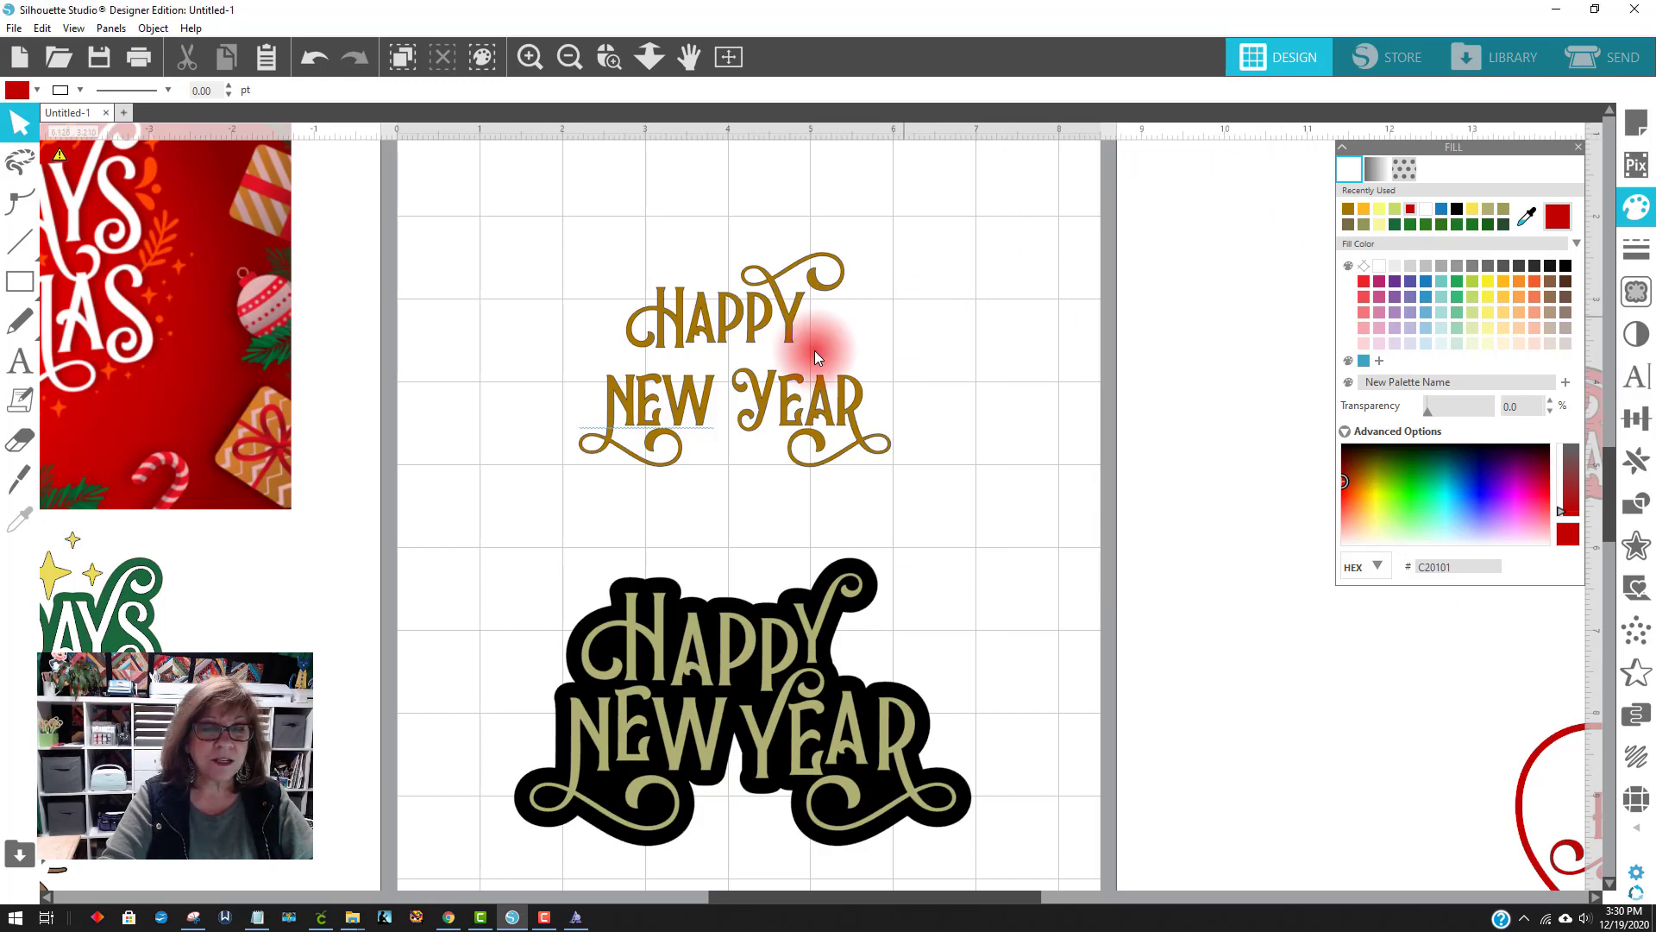
pyautogui.click(762, 421)
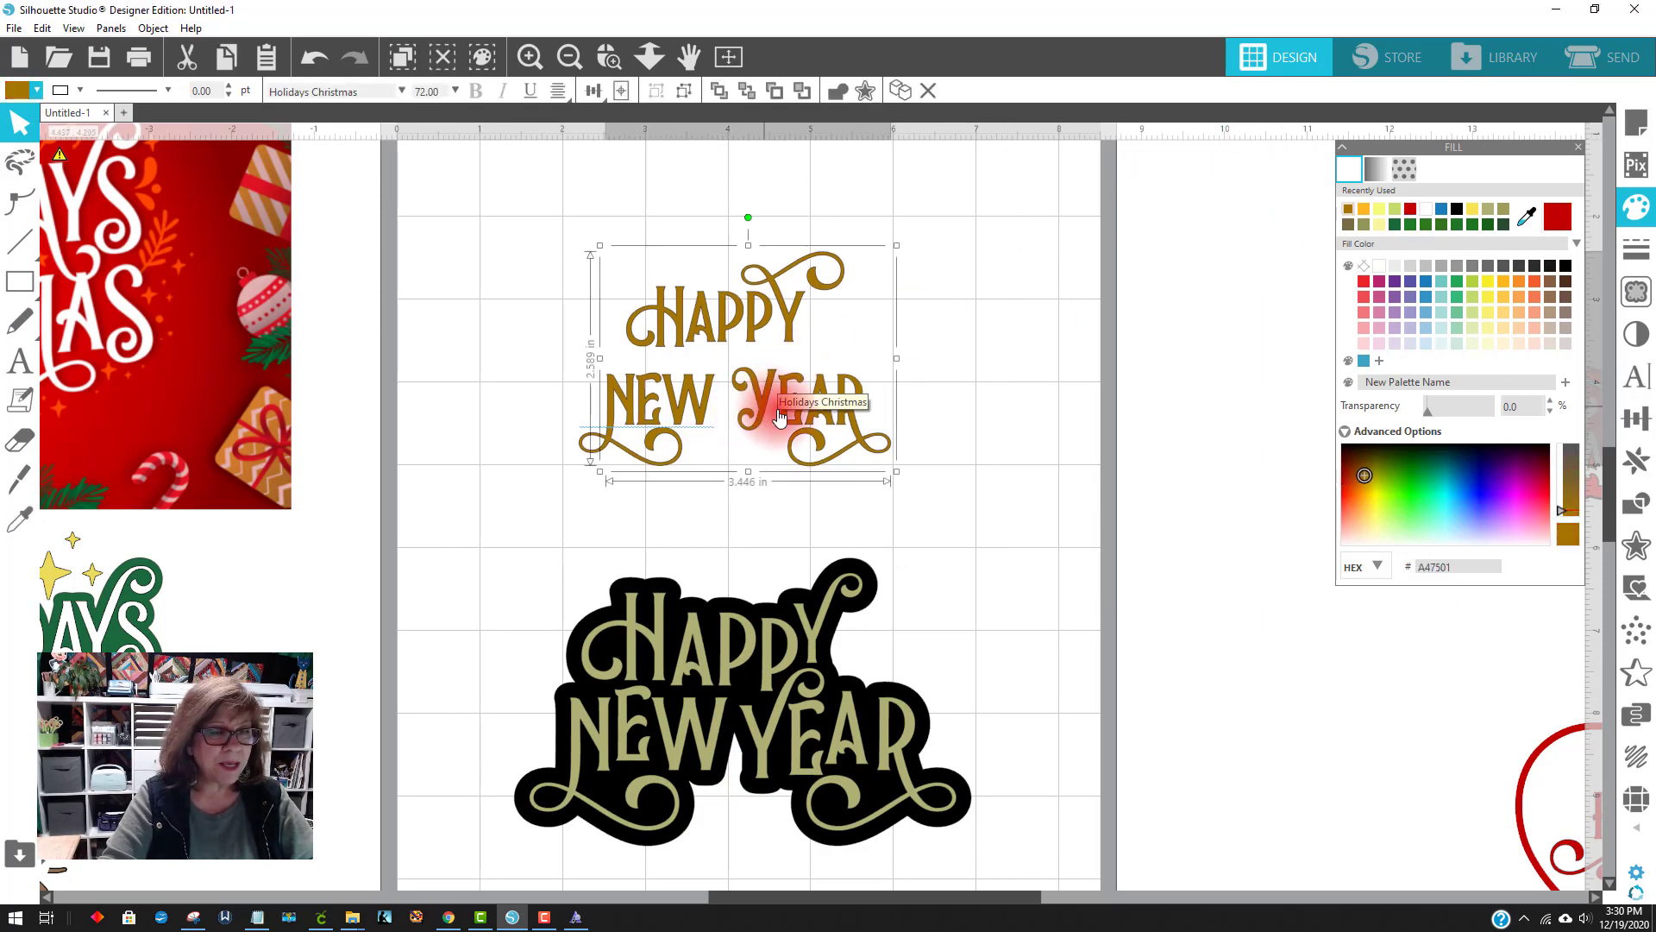
pyautogui.doubleClick(850, 435)
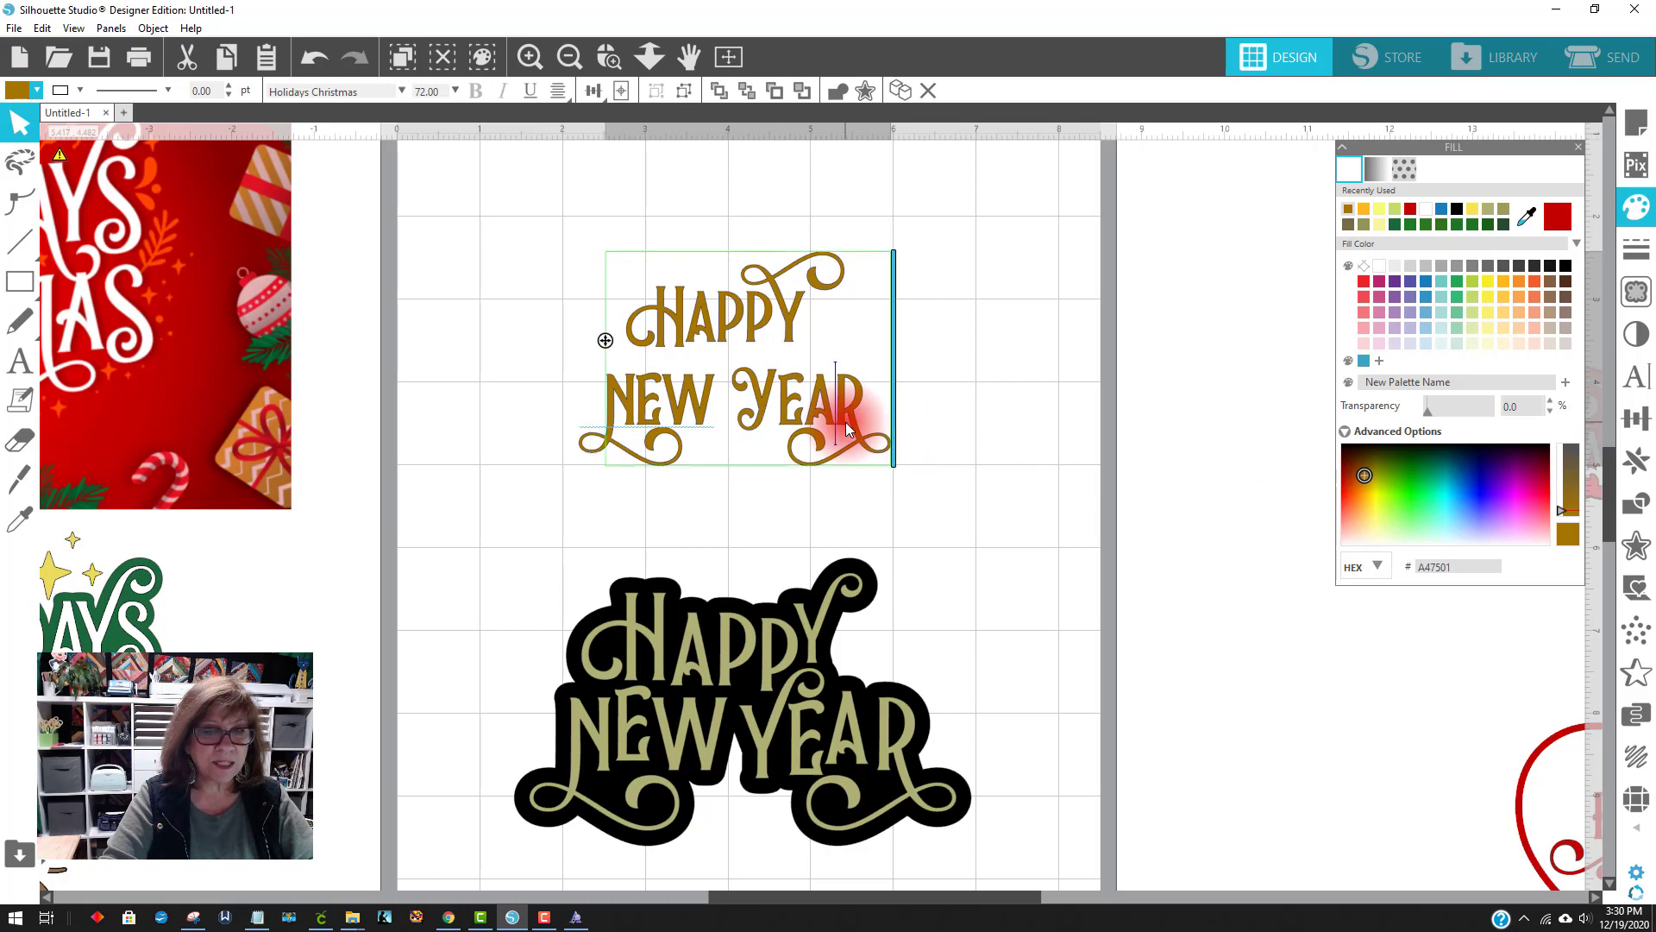
pyautogui.click(951, 422)
pyautogui.click(825, 422)
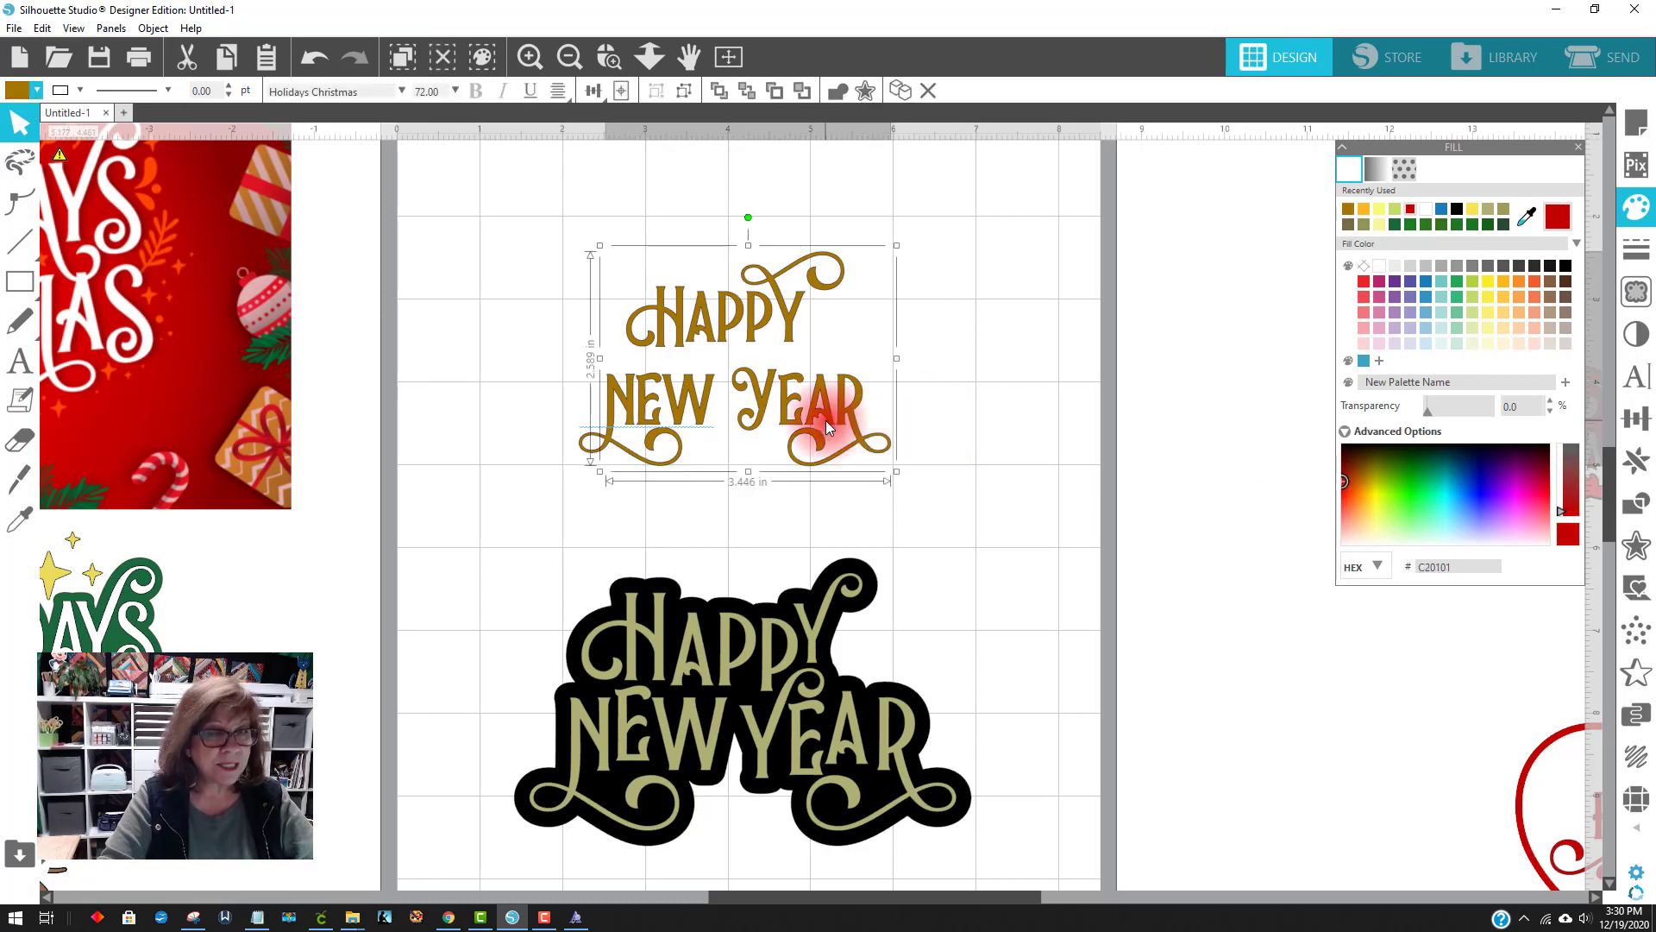
pyautogui.click(940, 433)
# Tighten the line spacing of the dark gold Happy New Year text to 65%
pyautogui.click(870, 397)
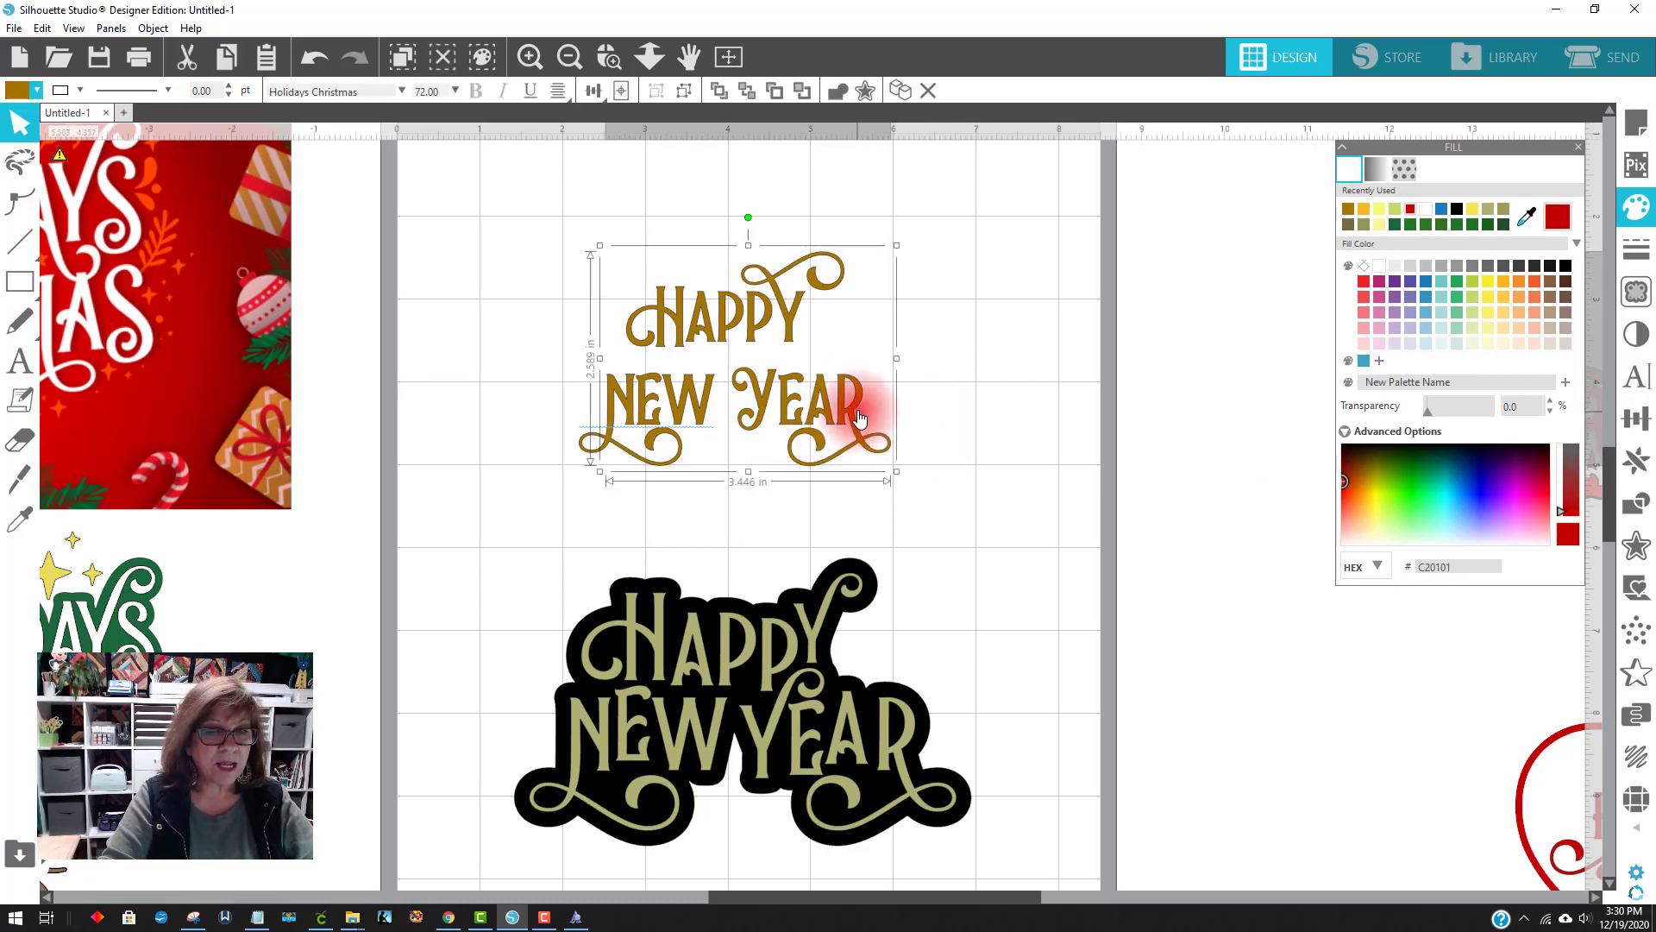
pyautogui.click(1638, 380)
pyautogui.click(1420, 563)
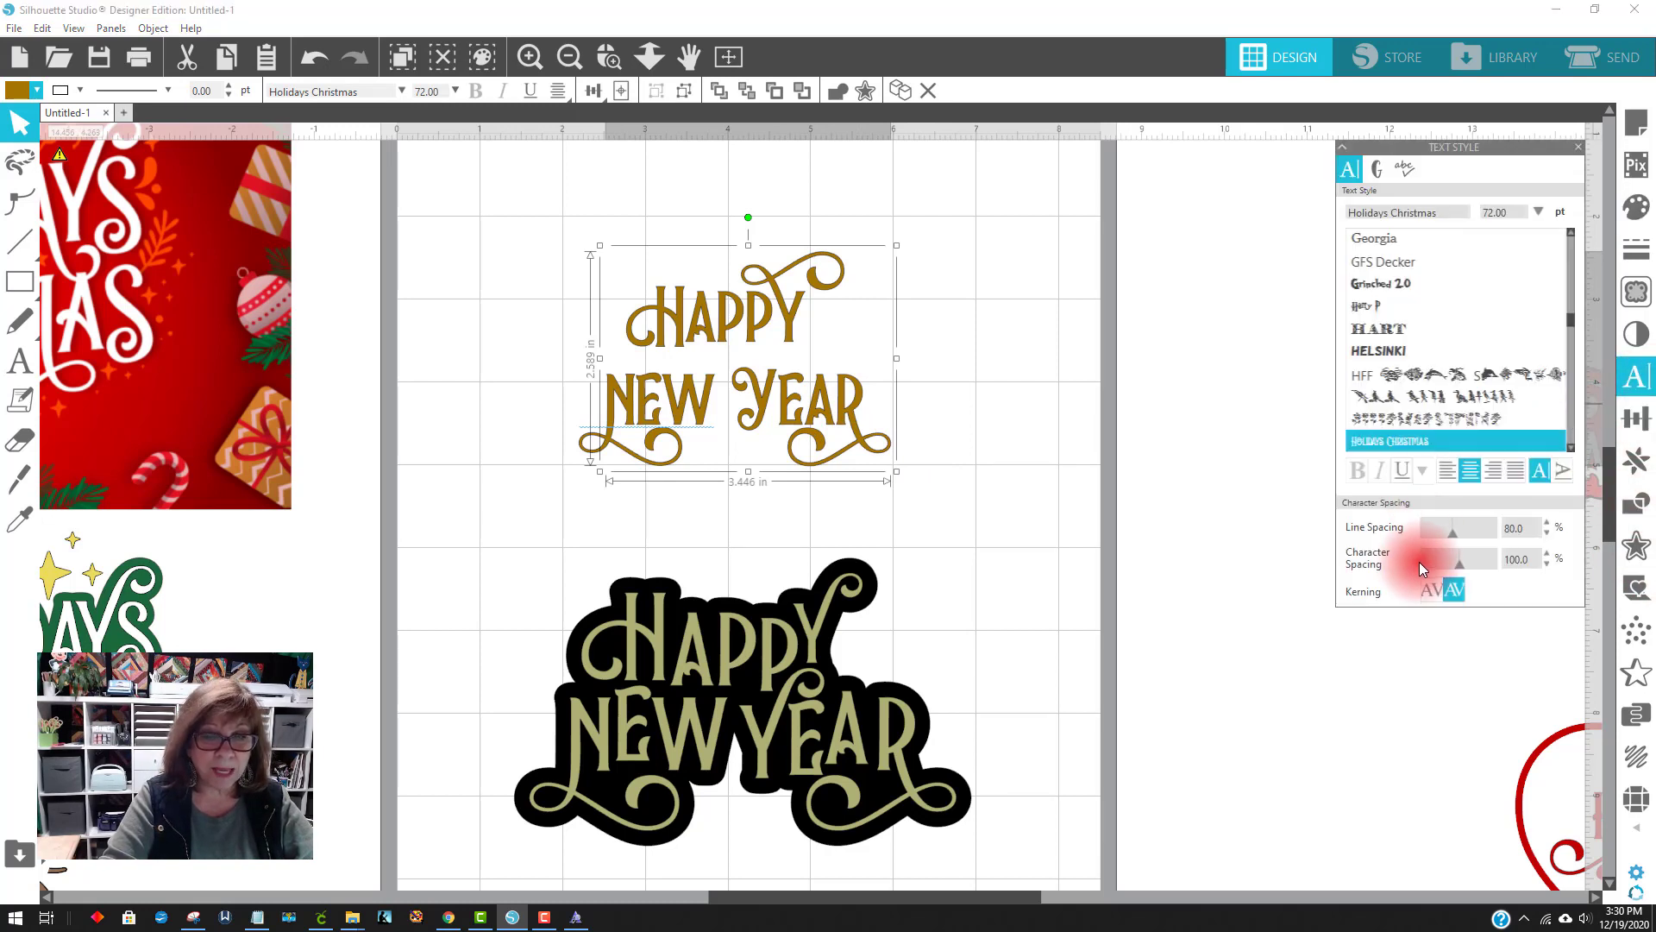
pyautogui.click(1451, 531)
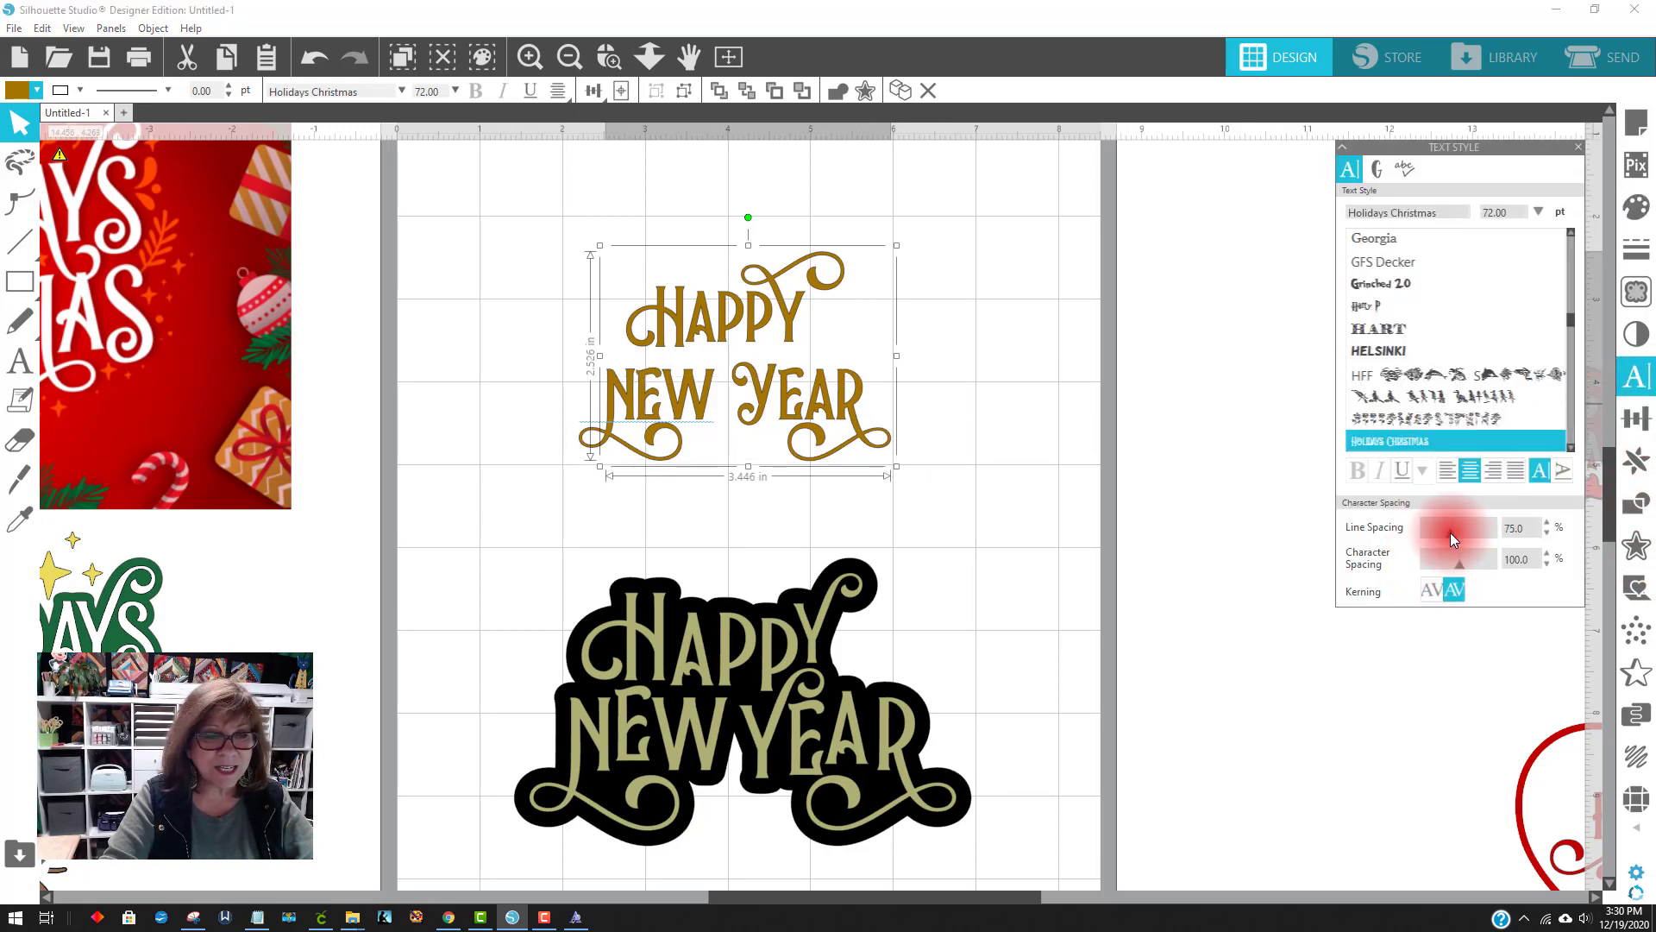
pyautogui.moveTo(1451, 532); pyautogui.dragTo(1448, 532)
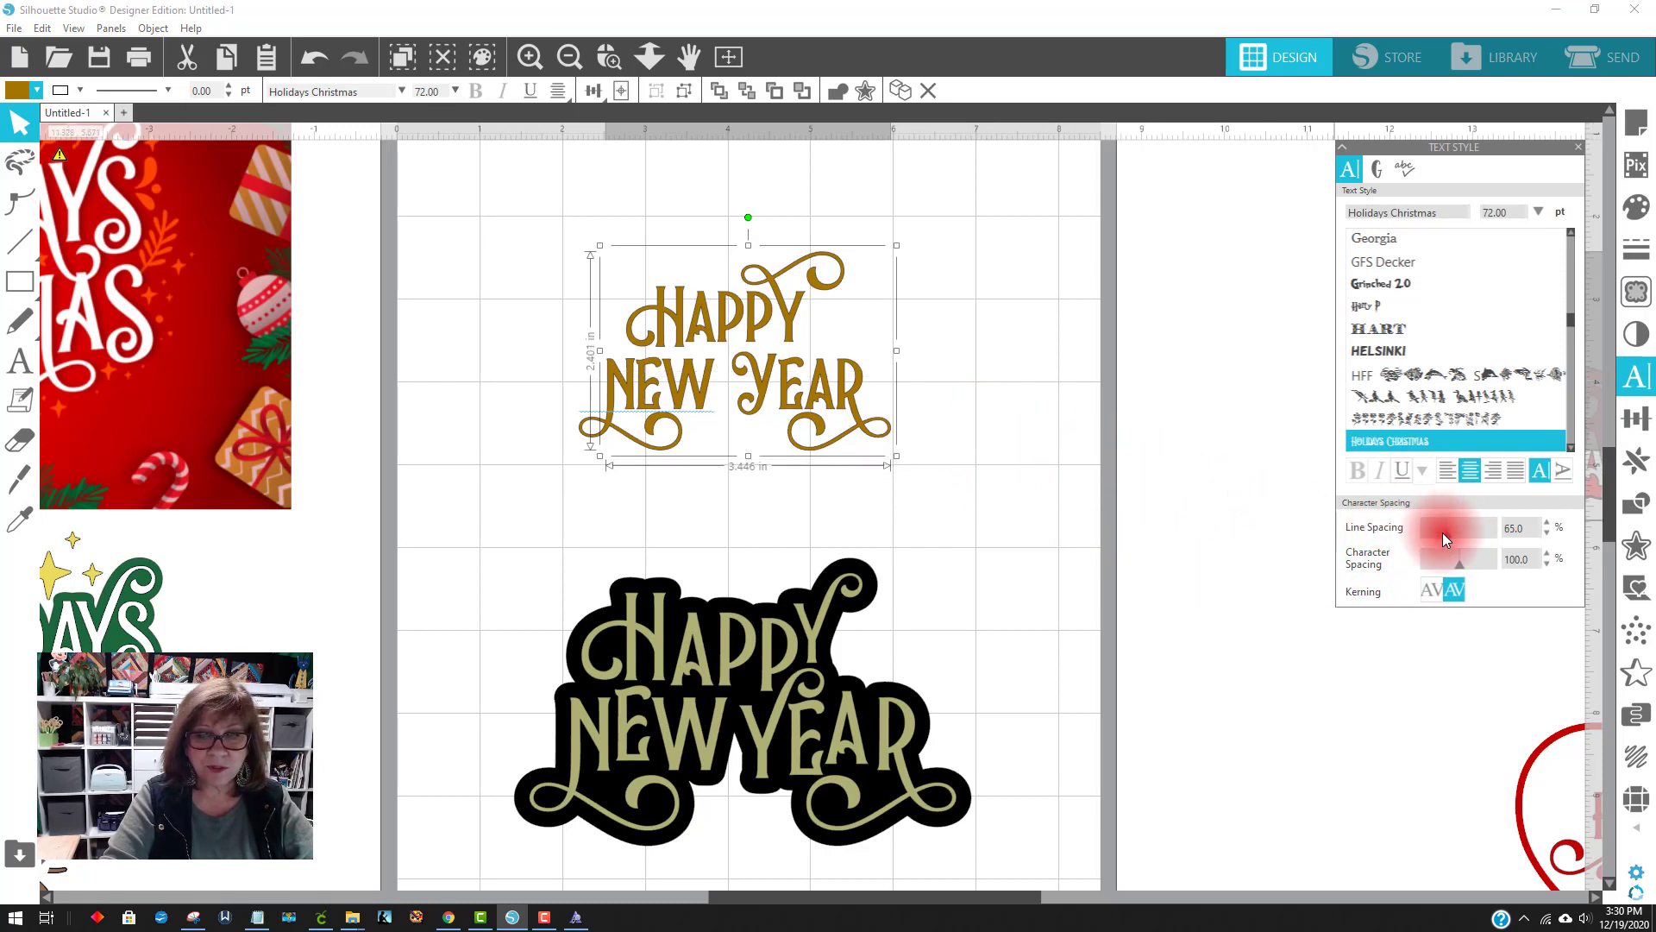
pyautogui.moveTo(1442, 532); pyautogui.dragTo(1469, 540)
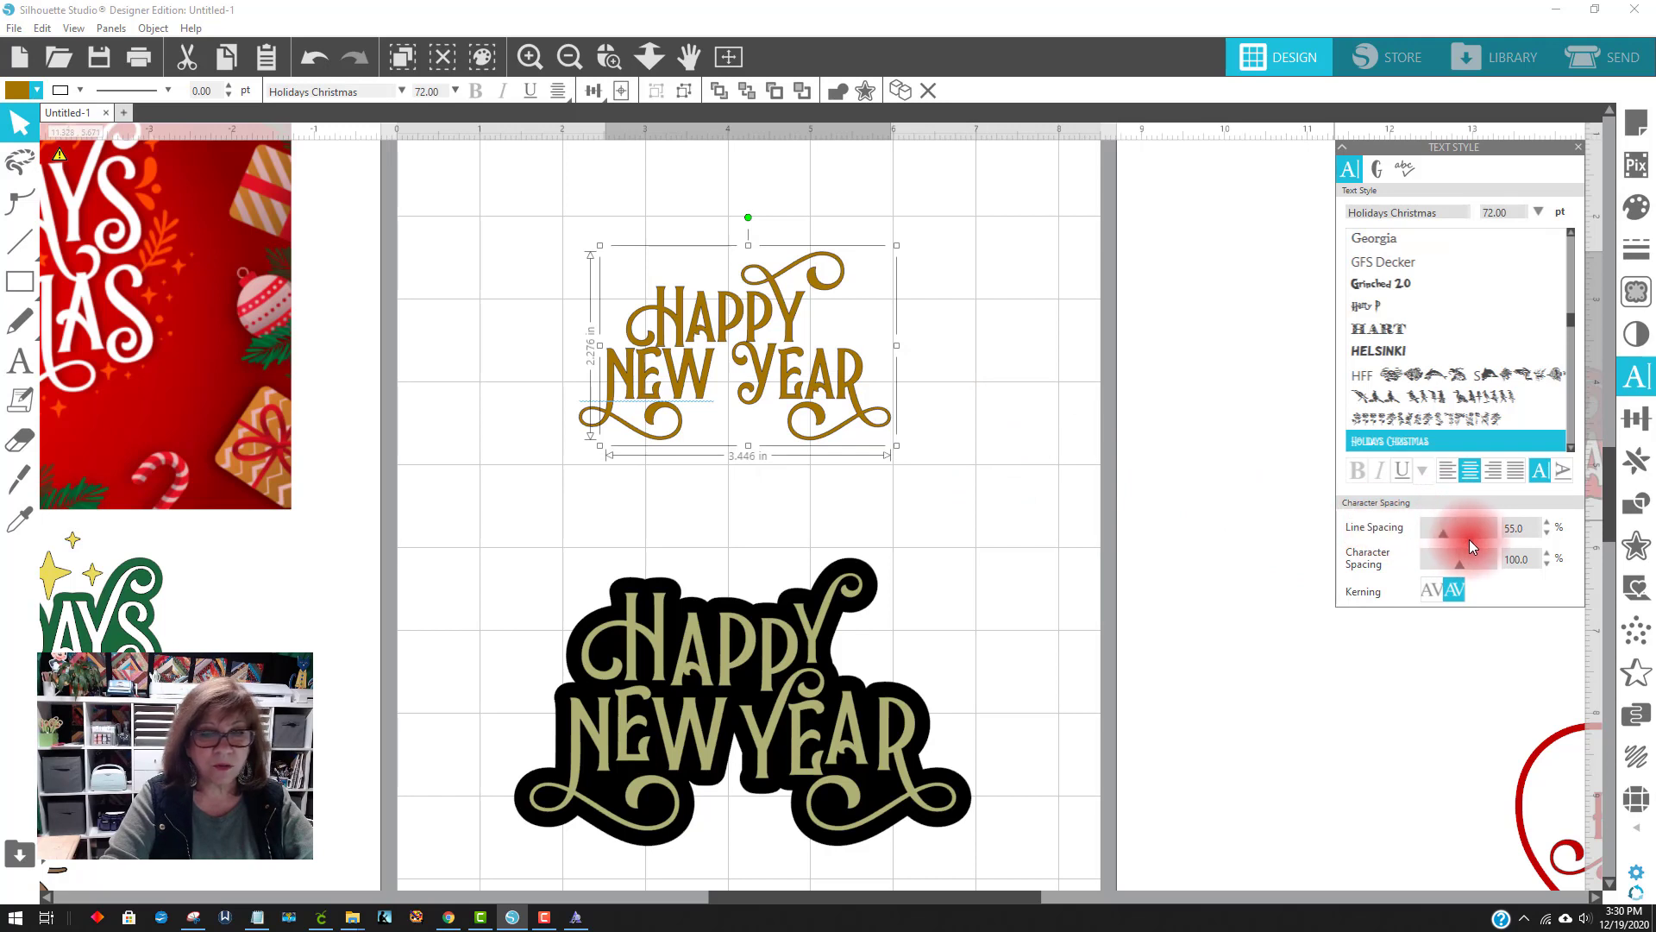
pyautogui.click(1535, 528)
pyautogui.click(1546, 523)
pyautogui.click(1546, 523)
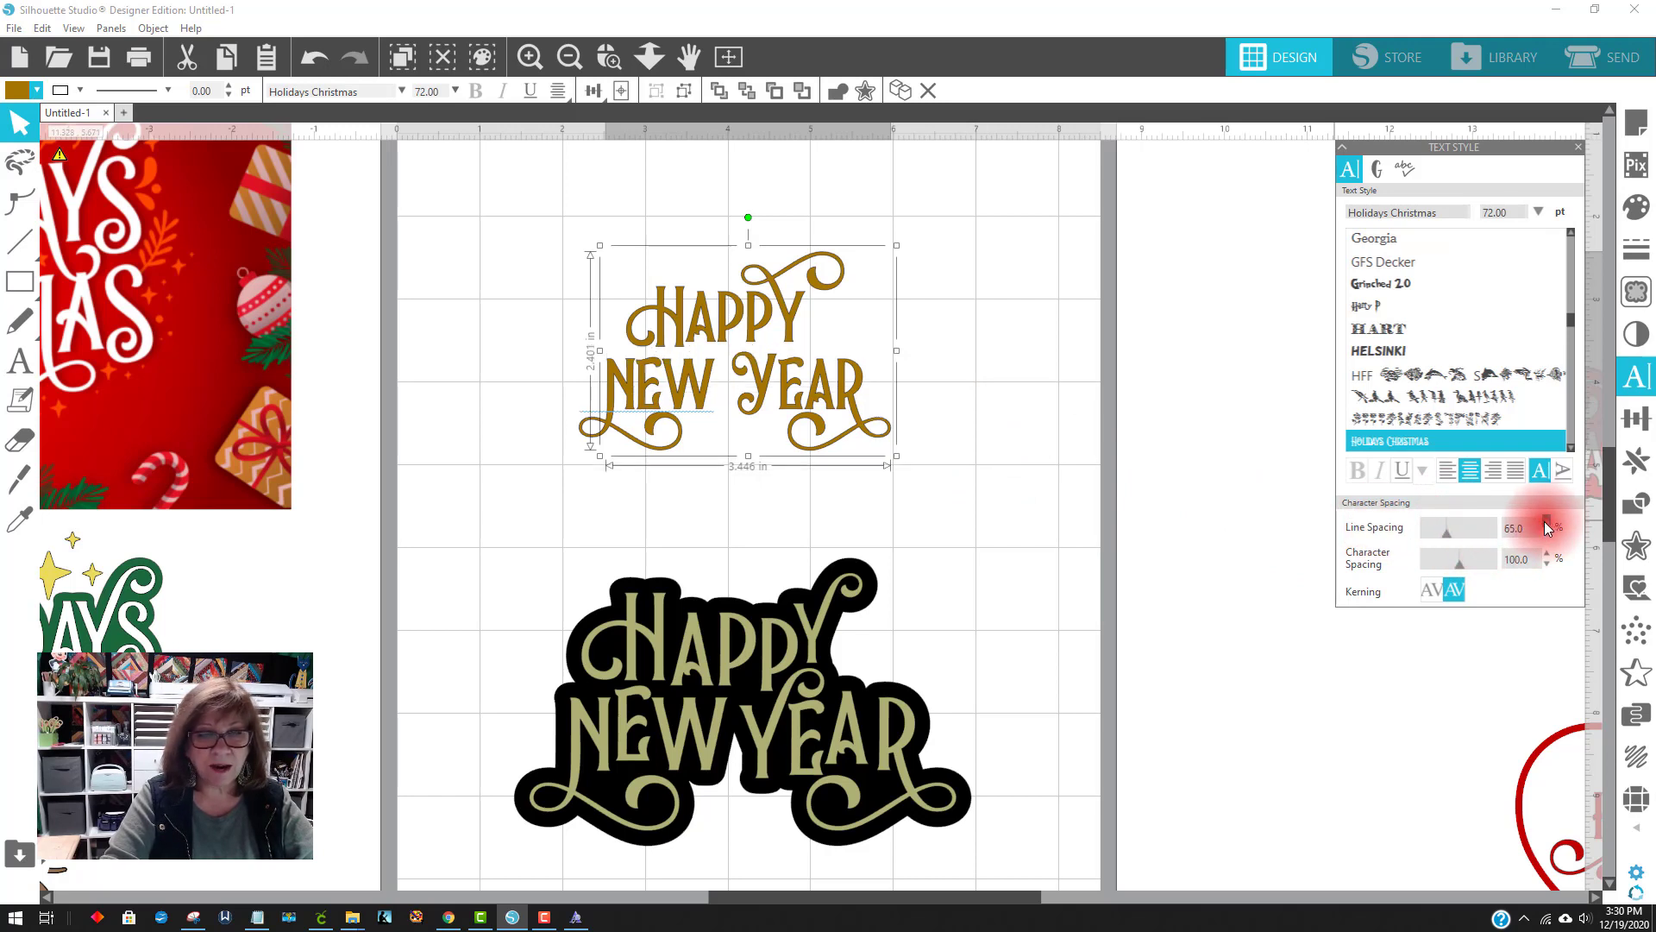
pyautogui.click(1546, 523)
pyautogui.click(1546, 535)
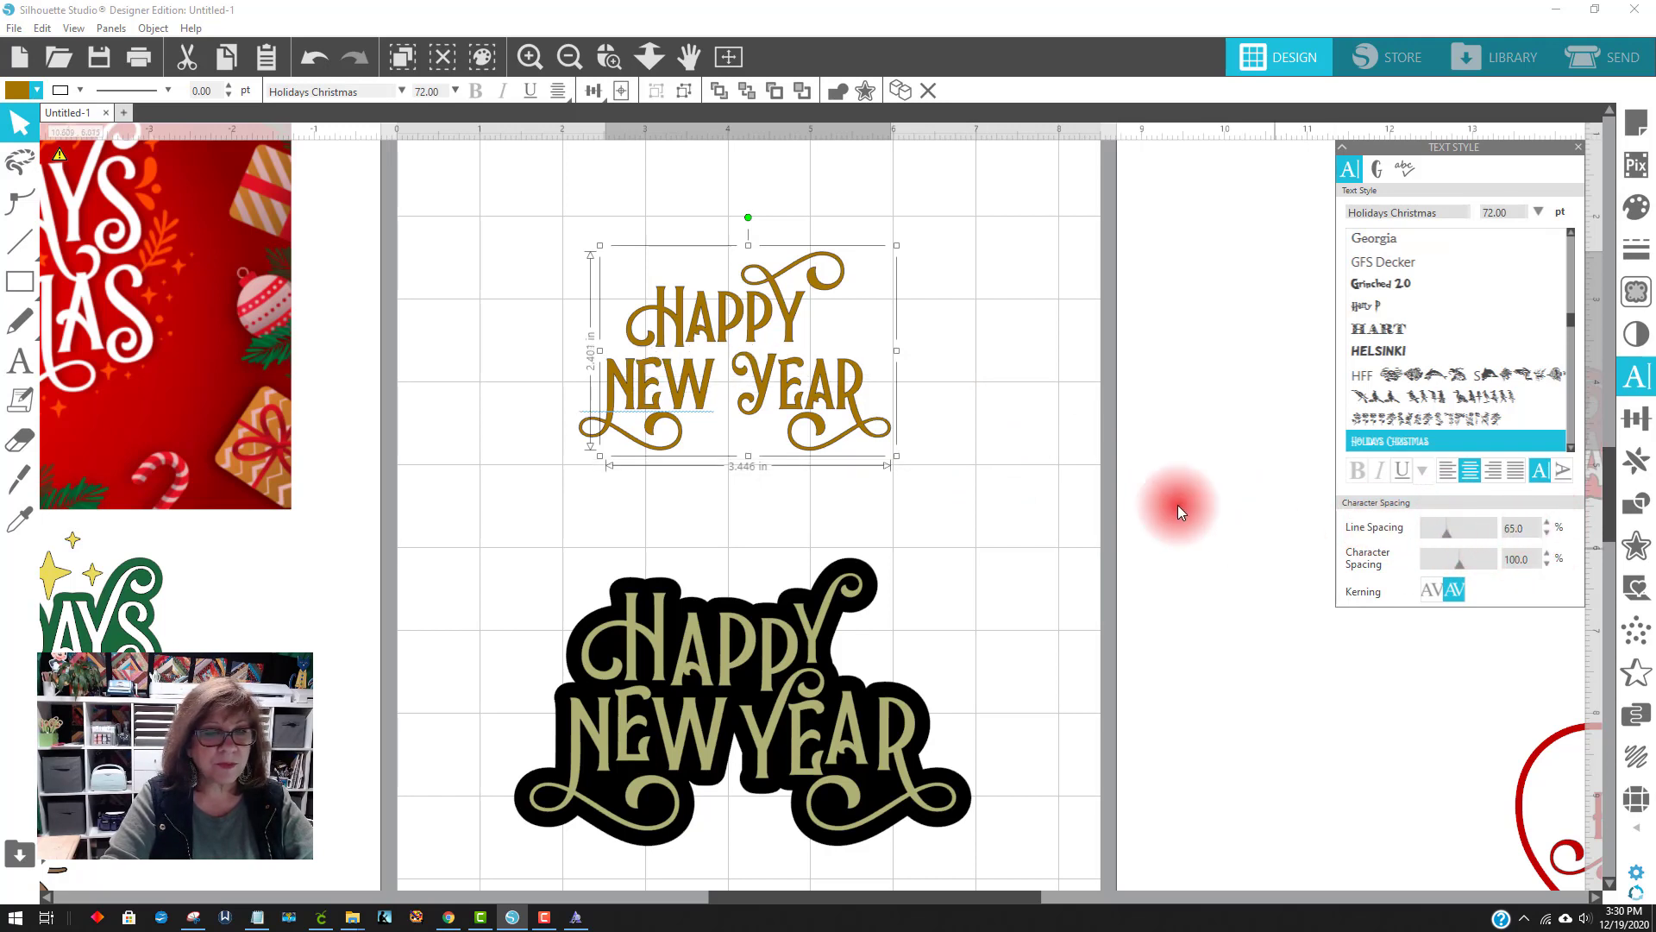
pyautogui.click(1035, 414)
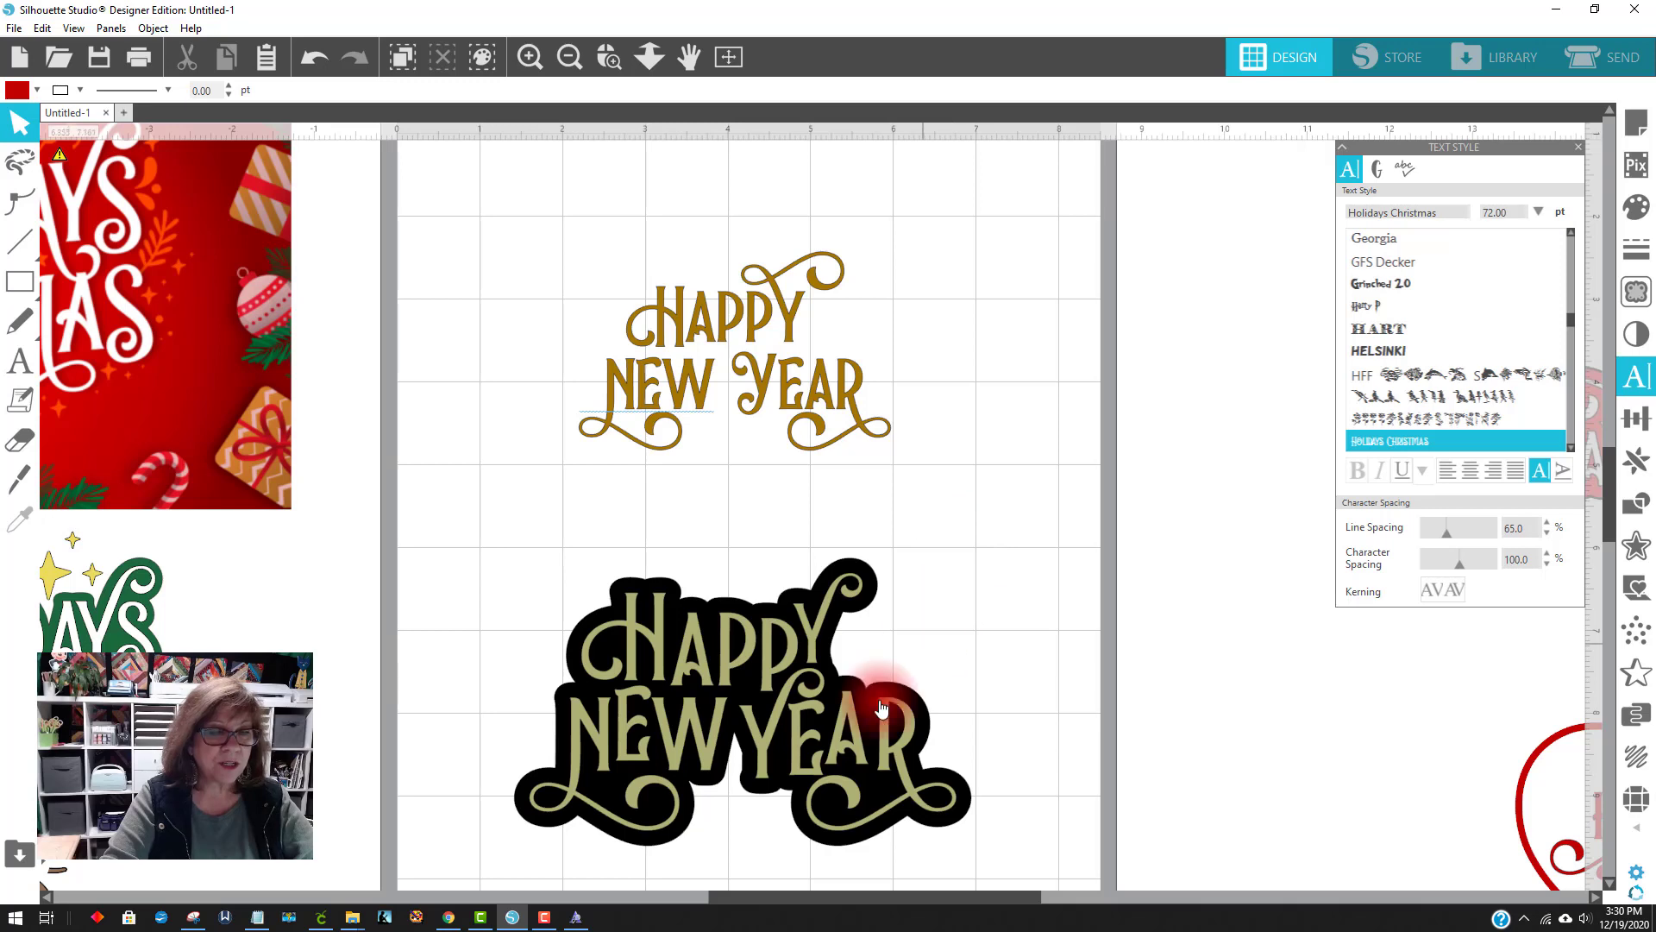
# Create a 0.125 in outer offset with rounded corners around the dark gold Happy New Year text and fill it black
pyautogui.click(706, 419)
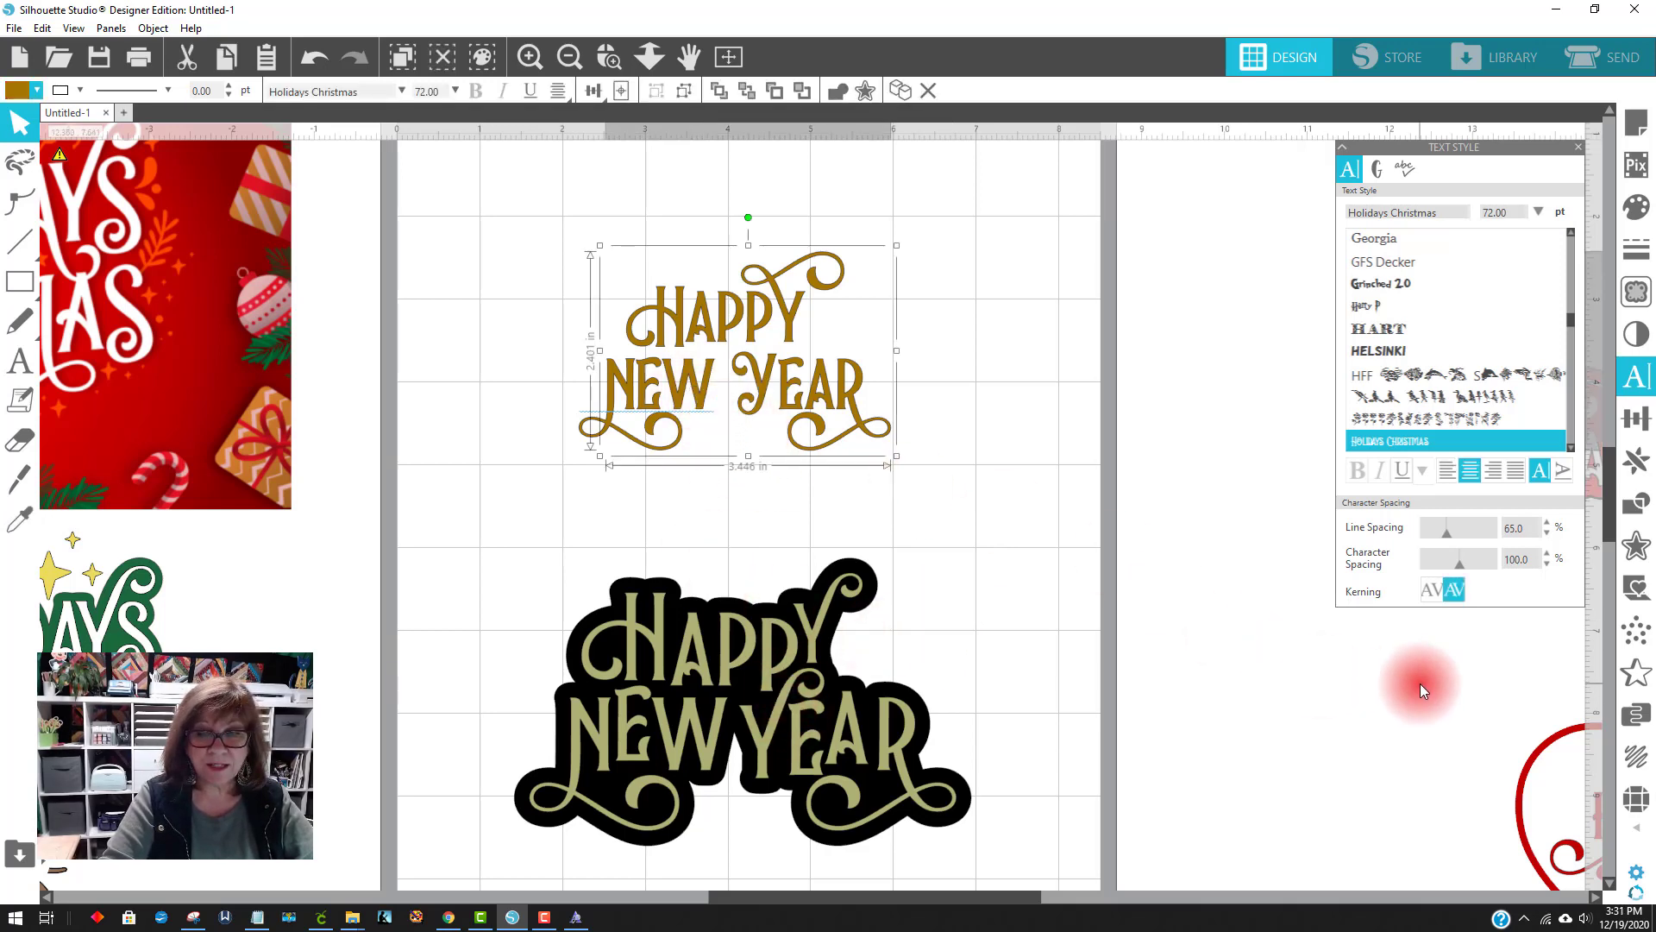
pyautogui.click(1637, 549)
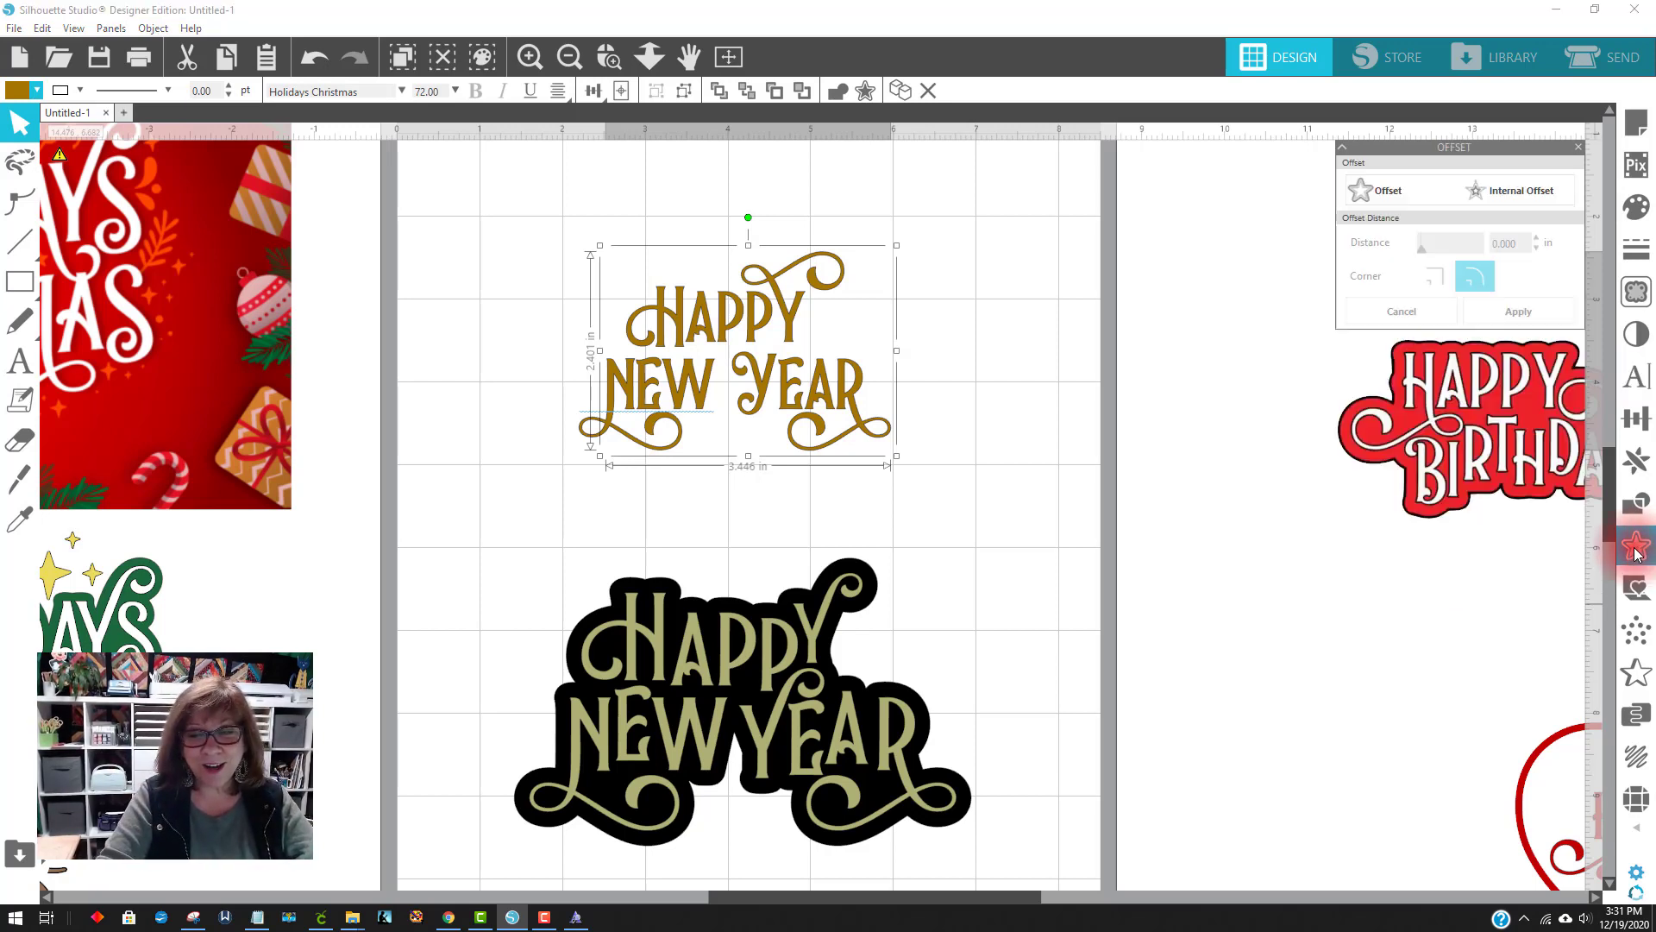
pyautogui.click(1379, 194)
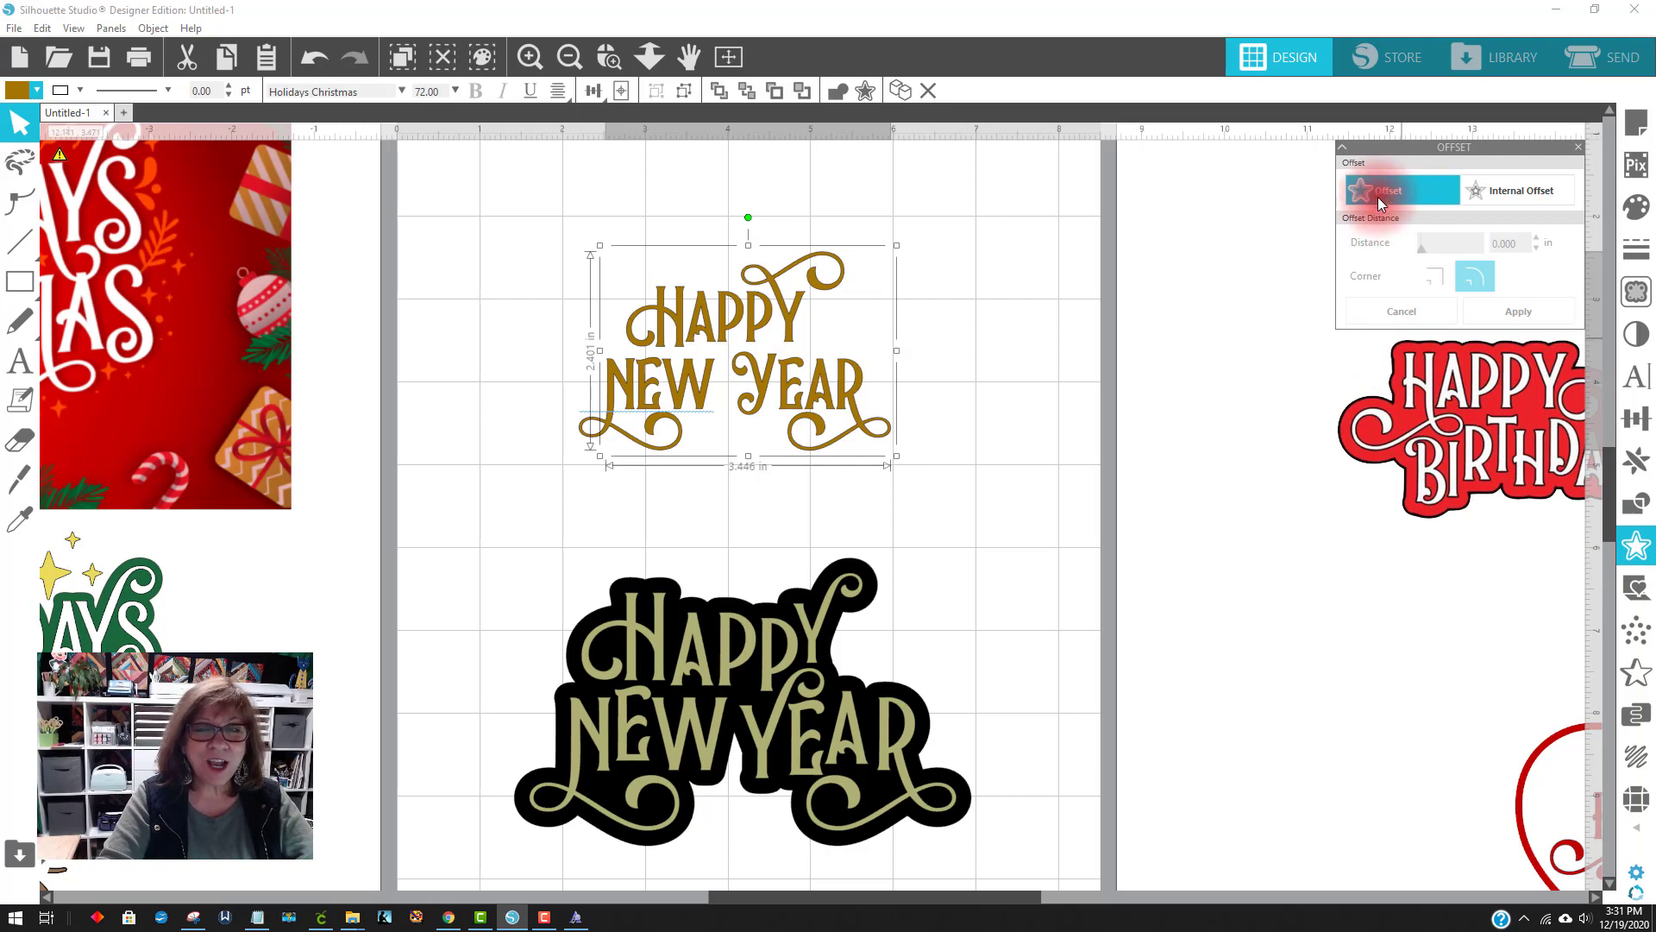
pyautogui.click(1525, 191)
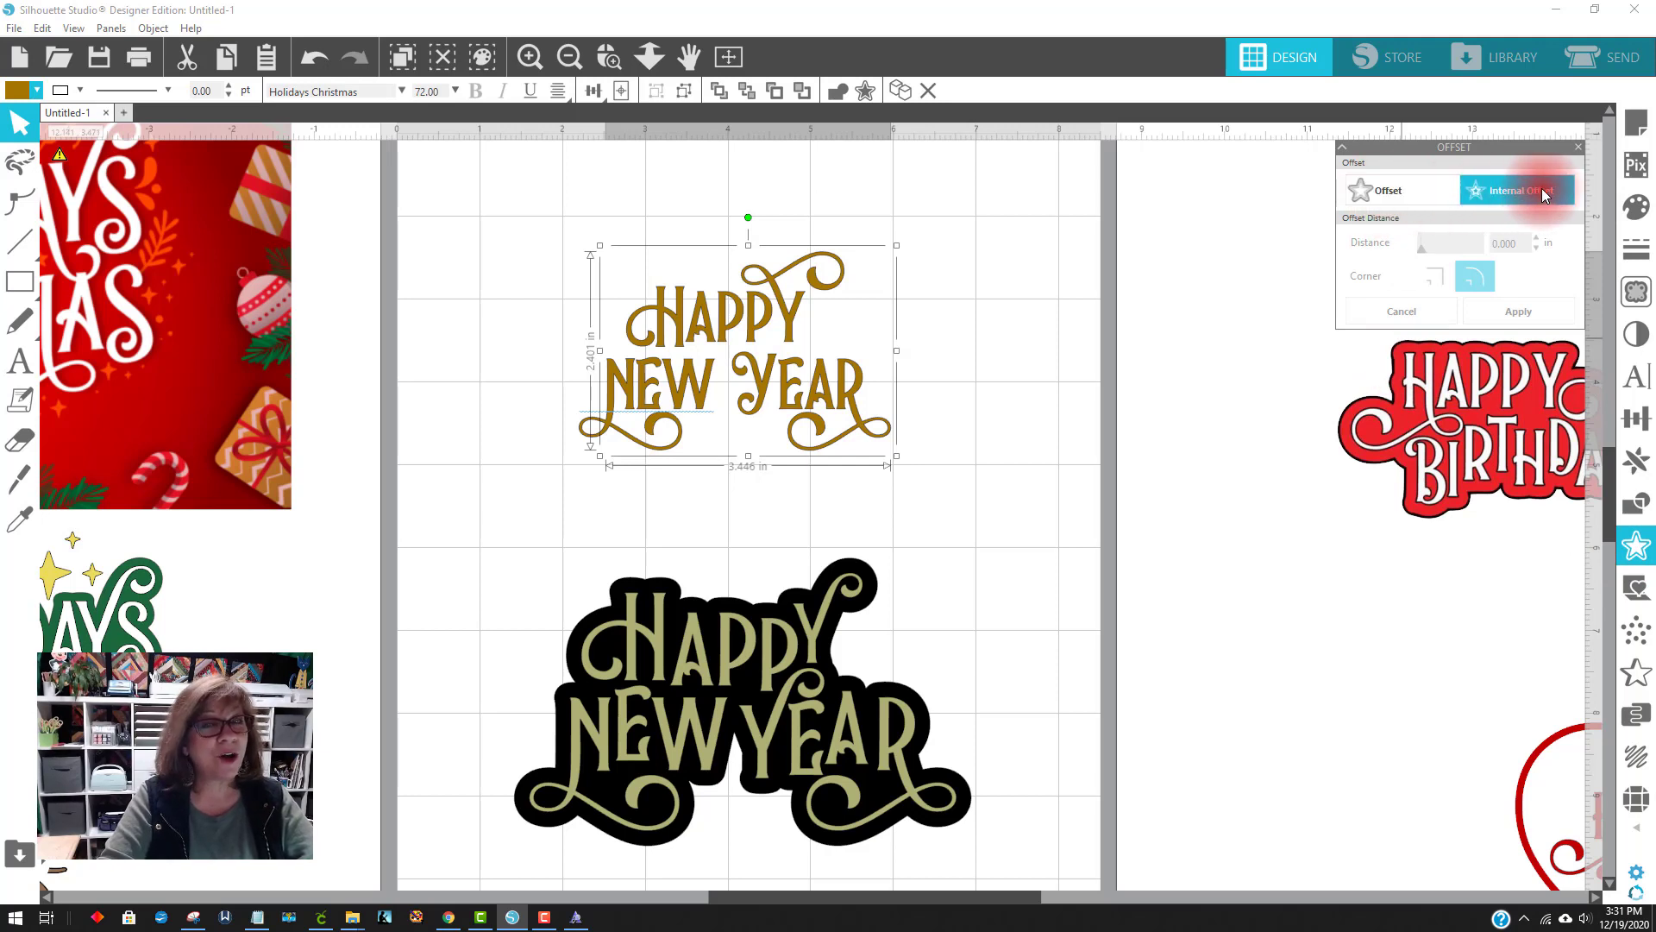
pyautogui.click(1395, 193)
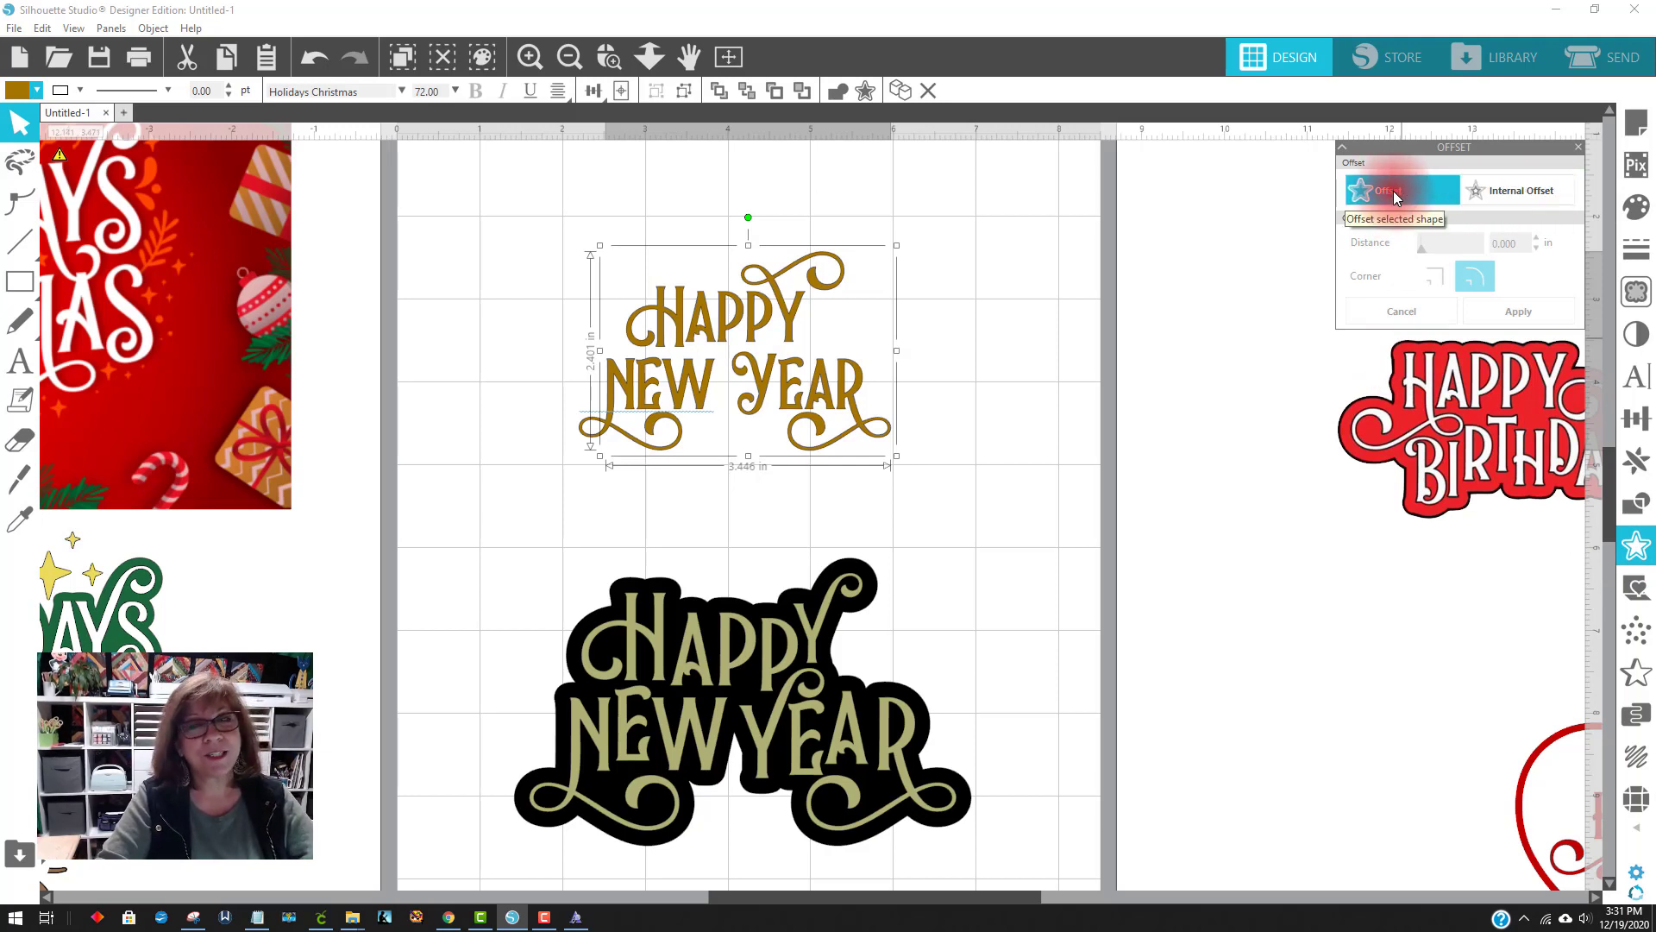
pyautogui.click(1395, 195)
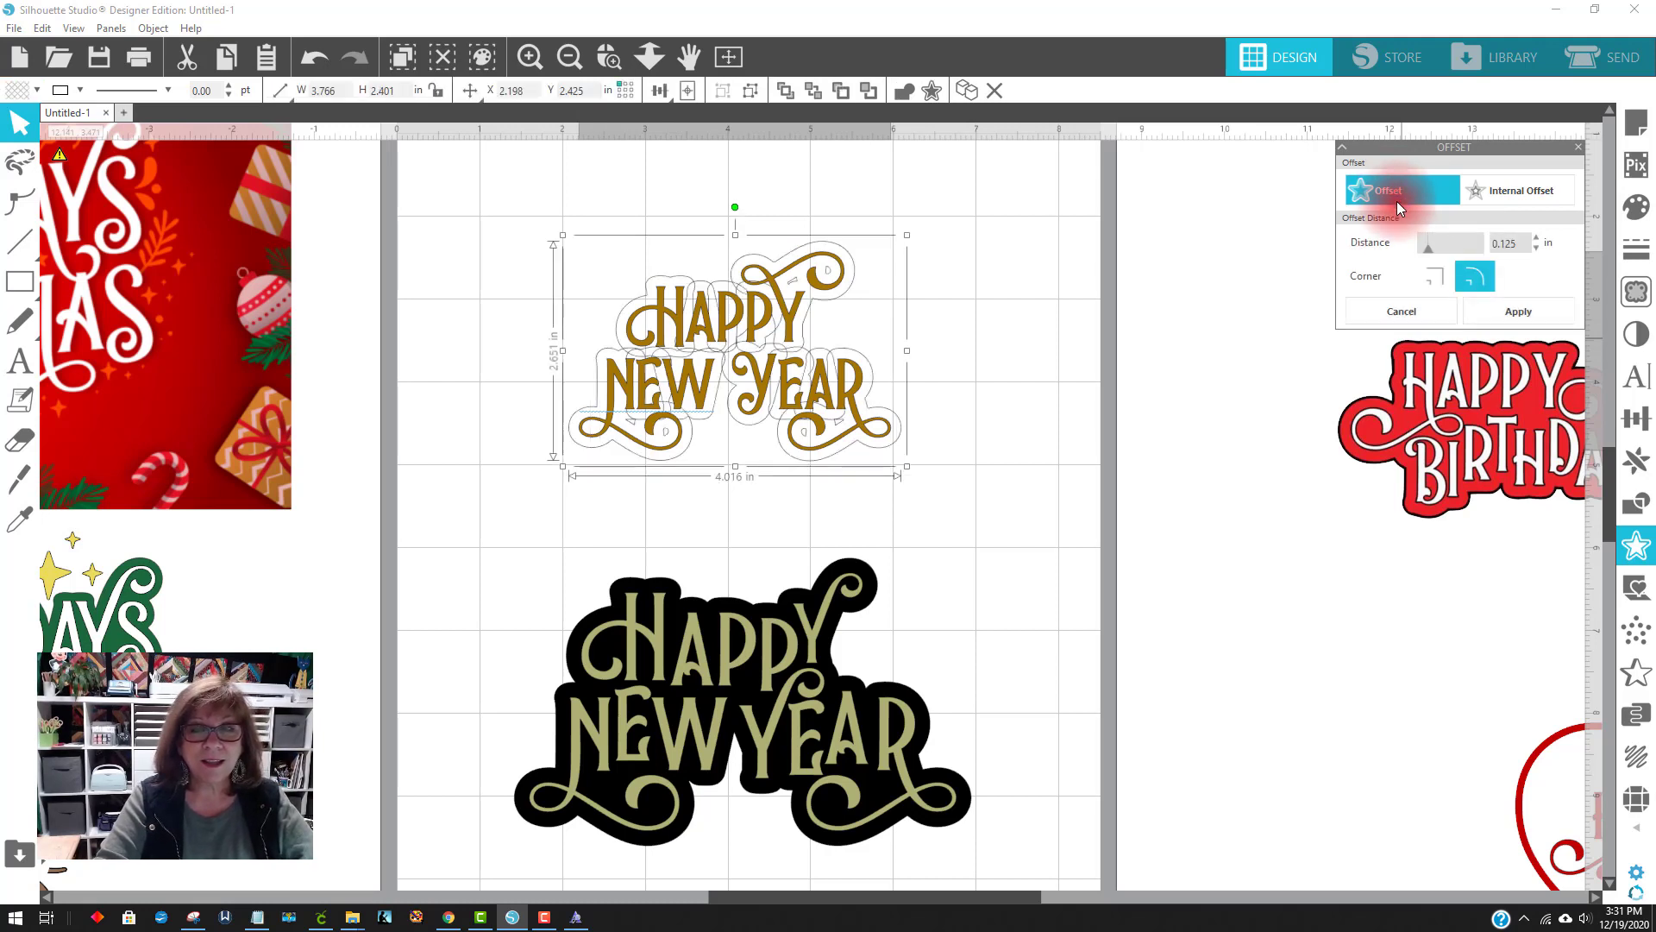
pyautogui.click(36, 90)
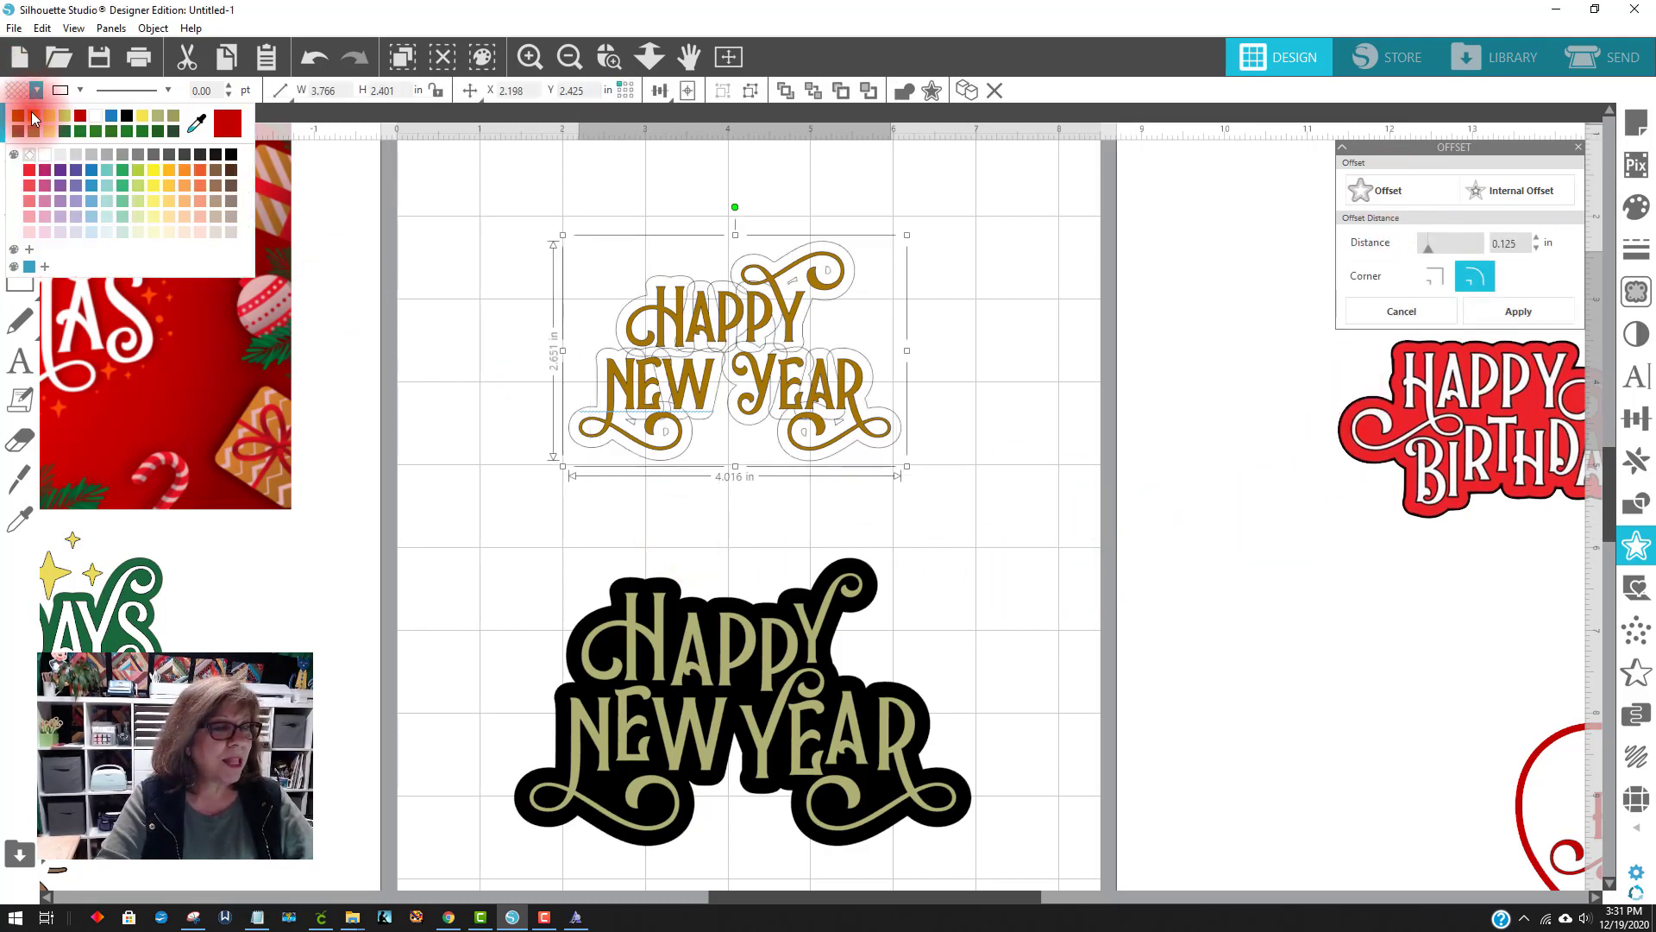
pyautogui.click(233, 153)
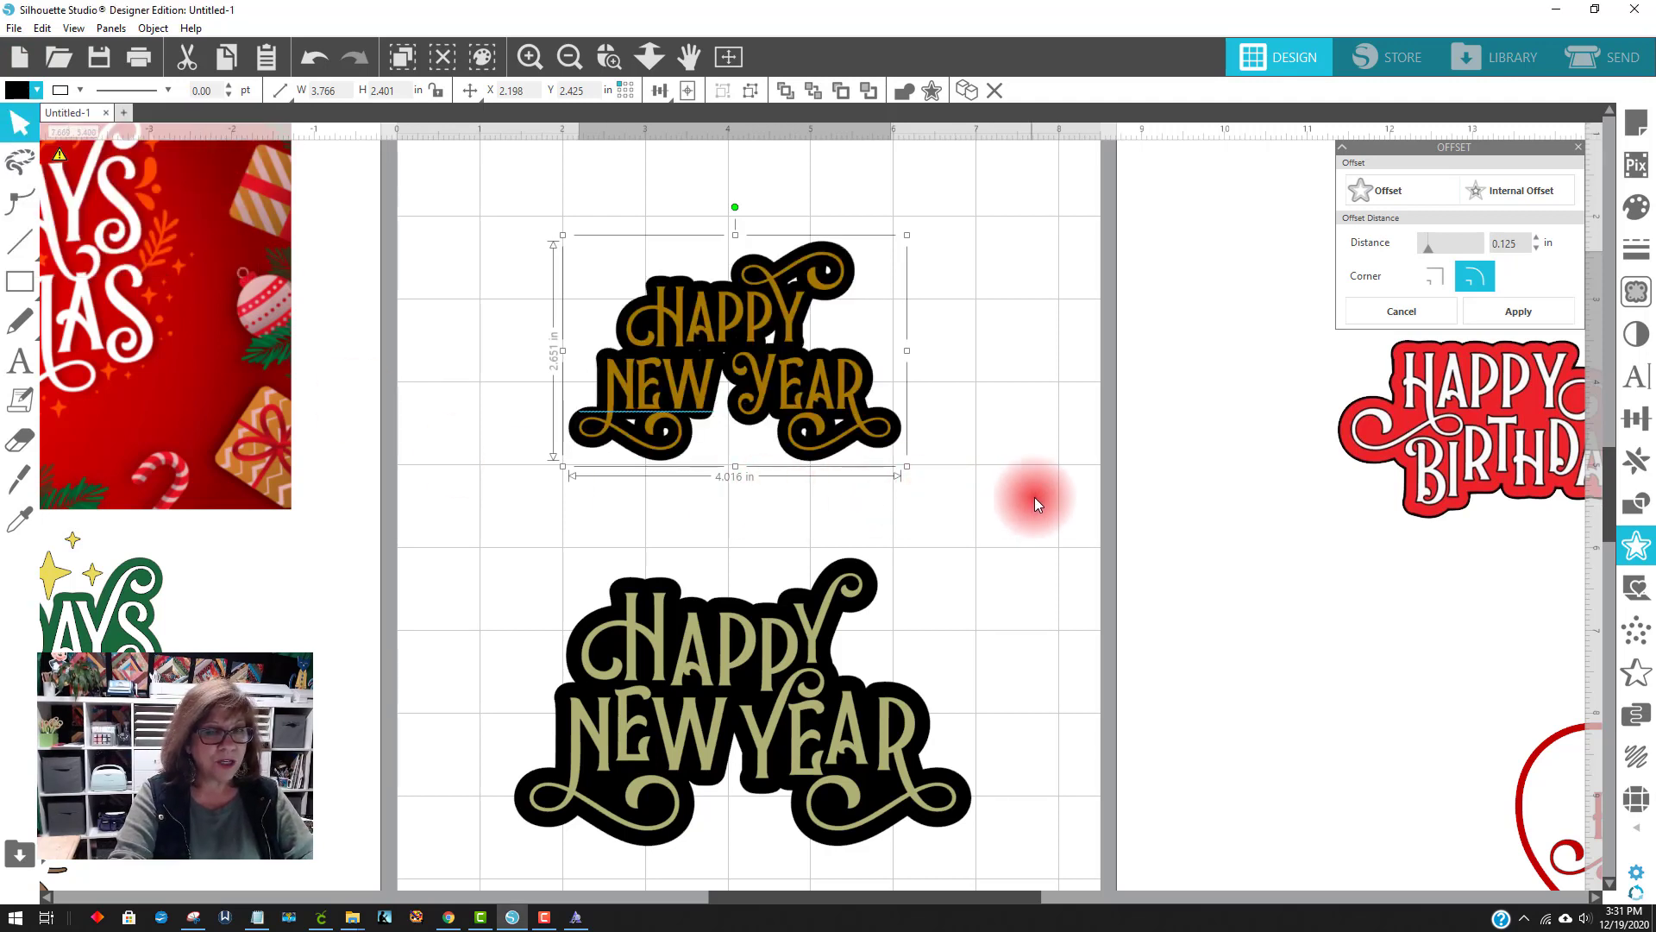
# Move the gold Happy New Year lettering off its black backing and release the backing's compound path
pyautogui.click(1056, 504)
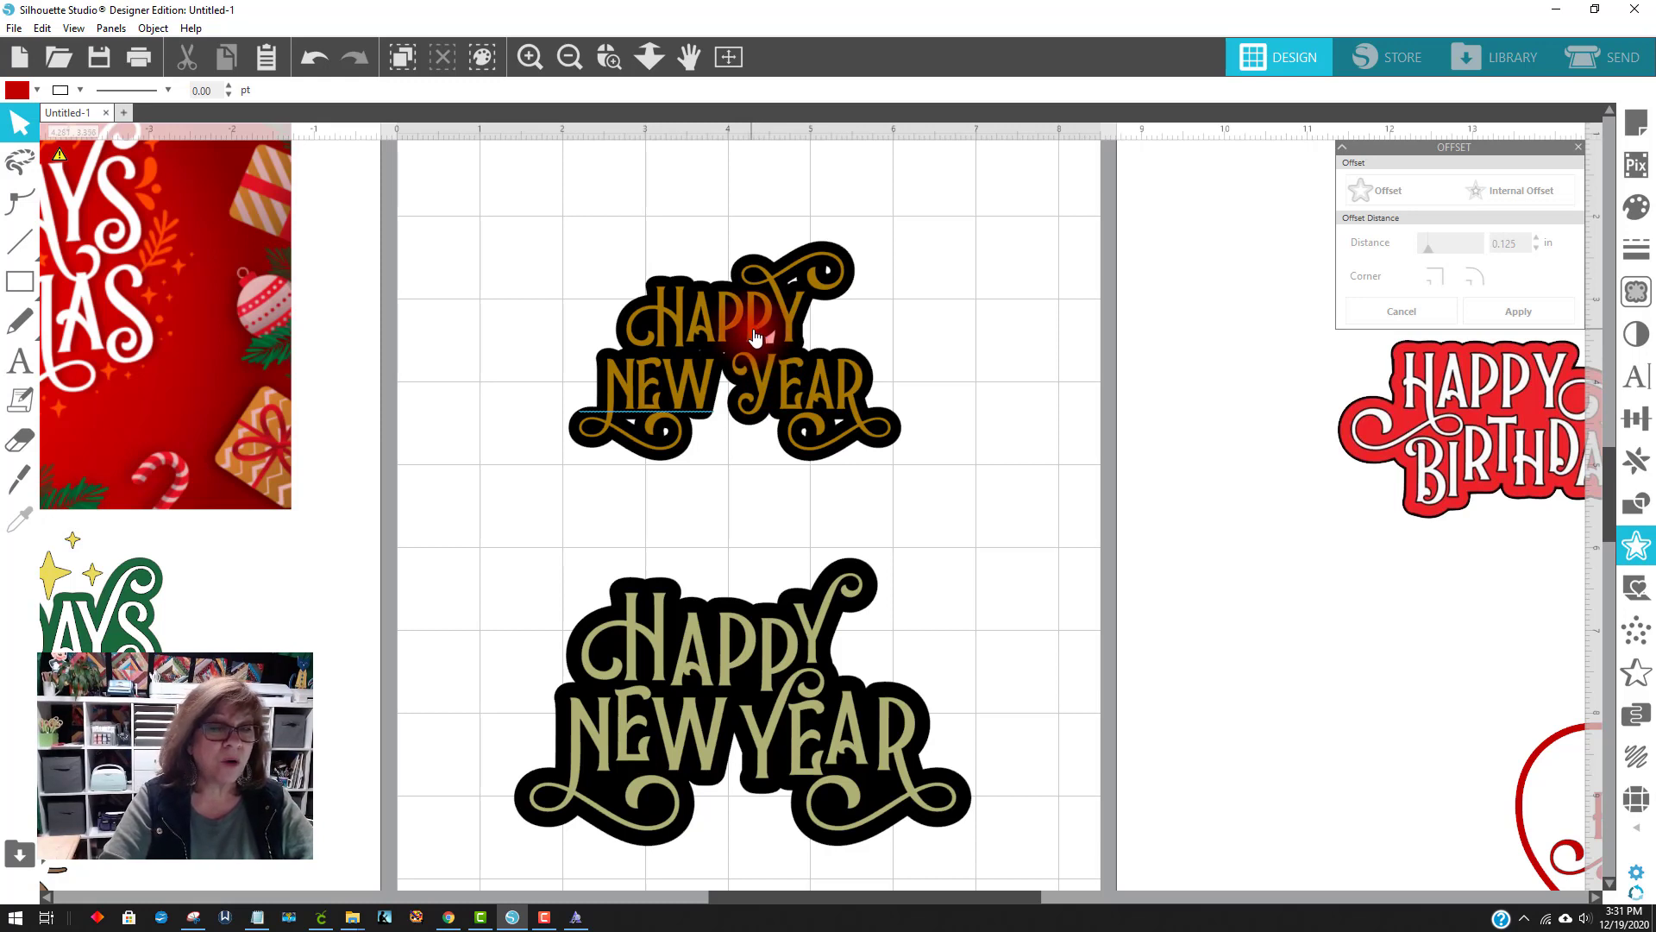
pyautogui.moveTo(755, 336); pyautogui.dragTo(1144, 303)
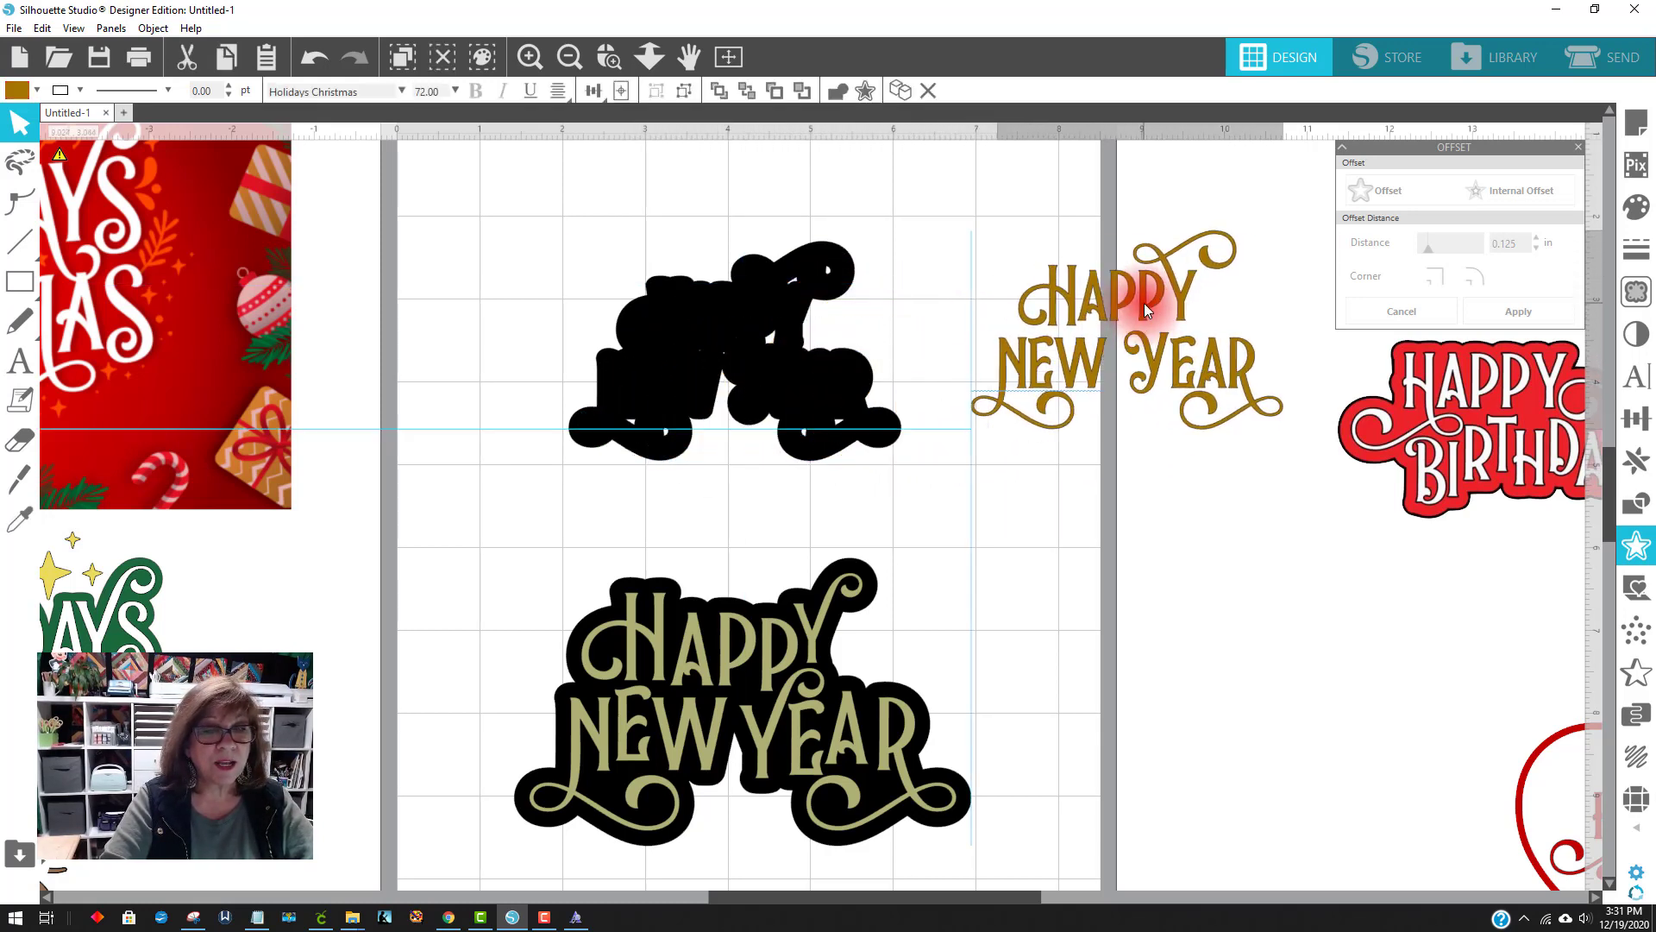
pyautogui.click(712, 333)
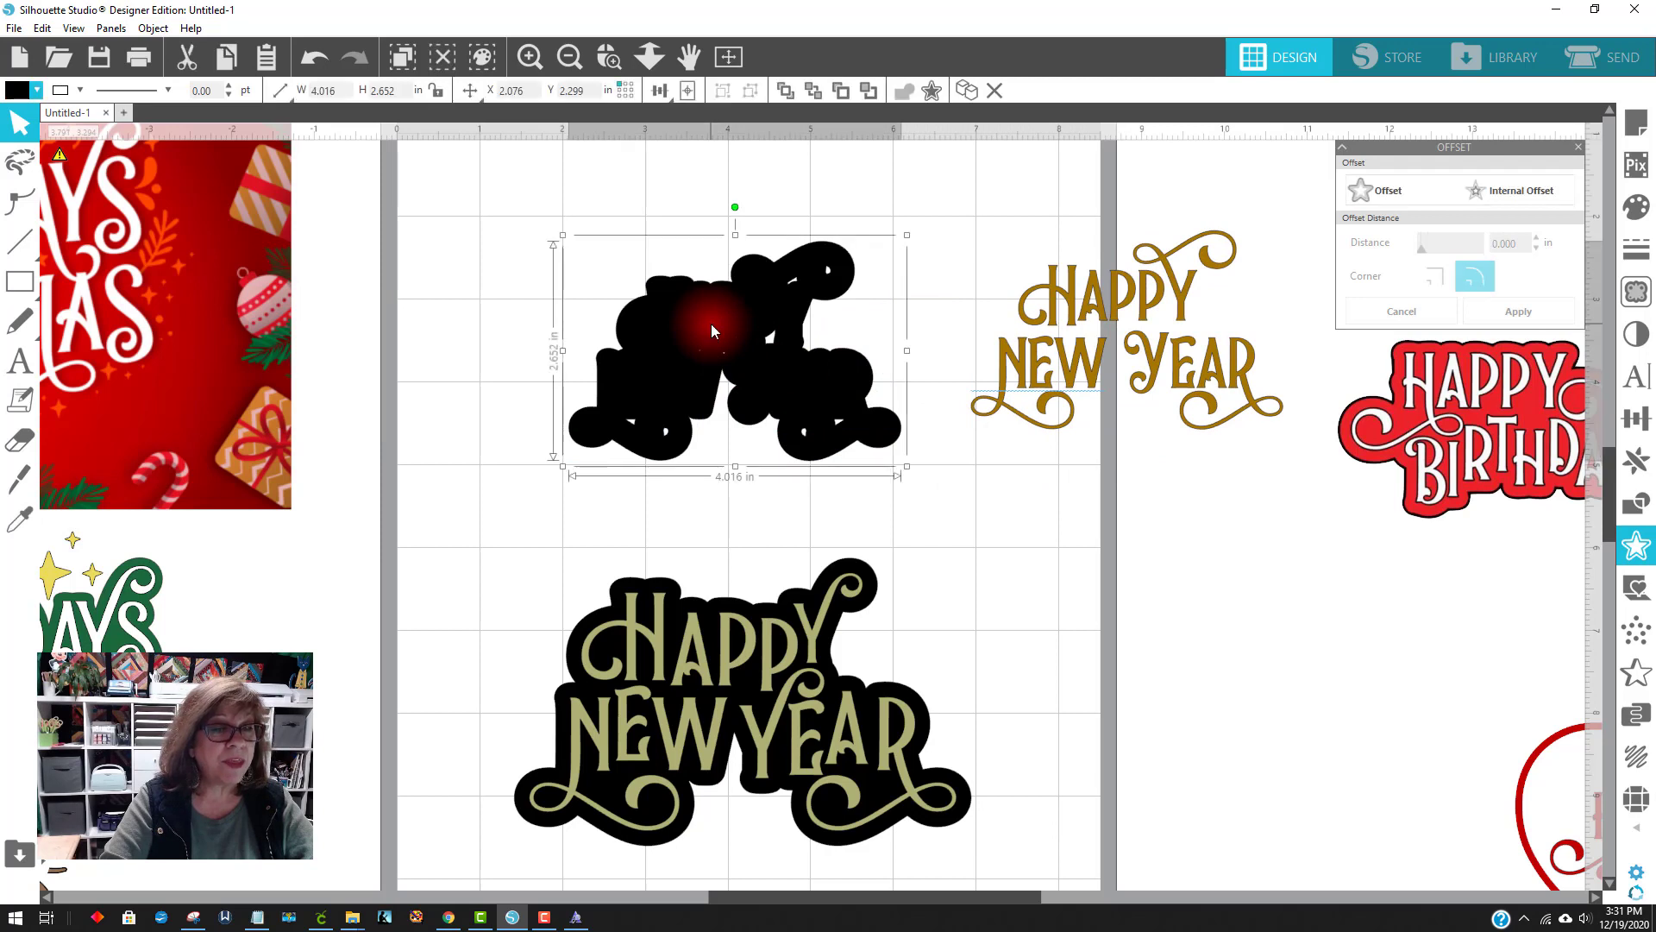
pyautogui.click(153, 27)
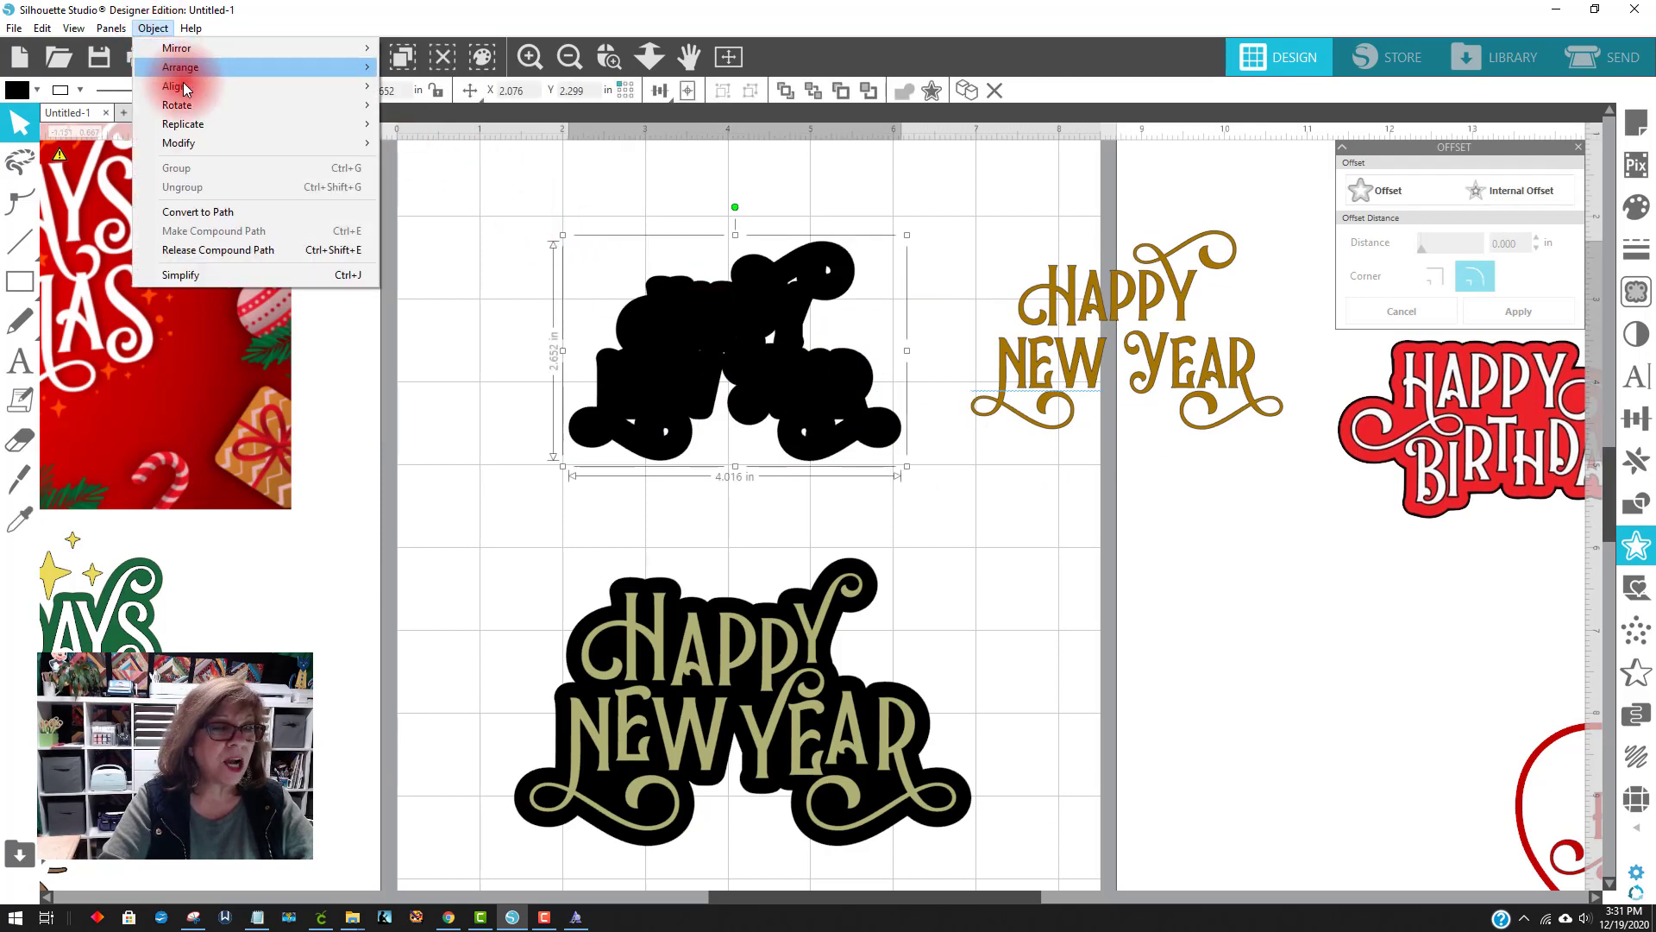
pyautogui.click(248, 255)
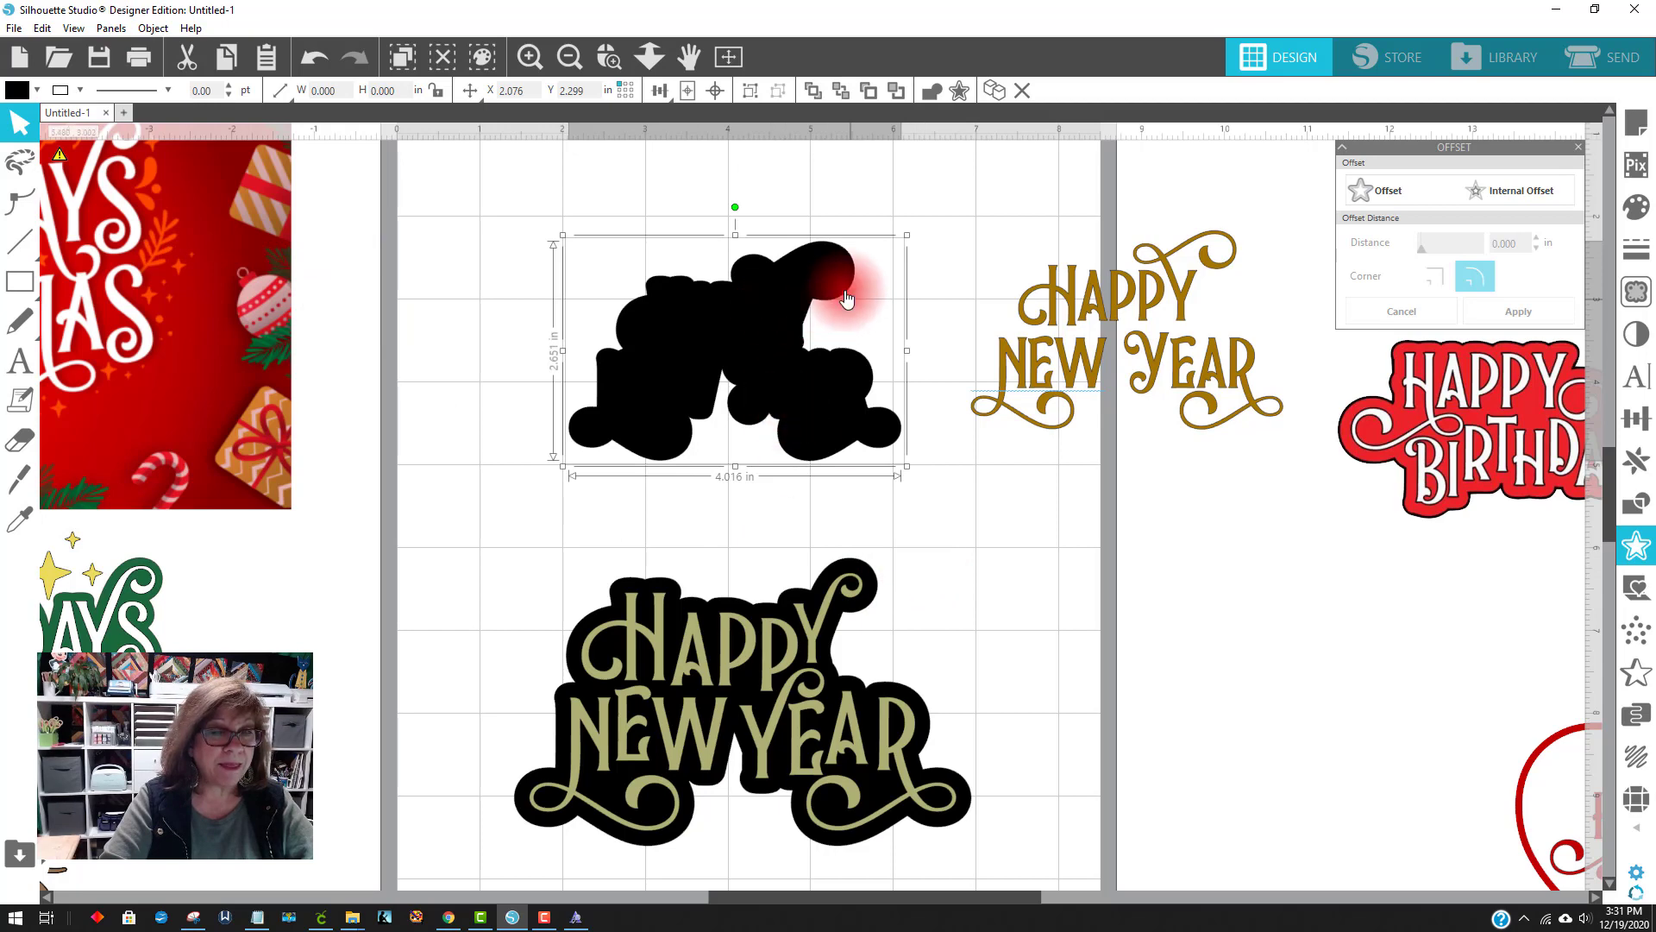
# Weld the released backing pieces into one shape and place the gold lettering back on top of it
pyautogui.rightClick(732, 336)
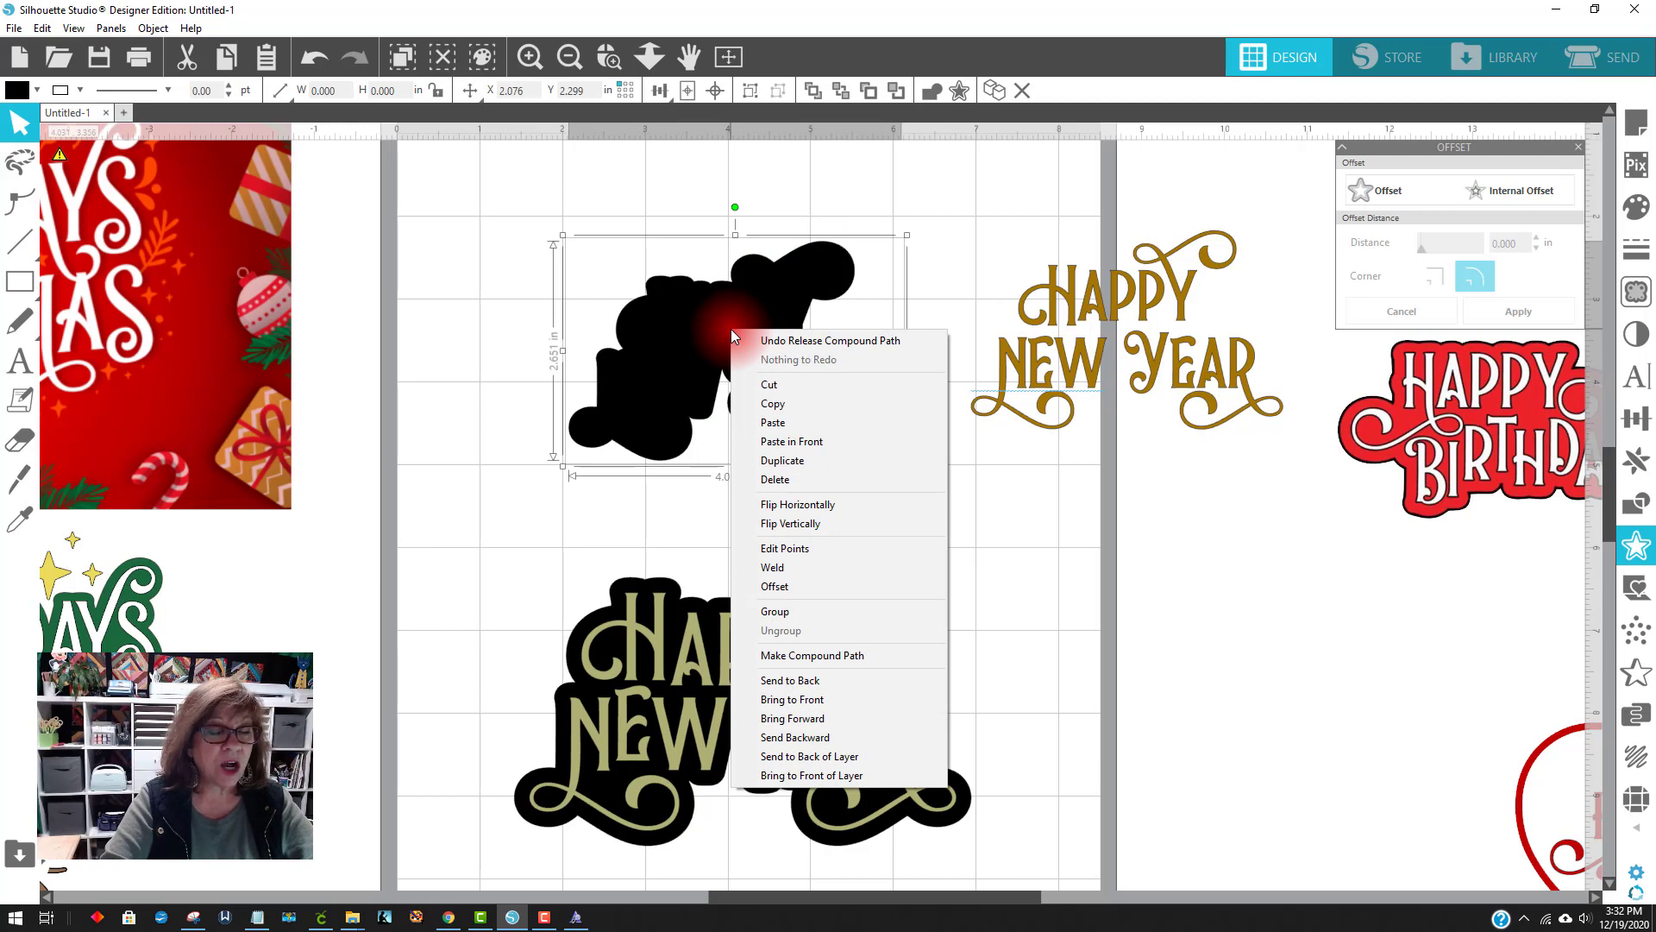
pyautogui.click(772, 566)
pyautogui.moveTo(1018, 454); pyautogui.dragTo(639, 388)
pyautogui.click(898, 390)
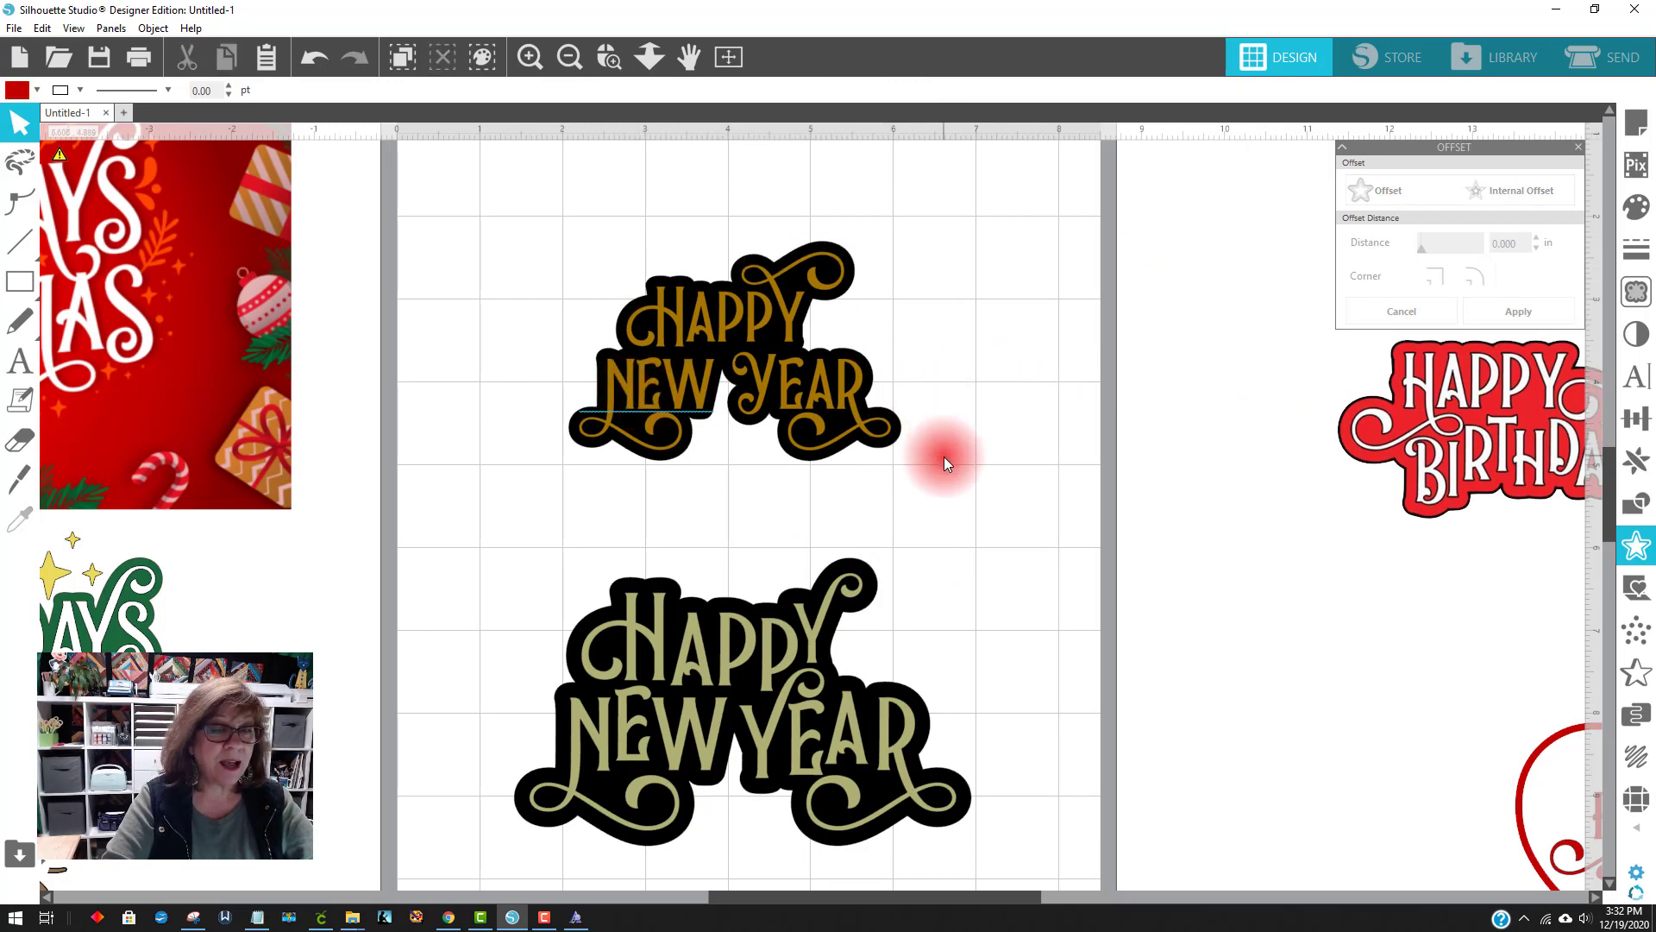
# Align the gold lettering and the black backing to each other's center
pyautogui.click(653, 419)
pyautogui.rightClick(652, 412)
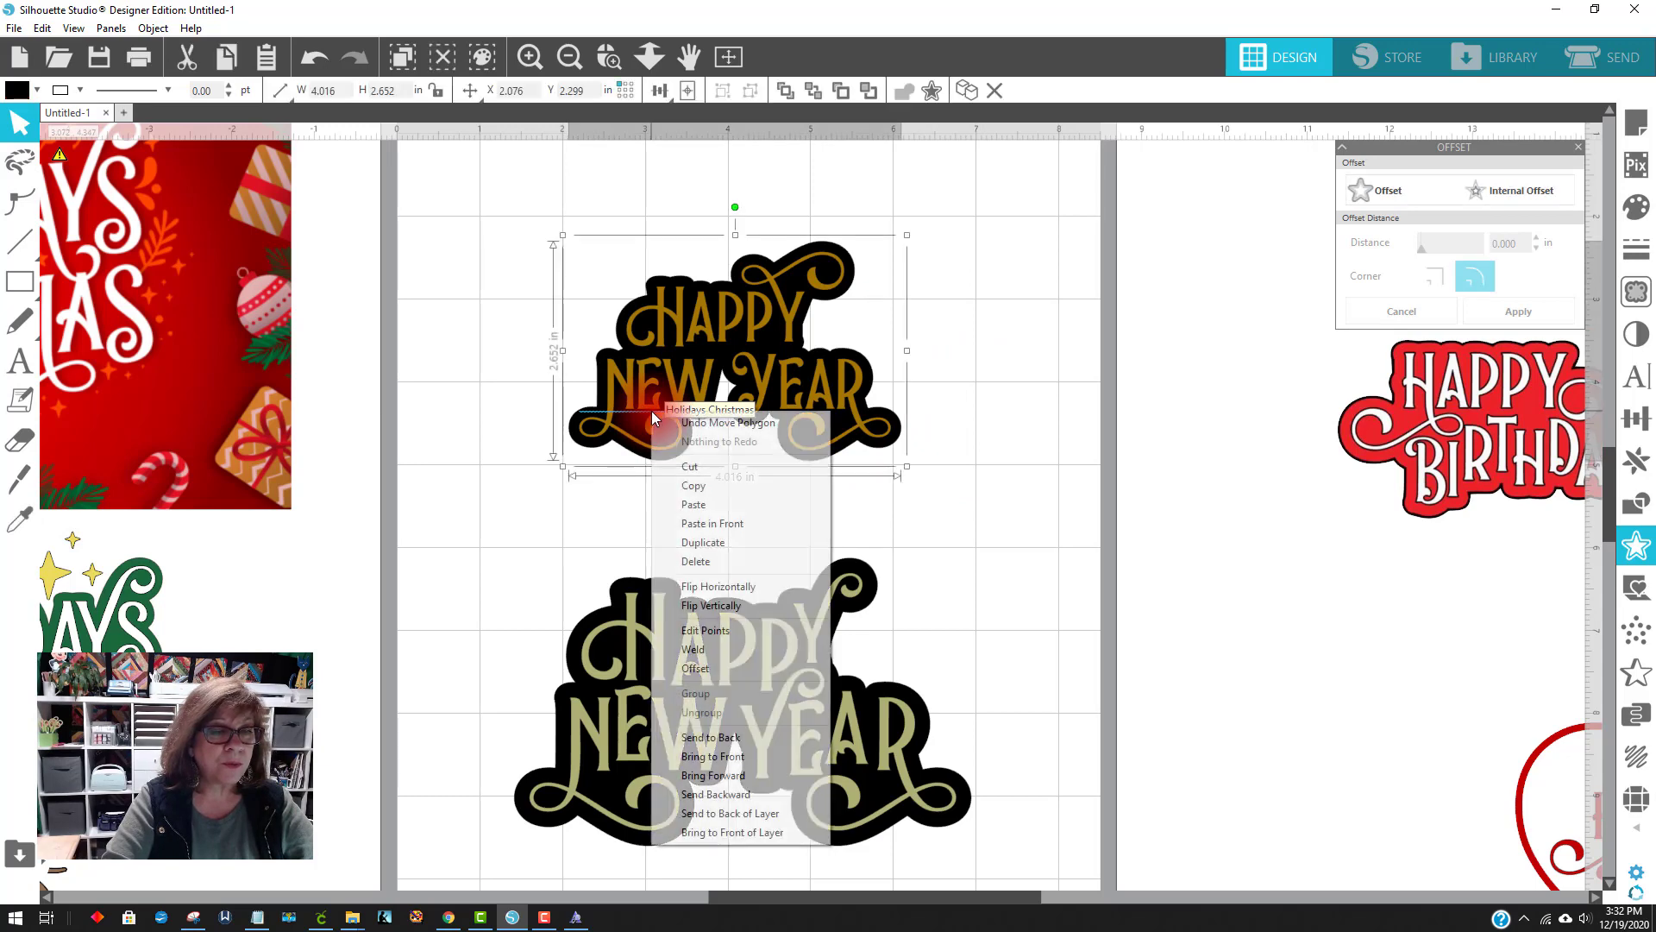
pyautogui.click(599, 422)
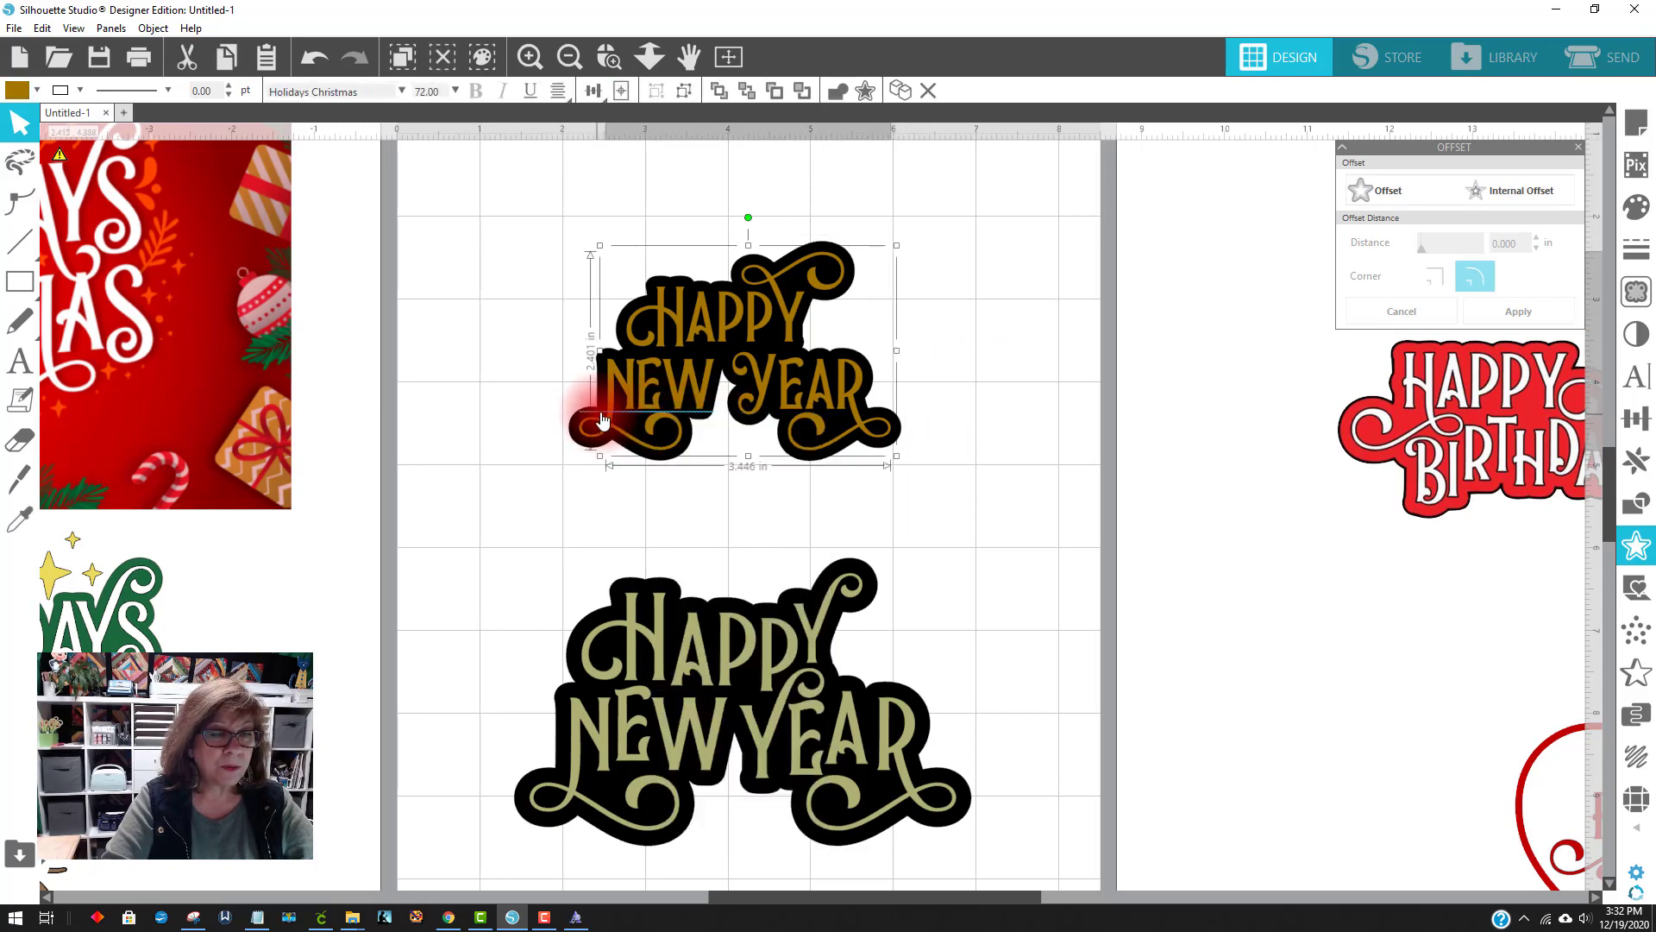
pyautogui.moveTo(620, 411)
pyautogui.mouseDown()
pyautogui.moveTo(1038, 410)
pyautogui.moveTo(625, 386)
pyautogui.mouseUp()
pyautogui.click(562, 306)
pyautogui.click(833, 344)
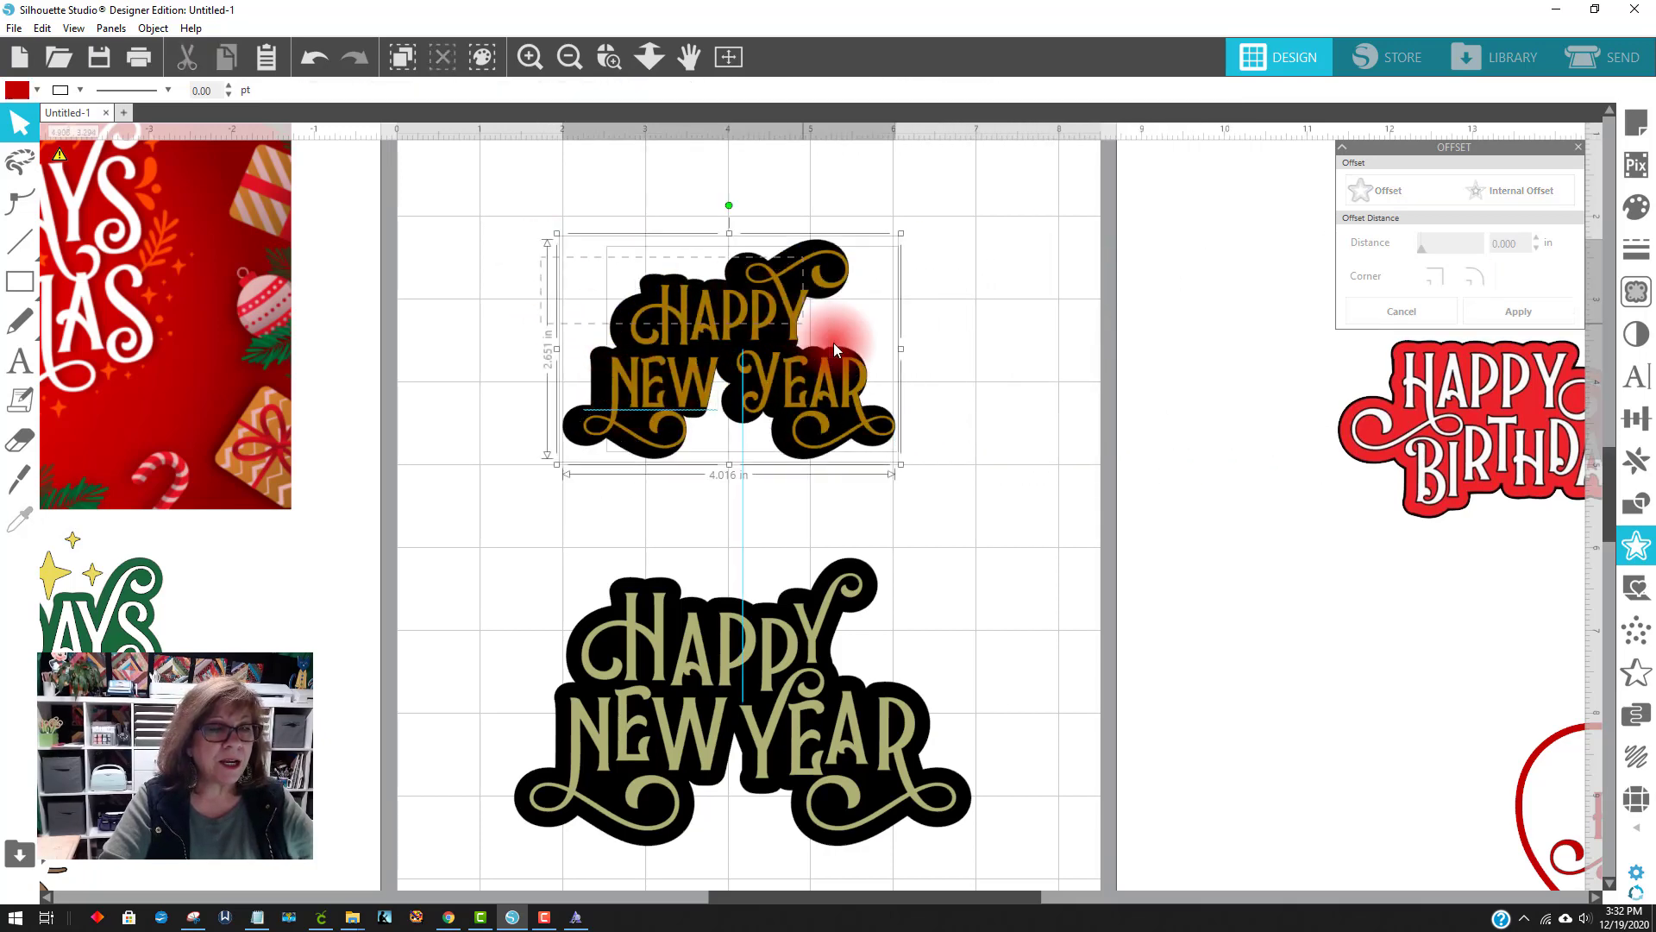
pyautogui.click(960, 504)
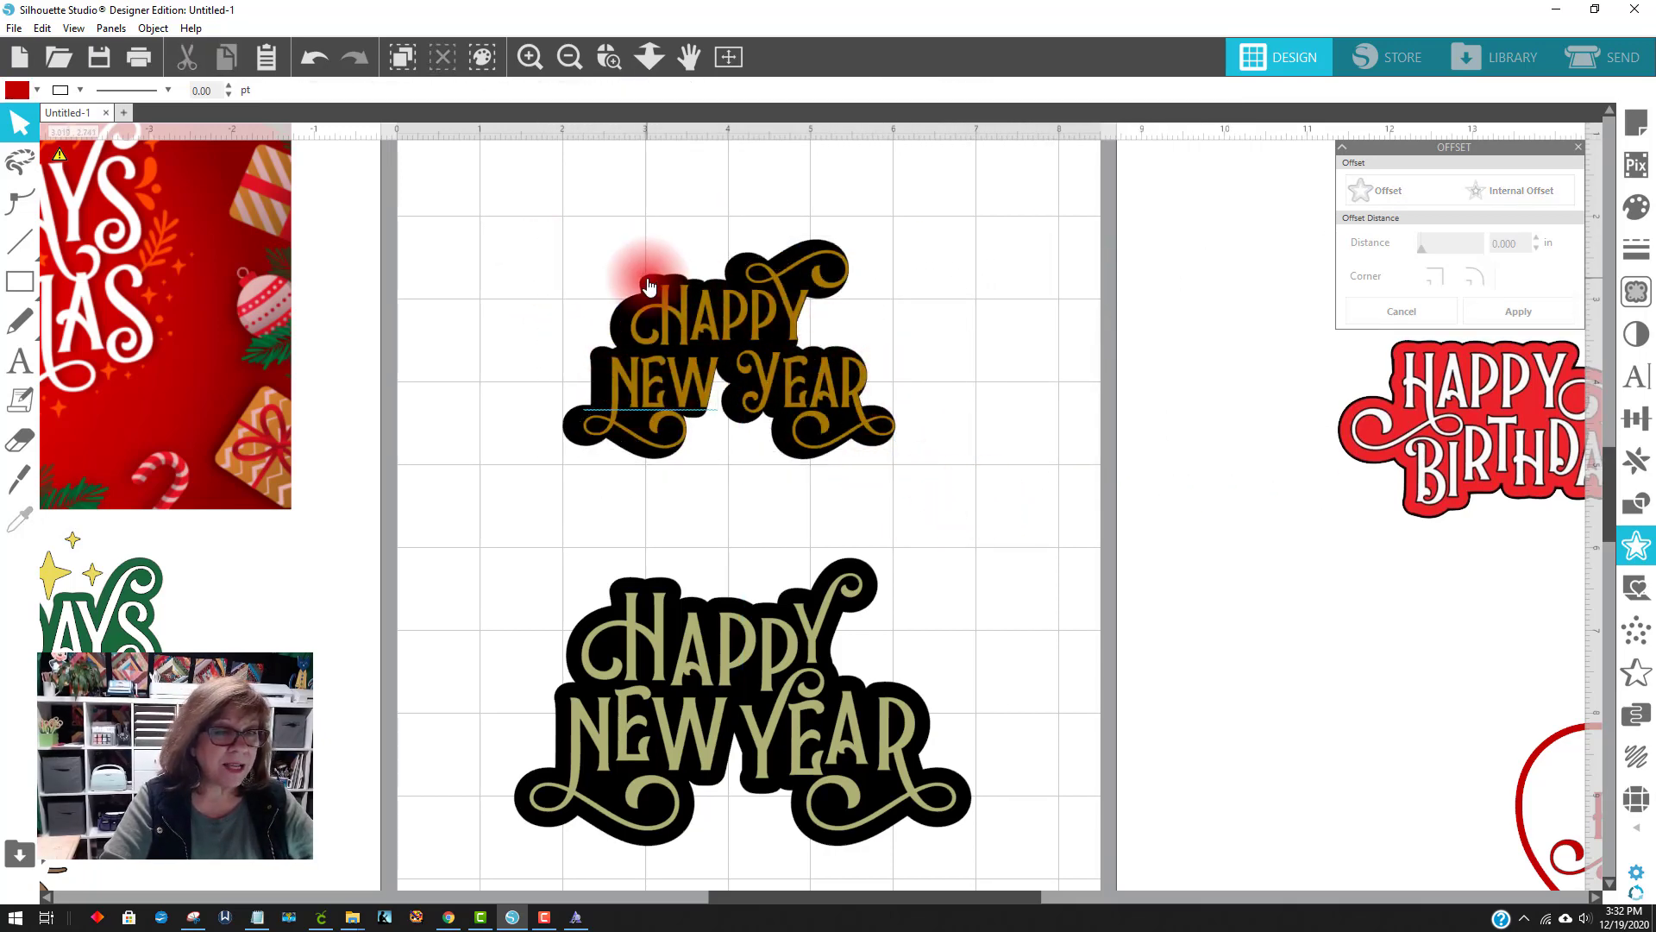
pyautogui.moveTo(648, 274); pyautogui.dragTo(675, 283)
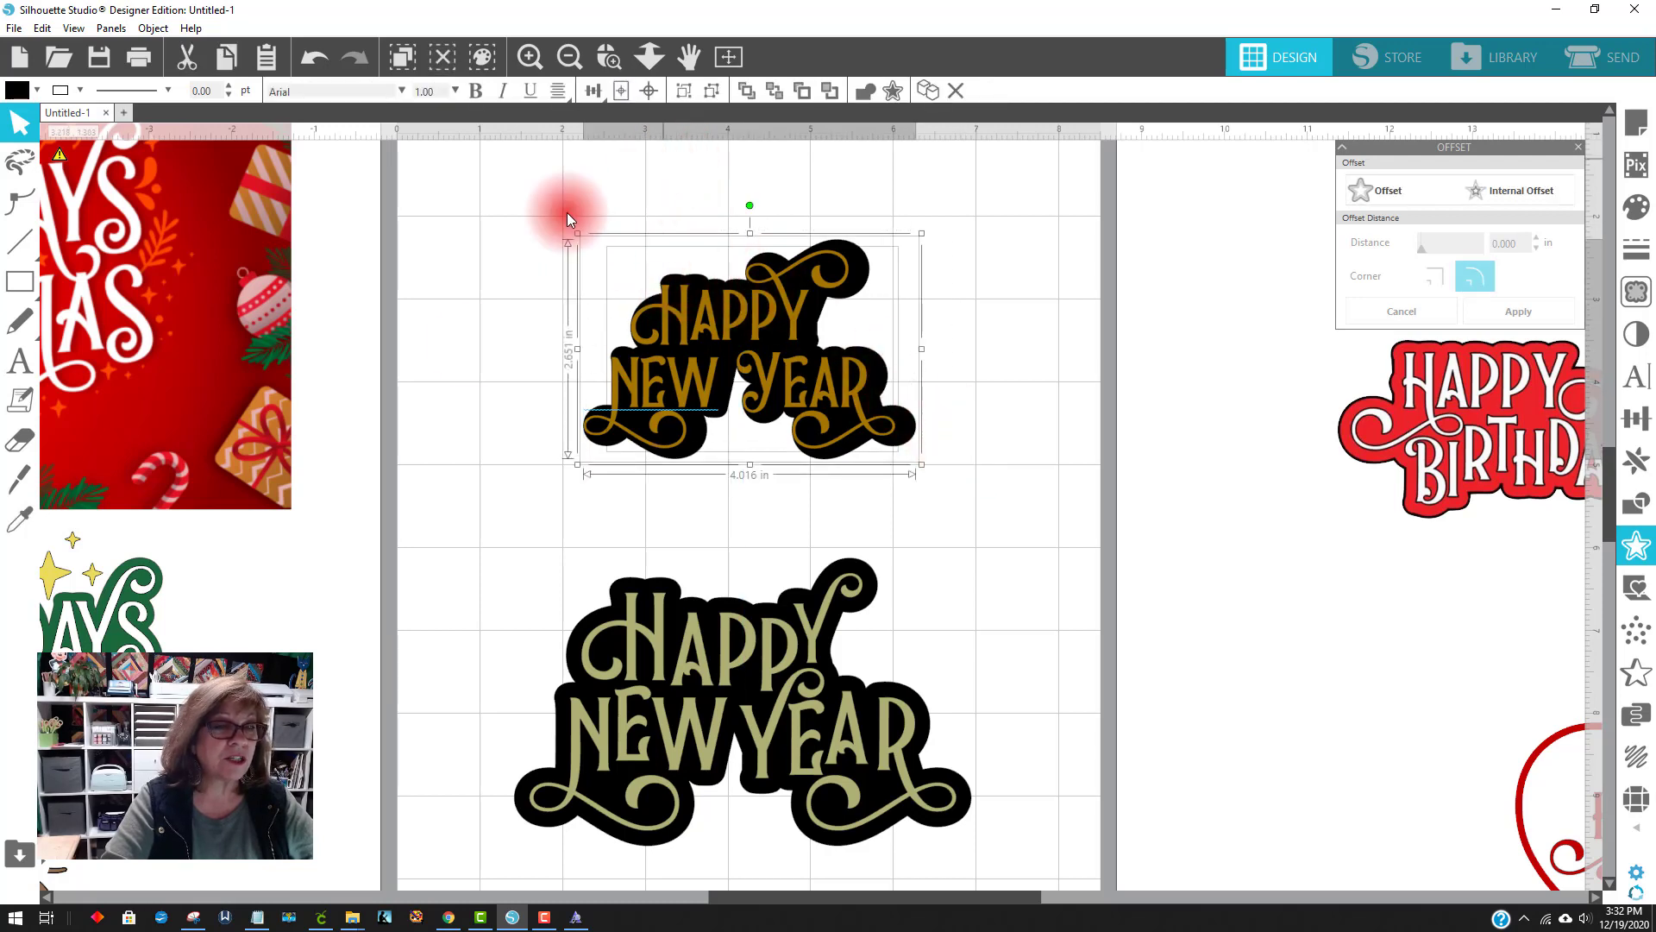
pyautogui.click(649, 92)
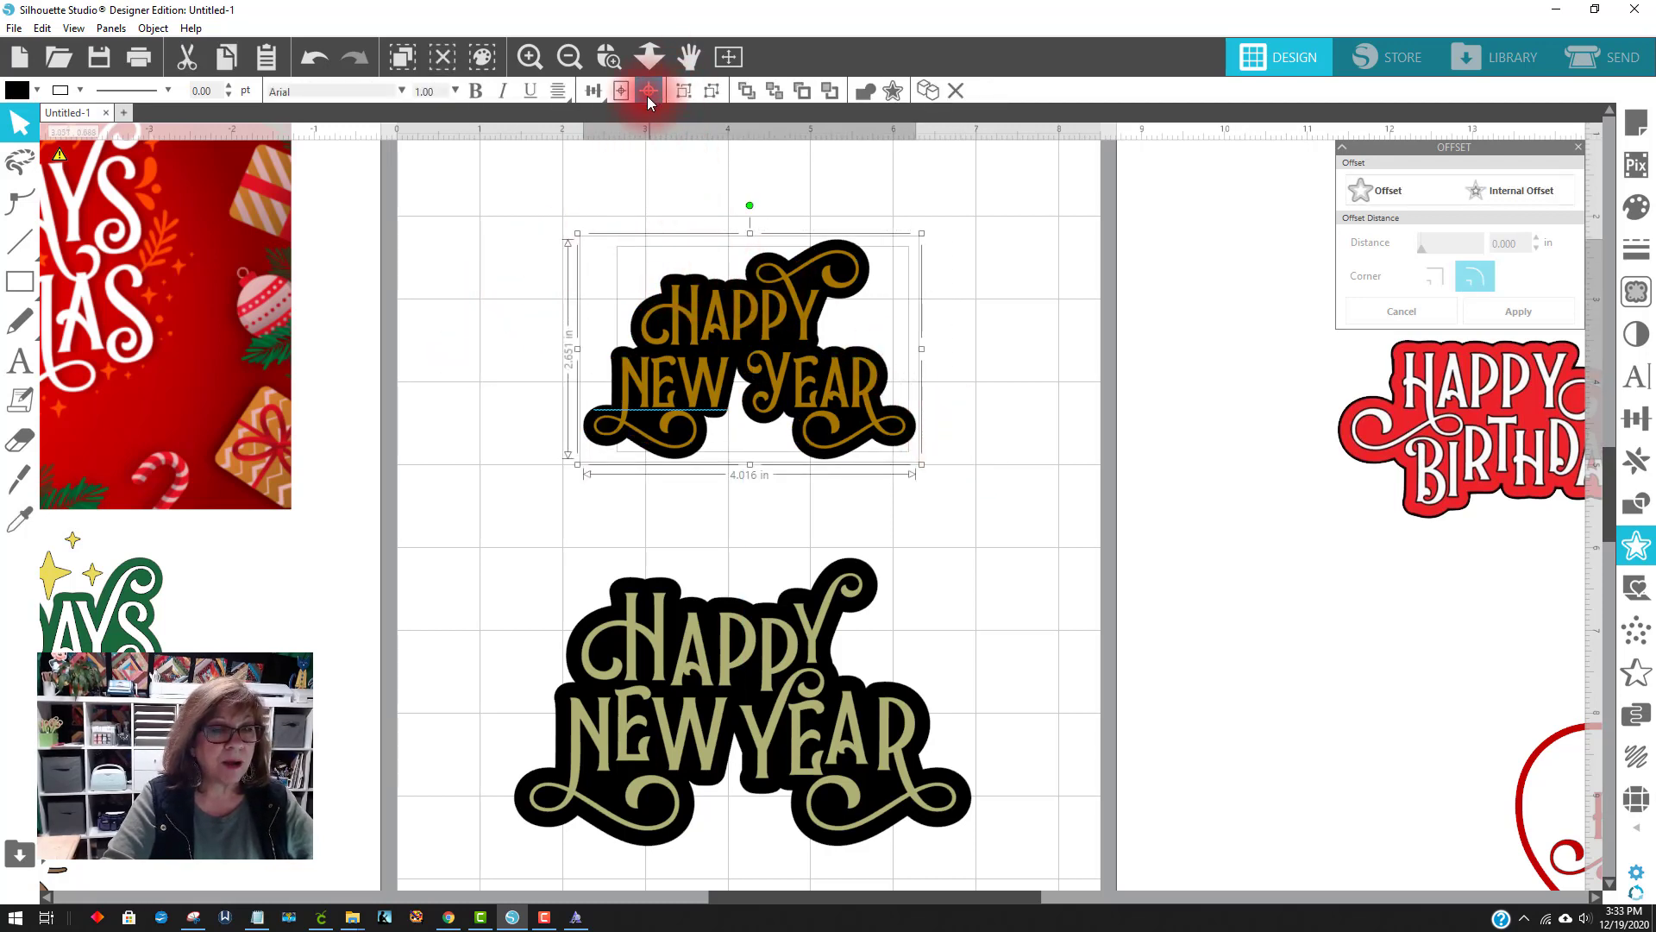
pyautogui.click(984, 315)
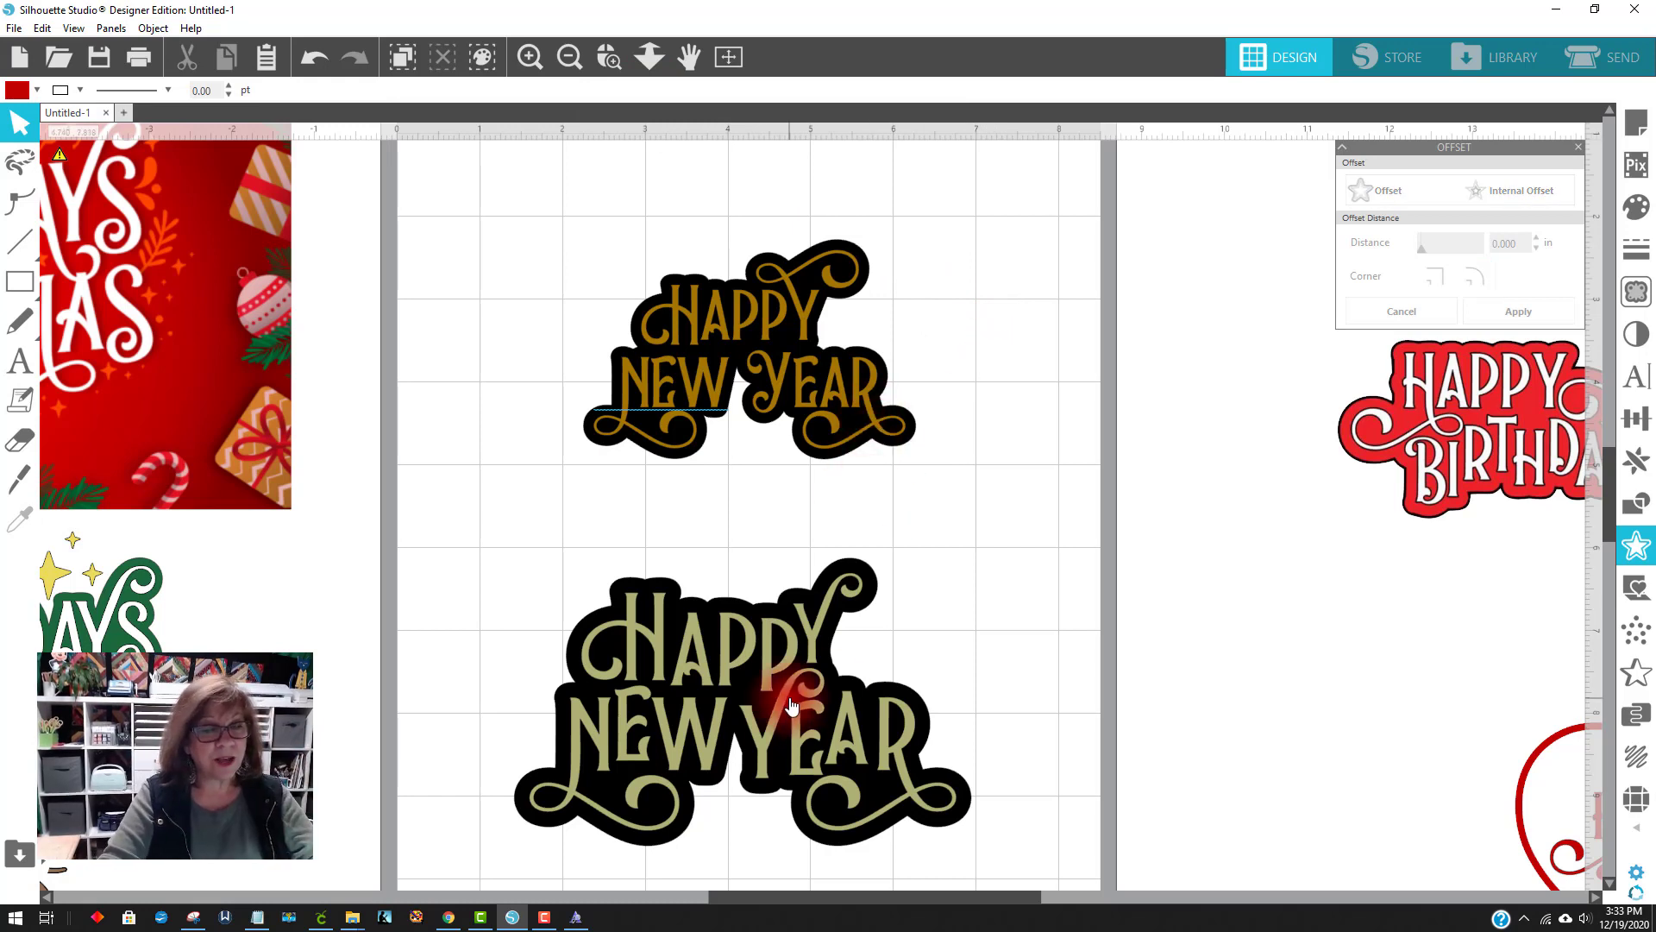
# Move the larger olive Happy New Year design off the gold one's page area, leaving it overlapping the page's left edge
pyautogui.click(837, 395)
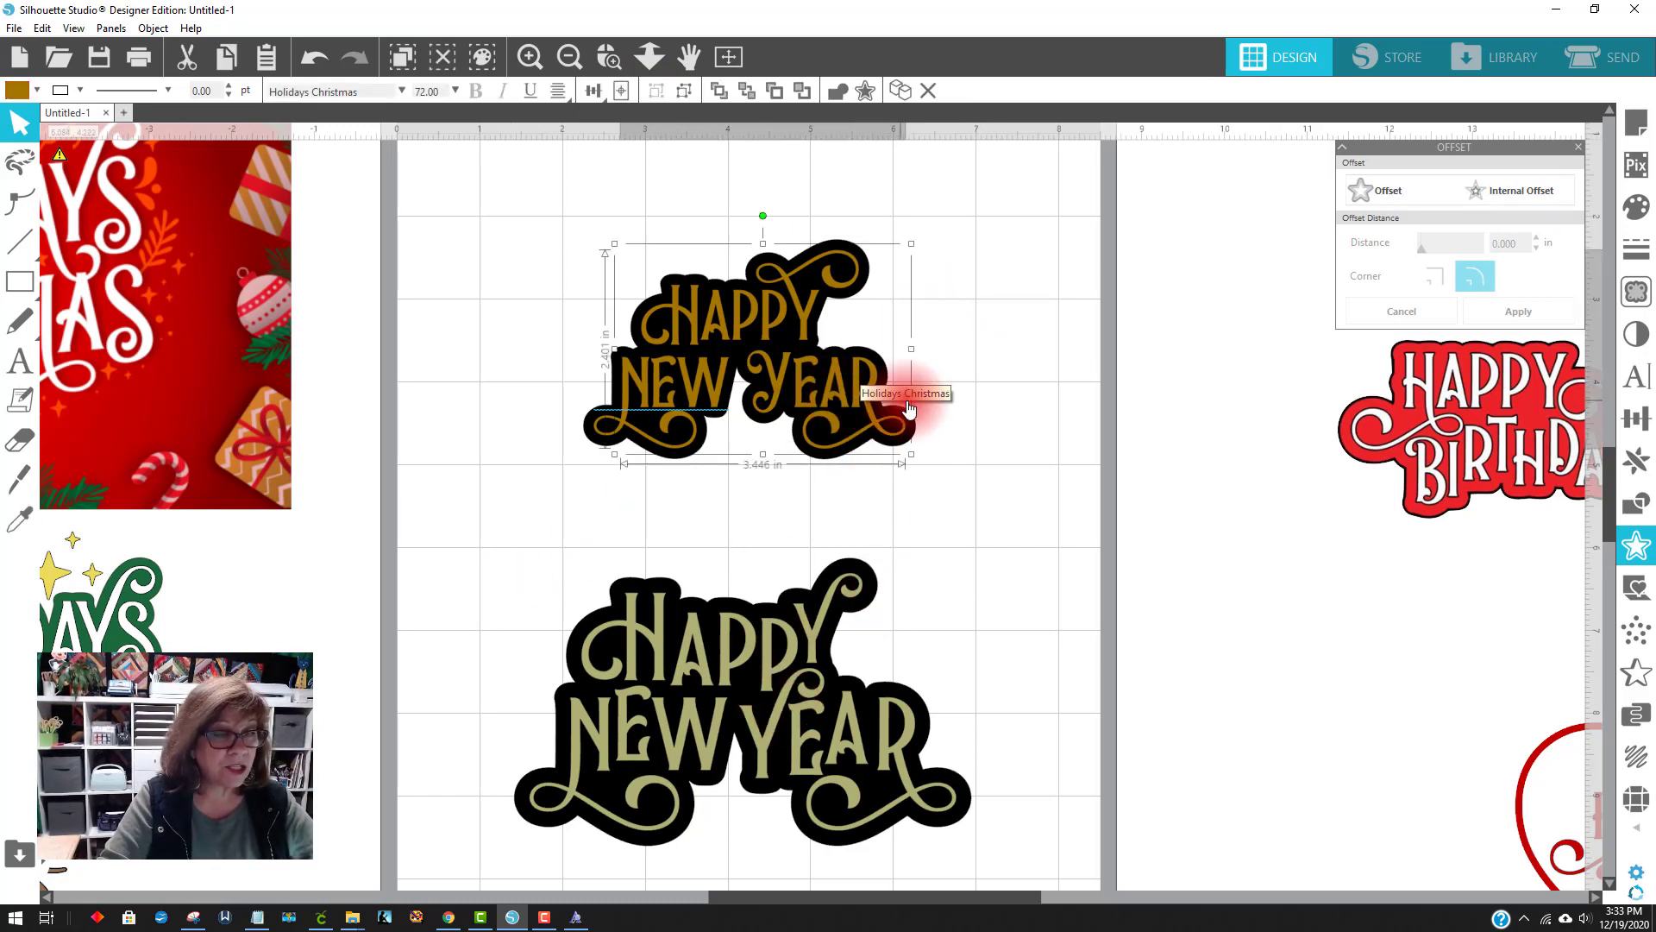
pyautogui.moveTo(758, 781); pyautogui.dragTo(31, 663)
pyautogui.click(818, 529)
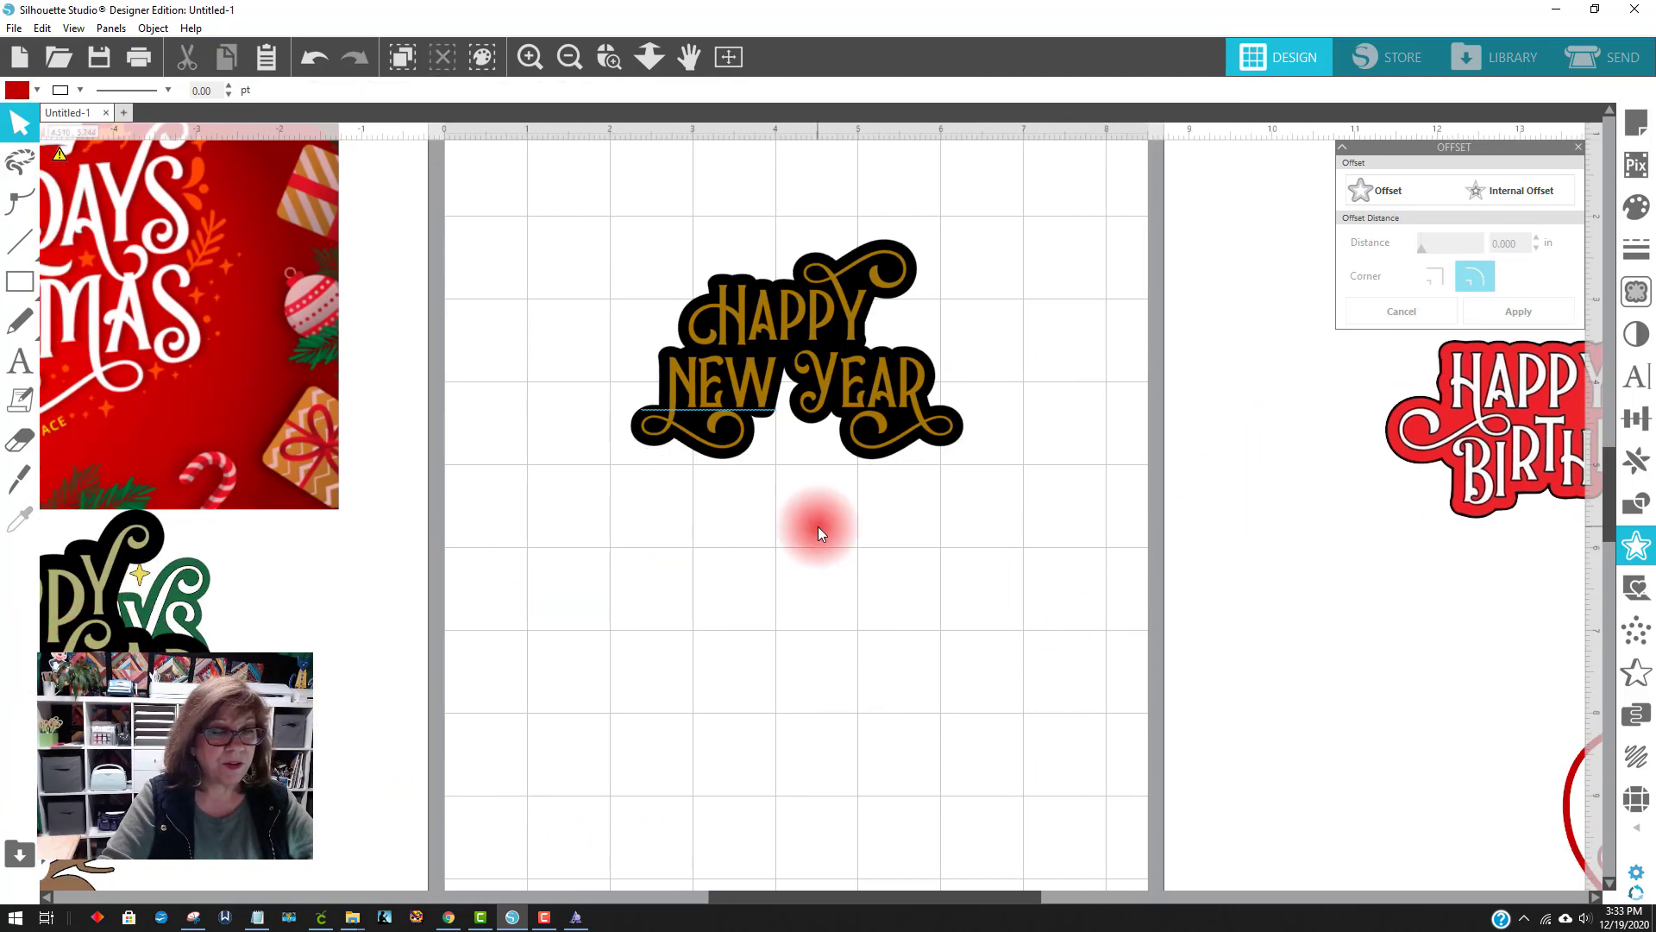
pyautogui.scroll(3, 1110, 491)
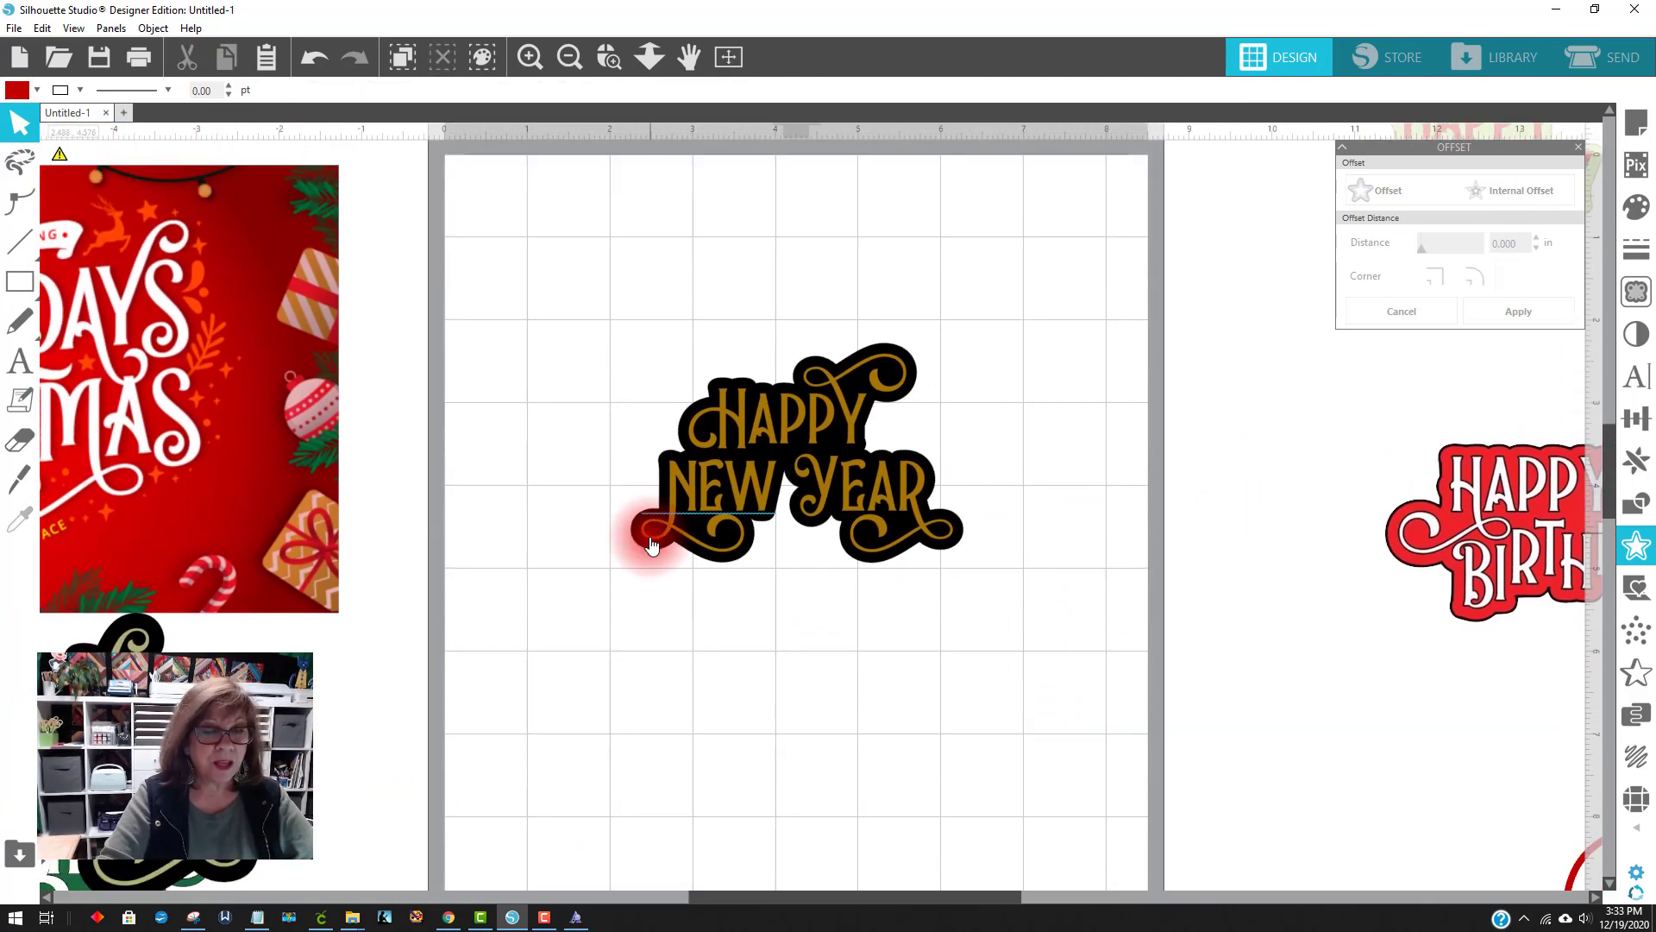
pyautogui.moveTo(115, 770); pyautogui.dragTo(480, 668)
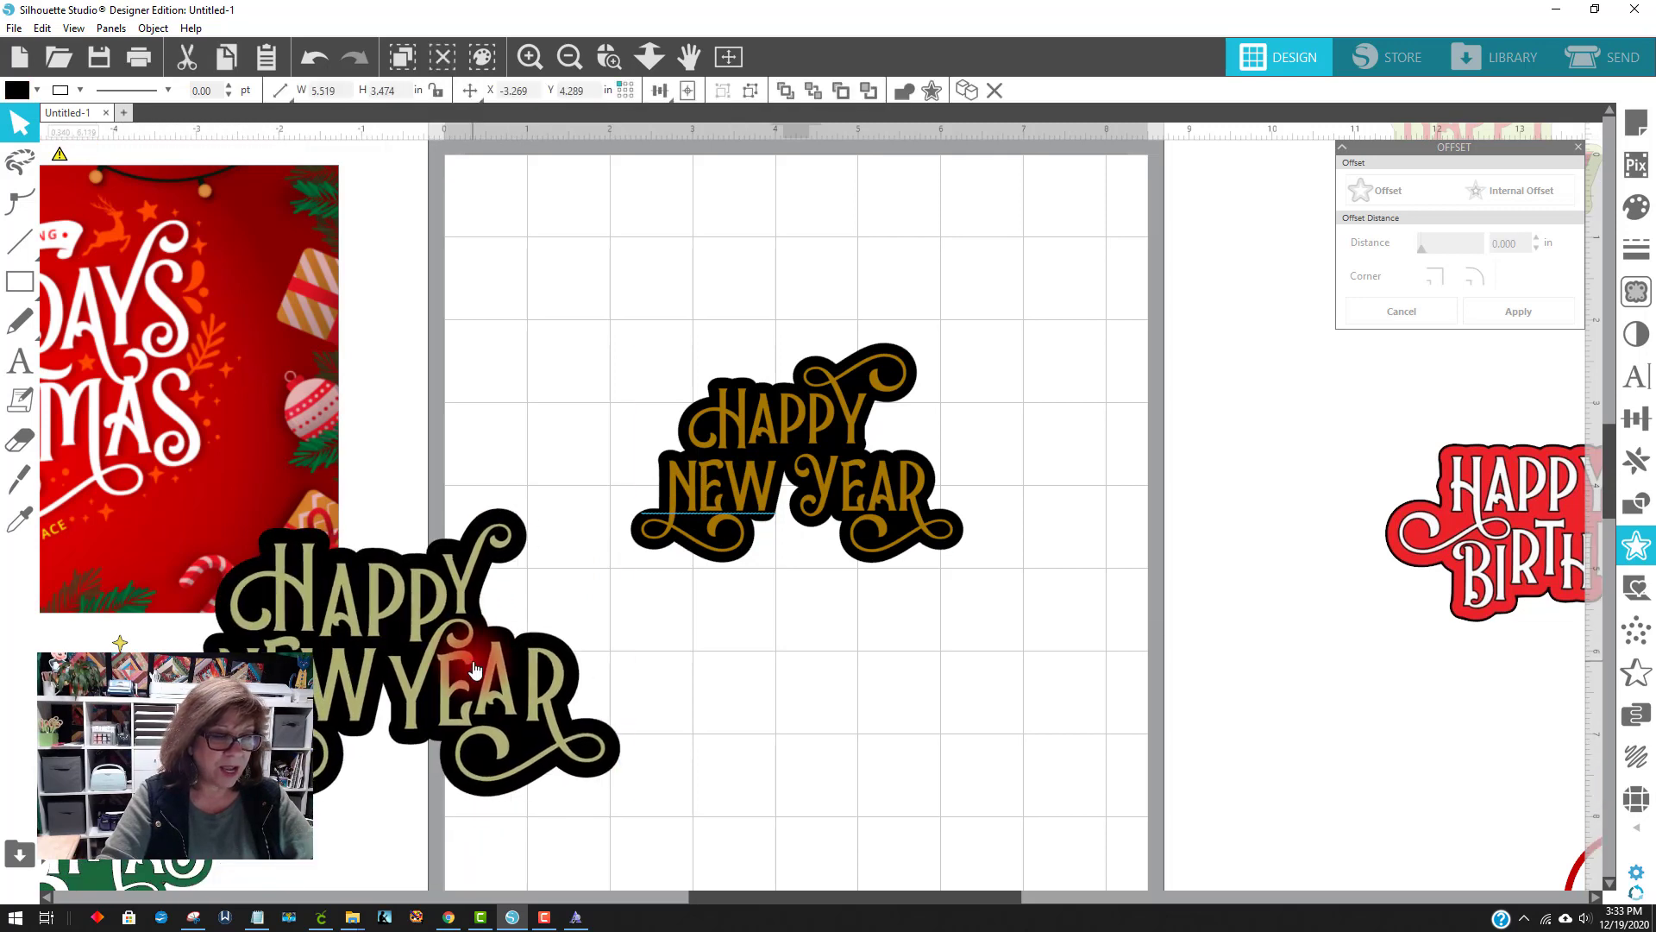
# Recolor the gold lettering with the olive fill sampled from the larger design, and move that design completely off the page
pyautogui.click(763, 488)
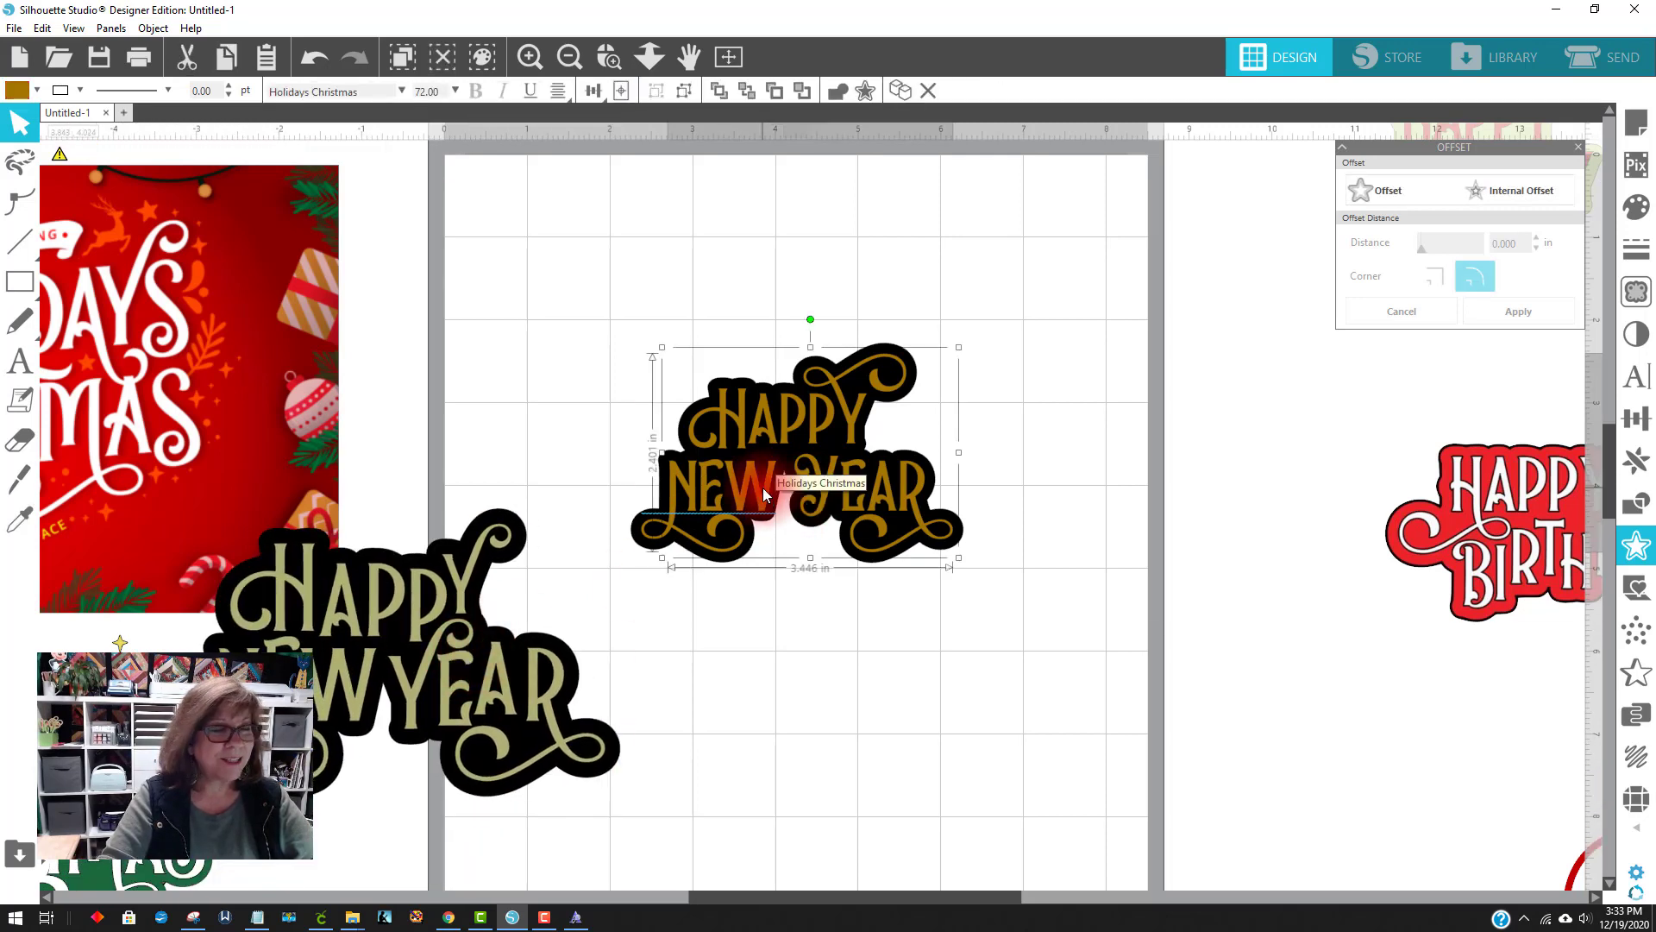
pyautogui.click(16, 91)
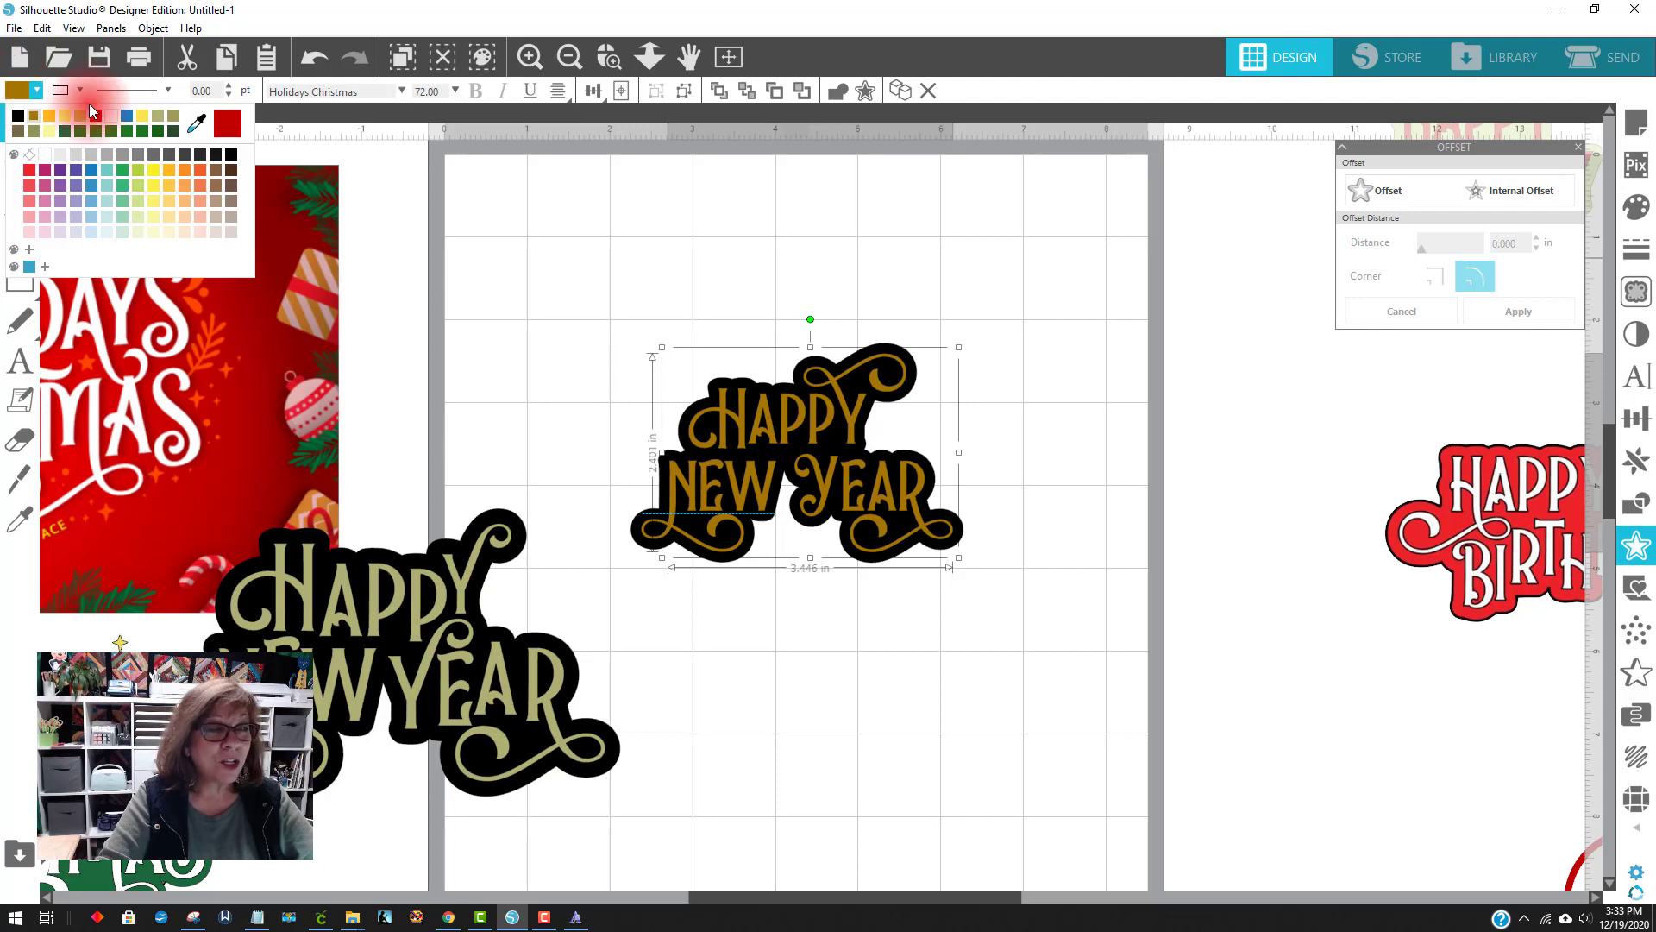
pyautogui.click(196, 125)
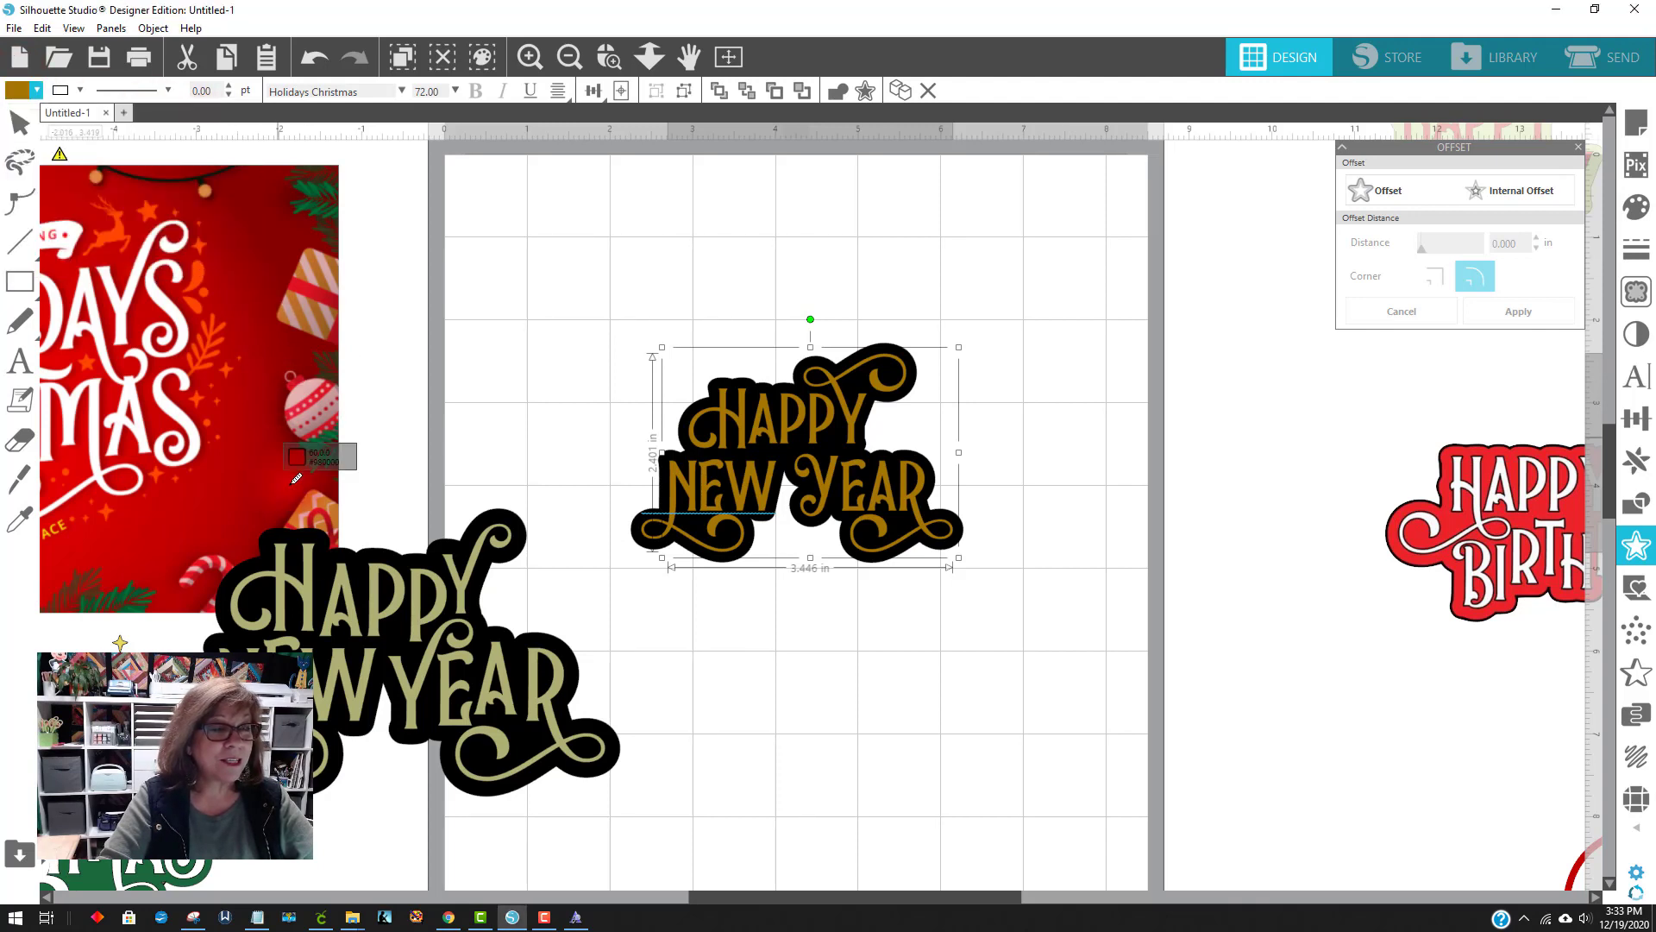
pyautogui.click(383, 608)
pyautogui.click(980, 714)
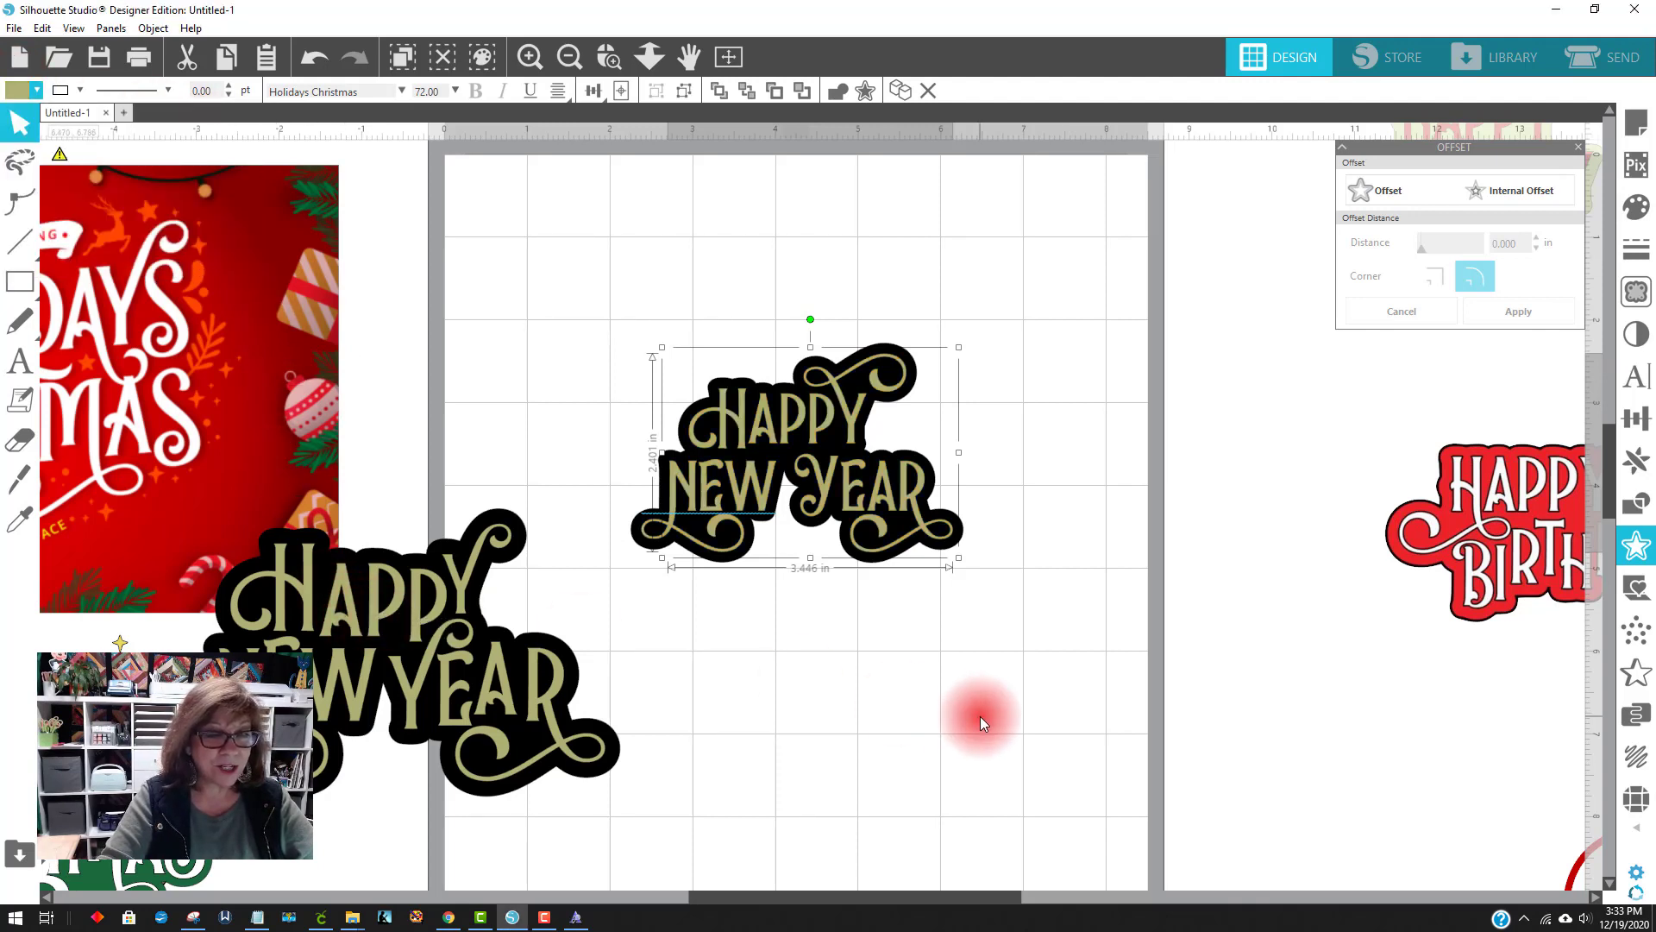
pyautogui.moveTo(407, 691); pyautogui.dragTo(128, 656)
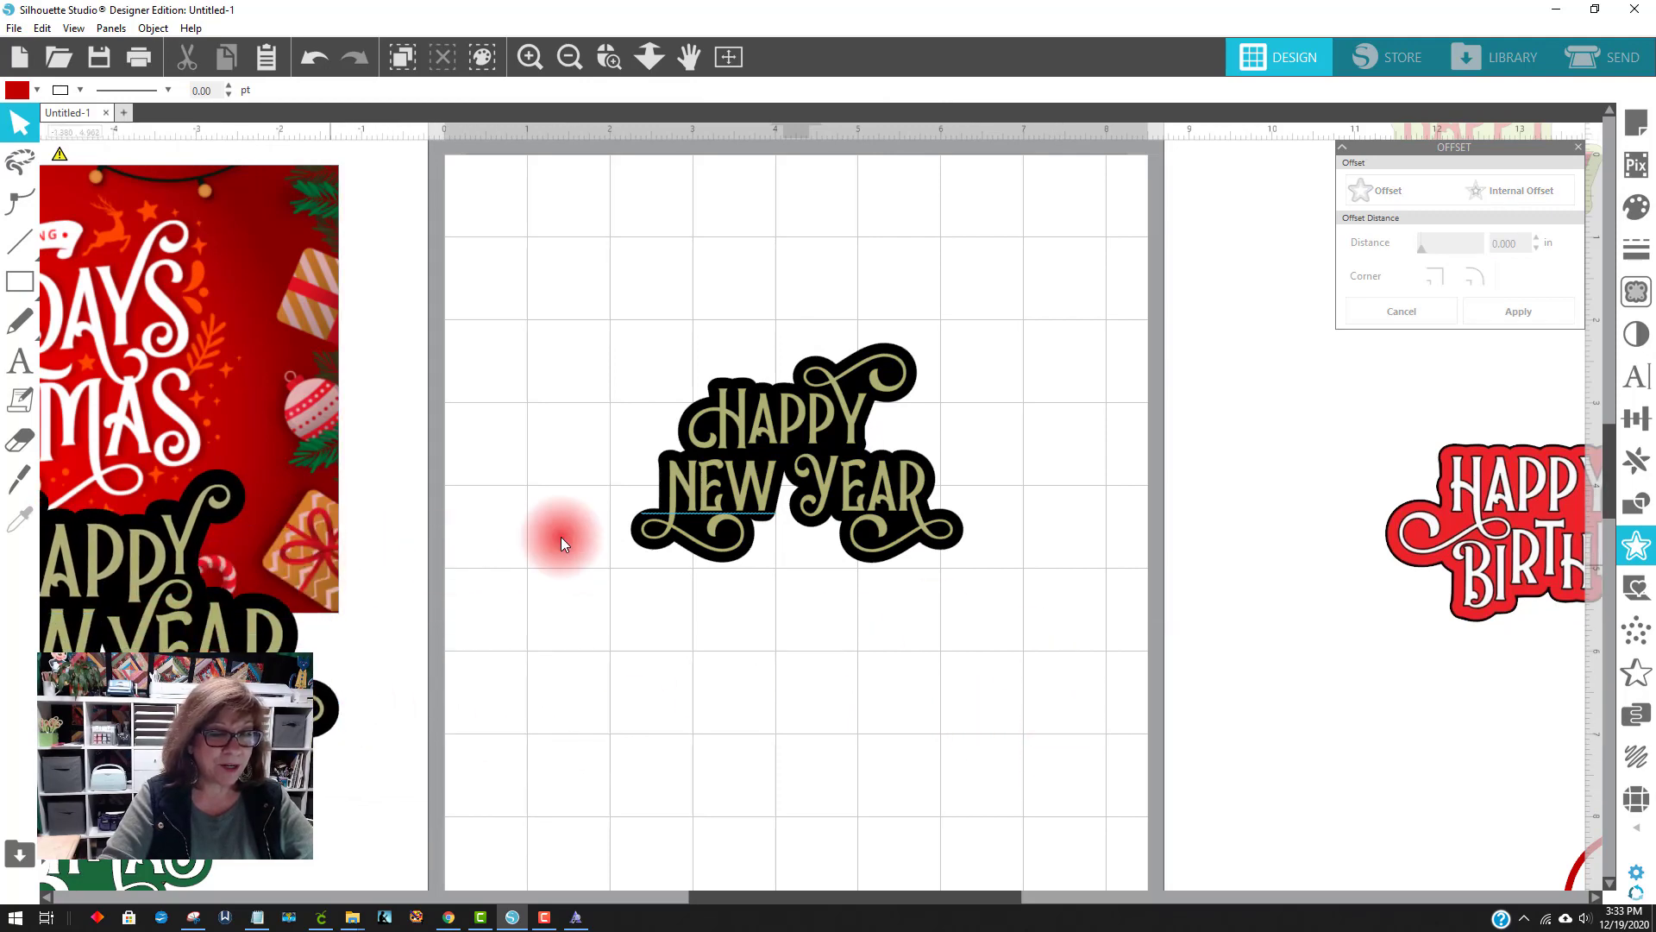
# Enlarge the lettering and backing together to about 6.82 × 4.5 in and group them
pyautogui.moveTo(566, 303); pyautogui.dragTo(1014, 654)
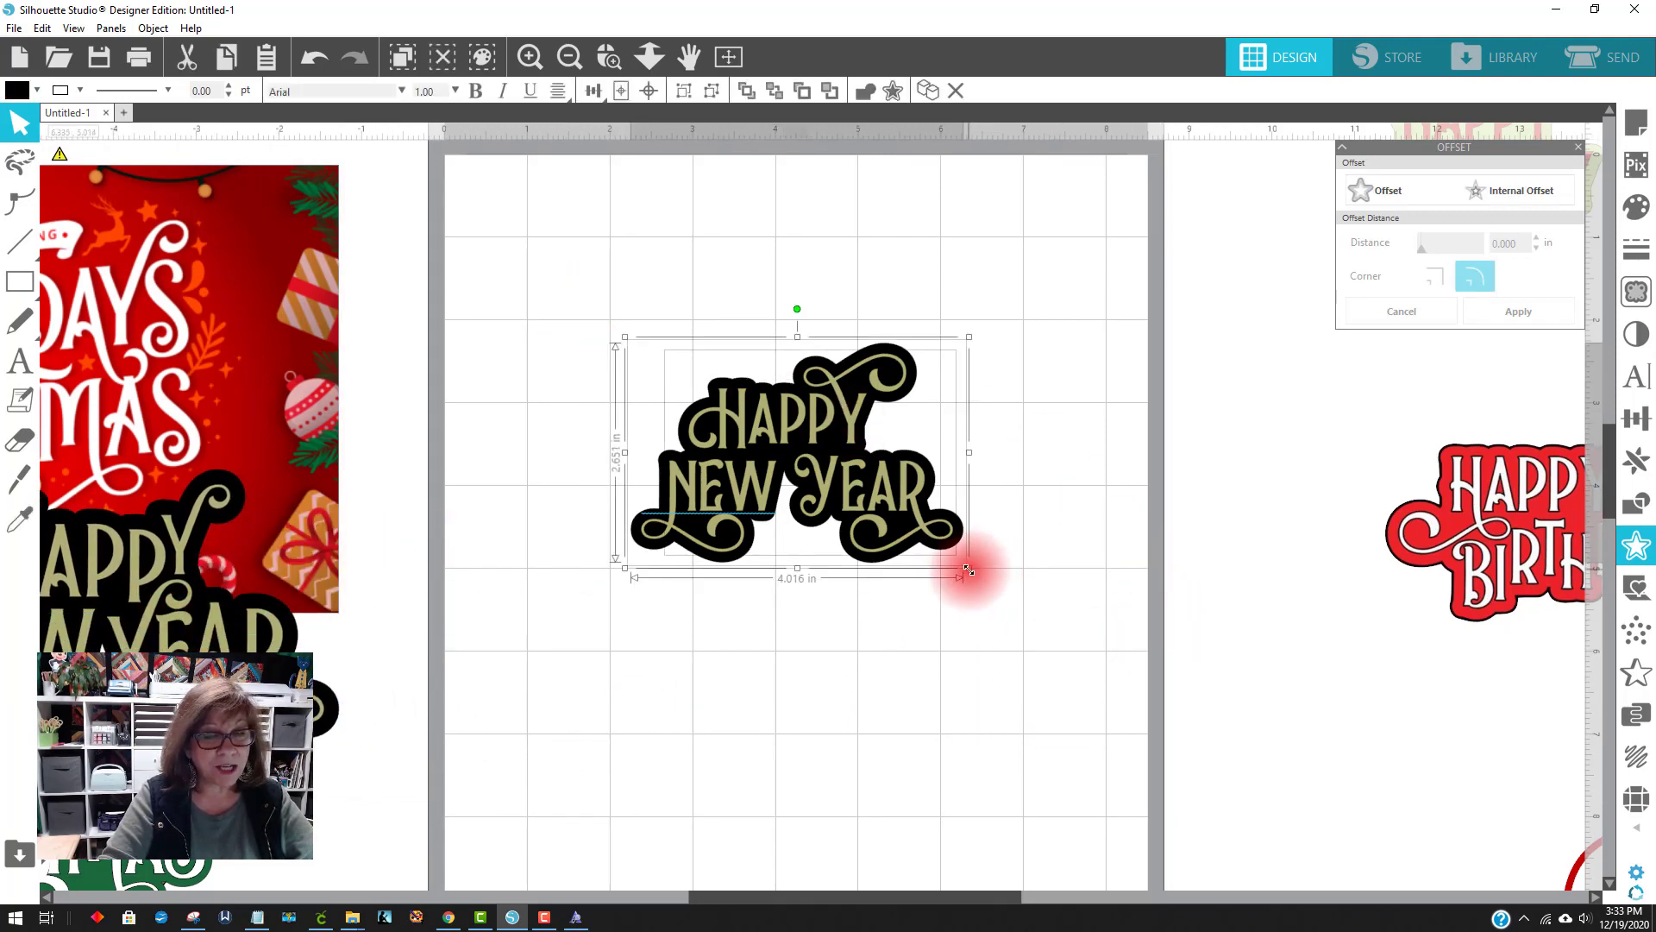
pyautogui.moveTo(979, 569); pyautogui.dragTo(884, 523)
pyautogui.rightClick(884, 524)
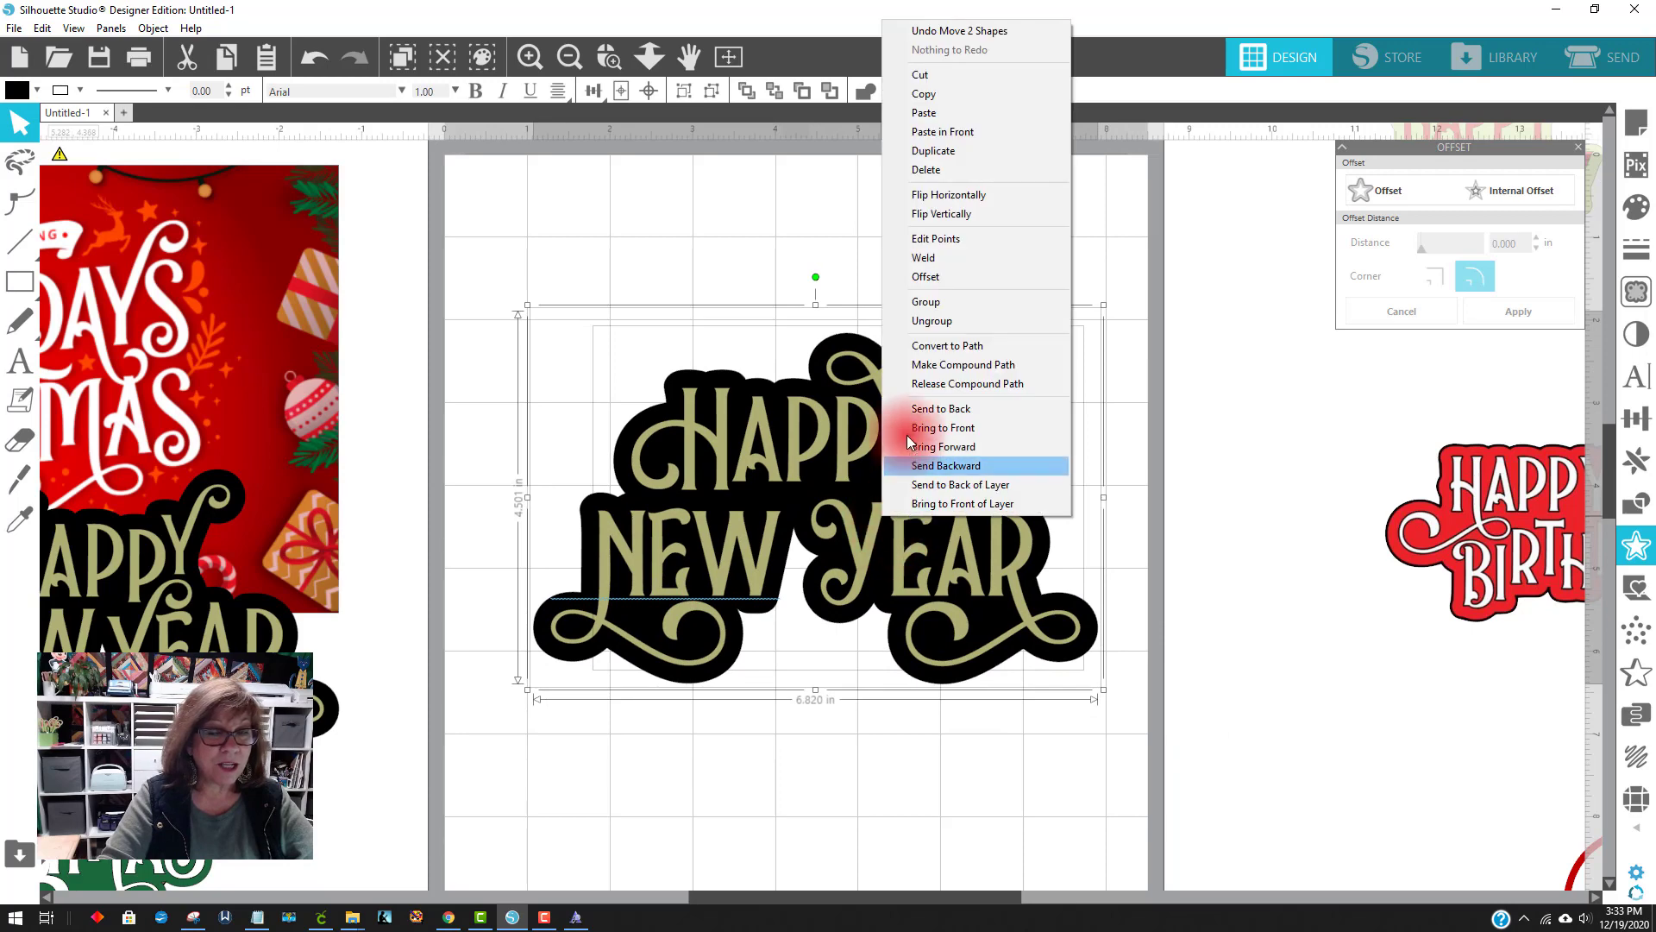
pyautogui.click(943, 302)
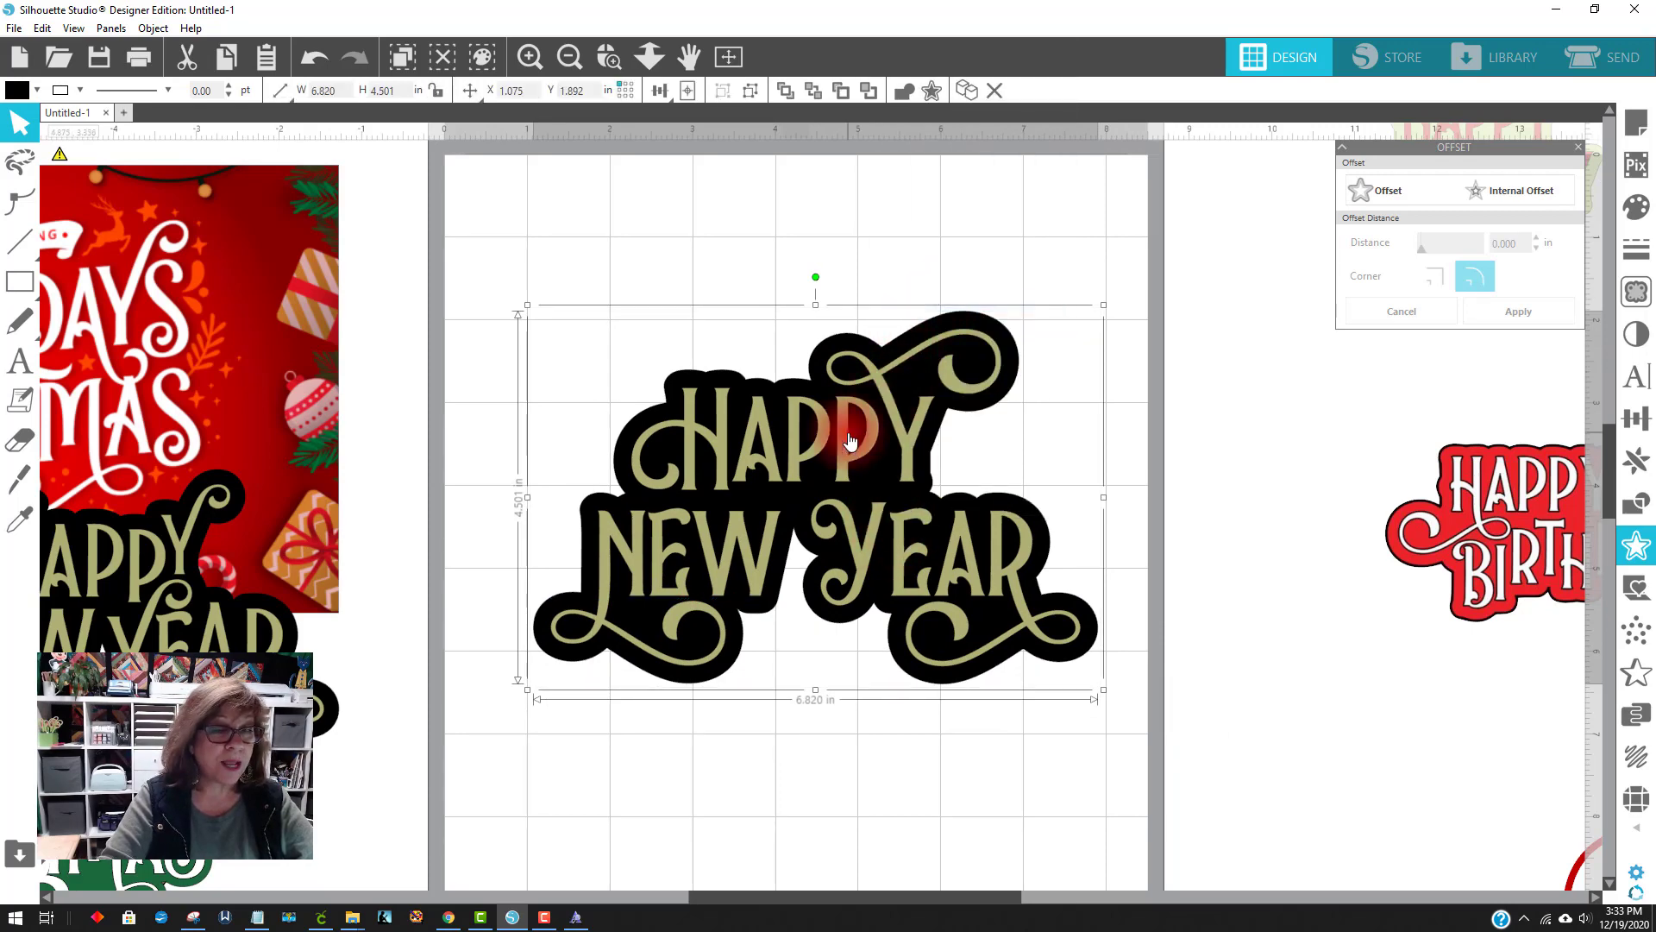
# Position the grouped design near the top of the page at about X 0.6 and Y 0.58 in, and open the send settings
pyautogui.moveTo(848, 455); pyautogui.dragTo(792, 355)
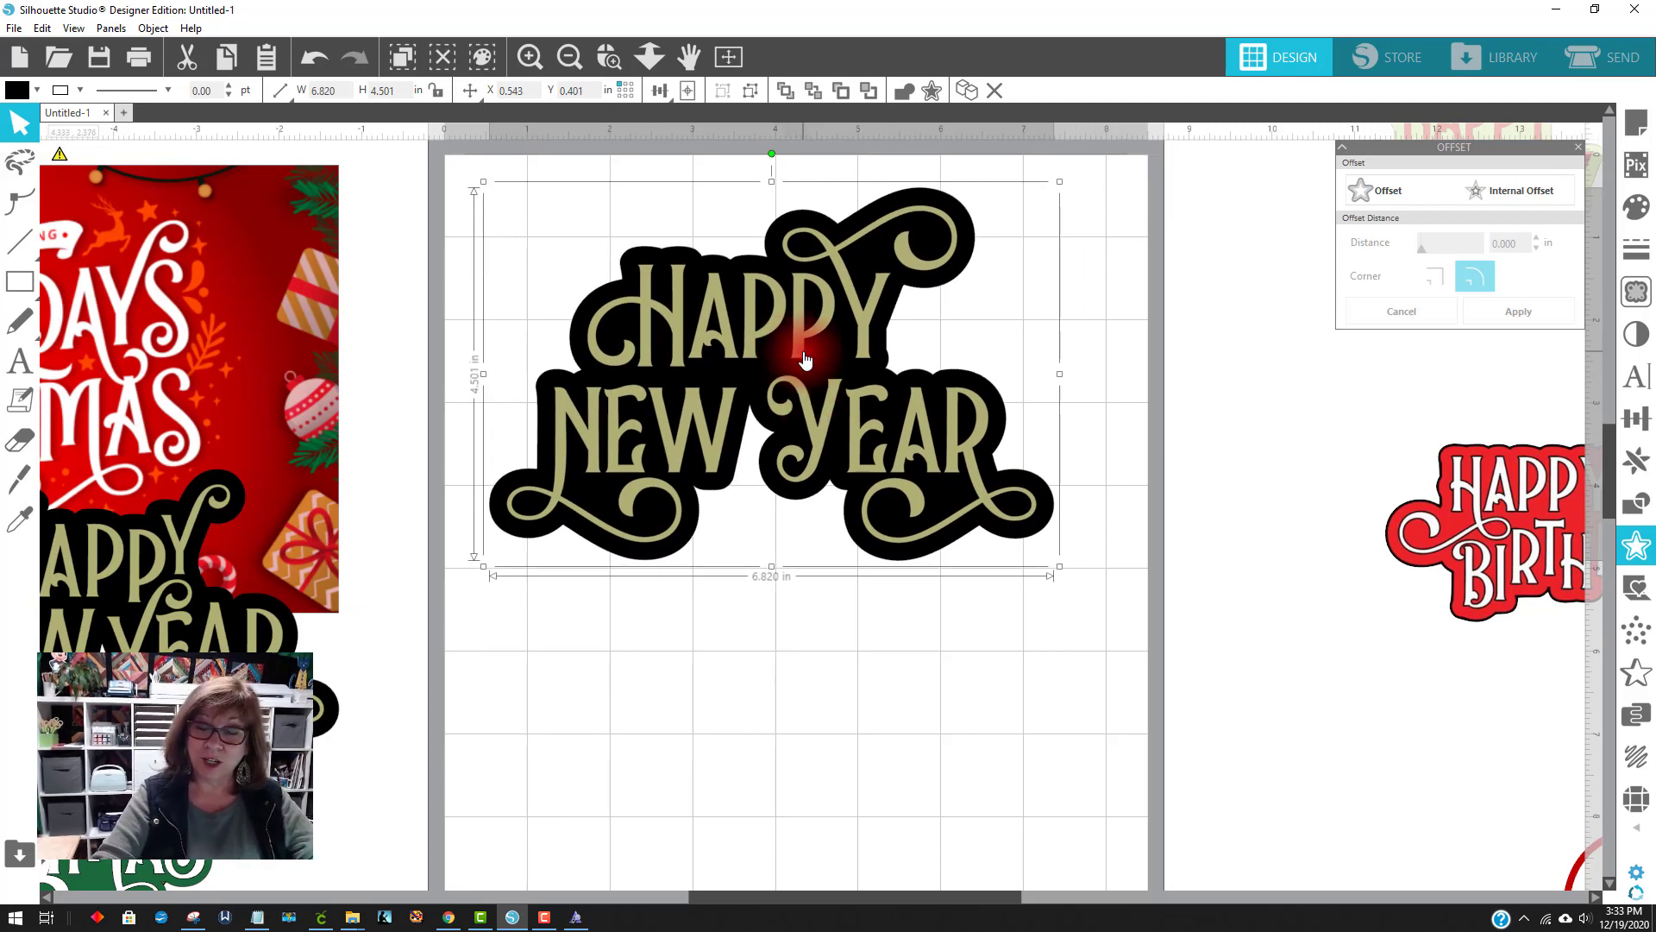
pyautogui.moveTo(814, 397); pyautogui.dragTo(818, 411)
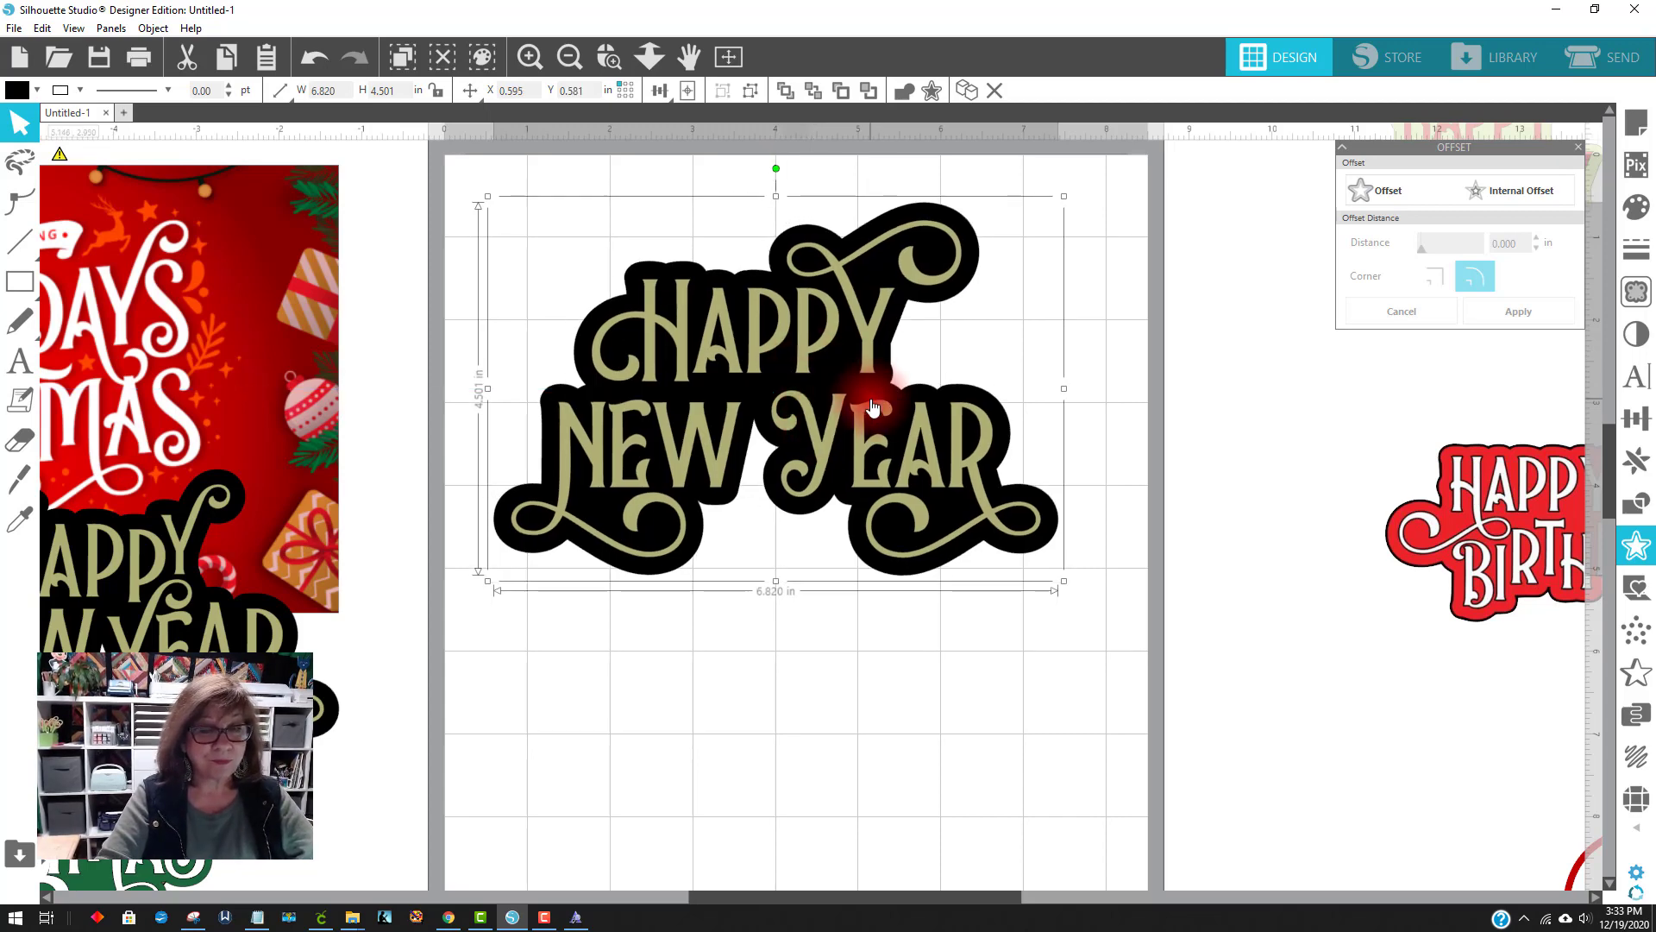
pyautogui.click(1617, 58)
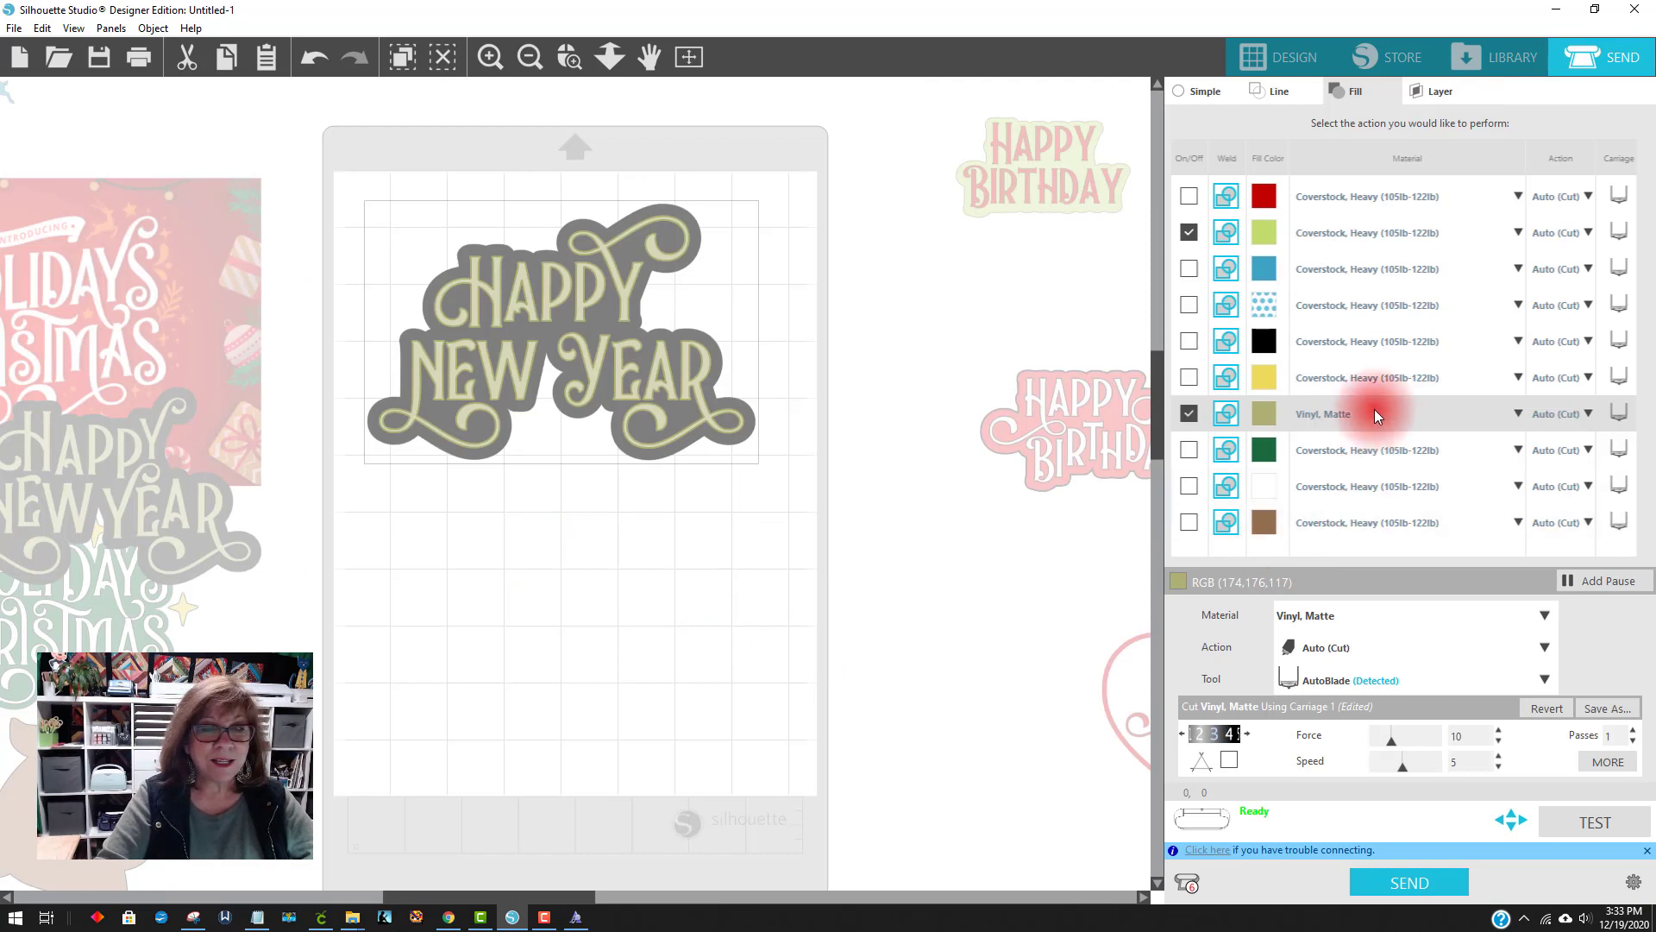
# Compare the Simple, Fill and Line cut modes, and shift the red holiday poster lower beside the page
pyautogui.click(1205, 91)
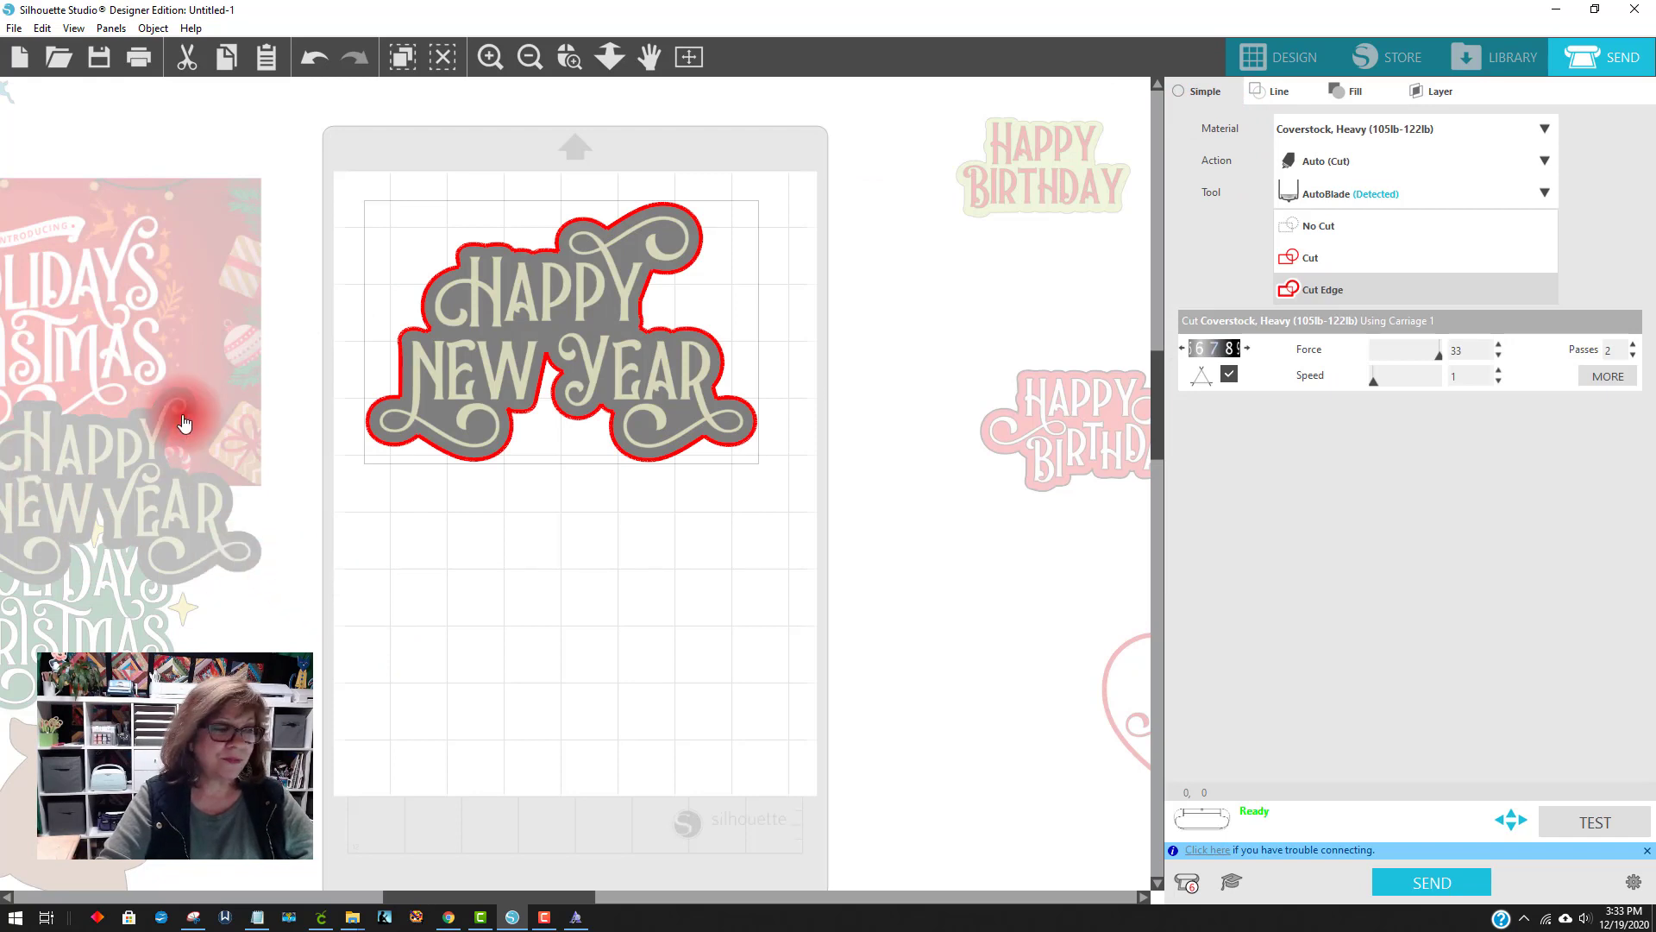
pyautogui.moveTo(184, 416); pyautogui.dragTo(141, 507)
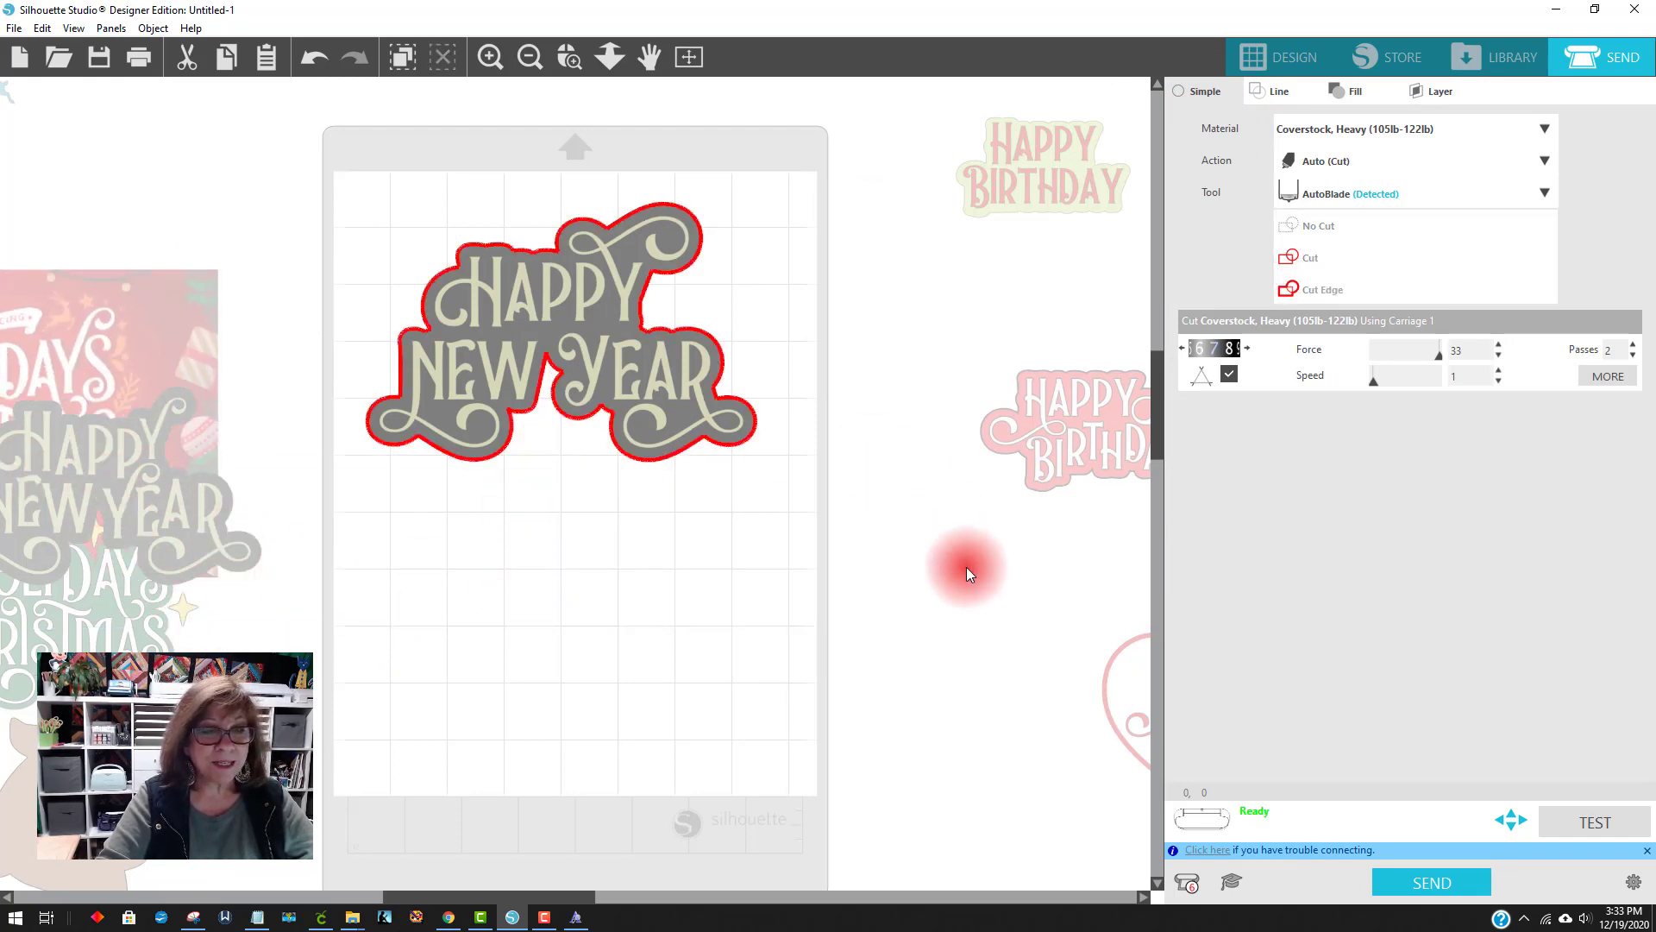
pyautogui.click(1352, 92)
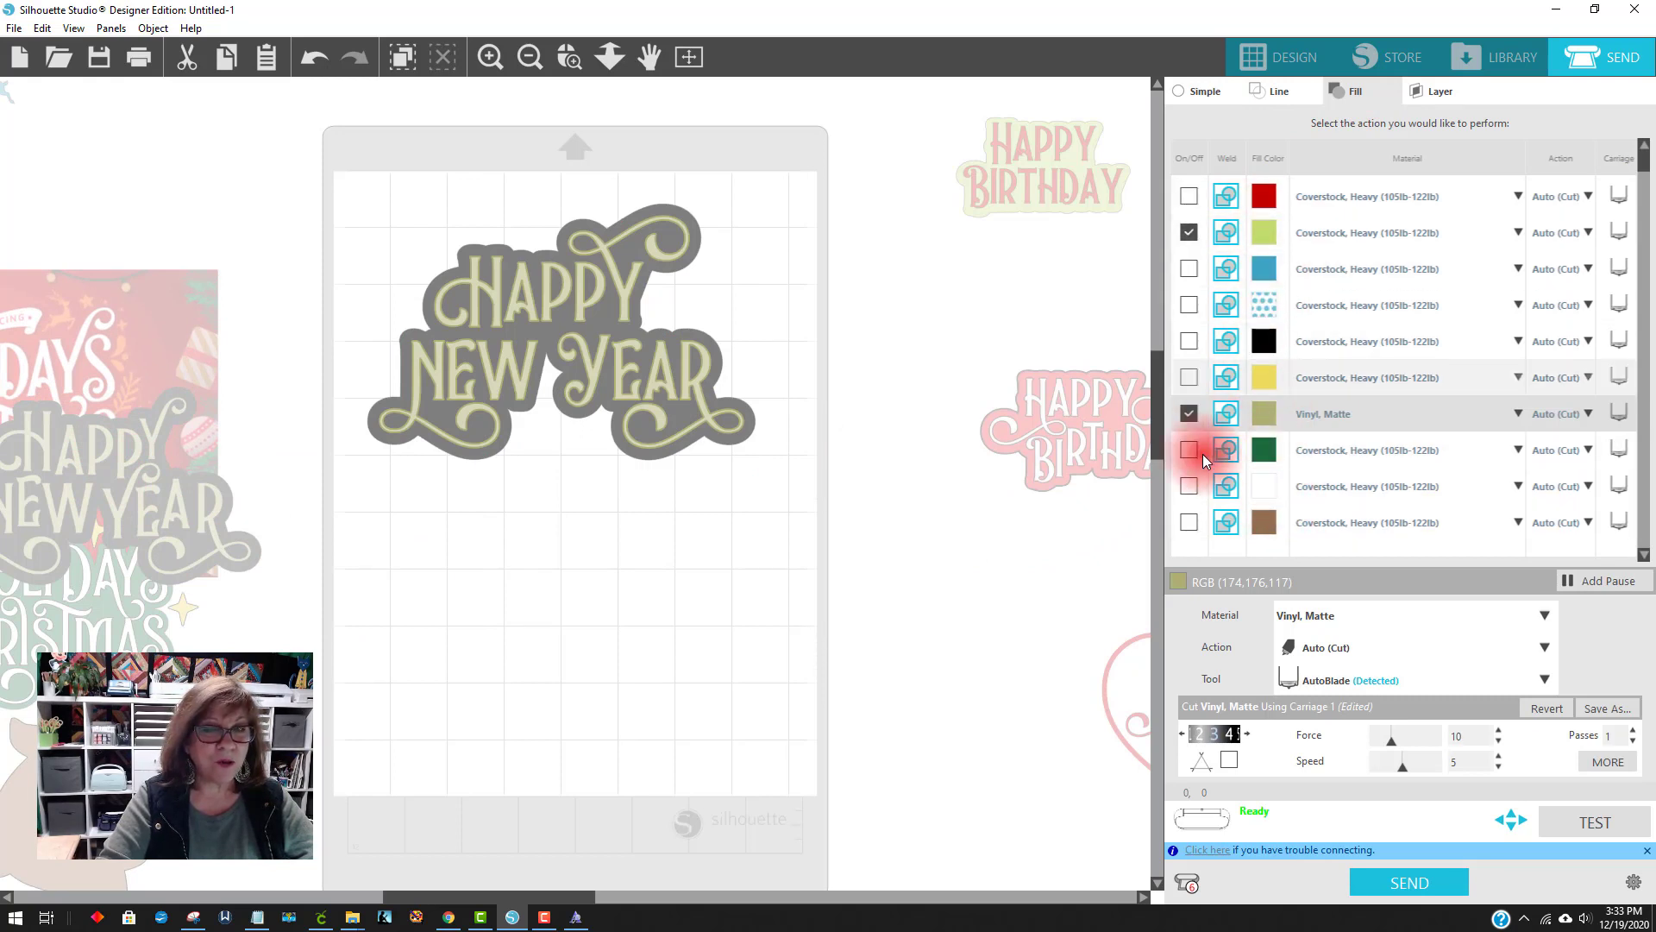
pyautogui.click(1290, 95)
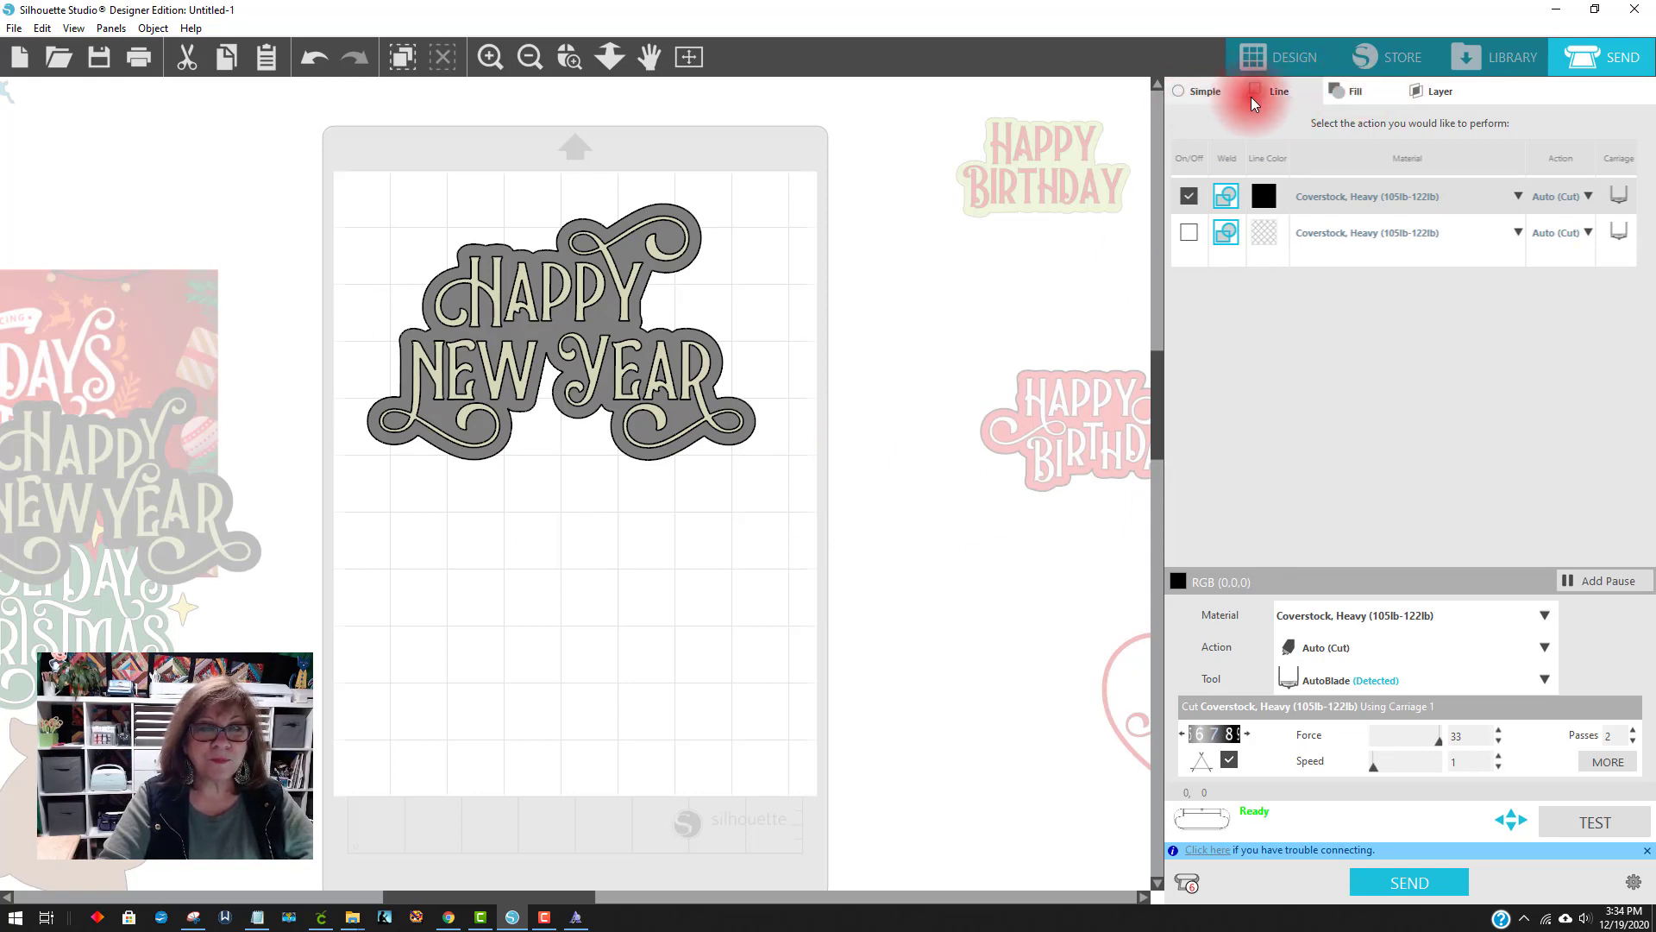
# In the by-fill cut settings, switch off cutting for the light green and olive fill colors
pyautogui.click(1354, 93)
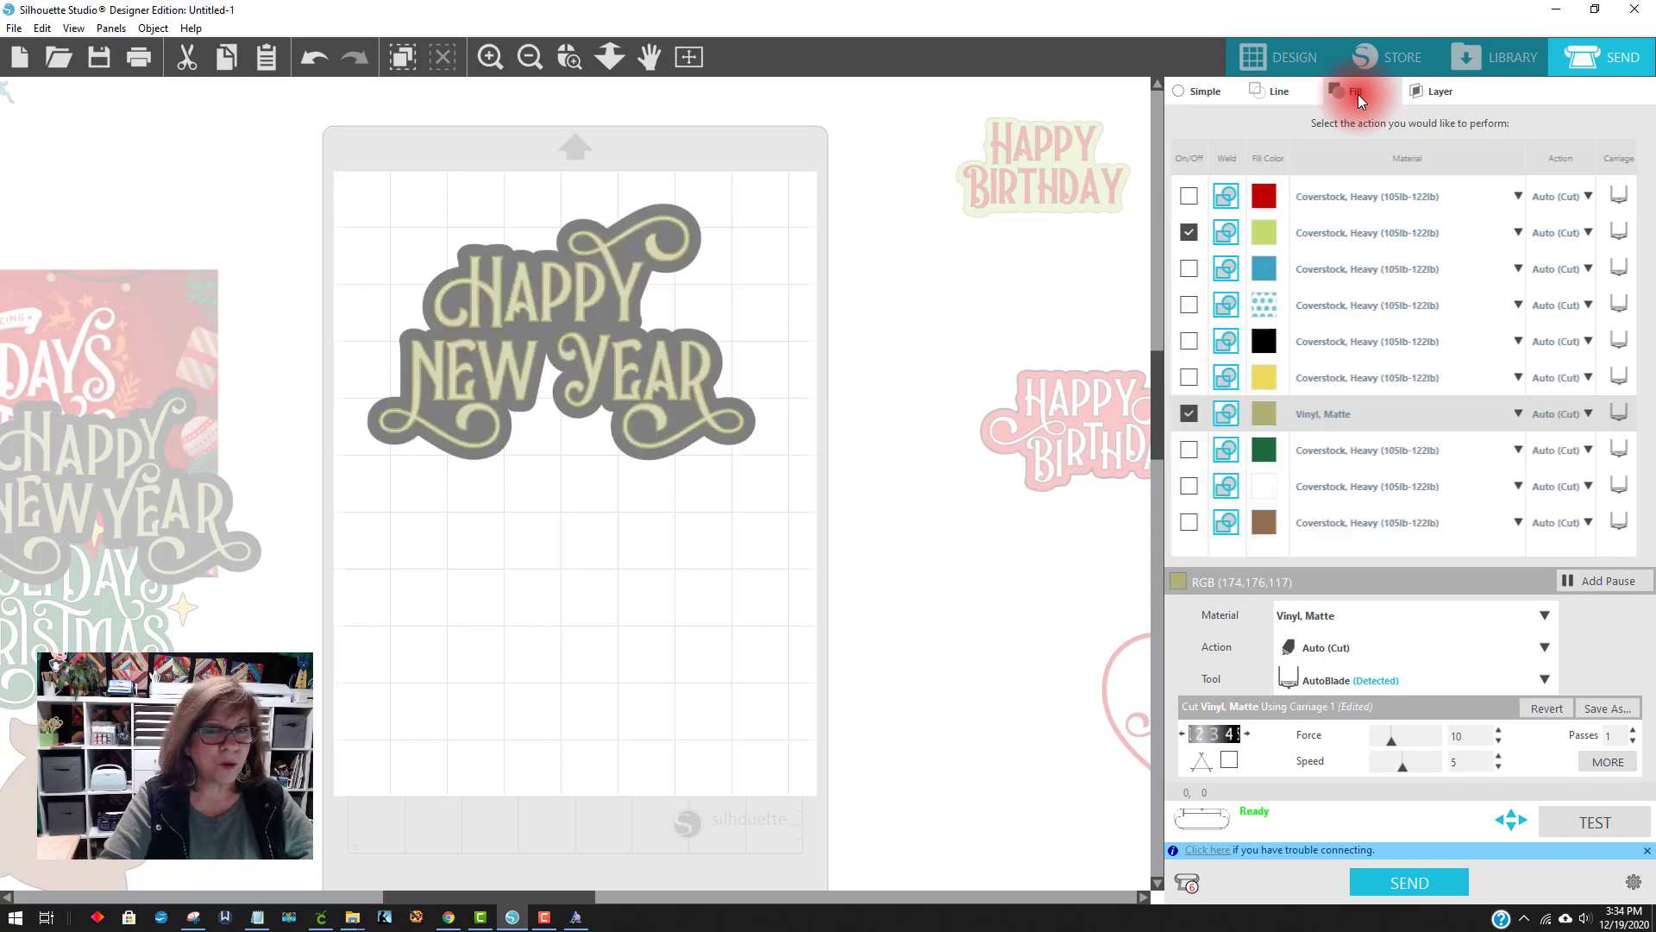
pyautogui.click(1190, 232)
pyautogui.click(1187, 414)
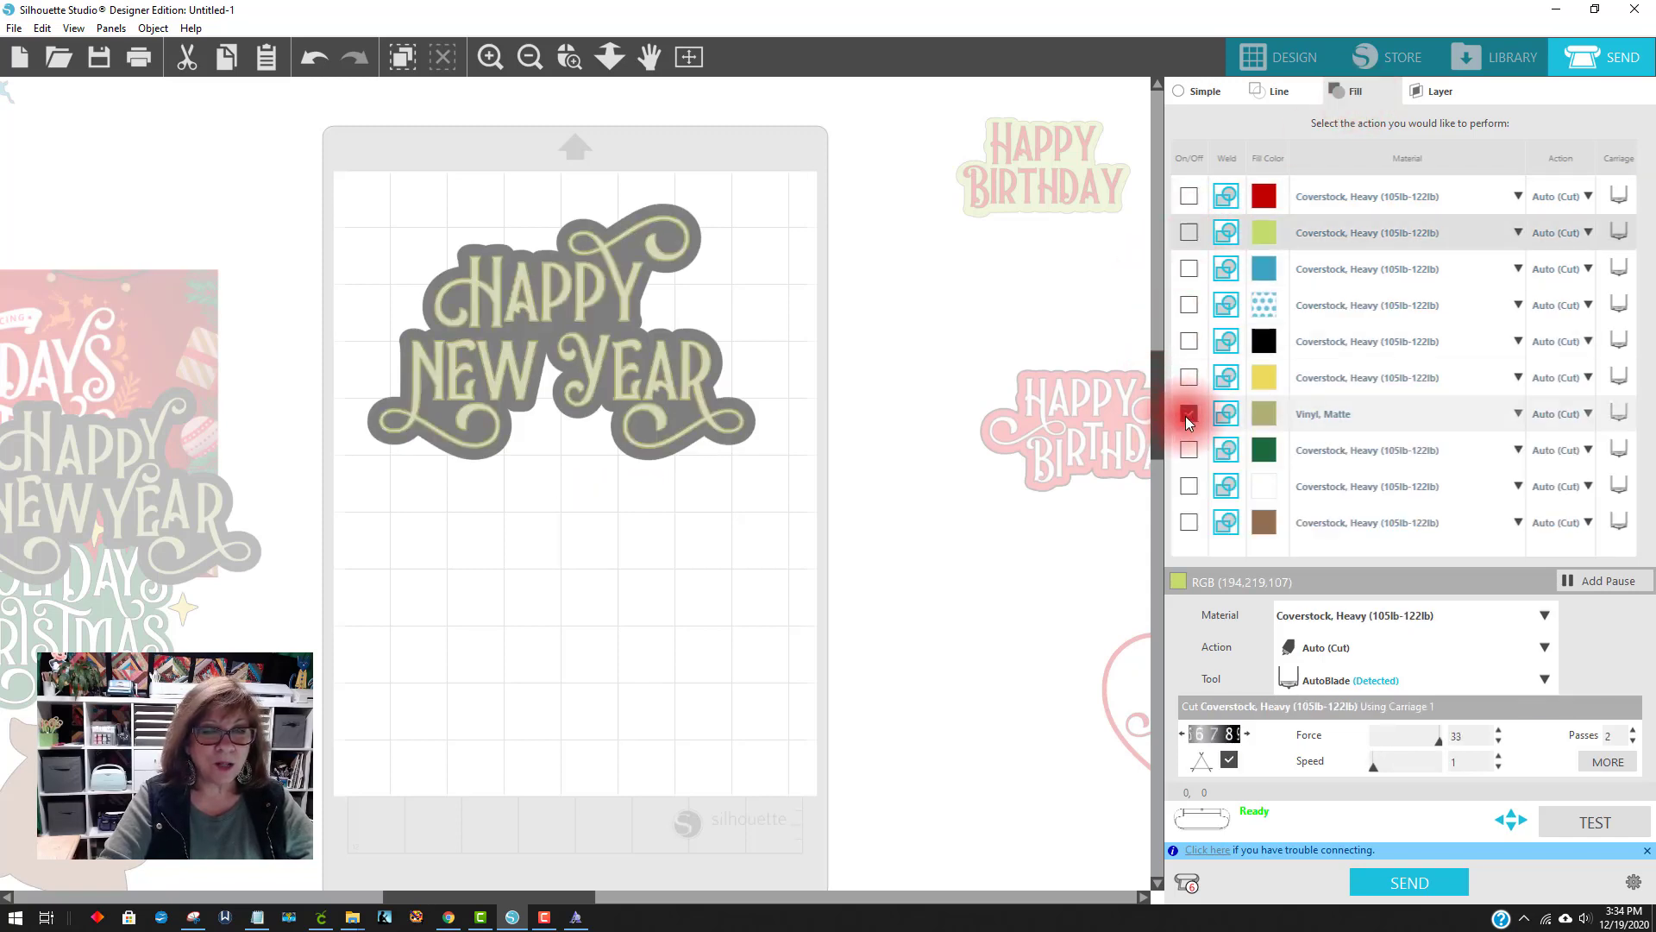
# Preview the cut outline around the backing by briefly switching cutting on and off for the black fill color
pyautogui.click(1188, 343)
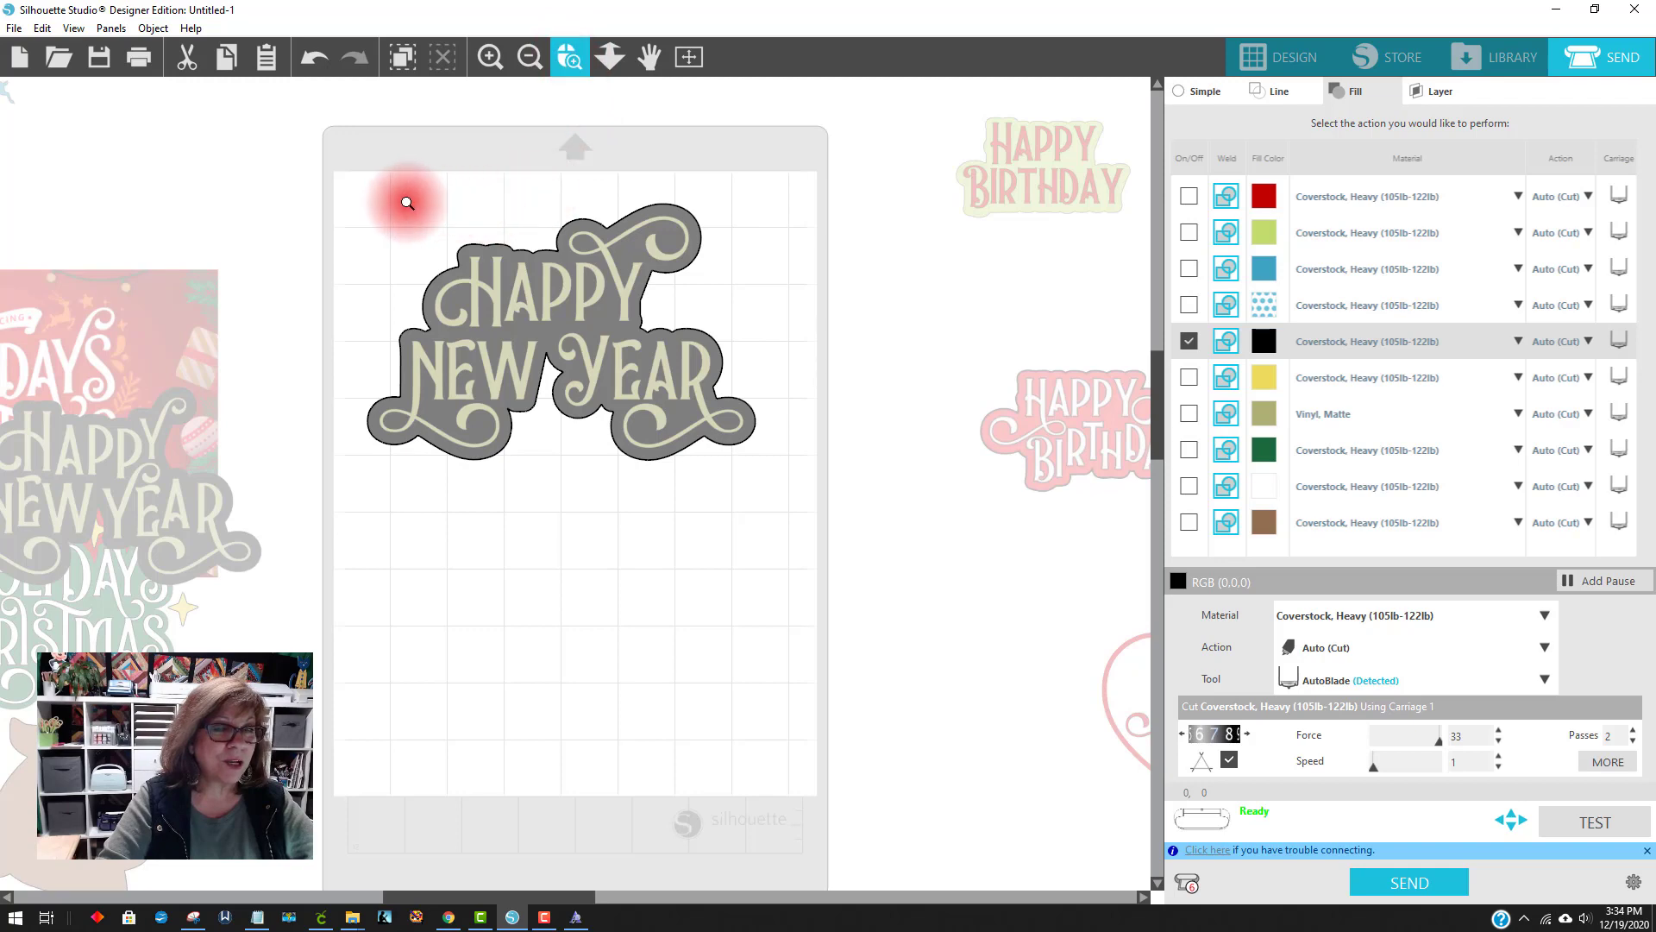
pyautogui.moveTo(406, 196); pyautogui.dragTo(720, 358)
pyautogui.click(1190, 341)
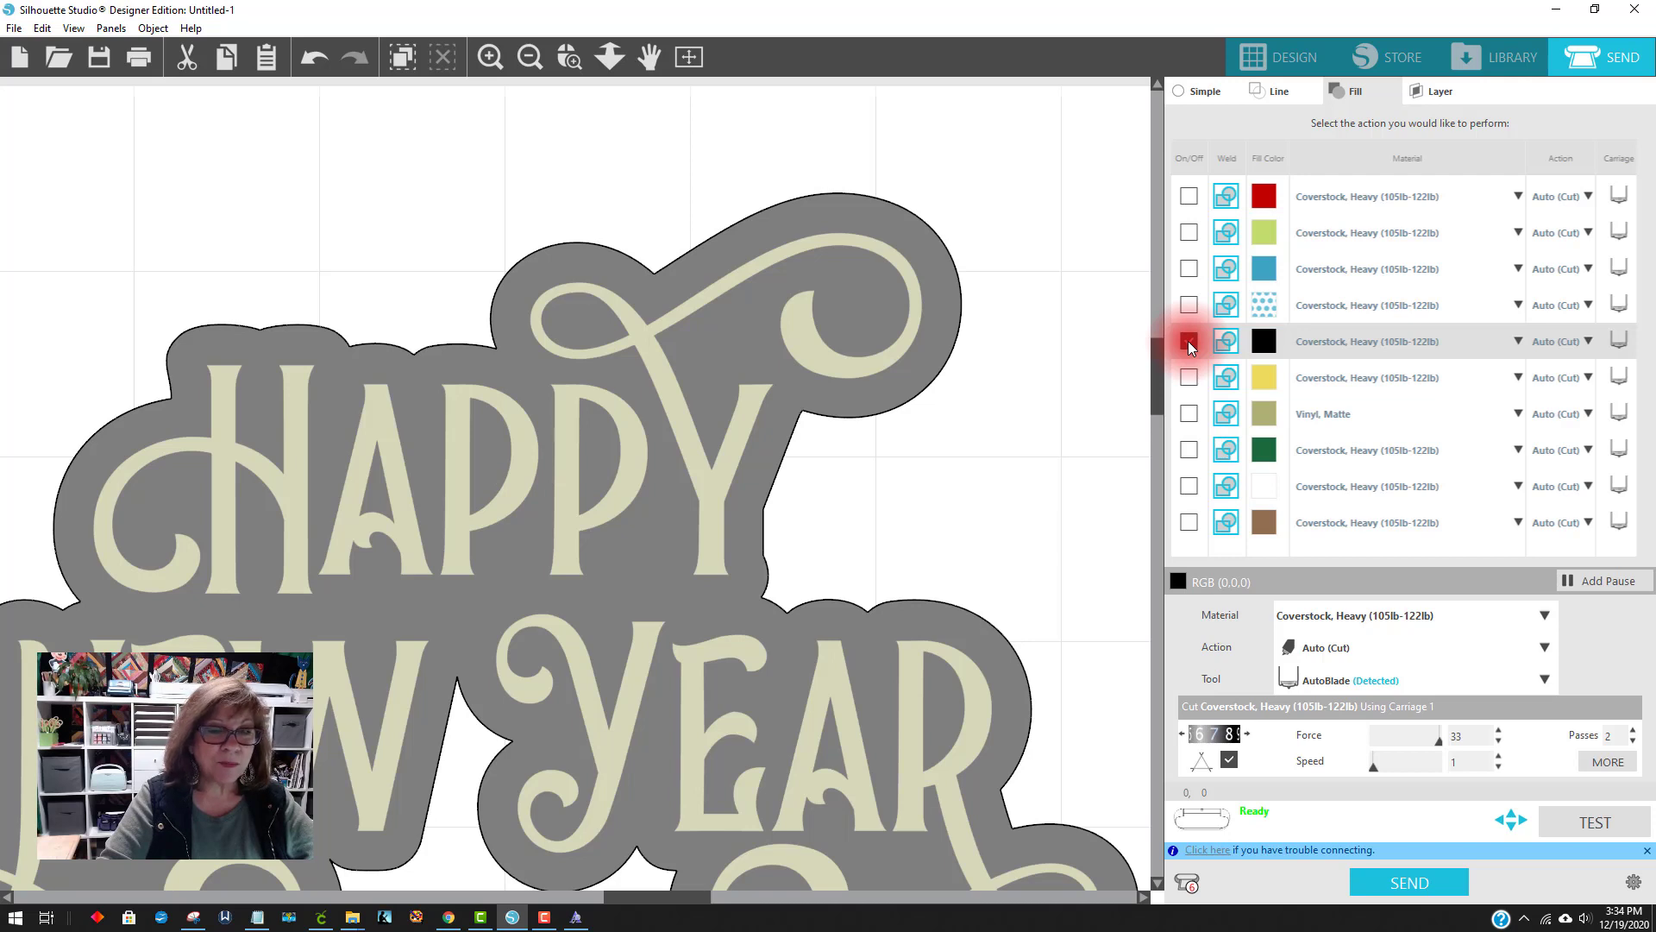
pyautogui.click(1188, 339)
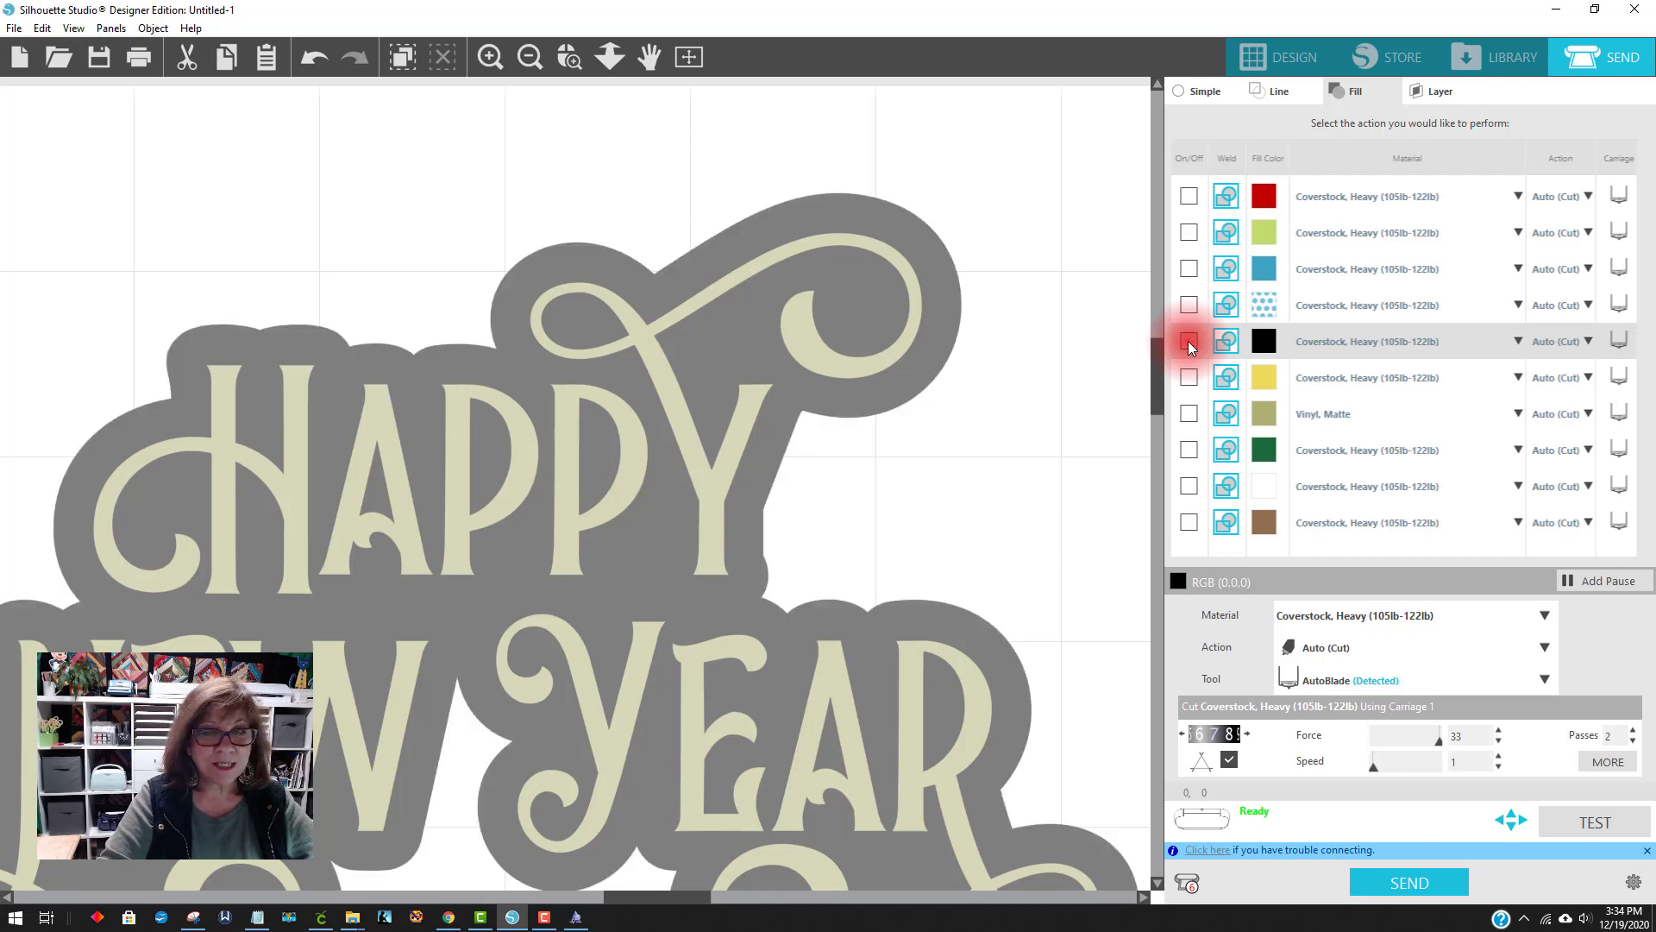
# Toggle cutting for the olive Vinyl, Matte fill color to inspect the lettering's cut lines up close
pyautogui.click(1190, 413)
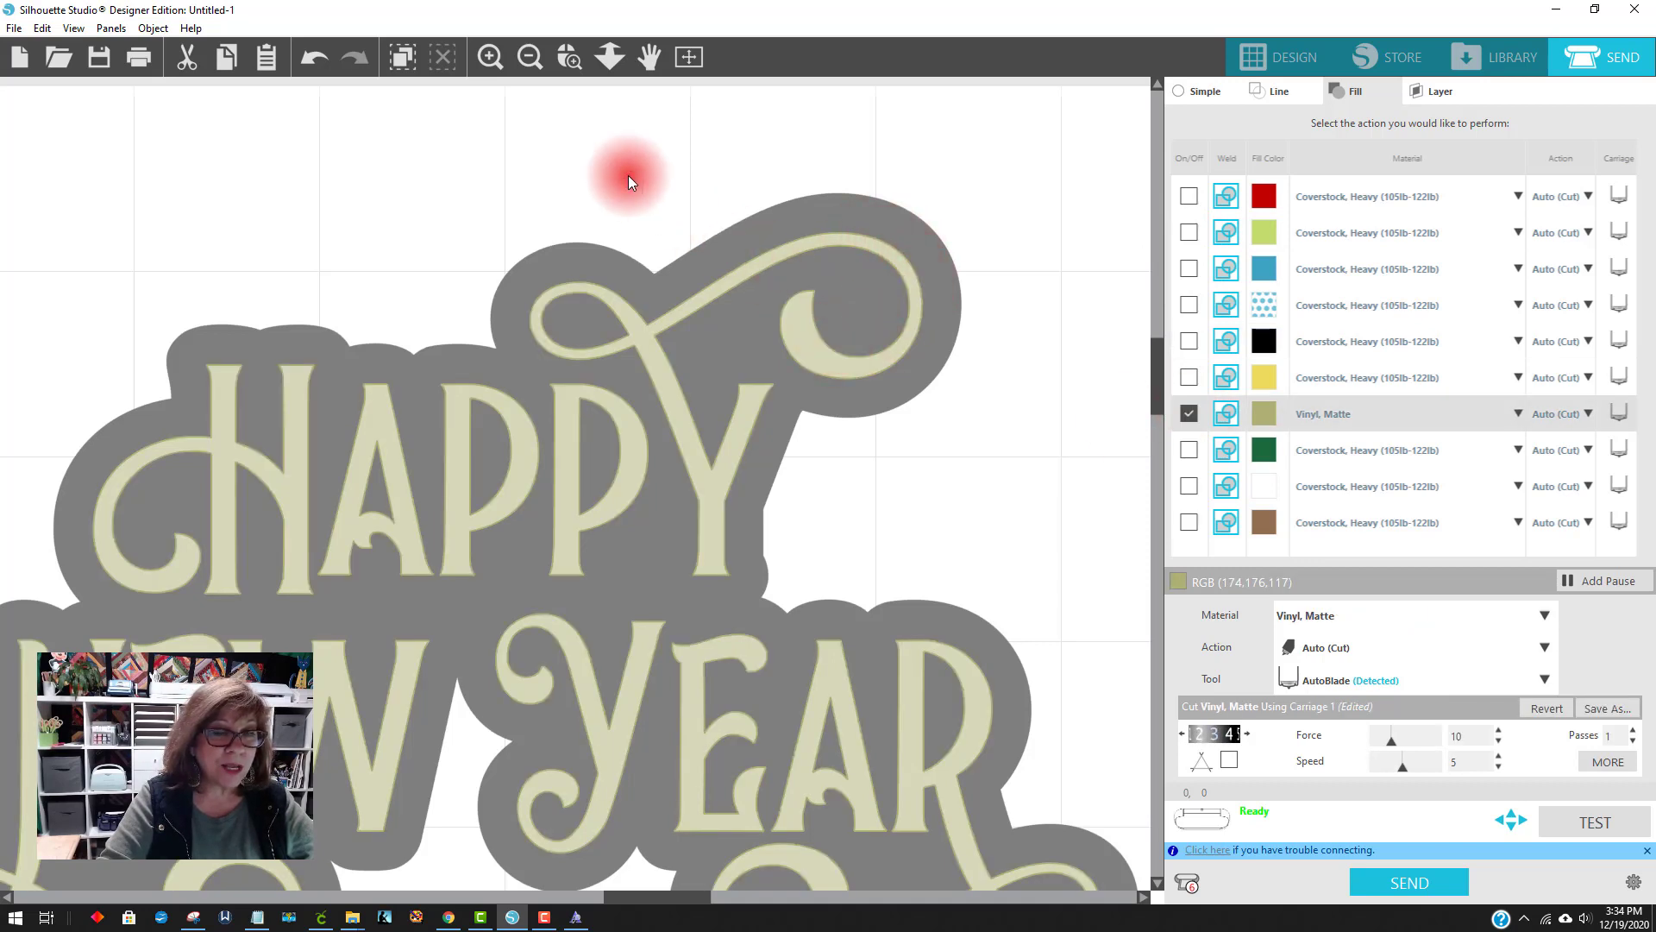
pyautogui.click(571, 61)
pyautogui.moveTo(629, 185); pyautogui.dragTo(865, 366)
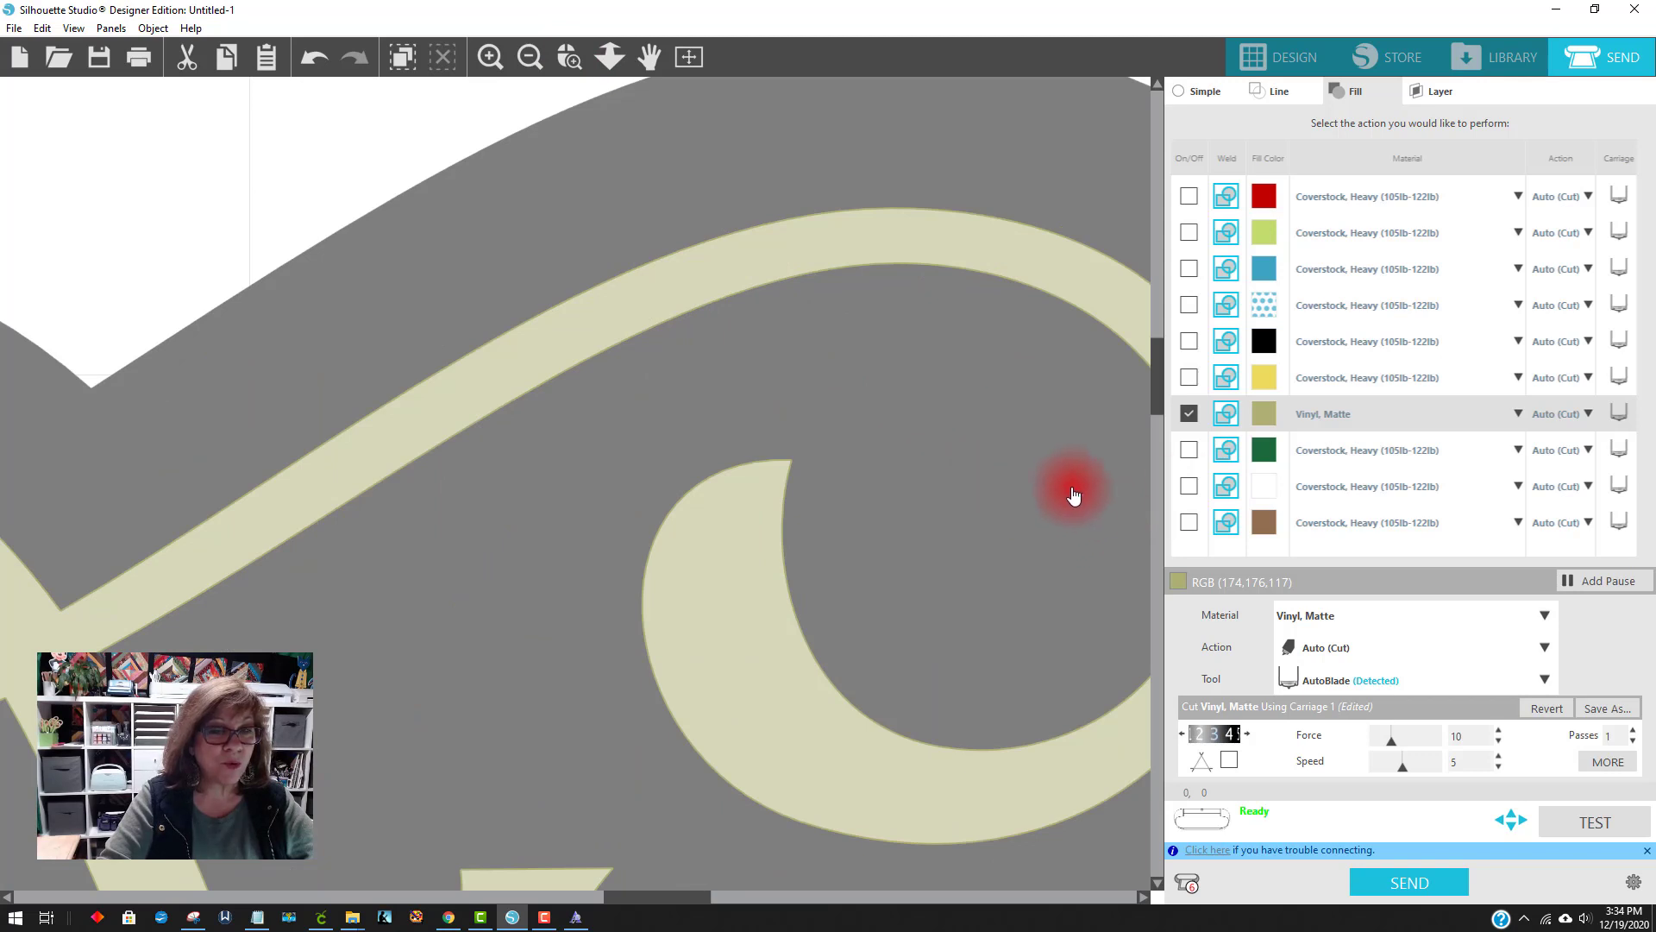
pyautogui.click(1189, 412)
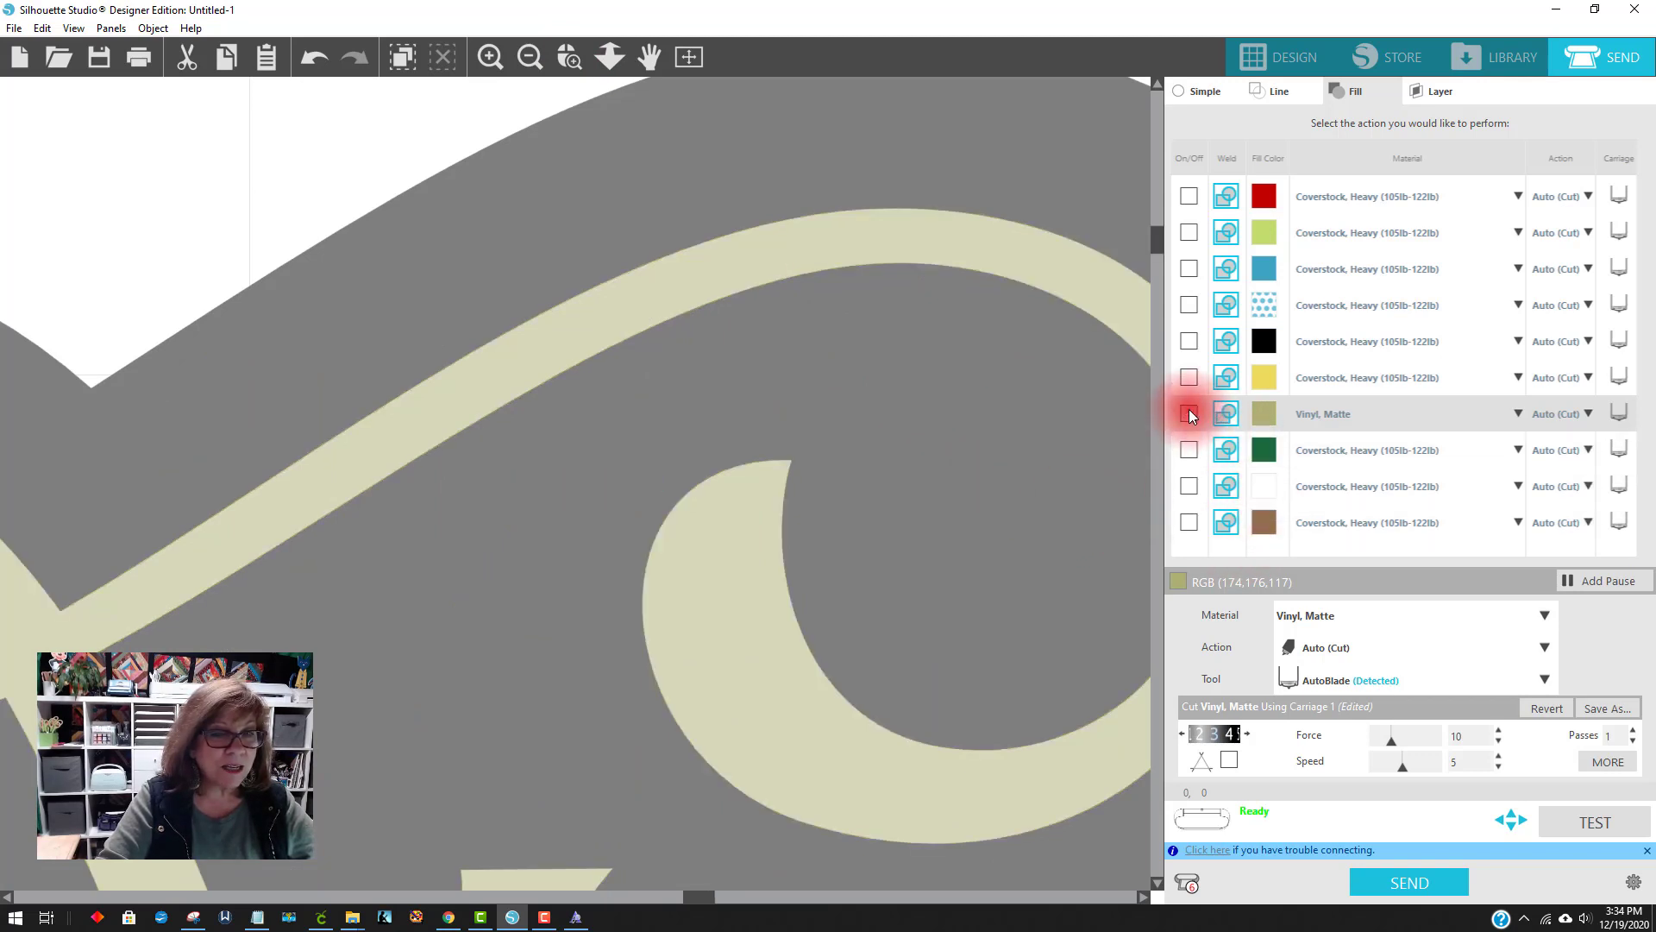
pyautogui.click(1189, 412)
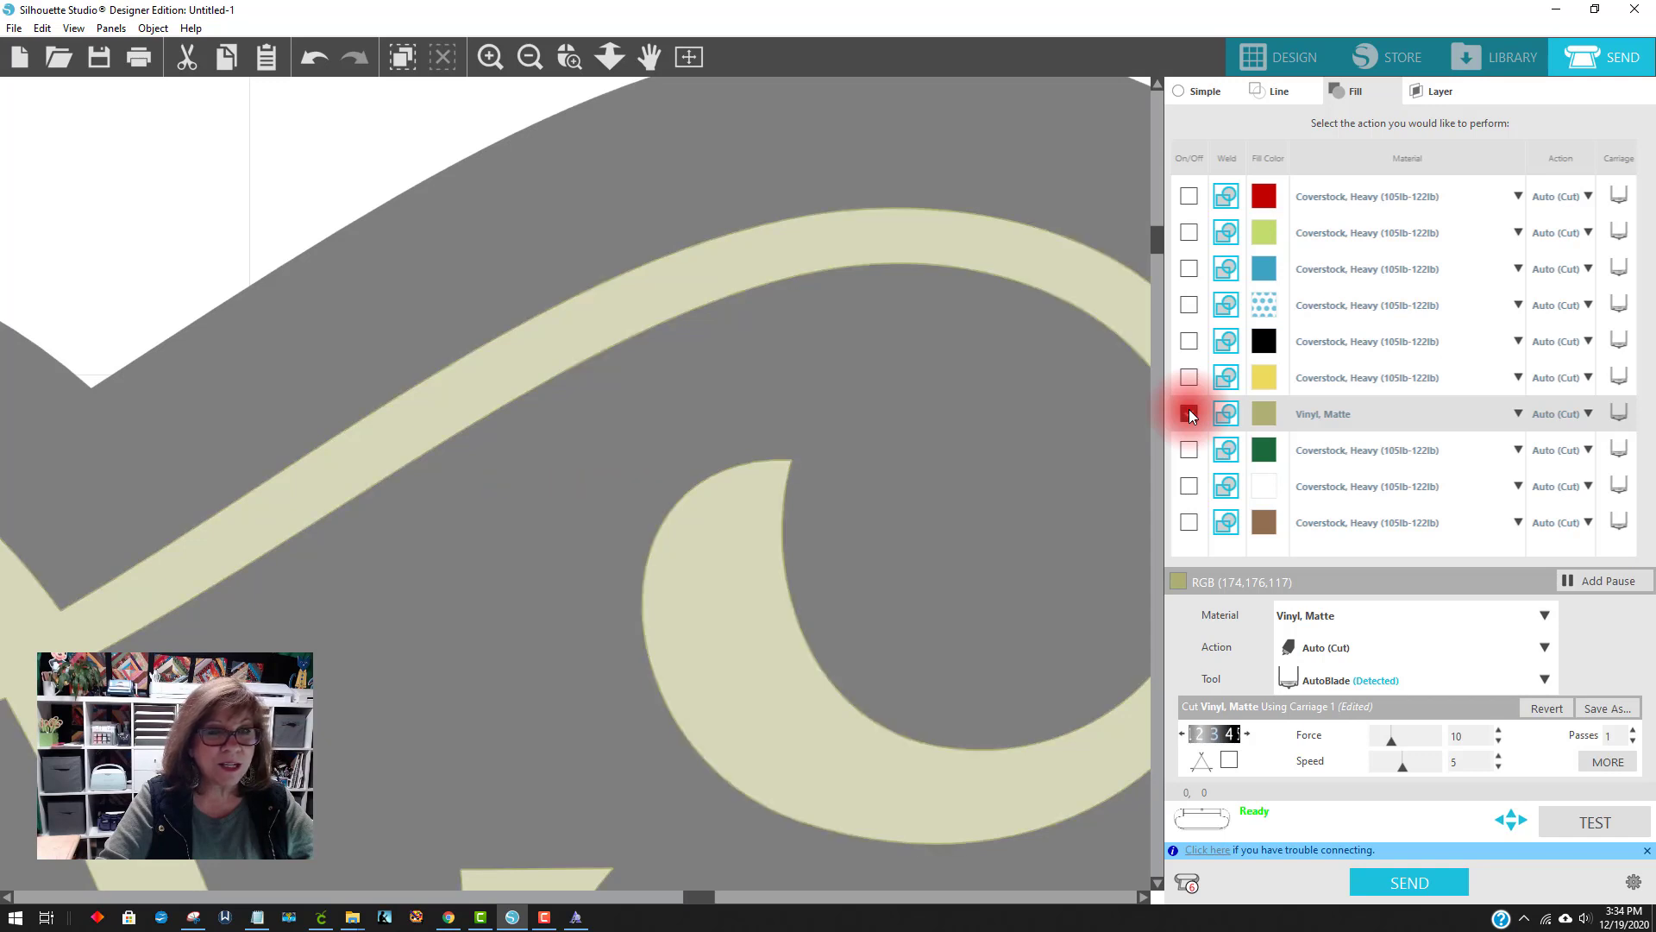
# Switch on cutting for the black fill color only, so that just the backing's outline is set to cut
pyautogui.click(614, 56)
pyautogui.moveTo(729, 380); pyautogui.dragTo(745, 404)
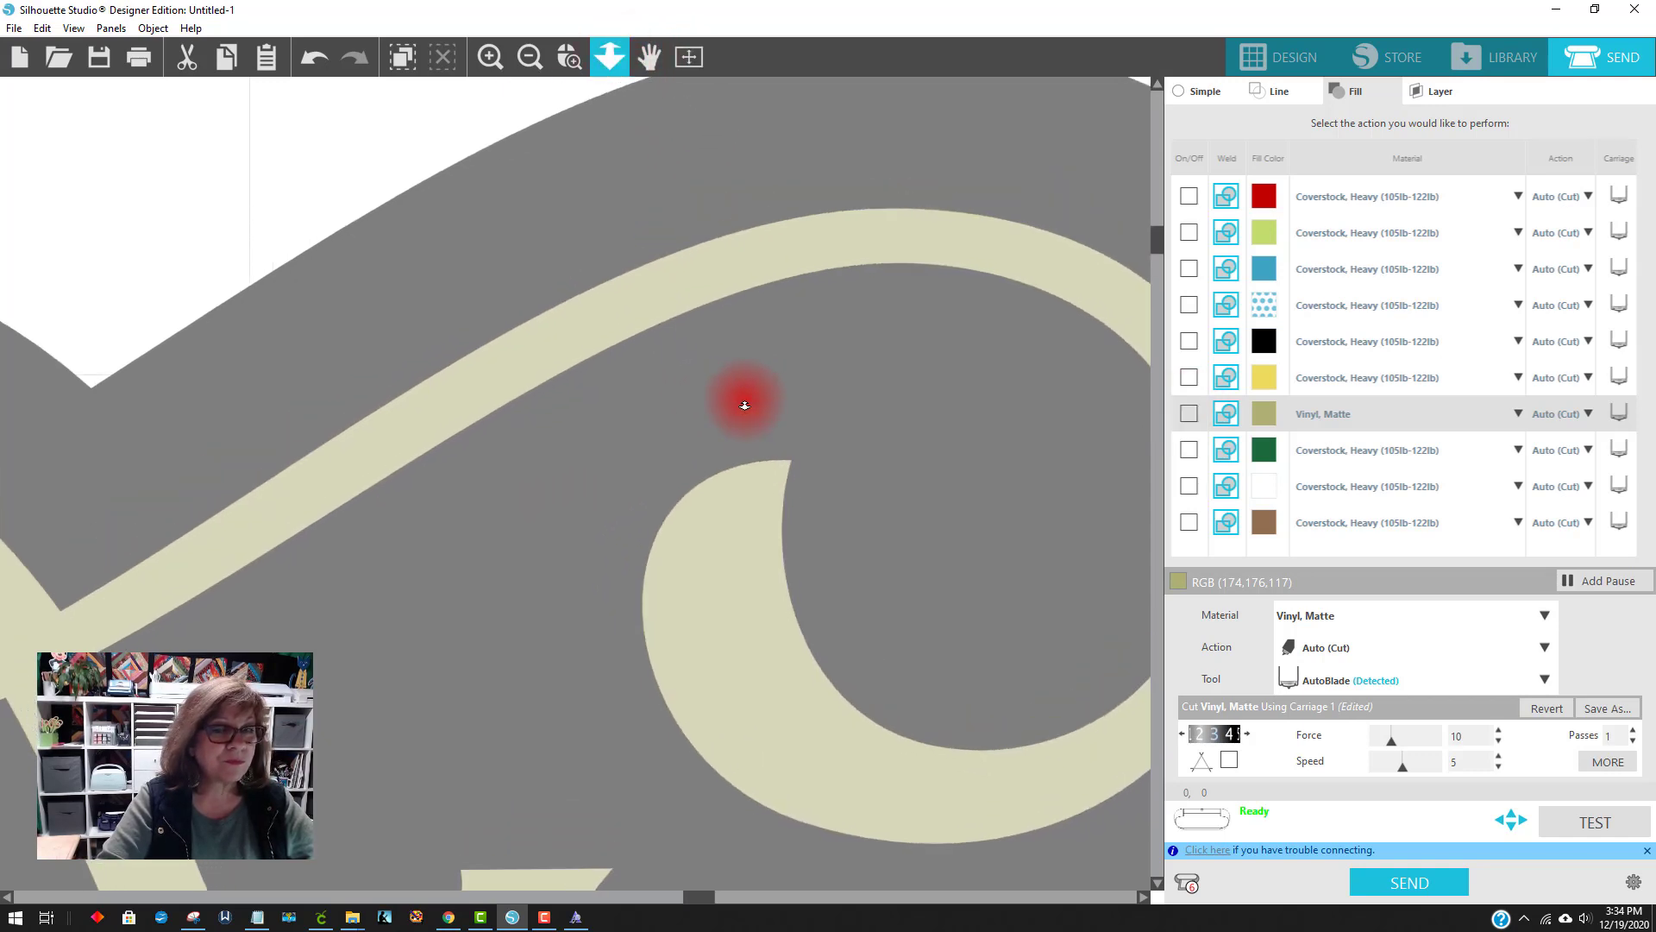
pyautogui.scroll(5, 744, 404)
pyautogui.scroll(-1, 736, 410)
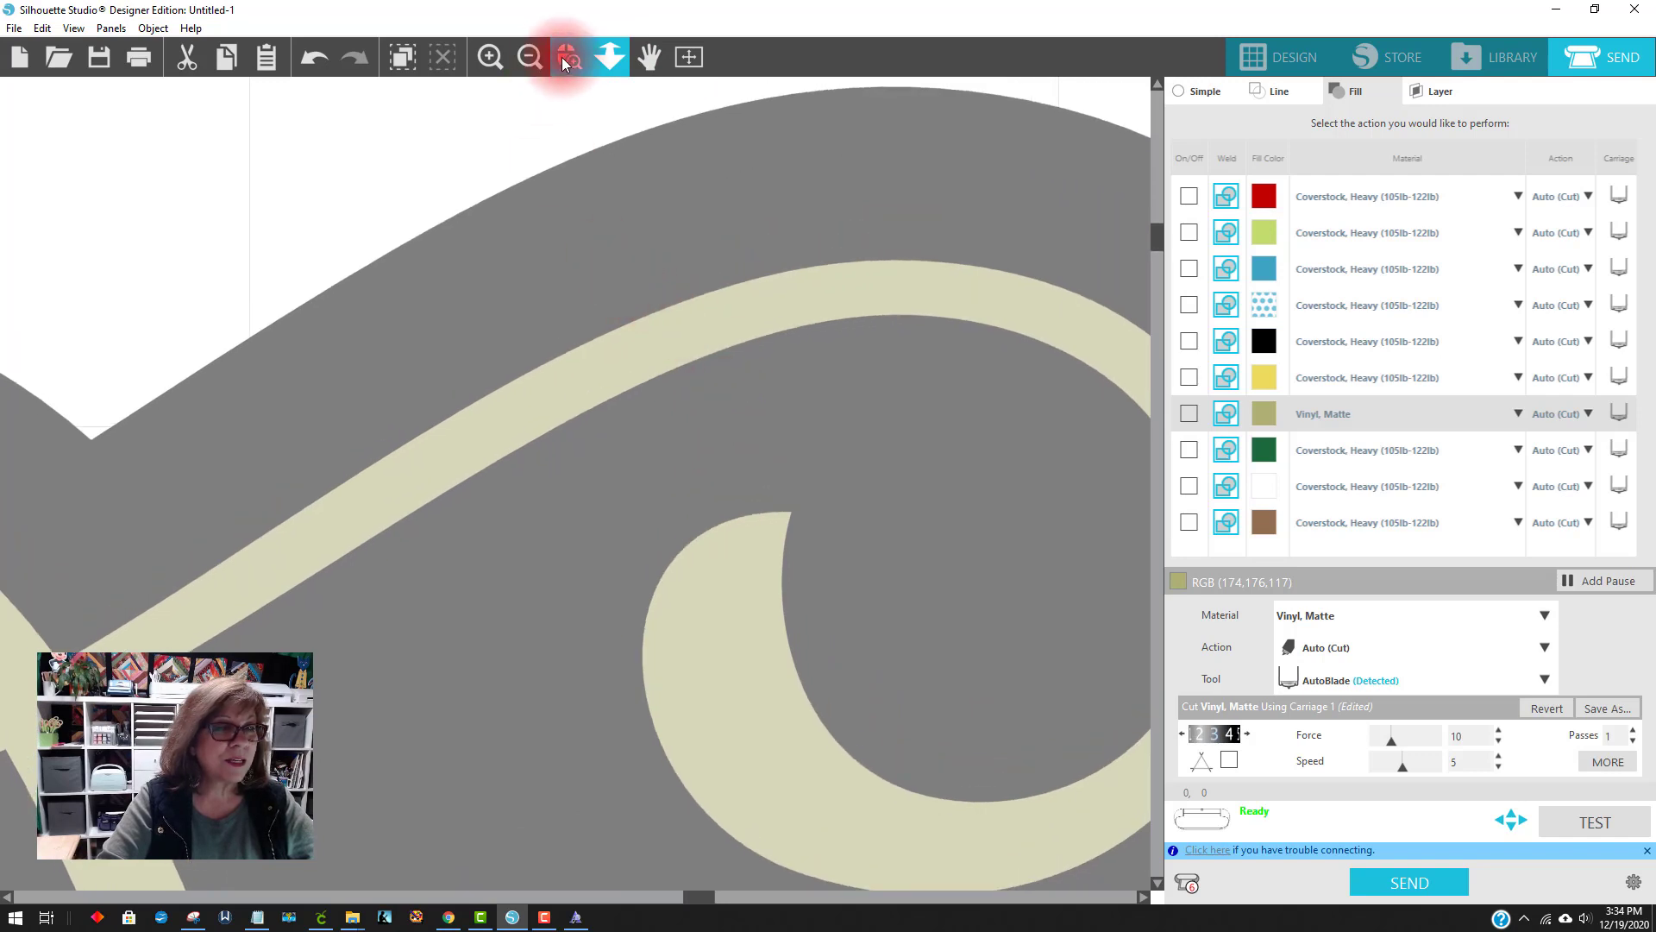
pyautogui.click(531, 57)
pyautogui.click(531, 57)
pyautogui.click(531, 55)
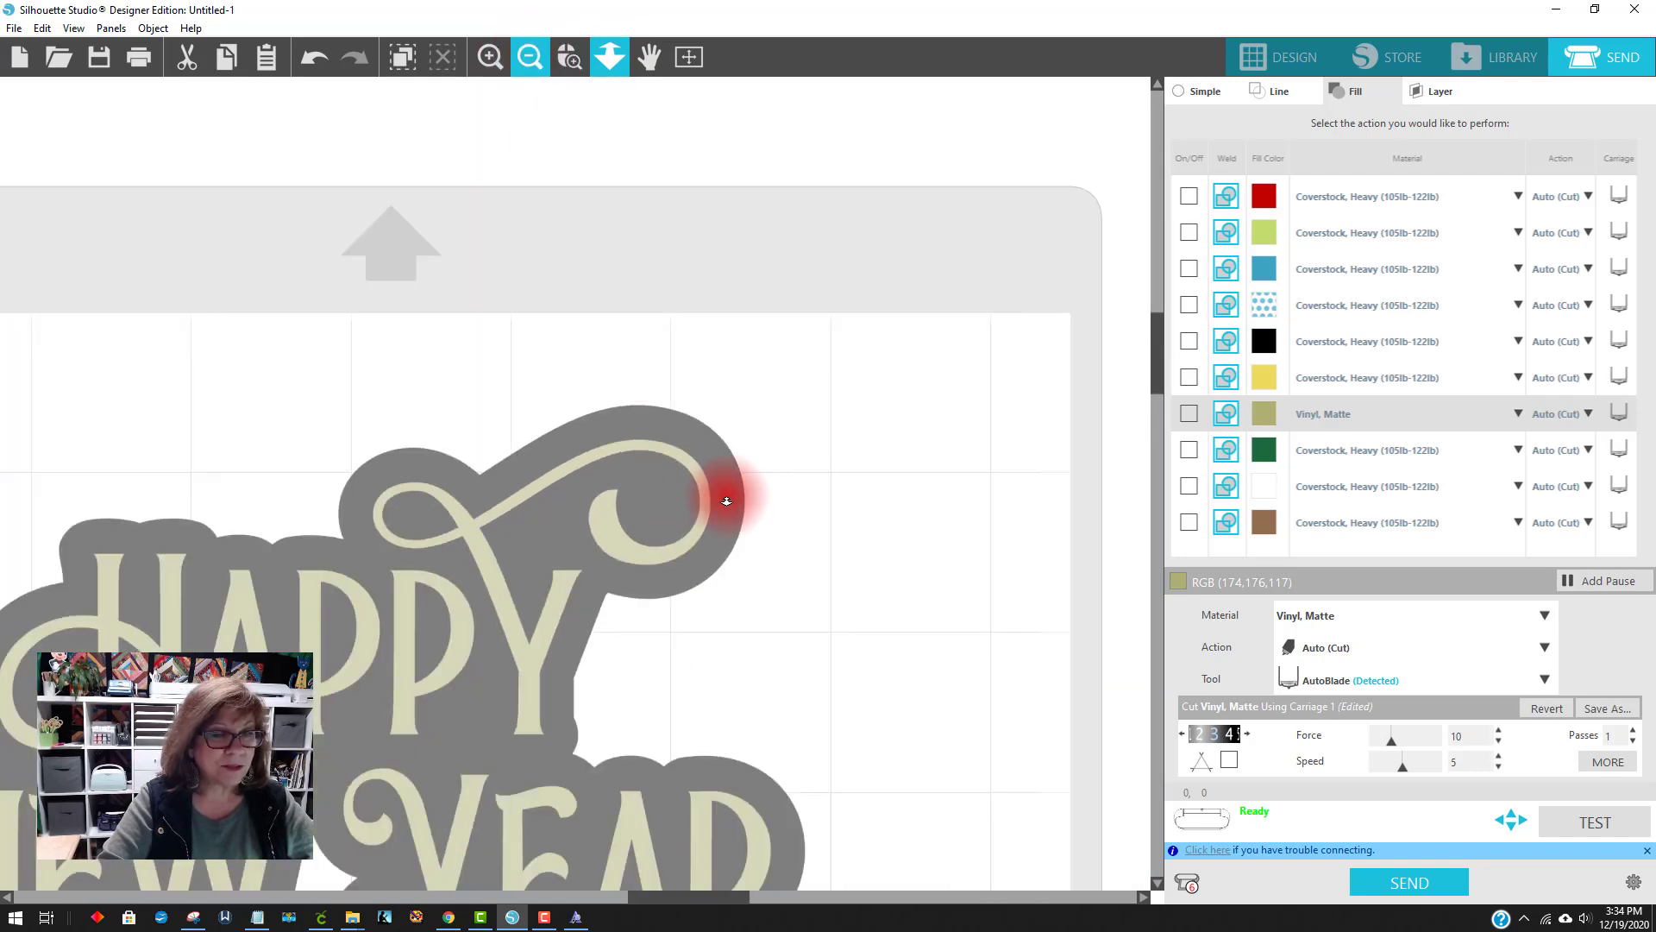
pyautogui.moveTo(721, 489); pyautogui.dragTo(704, 402)
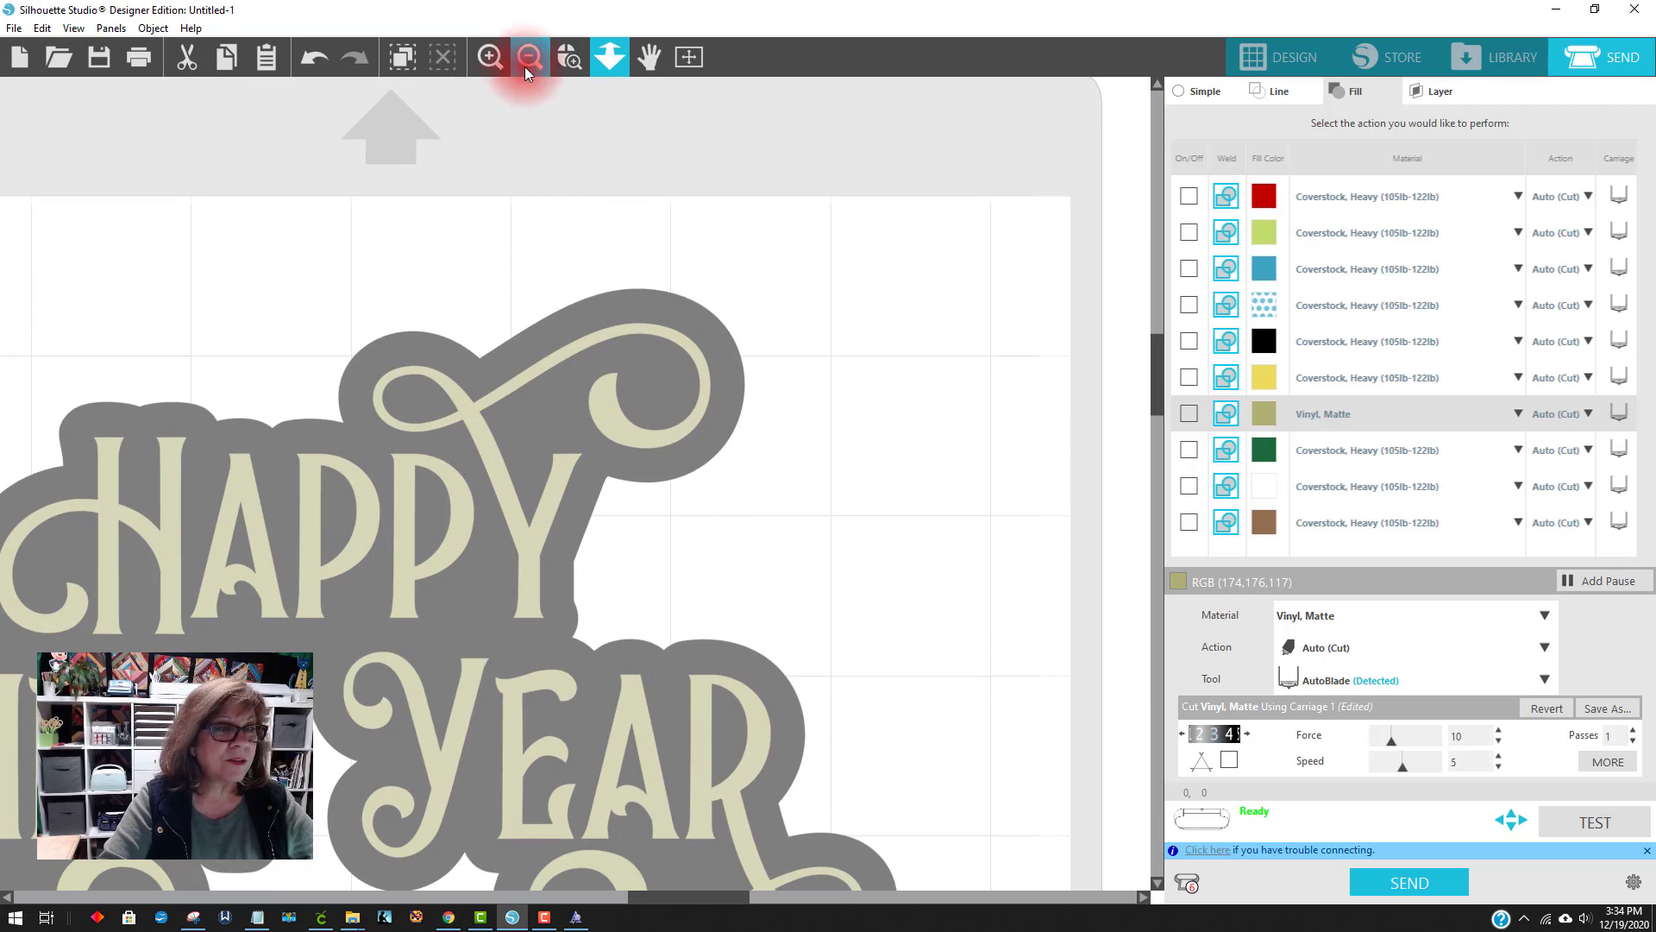
pyautogui.click(526, 61)
pyautogui.scroll(-3, 955, 603)
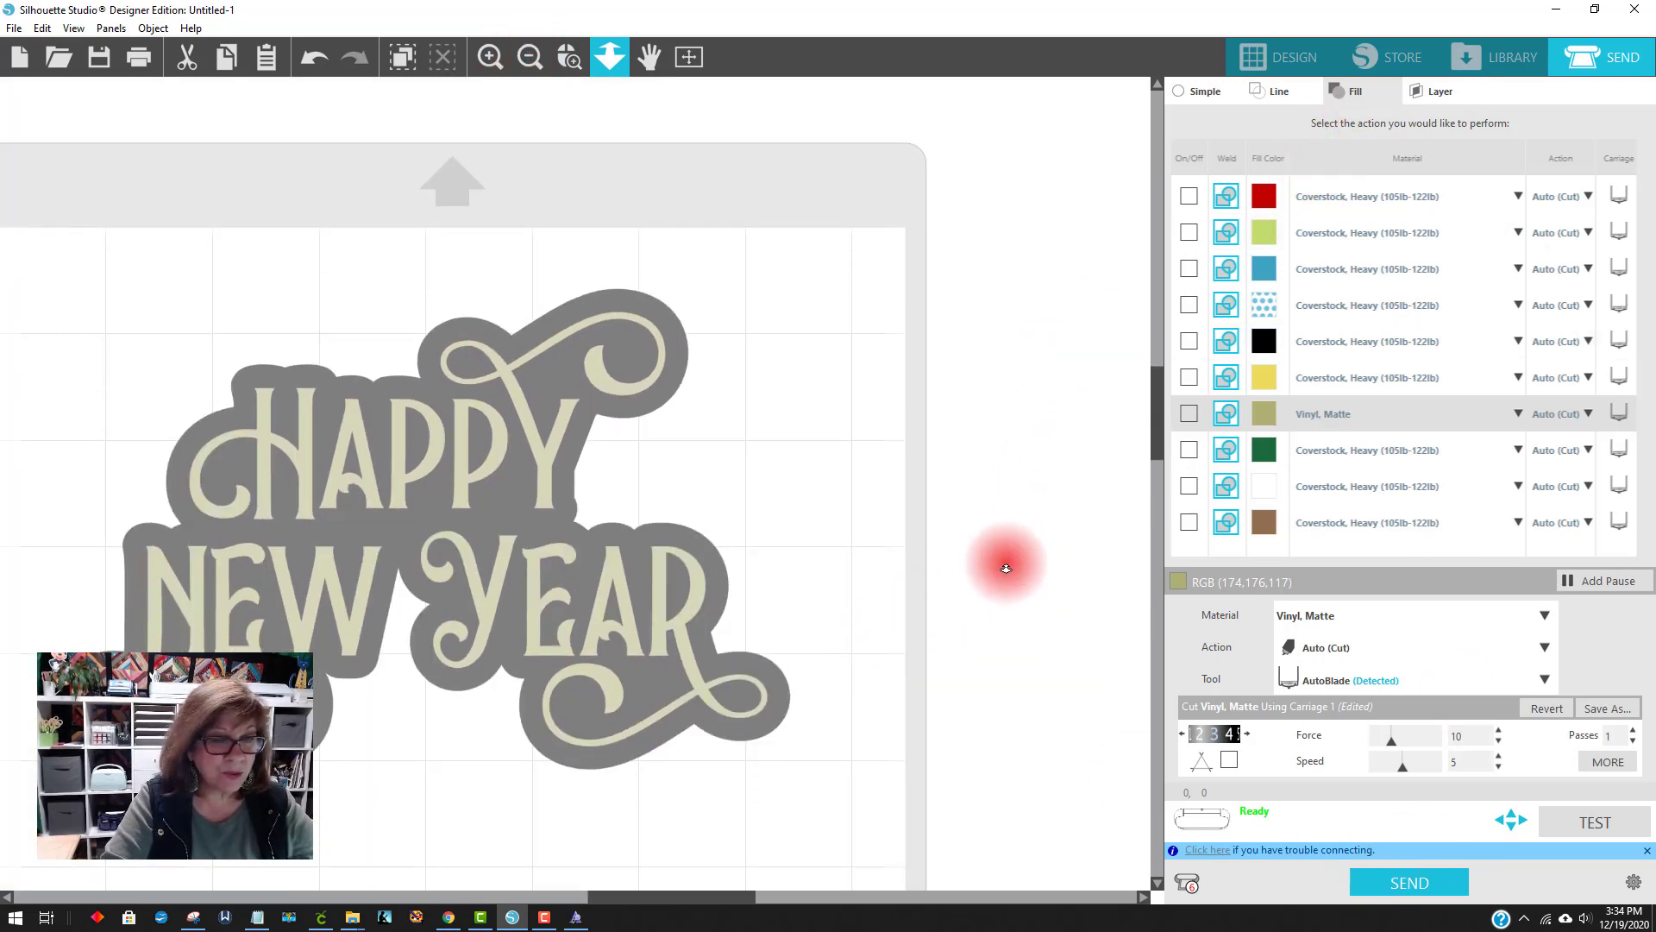
pyautogui.click(1190, 340)
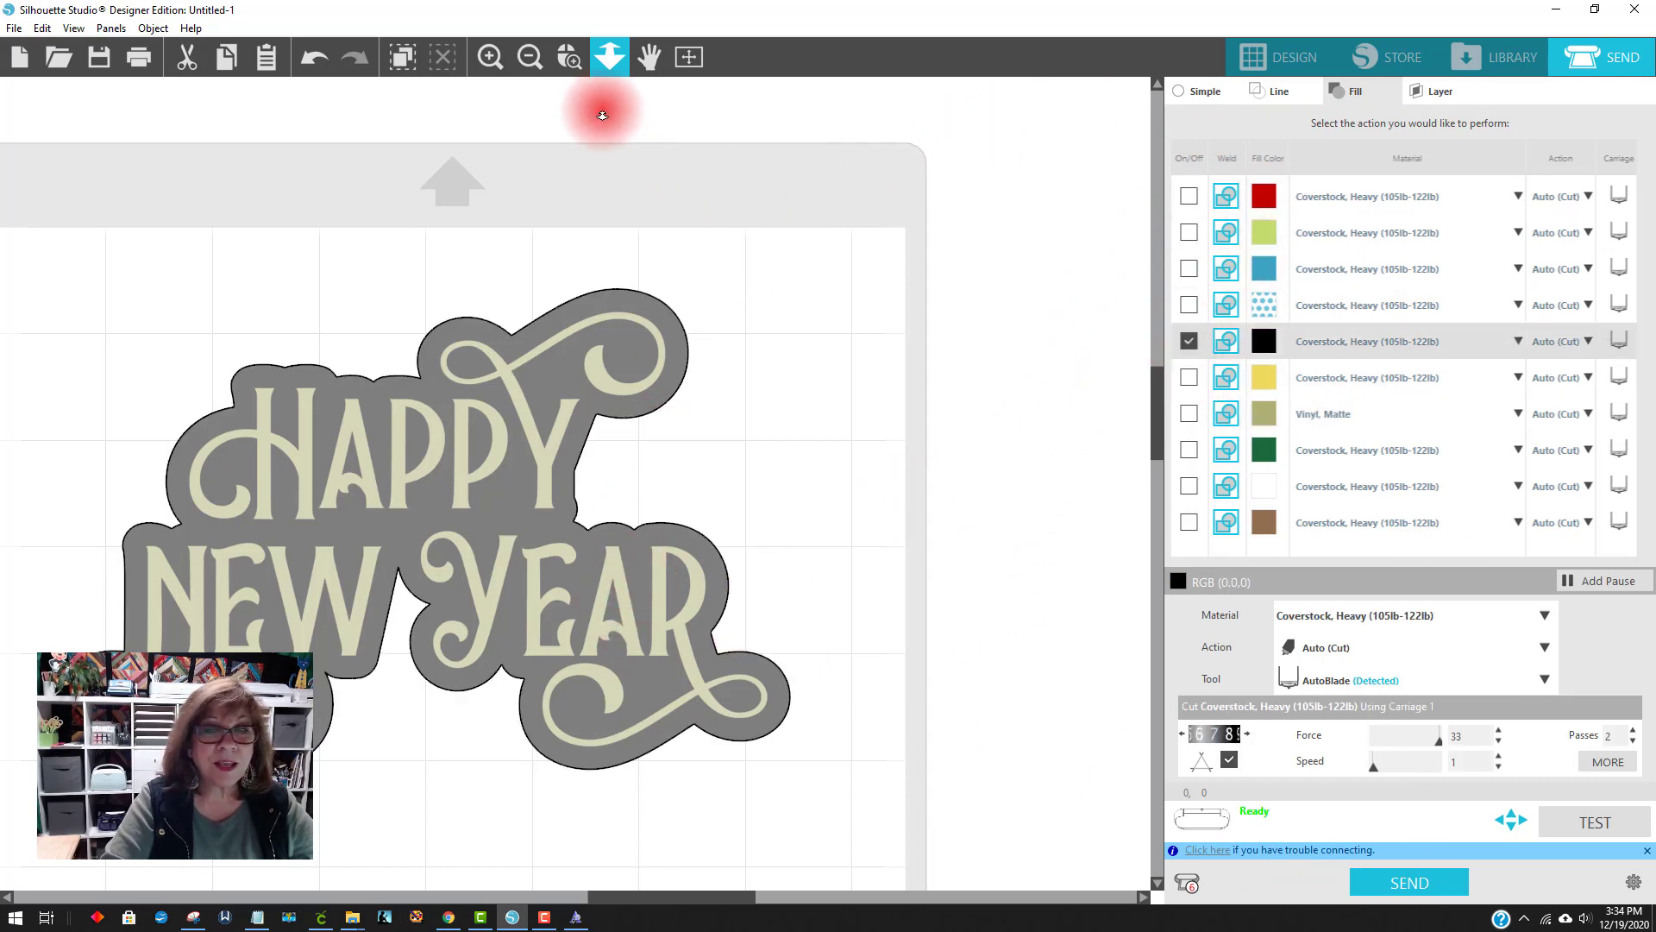
pyautogui.click(530, 57)
pyautogui.click(530, 57)
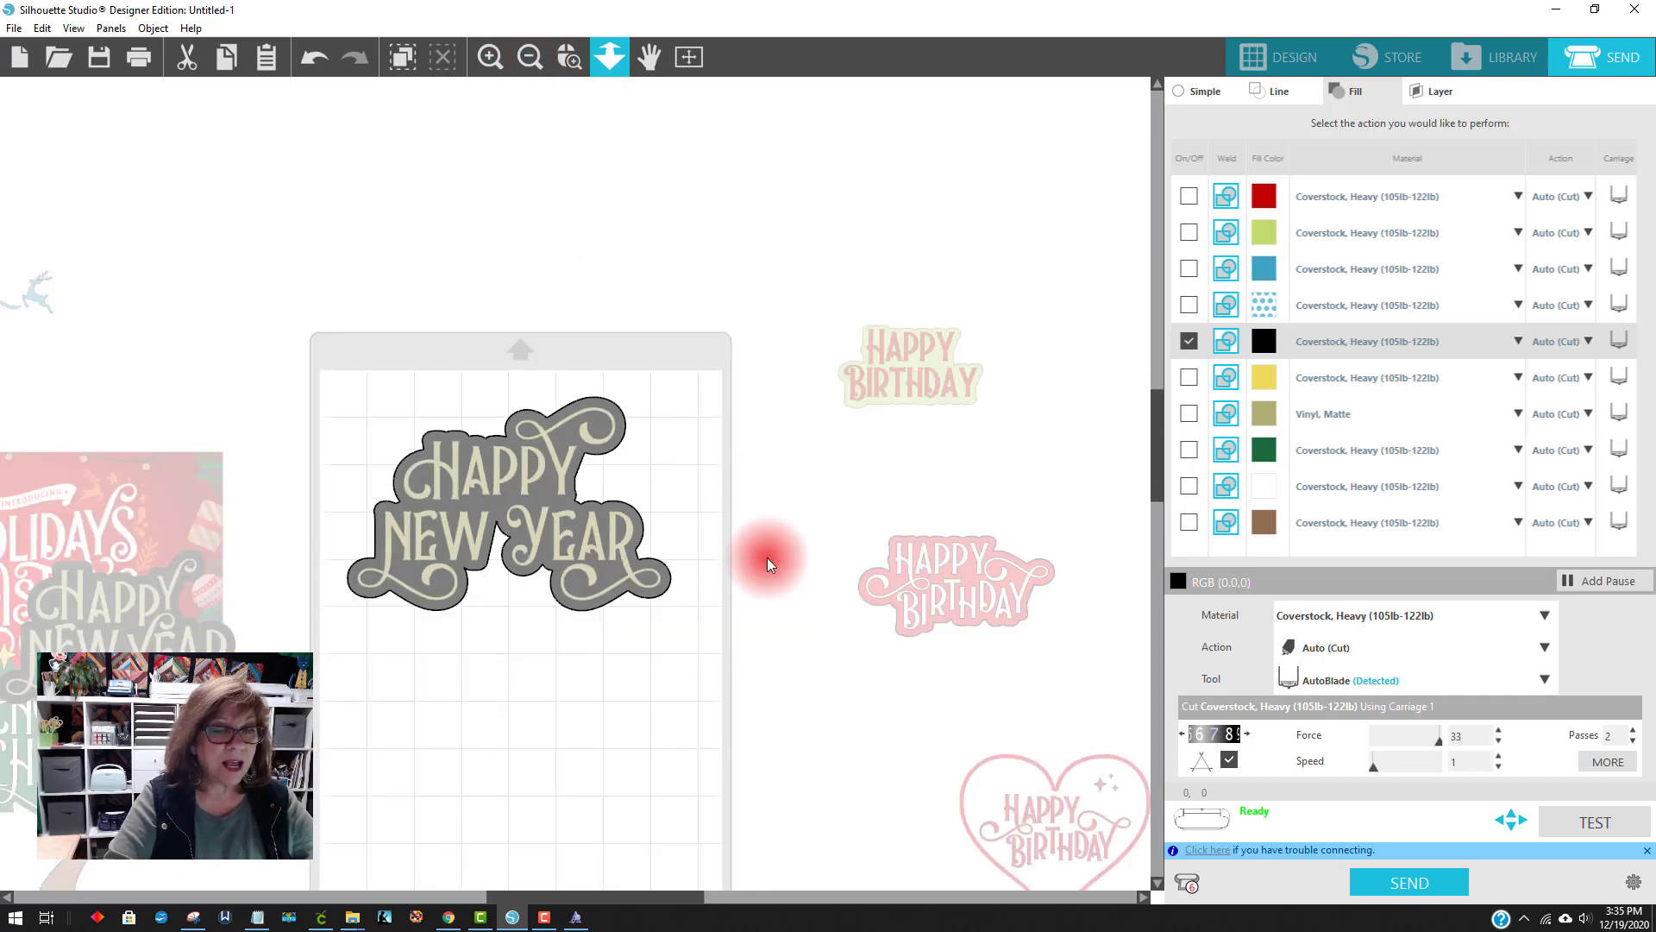
# Ungroup the Happy New Year design and move the lettering off the page, leaving the black backing on it
pyautogui.moveTo(589, 534)
pyautogui.mouseDown()
pyautogui.moveTo(618, 535)
pyautogui.moveTo(605, 535)
pyautogui.mouseUp()
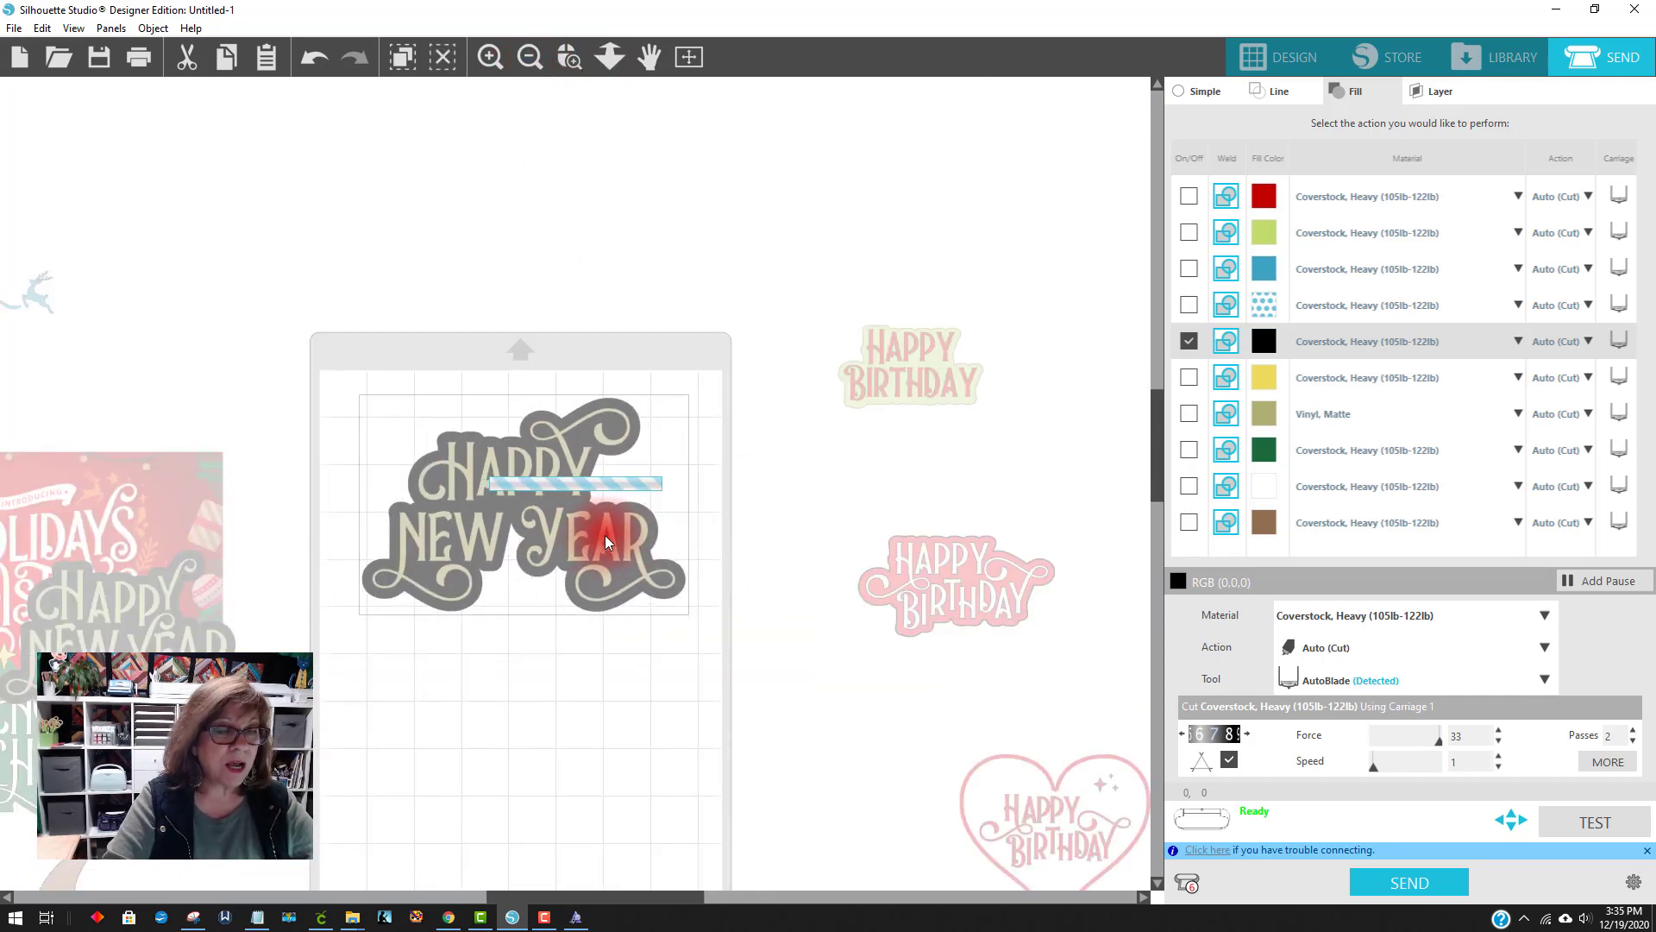
pyautogui.rightClick(604, 535)
pyautogui.click(582, 711)
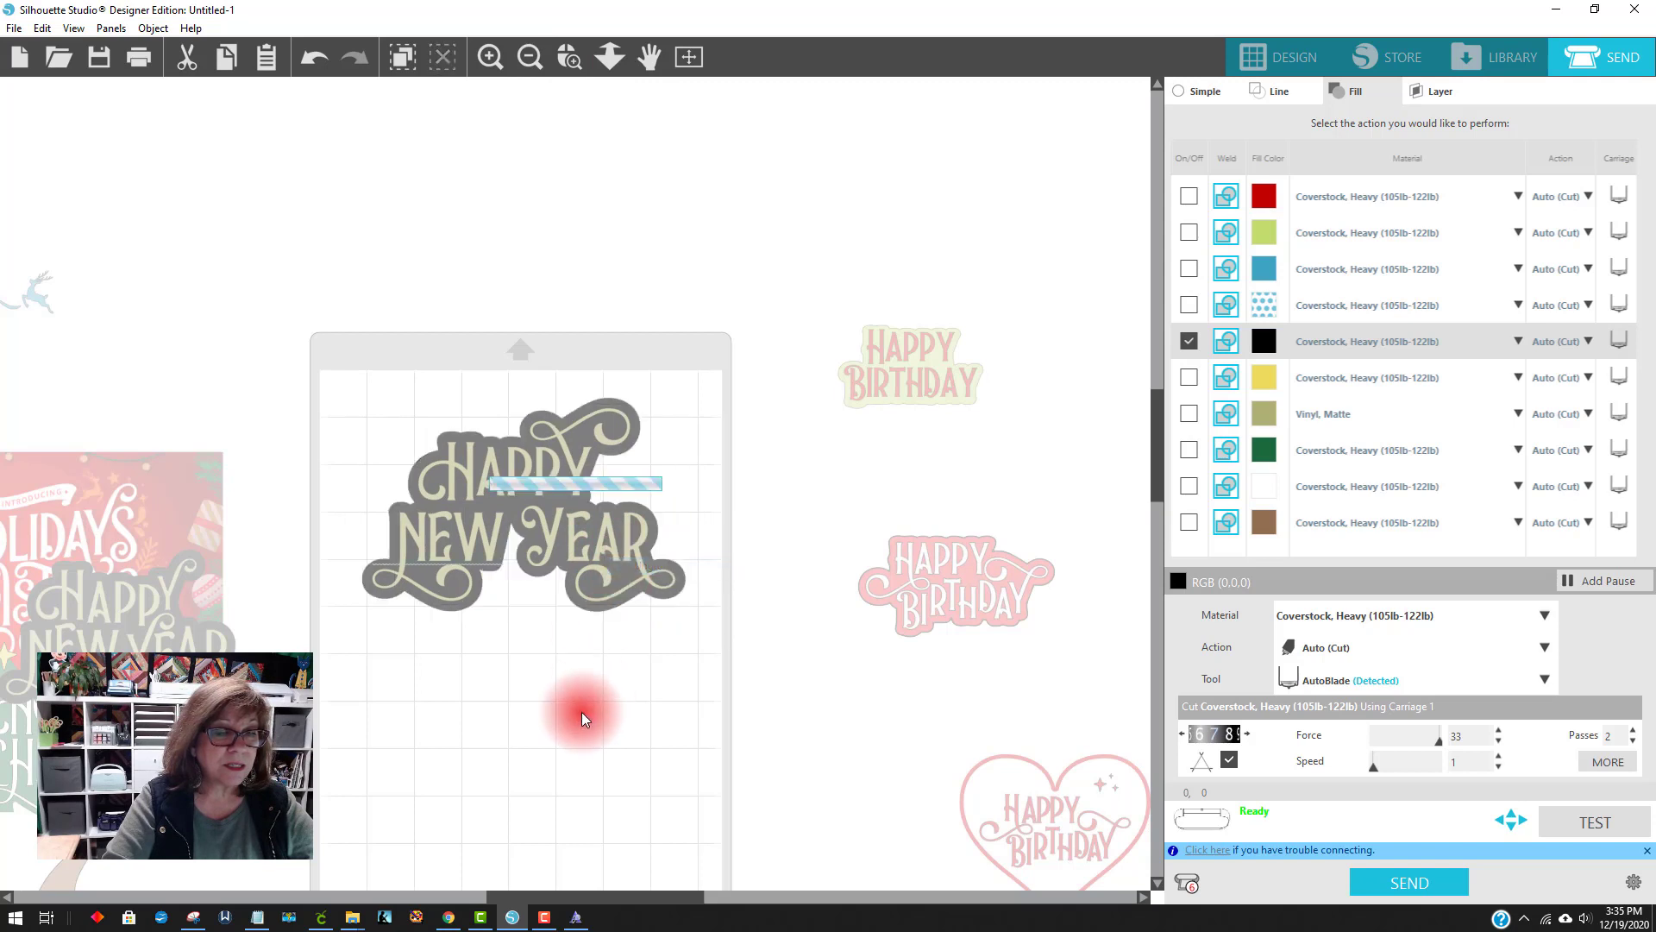
pyautogui.moveTo(569, 535); pyautogui.dragTo(220, 247)
# Swap the black backing for the olive lettering on the page, and switch cutting from the black fill color to olive
pyautogui.click(499, 509)
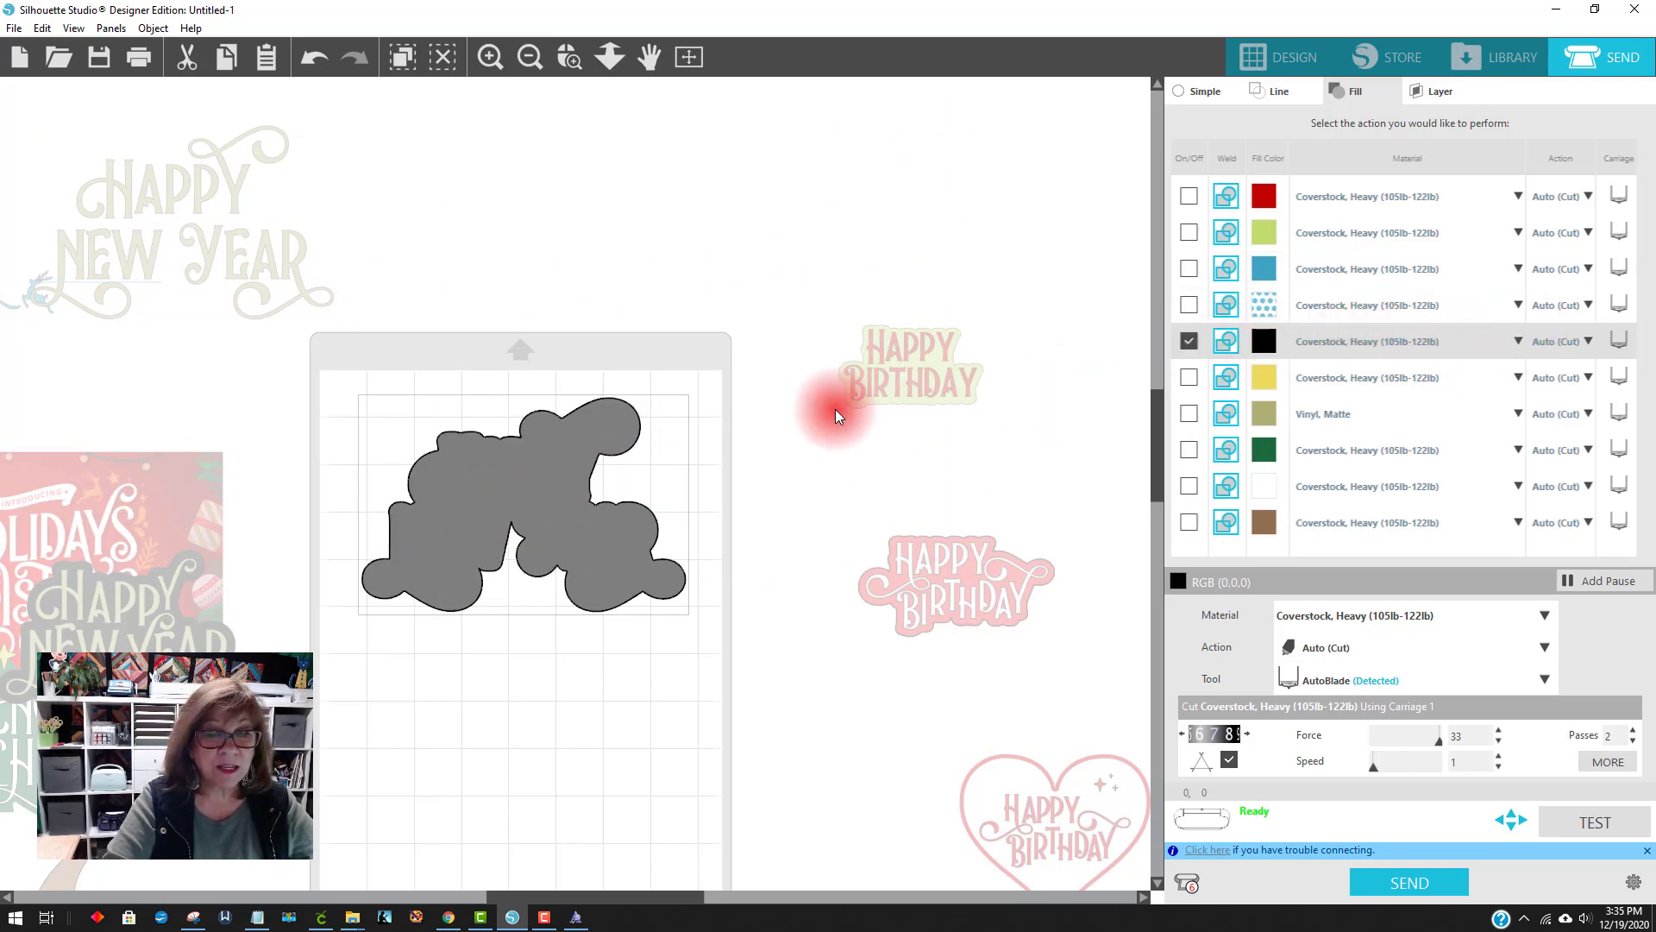
pyautogui.moveTo(573, 521); pyautogui.dragTo(1006, 386)
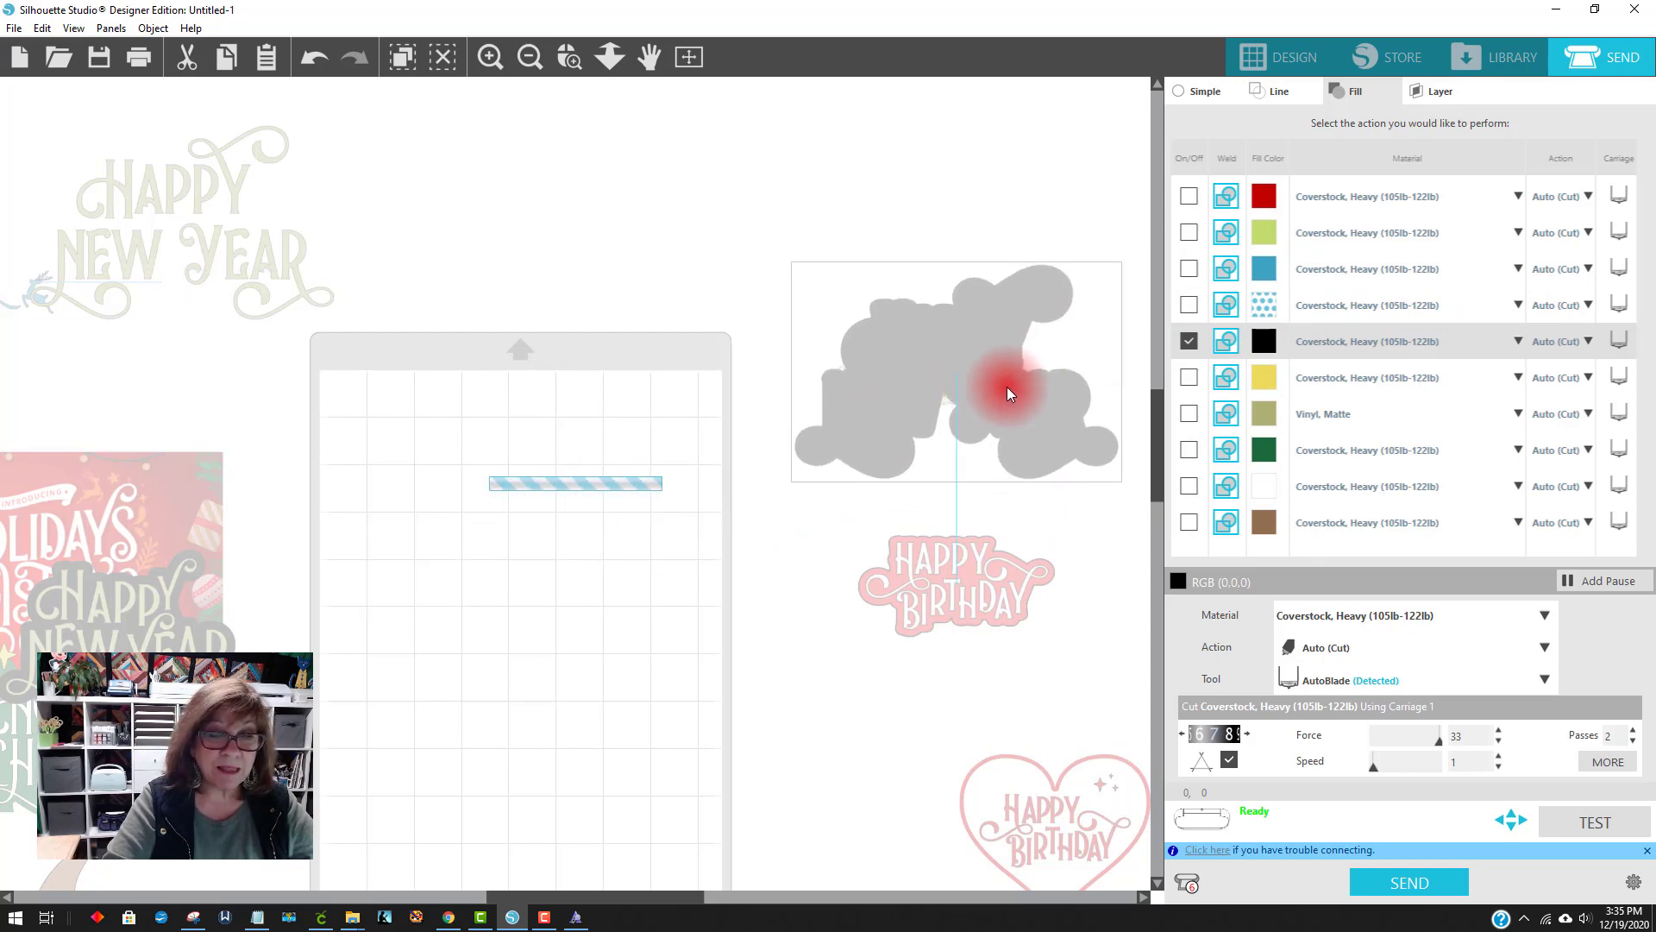
pyautogui.moveTo(221, 256); pyautogui.dragTo(523, 517)
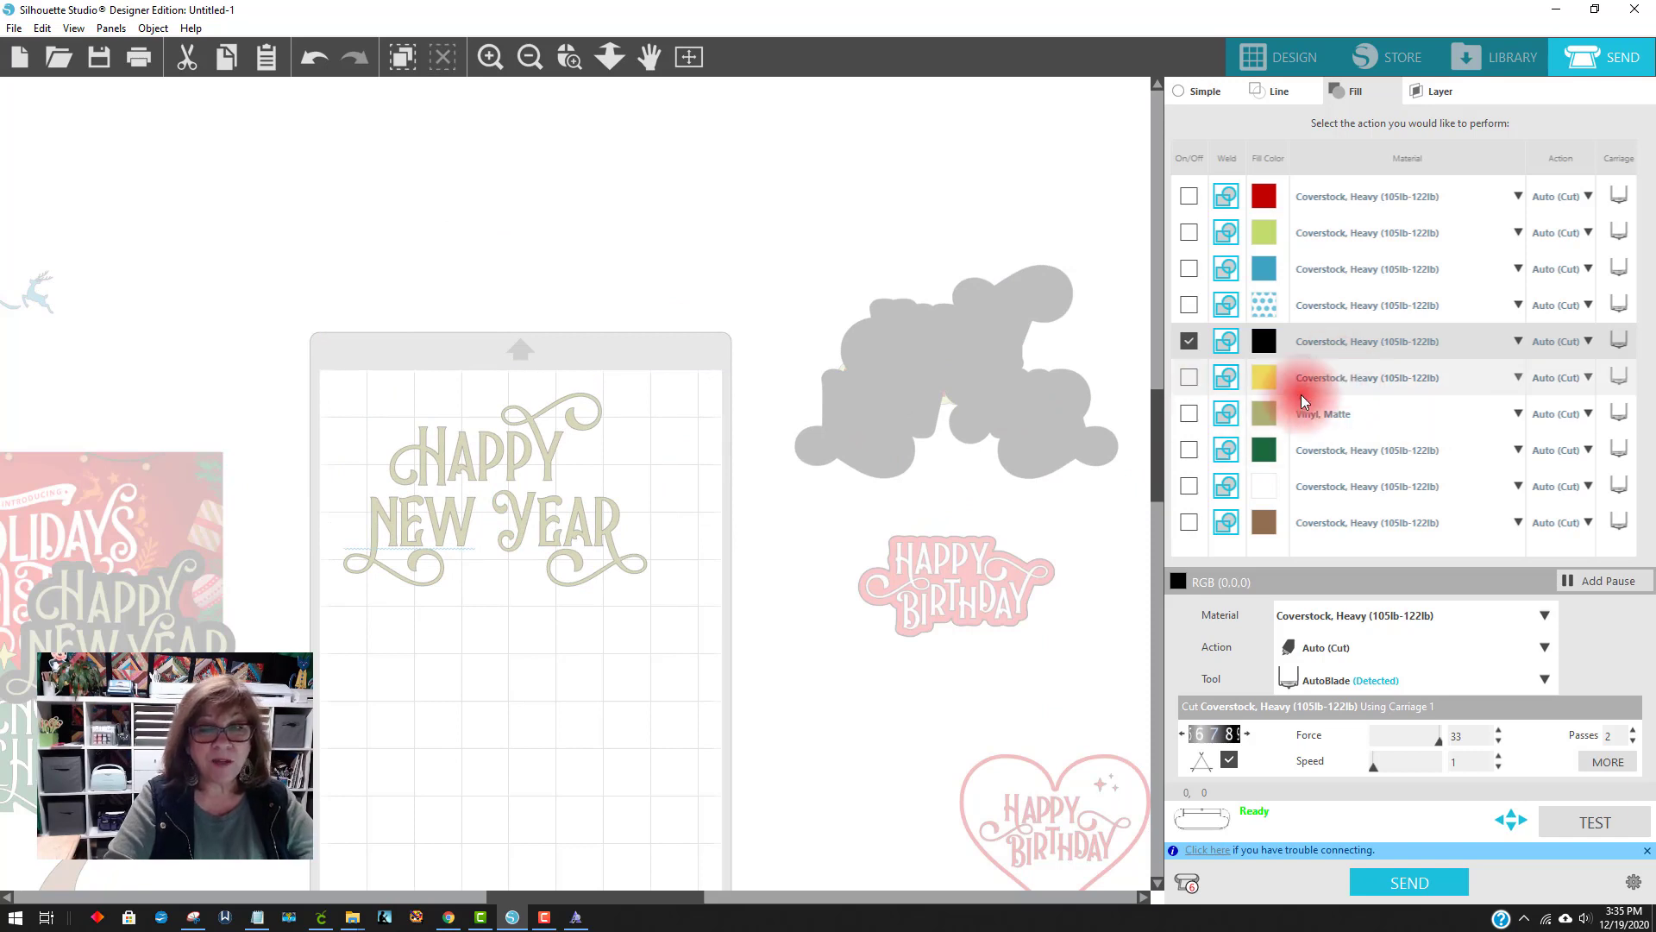
pyautogui.click(1189, 415)
pyautogui.click(1188, 339)
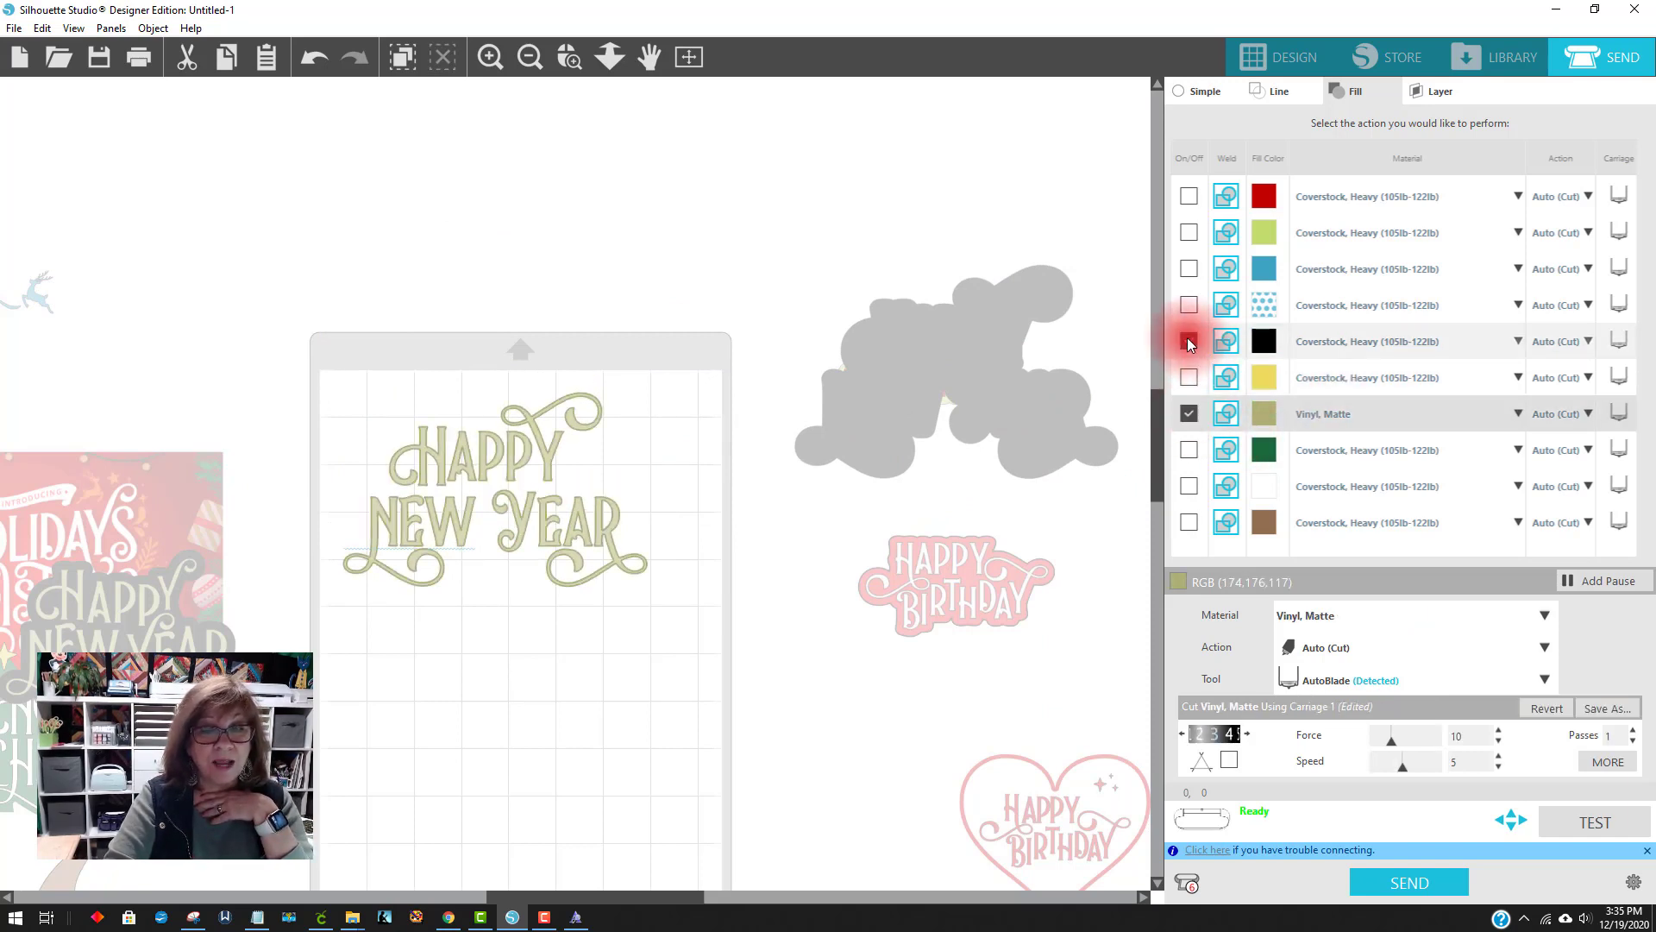
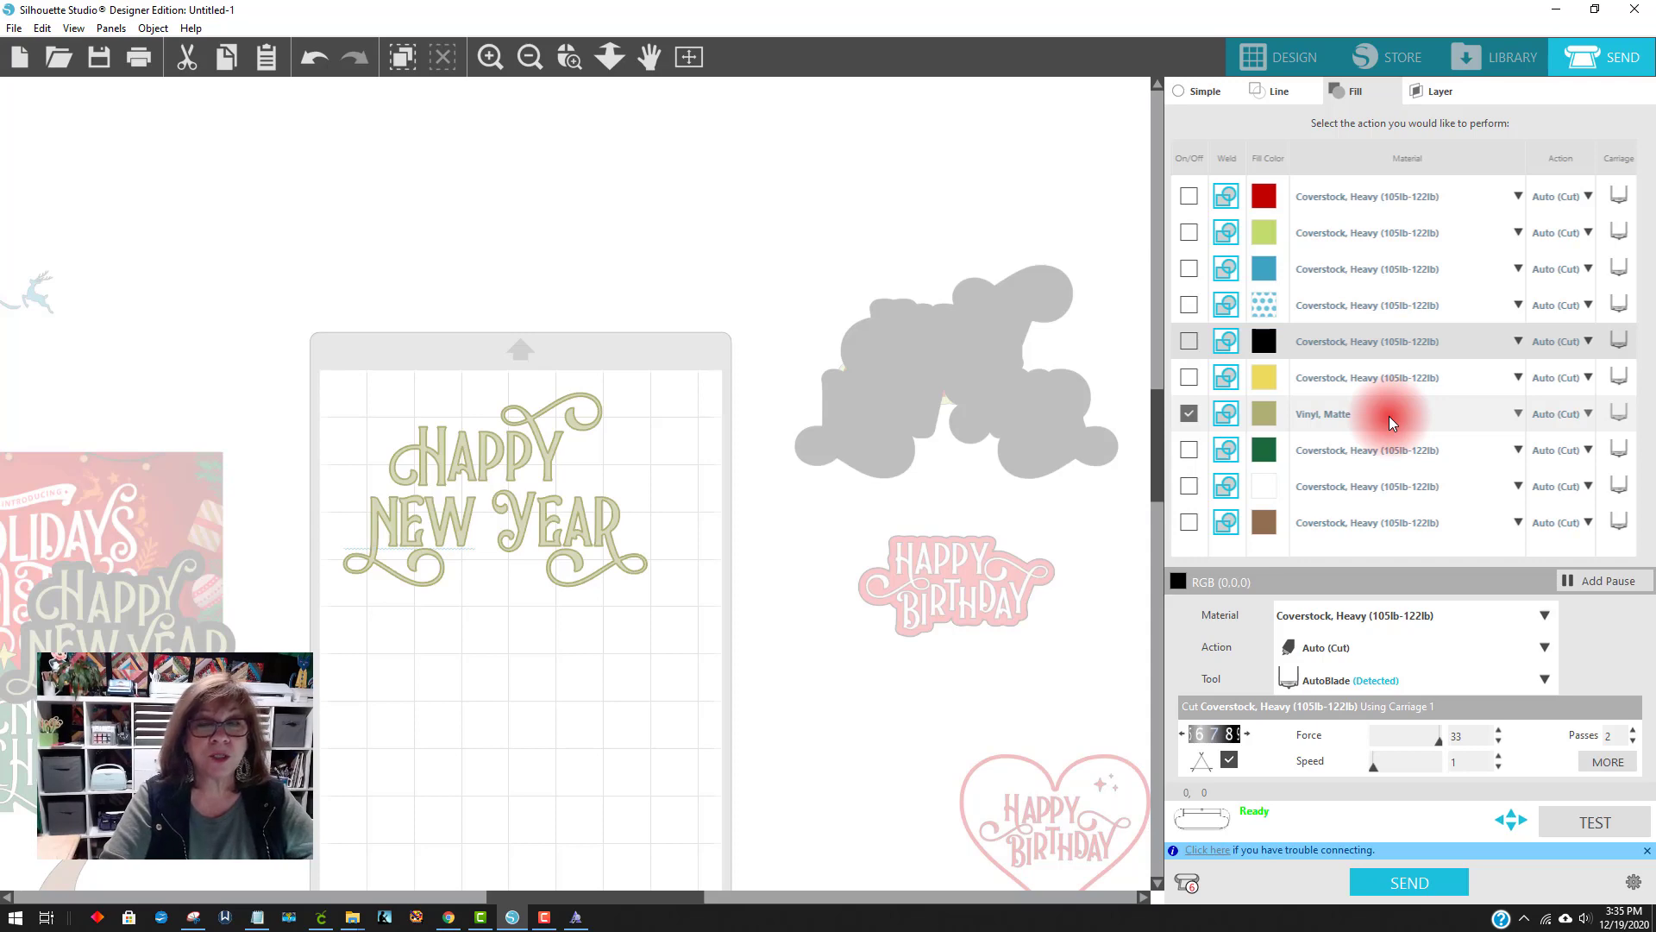
# Return to the design workspace and move the black backing back so it lines up behind the lettering
pyautogui.moveTo(943, 370); pyautogui.dragTo(552, 480)
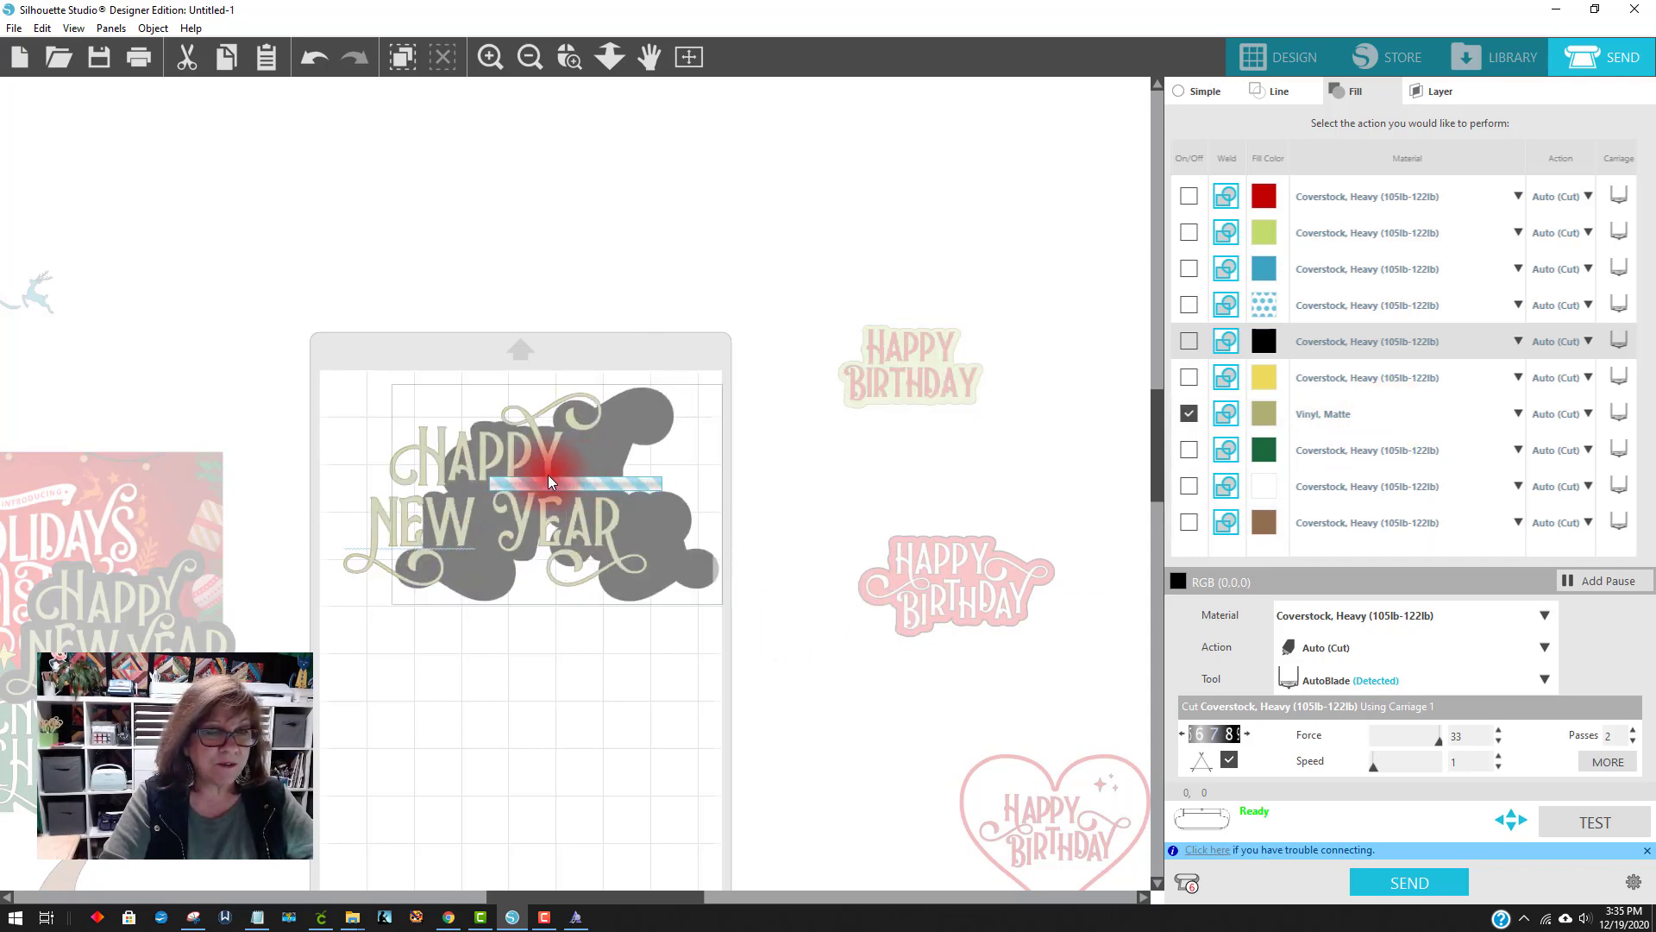
pyautogui.click(1235, 65)
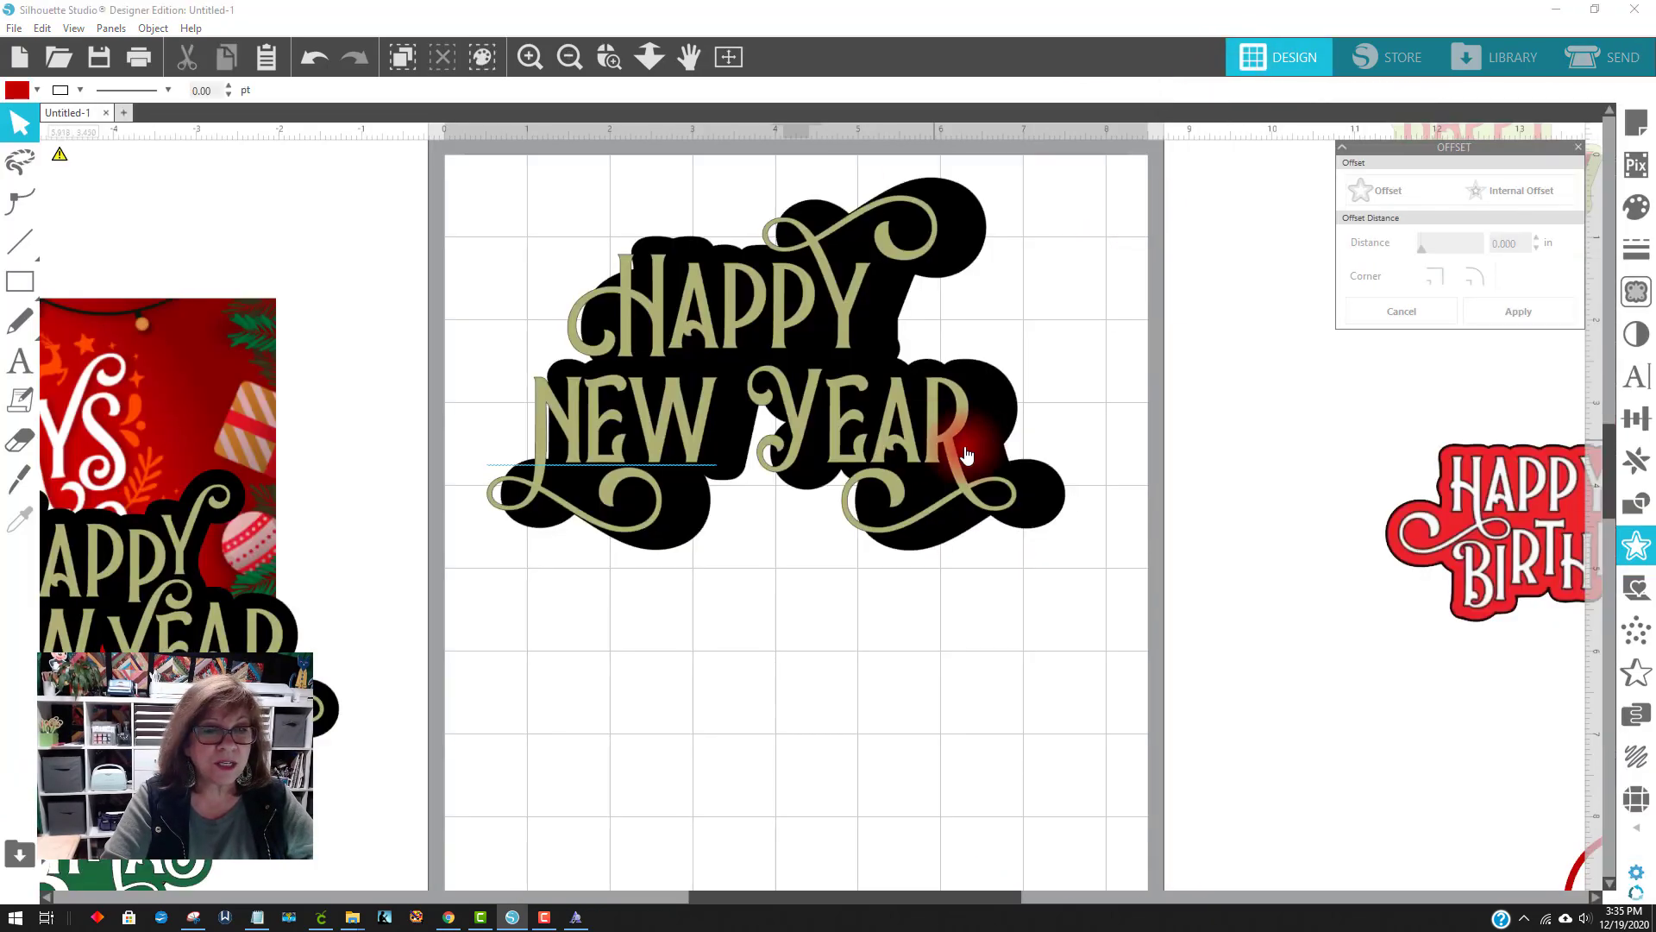
pyautogui.moveTo(992, 431); pyautogui.dragTo(961, 424)
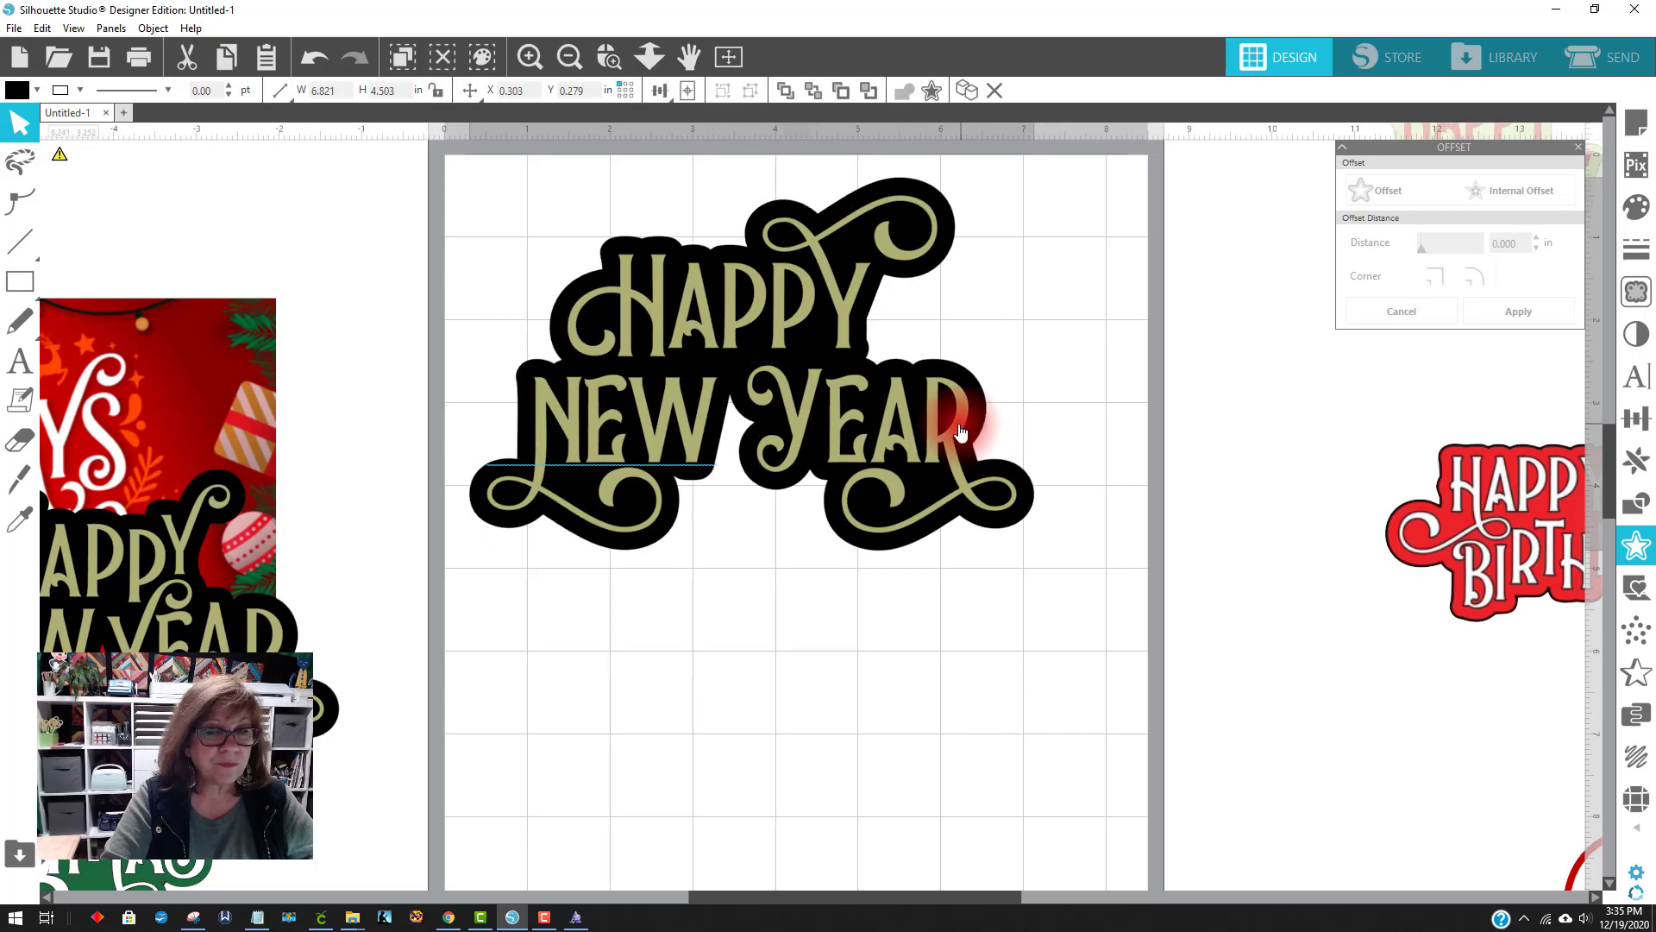
# Try to group the lettering with its black backing
pyautogui.moveTo(519, 199); pyautogui.dragTo(1003, 511)
pyautogui.click(716, 93)
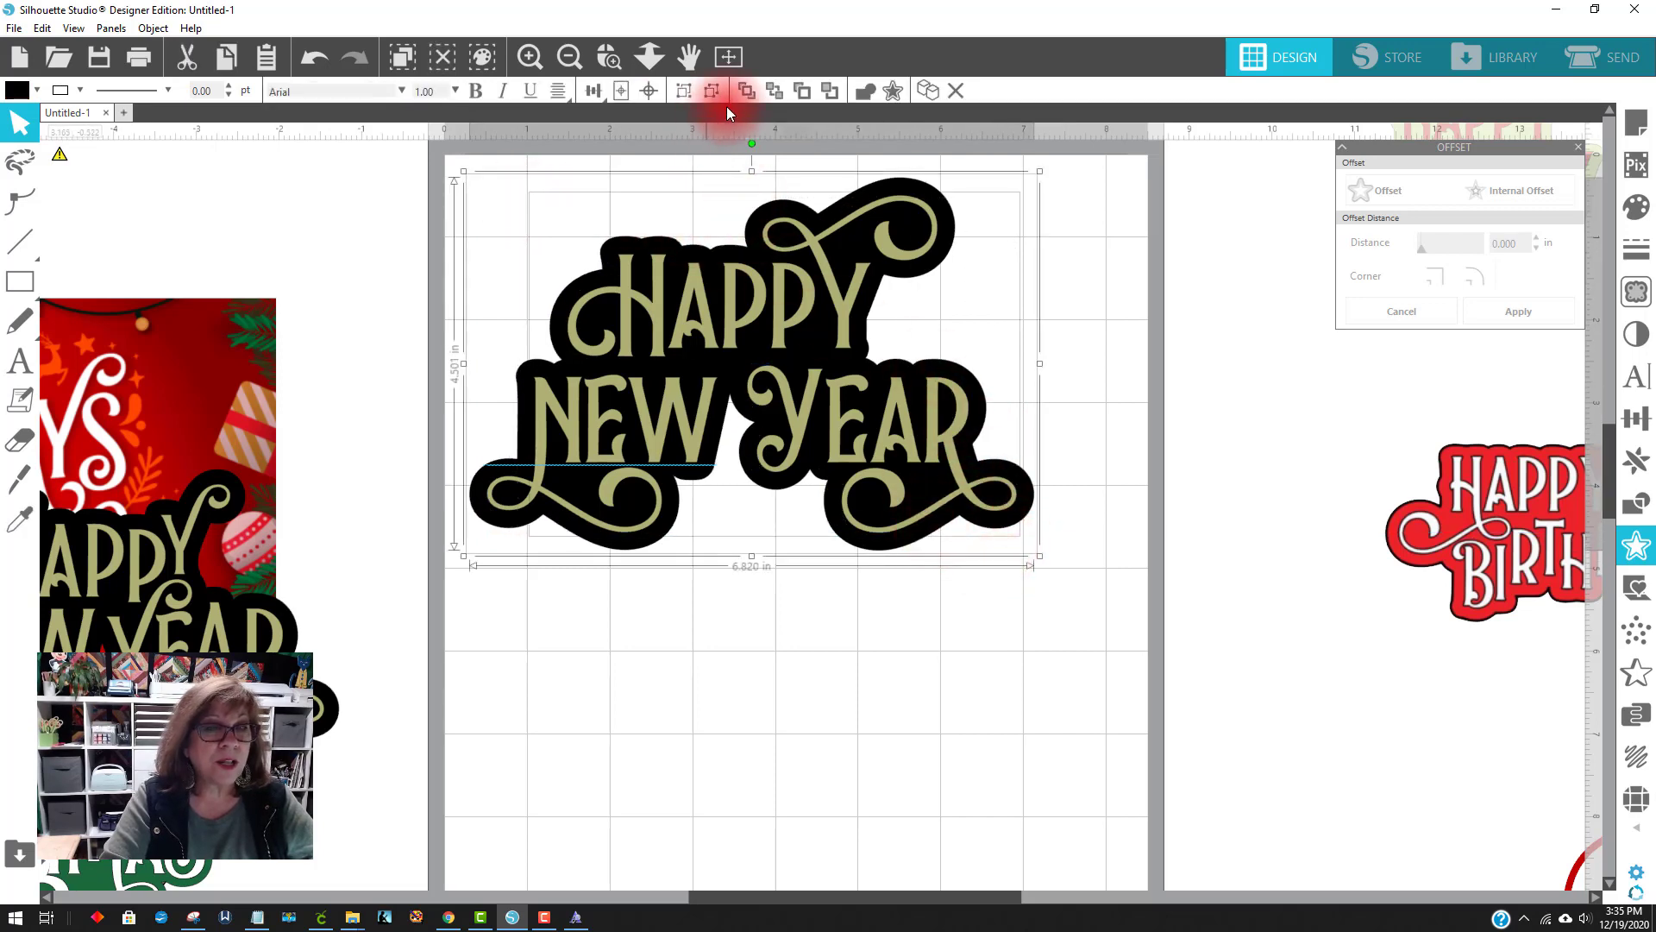
pyautogui.click(751, 649)
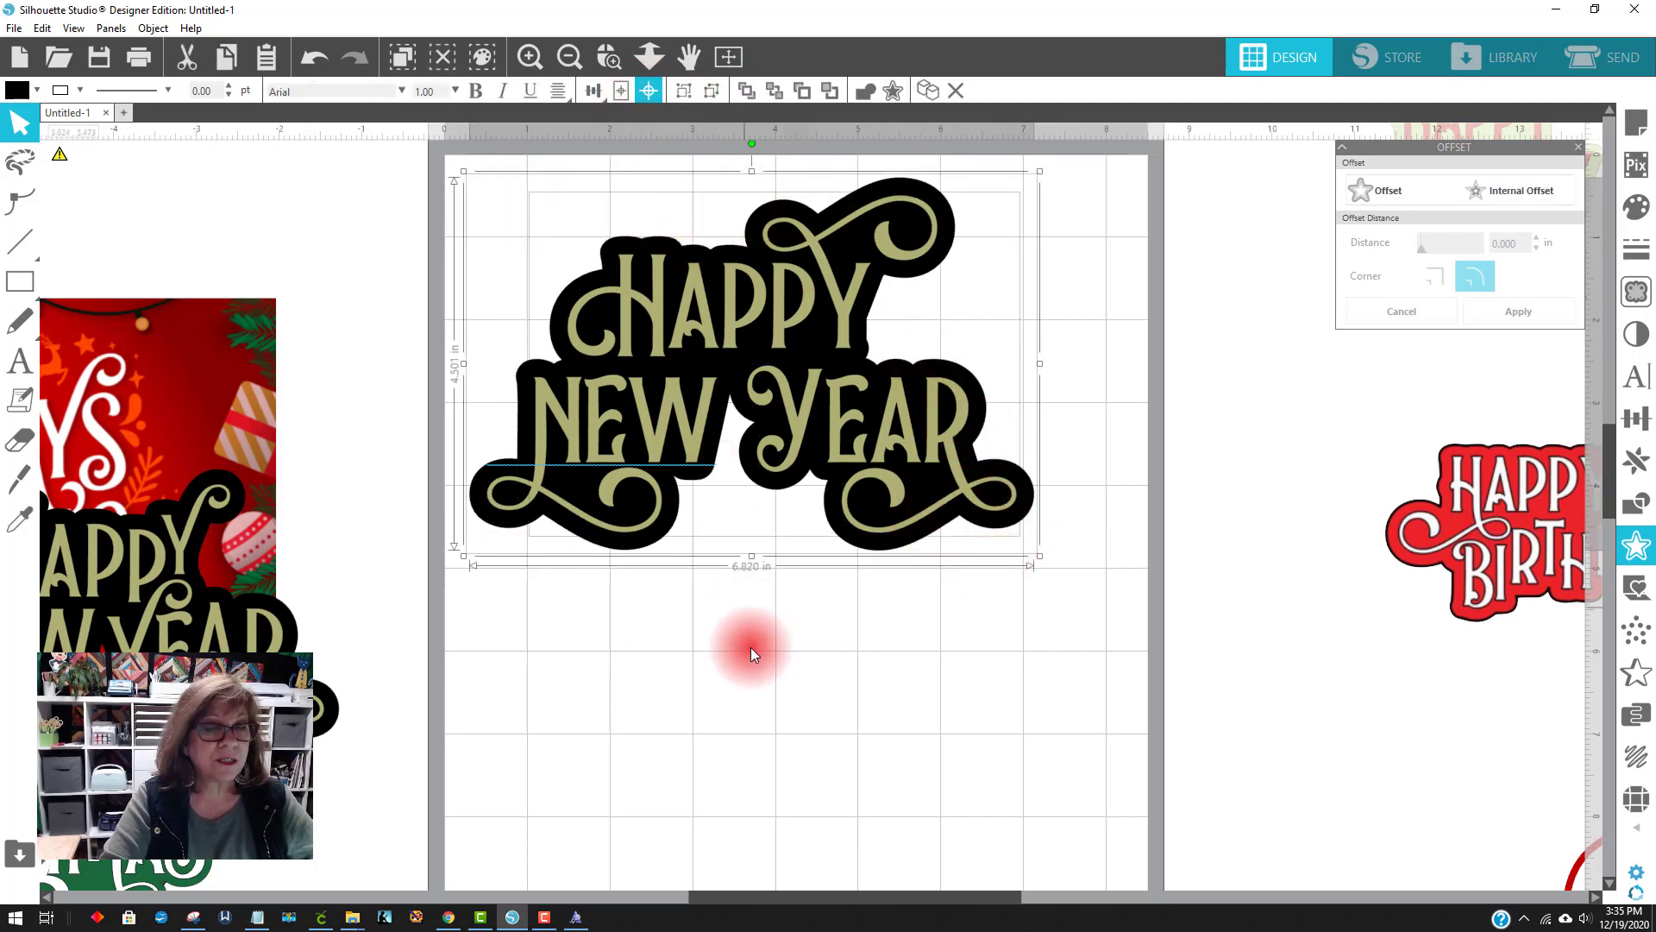
pyautogui.click(697, 407)
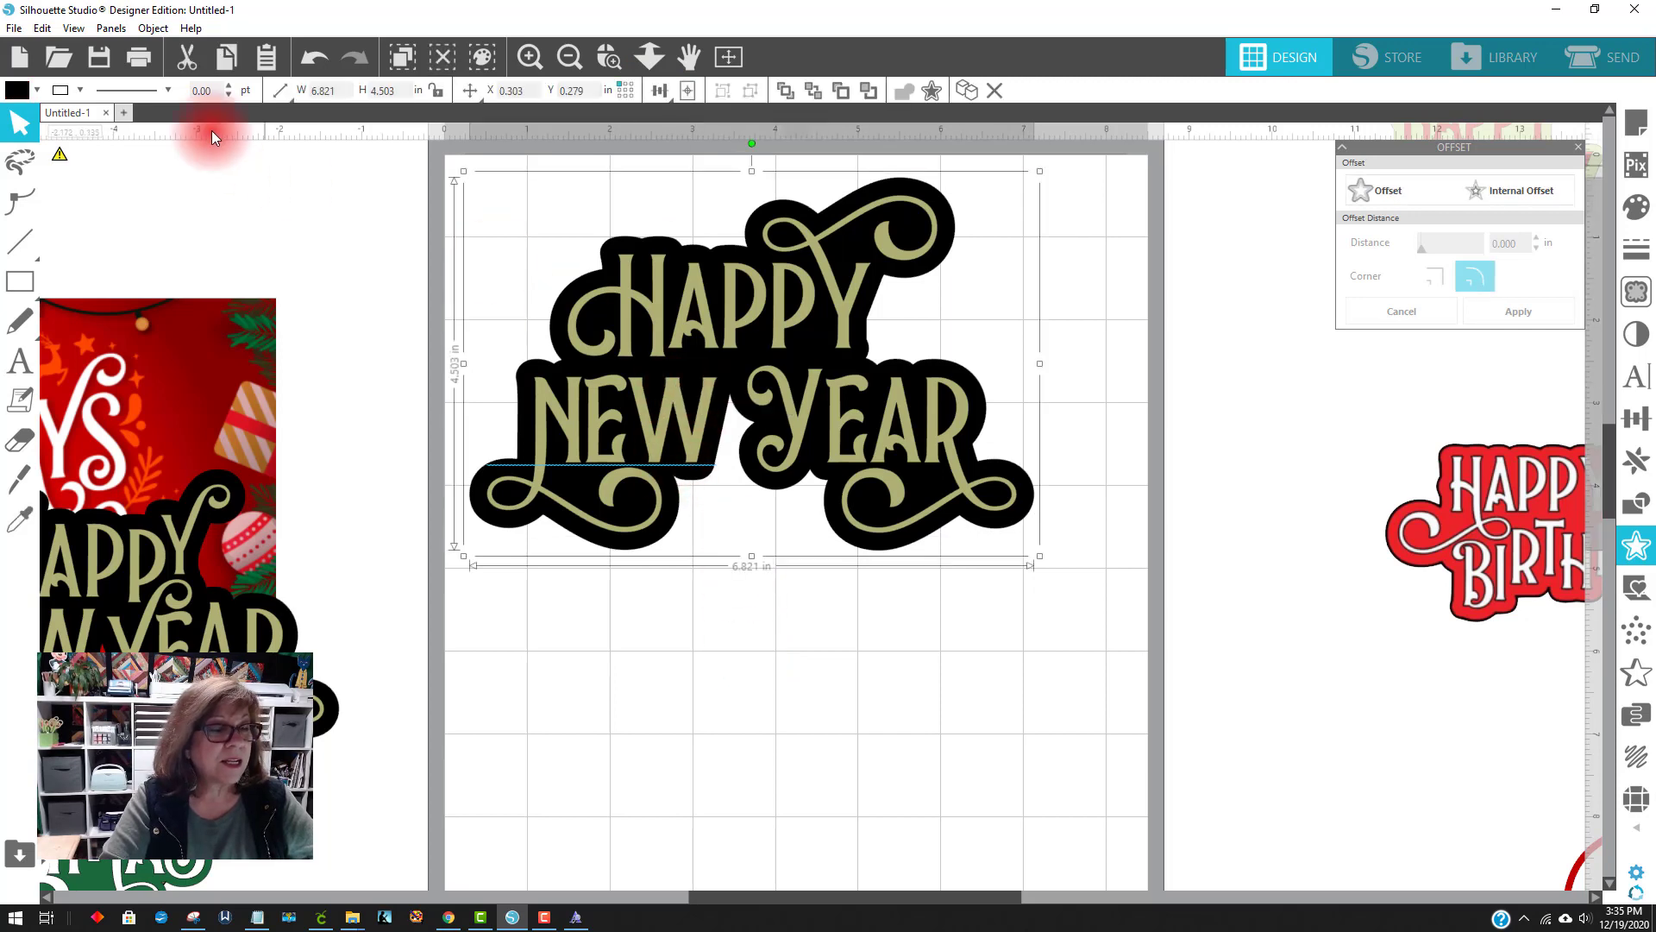
# Switch the program to the Business Edition view and clear the selection on the page
pyautogui.click(198, 26)
pyautogui.moveTo(240, 187)
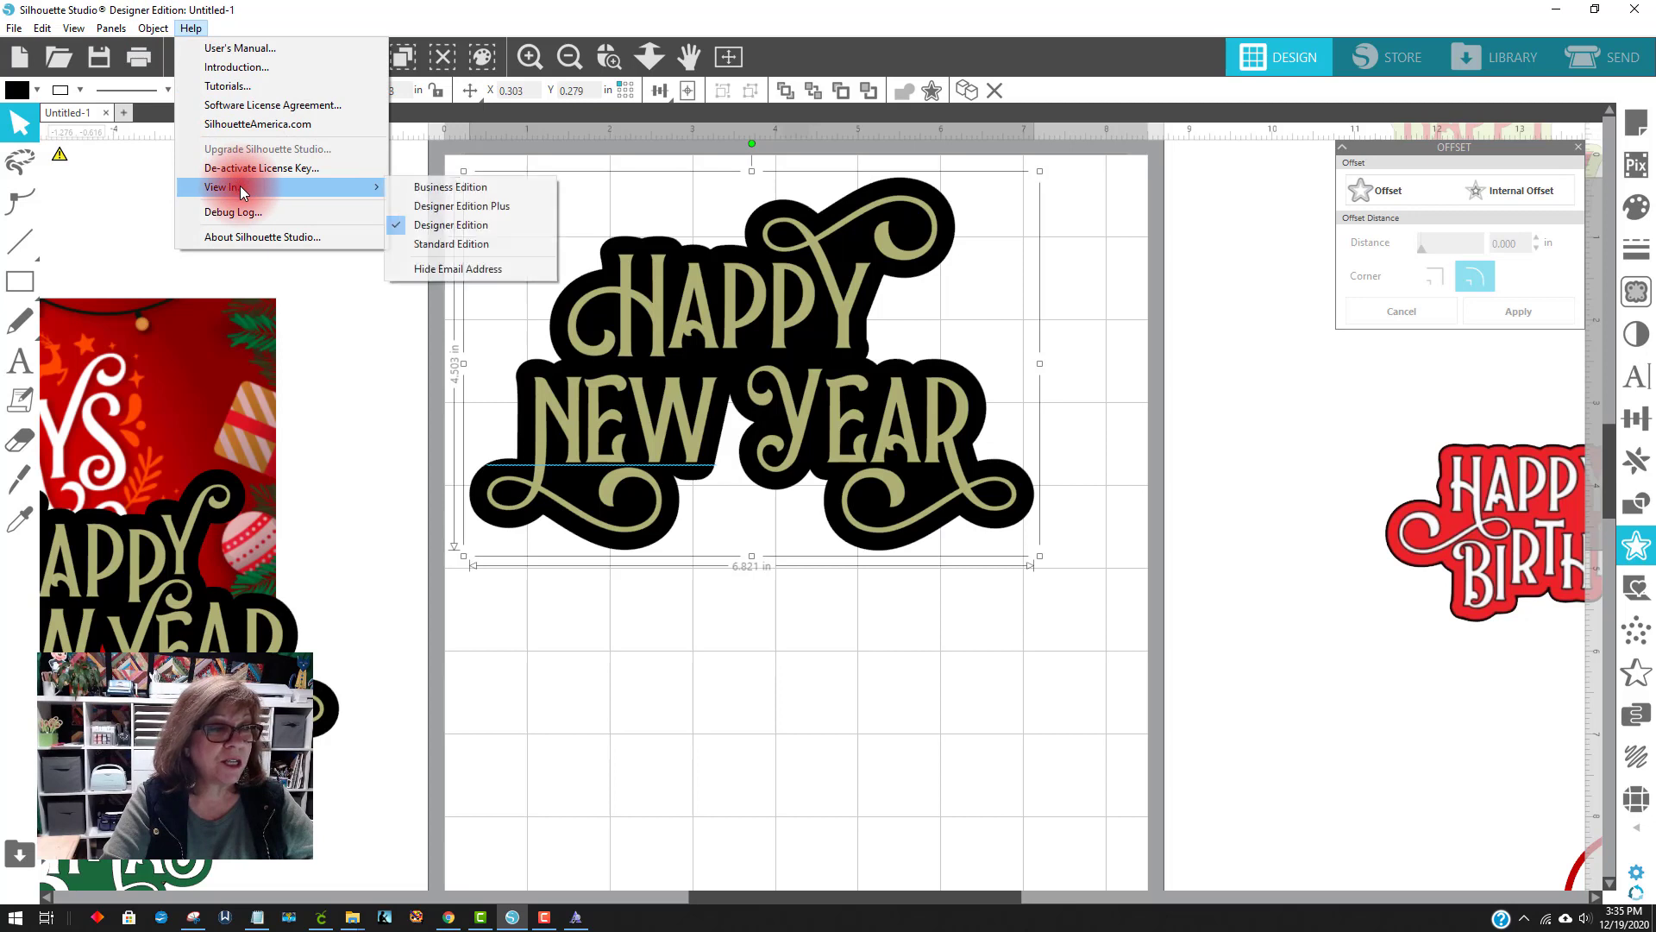
pyautogui.click(456, 188)
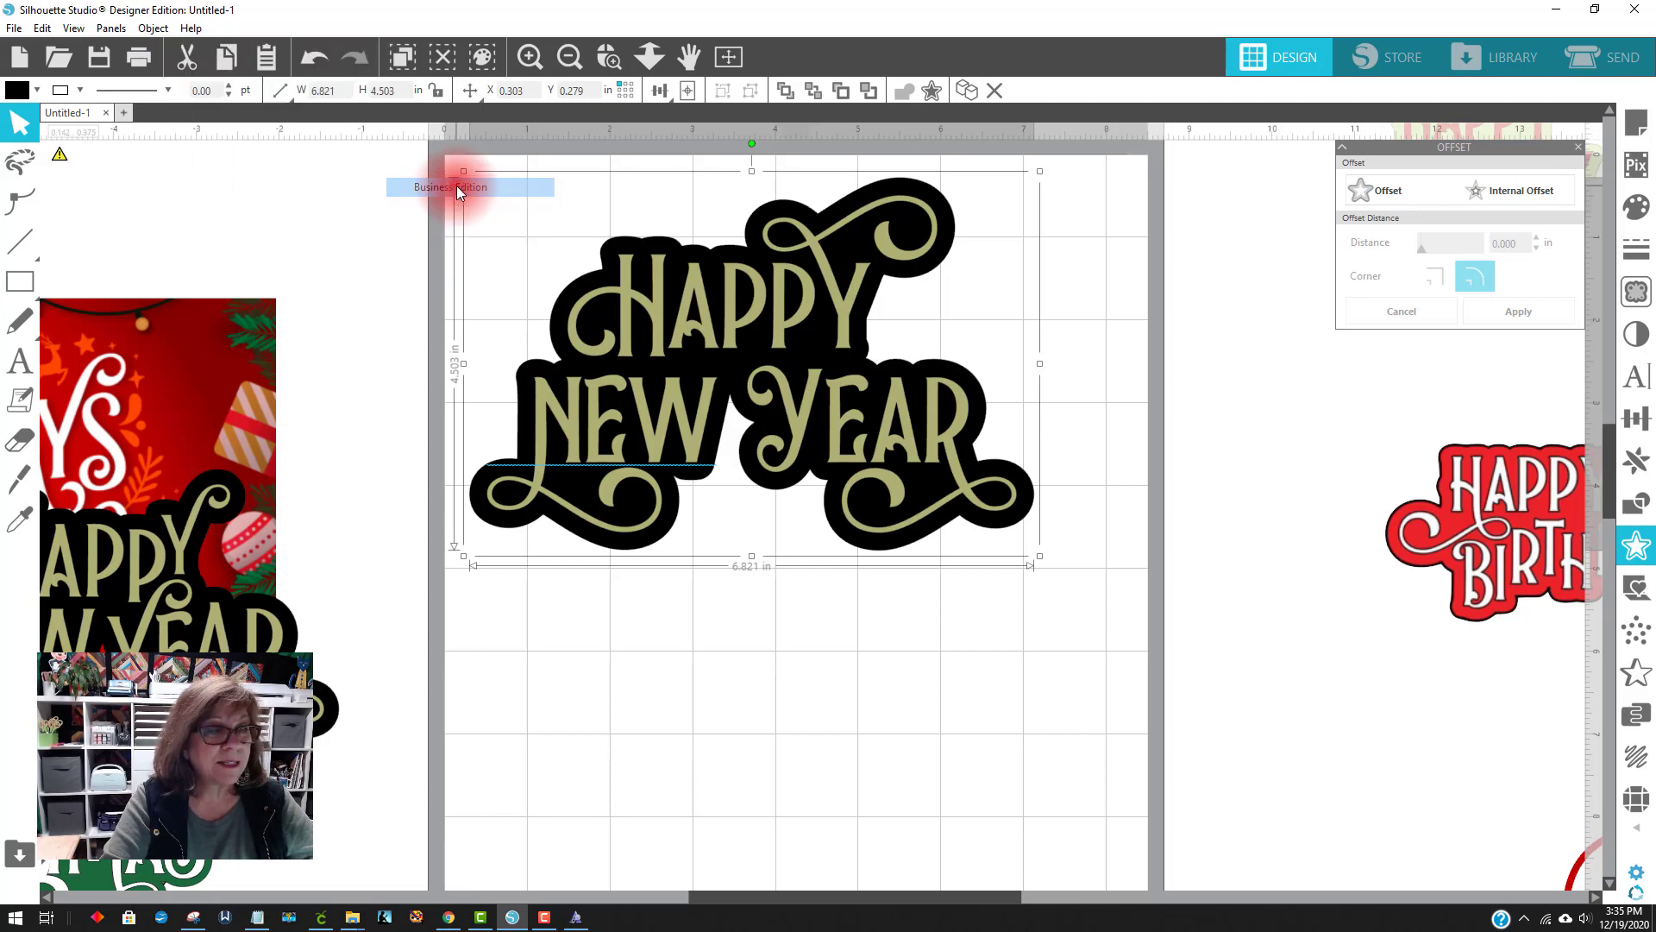
pyautogui.click(774, 645)
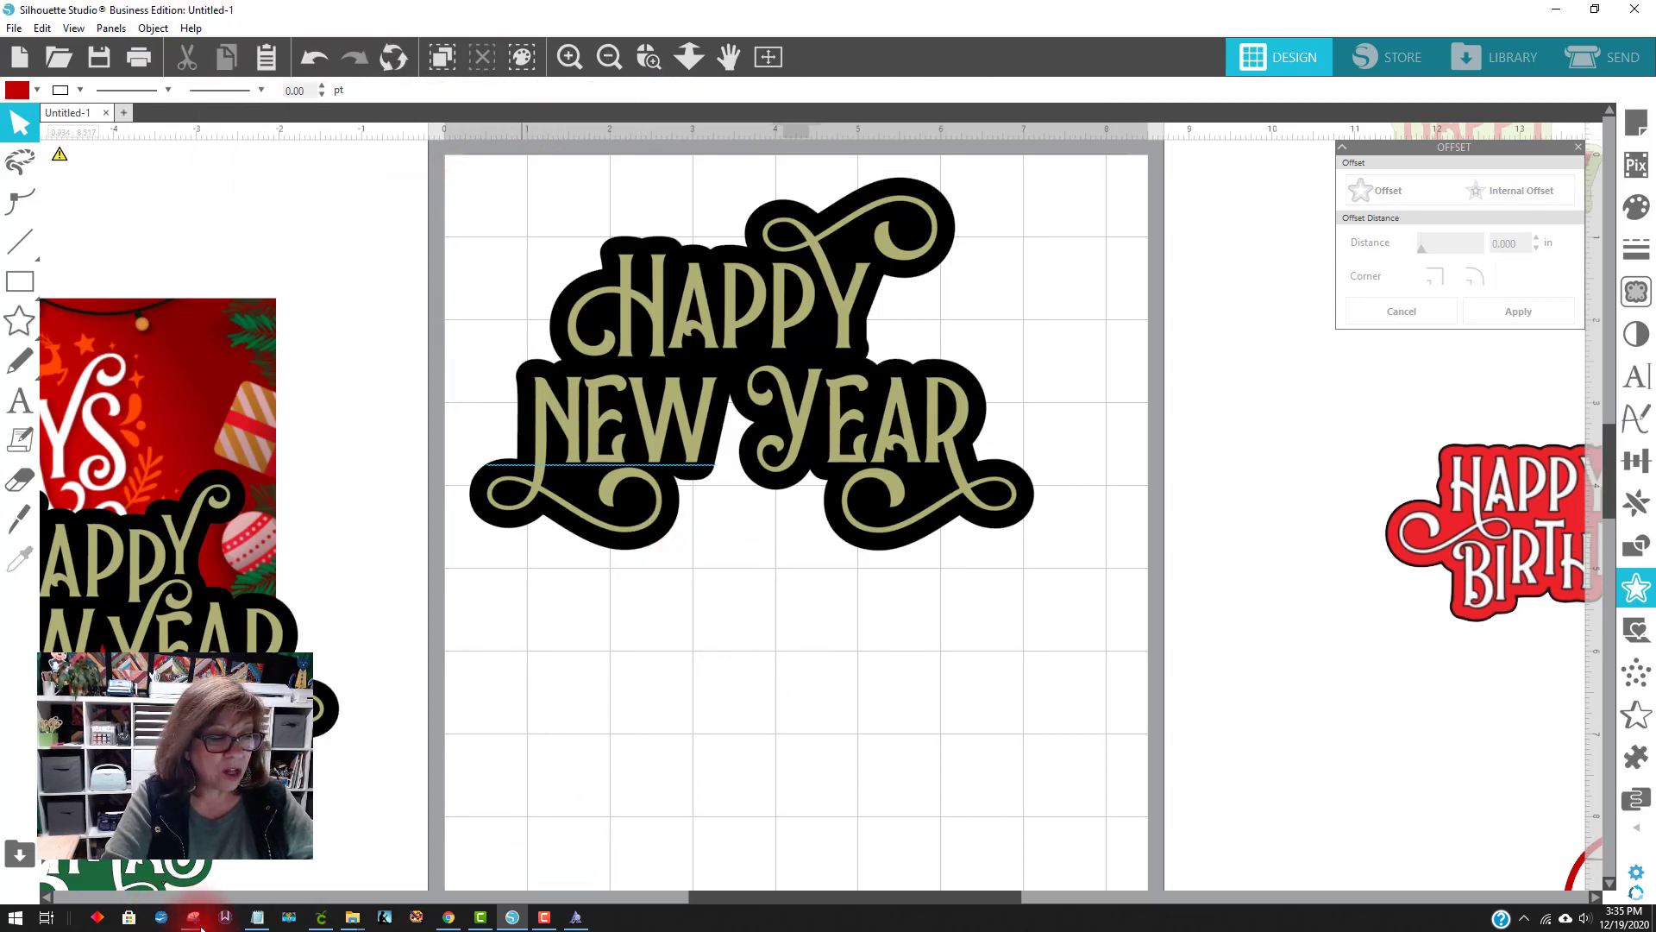
pyautogui.moveTo(198, 925)
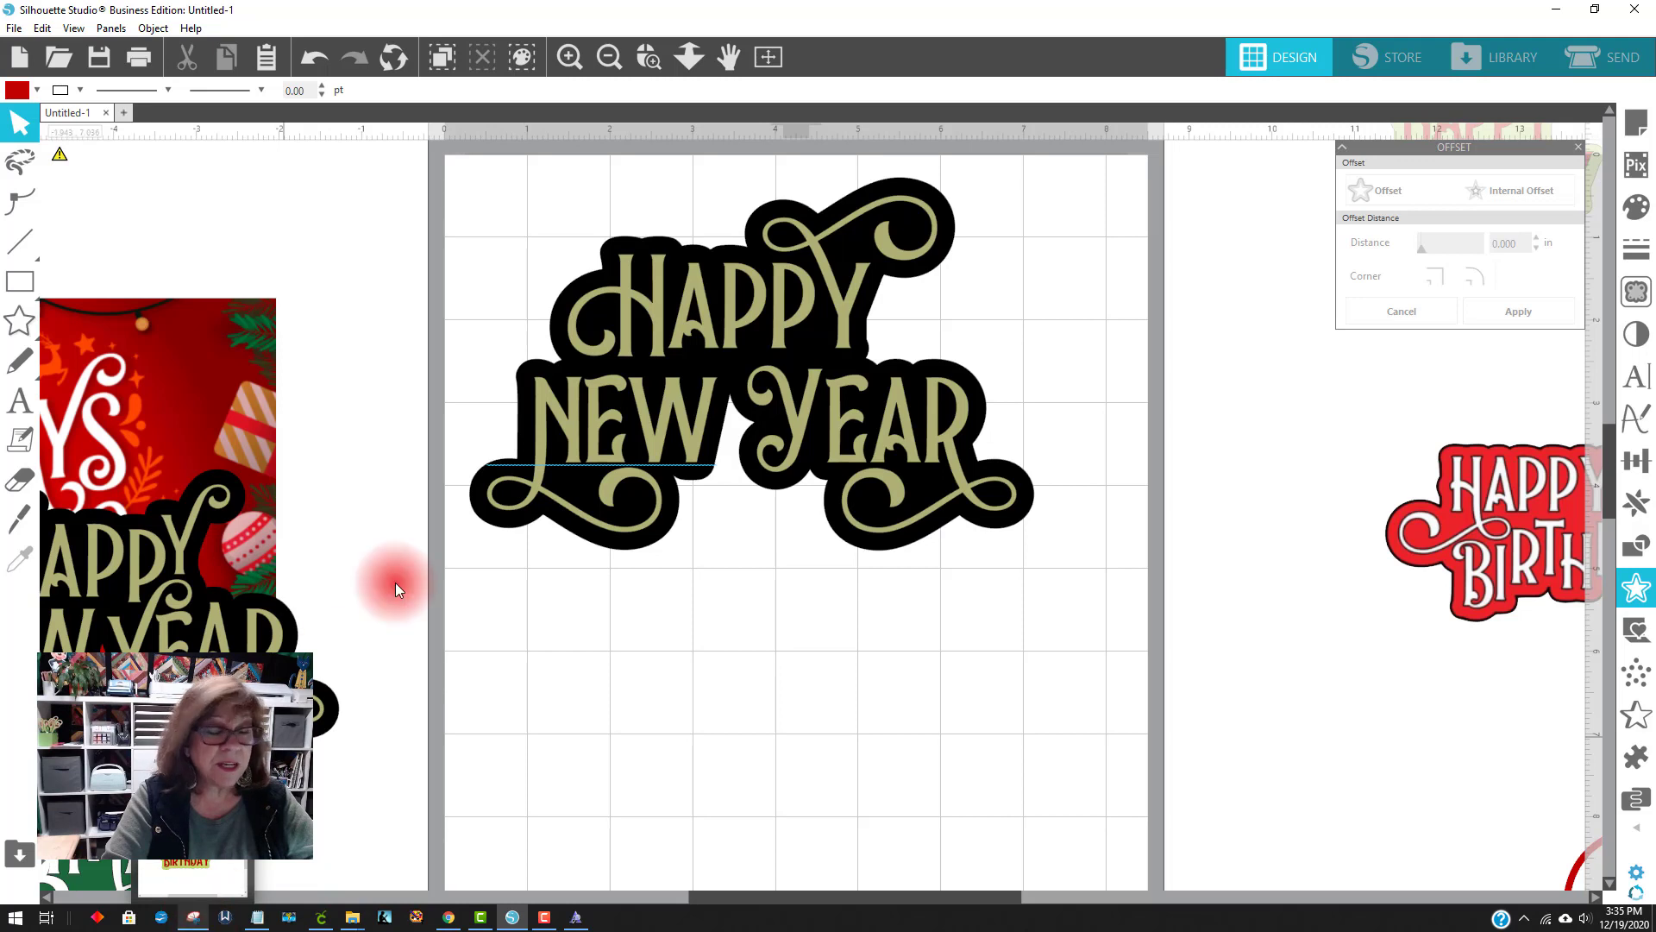
# Select the Happy New Year lettering together with its black backing and group them
pyautogui.click(685, 316)
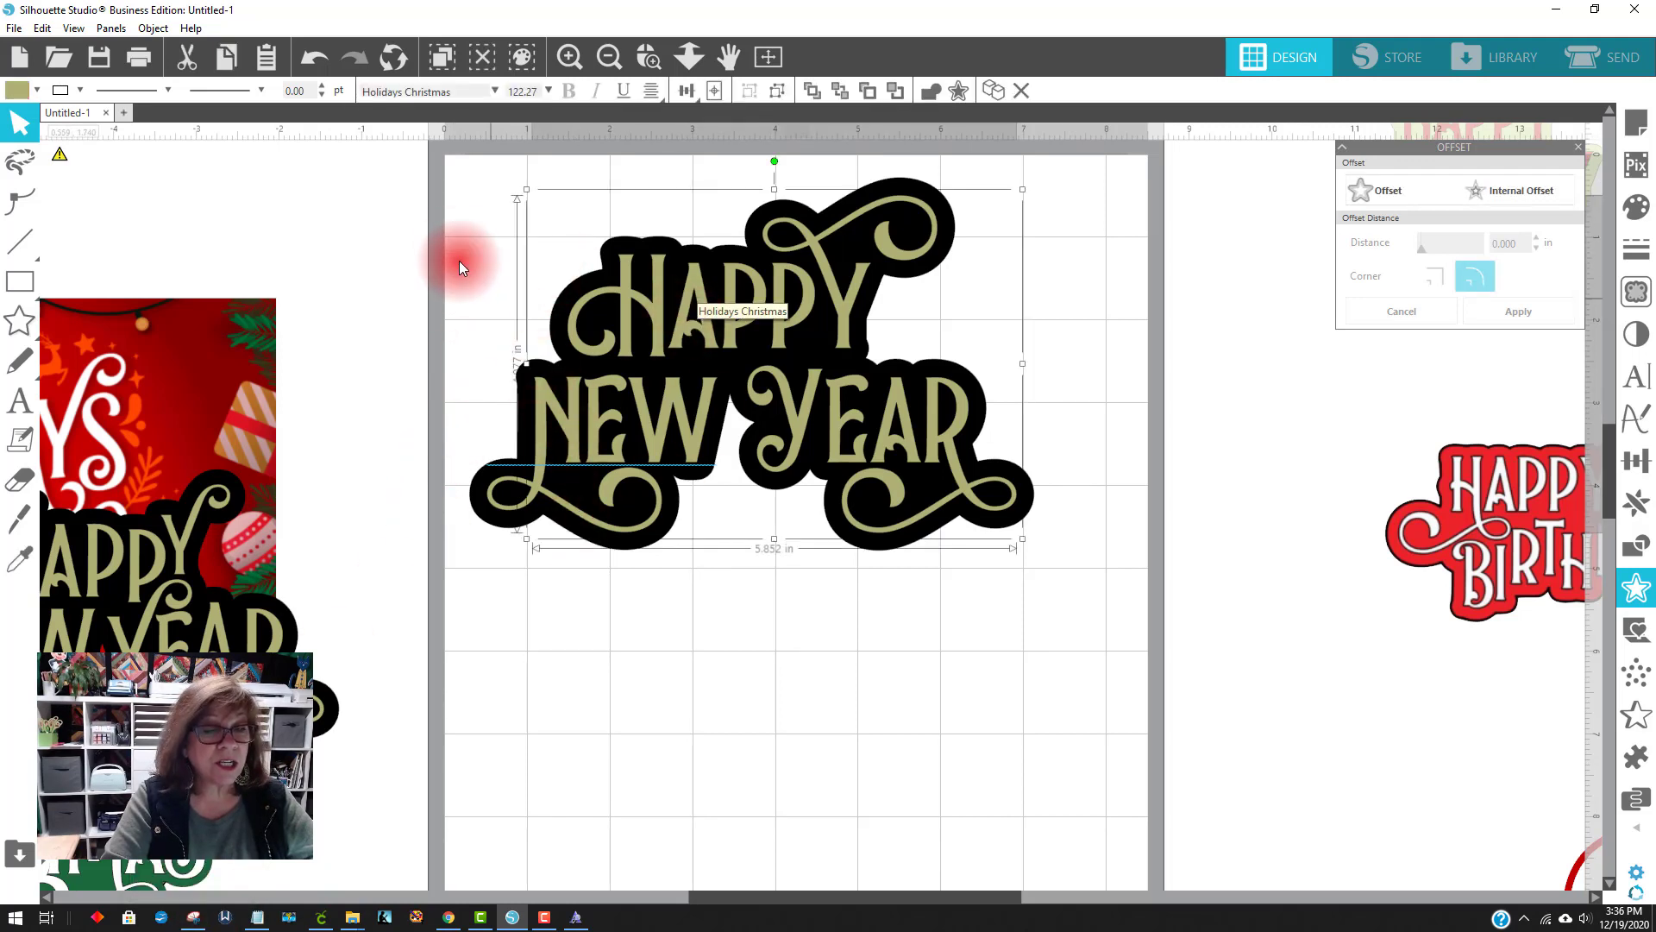
pyautogui.moveTo(458, 256); pyautogui.dragTo(825, 459)
pyautogui.rightClick(935, 472)
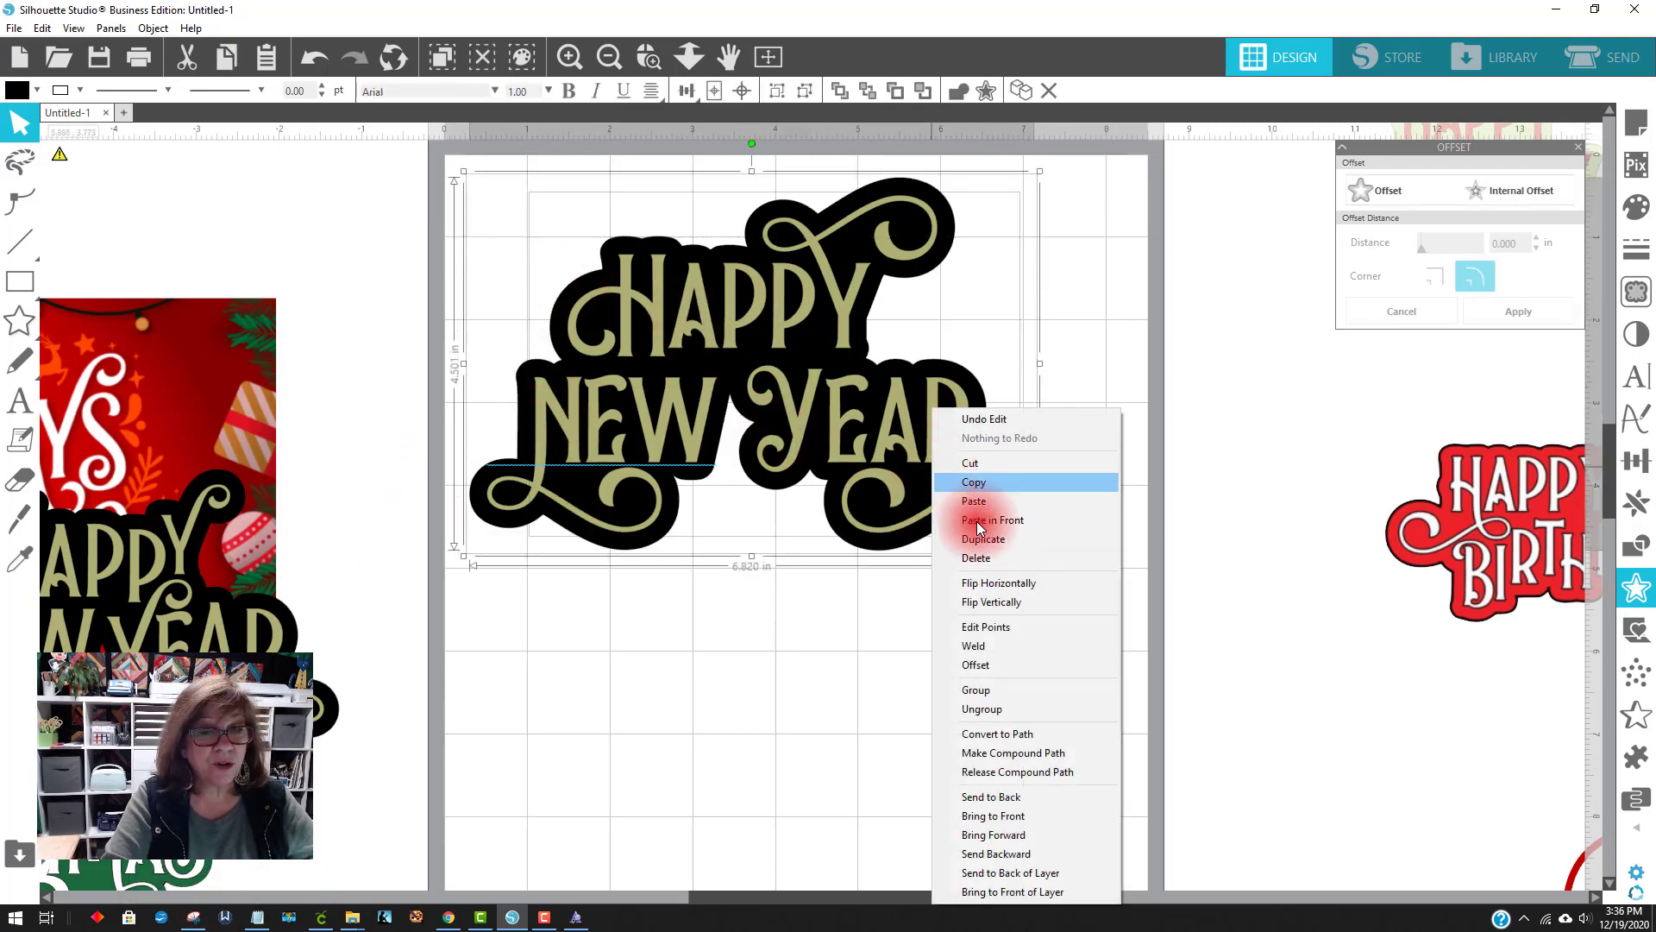
pyautogui.click(977, 691)
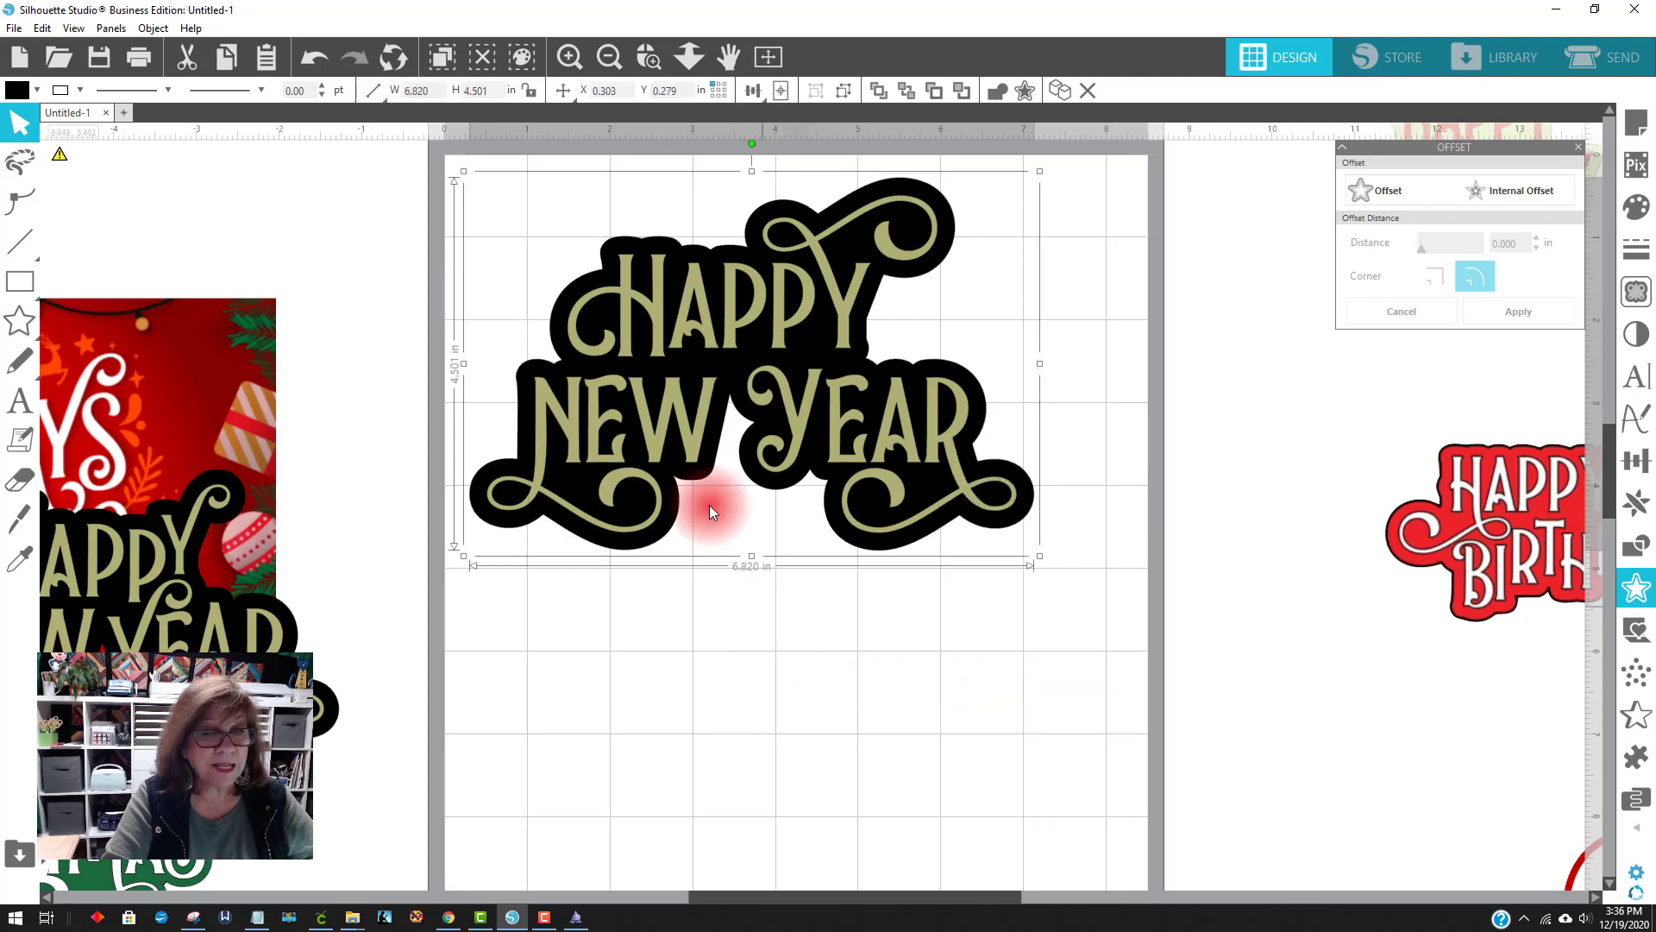
# Save the grouped selection to the hard drive in the Downloads folder as Happy New Year for Cricut
pyautogui.click(14, 28)
pyautogui.moveTo(96, 207)
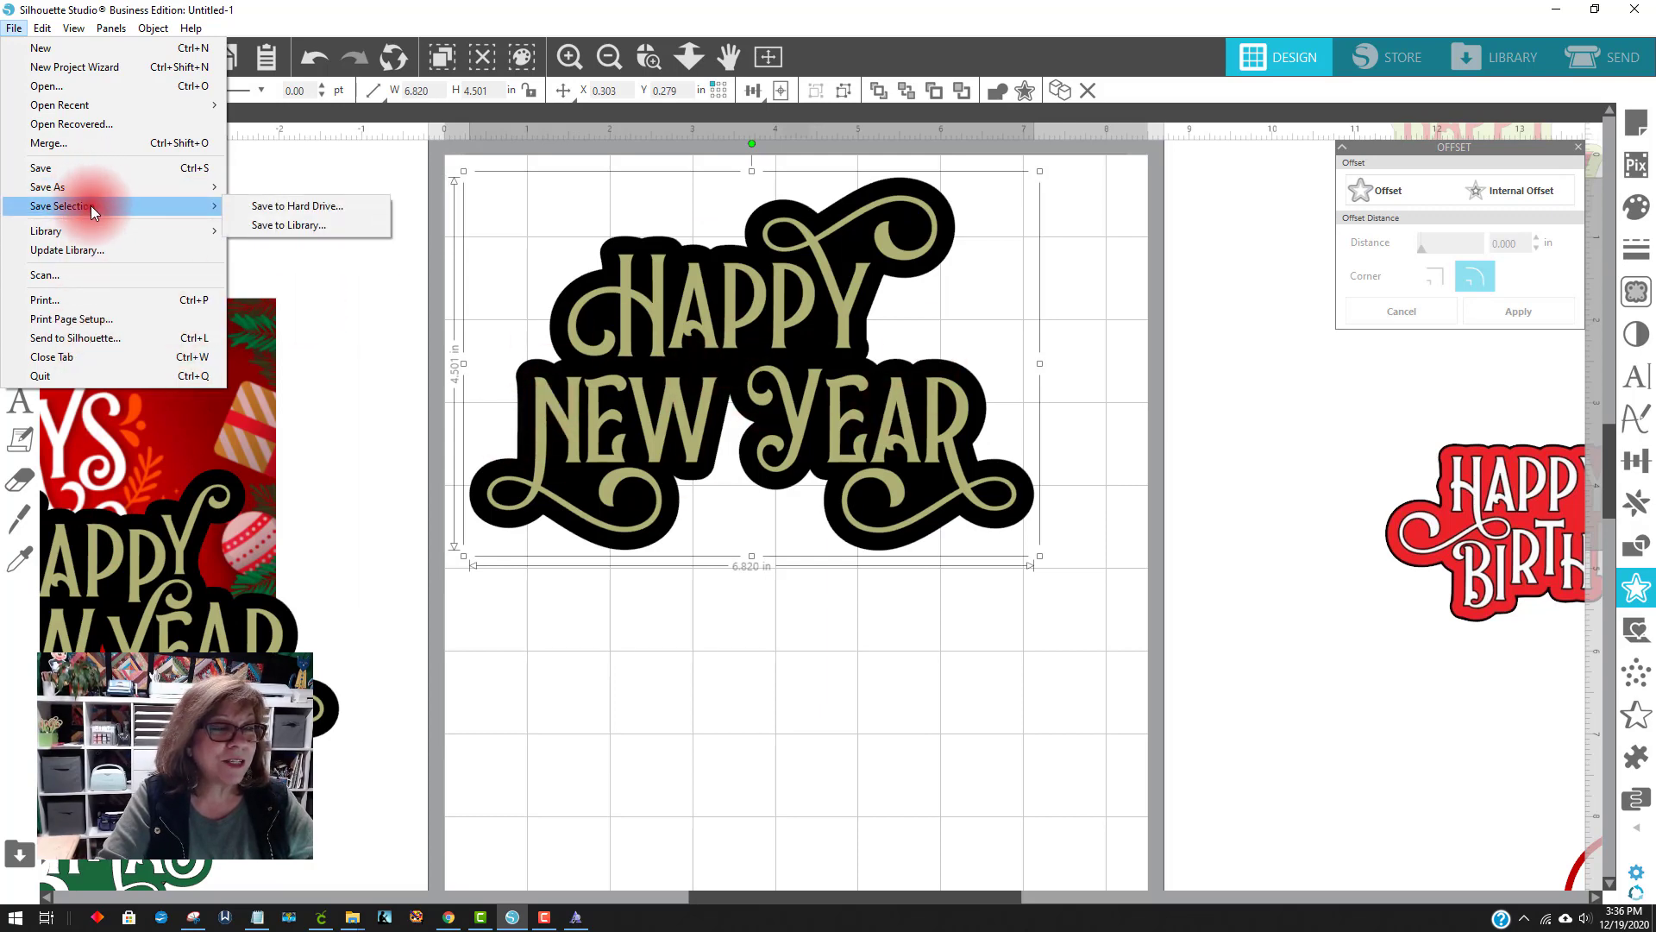
pyautogui.click(384, 188)
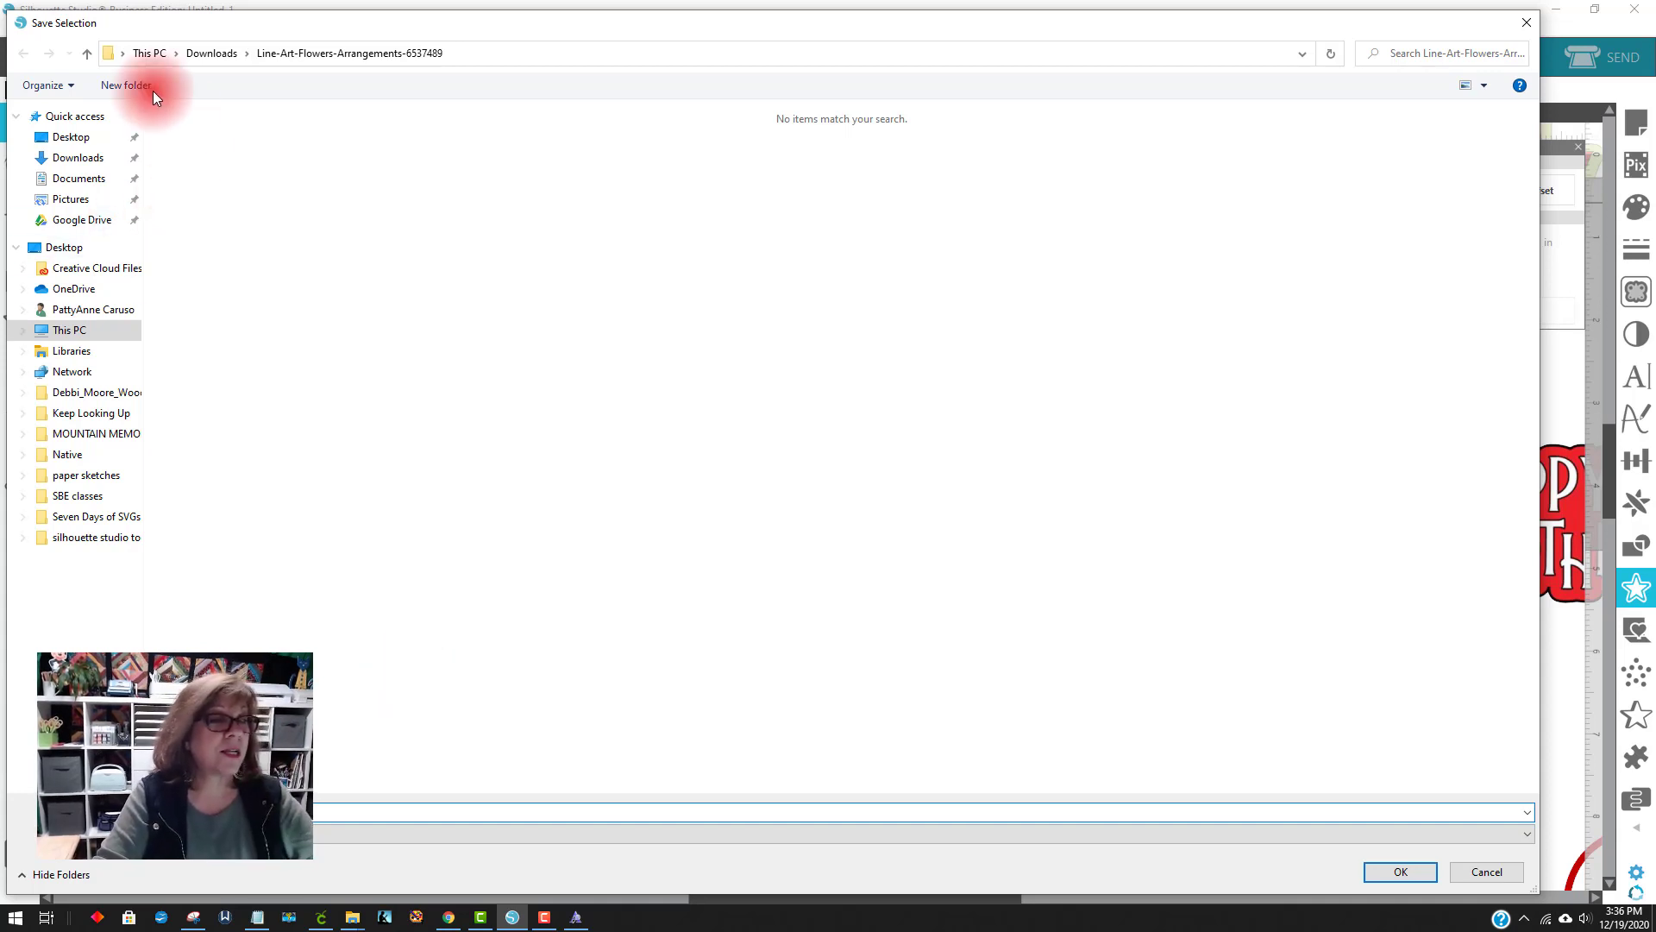
pyautogui.click(89, 54)
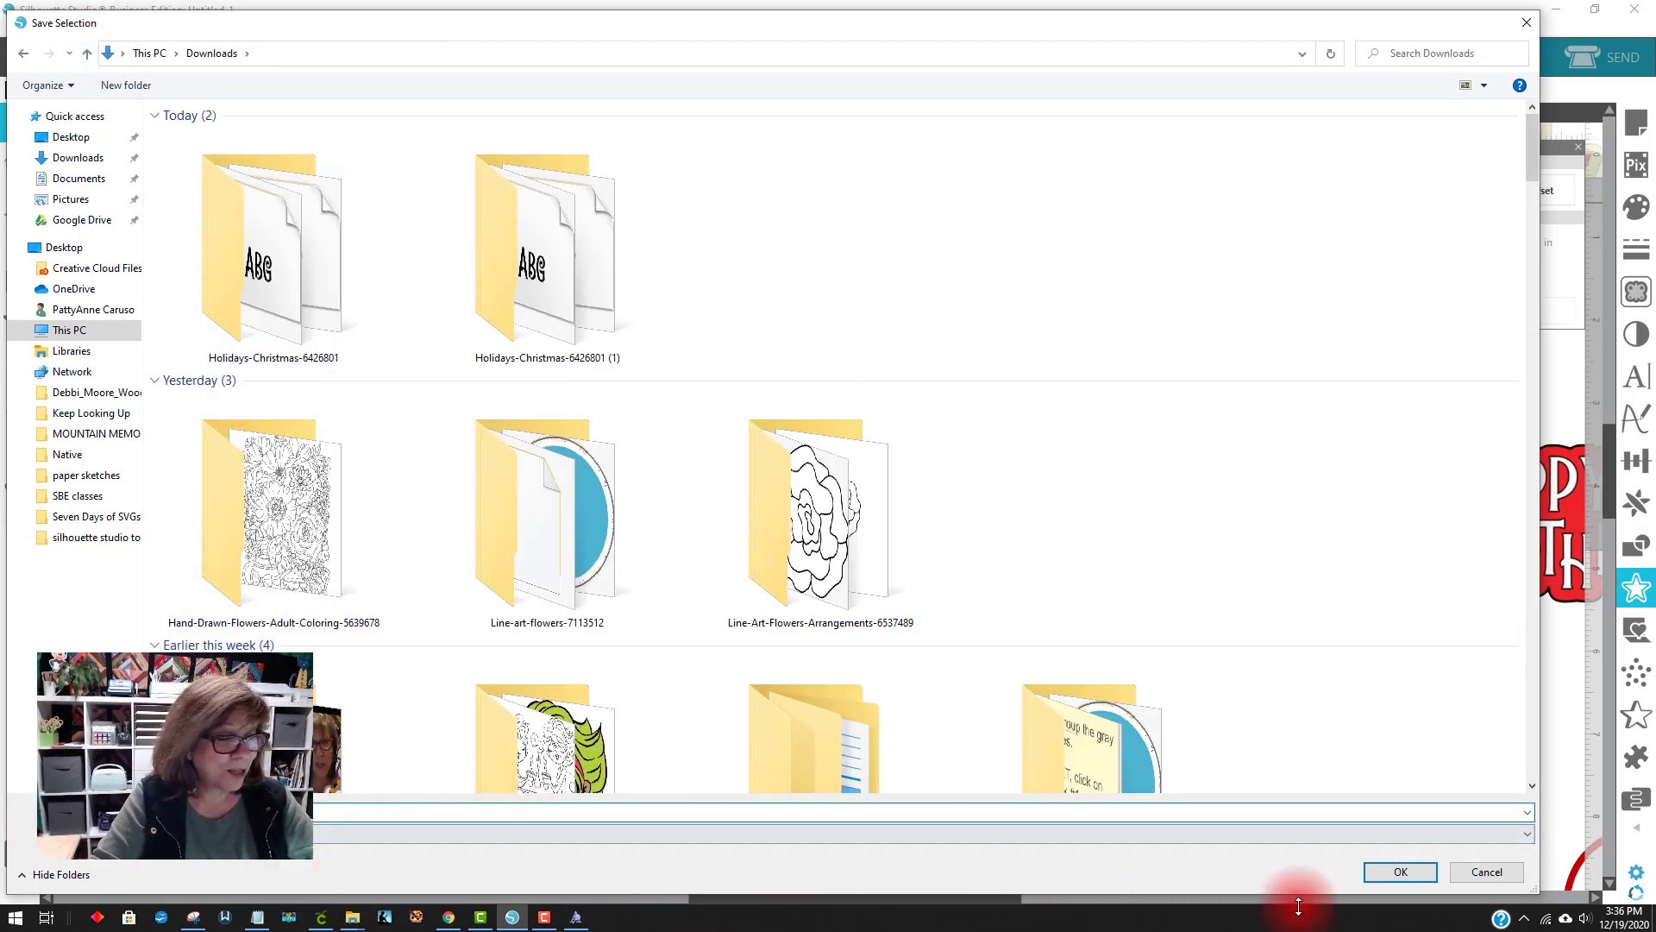
pyautogui.click(1521, 834)
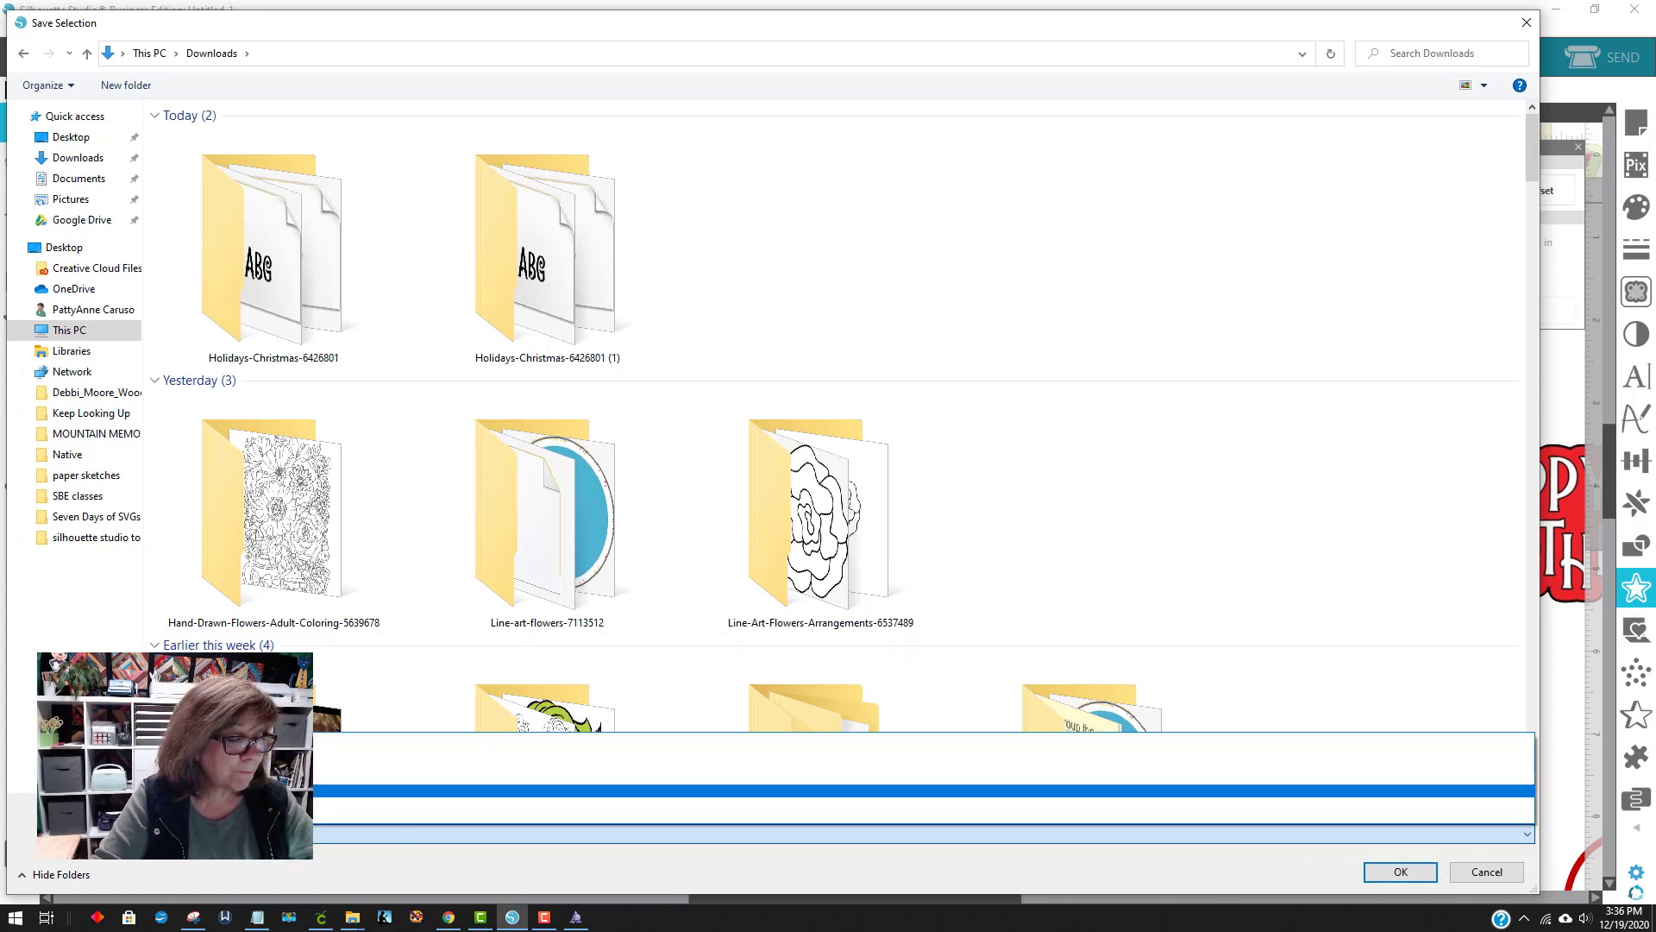
pyautogui.click(125, 790)
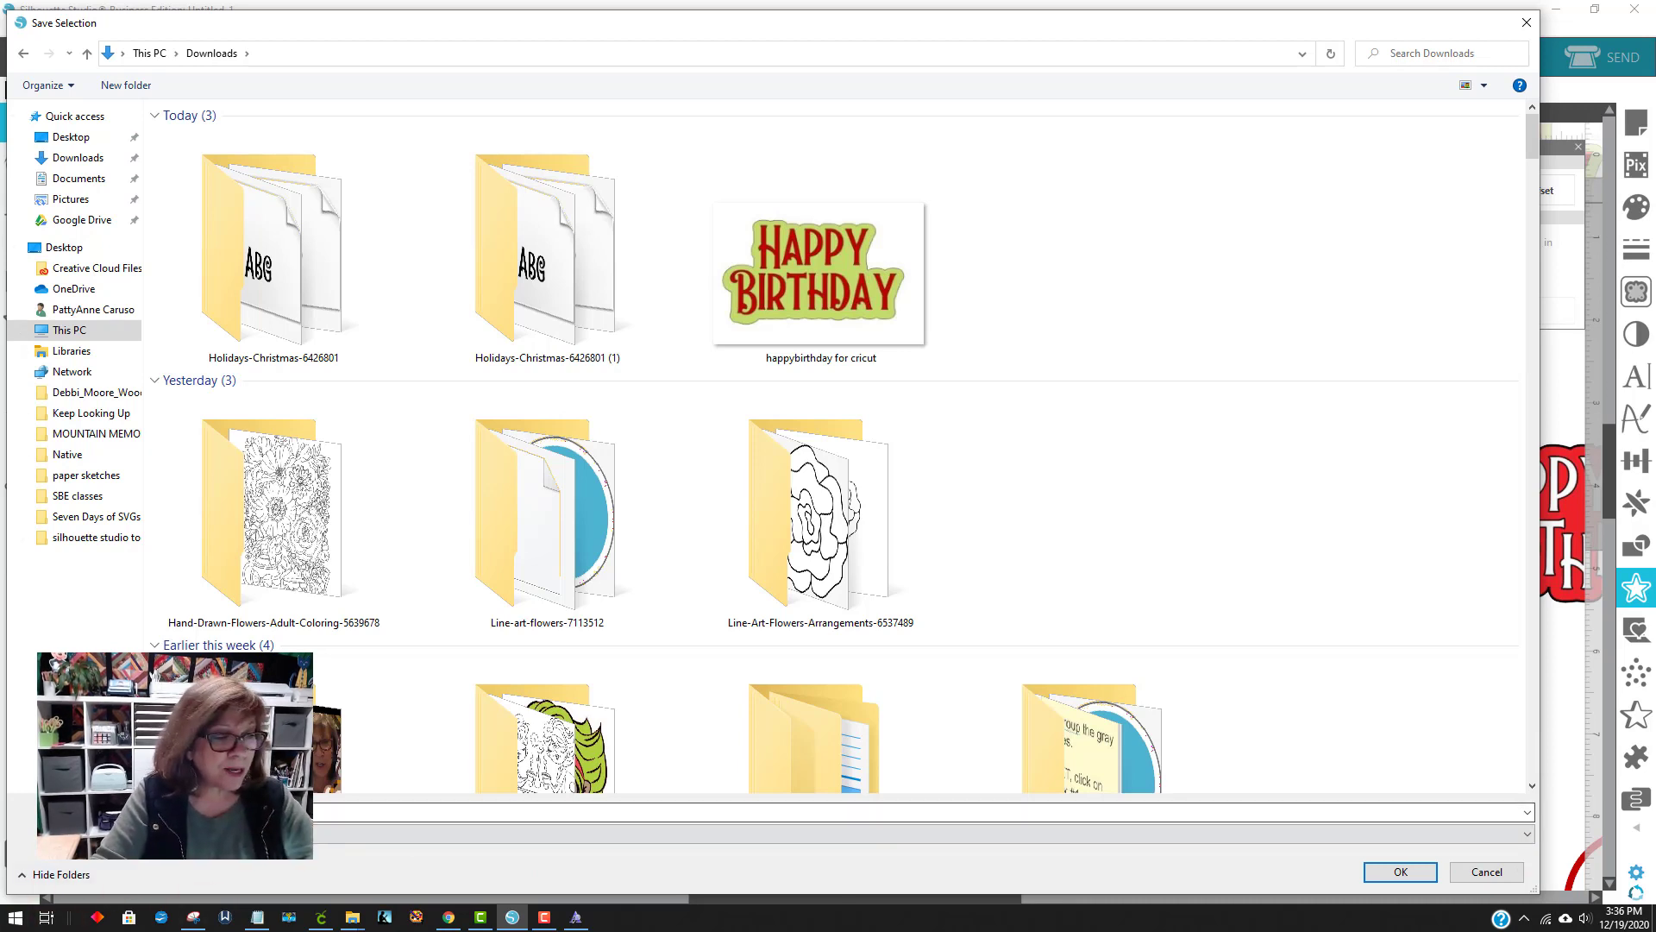
pyautogui.click(173, 835)
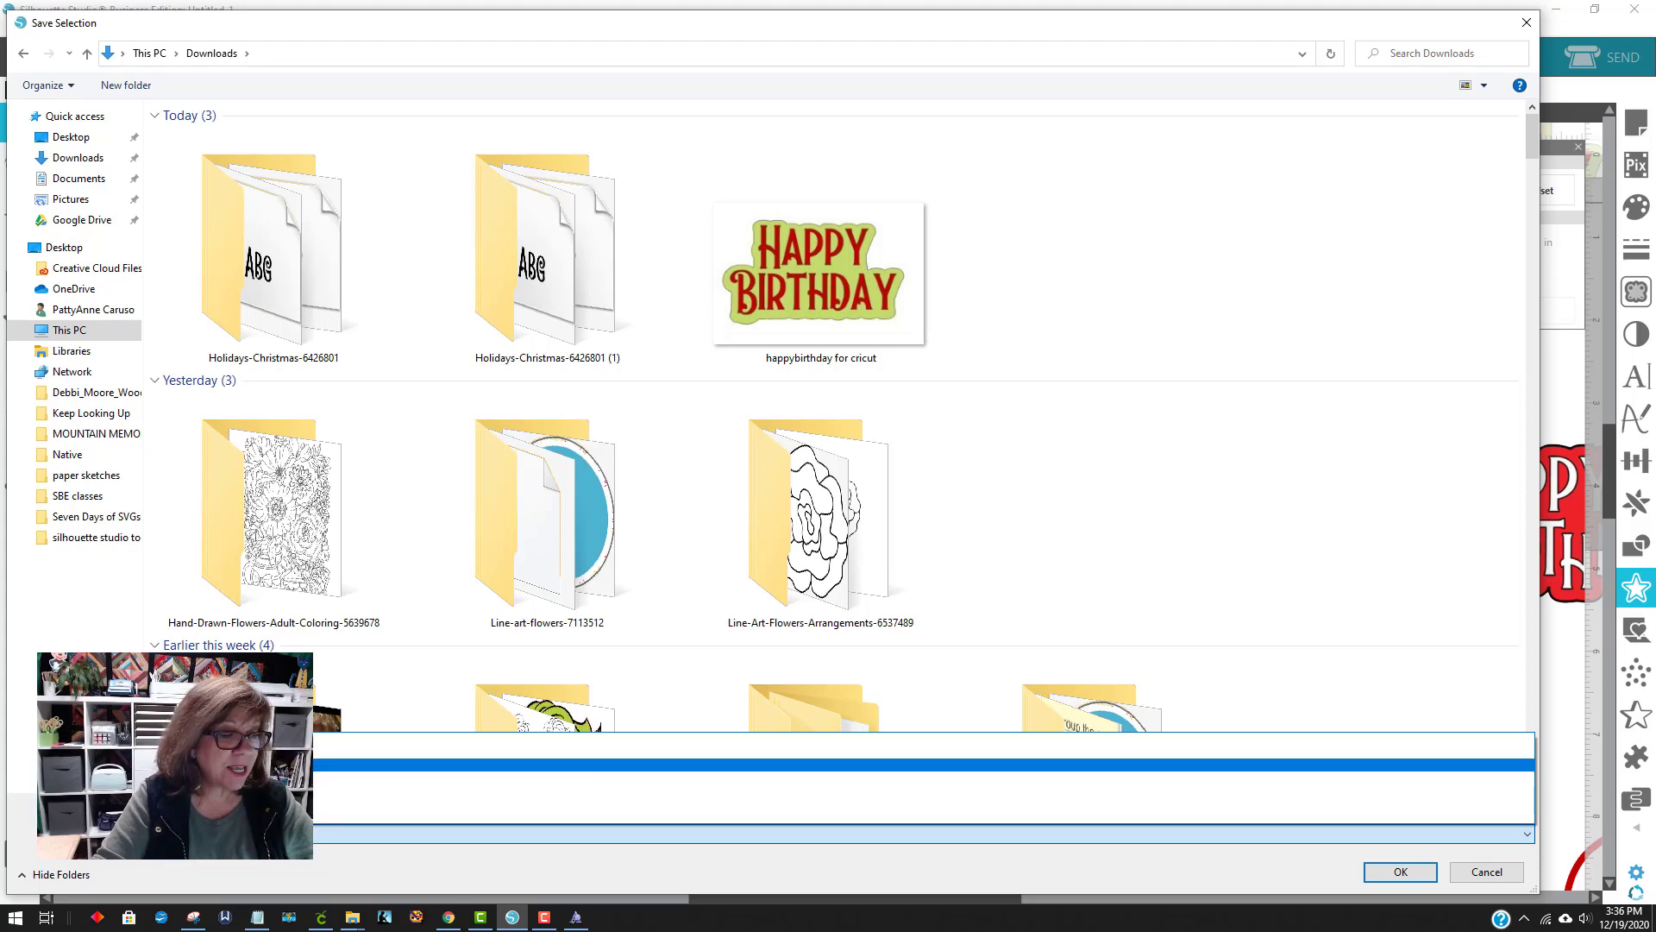
pyautogui.click(173, 764)
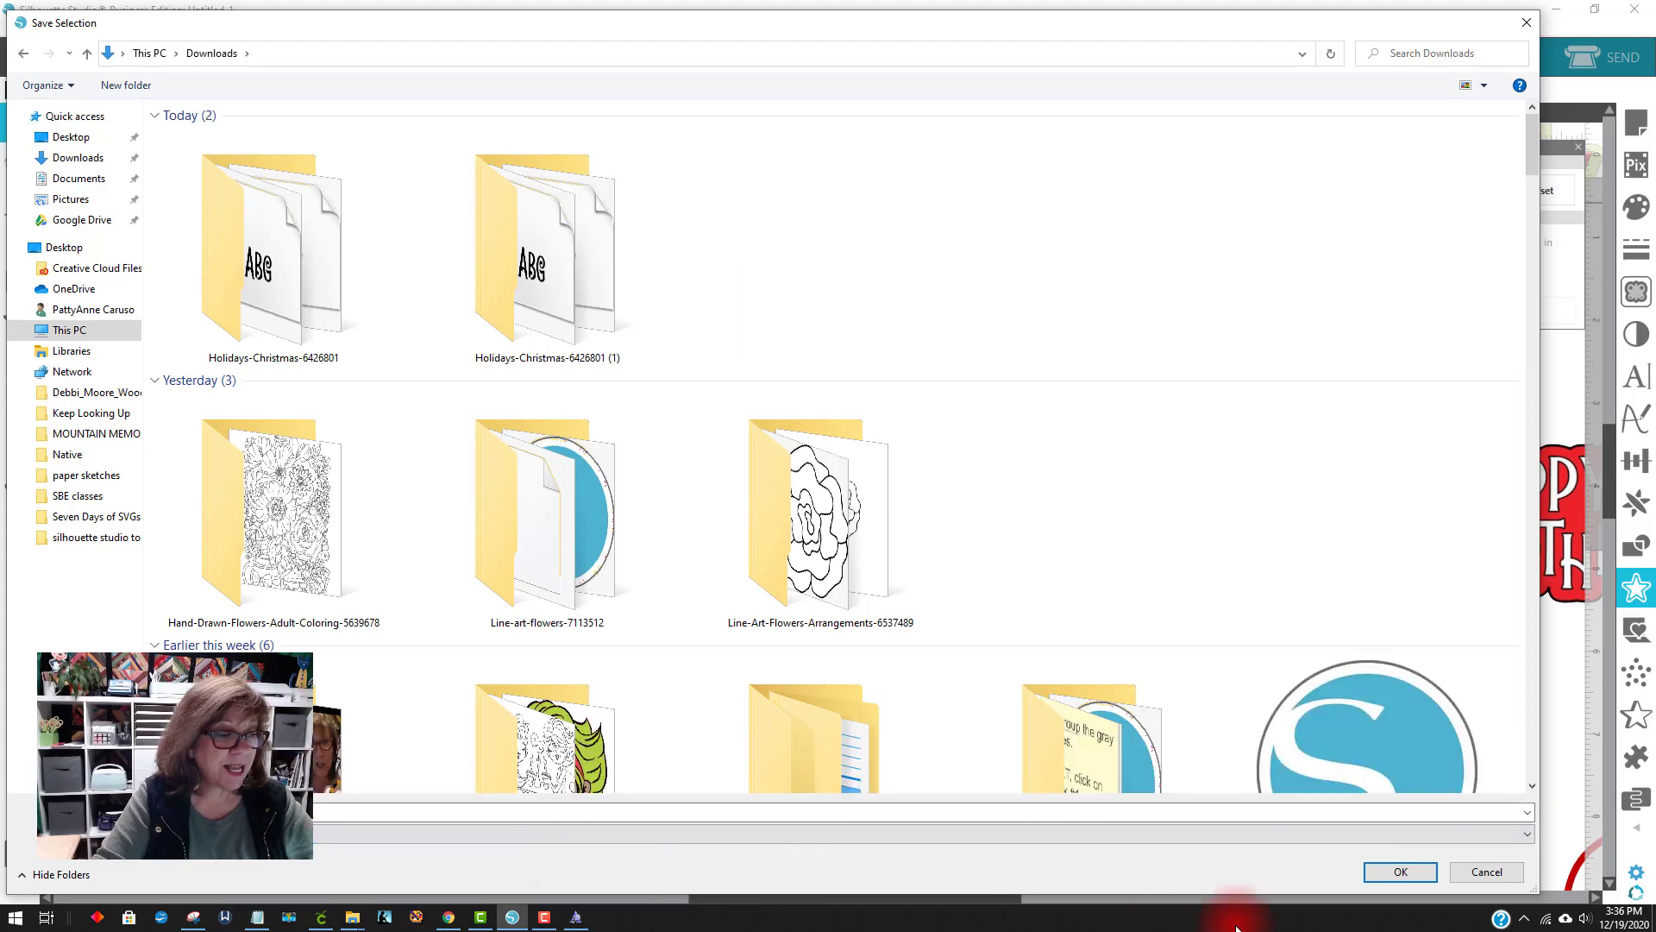
pyautogui.click(1390, 870)
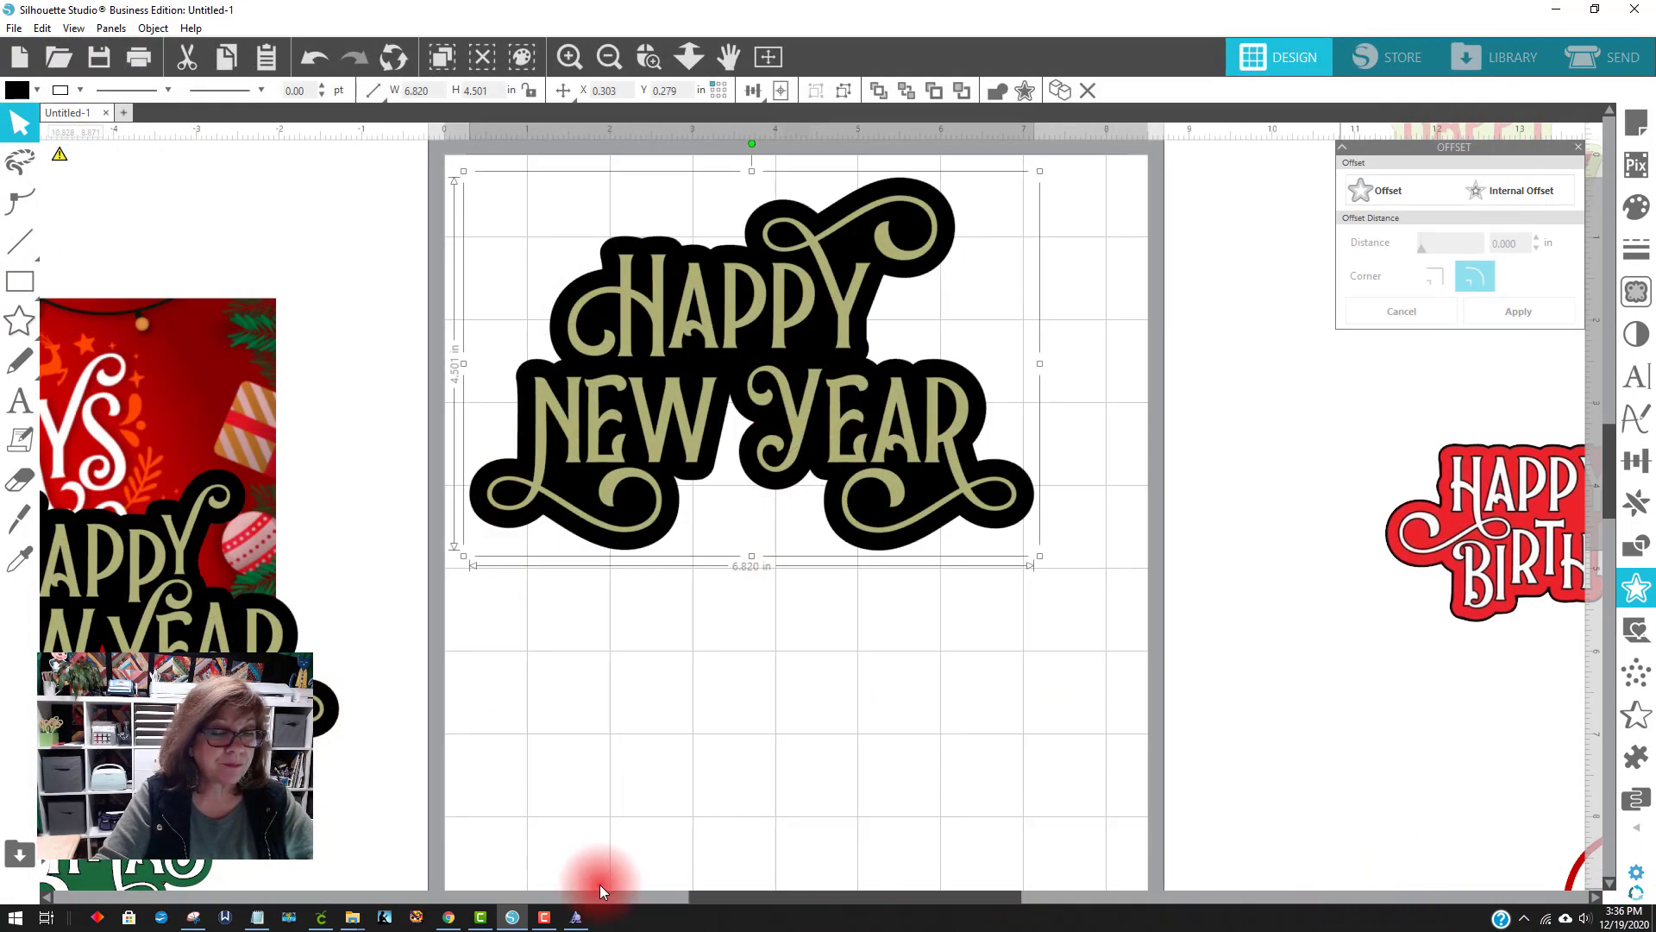
# Switch to Cricut Design Space and try to upload the Happy New Year for Cricut image from the Downloads folder
pyautogui.click(321, 918)
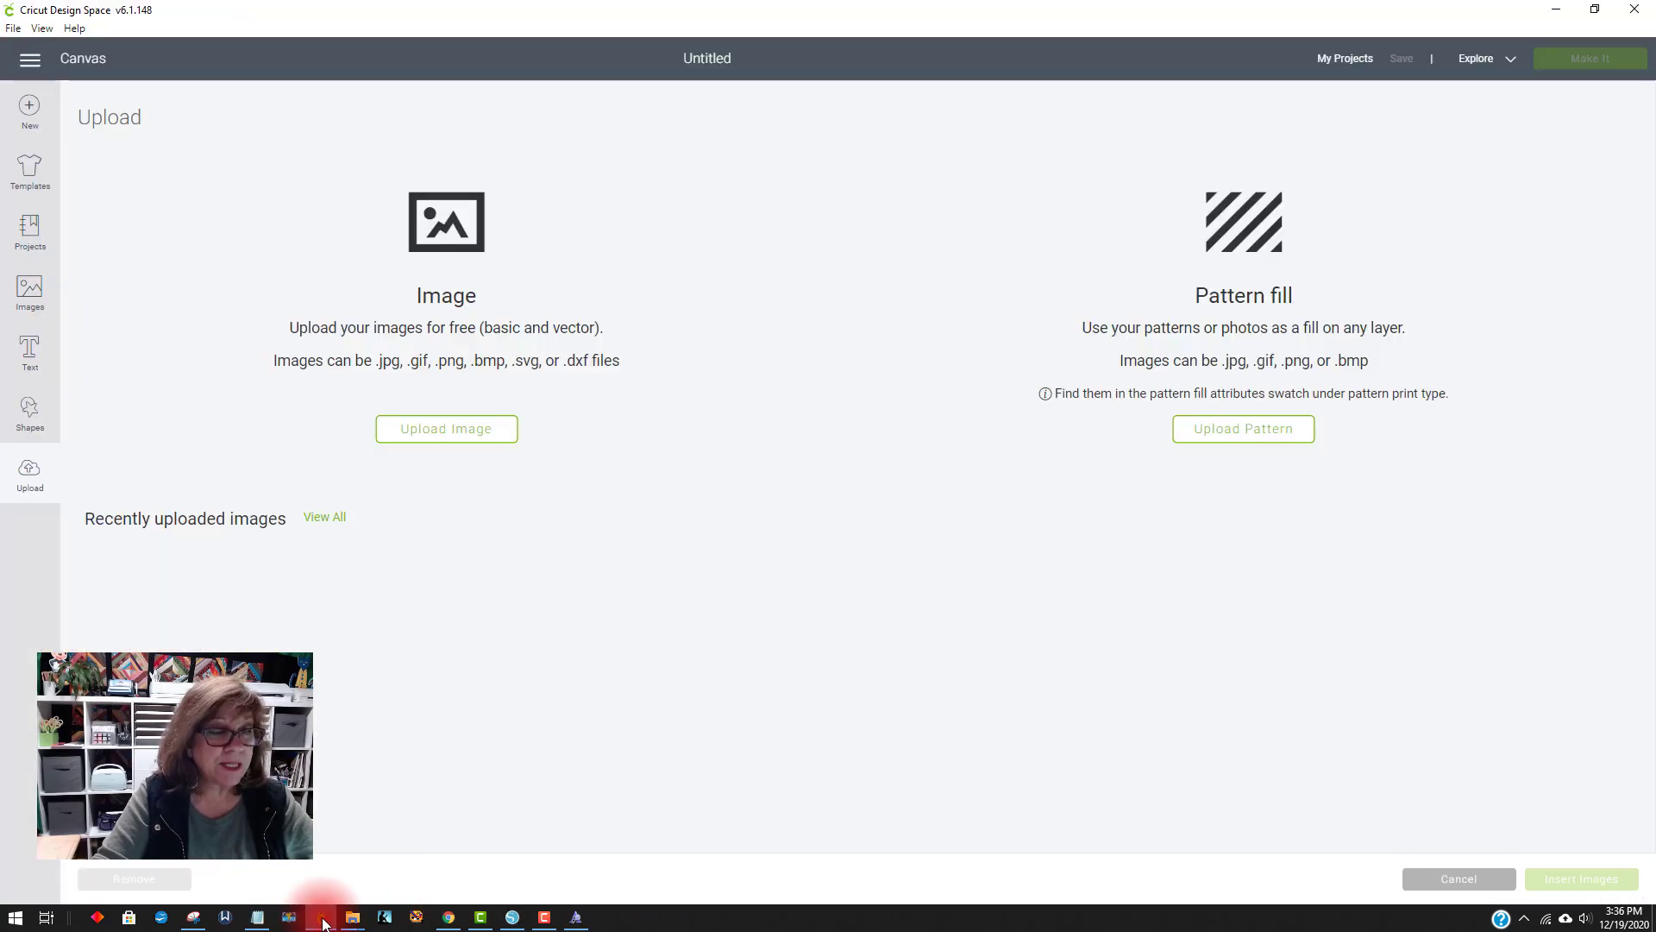
pyautogui.click(461, 435)
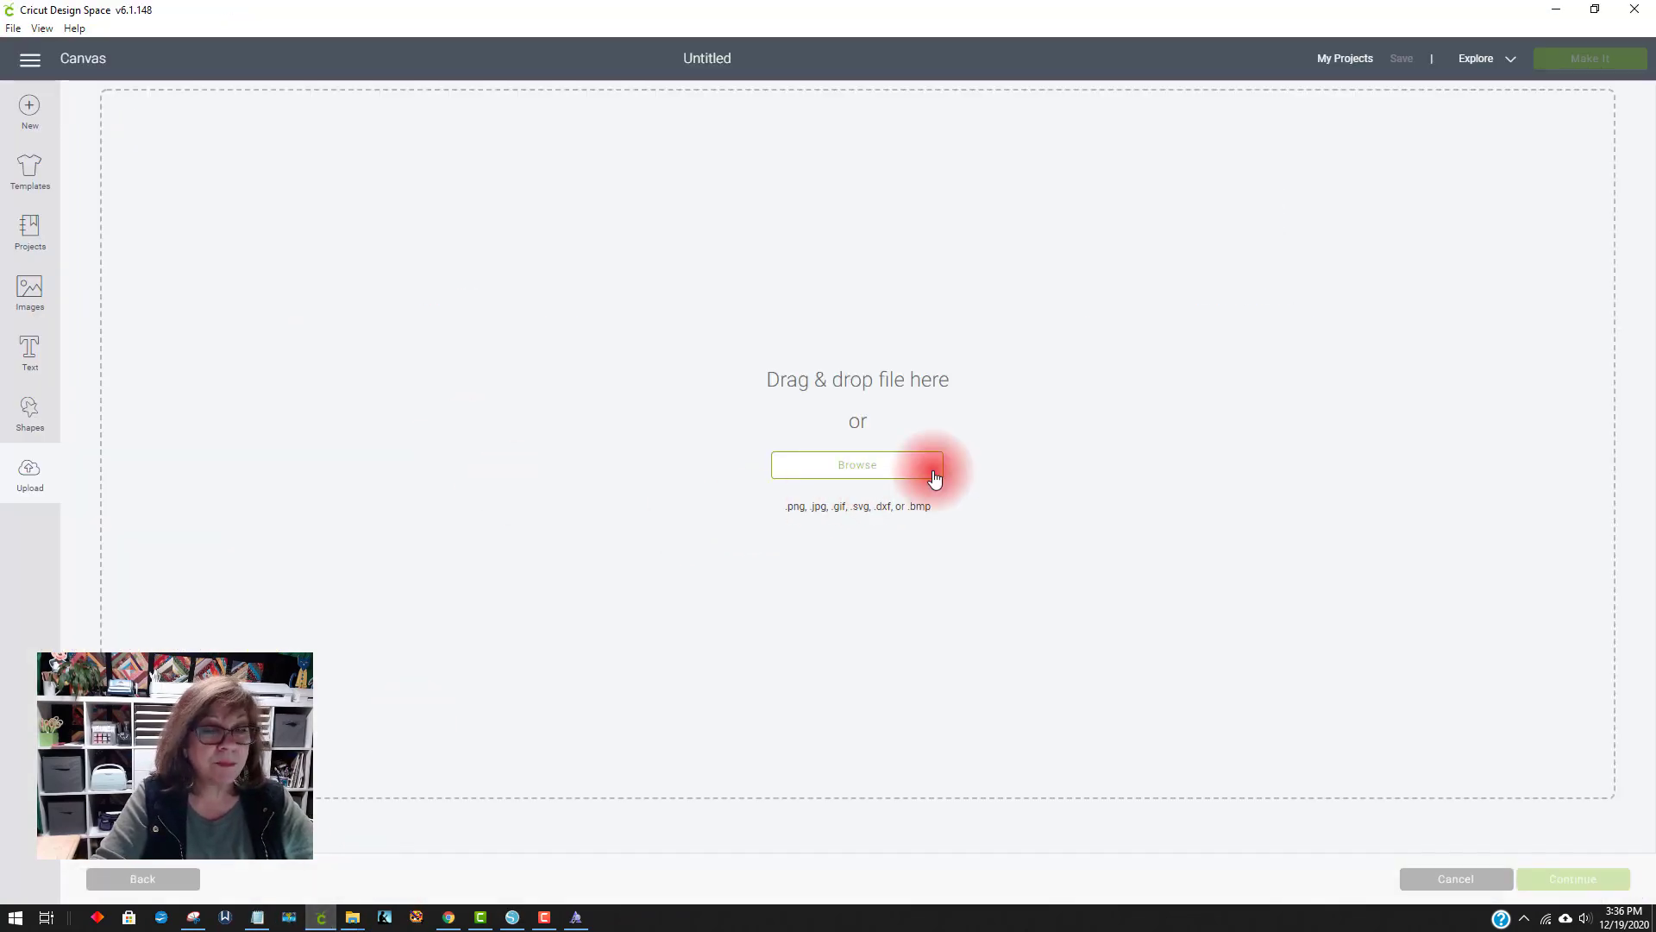
pyautogui.click(880, 463)
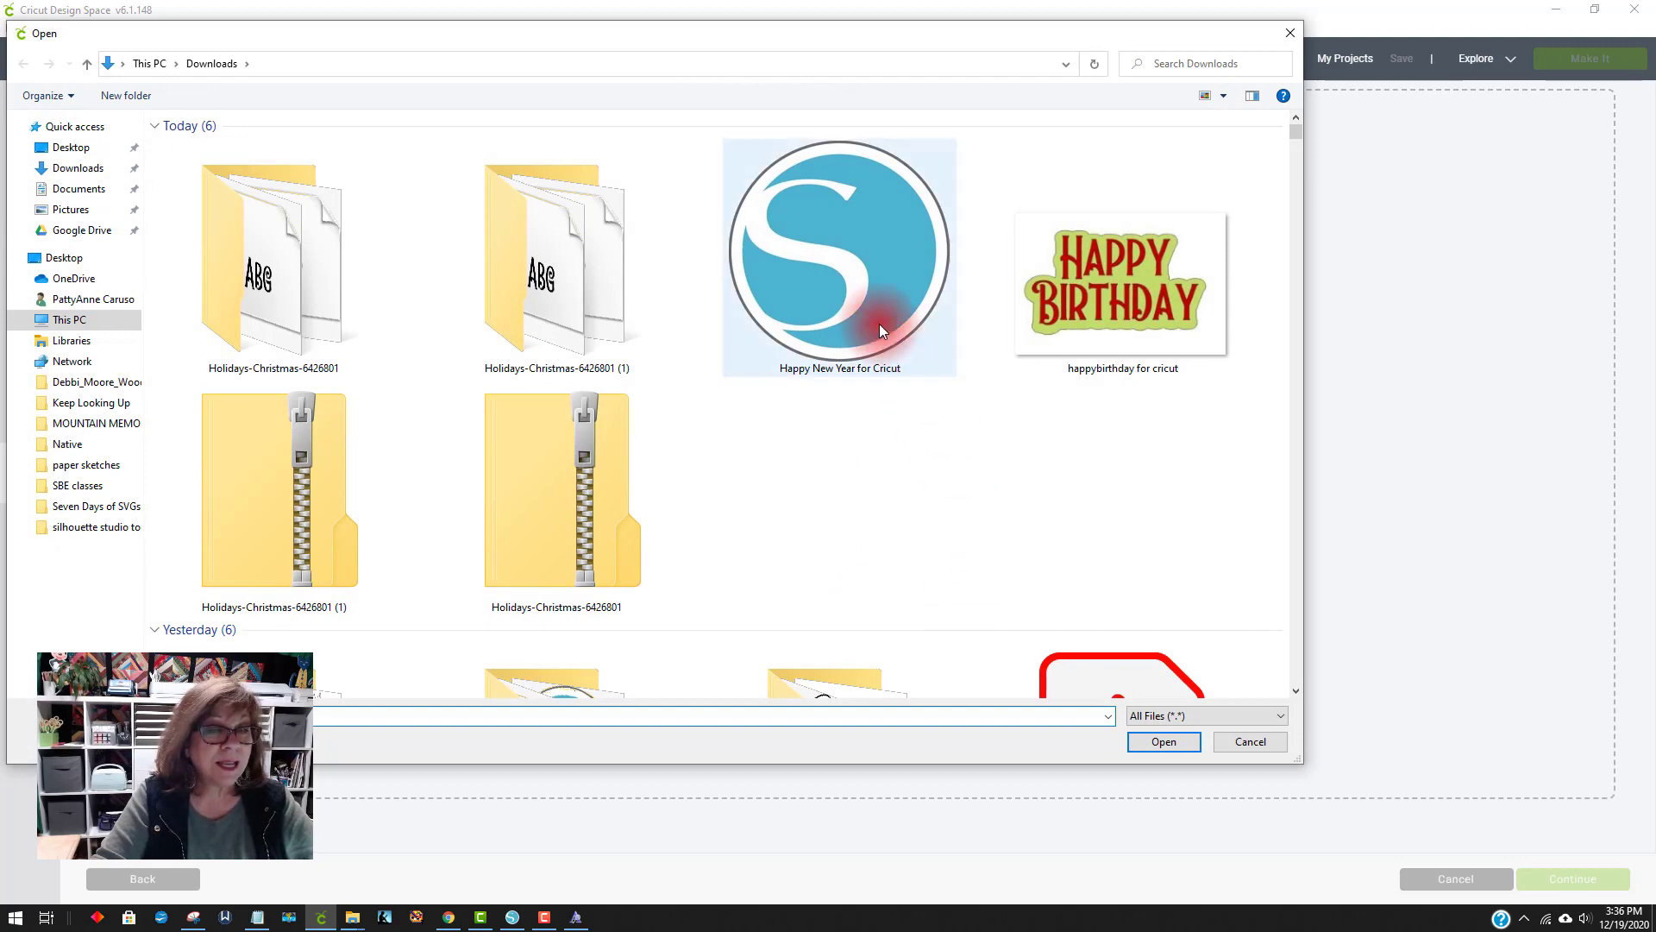
pyautogui.click(858, 279)
pyautogui.click(1161, 744)
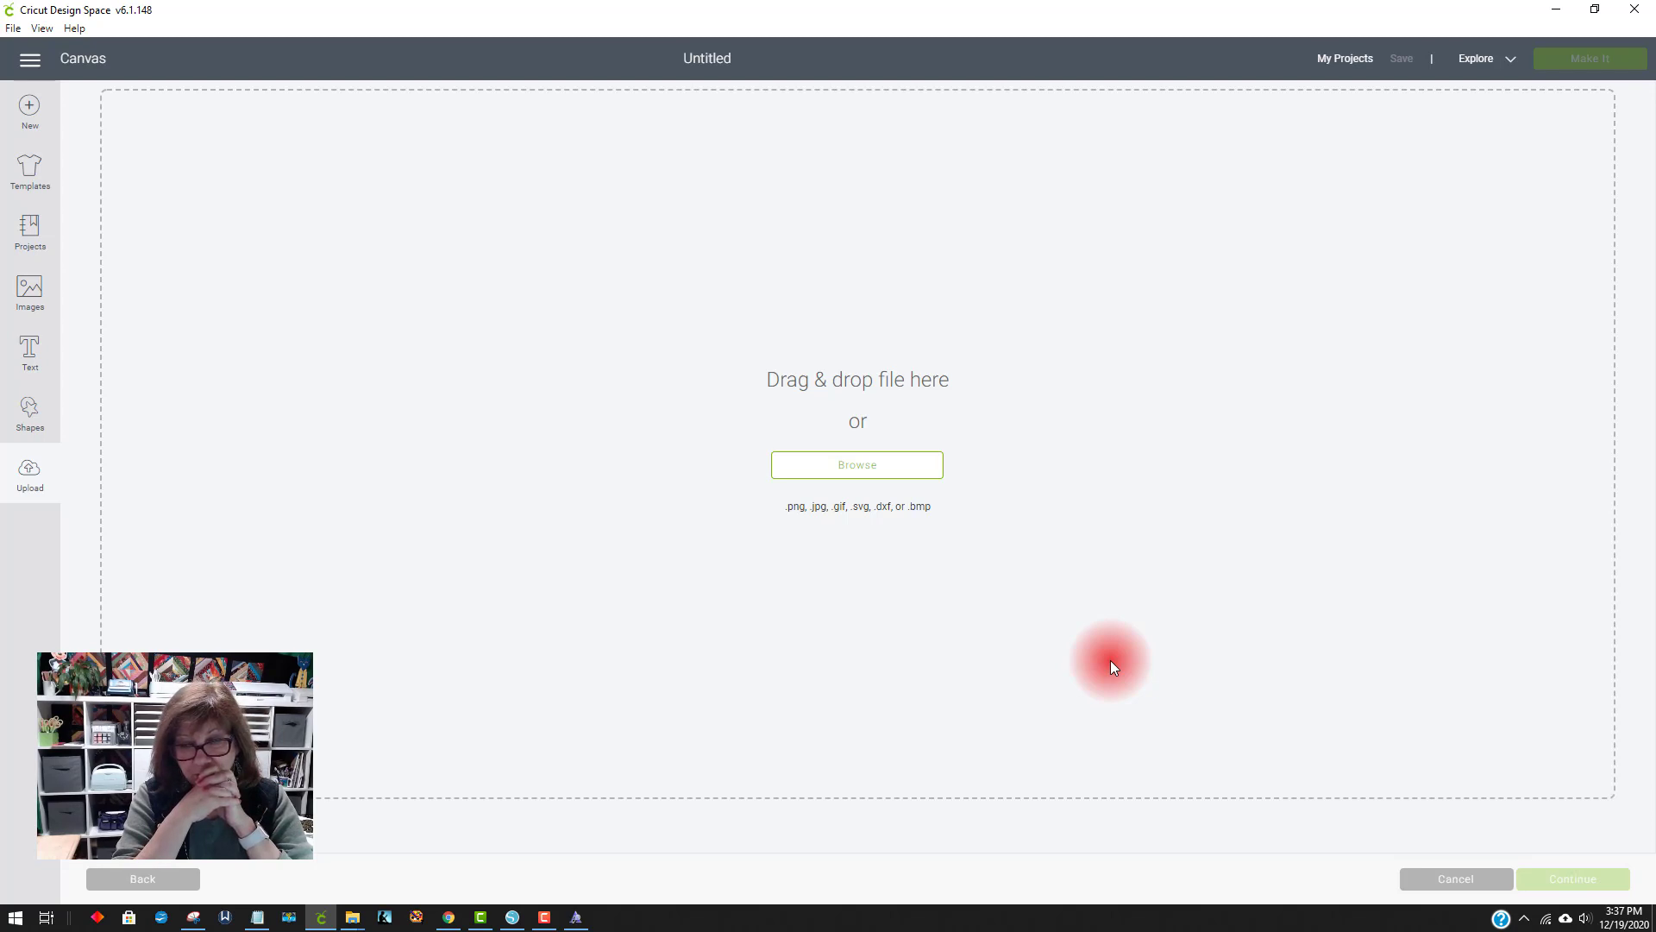
pyautogui.click(865, 479)
pyautogui.doubleClick(847, 297)
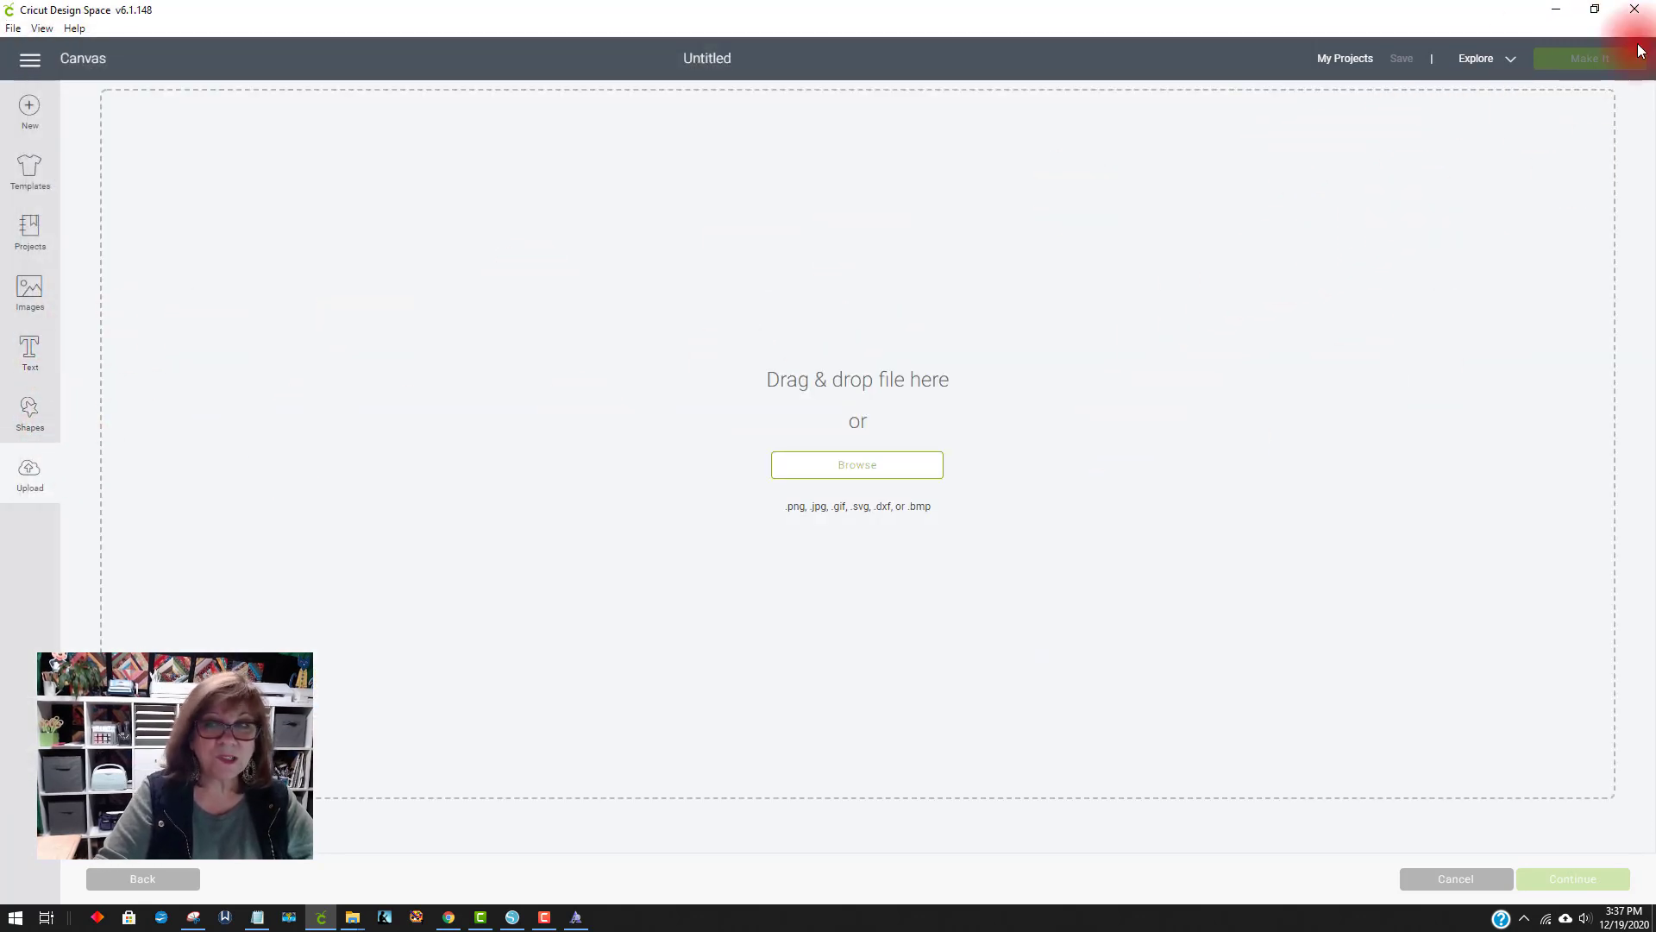
# Quit and reopen Cricut Design Space, and upload the Happy New Year for Cricut file from Downloads as an image under that name
pyautogui.click(1639, 10)
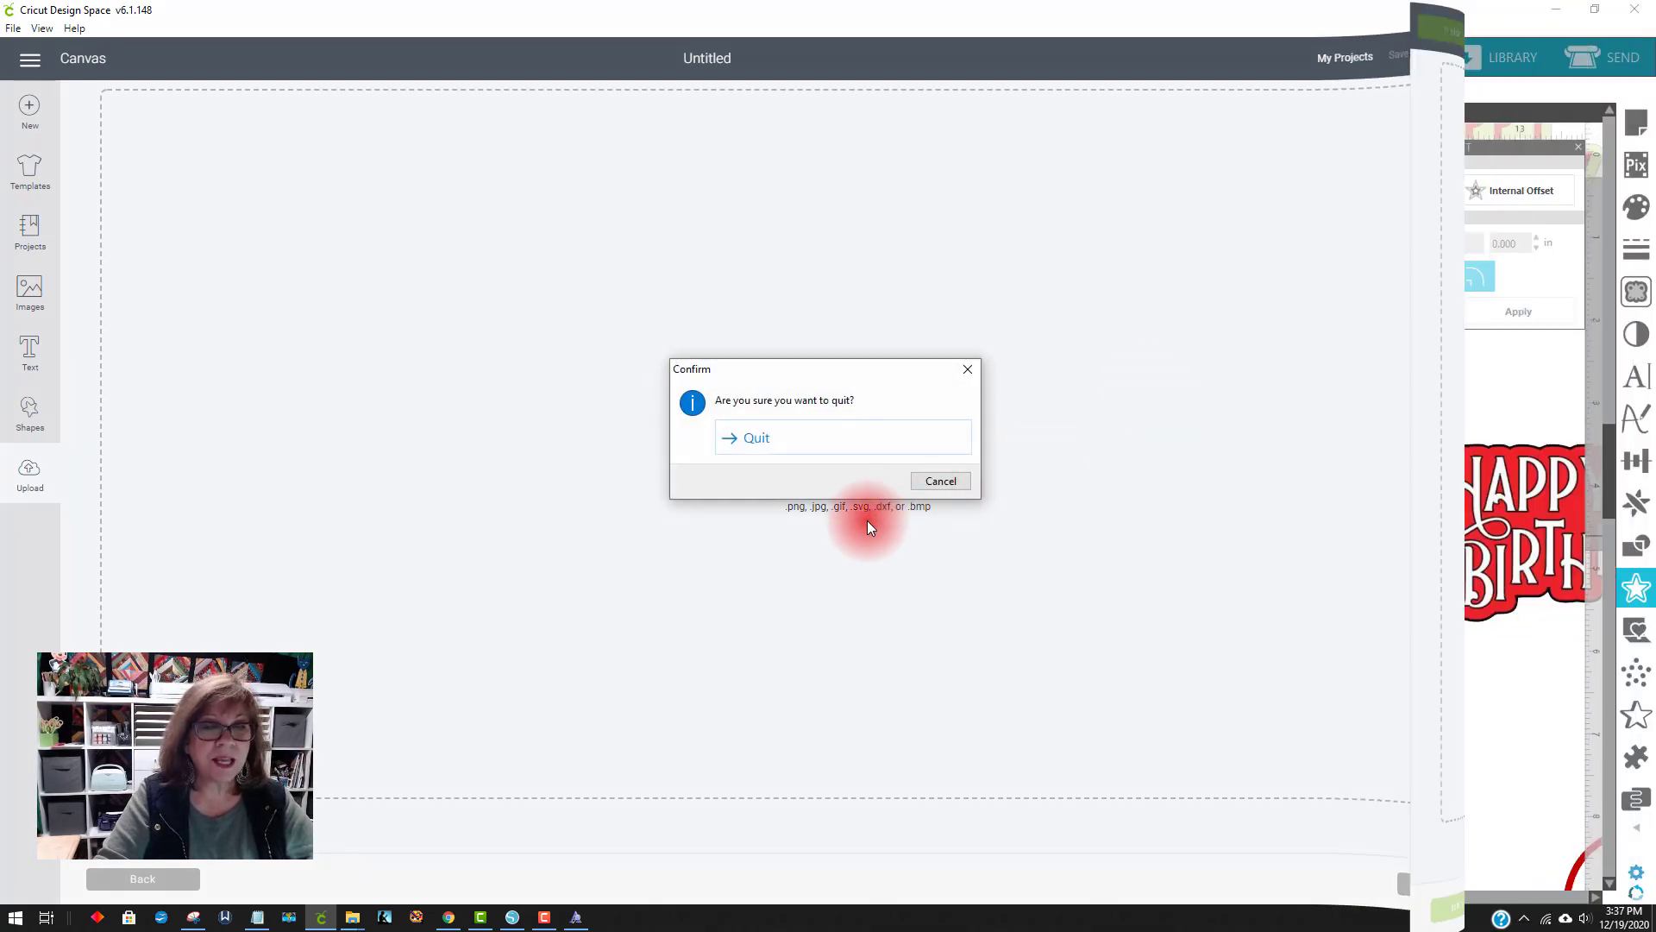
pyautogui.click(1208, 136)
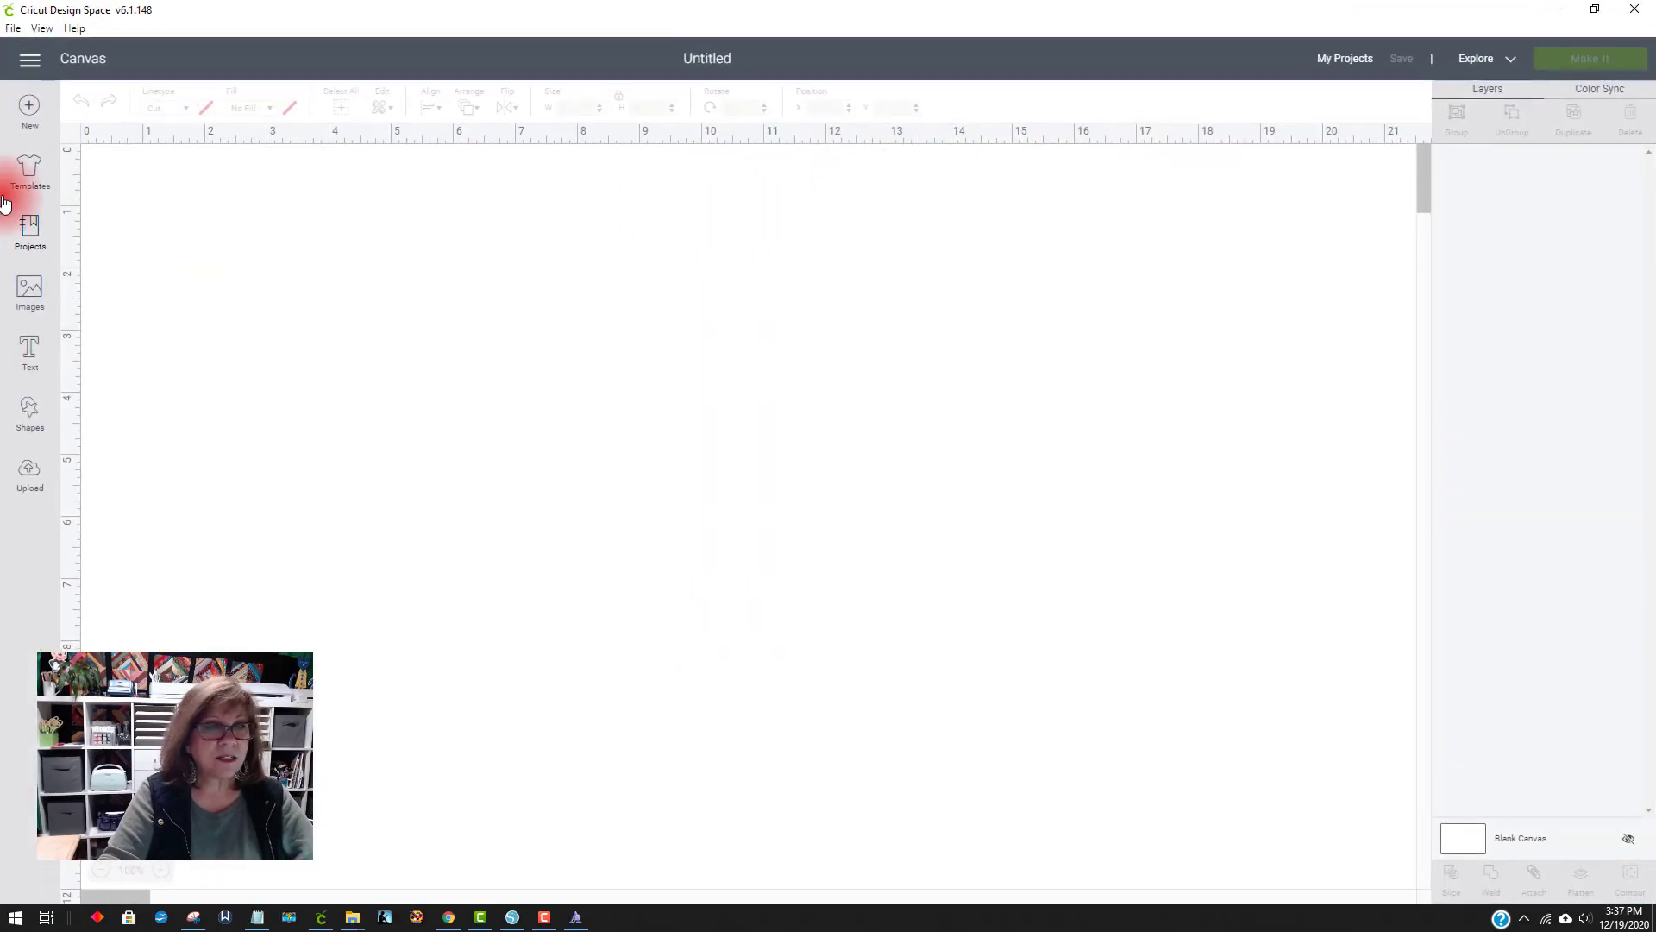
pyautogui.click(26, 472)
pyautogui.click(420, 430)
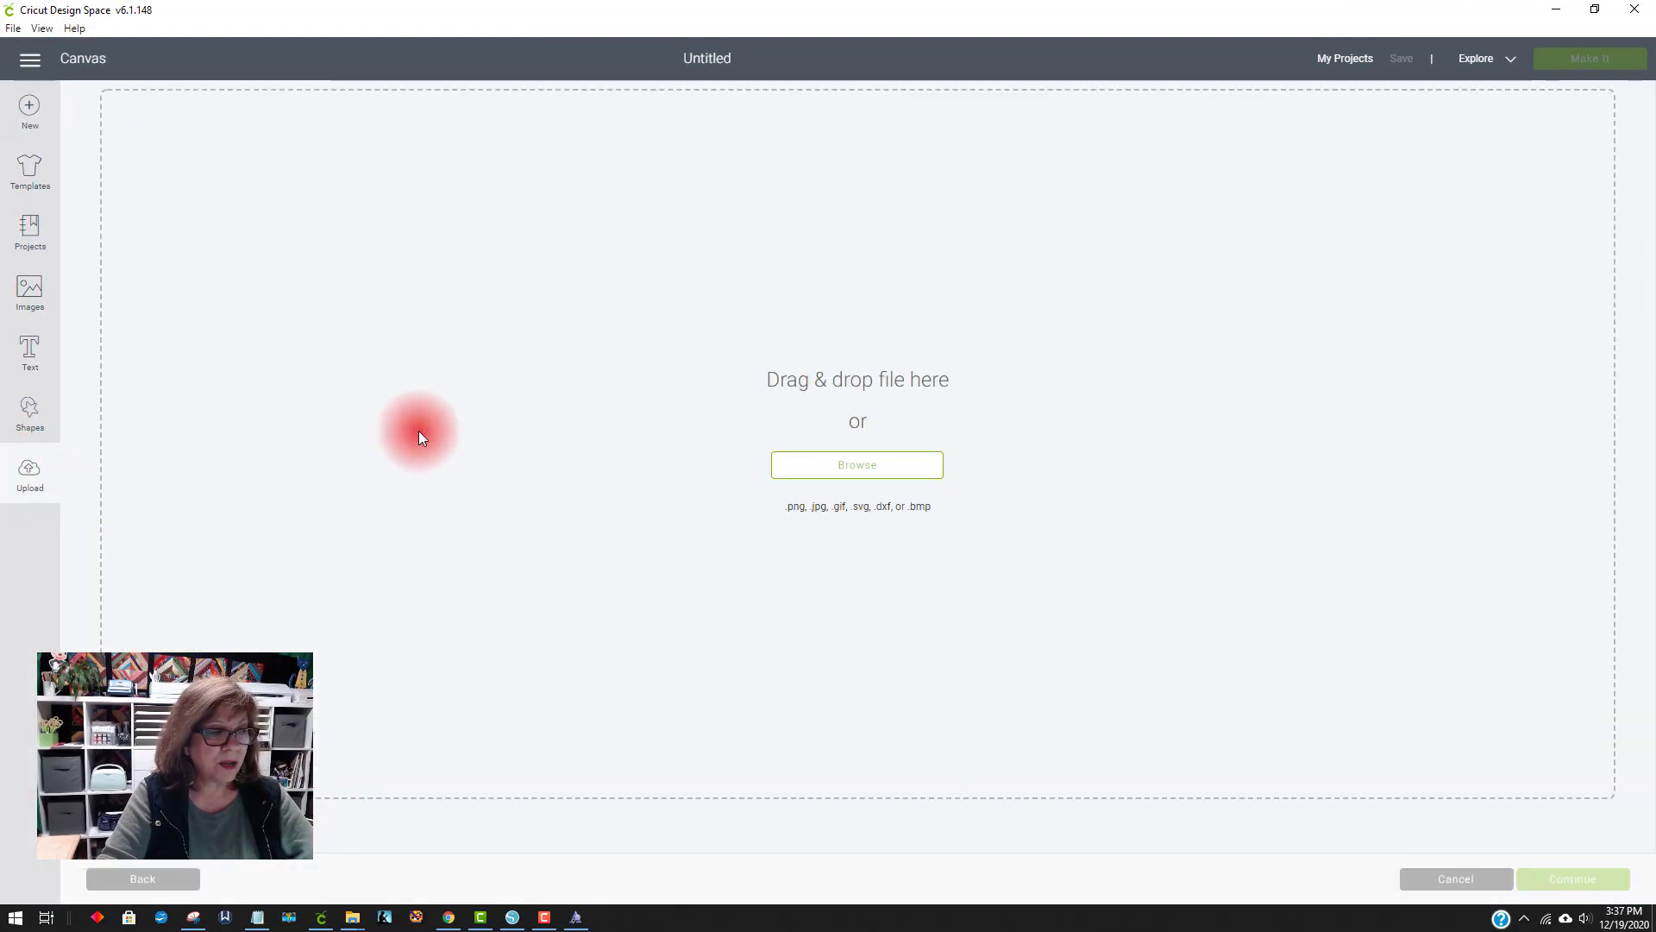
pyautogui.click(808, 481)
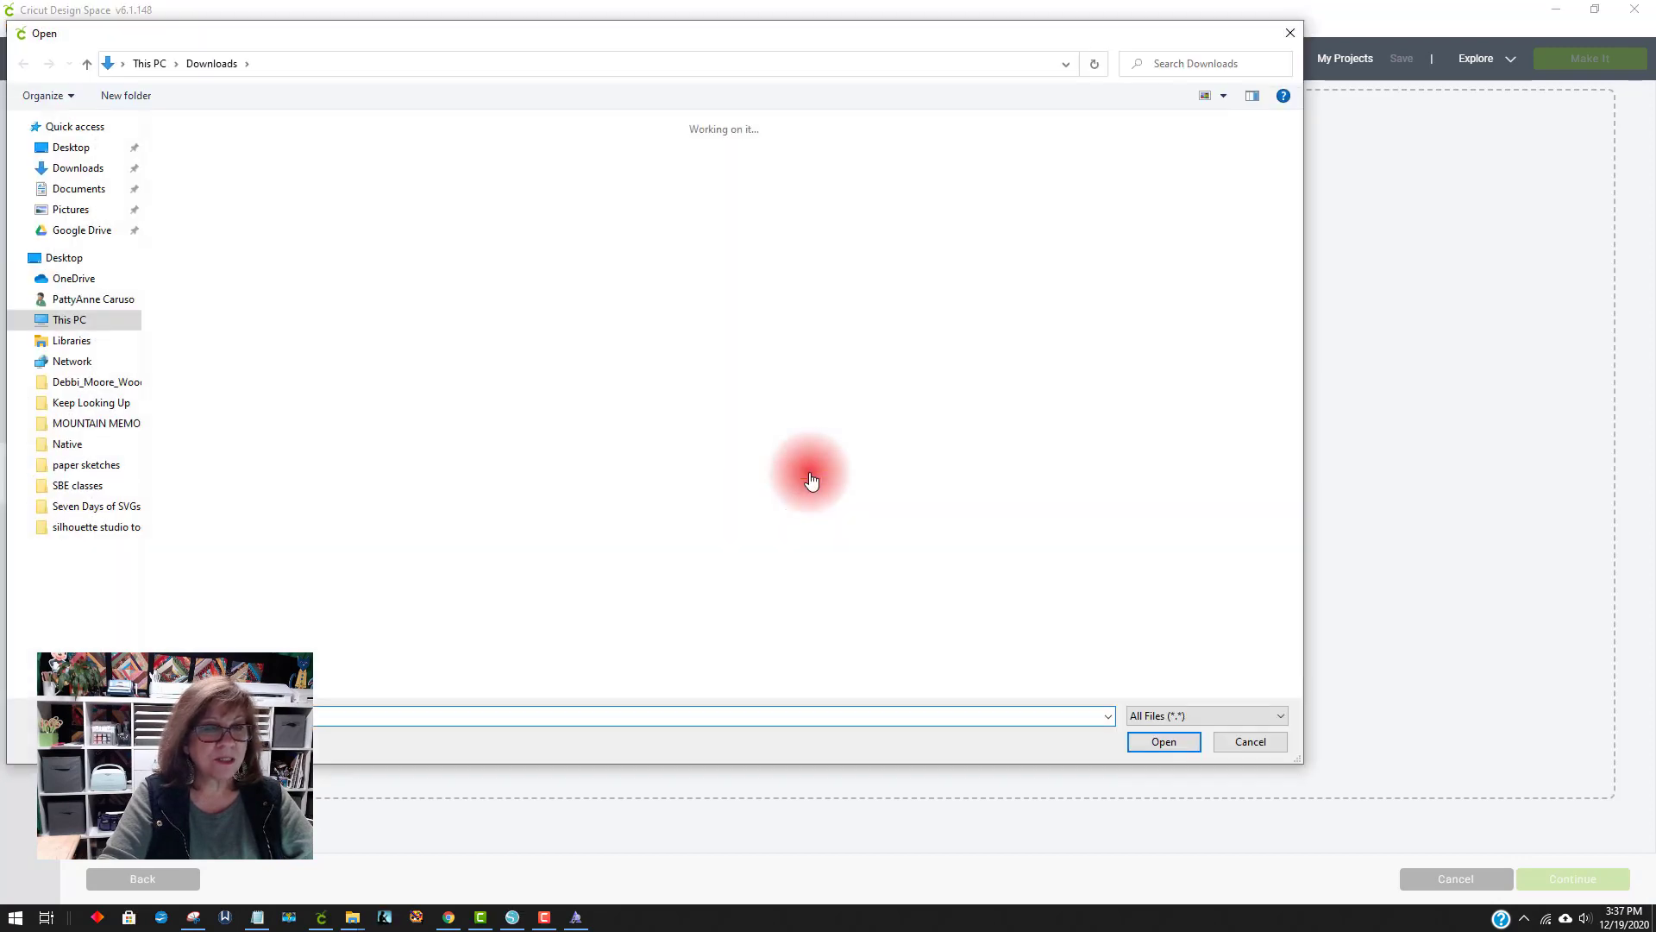
pyautogui.doubleClick(789, 288)
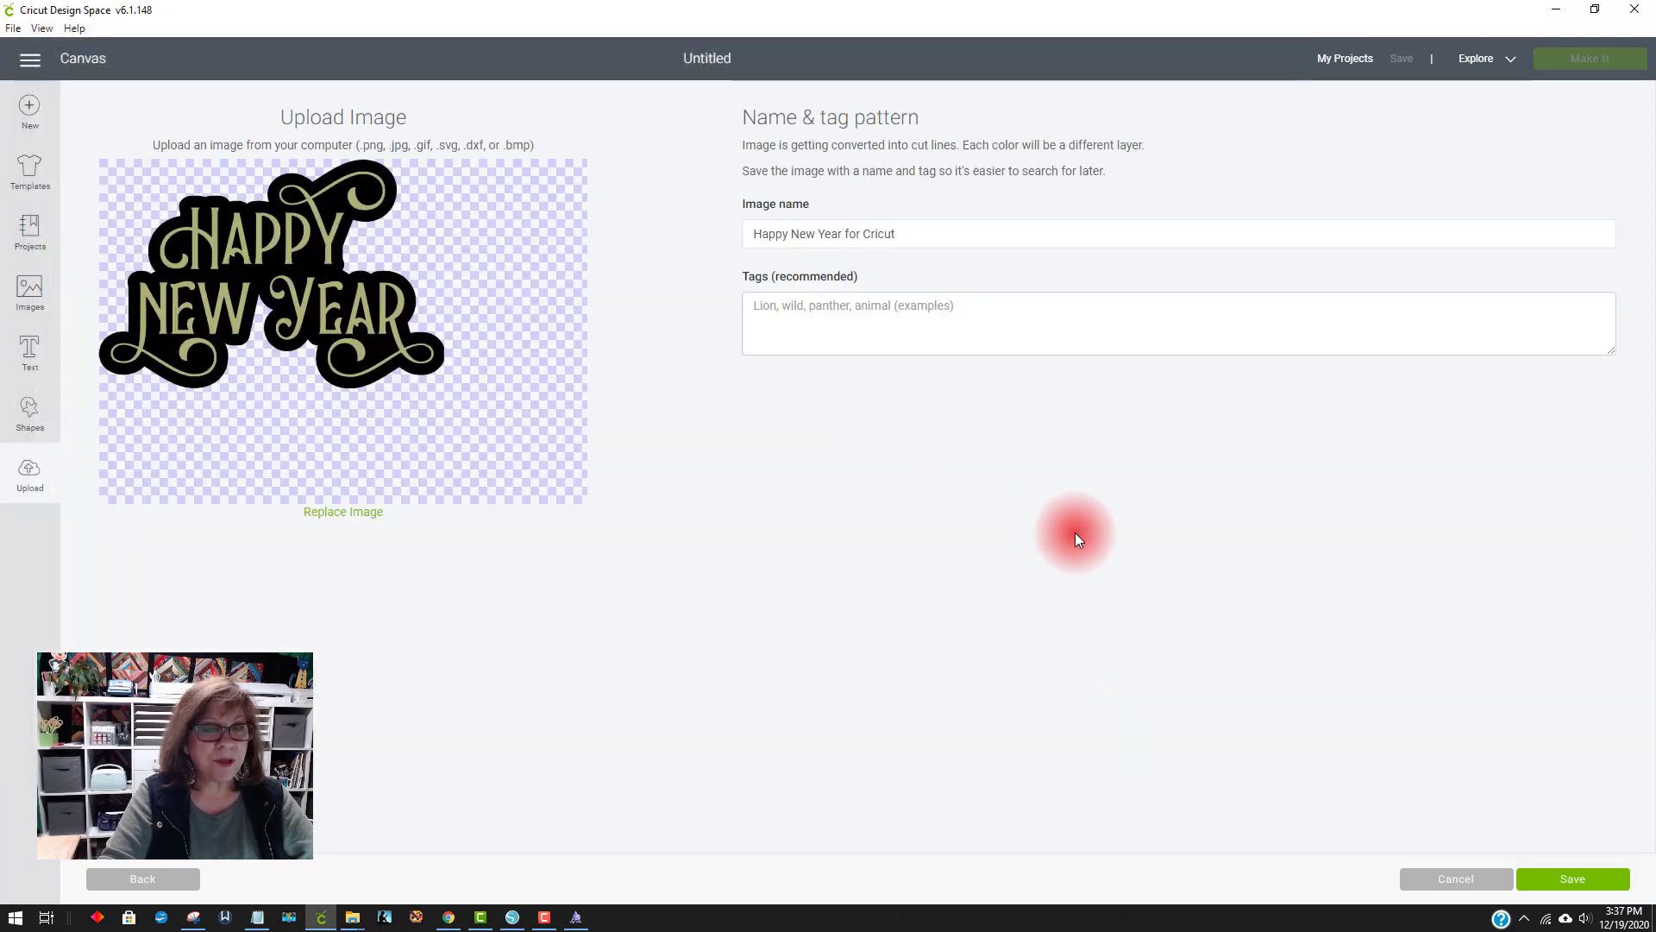
pyautogui.click(1553, 878)
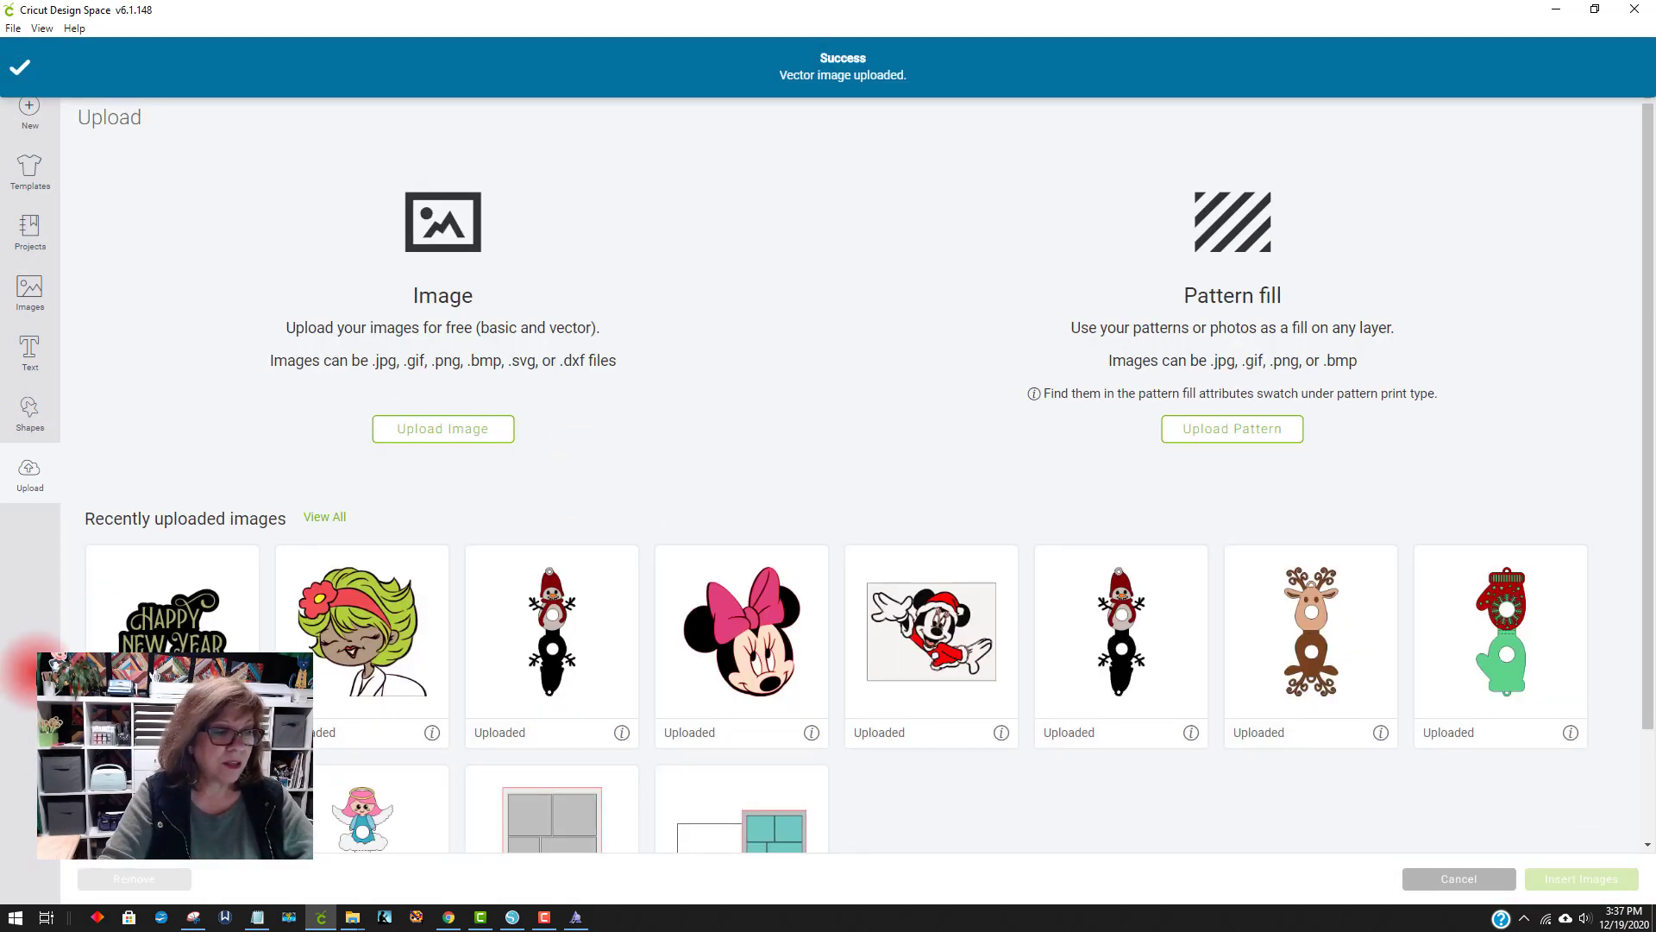
# Insert the uploaded Happy New Year image onto the canvas and enlarge it to about 13.1 by 8.6 inches
pyautogui.click(132, 618)
pyautogui.click(1581, 879)
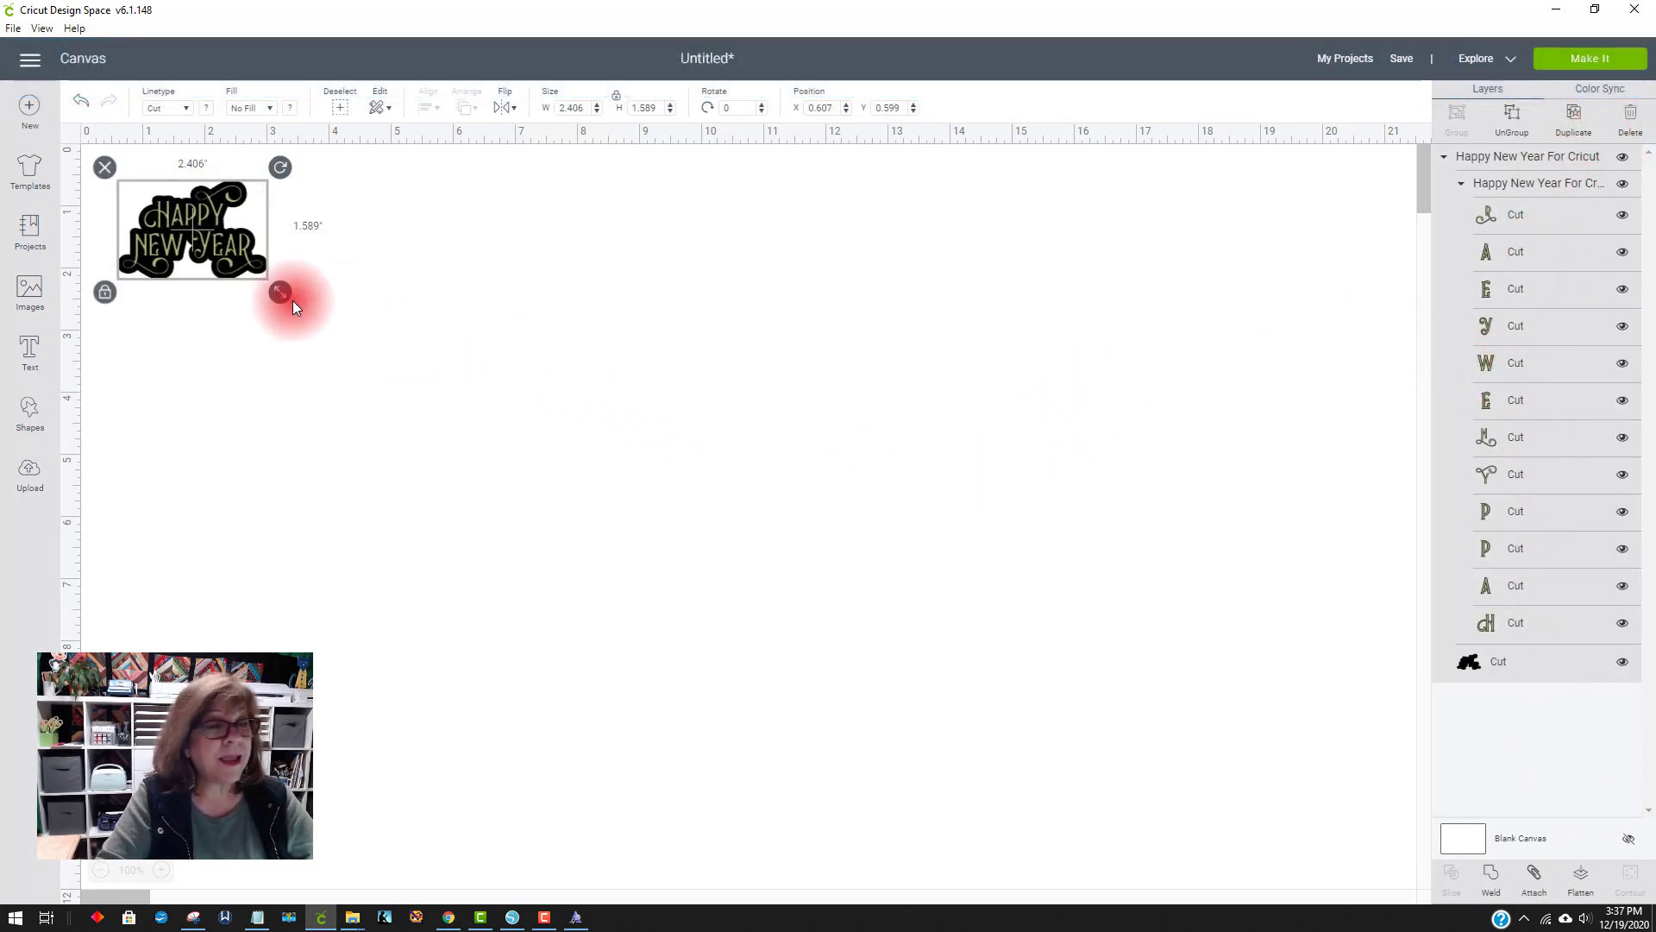
pyautogui.moveTo(284, 297); pyautogui.dragTo(946, 566)
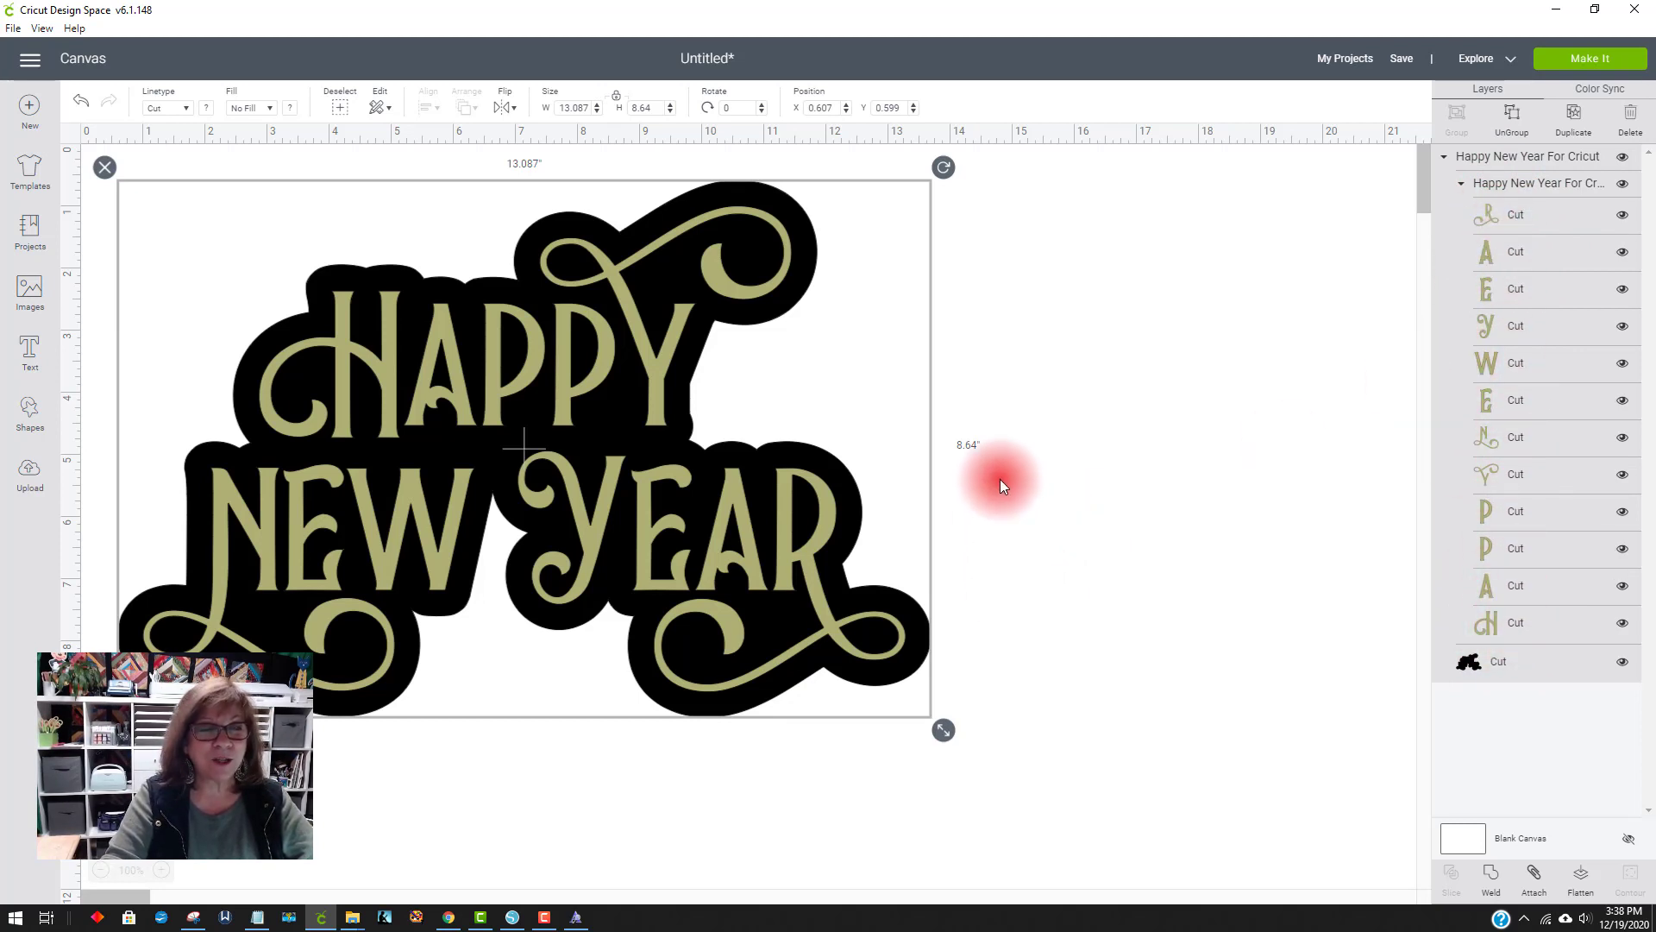
# Switch to Silhouette Studio and ungroup the Happy New Year lettering from its black backing
pyautogui.click(512, 917)
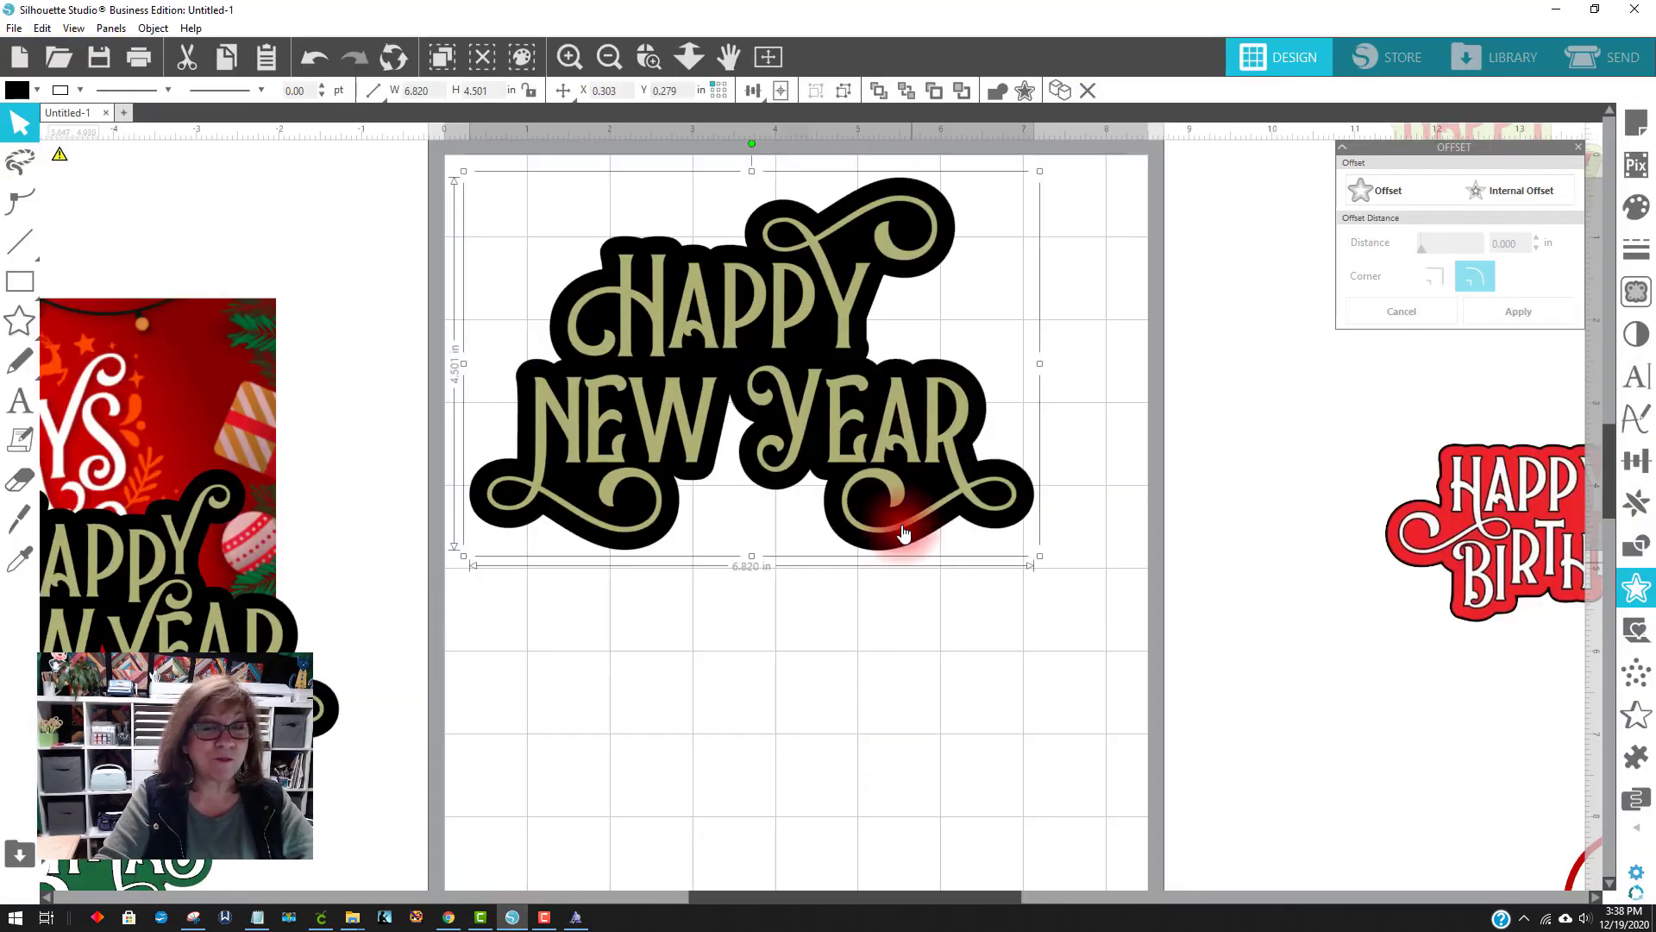
pyautogui.rightClick(837, 398)
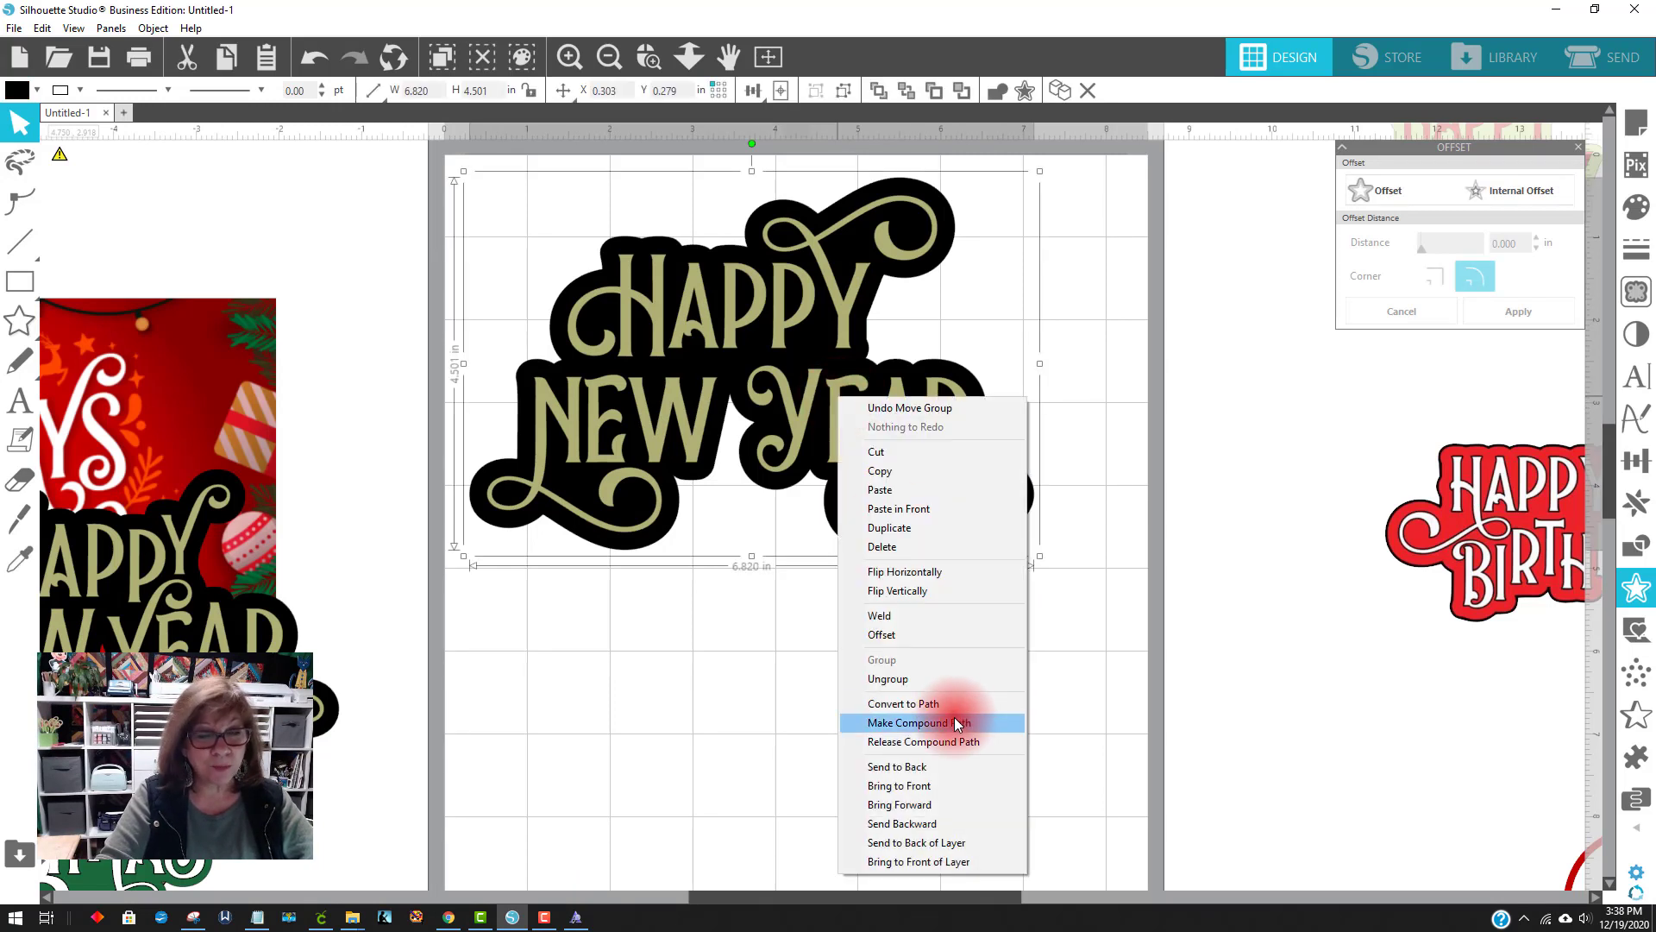
pyautogui.click(945, 685)
pyautogui.click(855, 699)
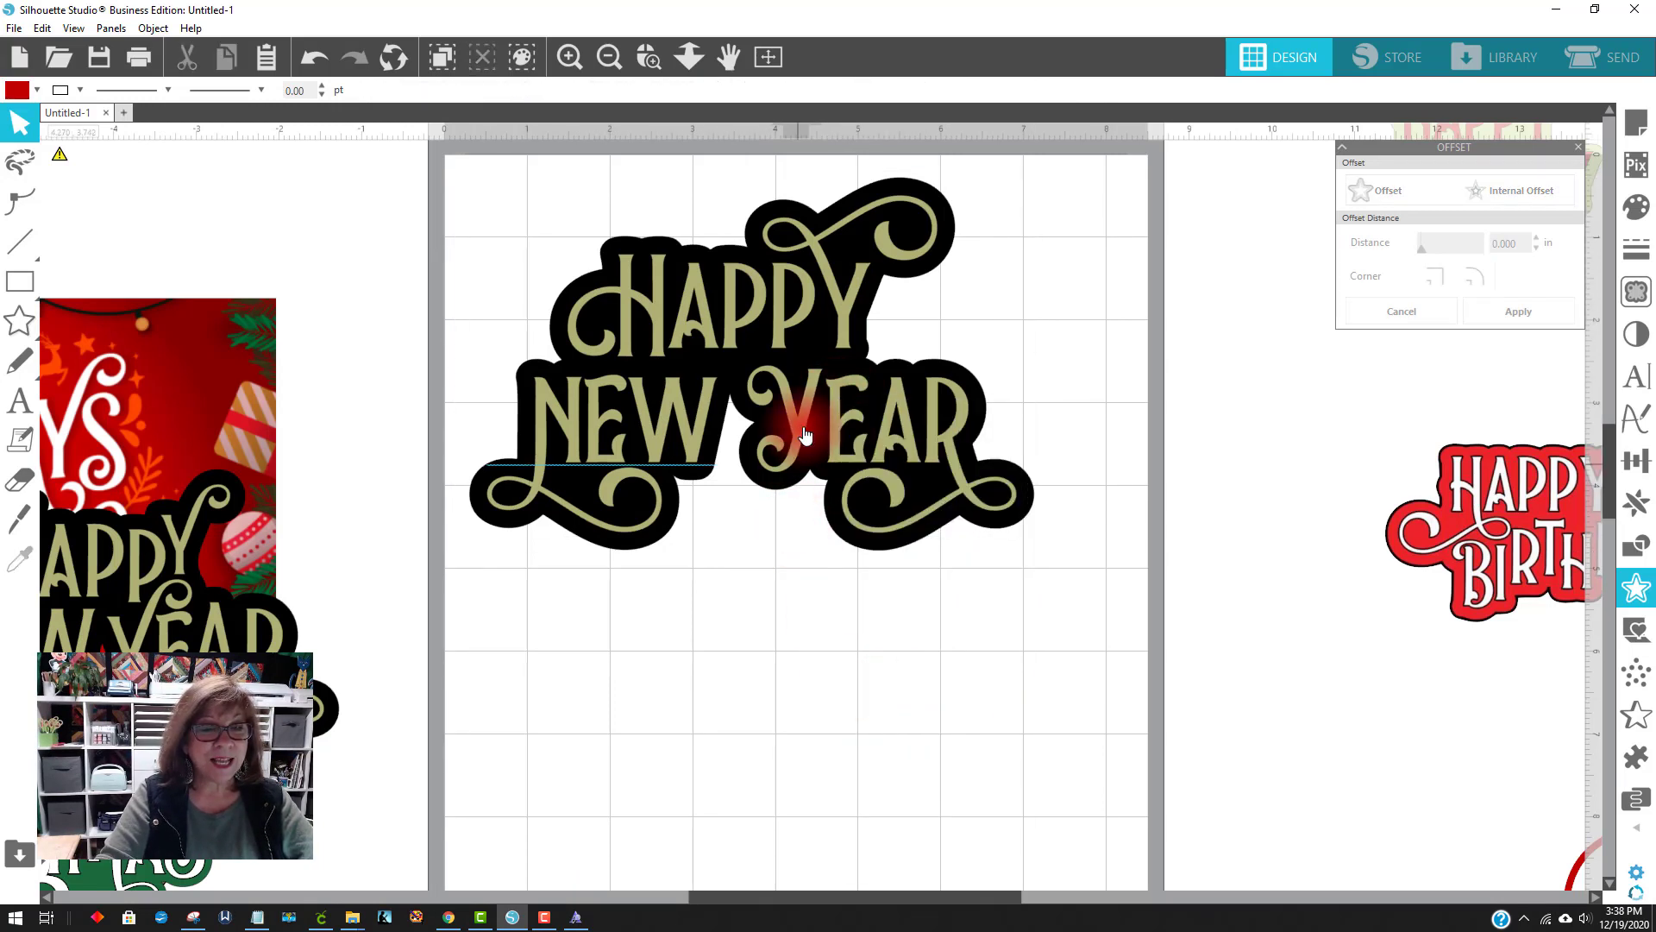
# Select the lettering by its fill color RGB (174,176,117) and turn all the letters into one compound path
pyautogui.click(523, 57)
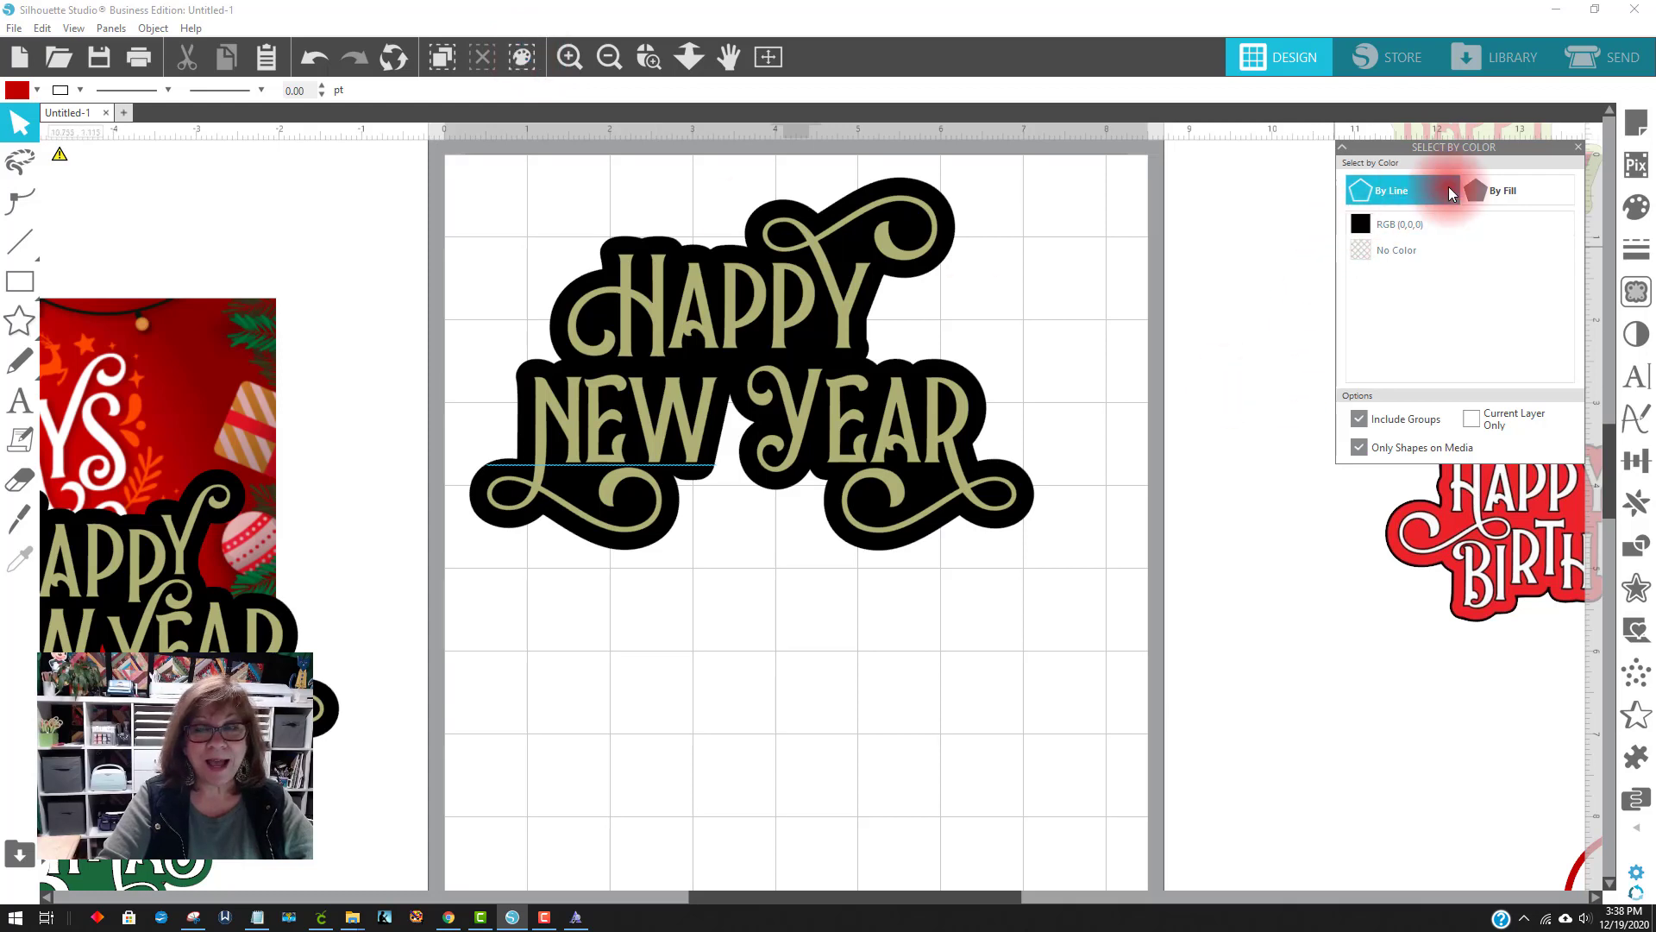
pyautogui.click(1495, 192)
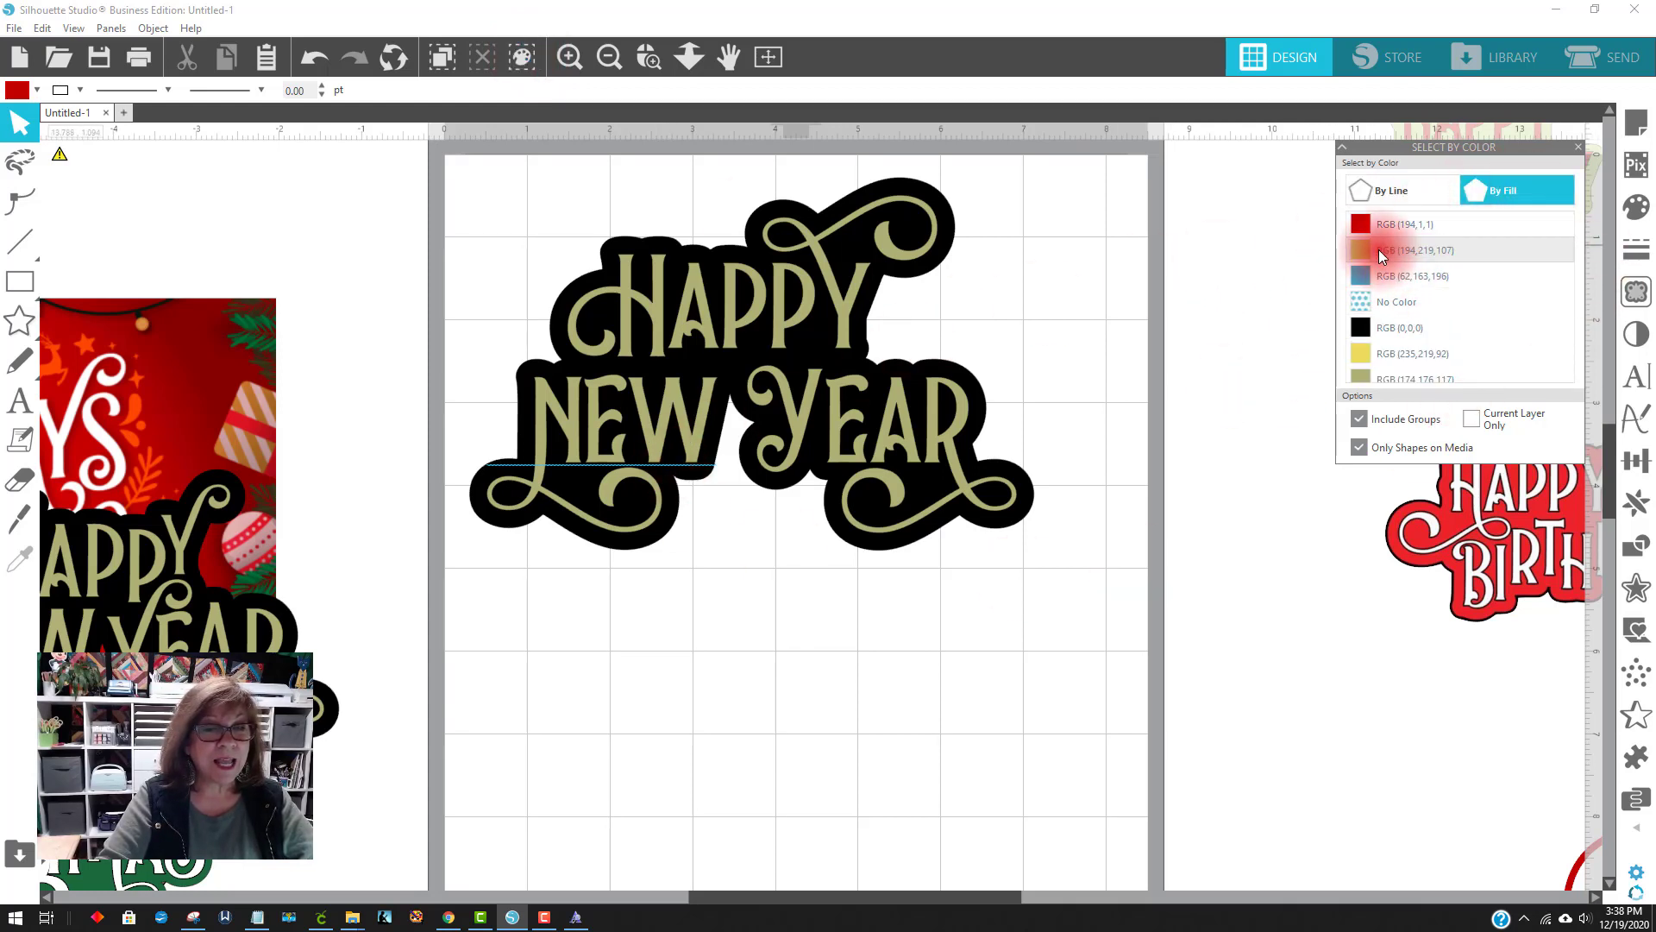
pyautogui.click(1384, 334)
pyautogui.click(1368, 374)
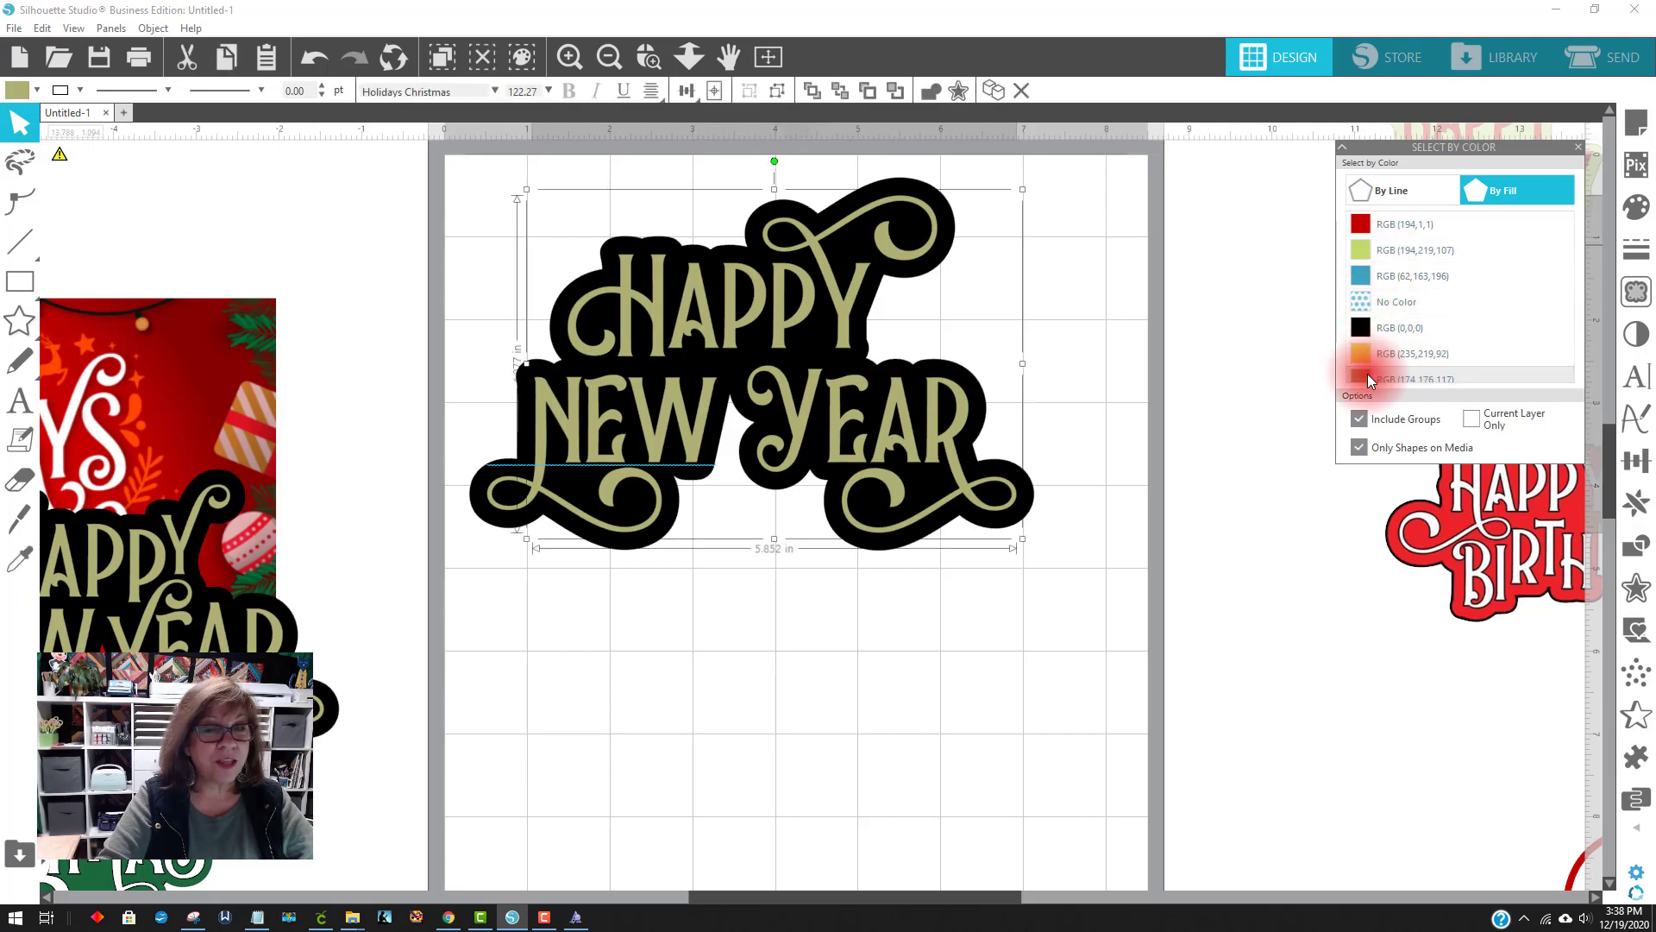
pyautogui.scroll(-2, 1499, 326)
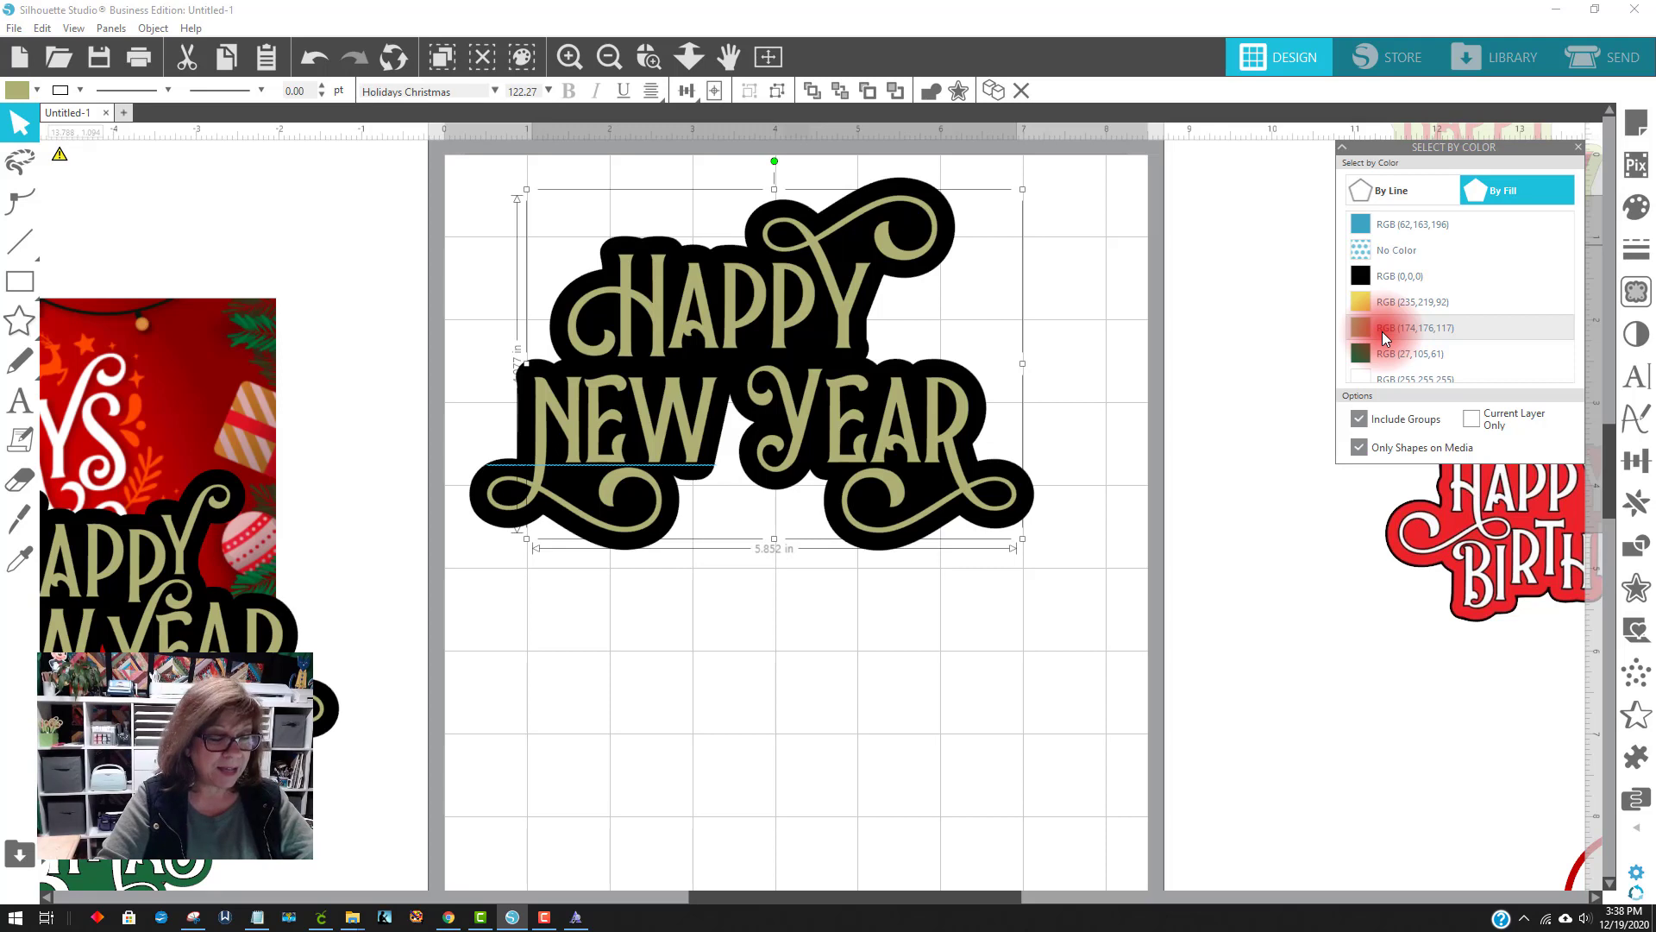
pyautogui.click(151, 28)
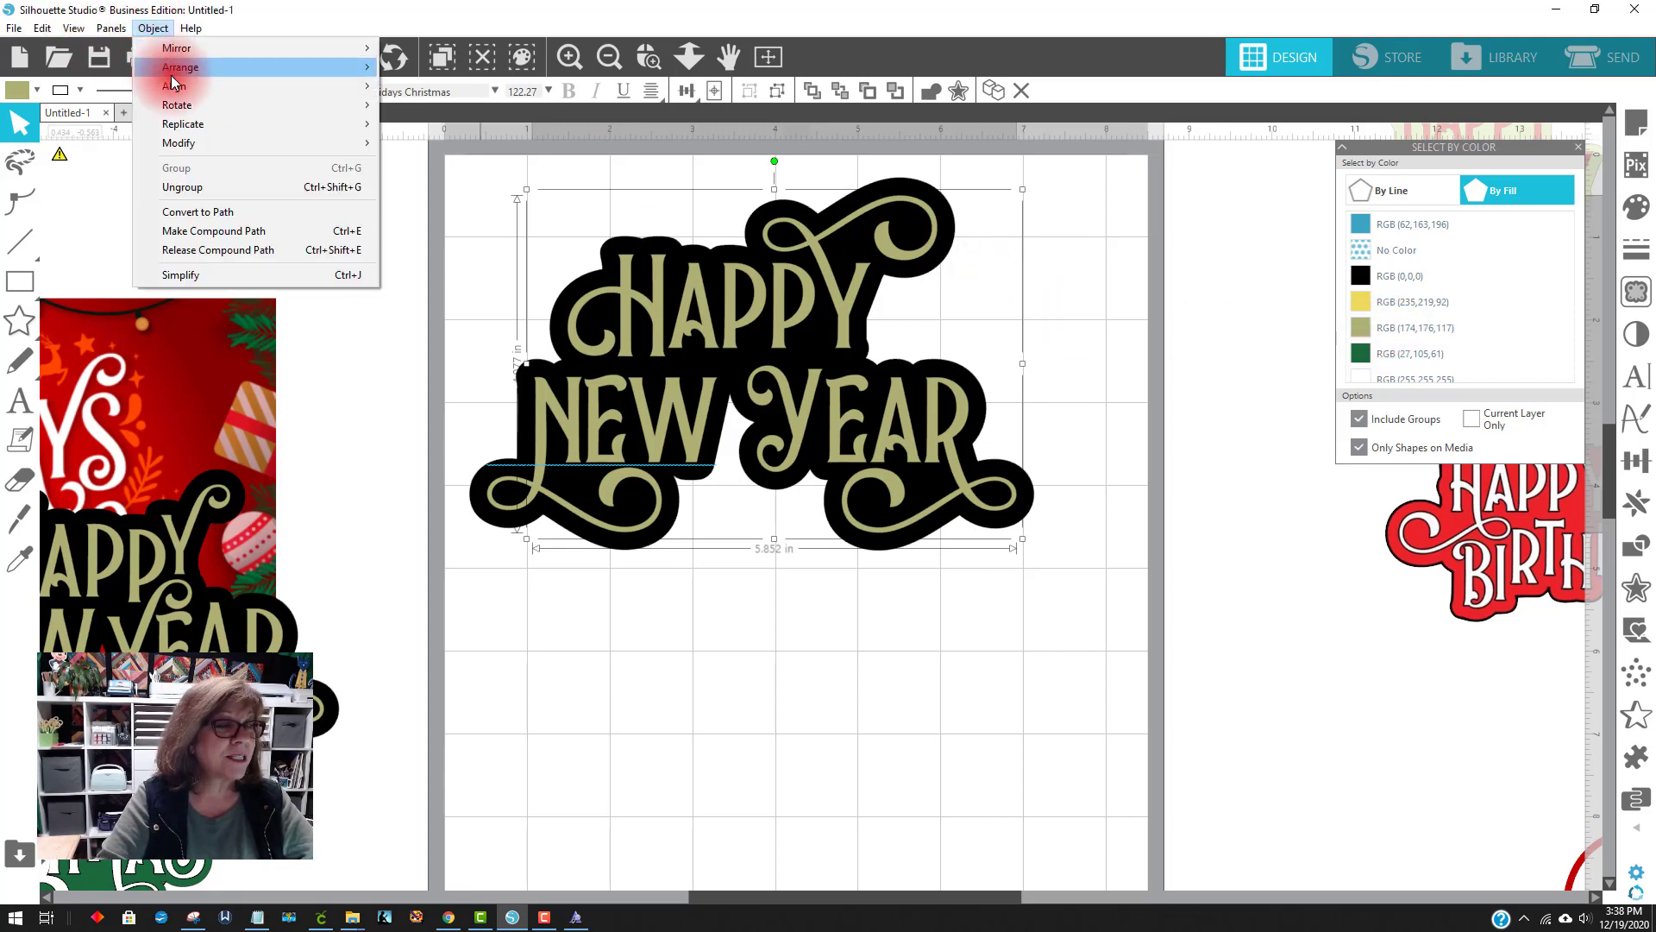
pyautogui.click(263, 229)
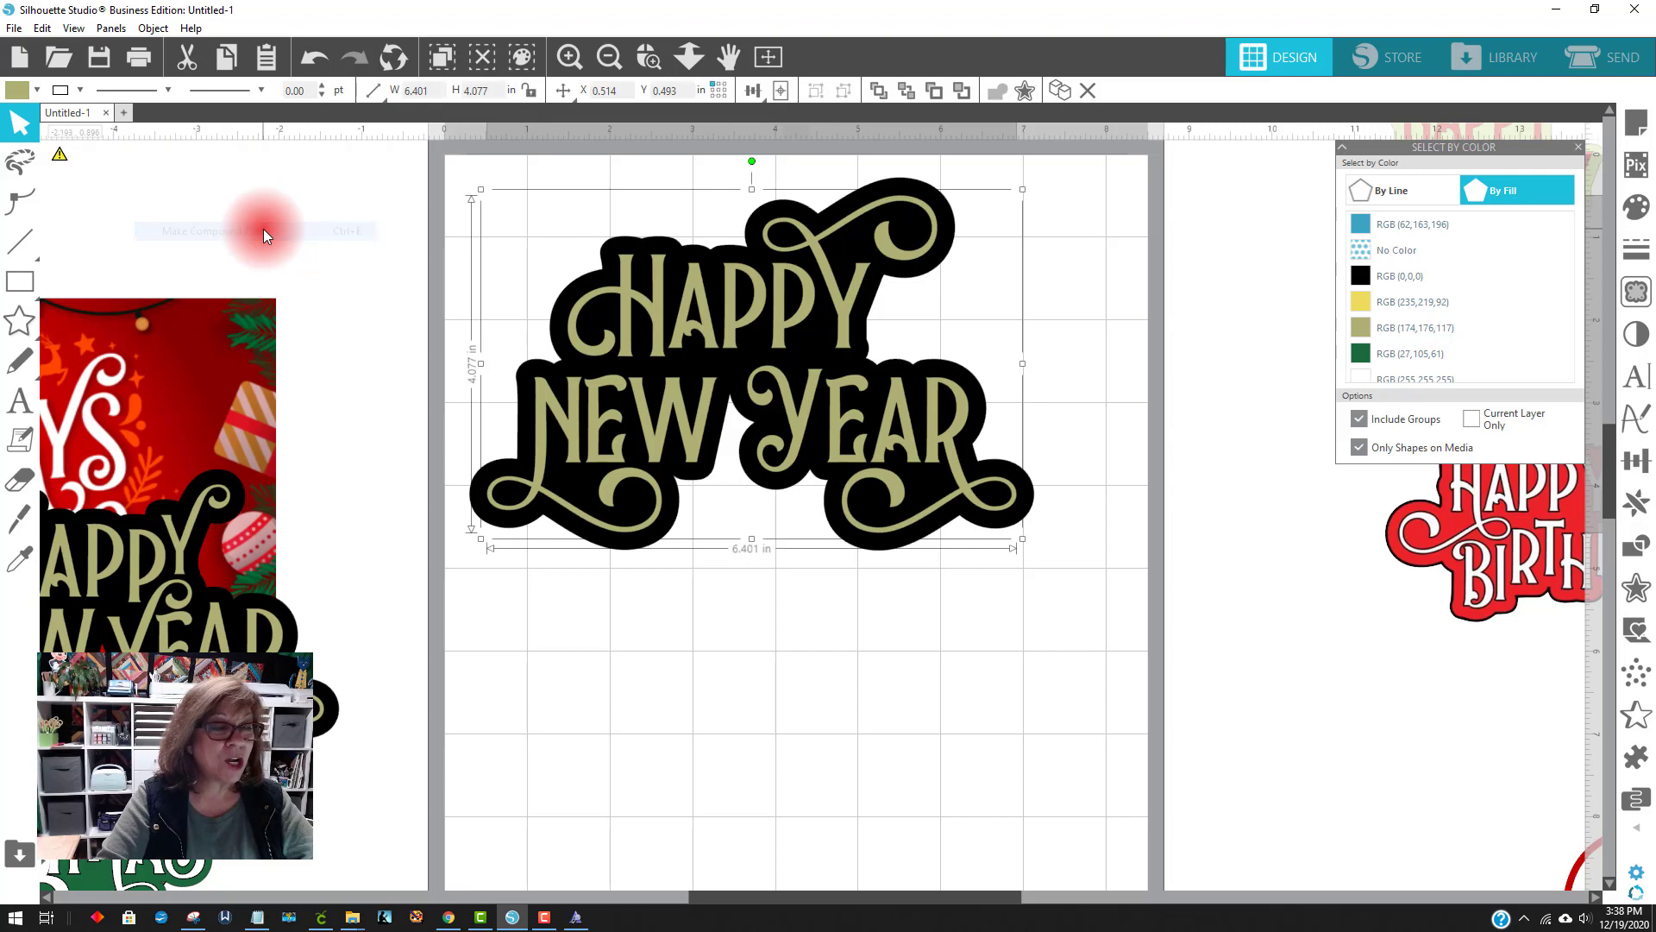
pyautogui.click(956, 709)
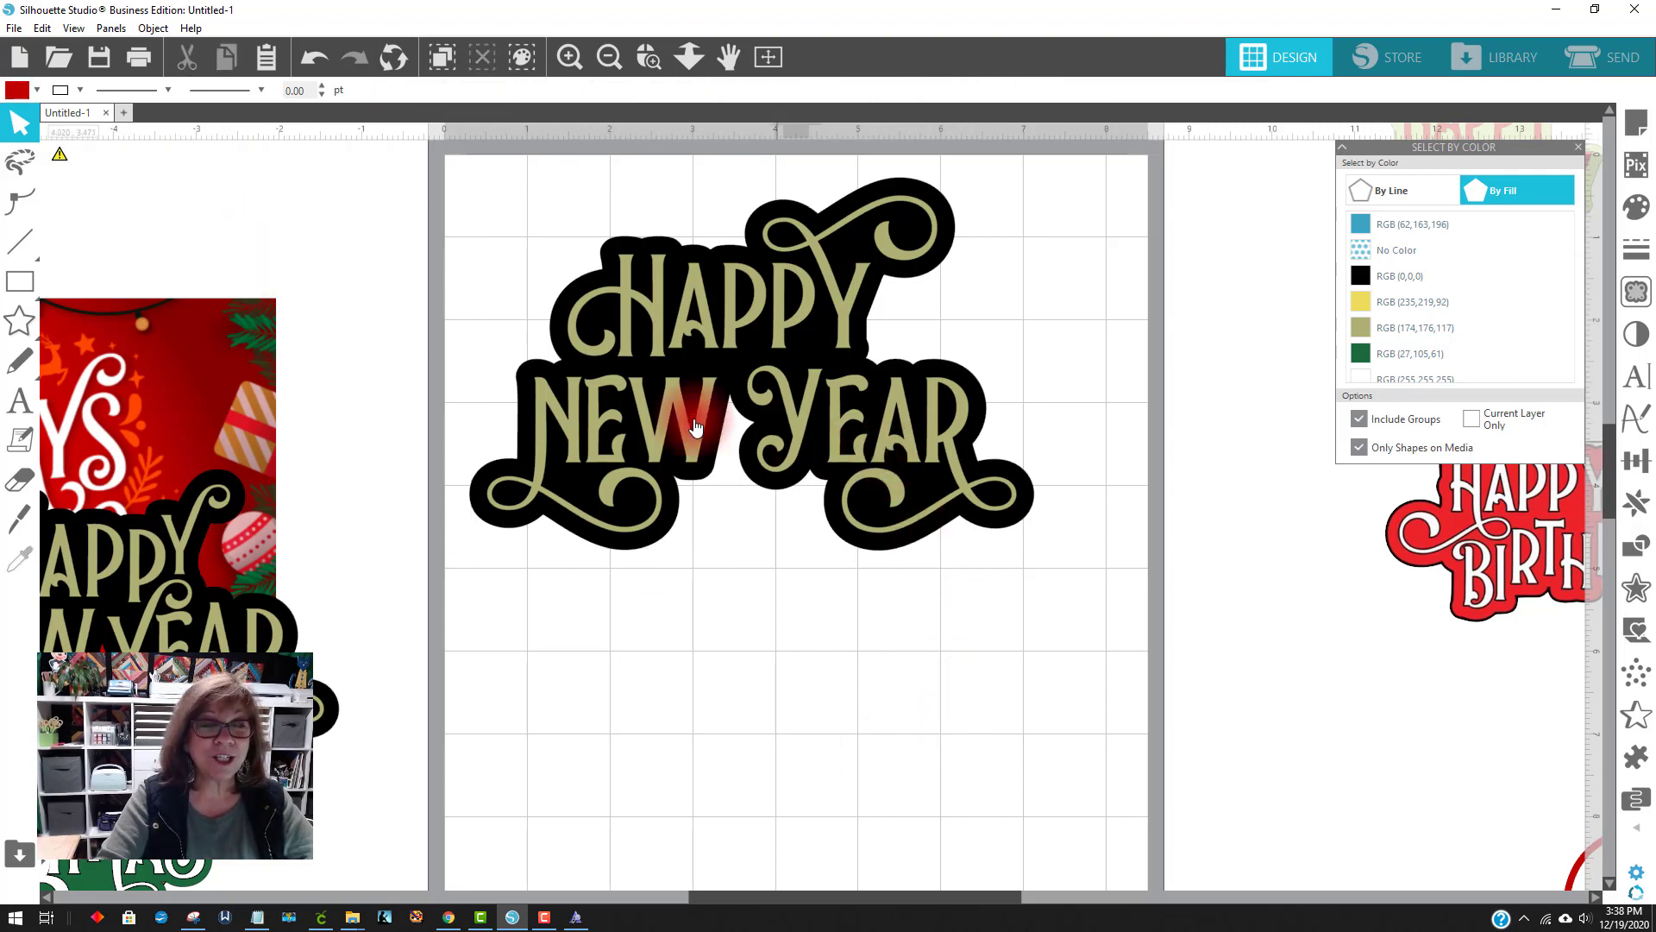
# Select the compound lettering together with the black backing and group them
pyautogui.moveTo(480, 164); pyautogui.dragTo(991, 515)
pyautogui.rightClick(841, 450)
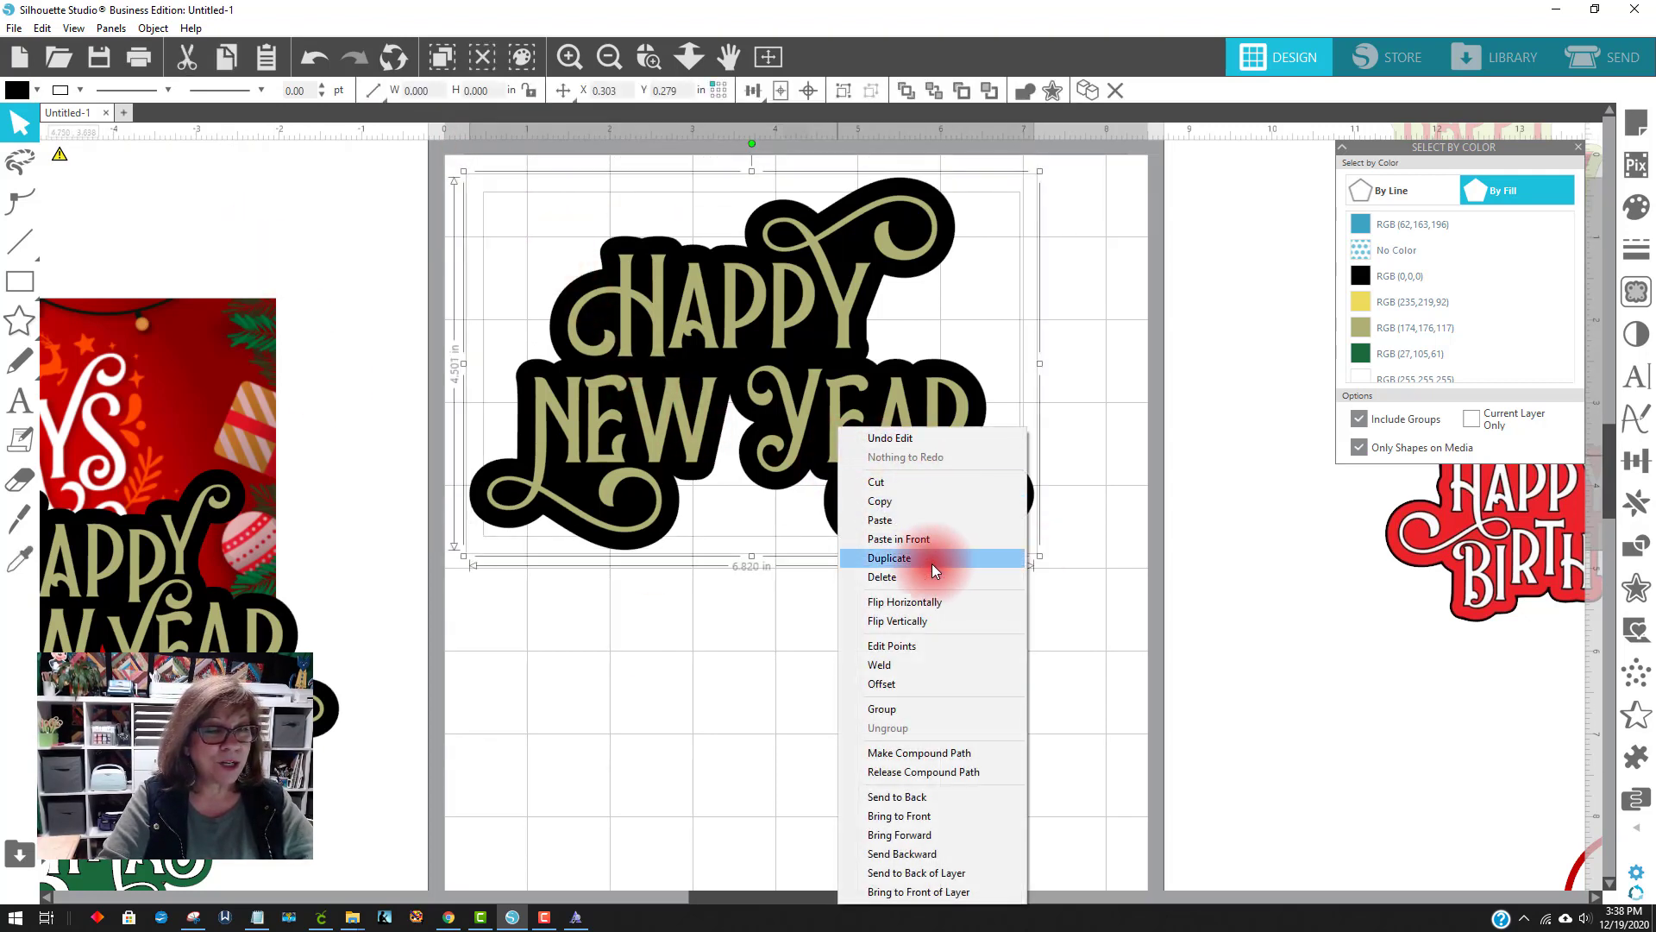
pyautogui.click(904, 707)
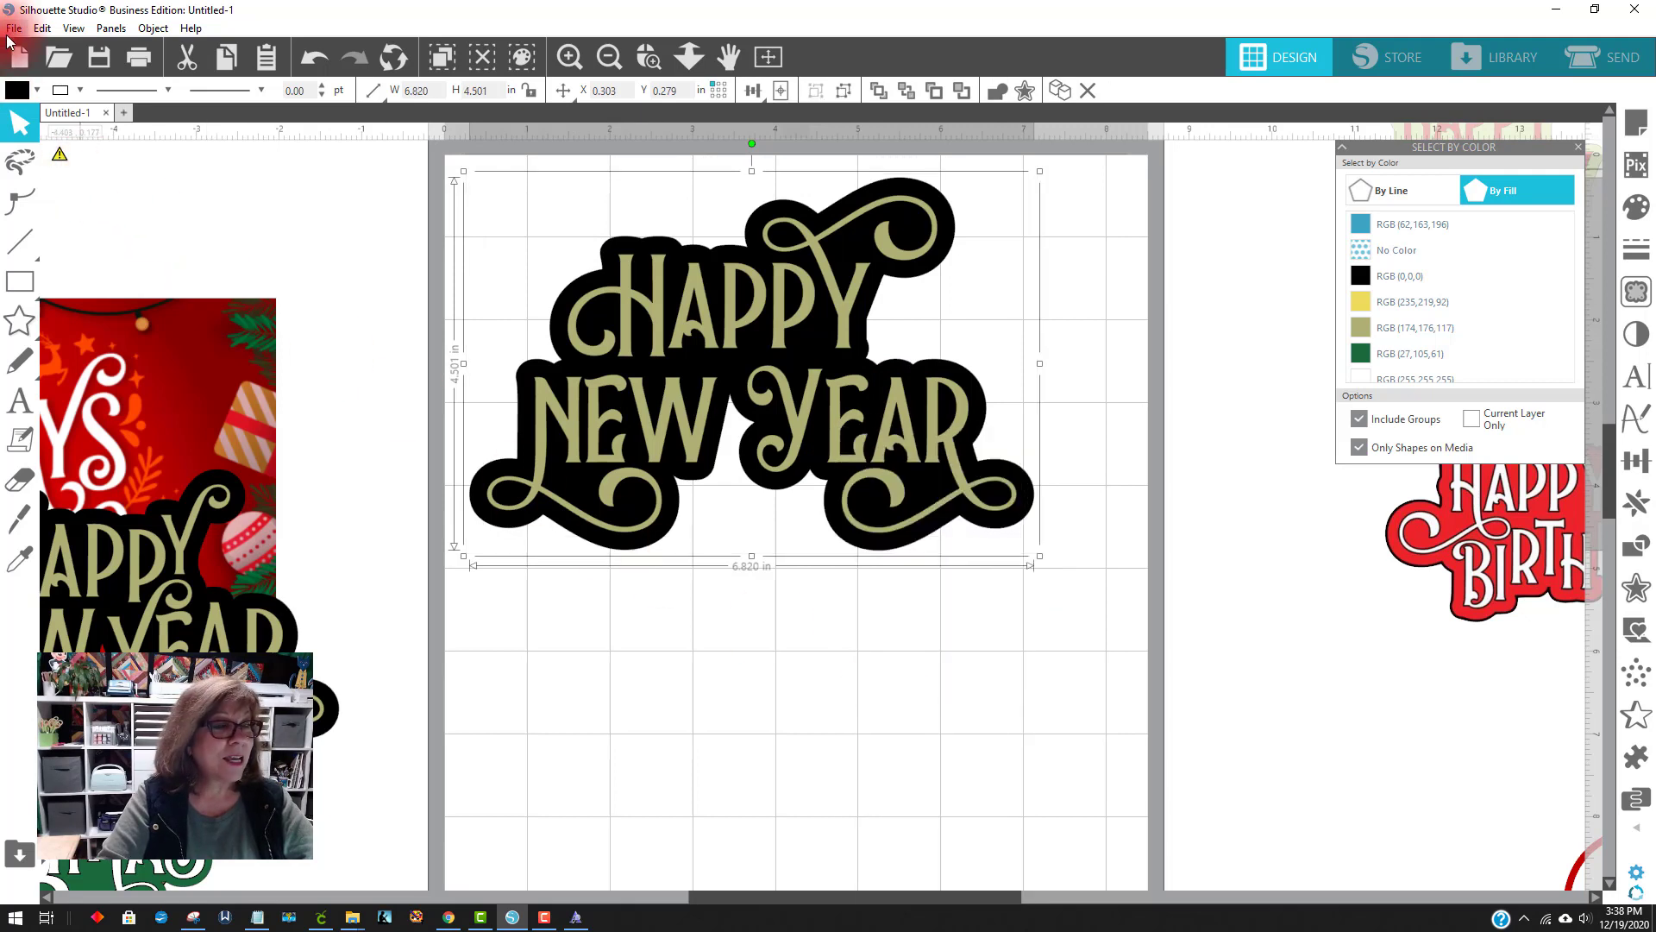
# Save the grouped selection to the hard drive's Downloads folder as Happy New Year for Cricut2
pyautogui.click(14, 28)
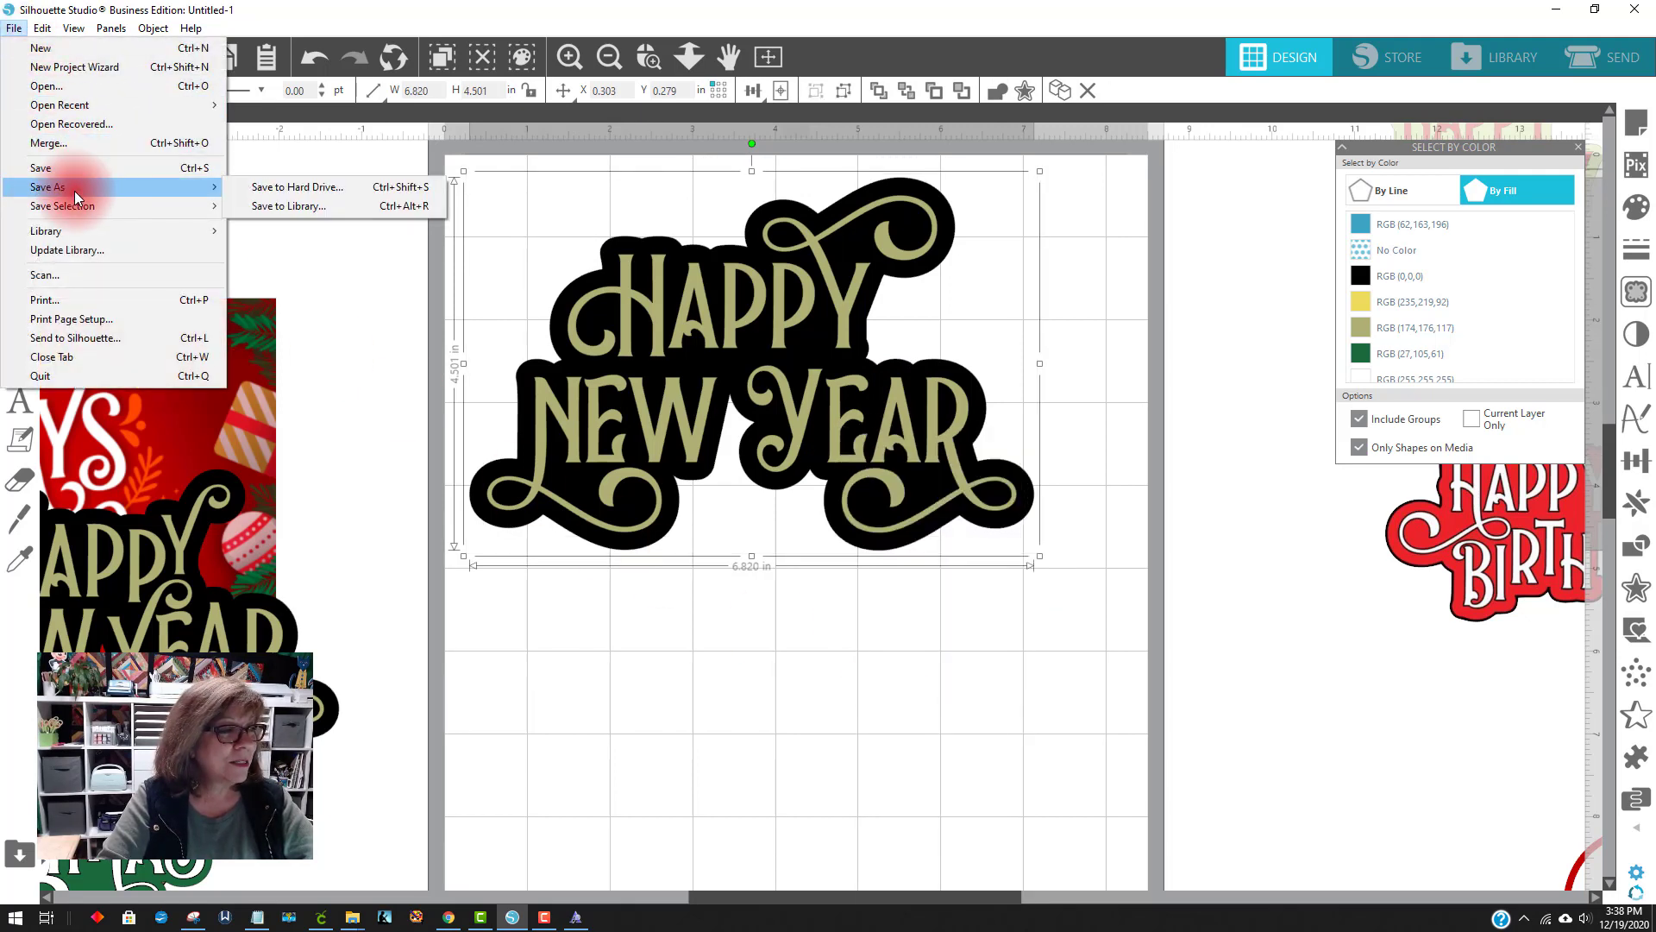
pyautogui.moveTo(73, 205)
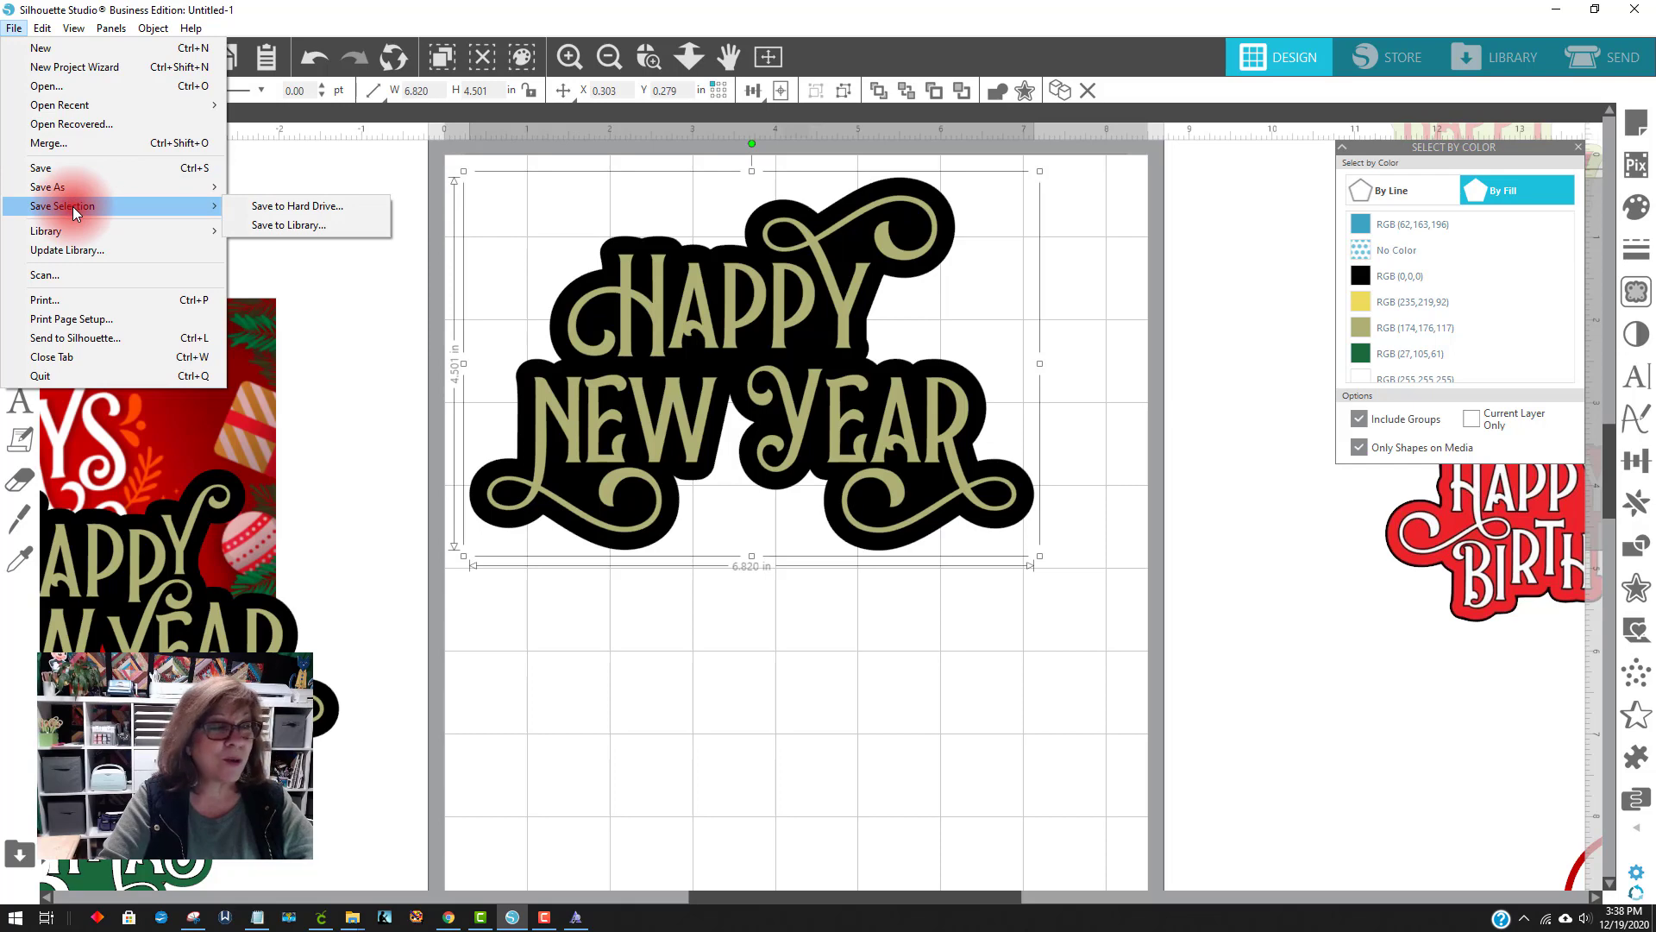
pyautogui.click(284, 206)
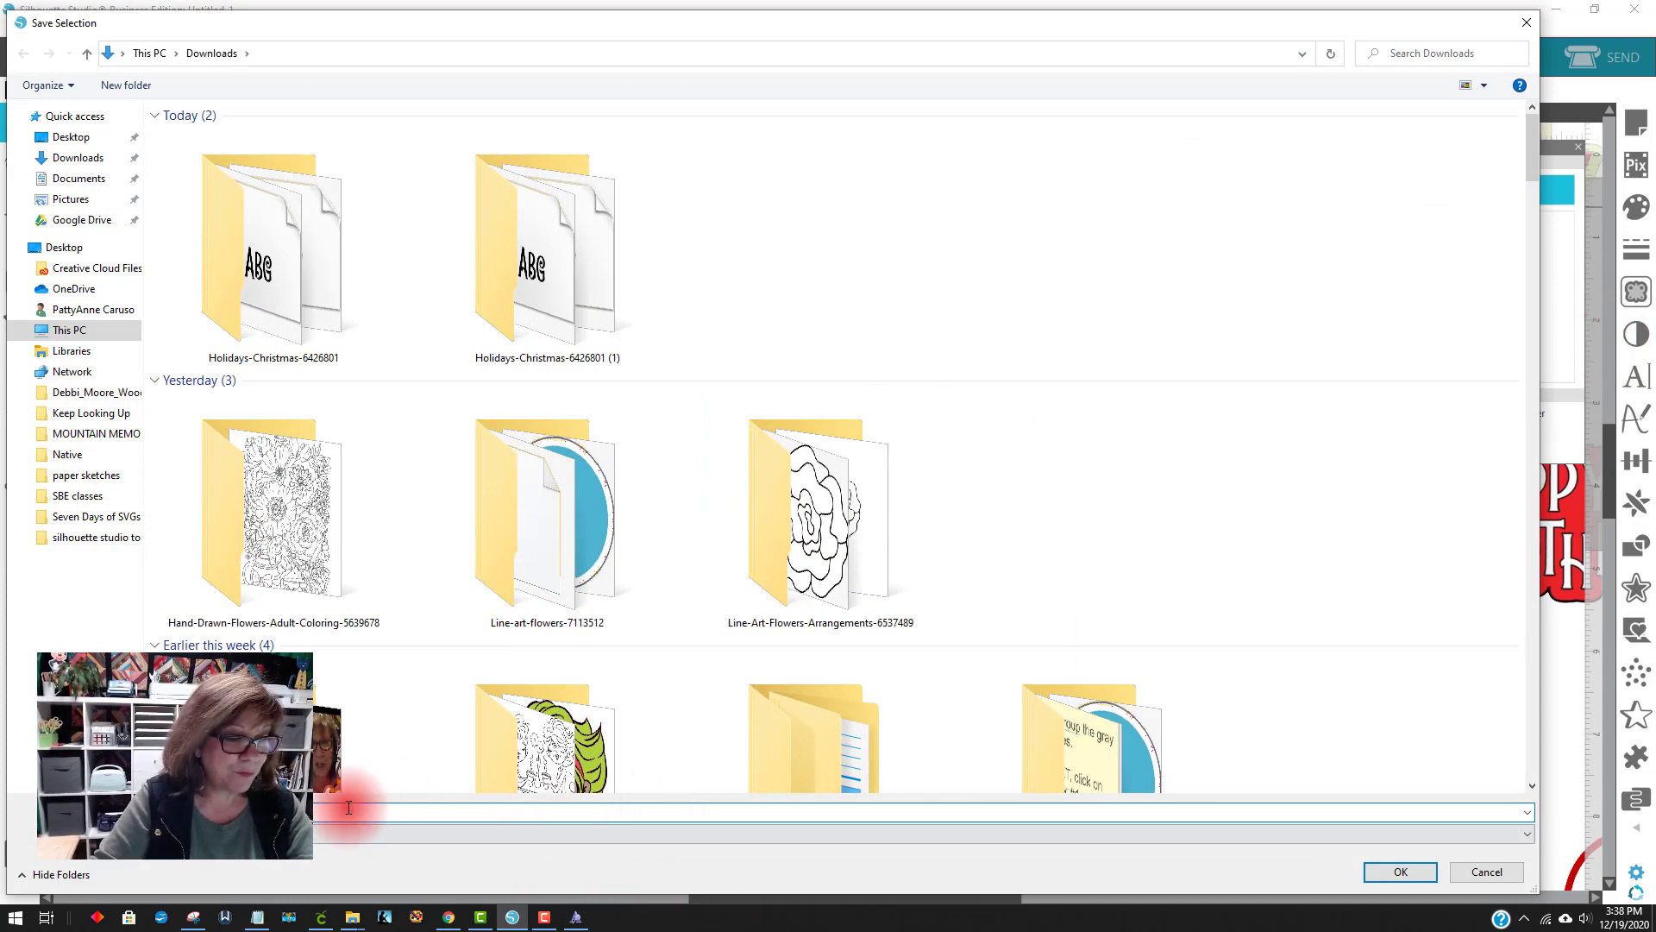
pyautogui.click(253, 834)
pyautogui.click(253, 765)
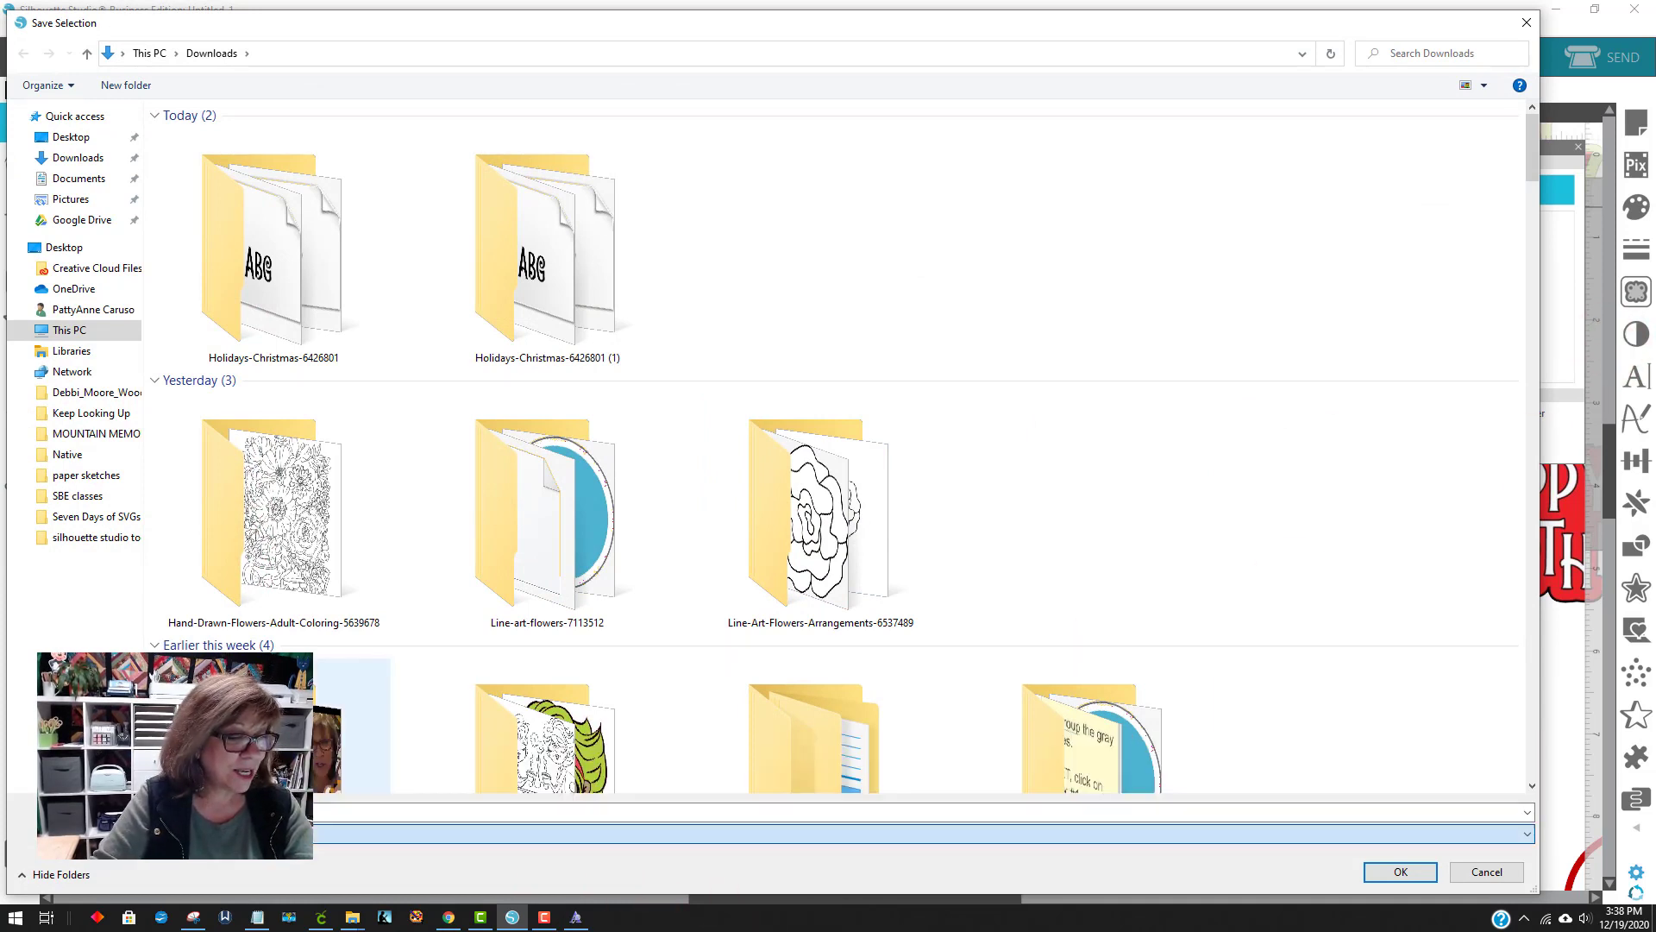
pyautogui.click(842, 308)
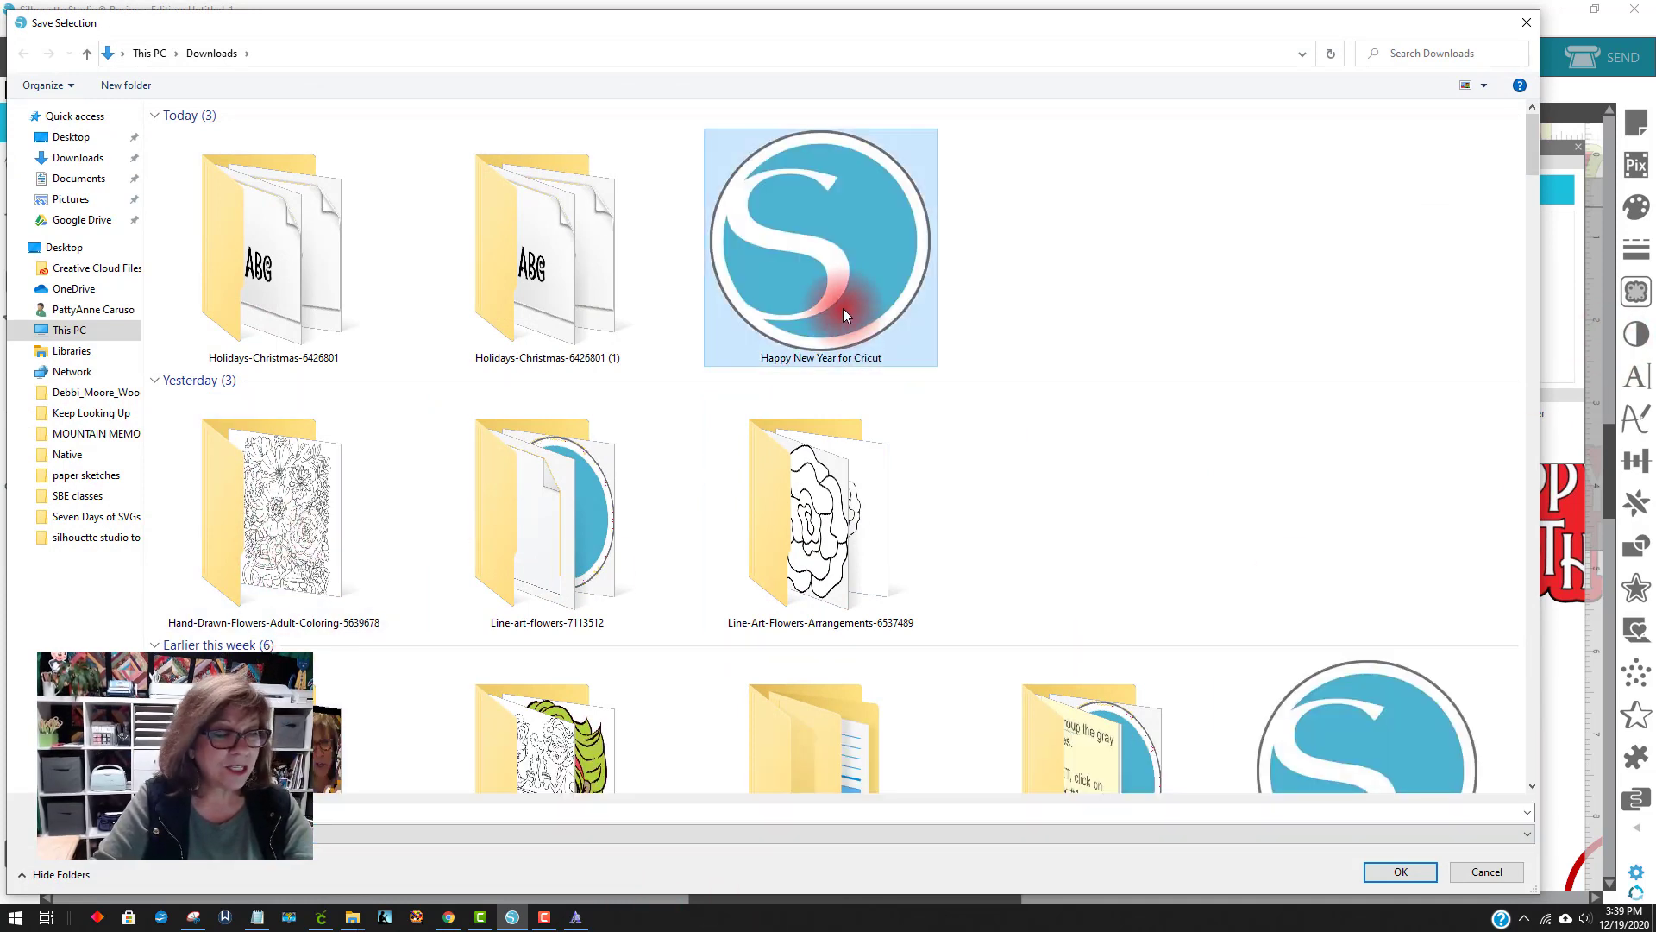
pyautogui.click(225, 812)
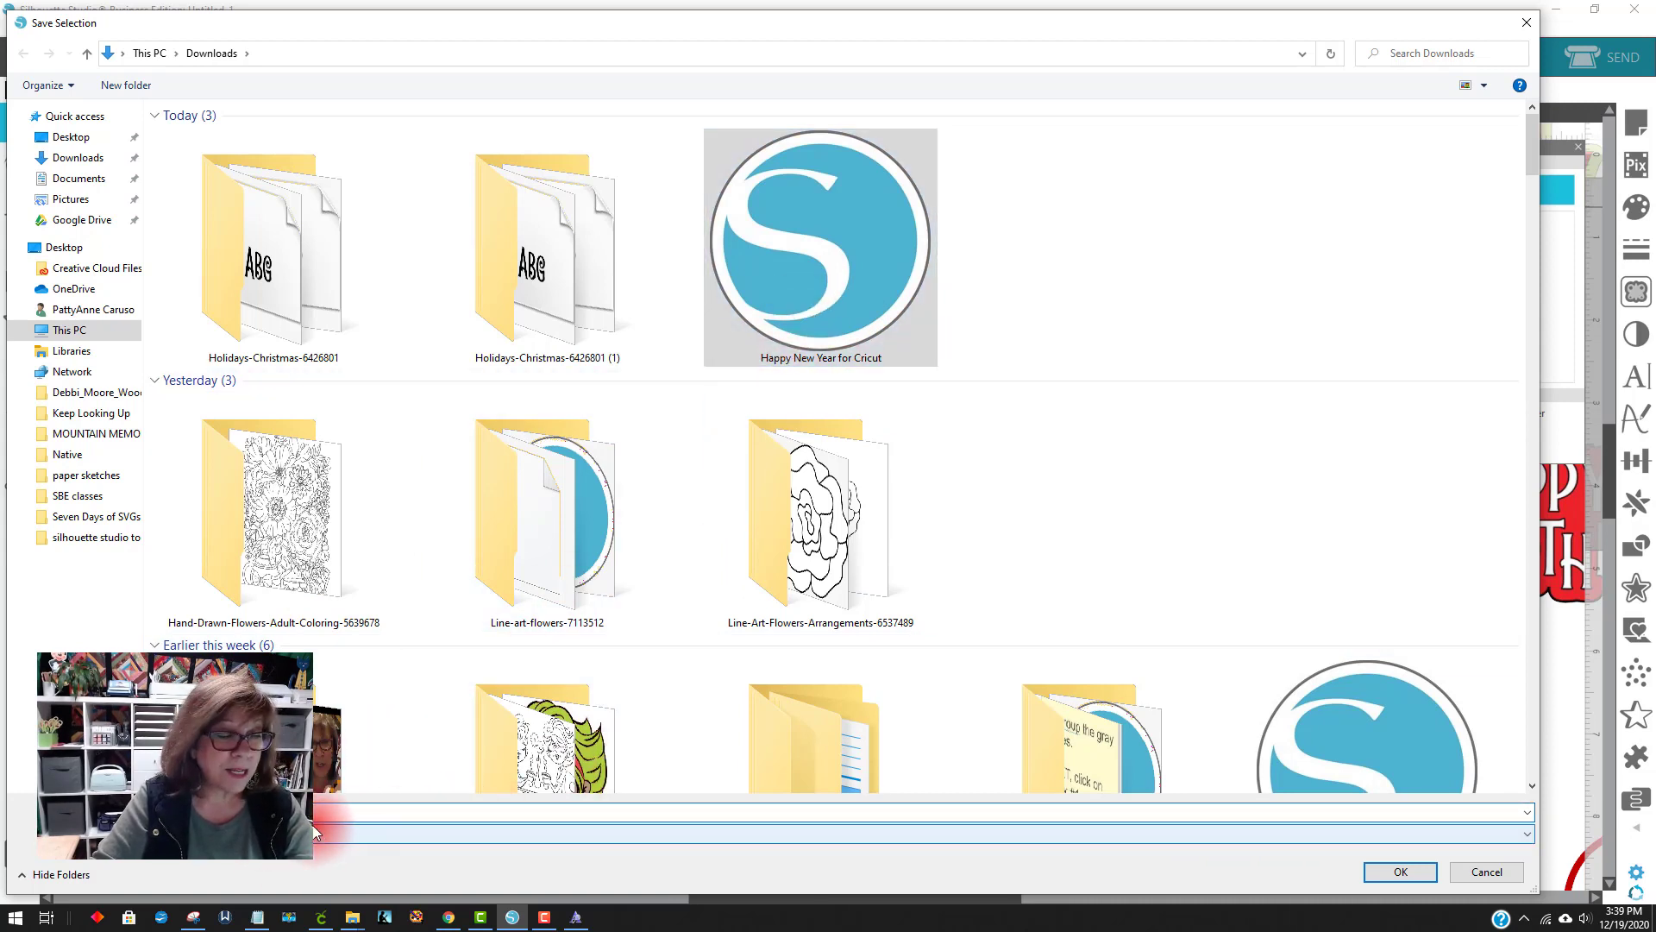
pyautogui.write('2')
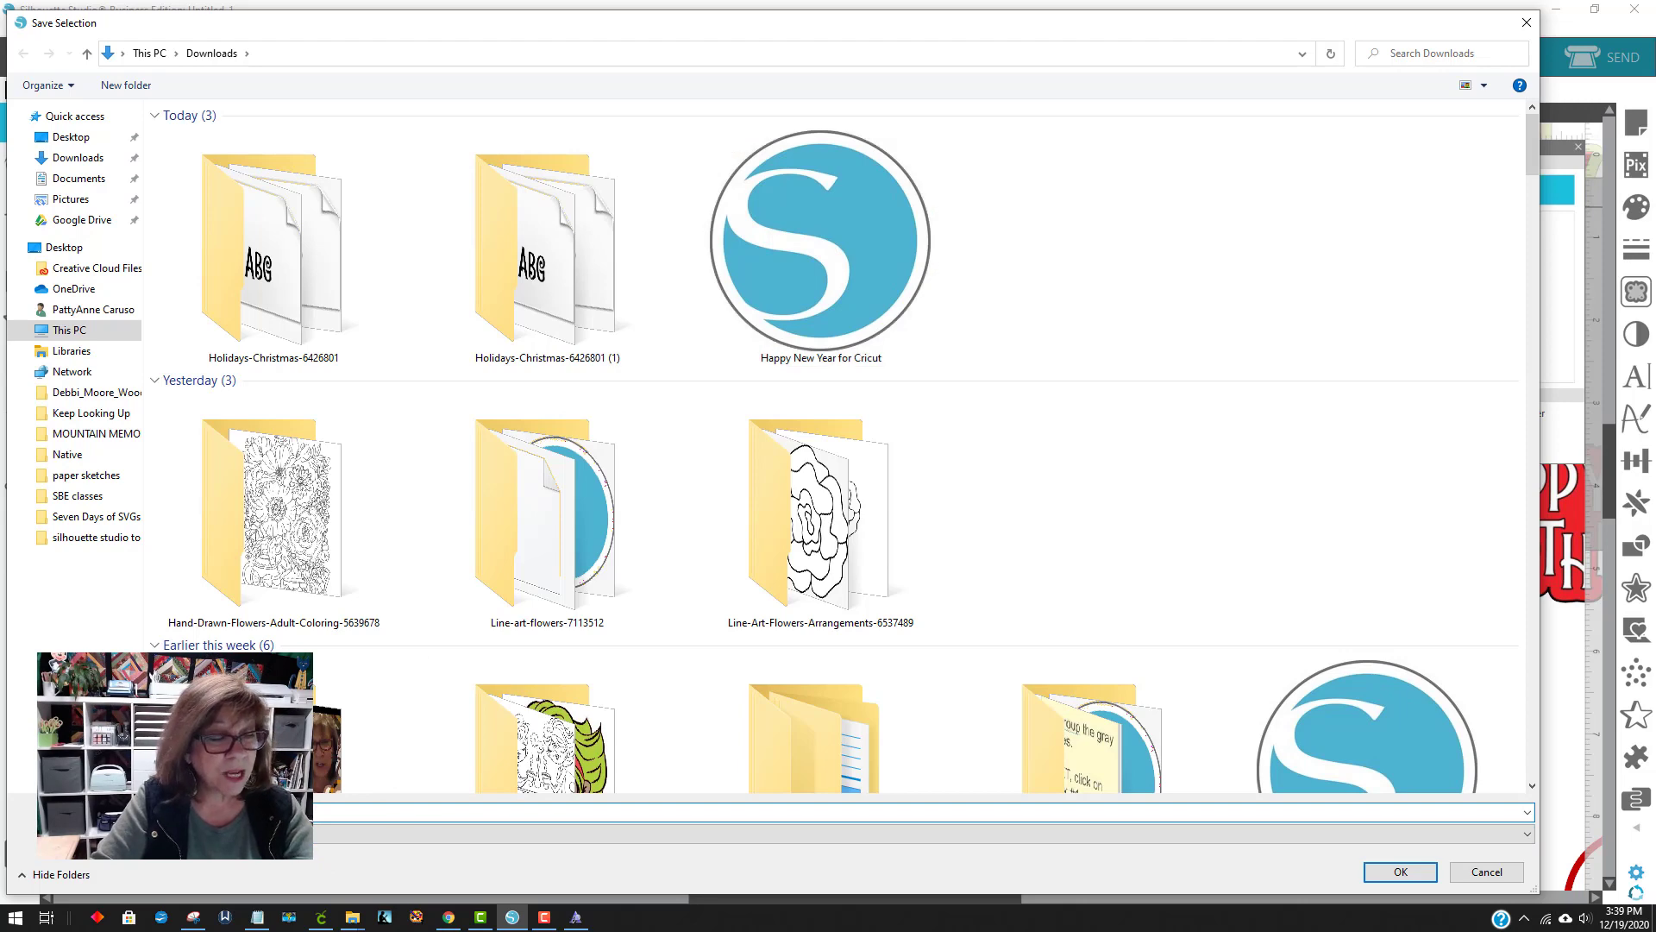
pyautogui.click(1402, 872)
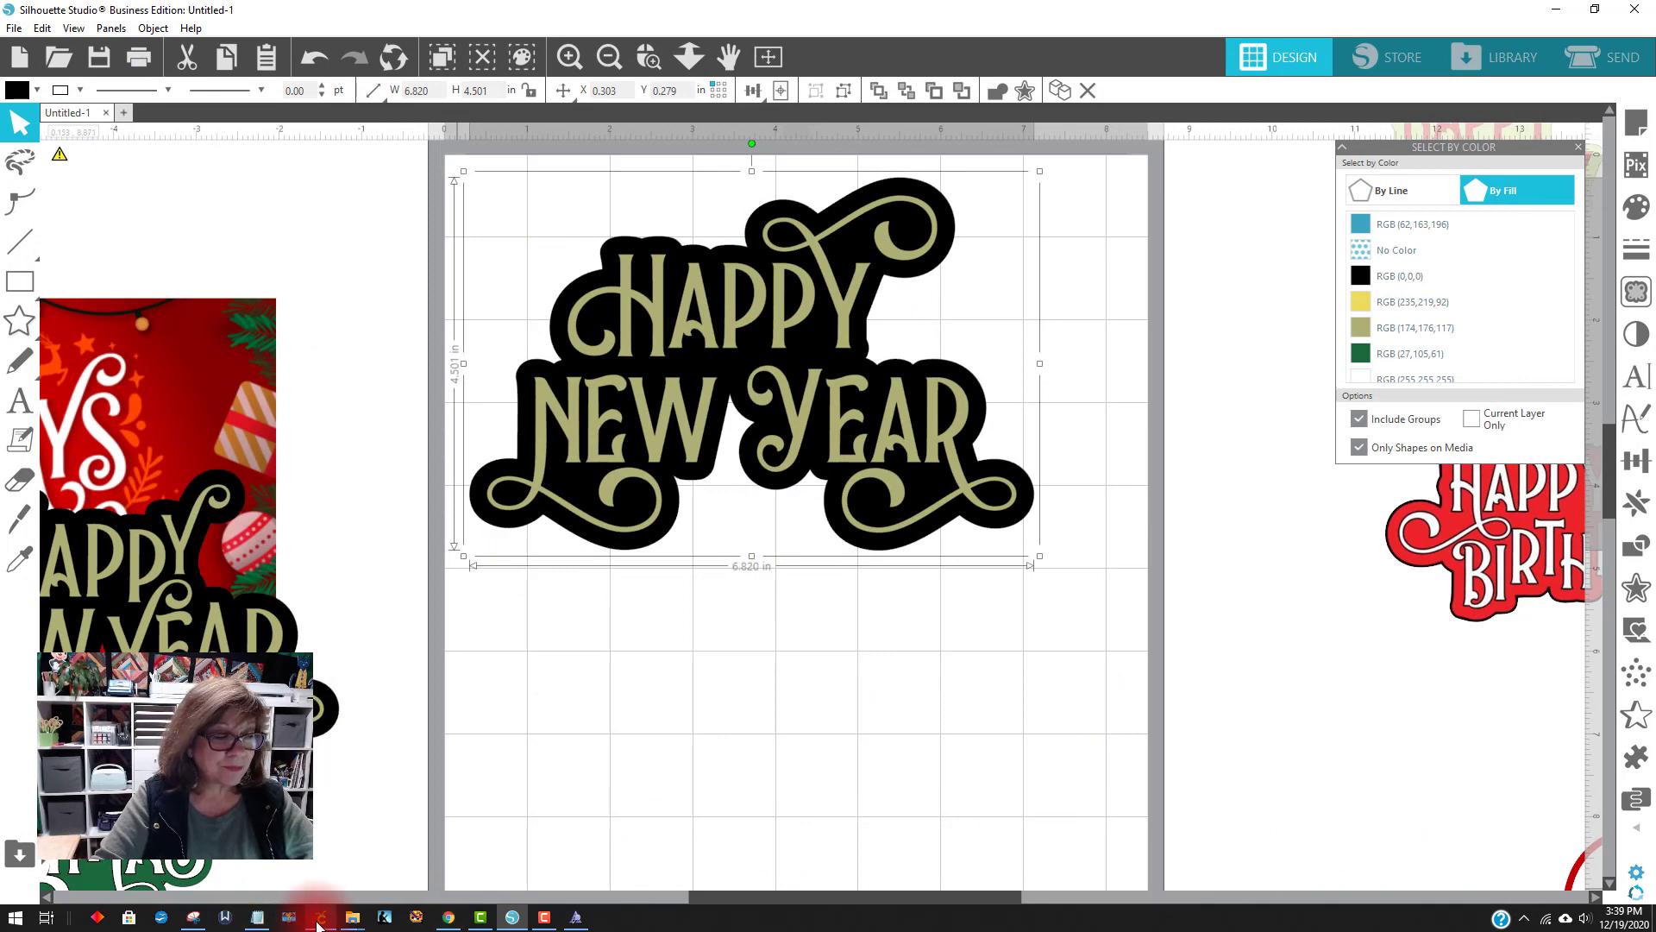
# Switch to Cricut Design Space and shrink the existing Happy New Year design to about 3.2 by 2.1 inches
pyautogui.click(320, 917)
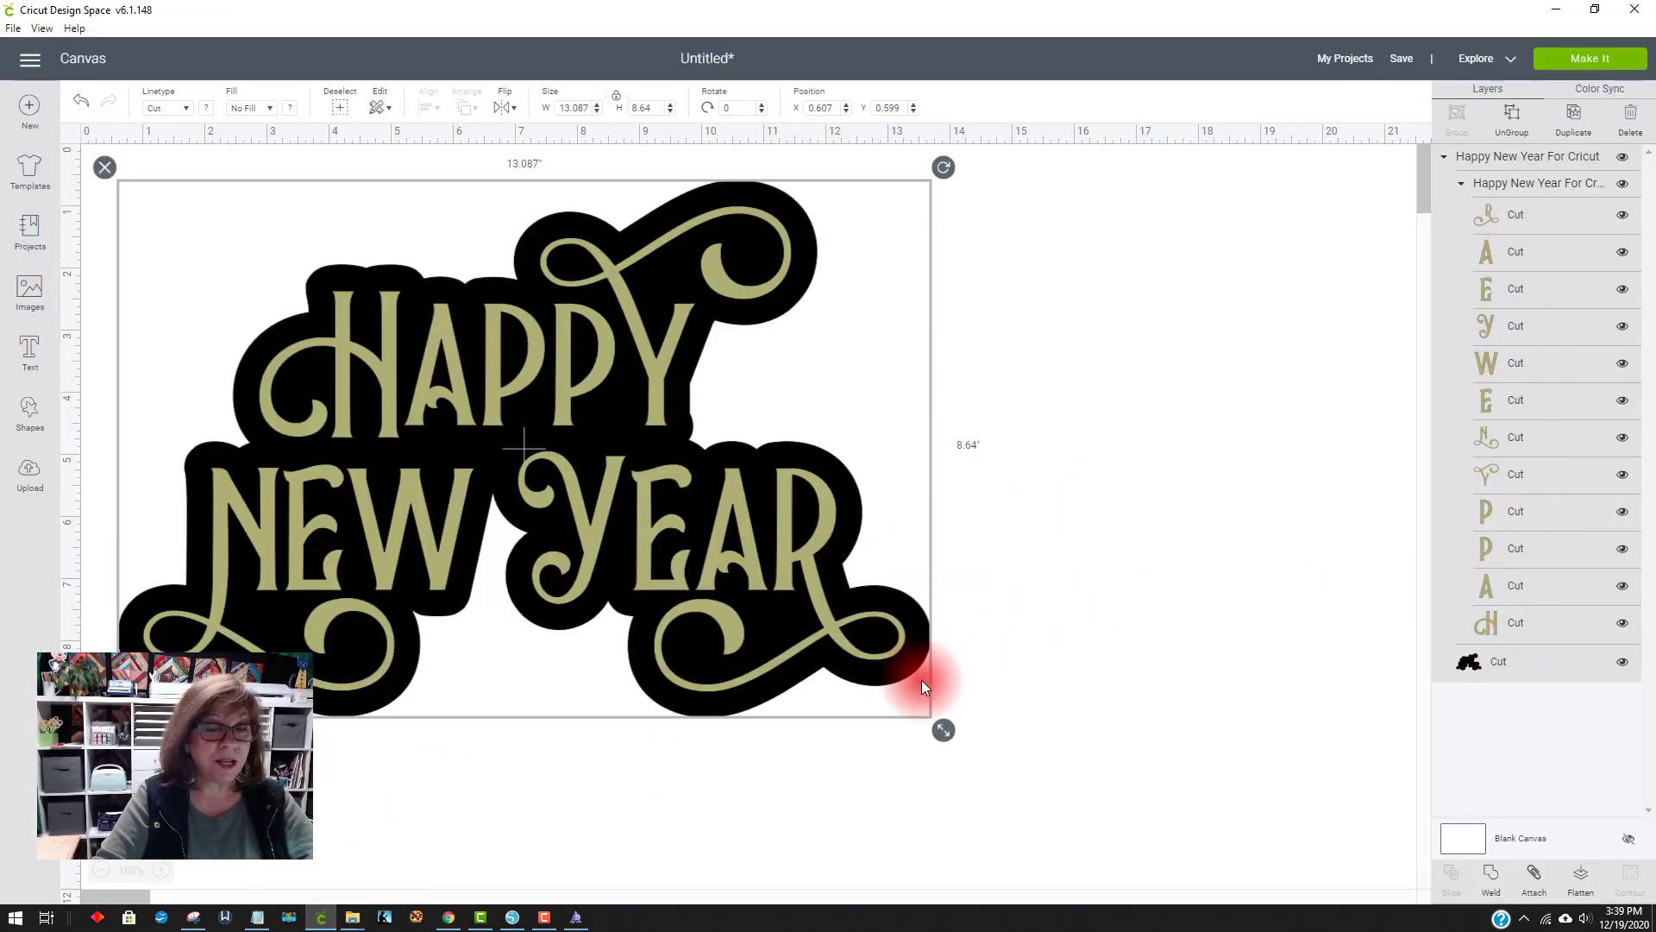
pyautogui.moveTo(941, 728); pyautogui.dragTo(332, 326)
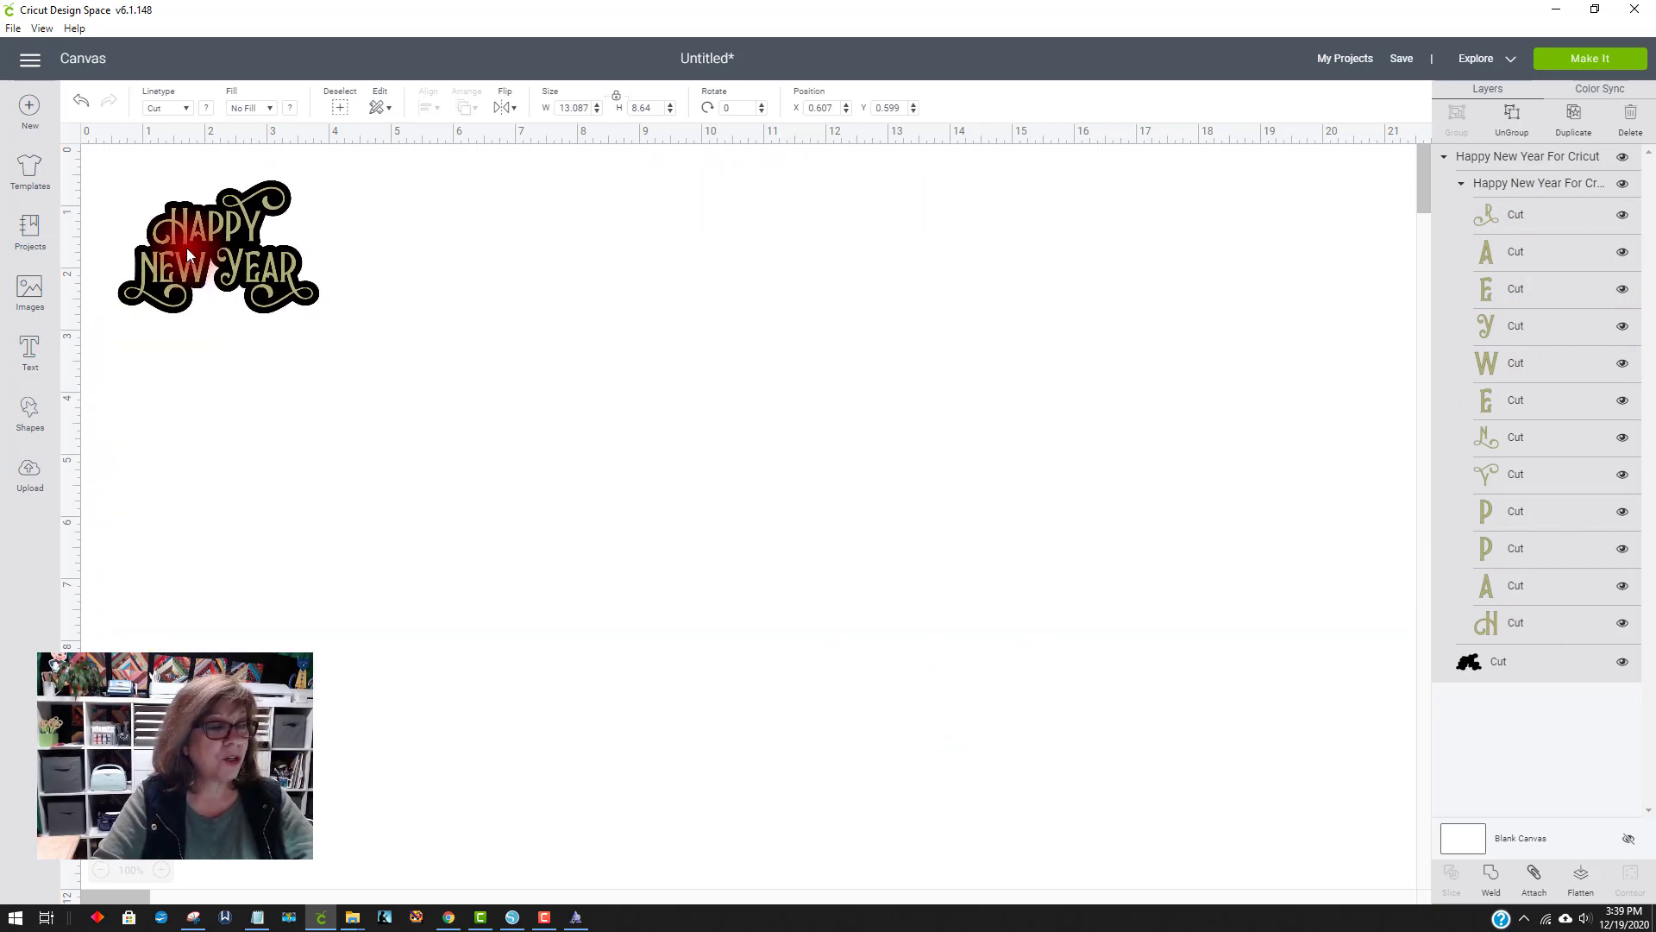
# Upload the Happy New Year for Cricut2 file from Downloads and insert it onto the canvas
pyautogui.click(29, 476)
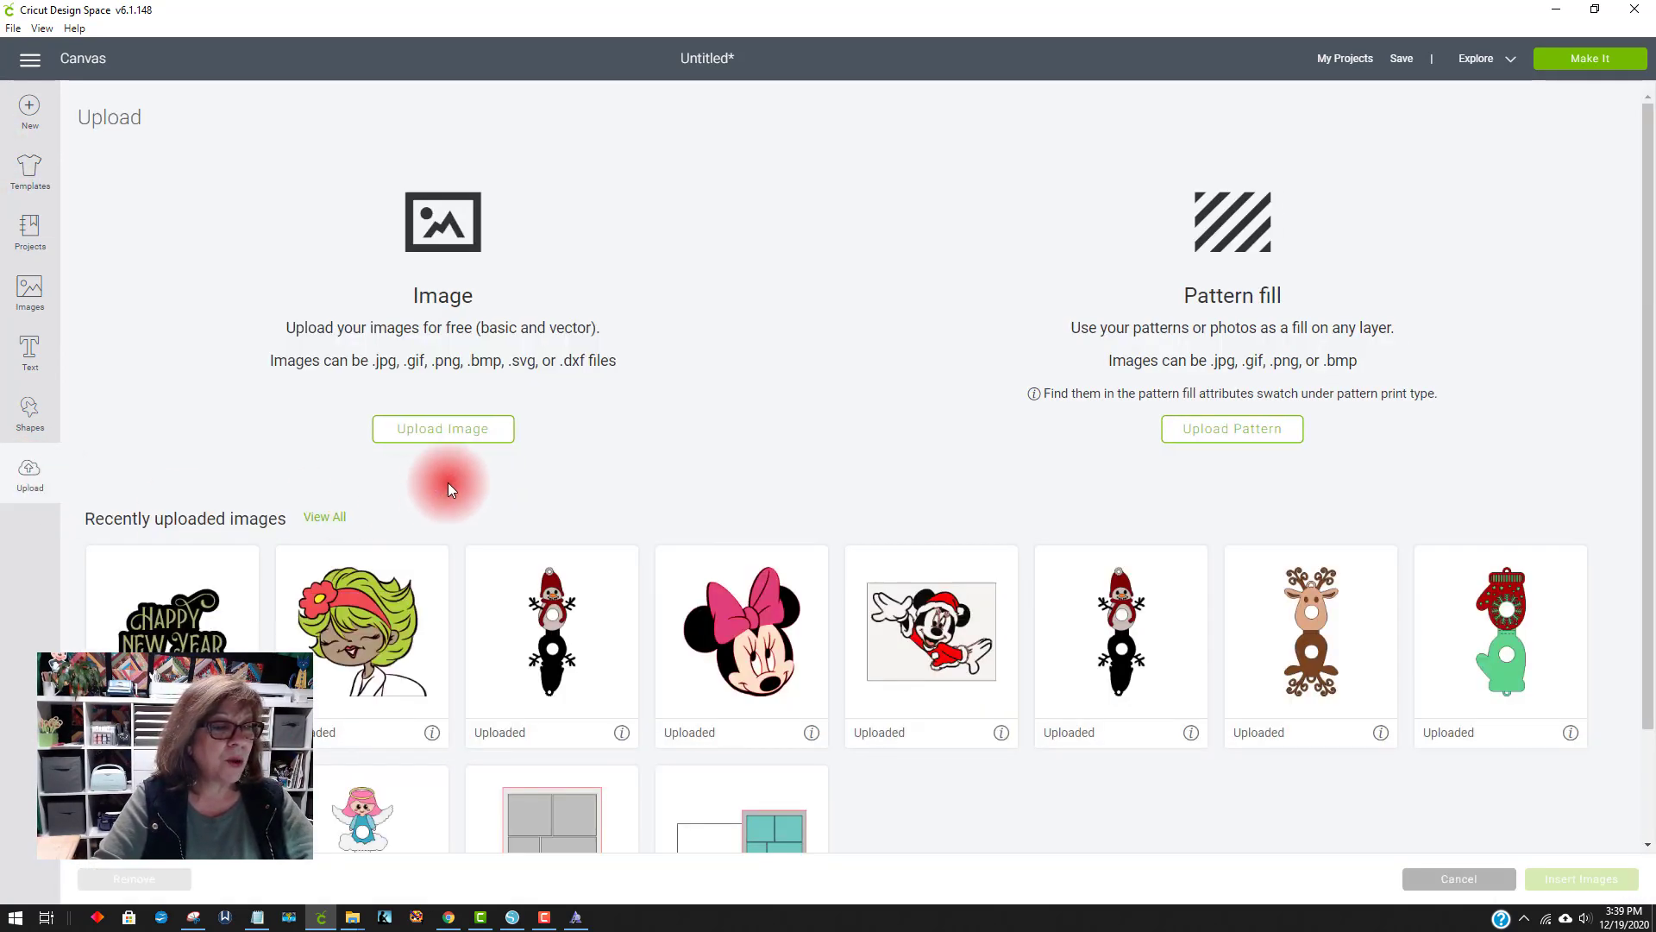
pyautogui.click(449, 432)
pyautogui.click(852, 474)
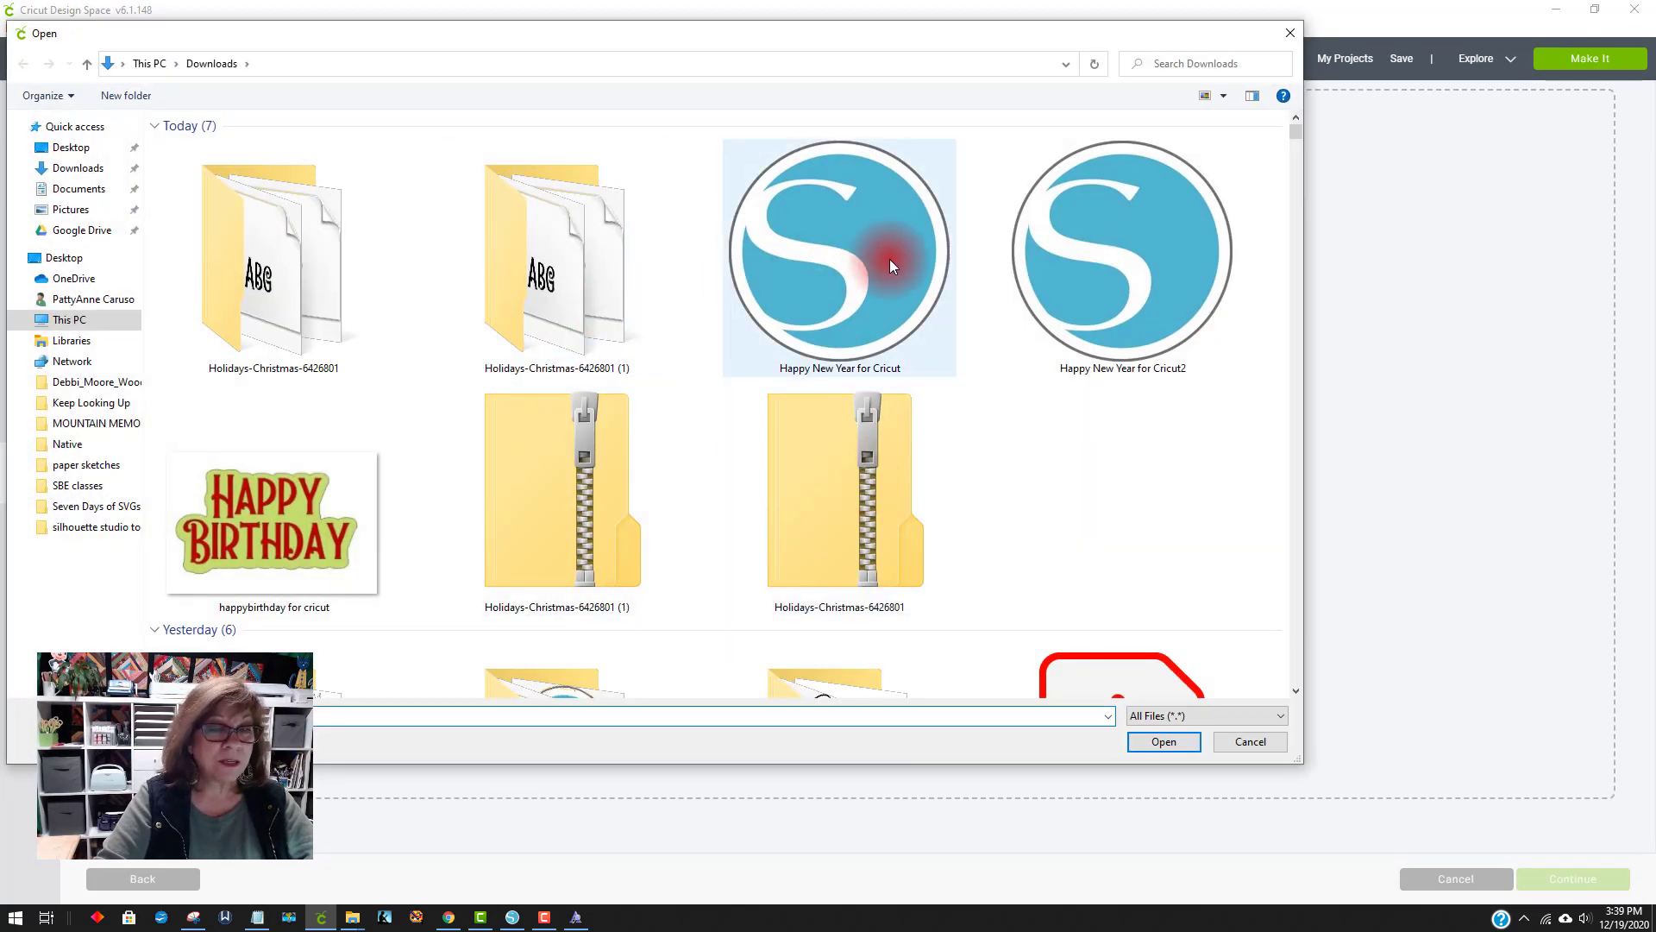
pyautogui.doubleClick(1115, 288)
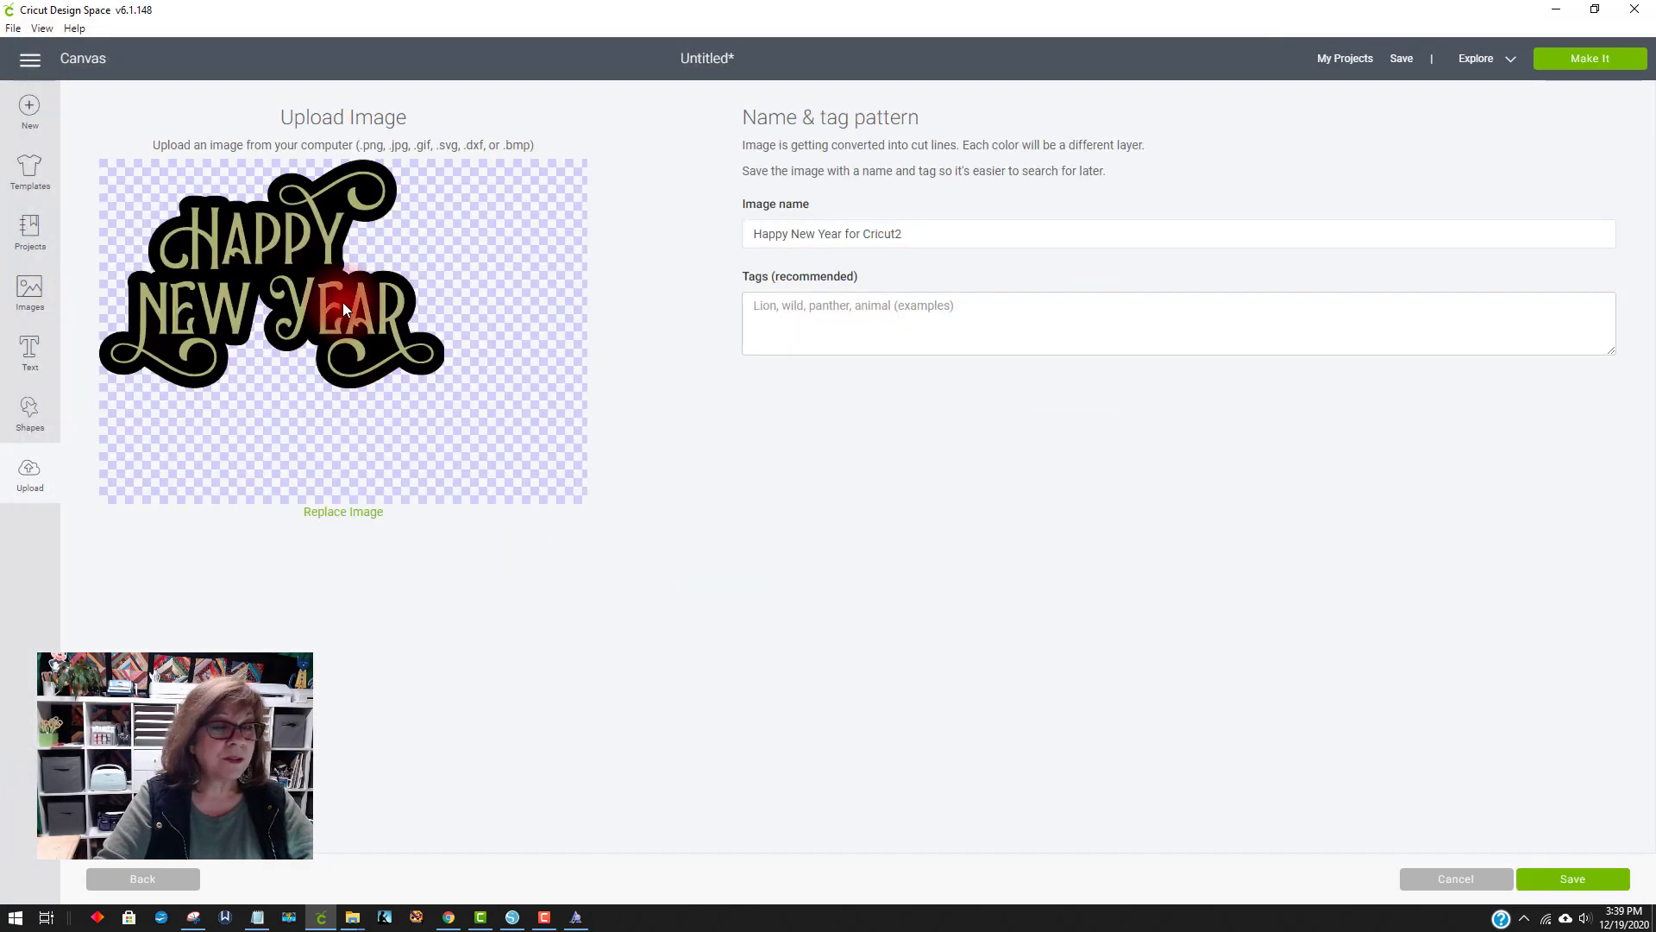
pyautogui.click(1579, 879)
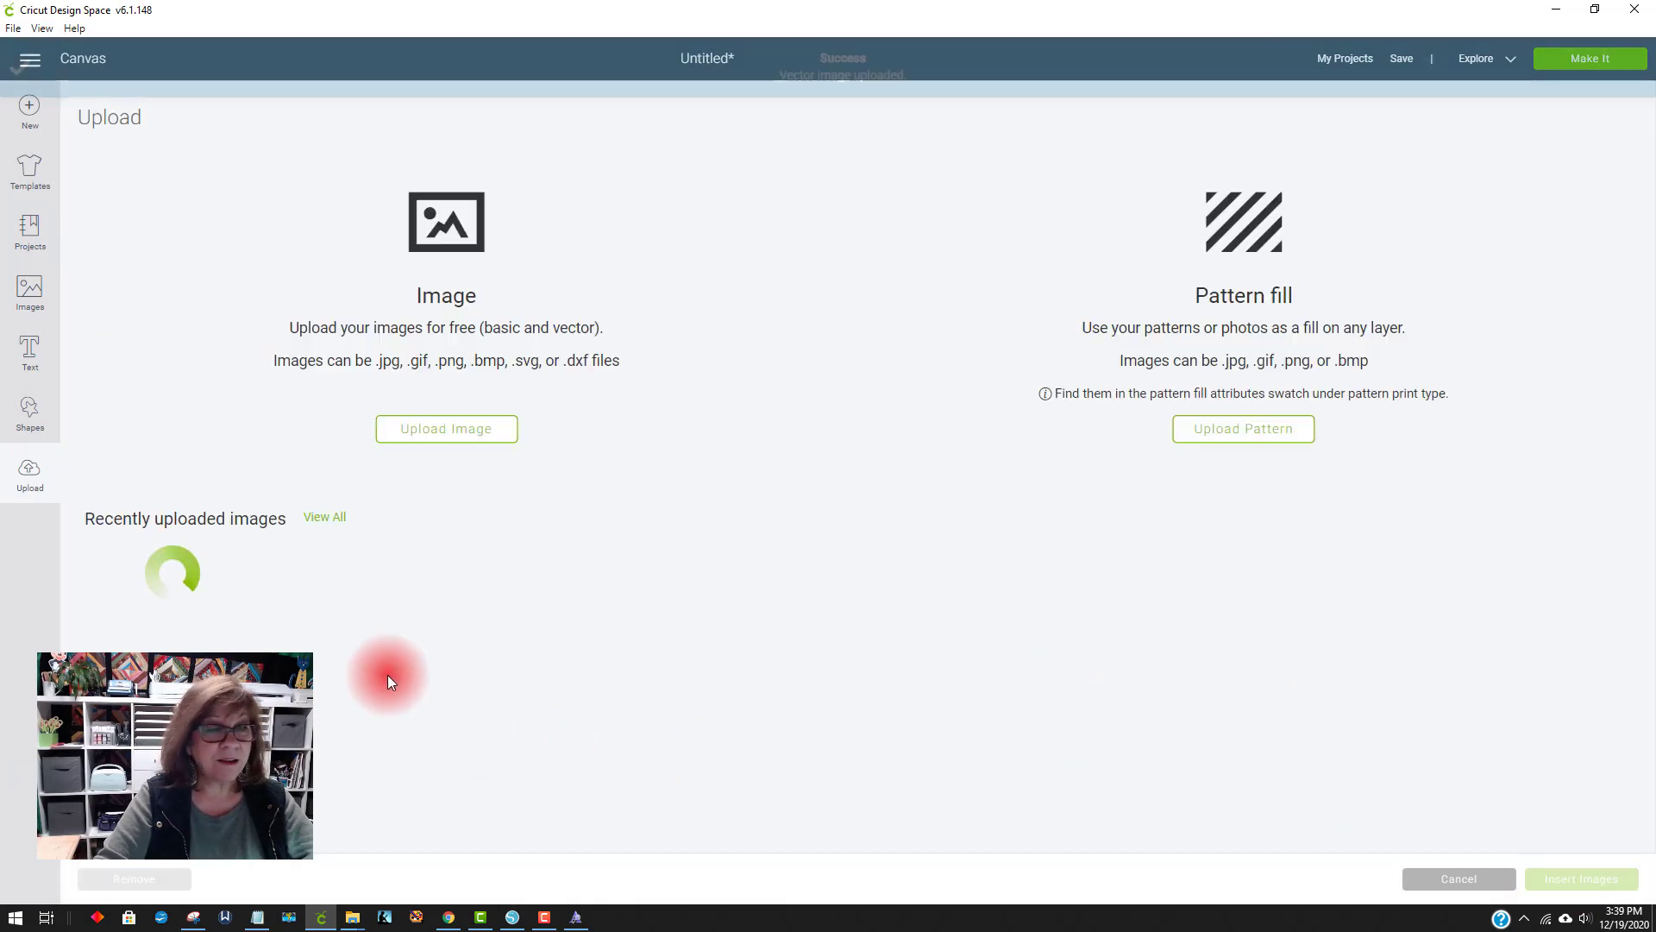
pyautogui.click(218, 640)
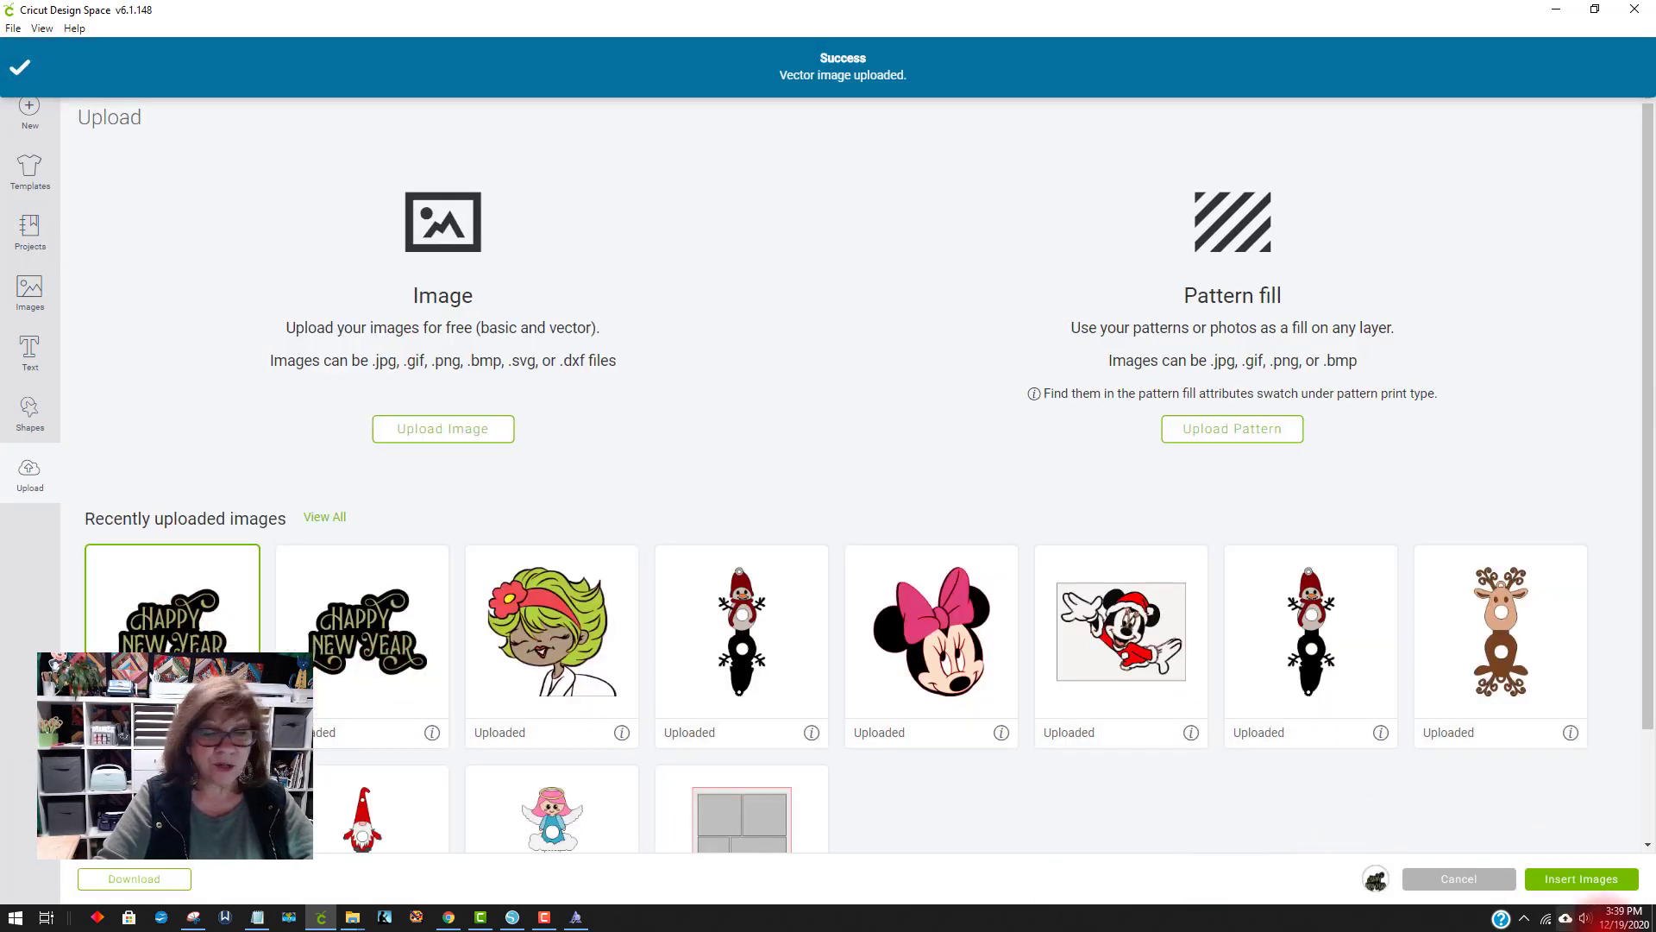
pyautogui.click(1575, 894)
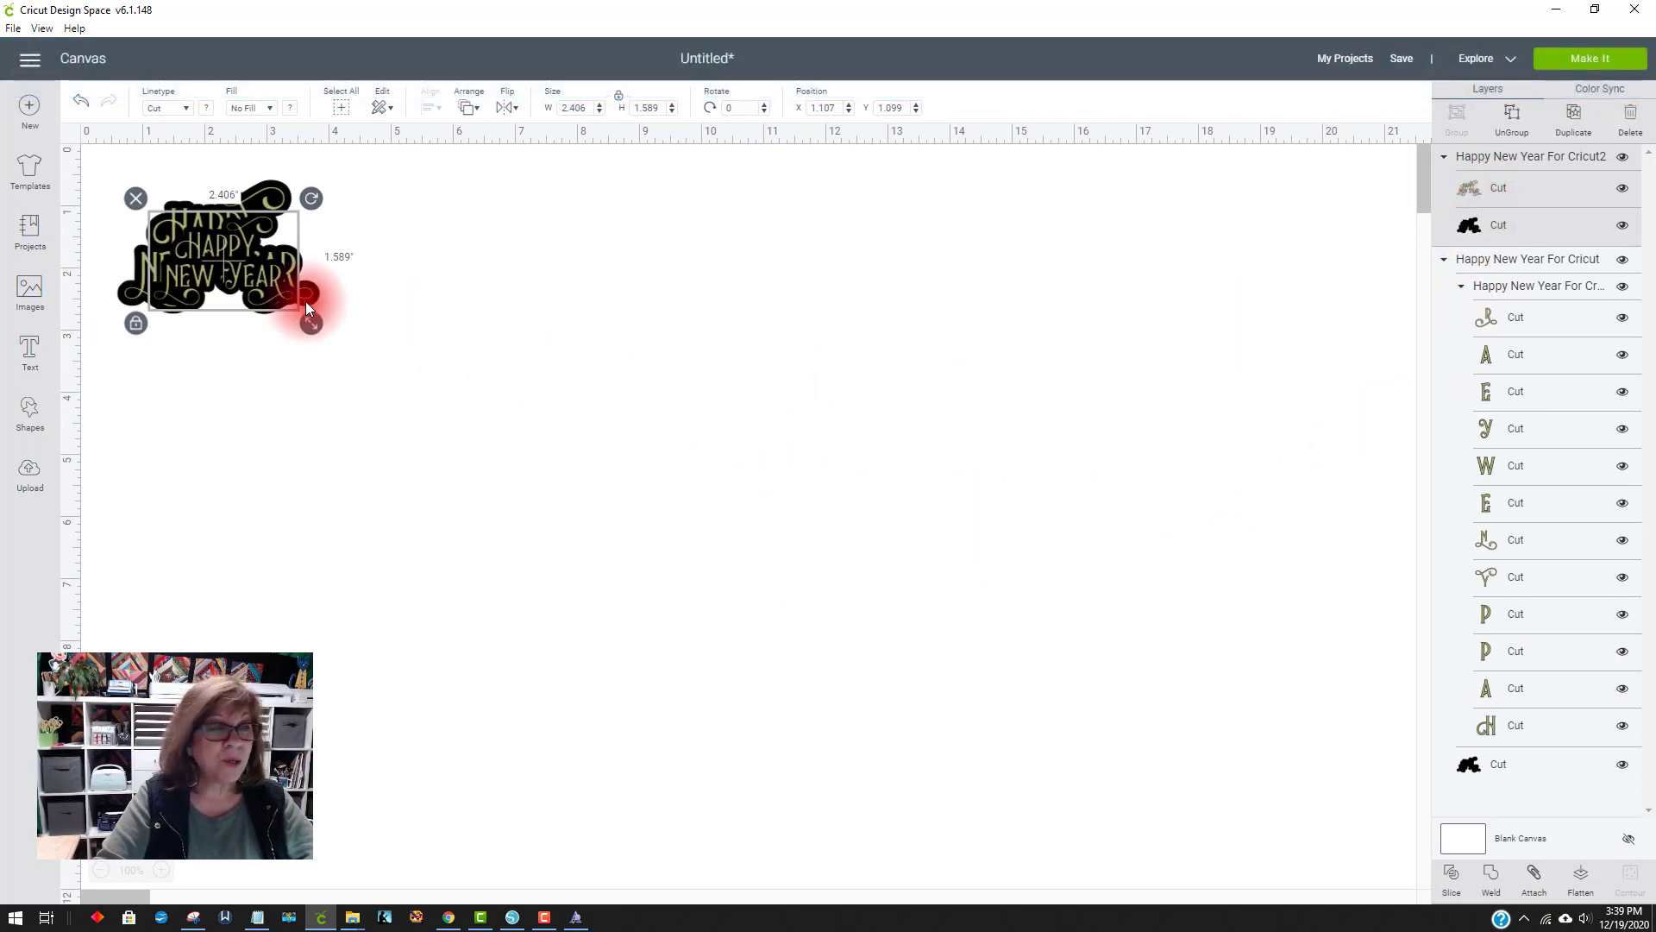
# Enlarge the newly inserted design to about 10.3 by 6.8 inches and place it beside the small one
pyautogui.moveTo(273, 289); pyautogui.dragTo(1185, 703)
pyautogui.click(968, 366)
pyautogui.click(645, 357)
pyautogui.moveTo(990, 519); pyautogui.dragTo(844, 471)
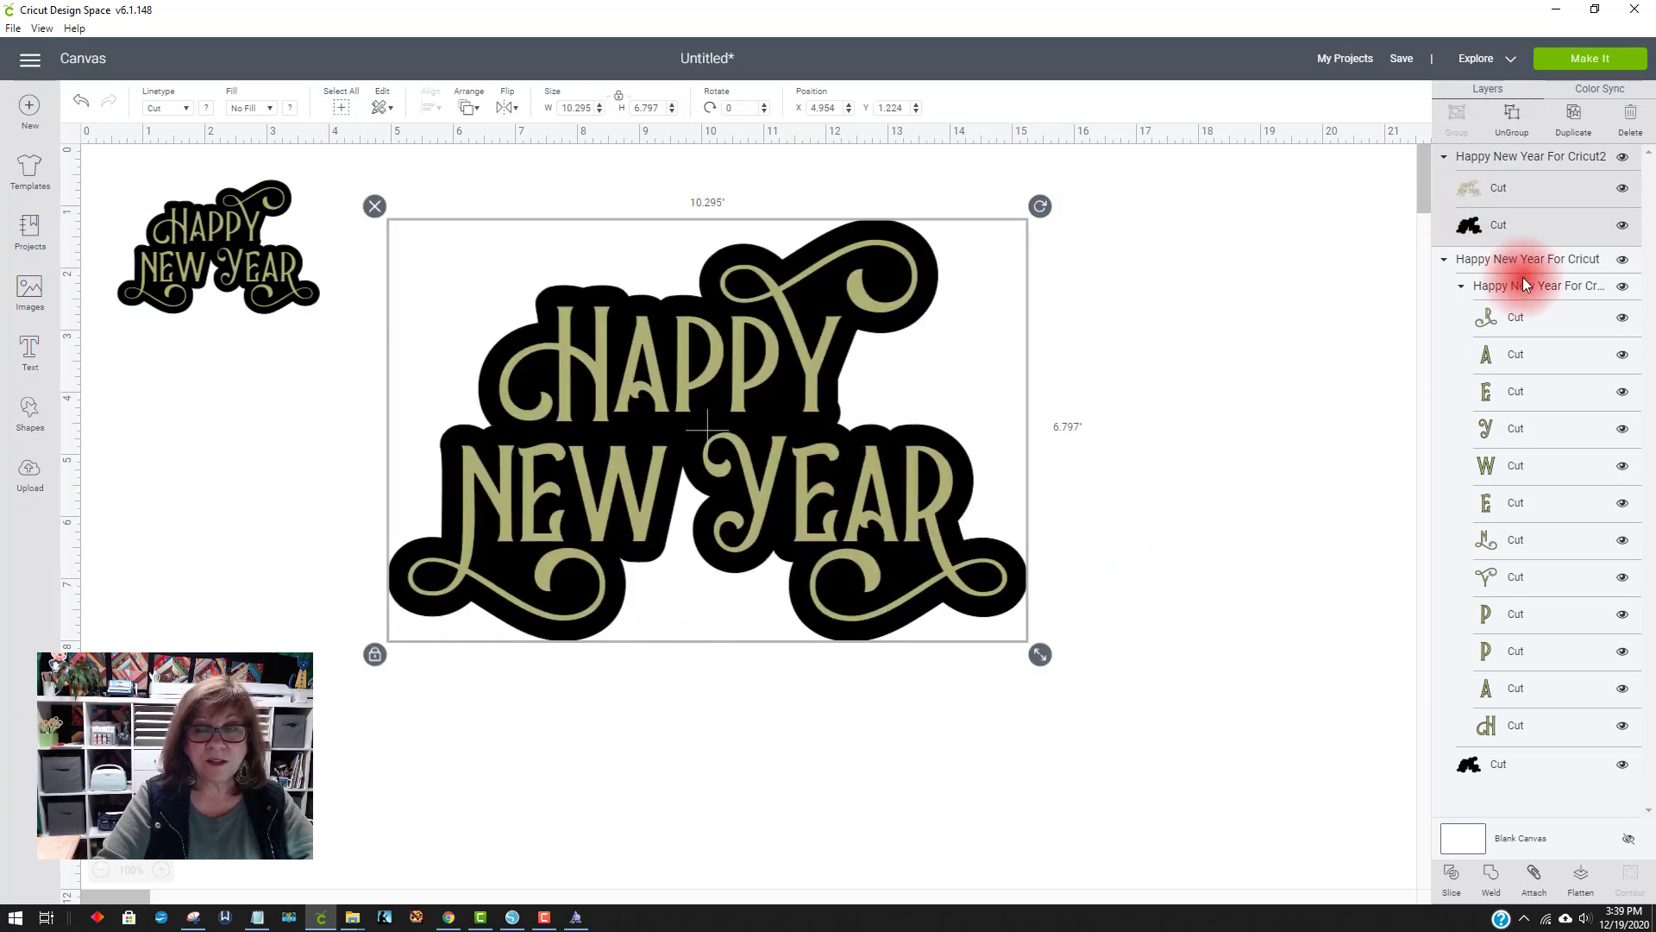
# Collapse the original Happy New Year For Cricut layer group and hide that small design from the canvas
pyautogui.click(1448, 264)
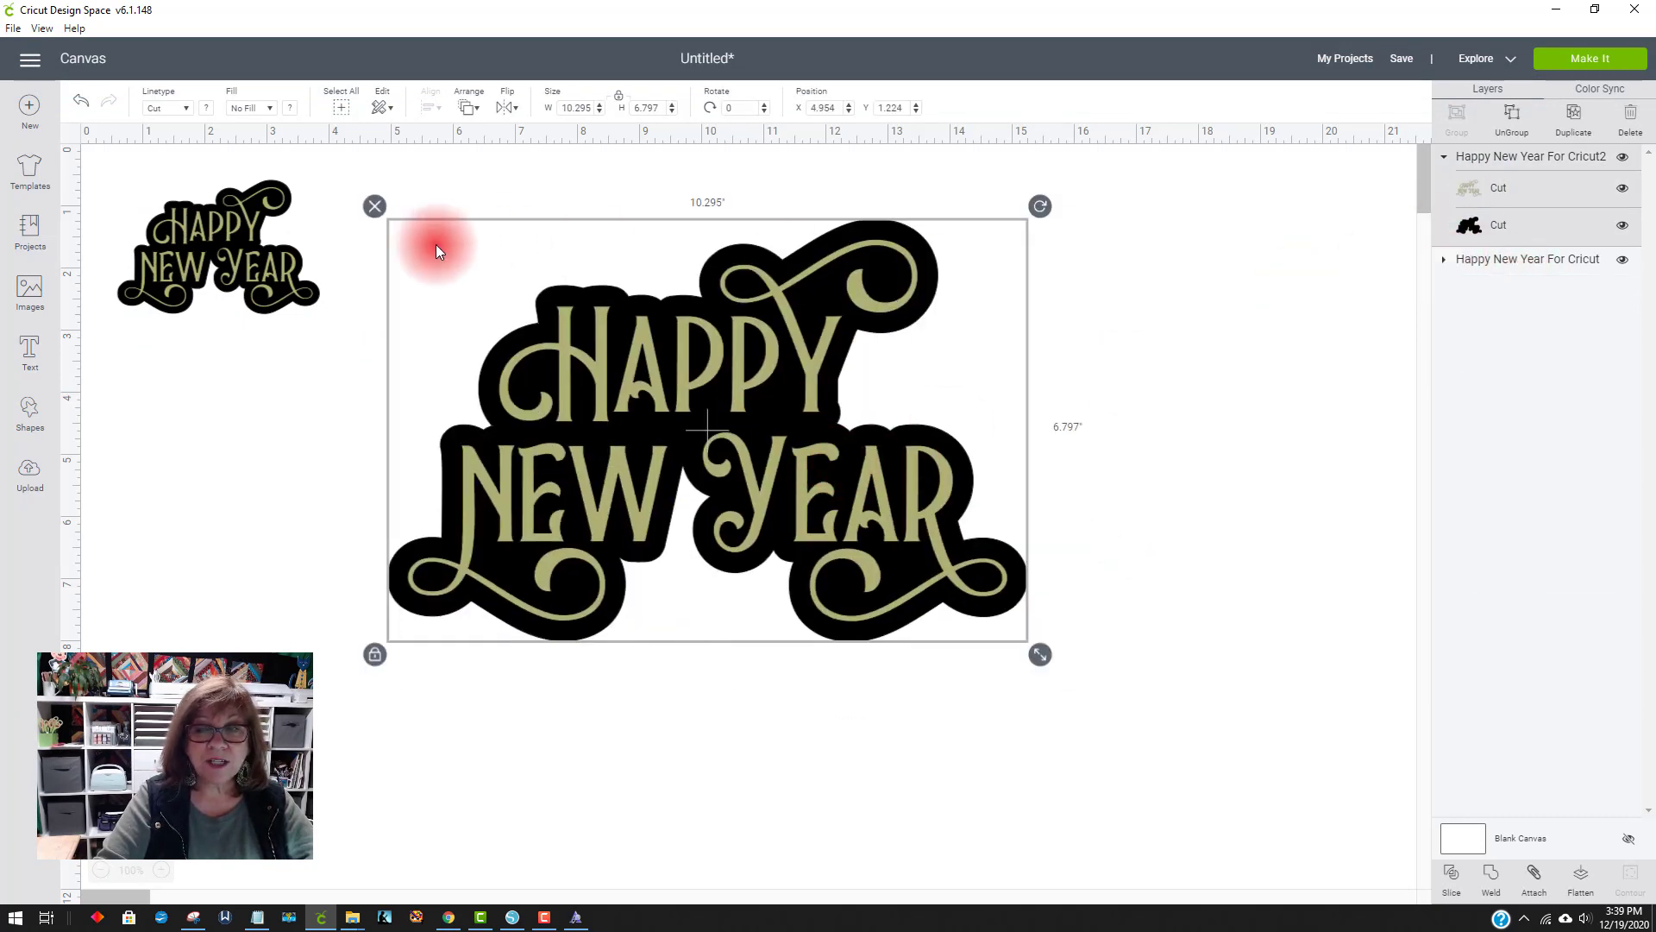
pyautogui.click(251, 240)
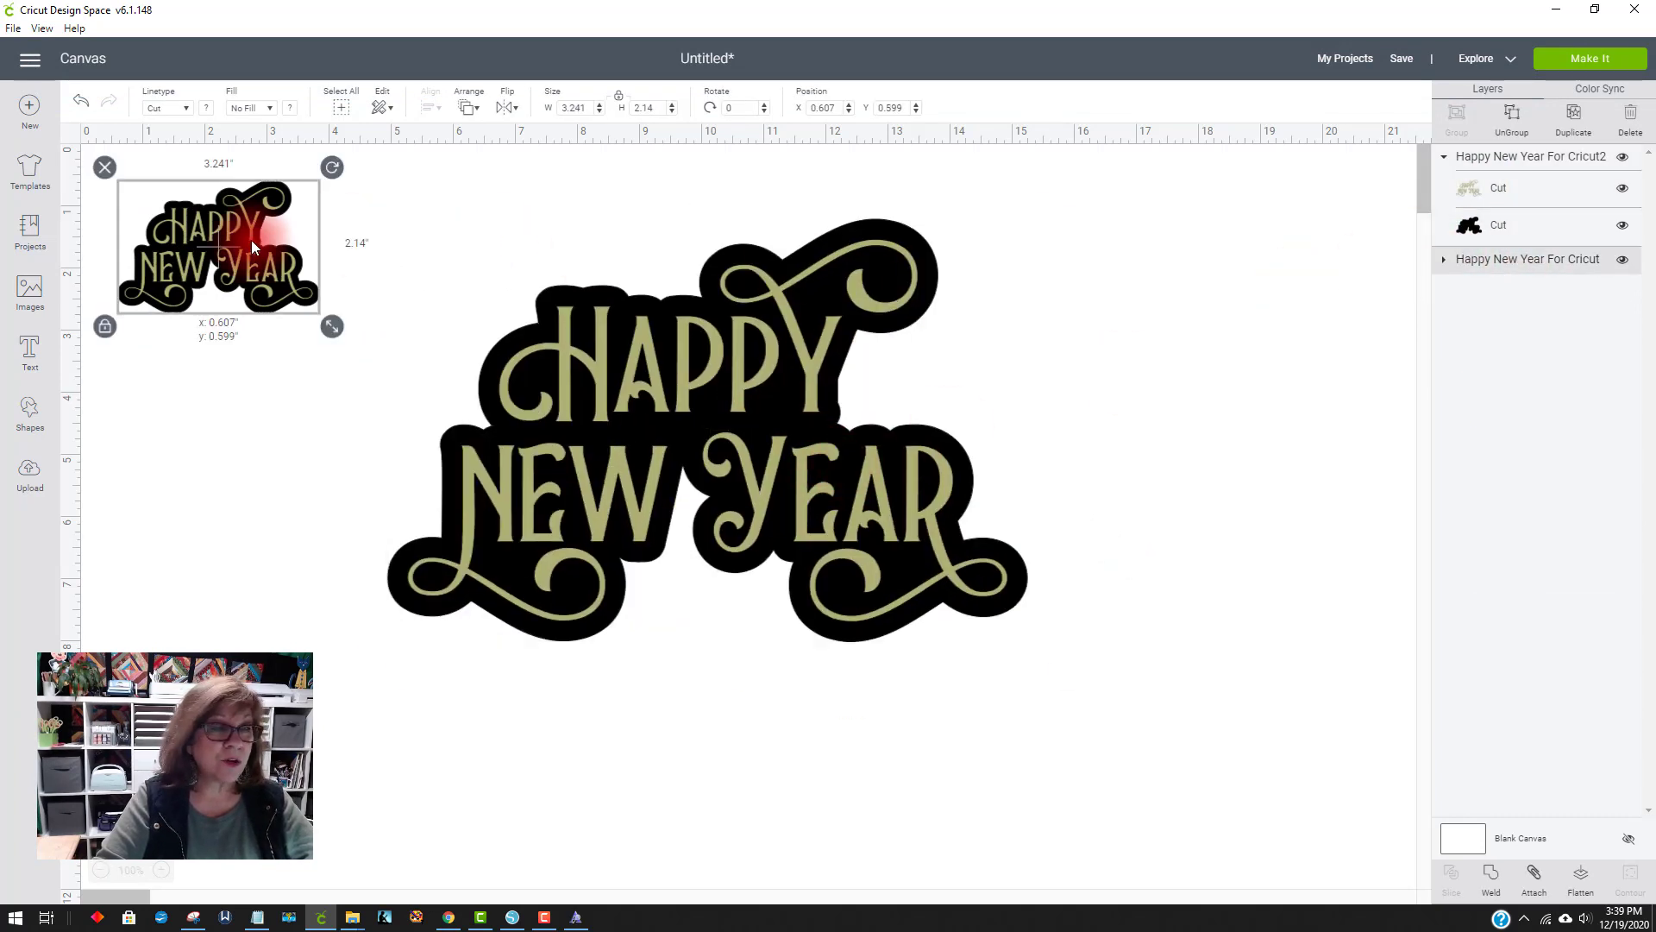
pyautogui.click(1626, 265)
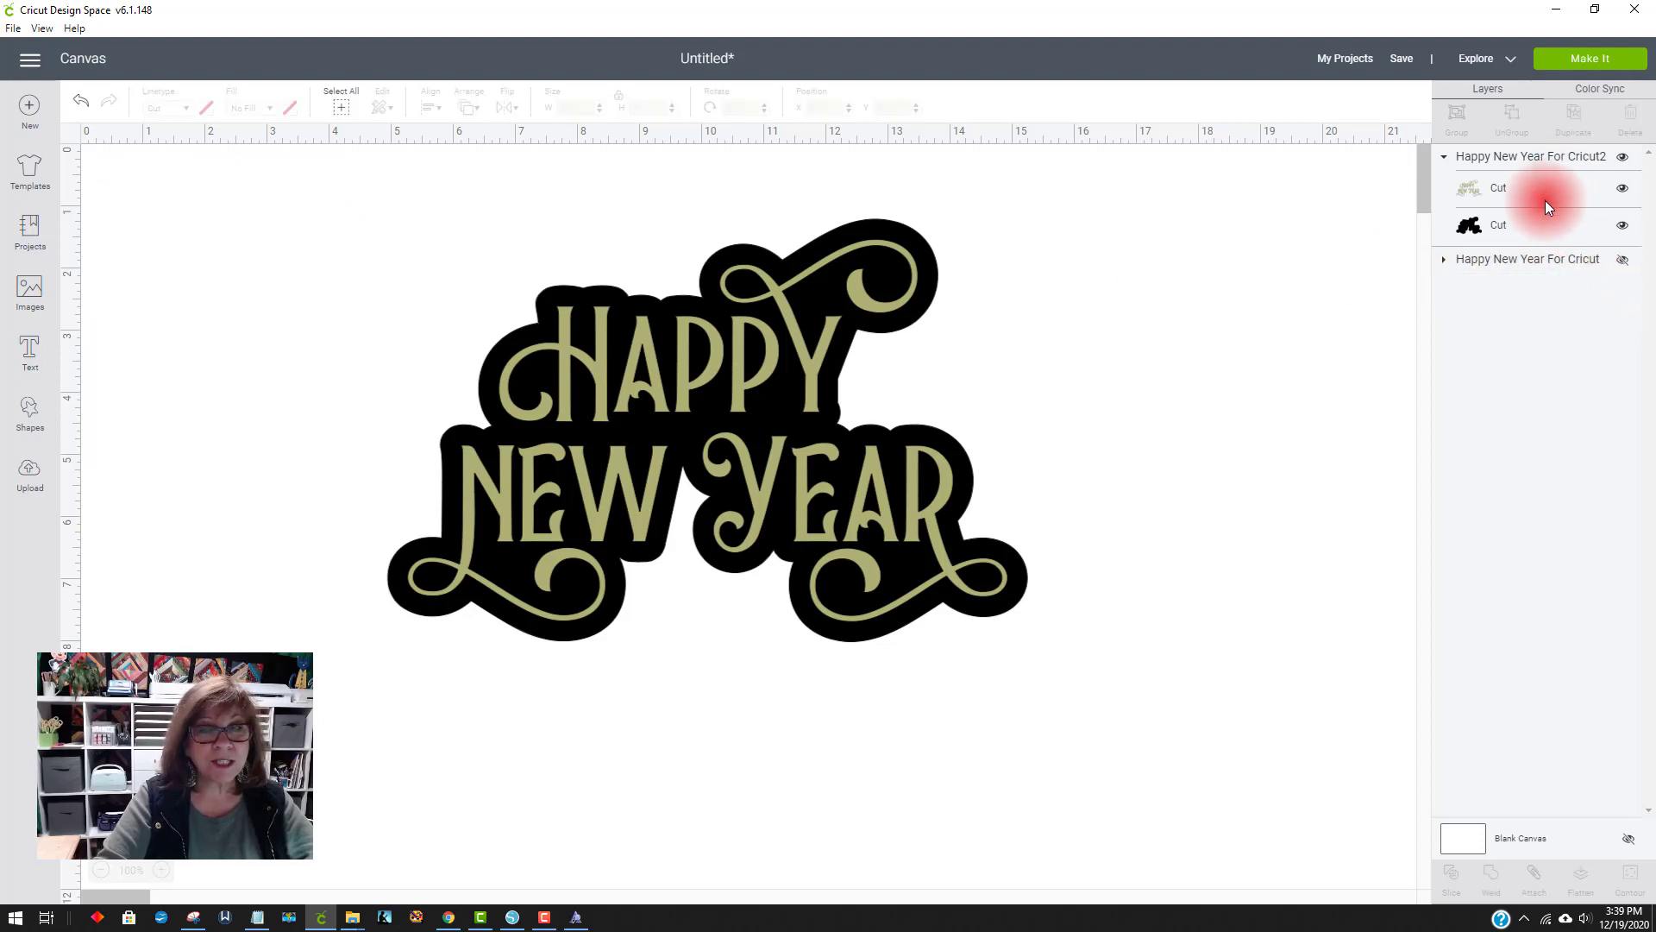
# Preview the compound-path design on the cutting mats, examine the lettering mat, and return to the canvas
pyautogui.click(1616, 66)
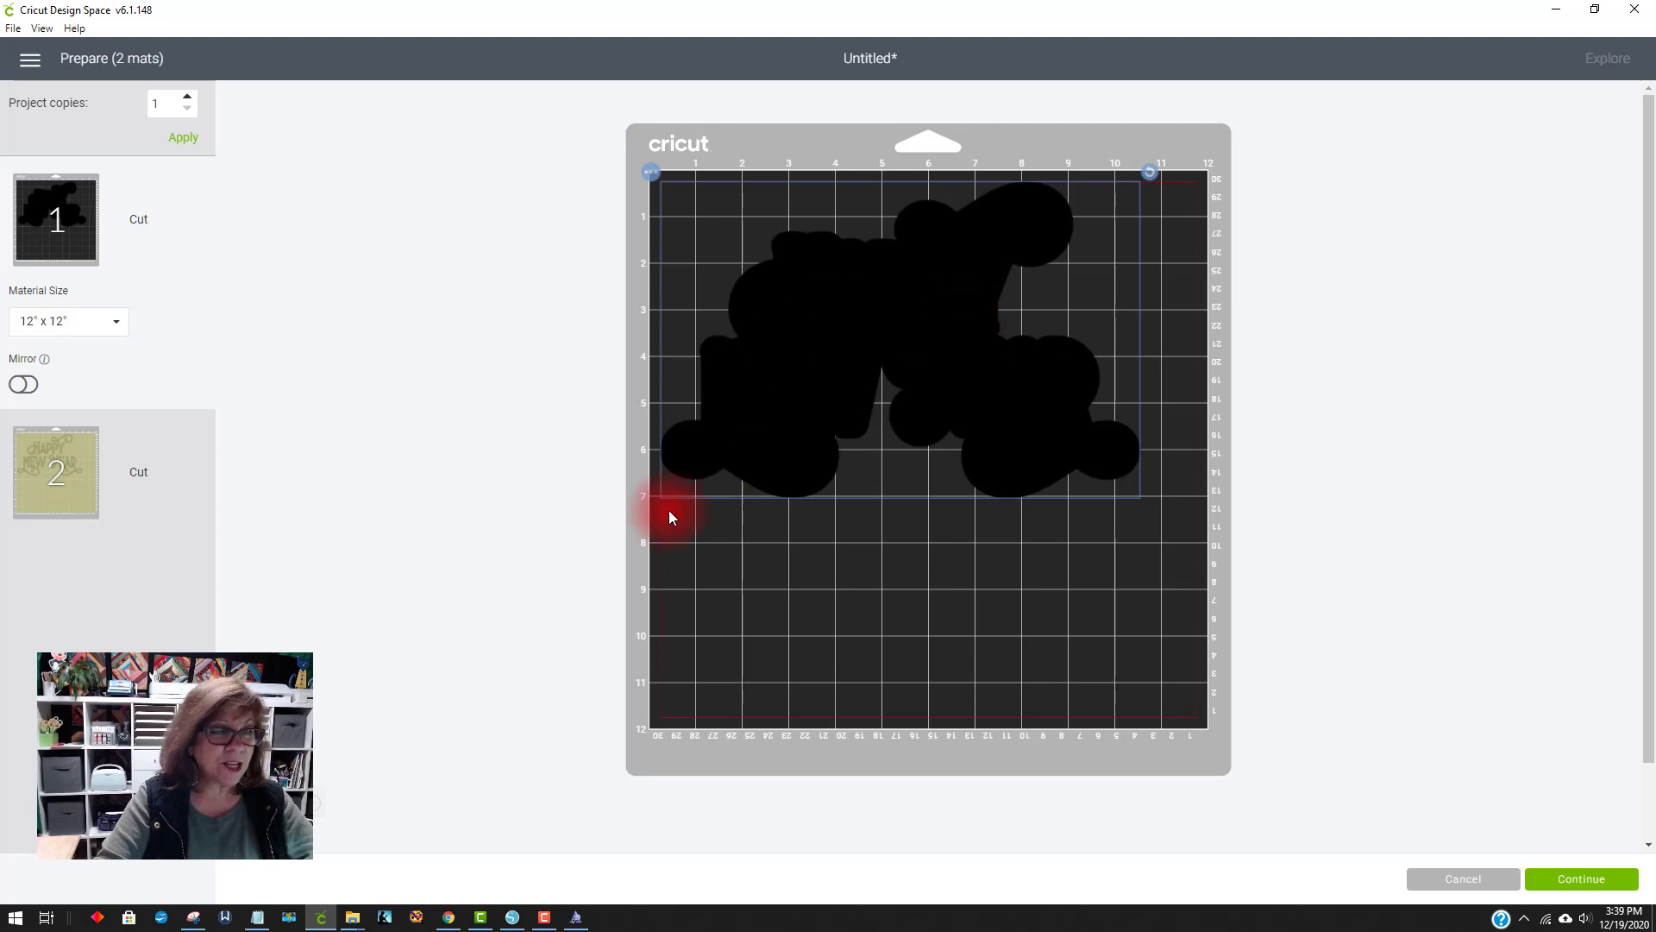
pyautogui.click(58, 469)
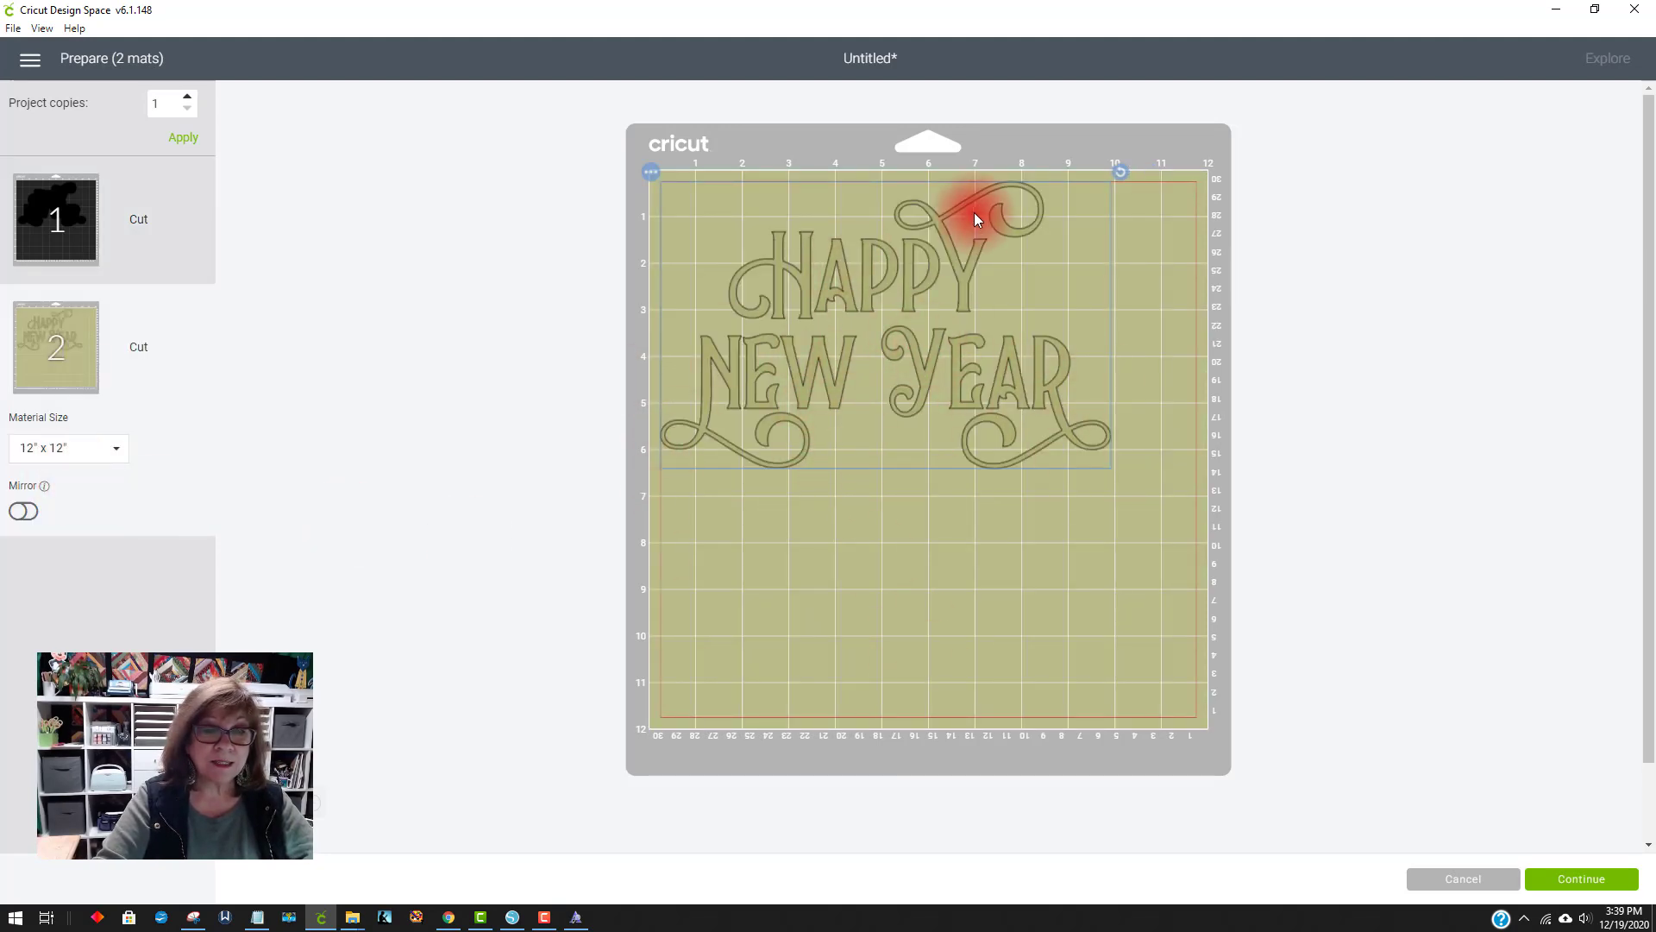
pyautogui.click(1455, 880)
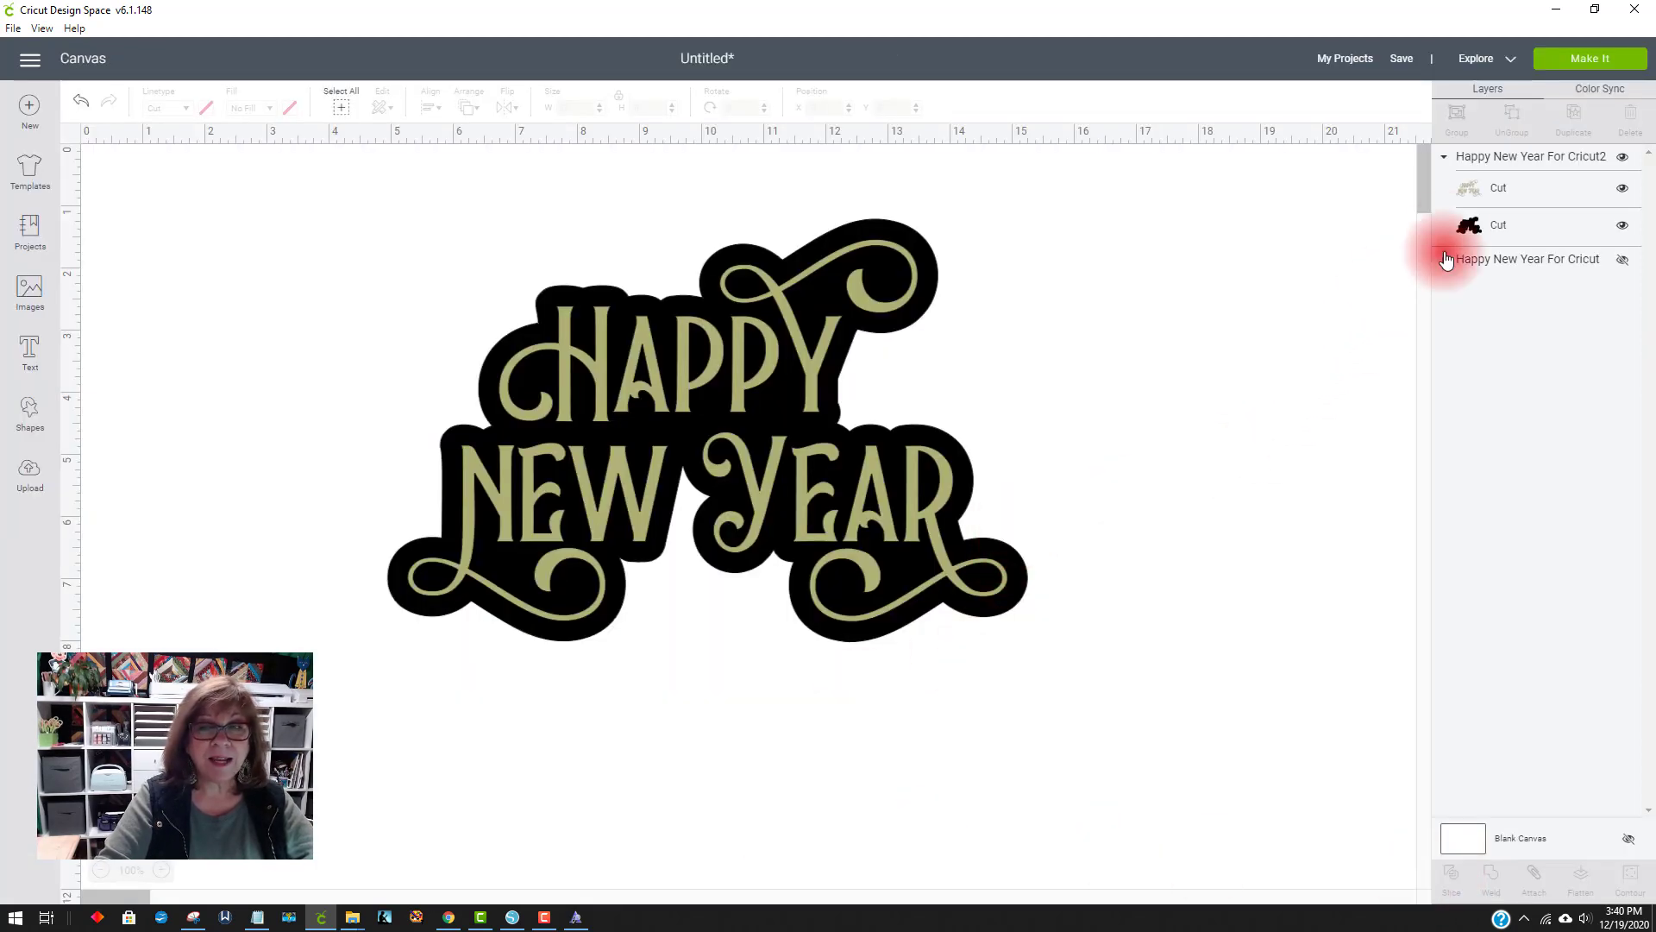
# Hide the Happy New Year For Cricut2 design and show the original Happy New Year For Cricut with its layers expanded
pyautogui.click(1446, 159)
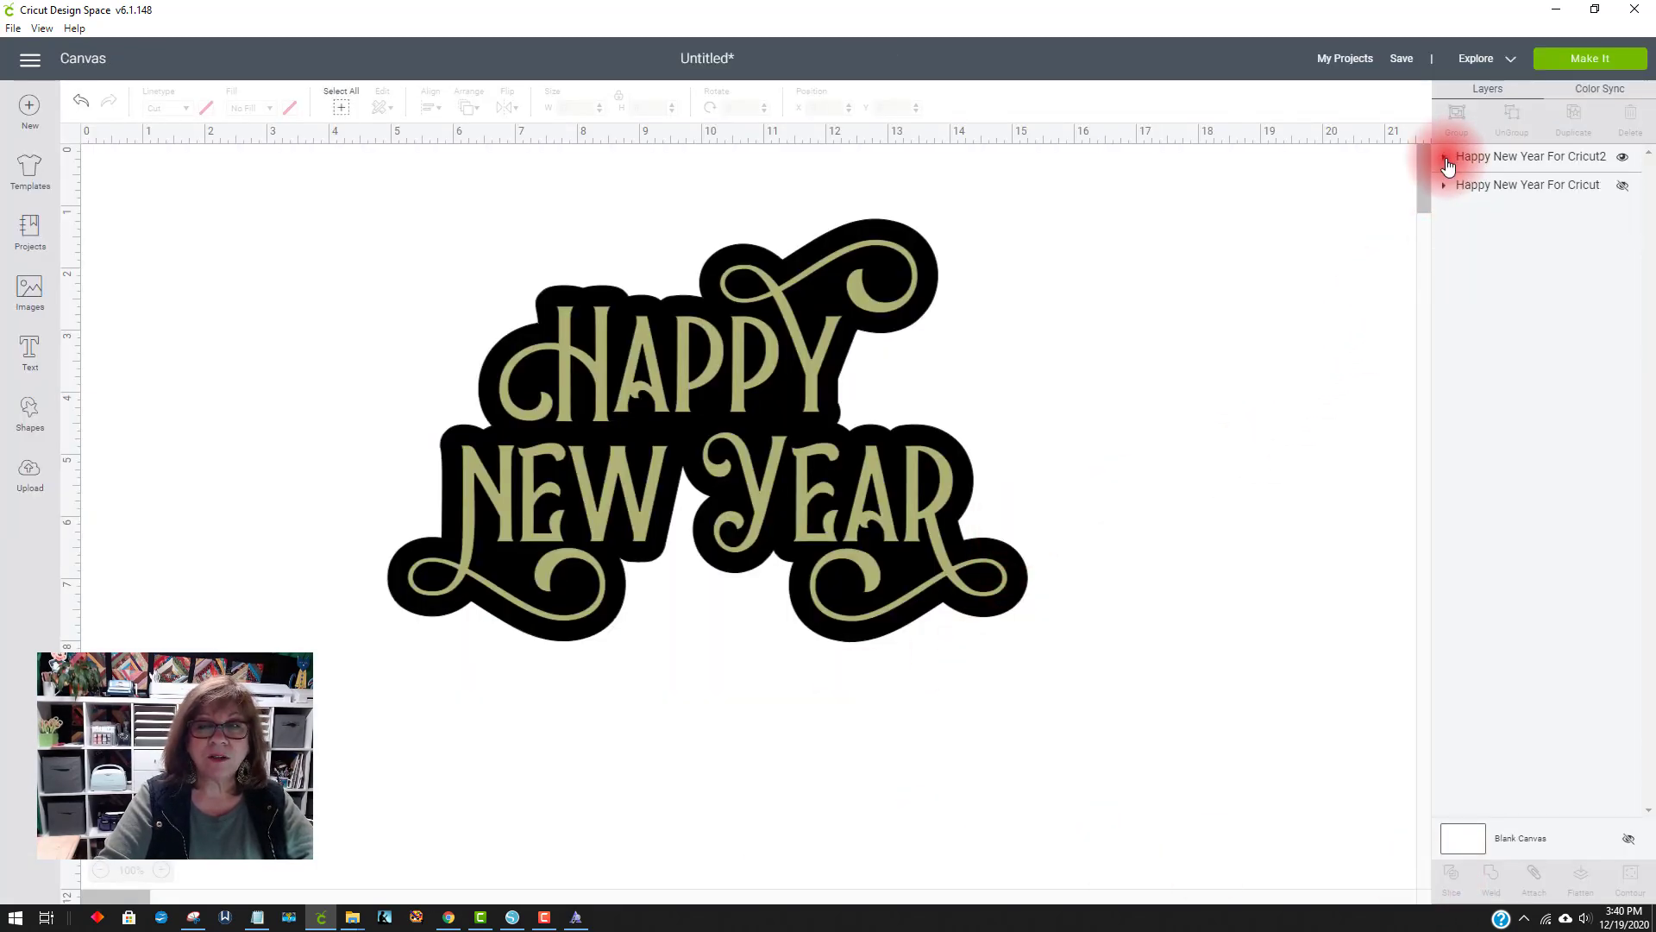
pyautogui.click(1622, 157)
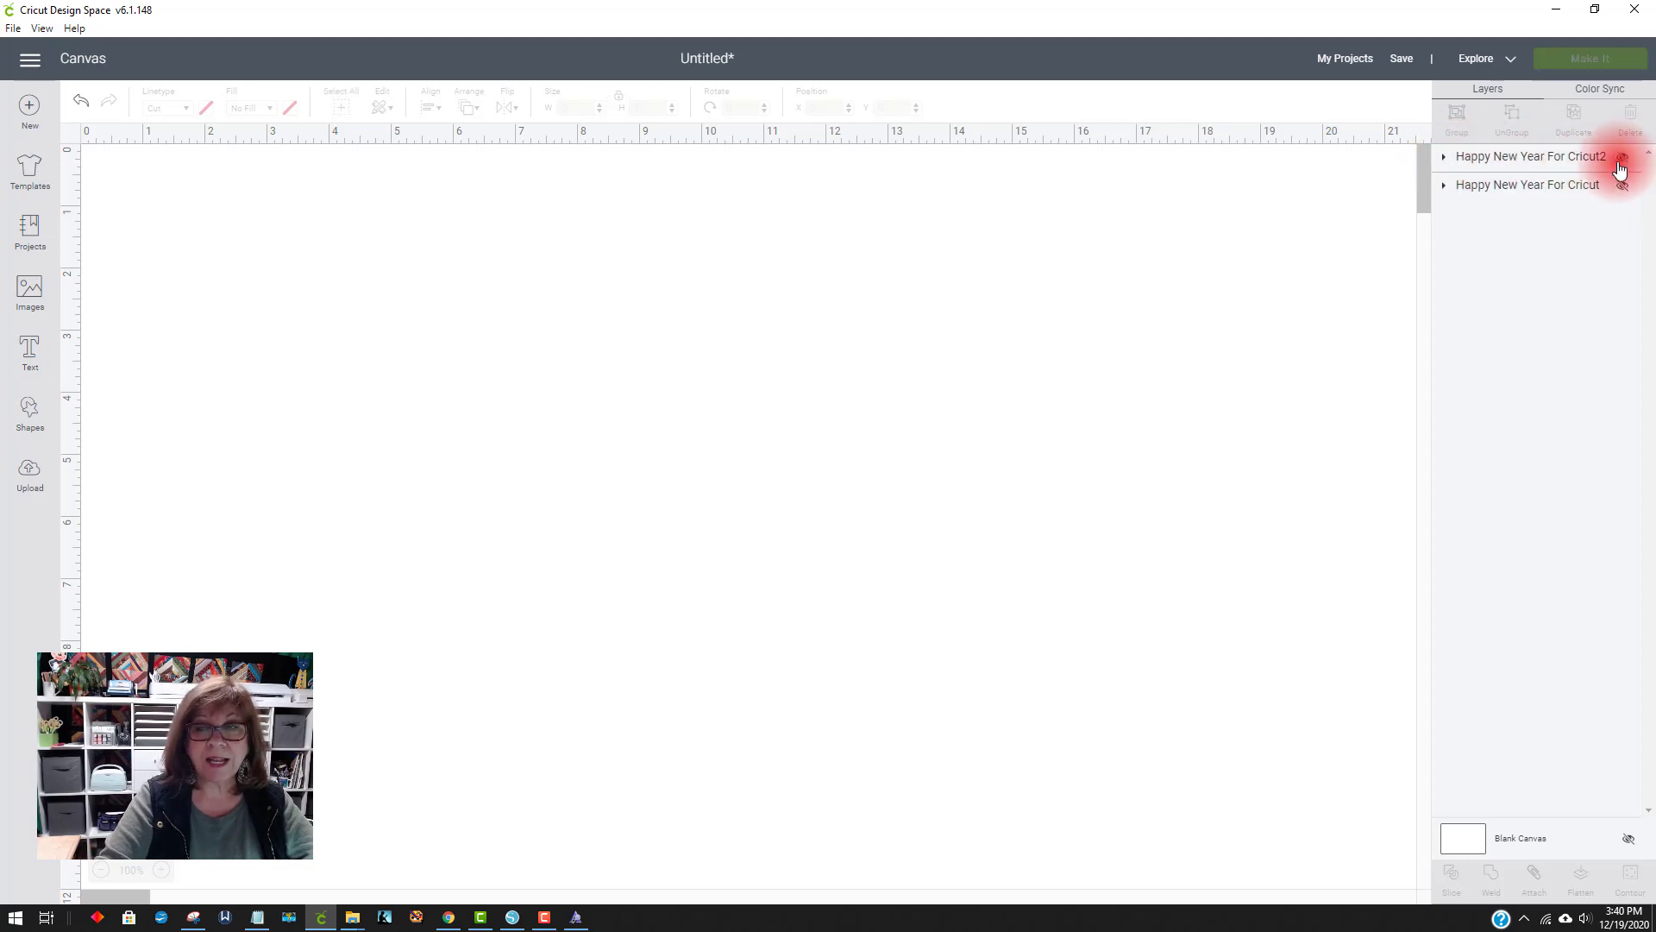
pyautogui.click(1443, 186)
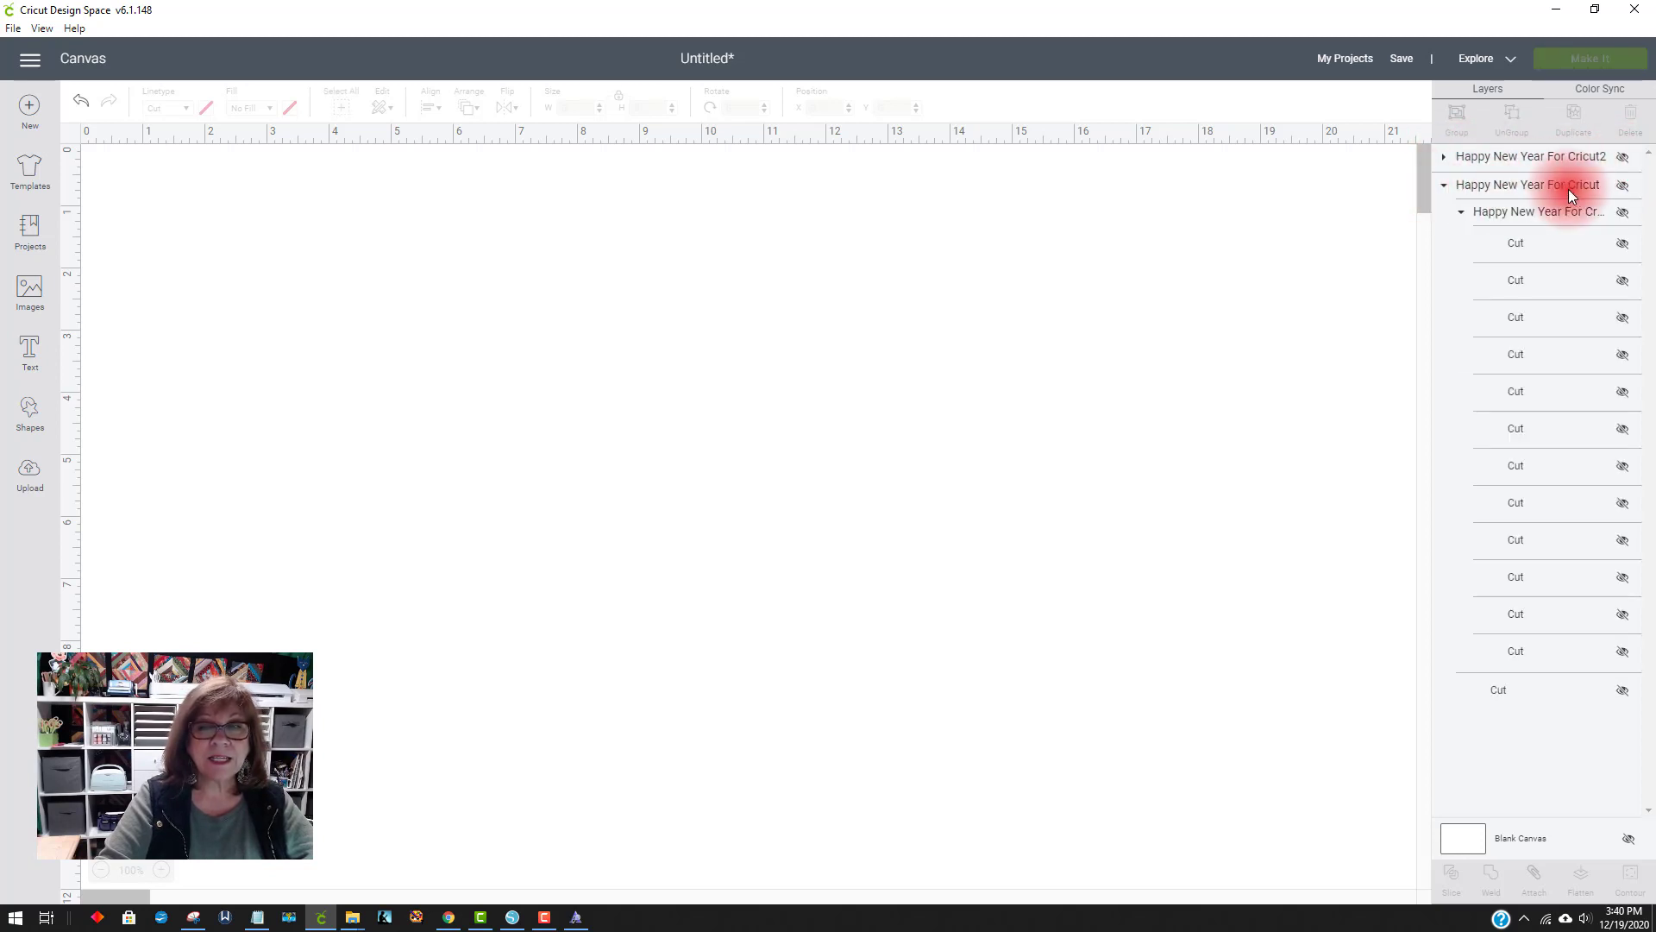
pyautogui.click(1623, 186)
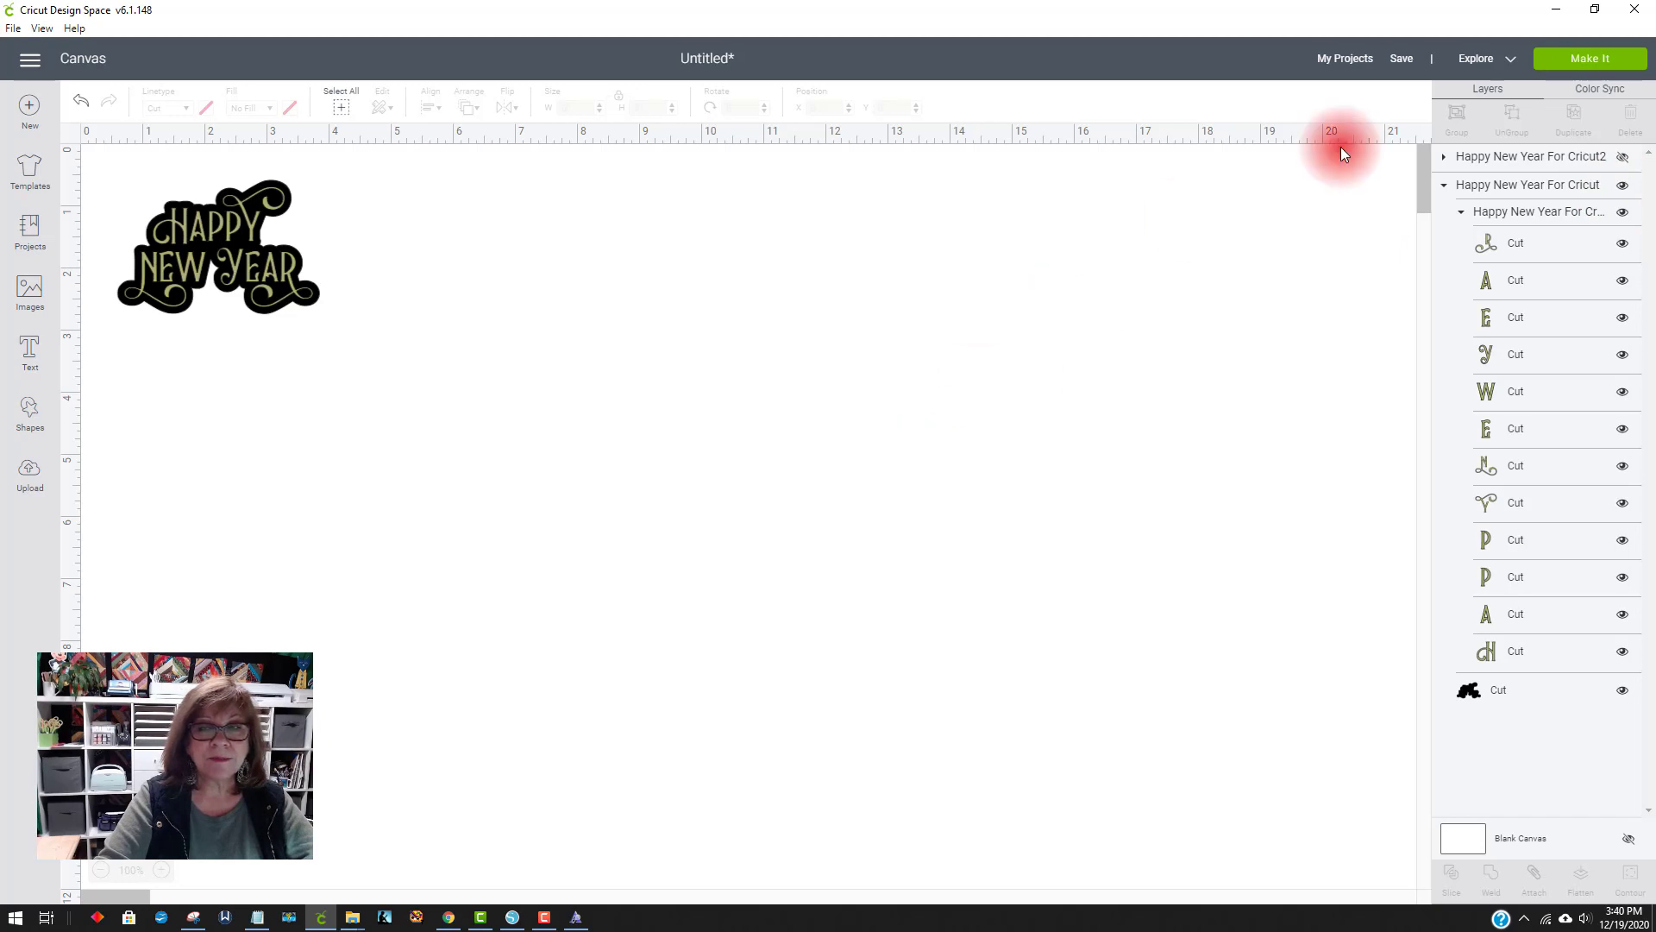
# Check the original design's mat preview, return to the canvas, and enlarge the design to about 10.6 by 7 inches
pyautogui.click(1563, 63)
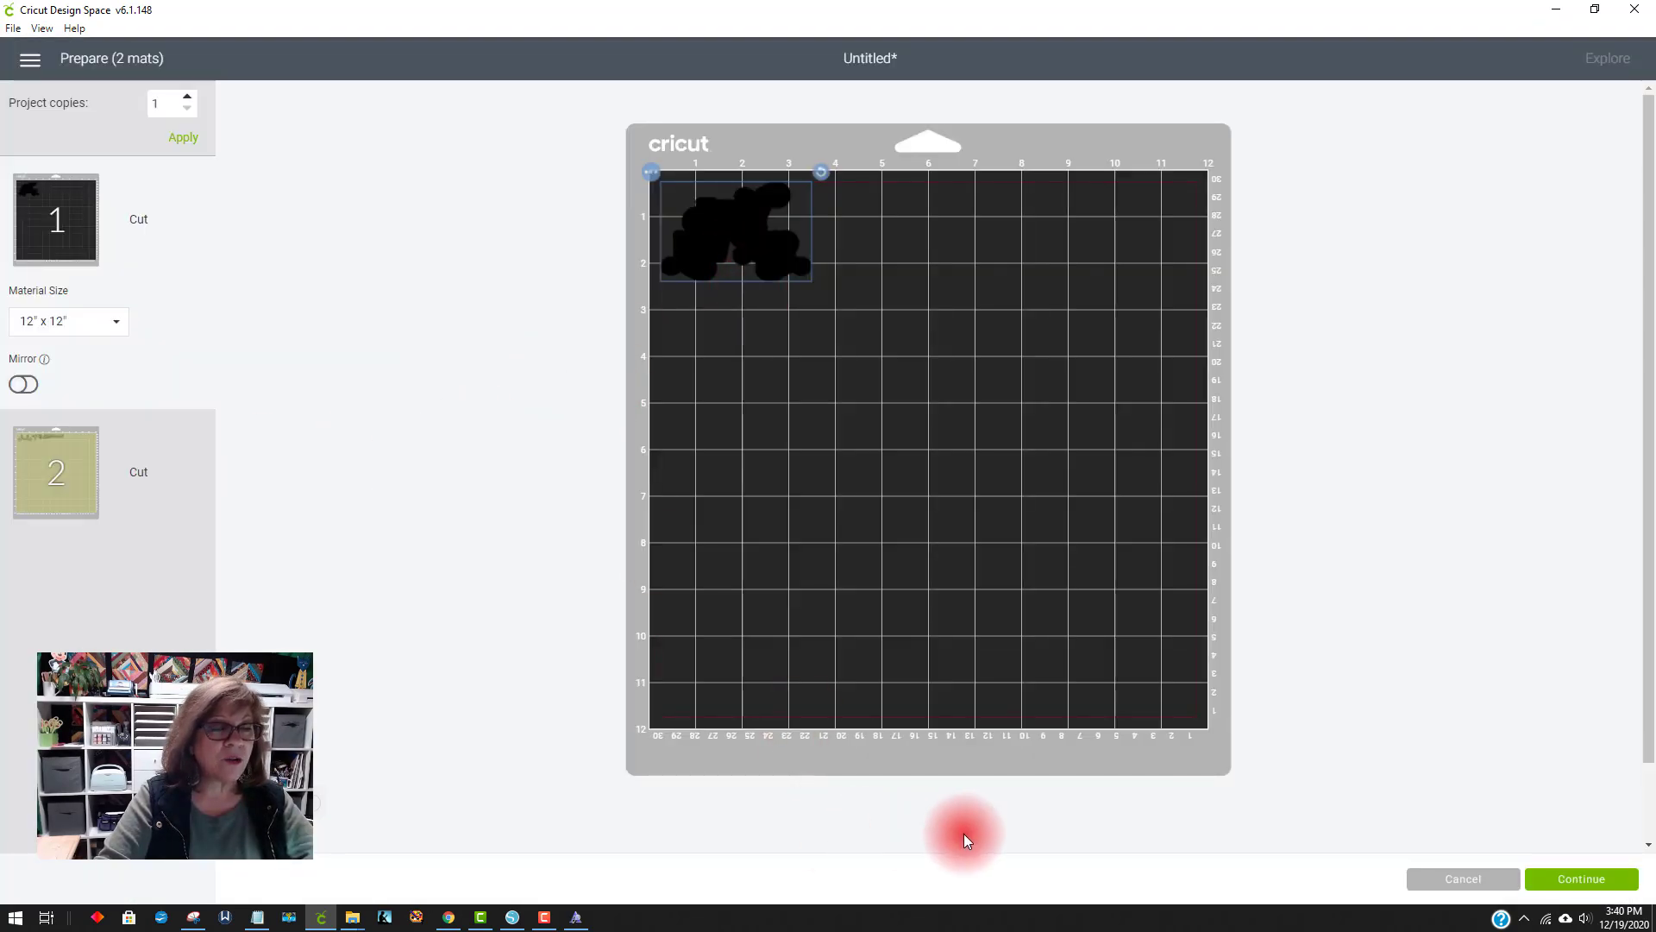
pyautogui.click(1441, 880)
pyautogui.click(309, 290)
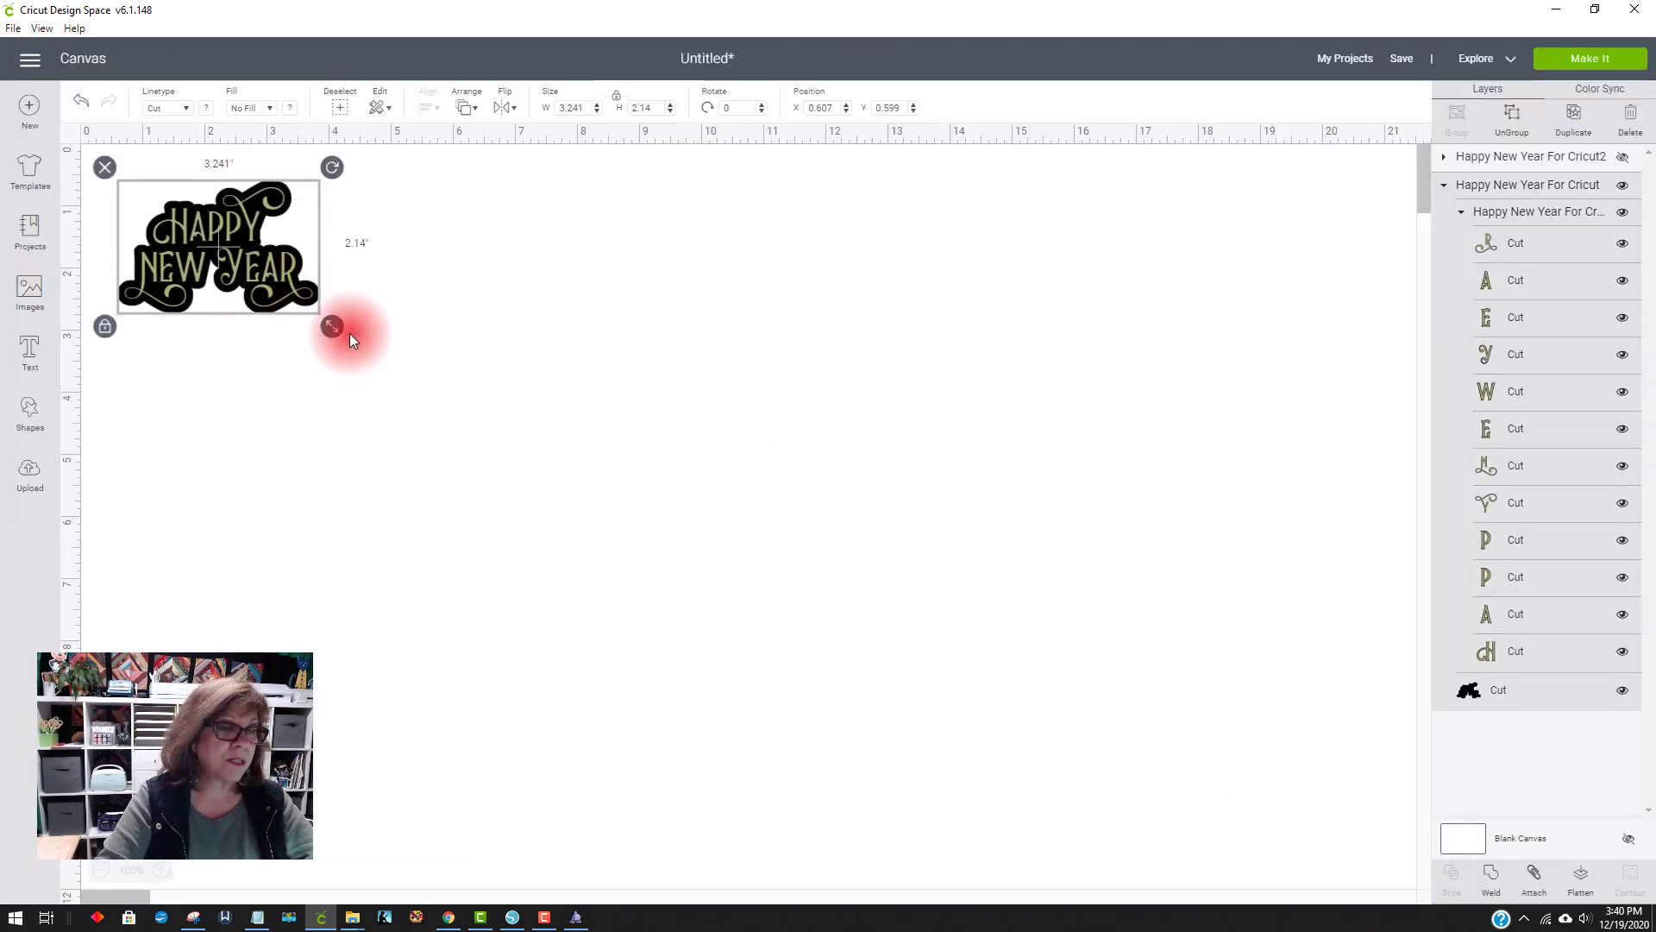
pyautogui.moveTo(334, 326); pyautogui.dragTo(842, 500)
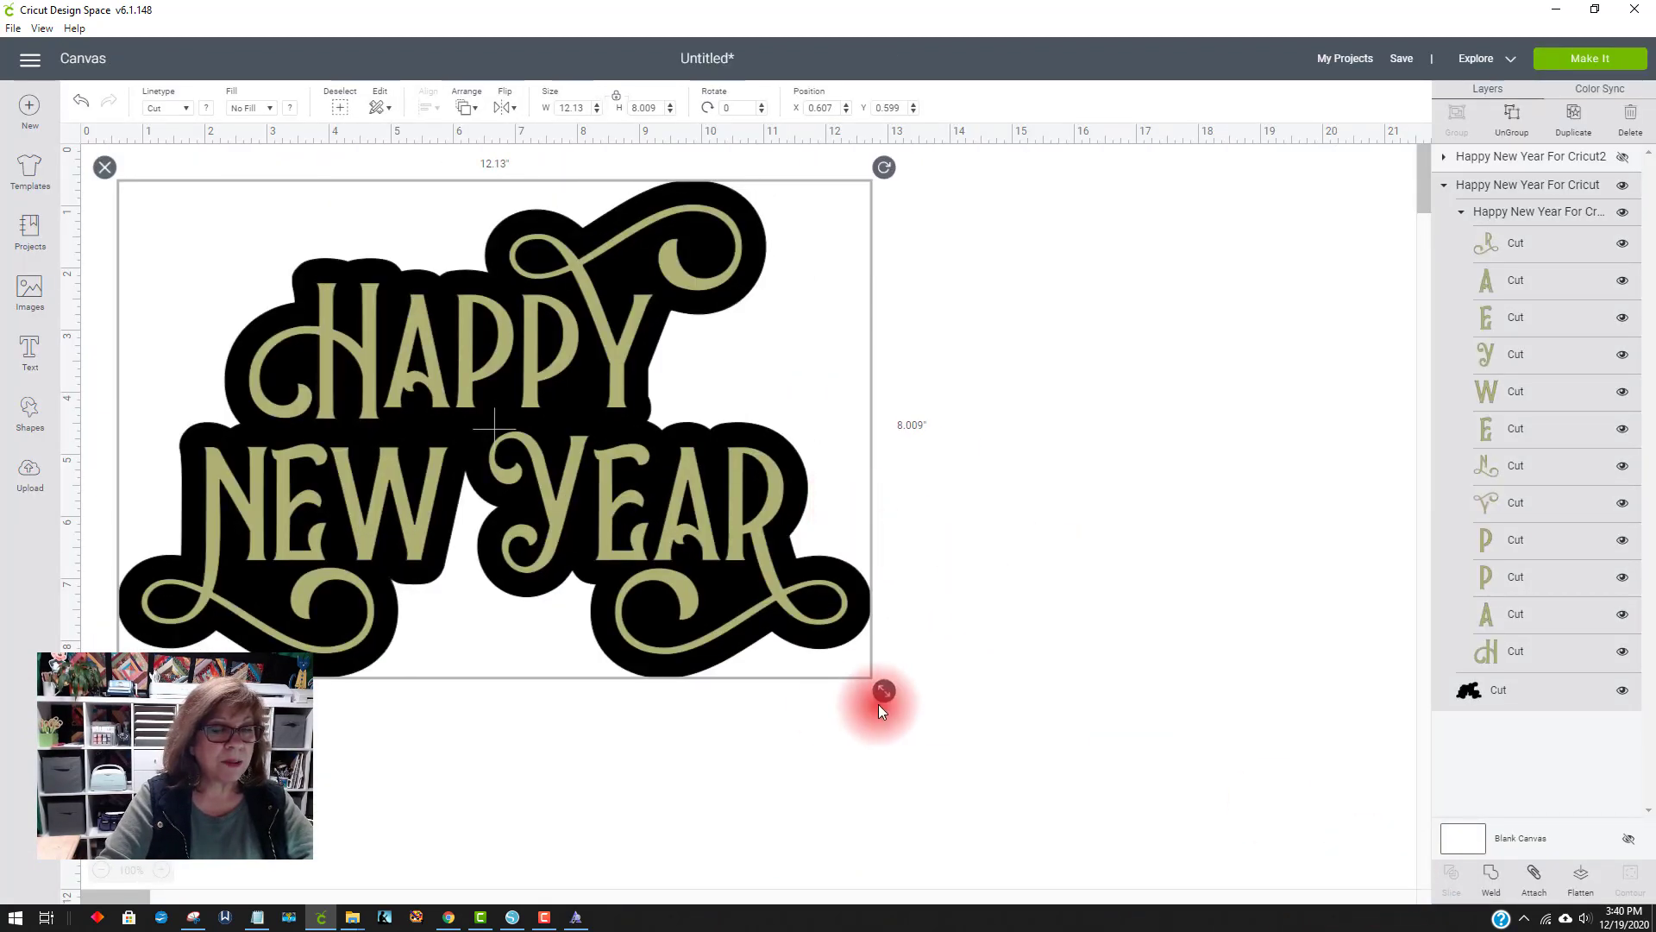
pyautogui.moveTo(888, 692); pyautogui.dragTo(774, 616)
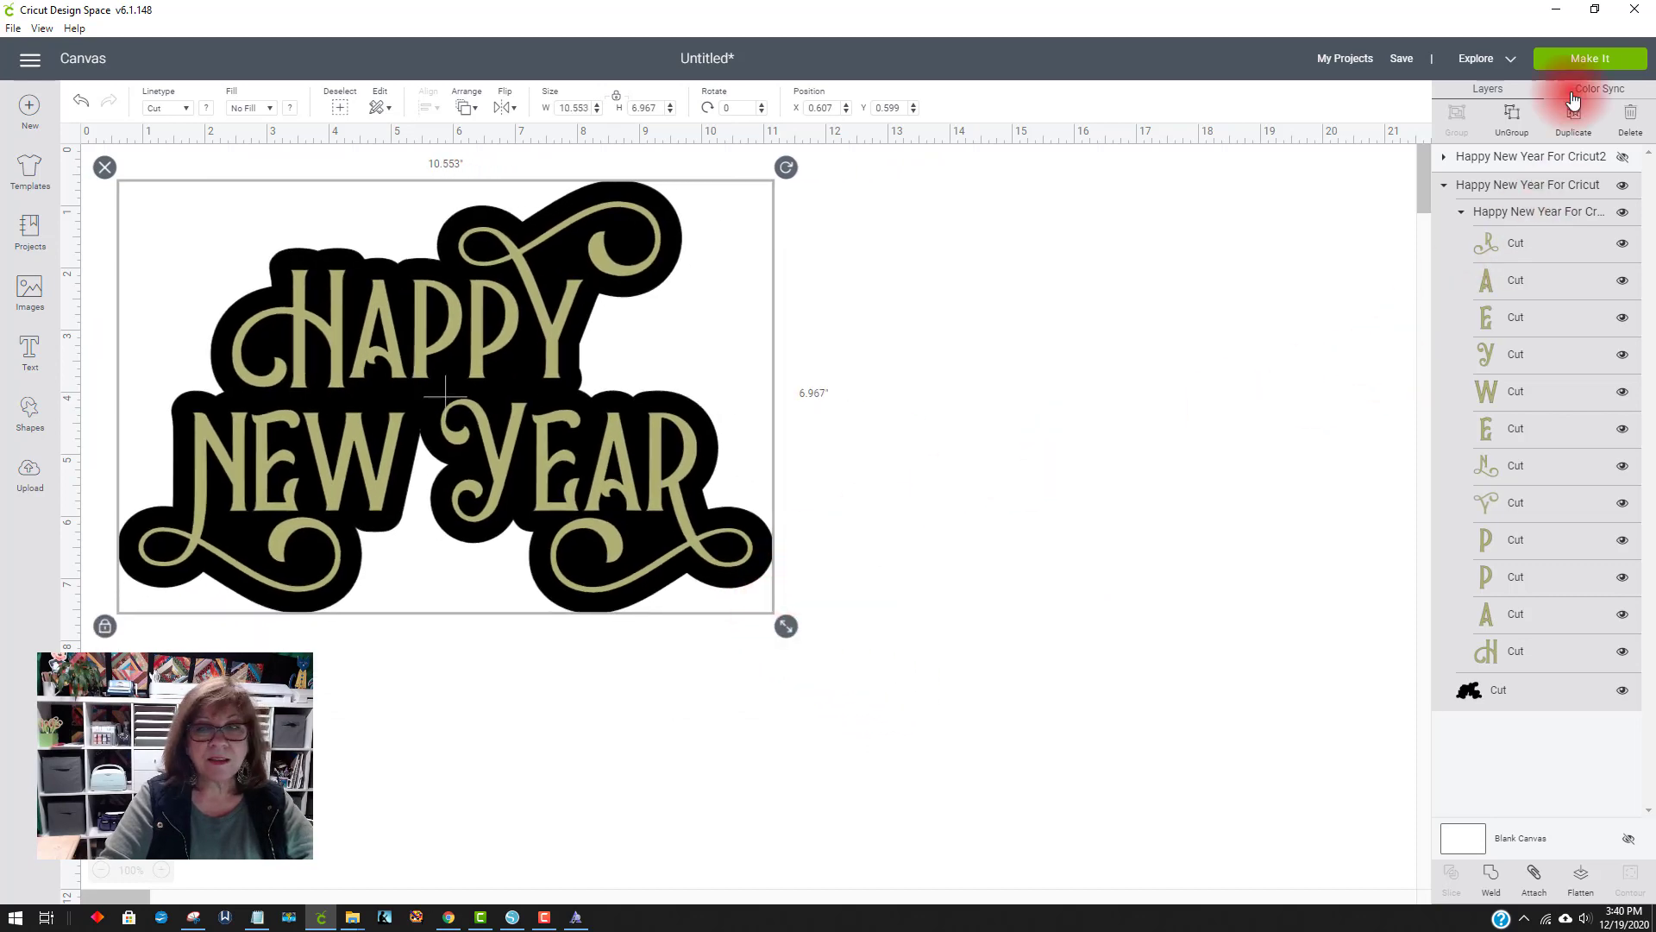
# Preview the enlarged original design on the cutting mats, examine how its separate letters are arranged, and return to the canvas
pyautogui.click(1587, 57)
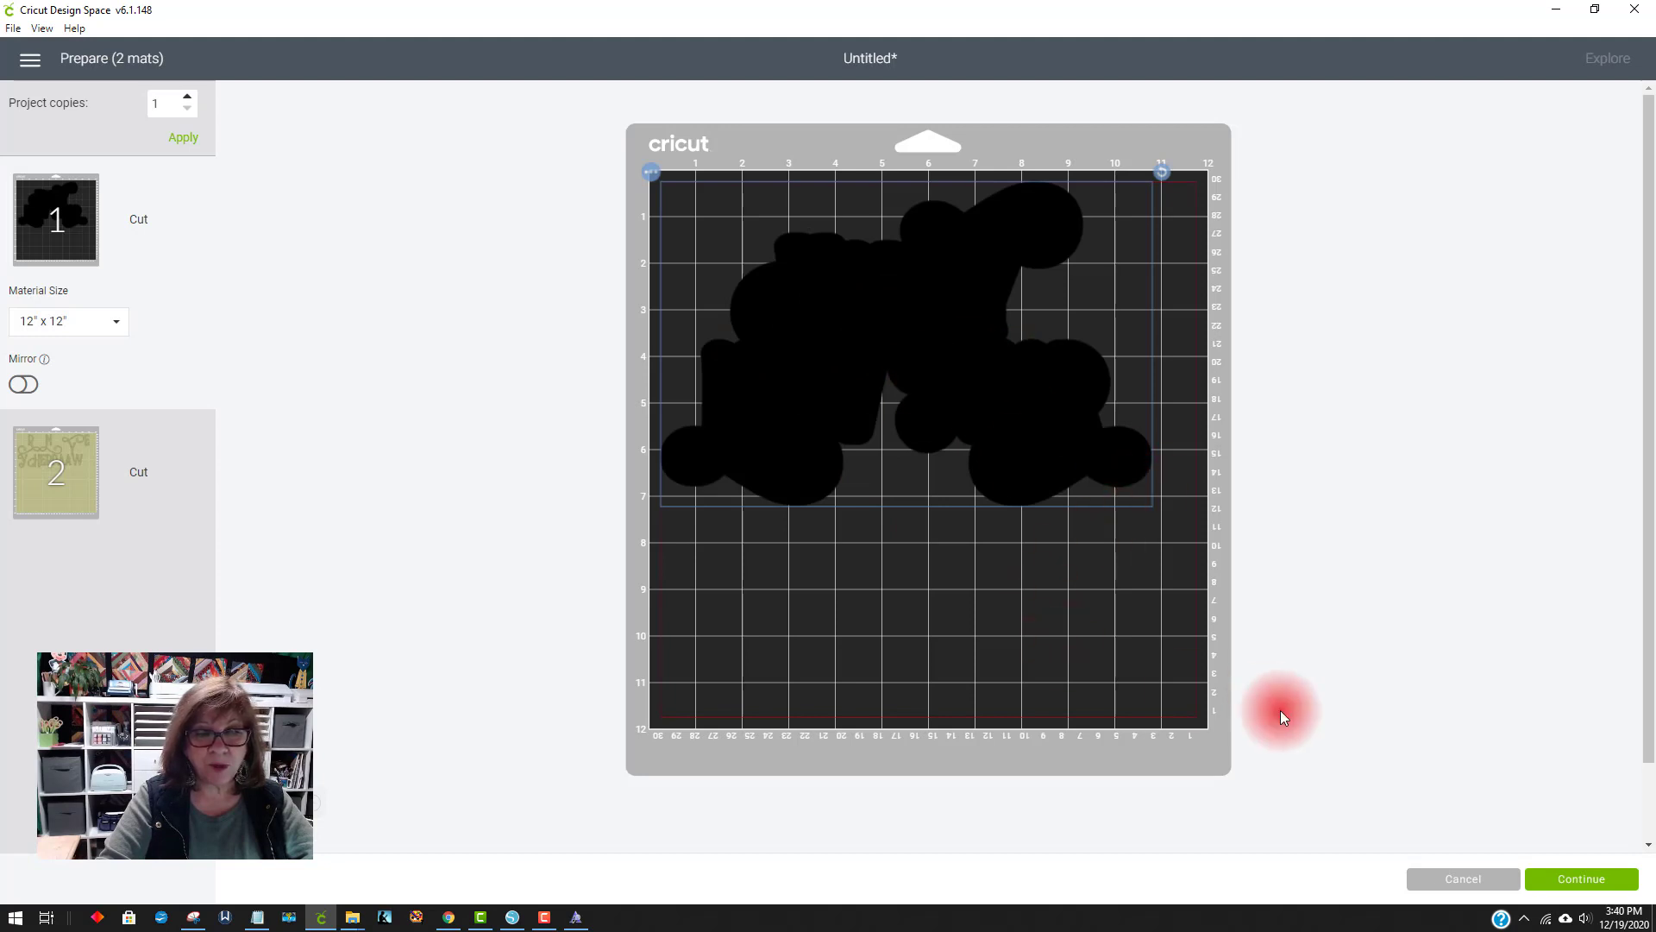
pyautogui.click(57, 473)
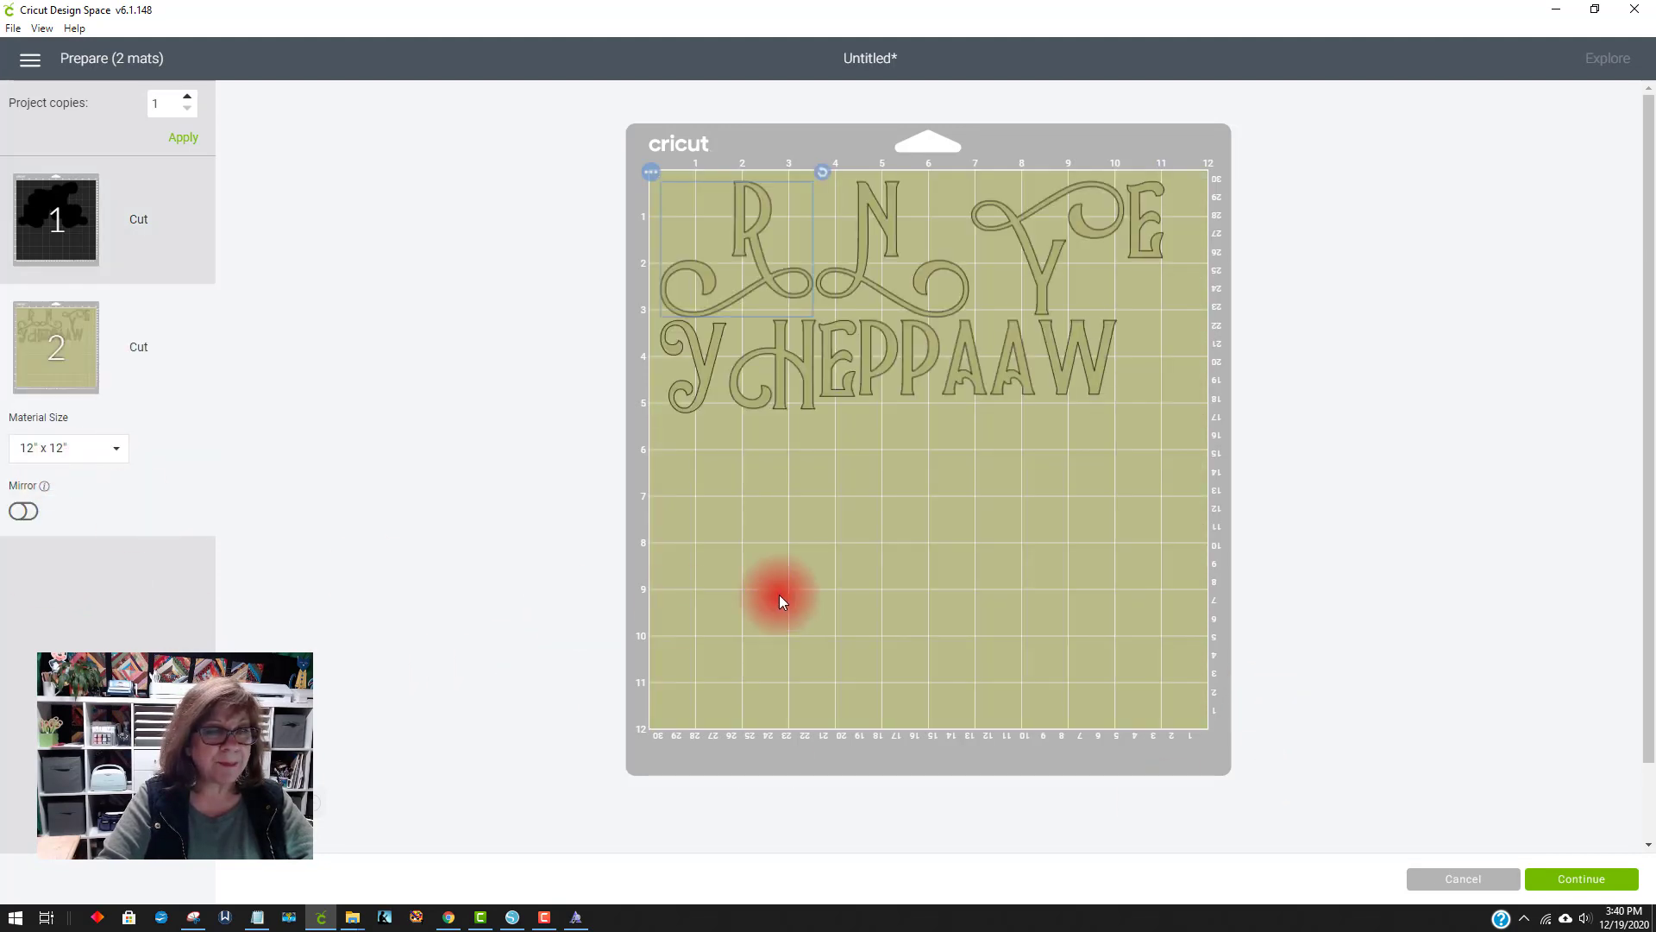
pyautogui.click(1452, 882)
# Shift the original Happy New Year design slightly on the canvas and ungroup it
pyautogui.click(929, 540)
pyautogui.click(697, 442)
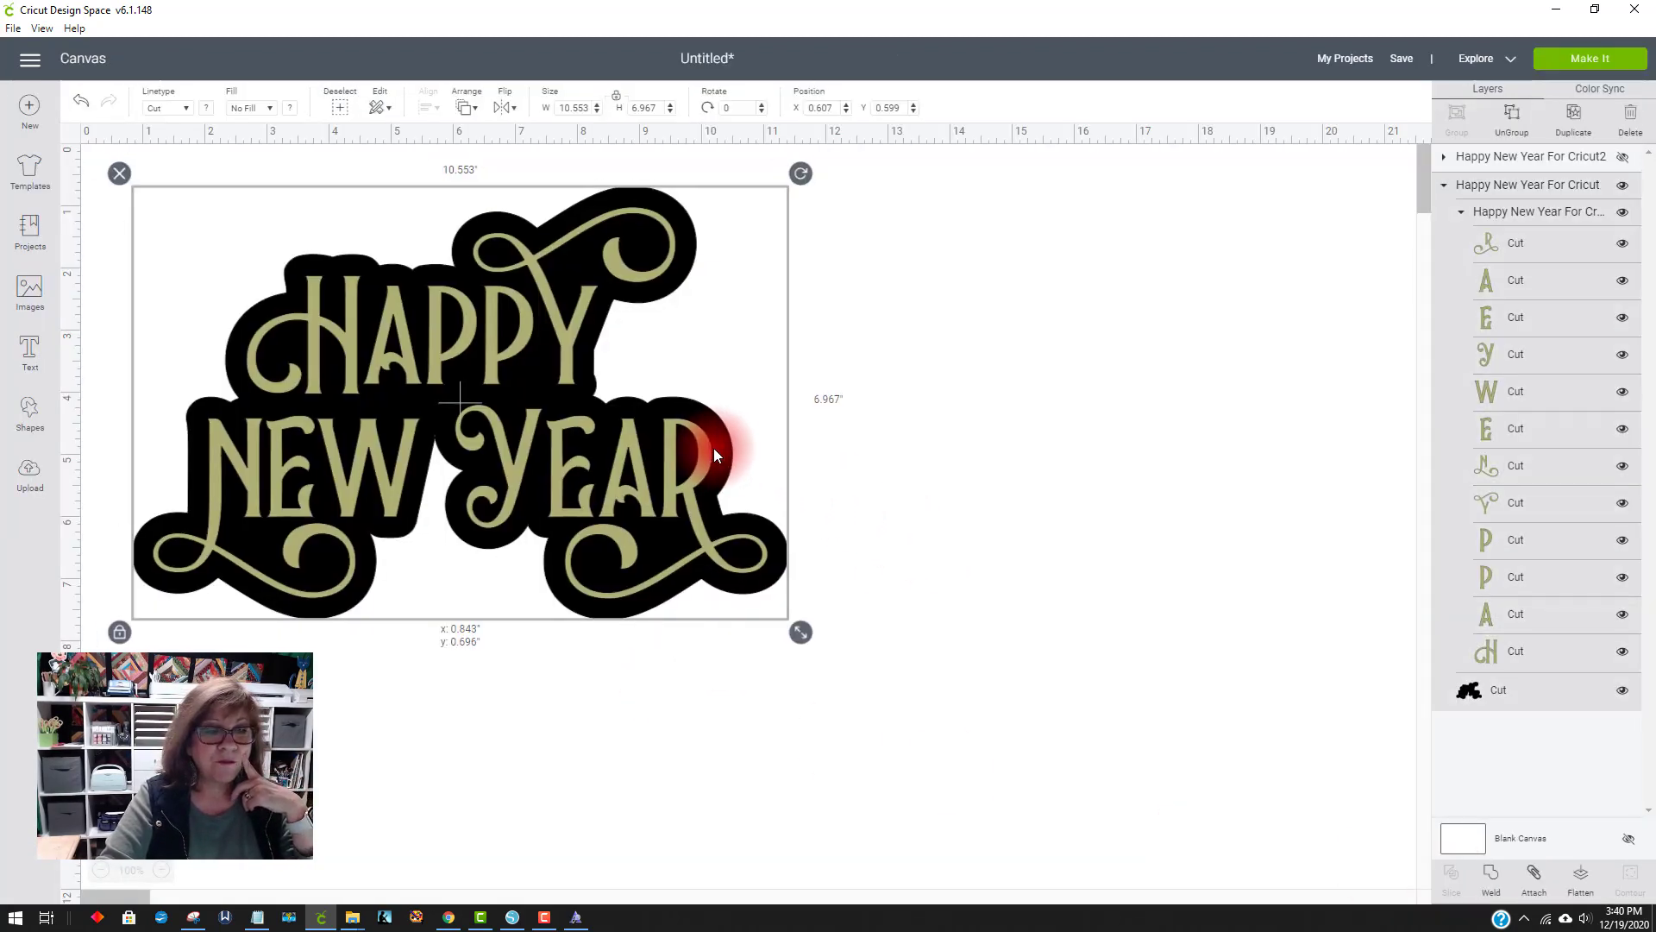
pyautogui.moveTo(714, 448); pyautogui.dragTo(715, 449)
pyautogui.click(1512, 114)
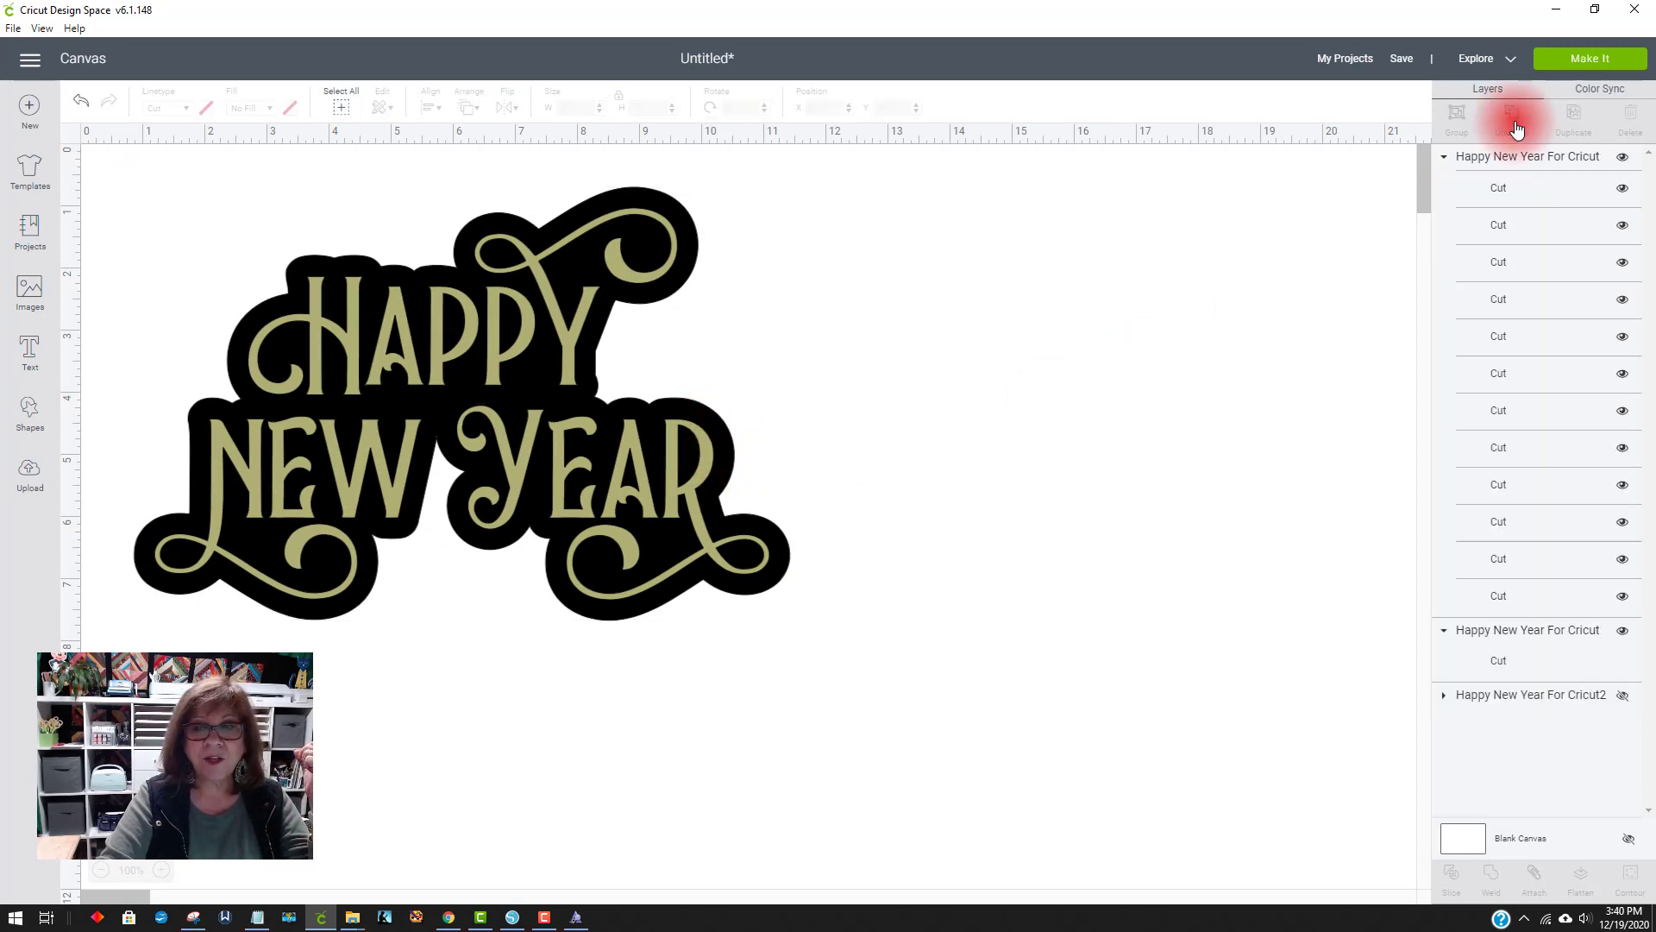
# Separate the gold Happy New Year lettering from its black background shape on the canvas, and attach the letters together
pyautogui.moveTo(725, 462); pyautogui.dragTo(1327, 465)
pyautogui.moveTo(521, 476); pyautogui.dragTo(469, 466)
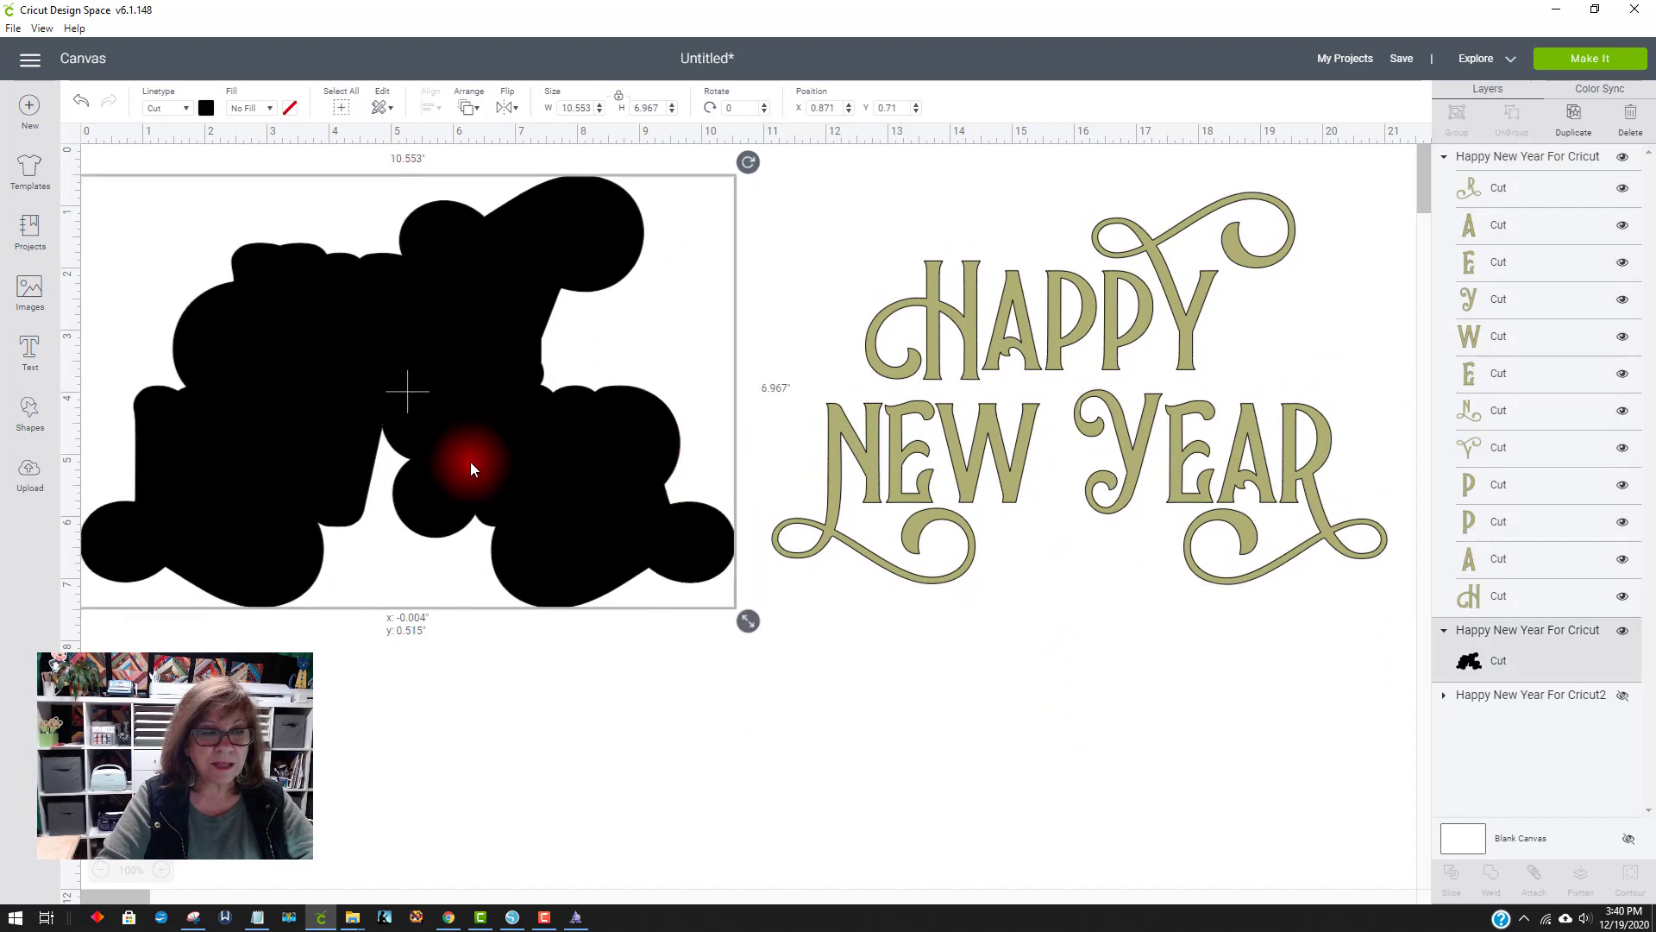
pyautogui.moveTo(991, 524); pyautogui.dragTo(975, 529)
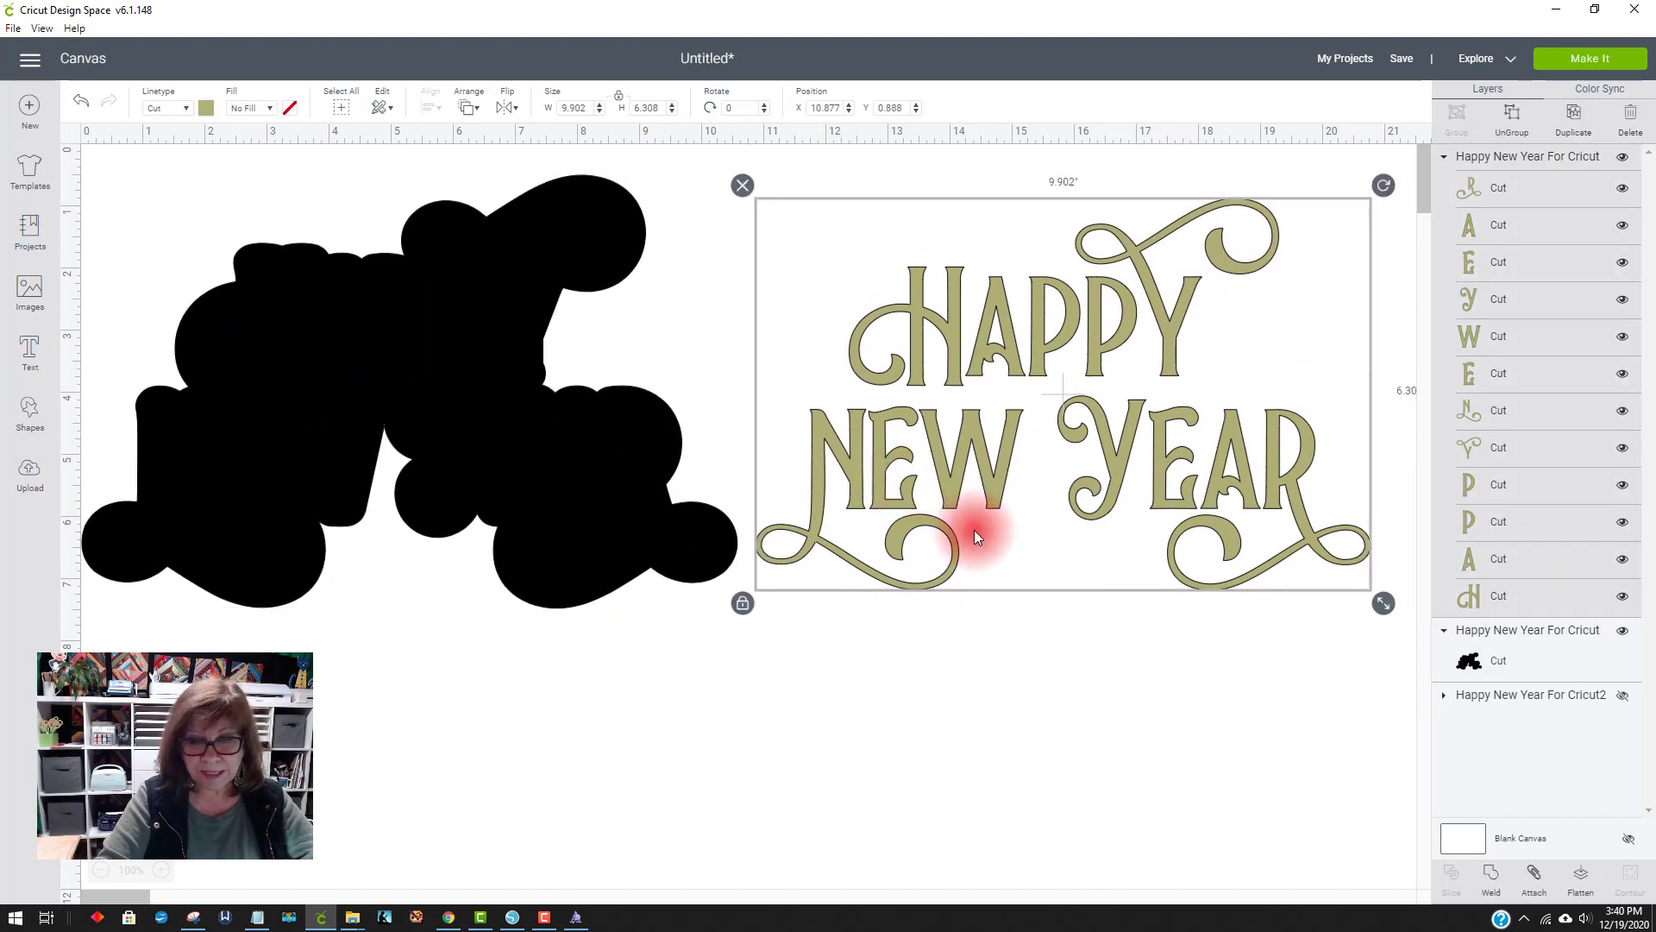
pyautogui.click(1533, 880)
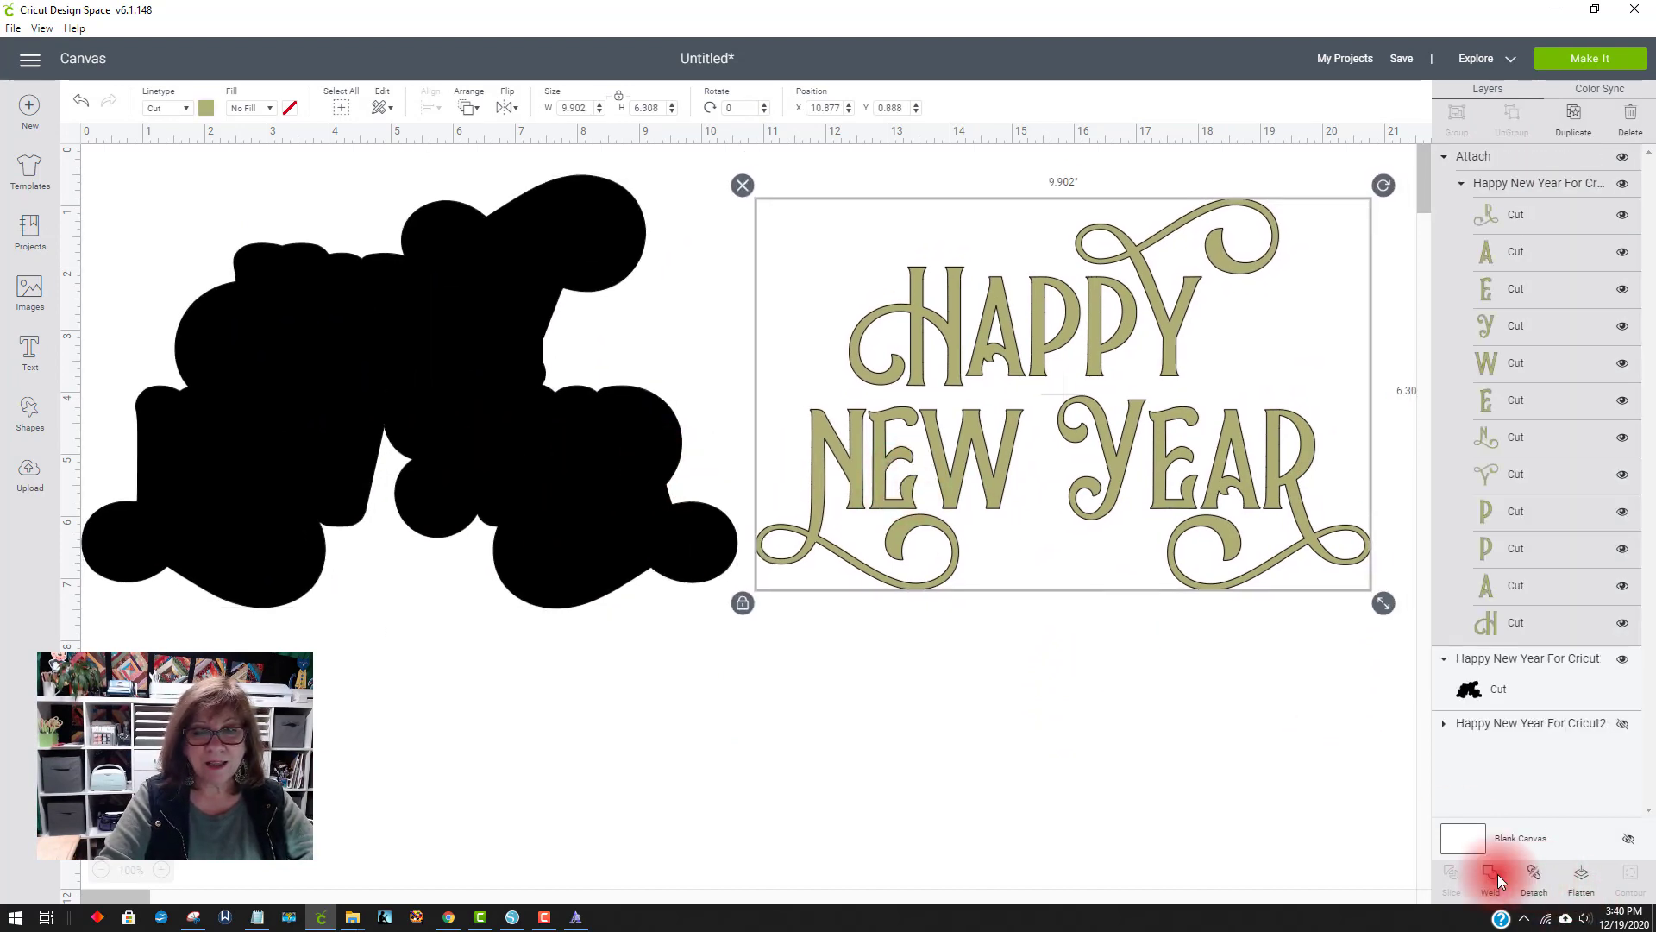
# Preview the cutting mats, examine the attached lettering's layout on the second mat, and return to the canvas
pyautogui.click(1603, 58)
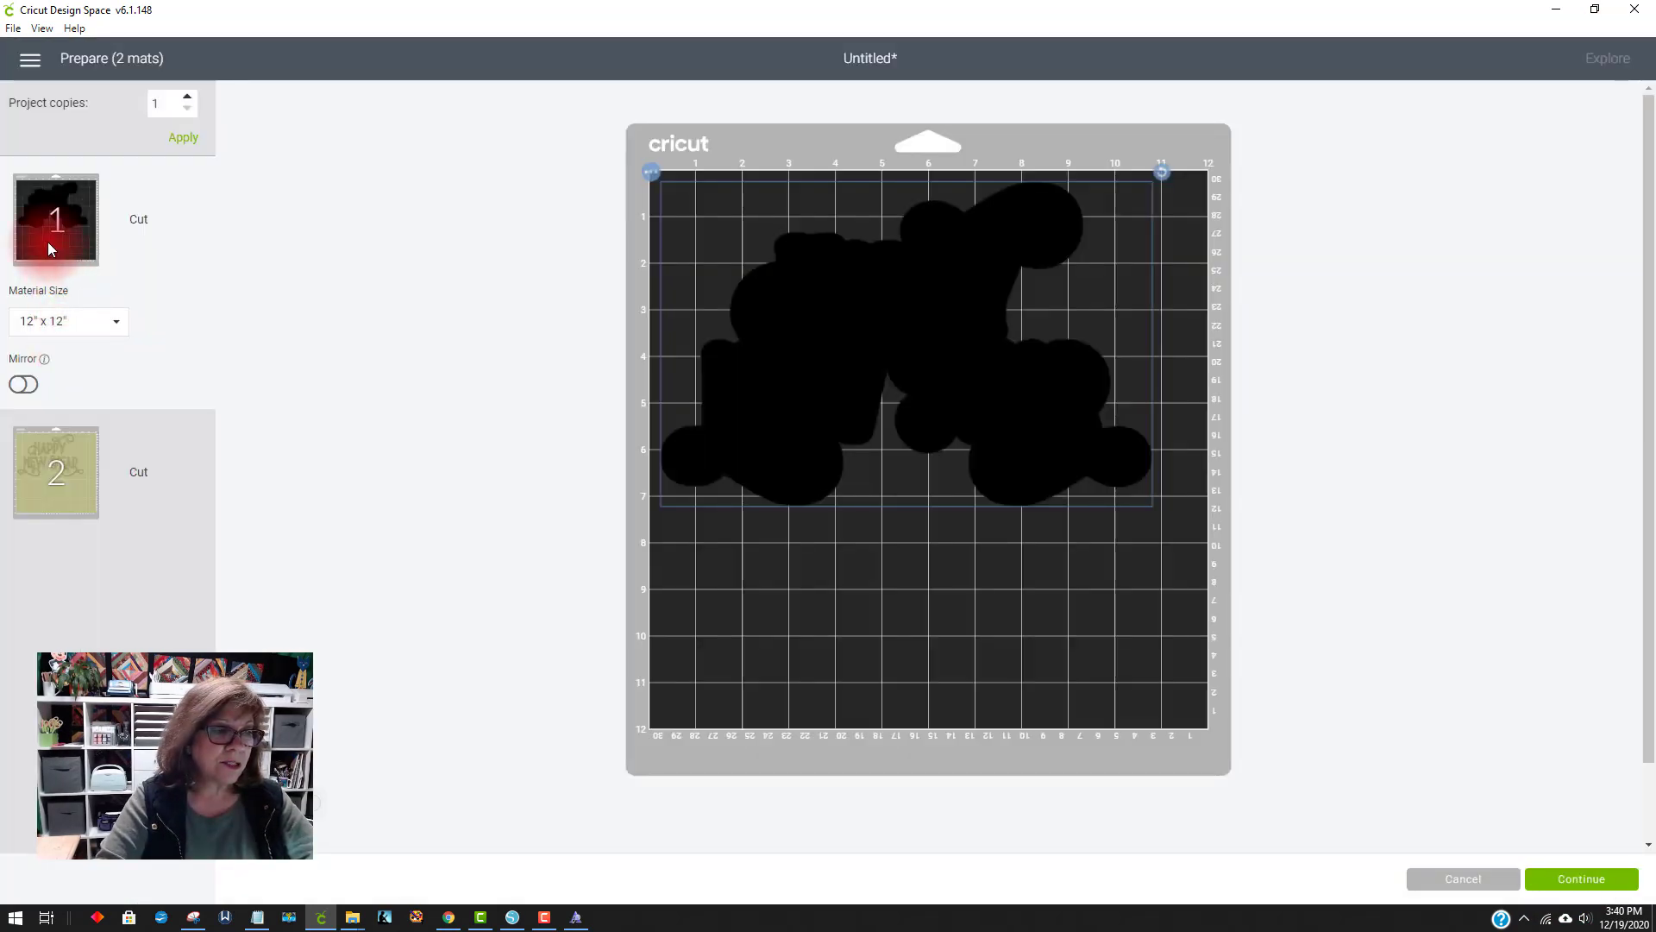
pyautogui.click(56, 466)
pyautogui.click(705, 799)
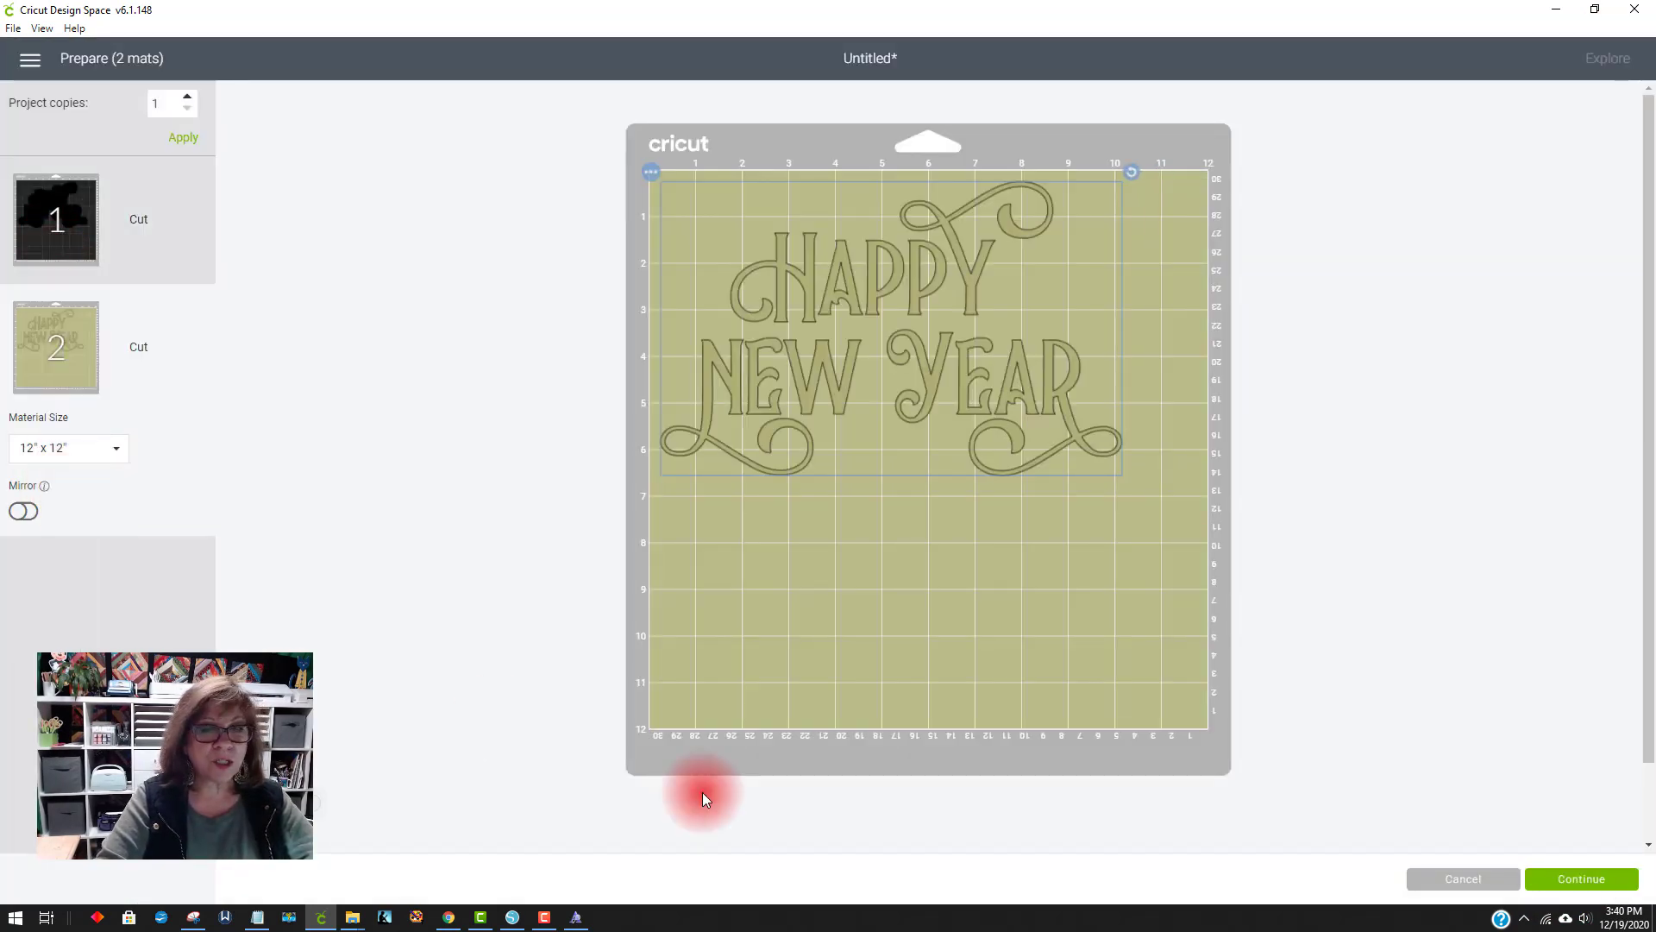
pyautogui.click(1465, 879)
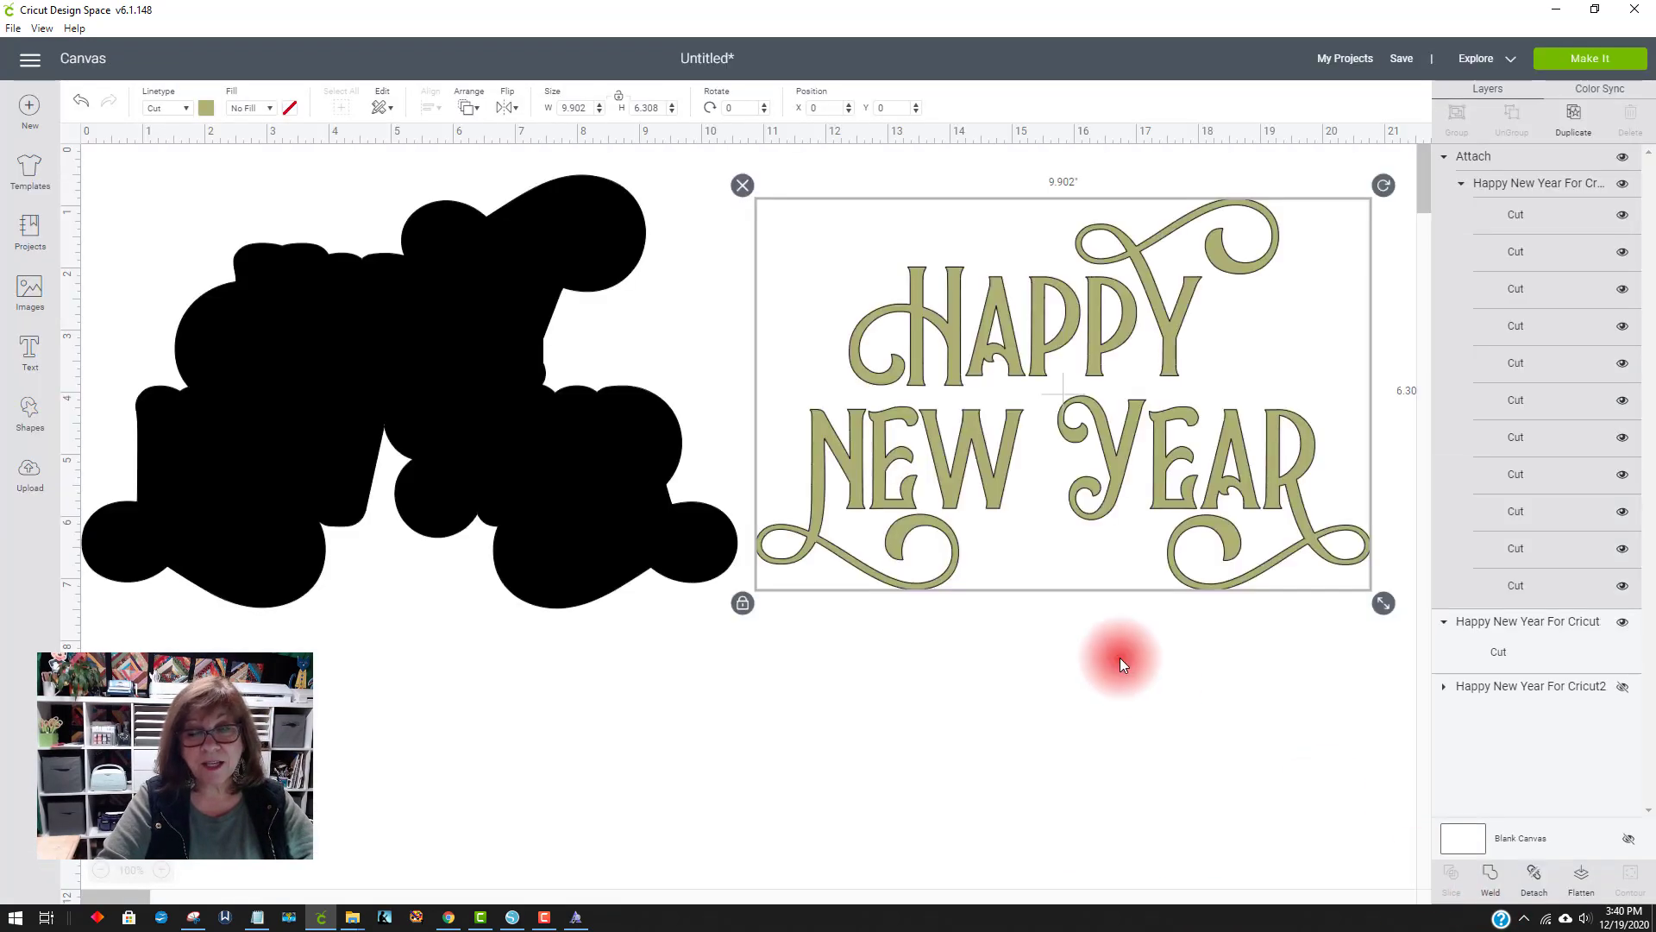
# Nudge the black background shape and the attached Happy New Year lettering slightly on the canvas
pyautogui.click(1467, 183)
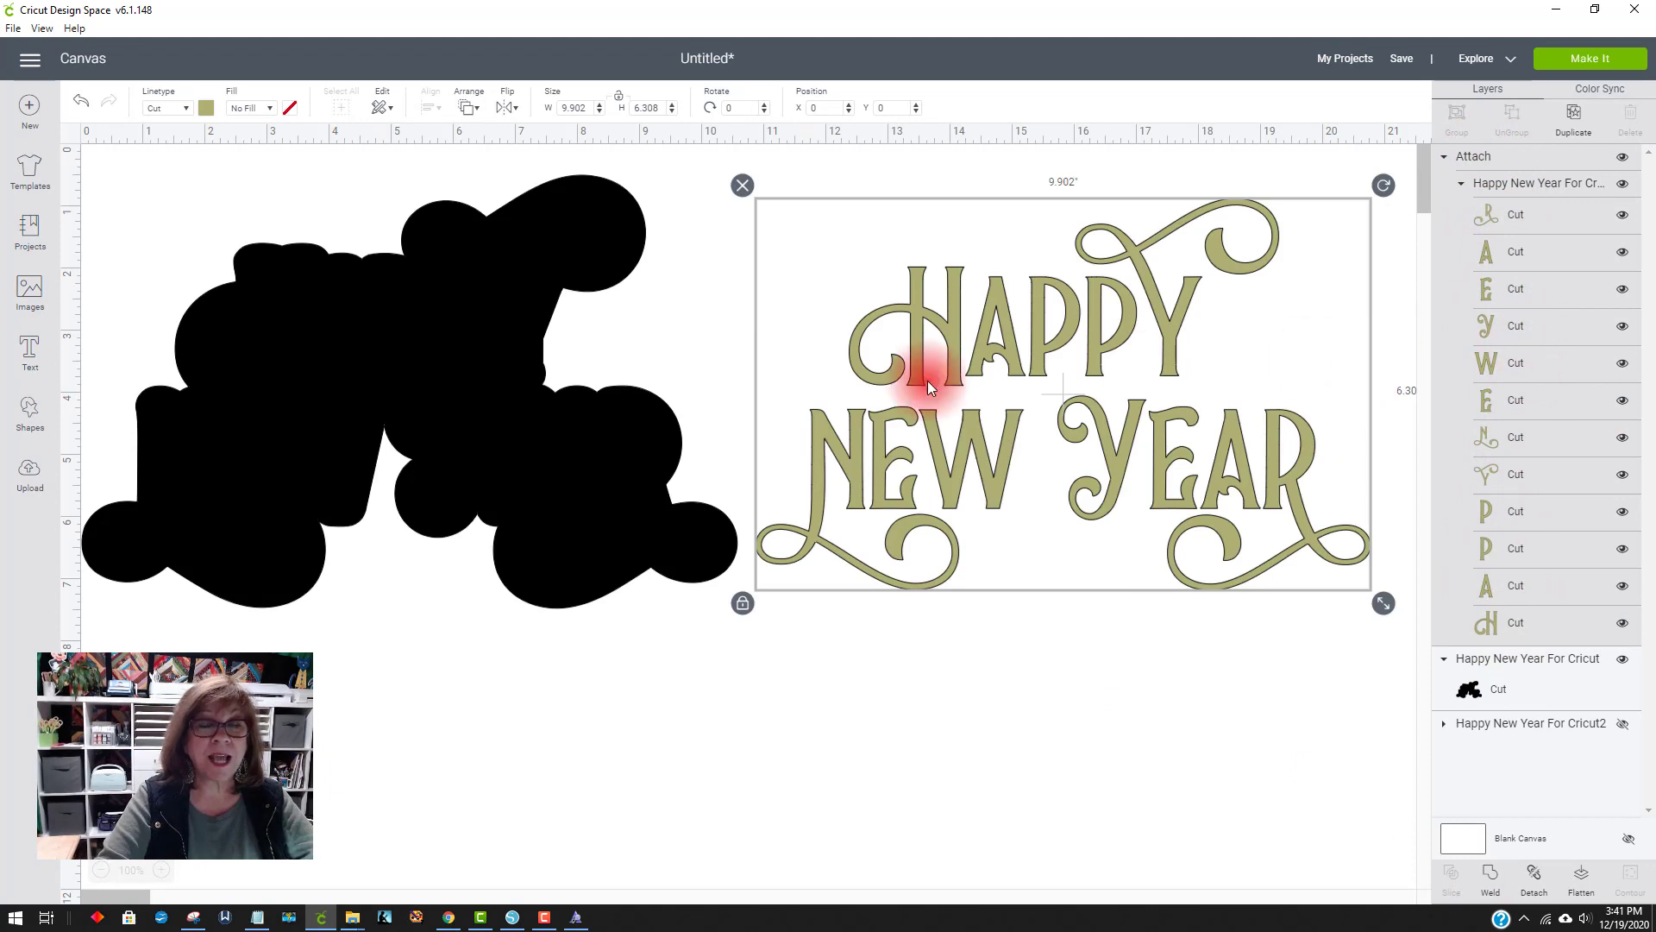
pyautogui.moveTo(517, 494)
pyautogui.mouseDown()
pyautogui.moveTo(483, 489)
pyautogui.moveTo(506, 486)
pyautogui.mouseUp()
pyautogui.moveTo(892, 449); pyautogui.dragTo(911, 438)
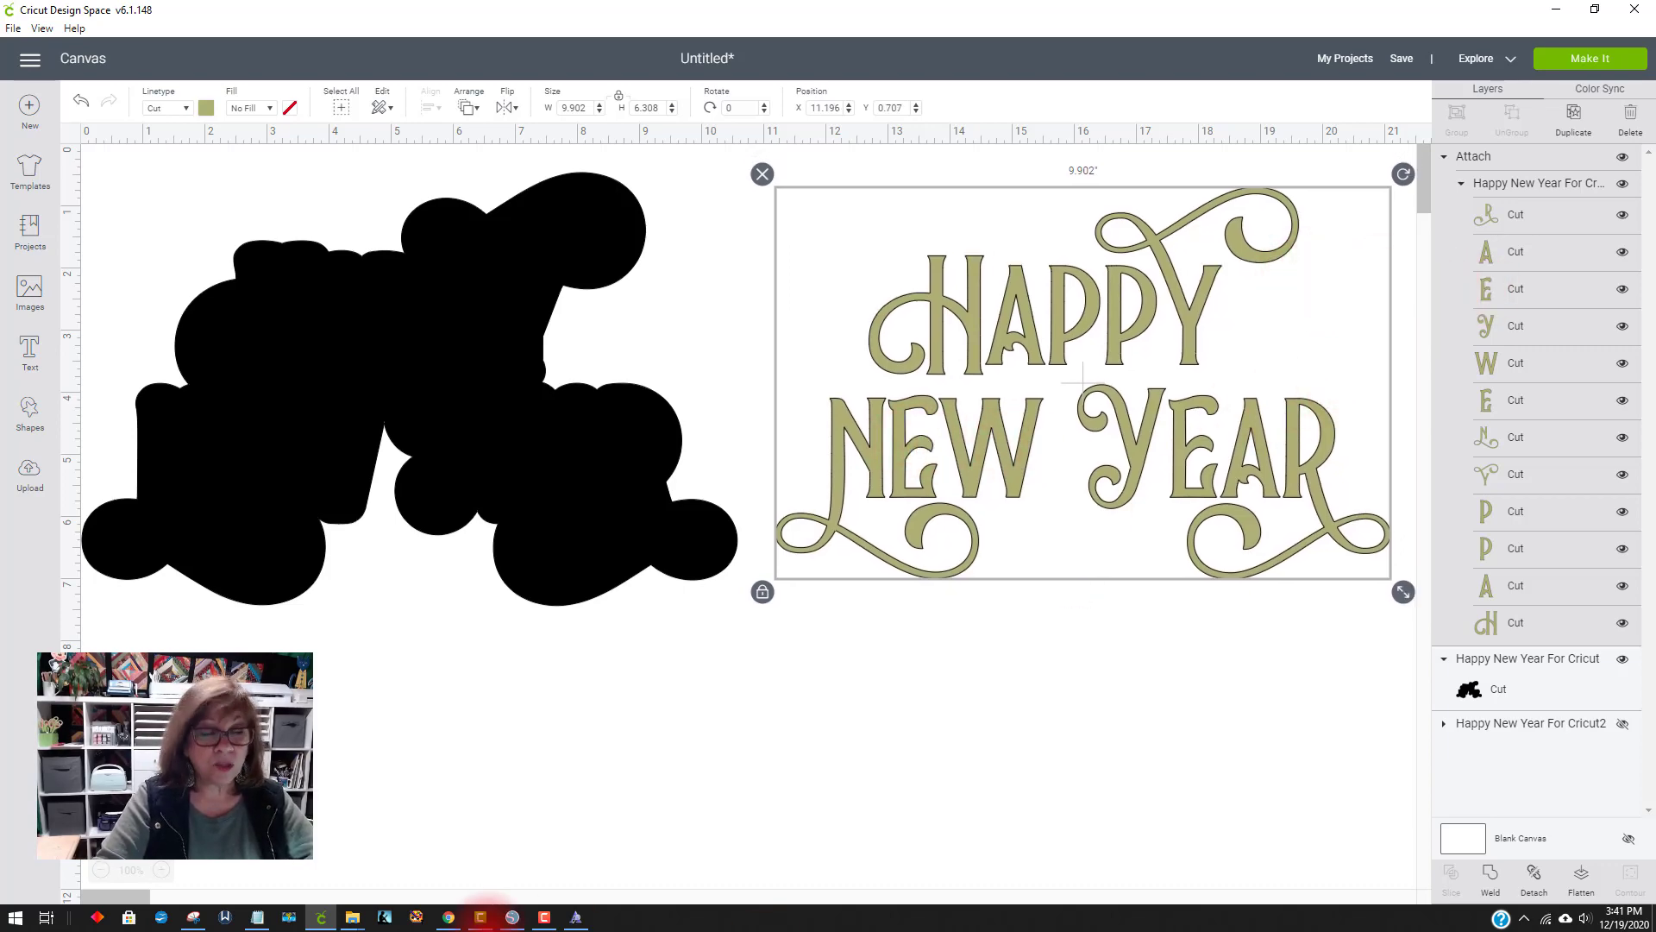
# Switch to Silhouette Studio, shift the Happy New Year design slightly lower on the page, and reopen the Select by Color options
pyautogui.click(513, 917)
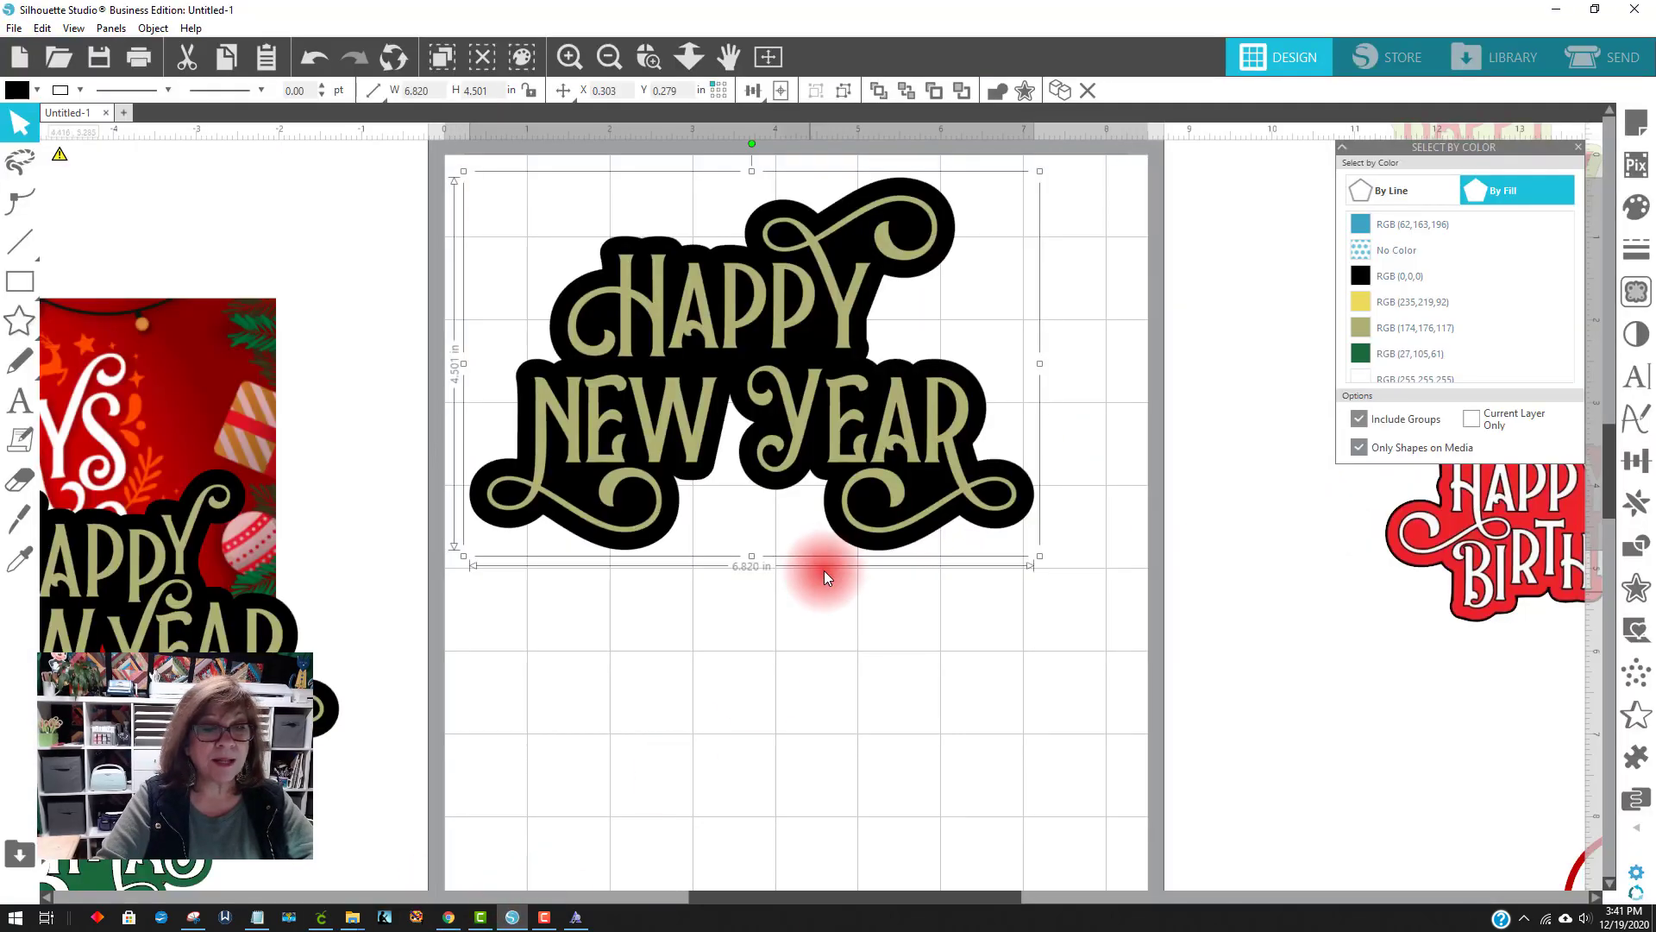
pyautogui.moveTo(842, 413); pyautogui.dragTo(864, 455)
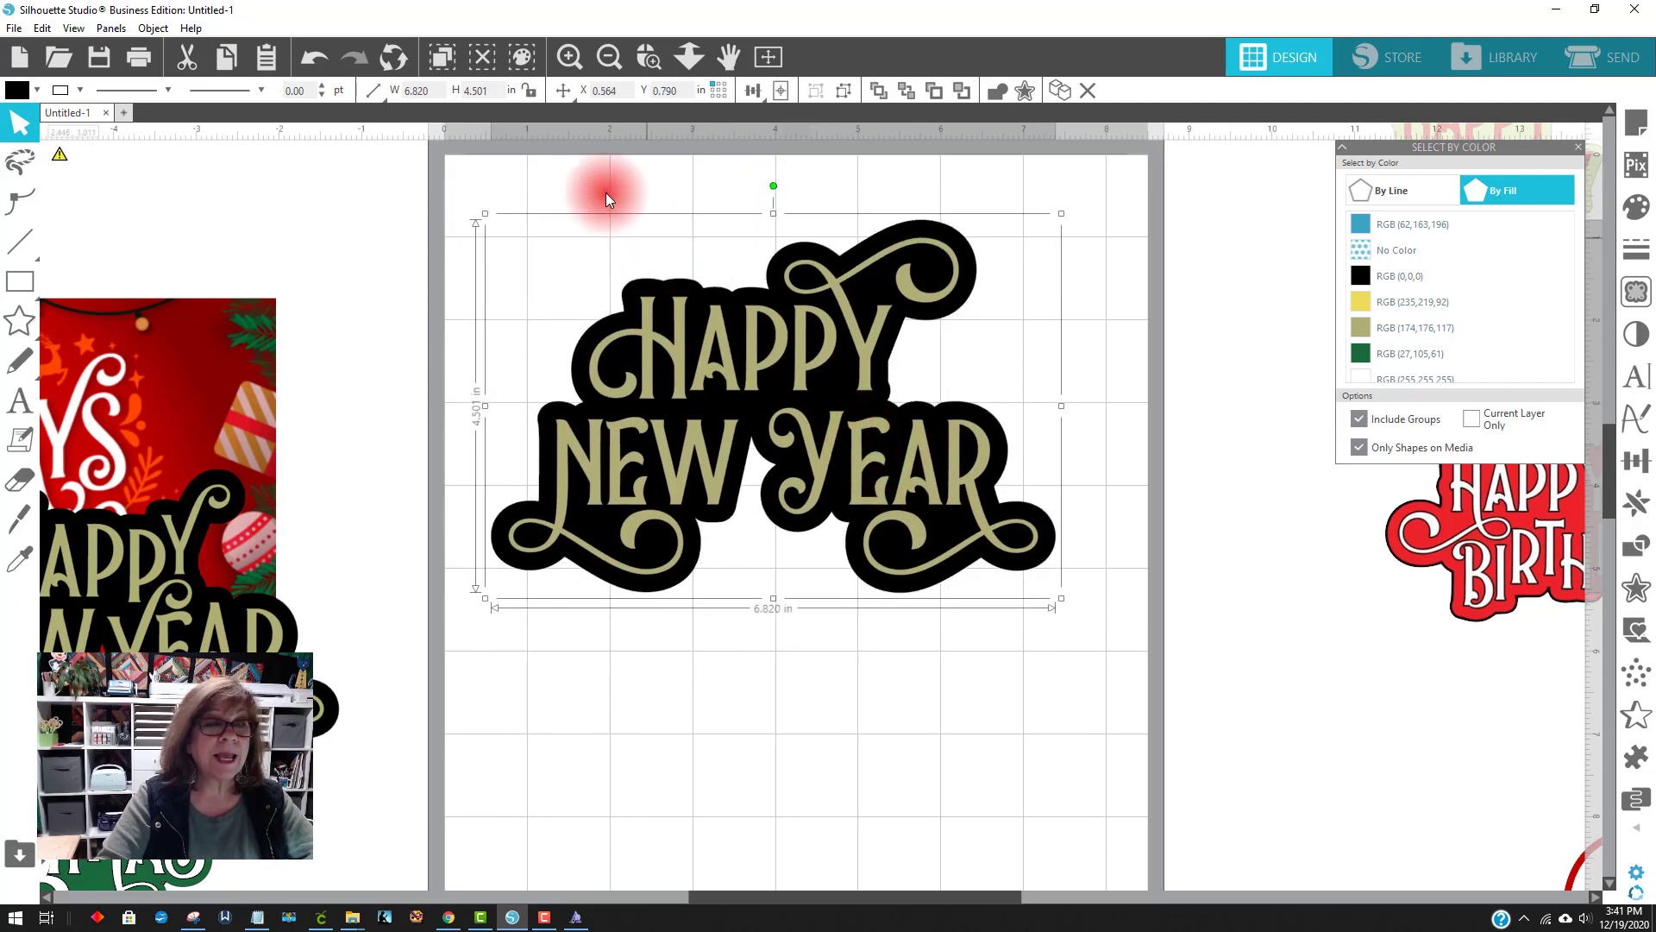
pyautogui.click(521, 61)
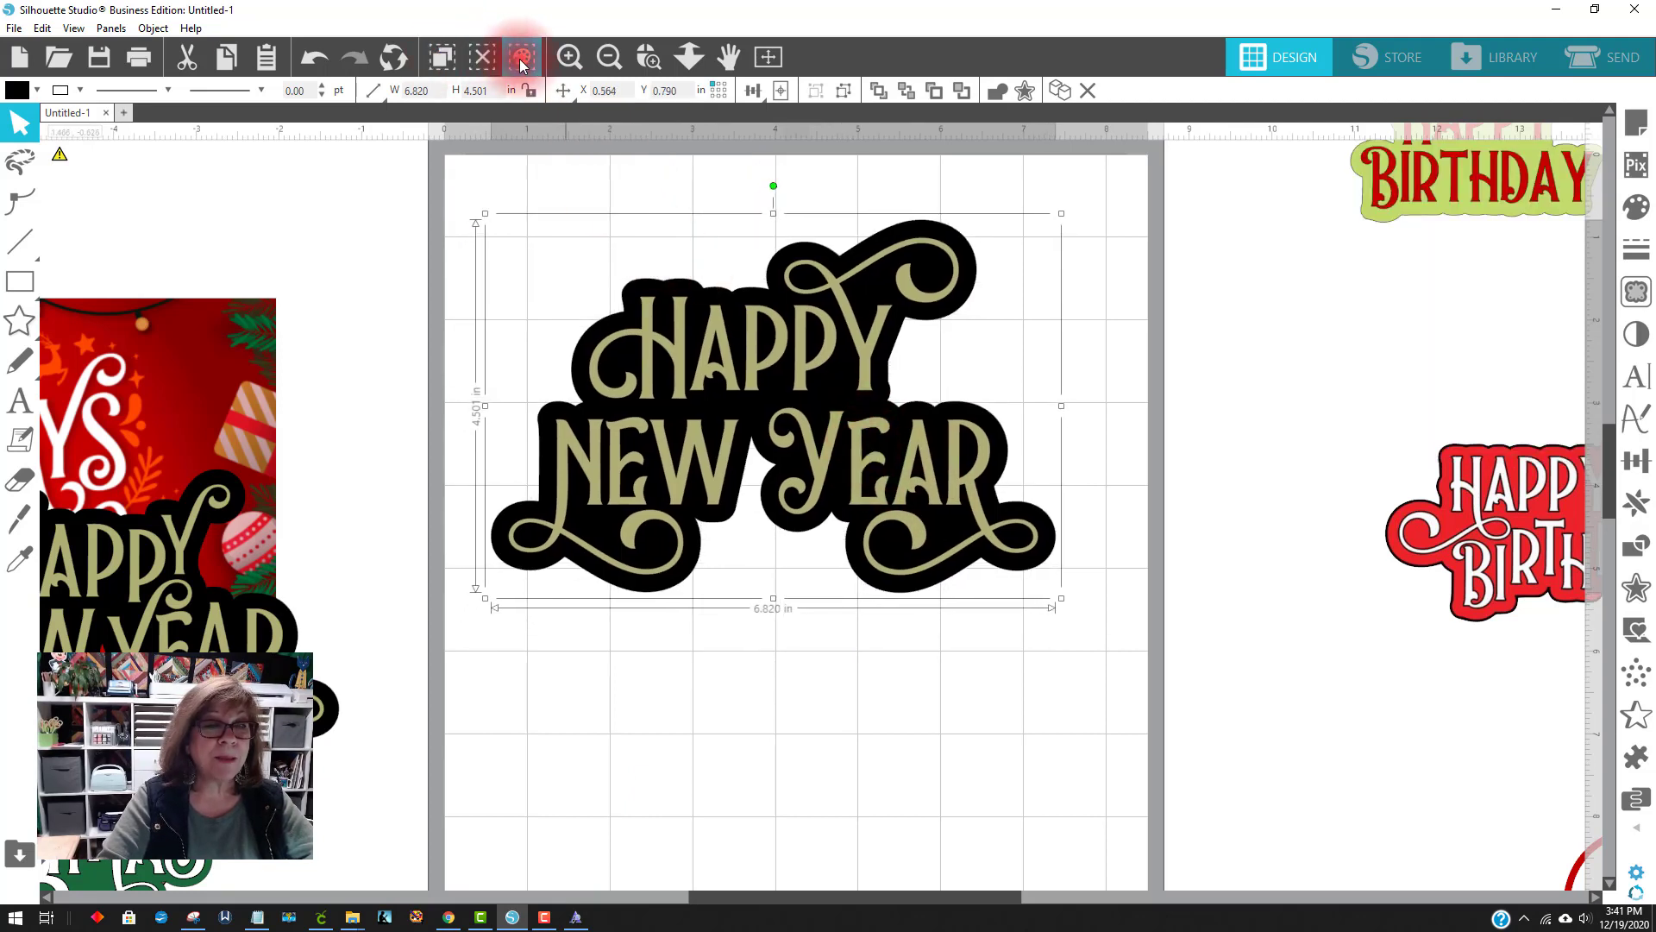
pyautogui.click(521, 60)
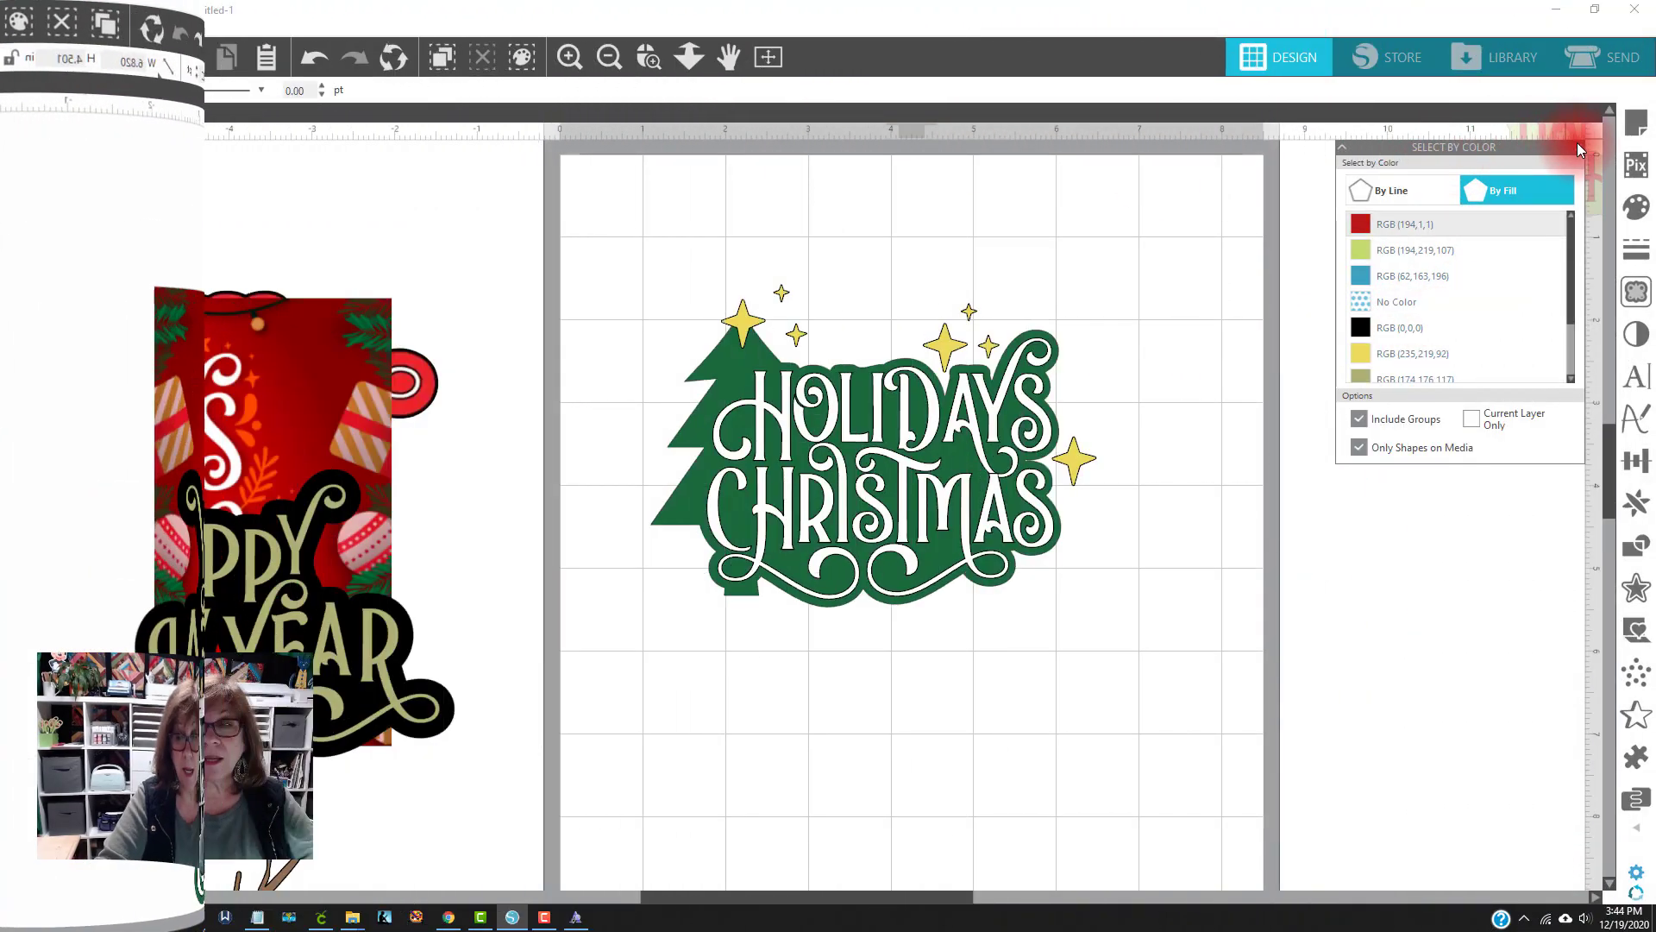
# Reopen Select by Color for the Holidays Christmas design and look through the available fill colors
pyautogui.click(1578, 146)
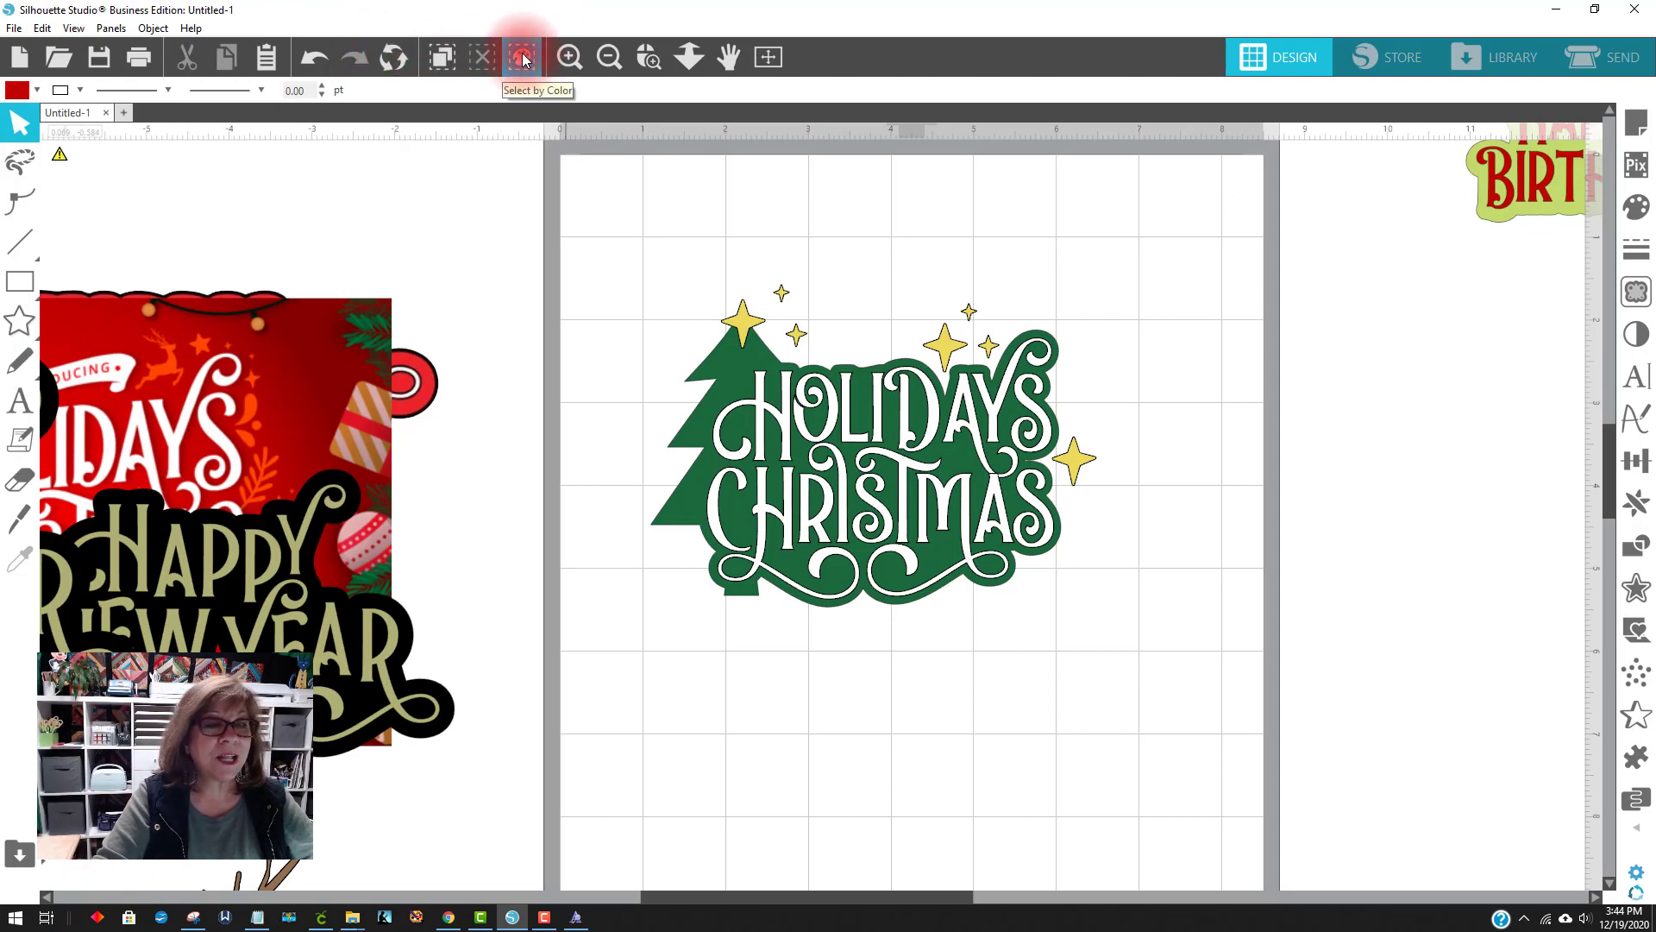
pyautogui.click(523, 58)
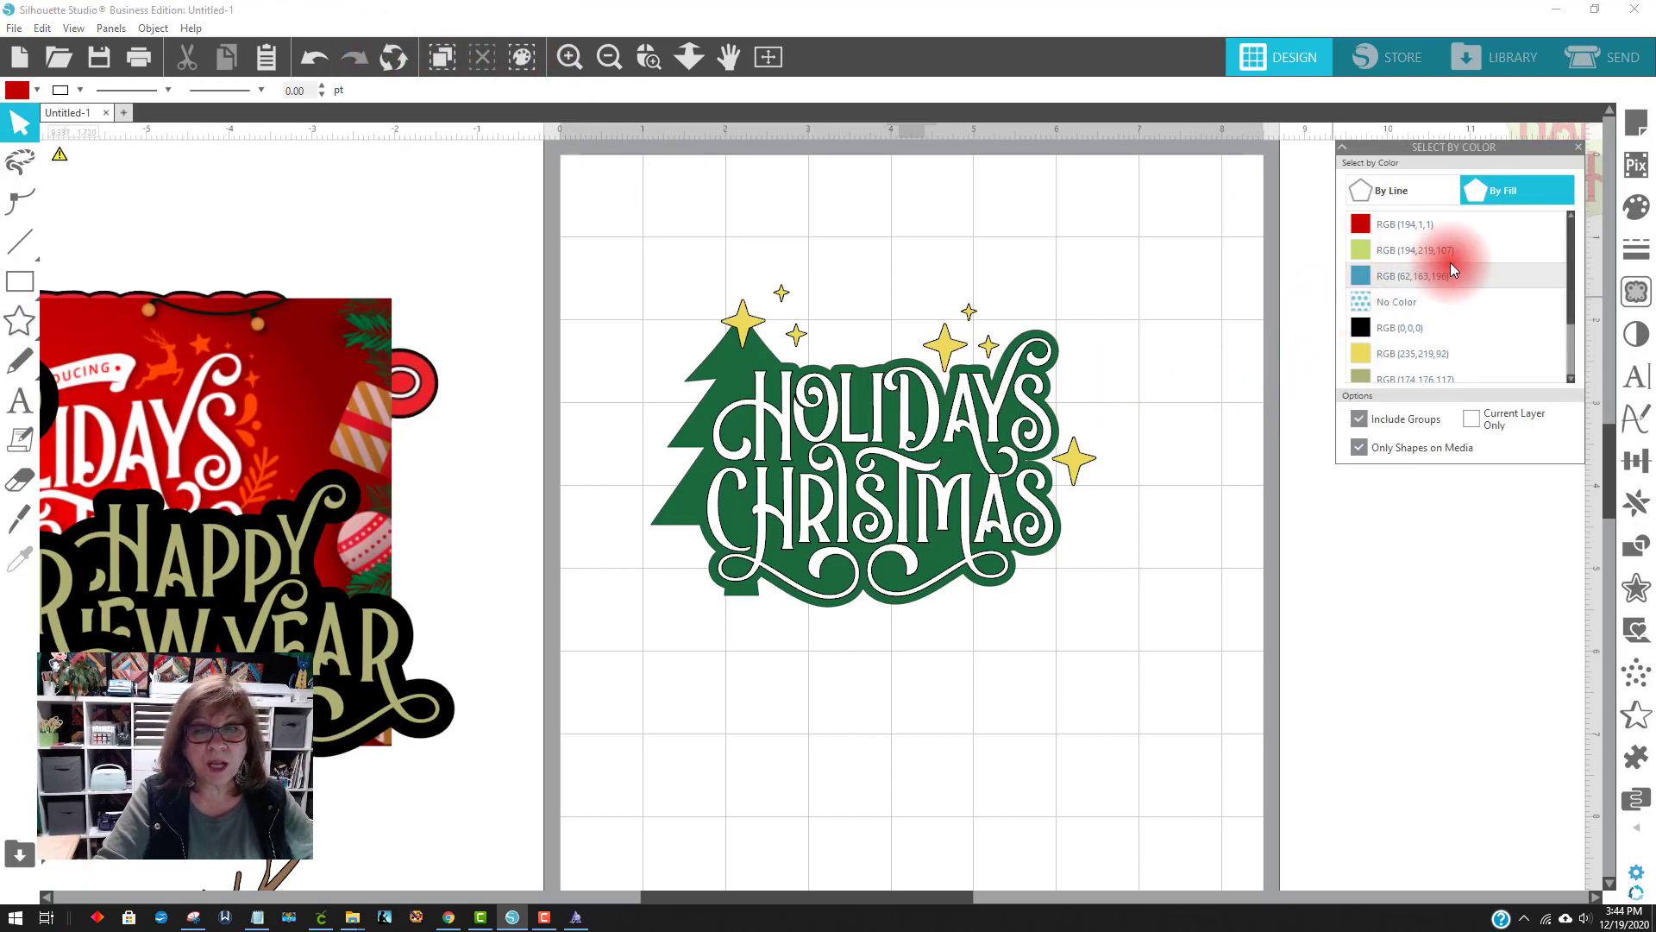
pyautogui.scroll(-1, 1451, 262)
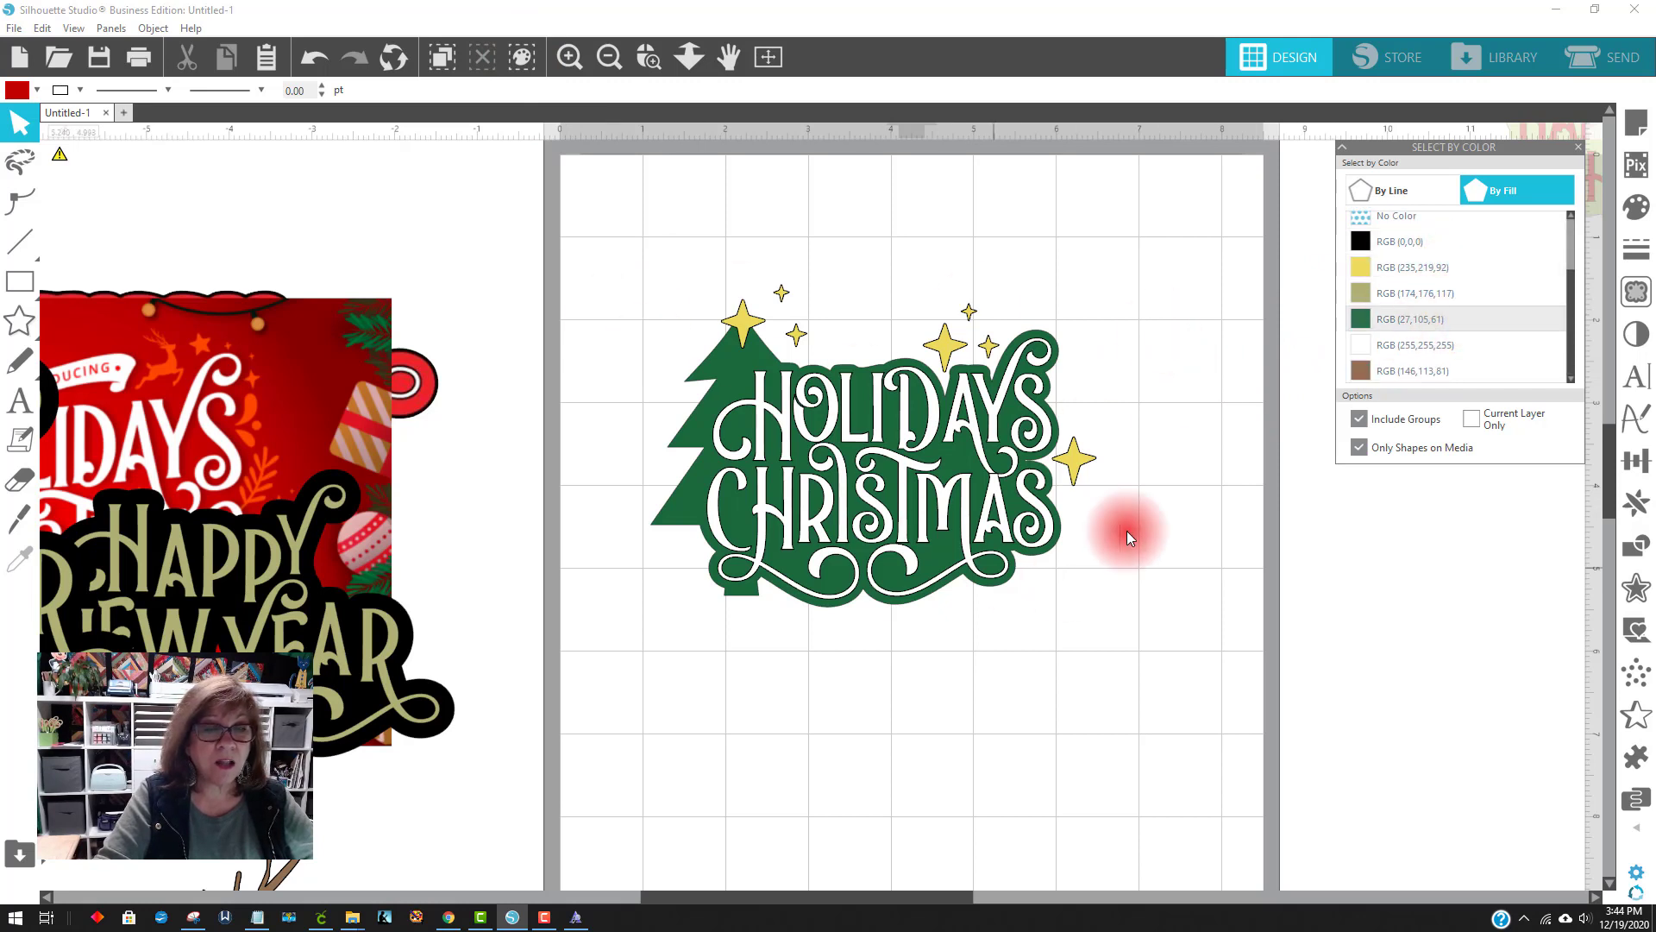
pyautogui.scroll(1, 1465, 280)
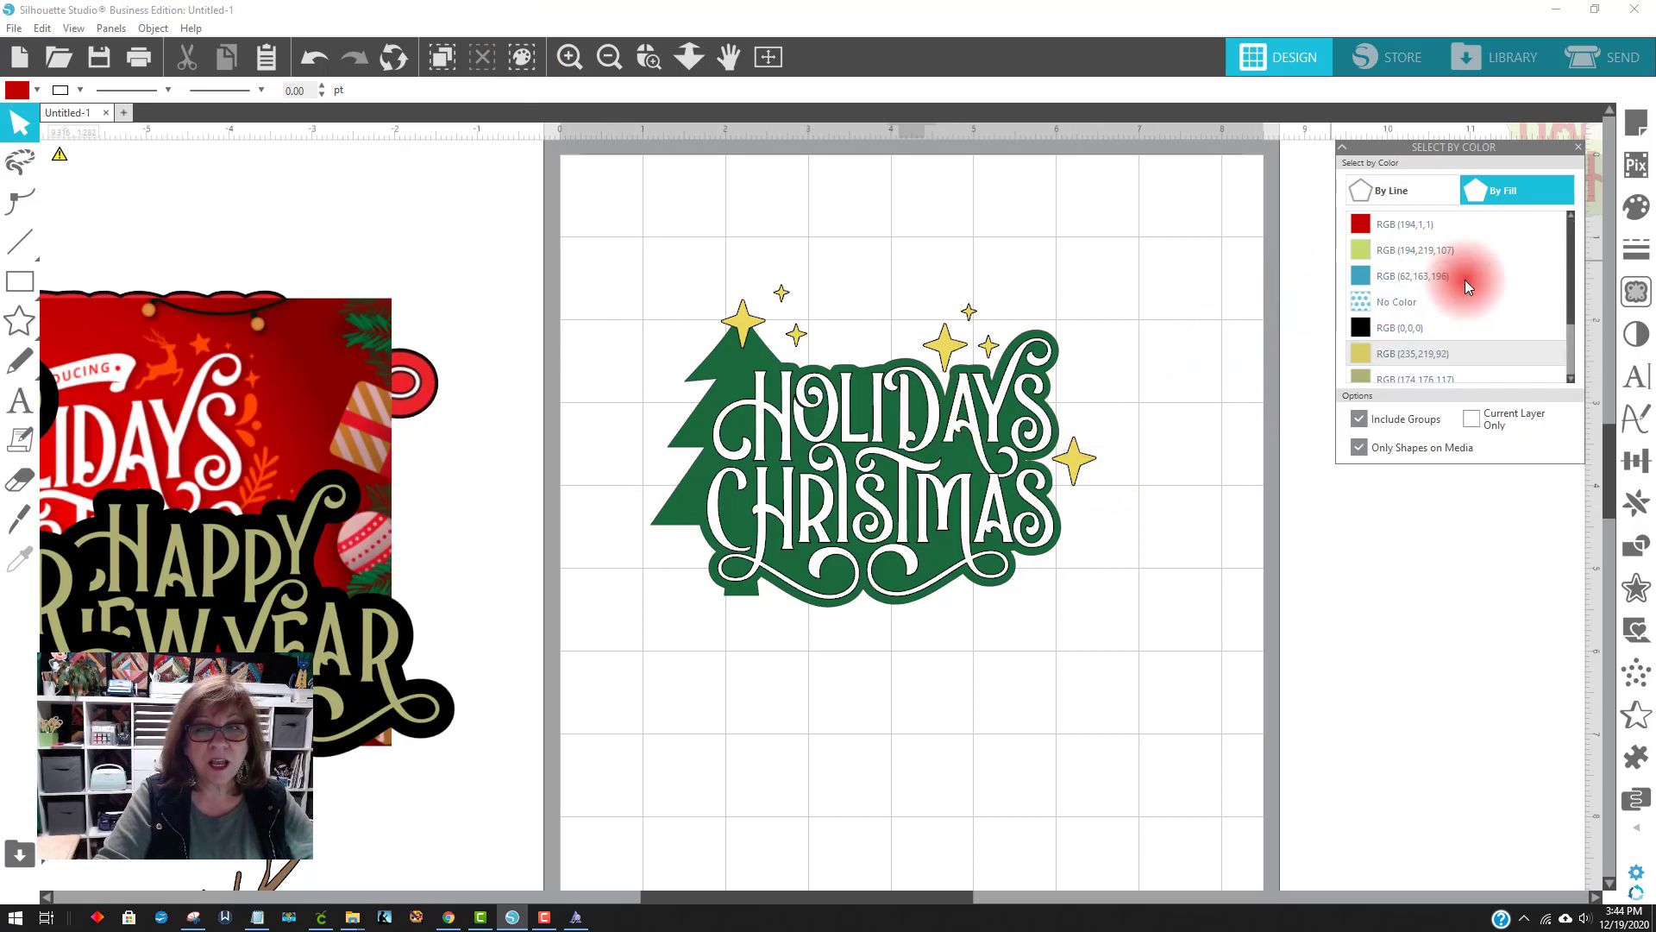
pyautogui.scroll(-1, 1470, 280)
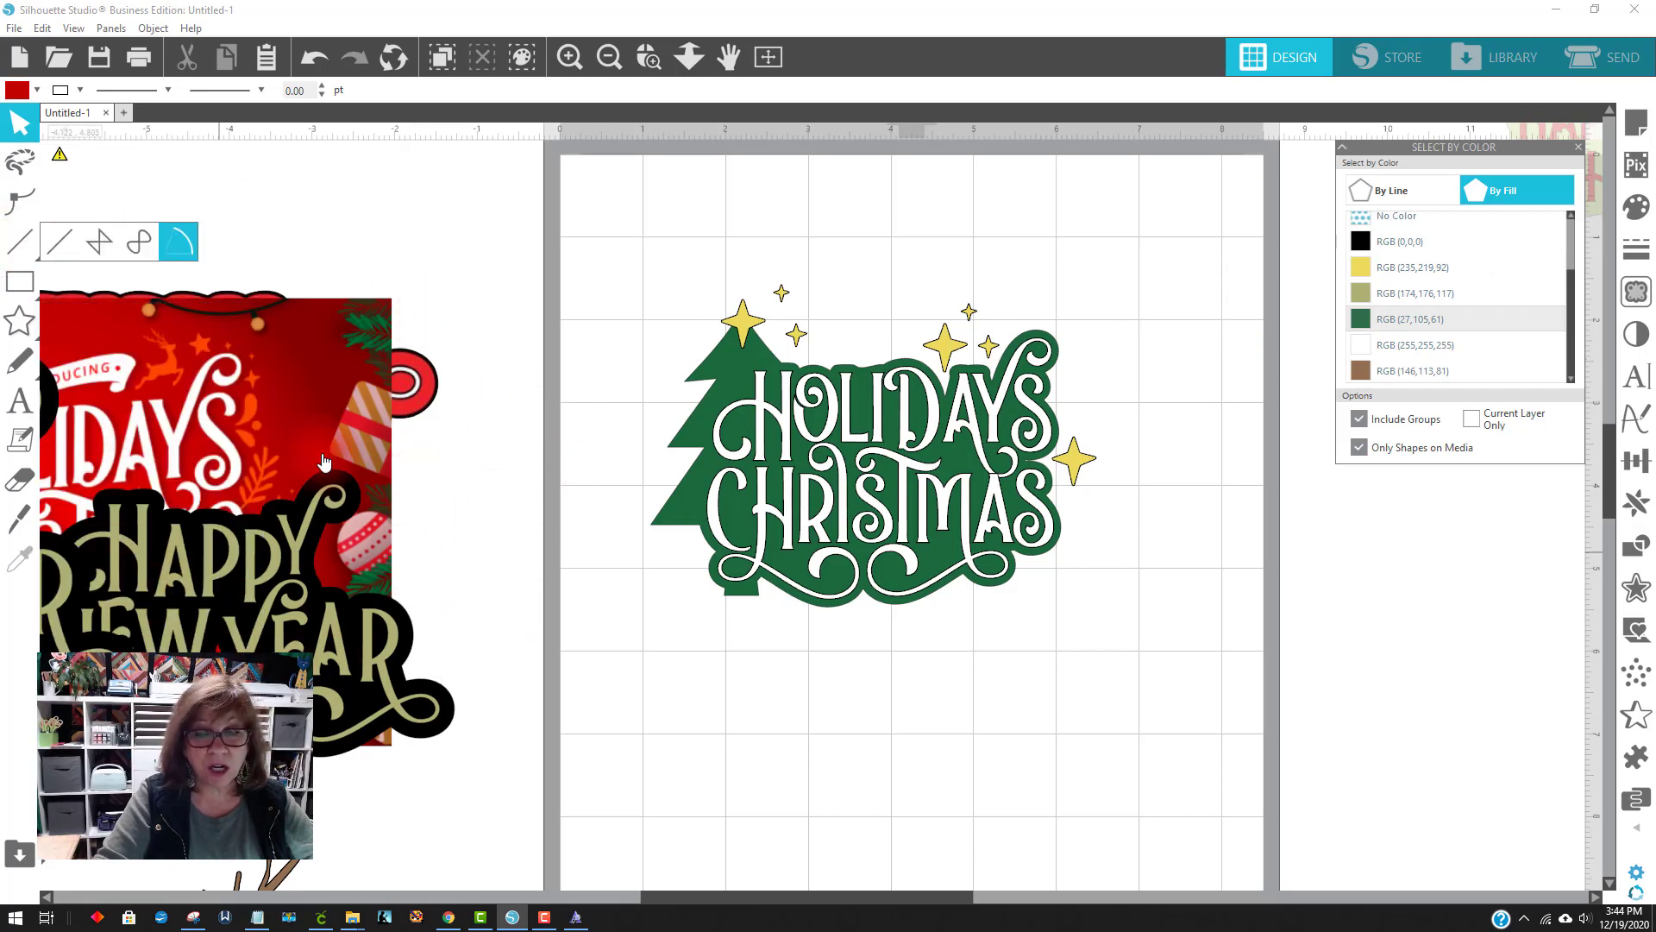
pyautogui.click(1407, 293)
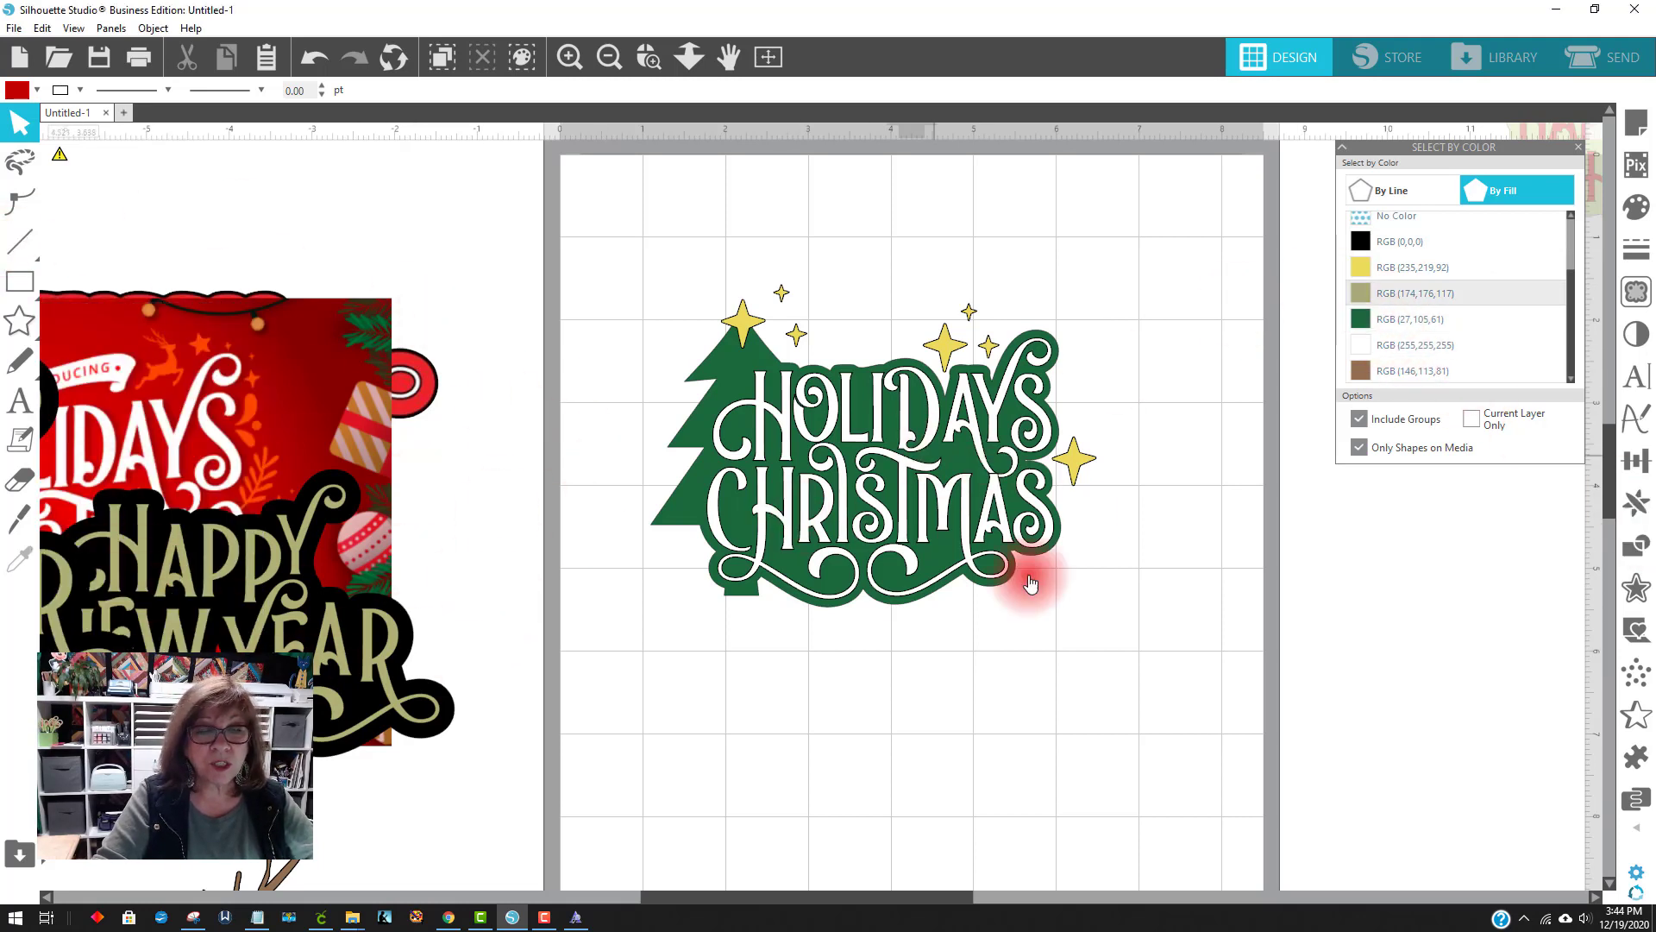
pyautogui.scroll(1, 1405, 325)
# Ungroup the Holidays Christmas design on the page and deselect it
pyautogui.moveTo(788, 380); pyautogui.dragTo(792, 384)
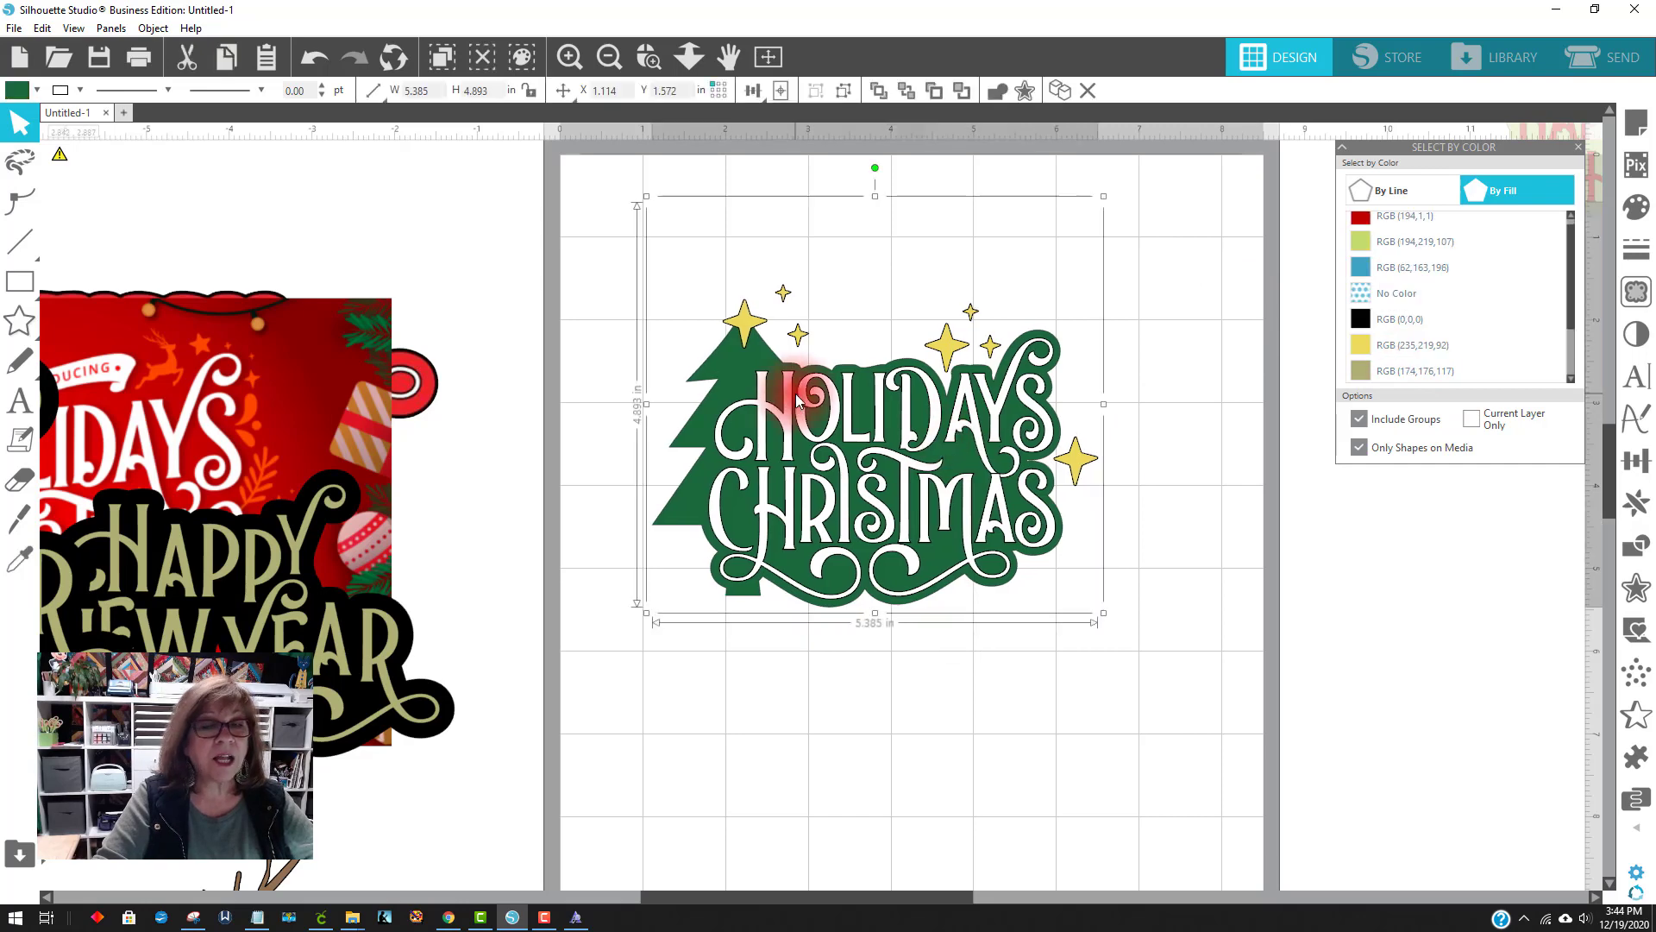
pyautogui.rightClick(798, 400)
pyautogui.click(846, 675)
pyautogui.click(1052, 783)
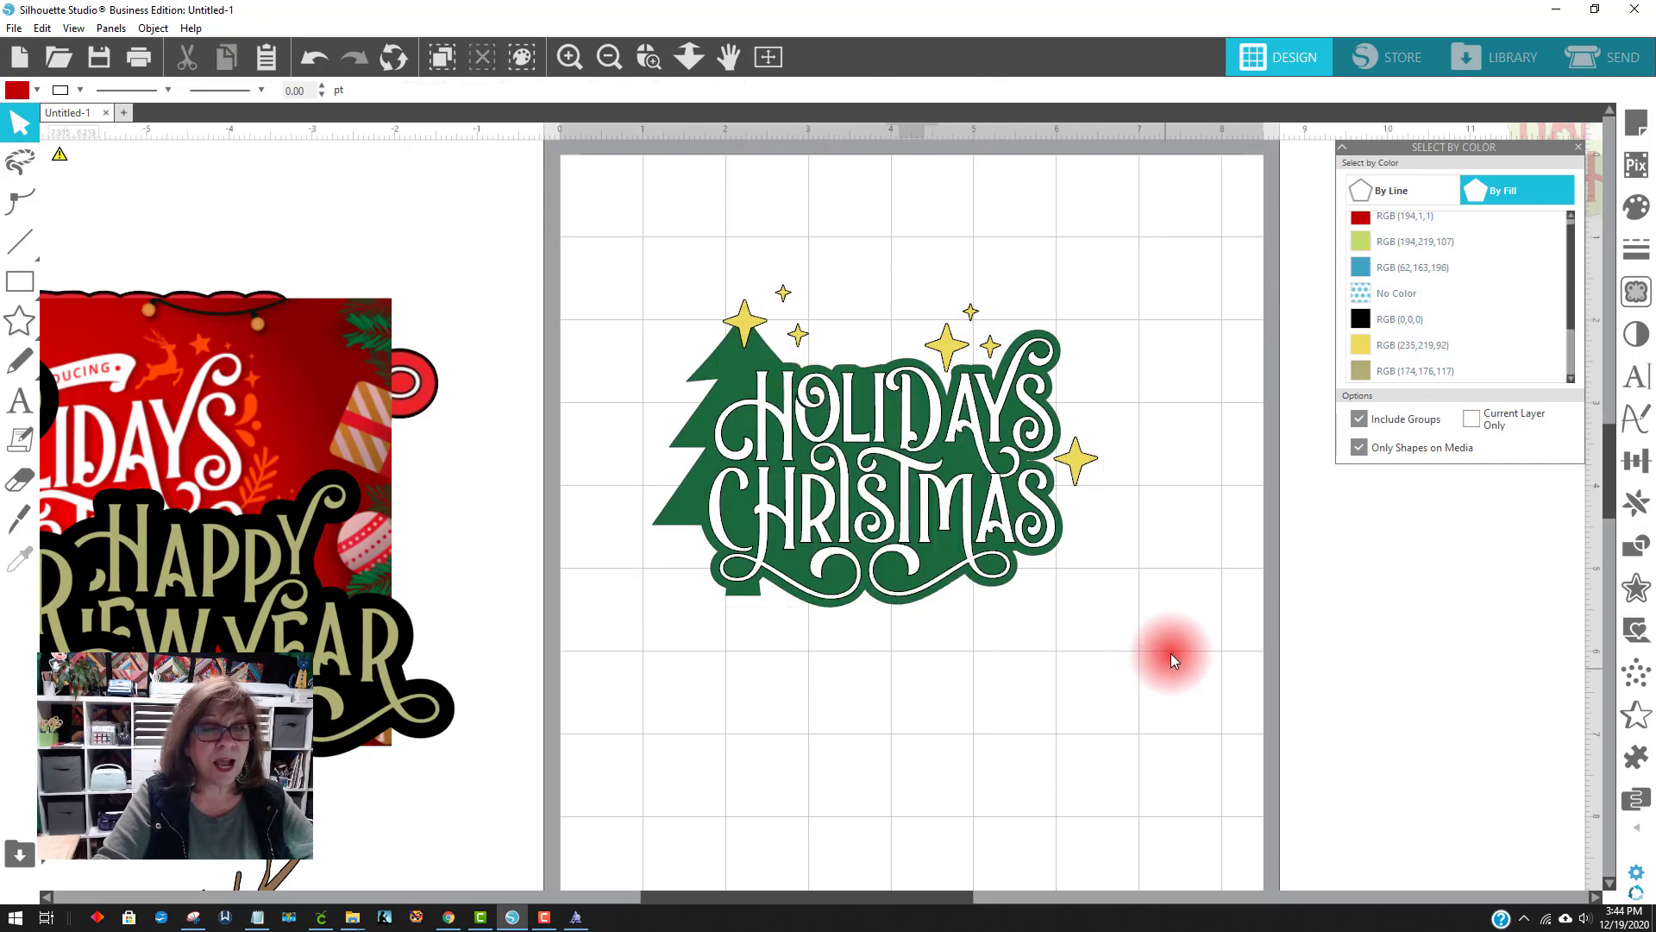
# Select the green RGB (27,105,61) tree background by fill, check its compound path options, and try moving it before undoing the move
pyautogui.scroll(-2, 1458, 353)
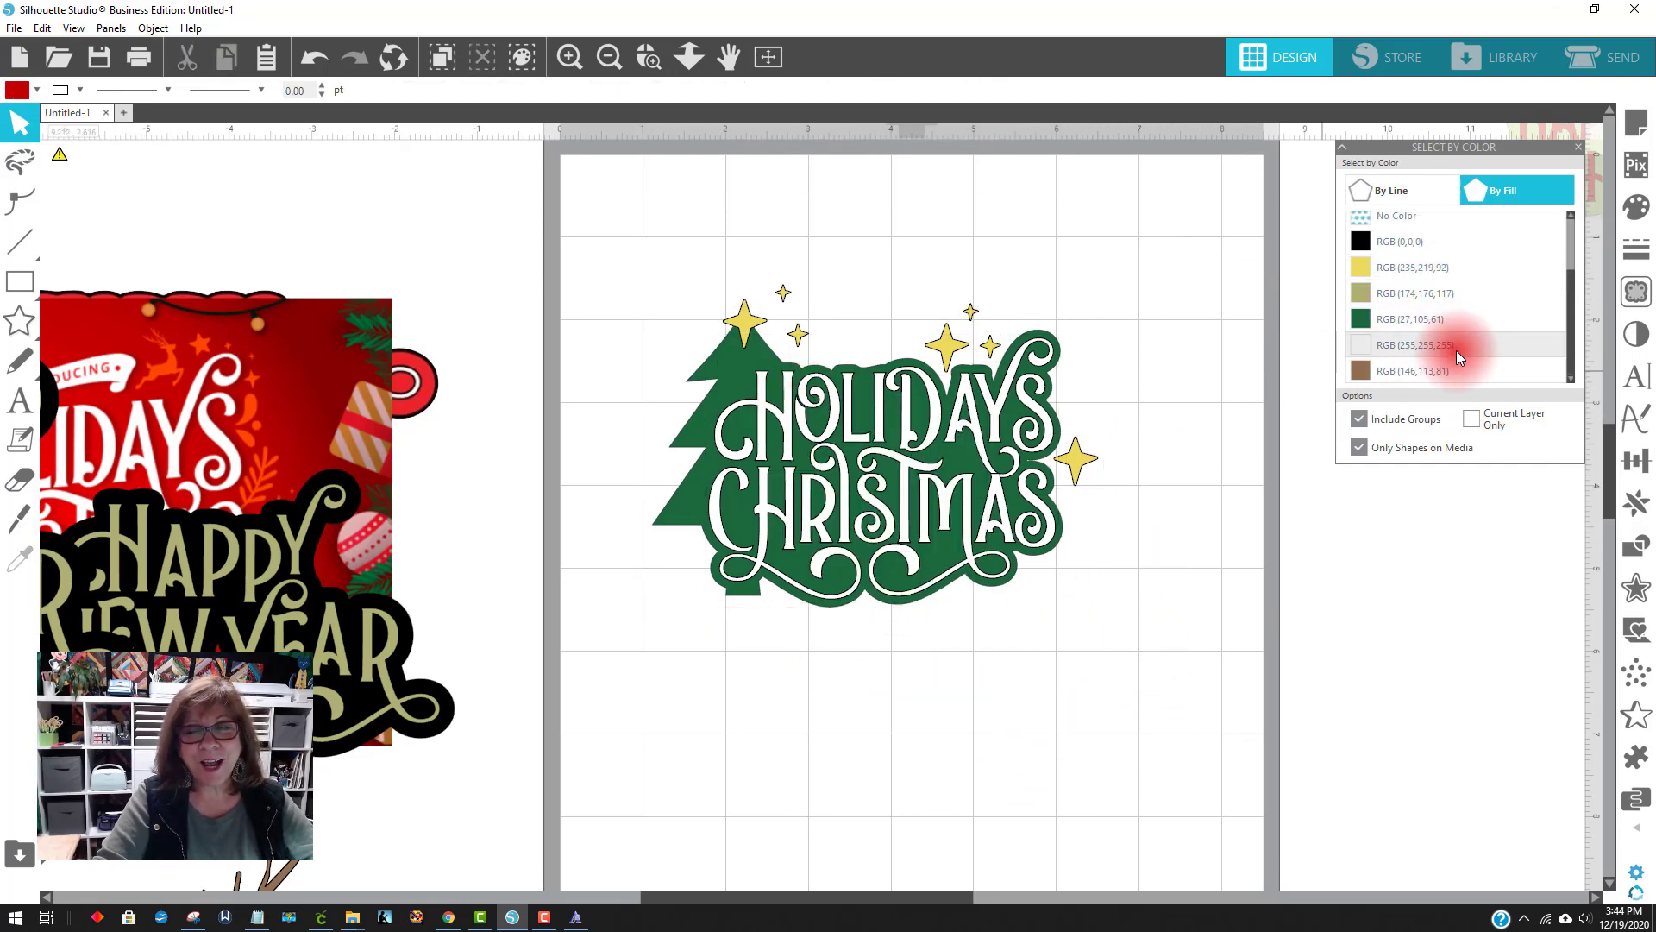
pyautogui.click(1432, 320)
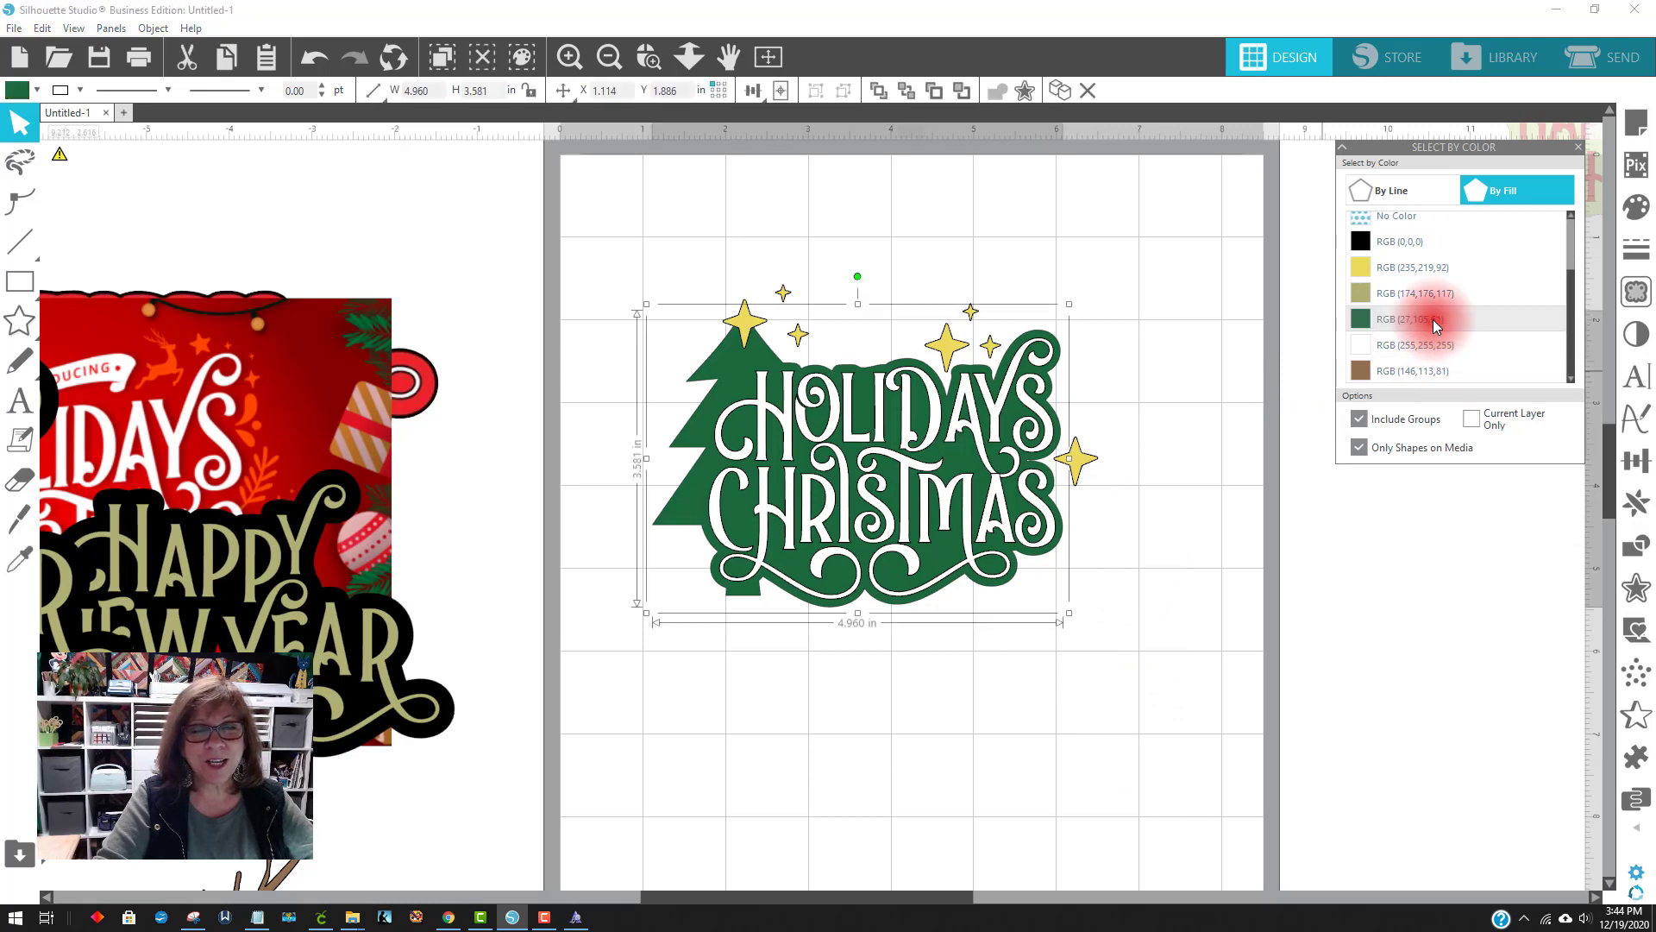
pyautogui.click(140, 28)
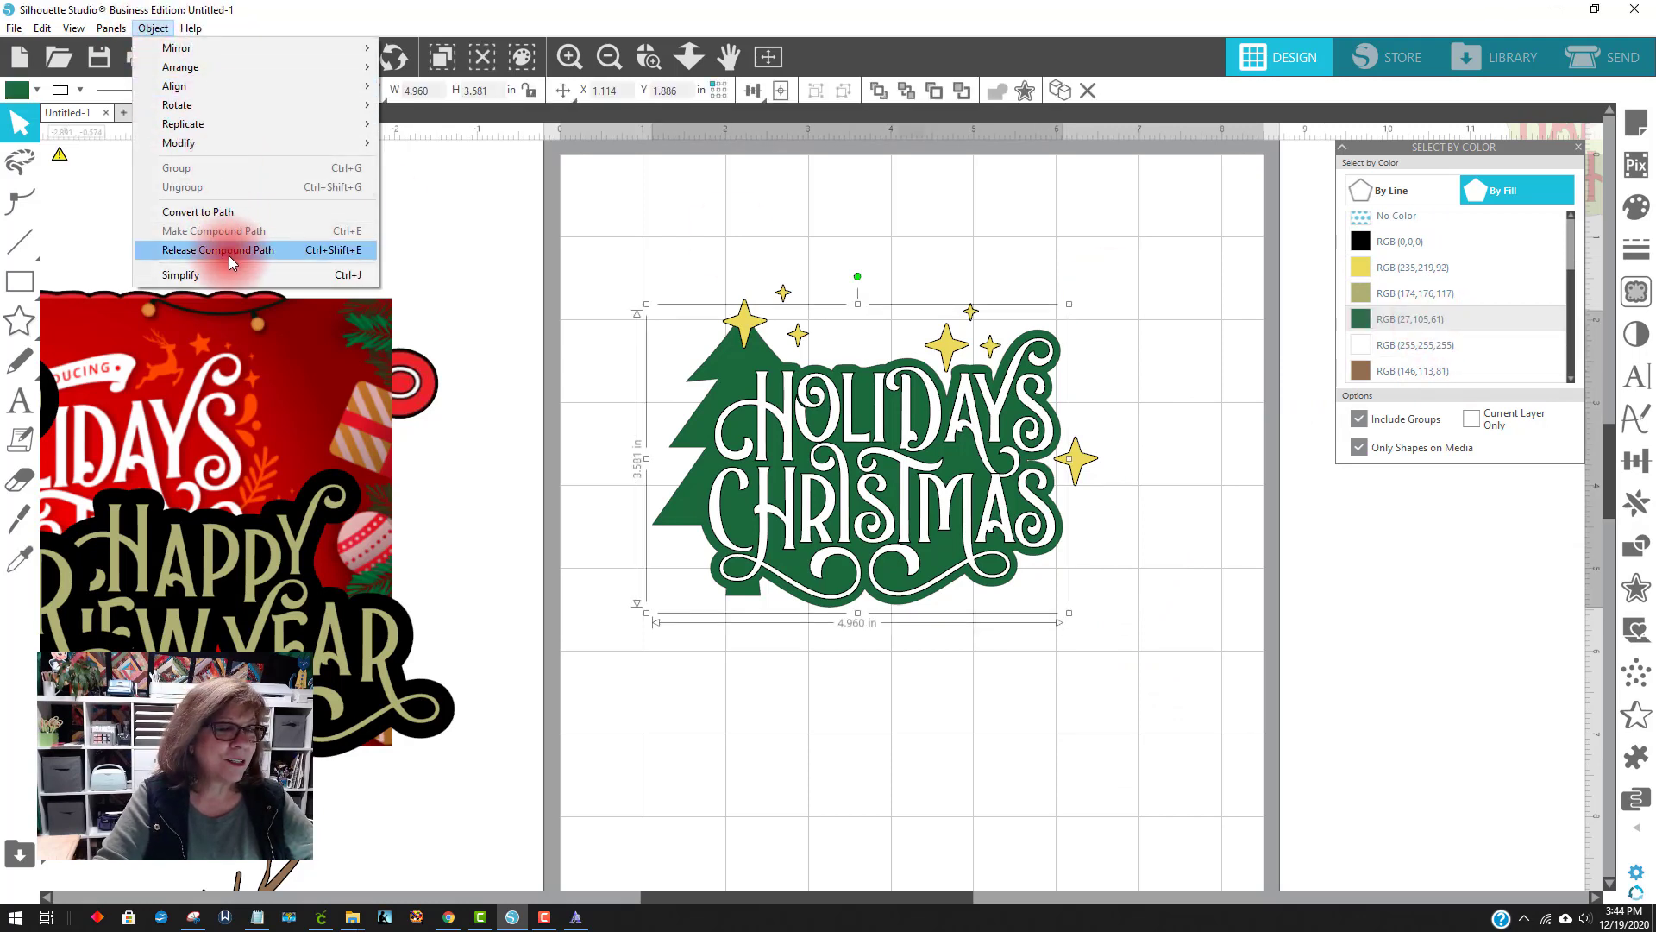
pyautogui.click(701, 472)
pyautogui.moveTo(705, 473); pyautogui.dragTo(722, 614)
pyautogui.click(312, 60)
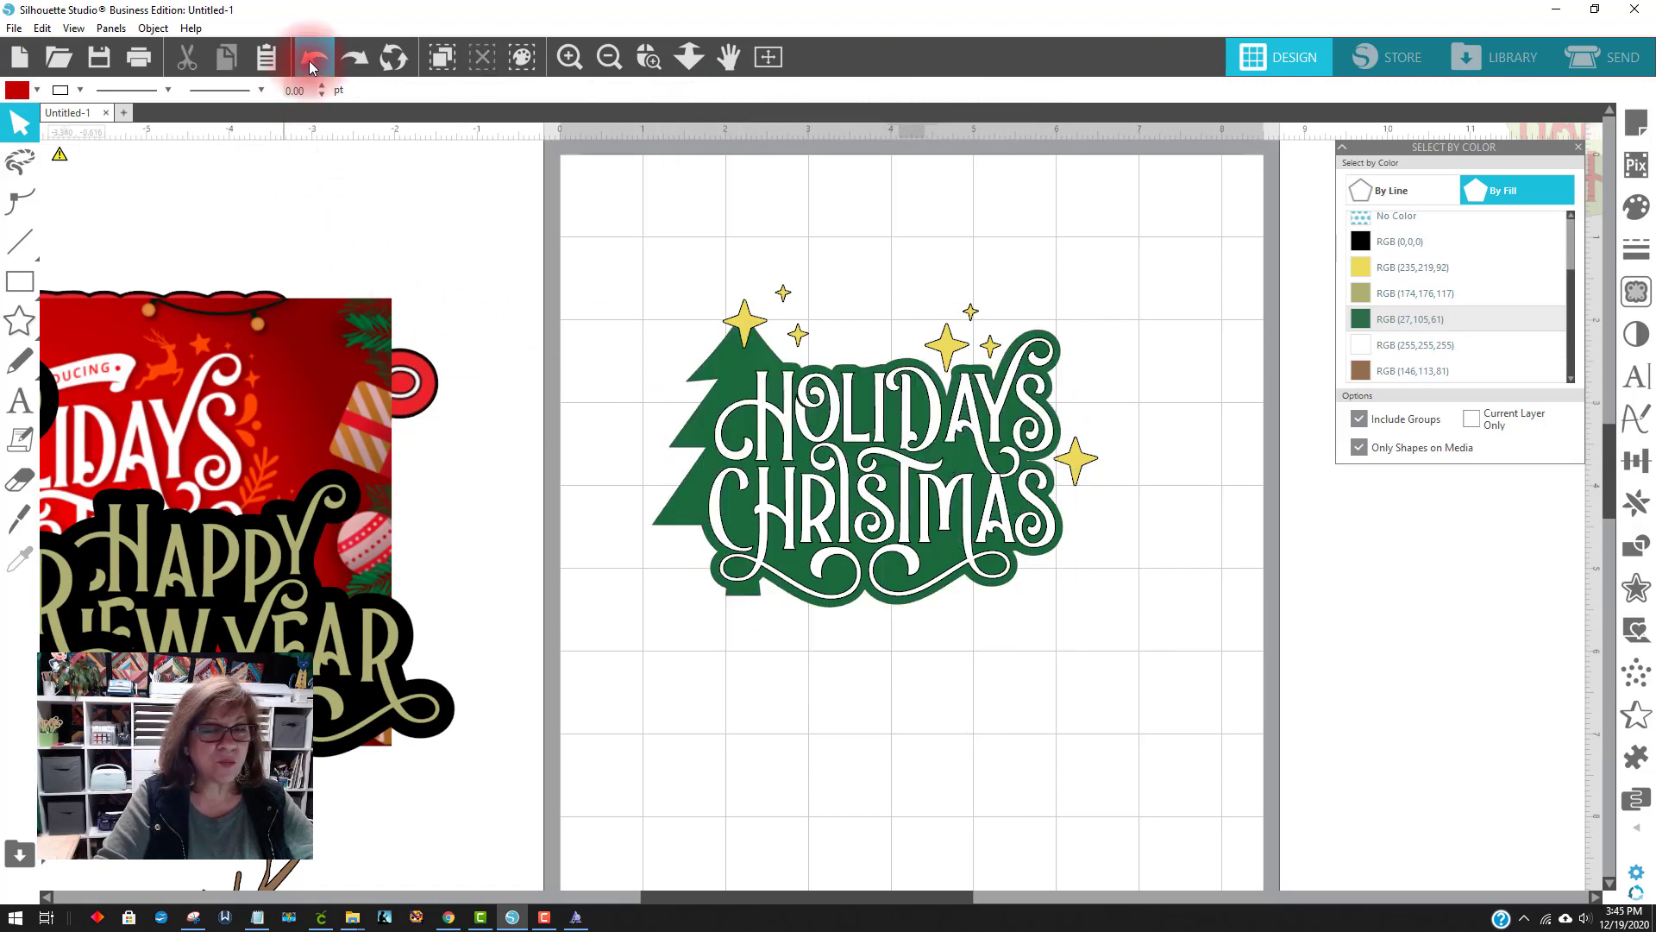
# Select the white Holidays Christmas lettering by its RGB (255,255,255) fill and make it a compound path
pyautogui.click(1426, 345)
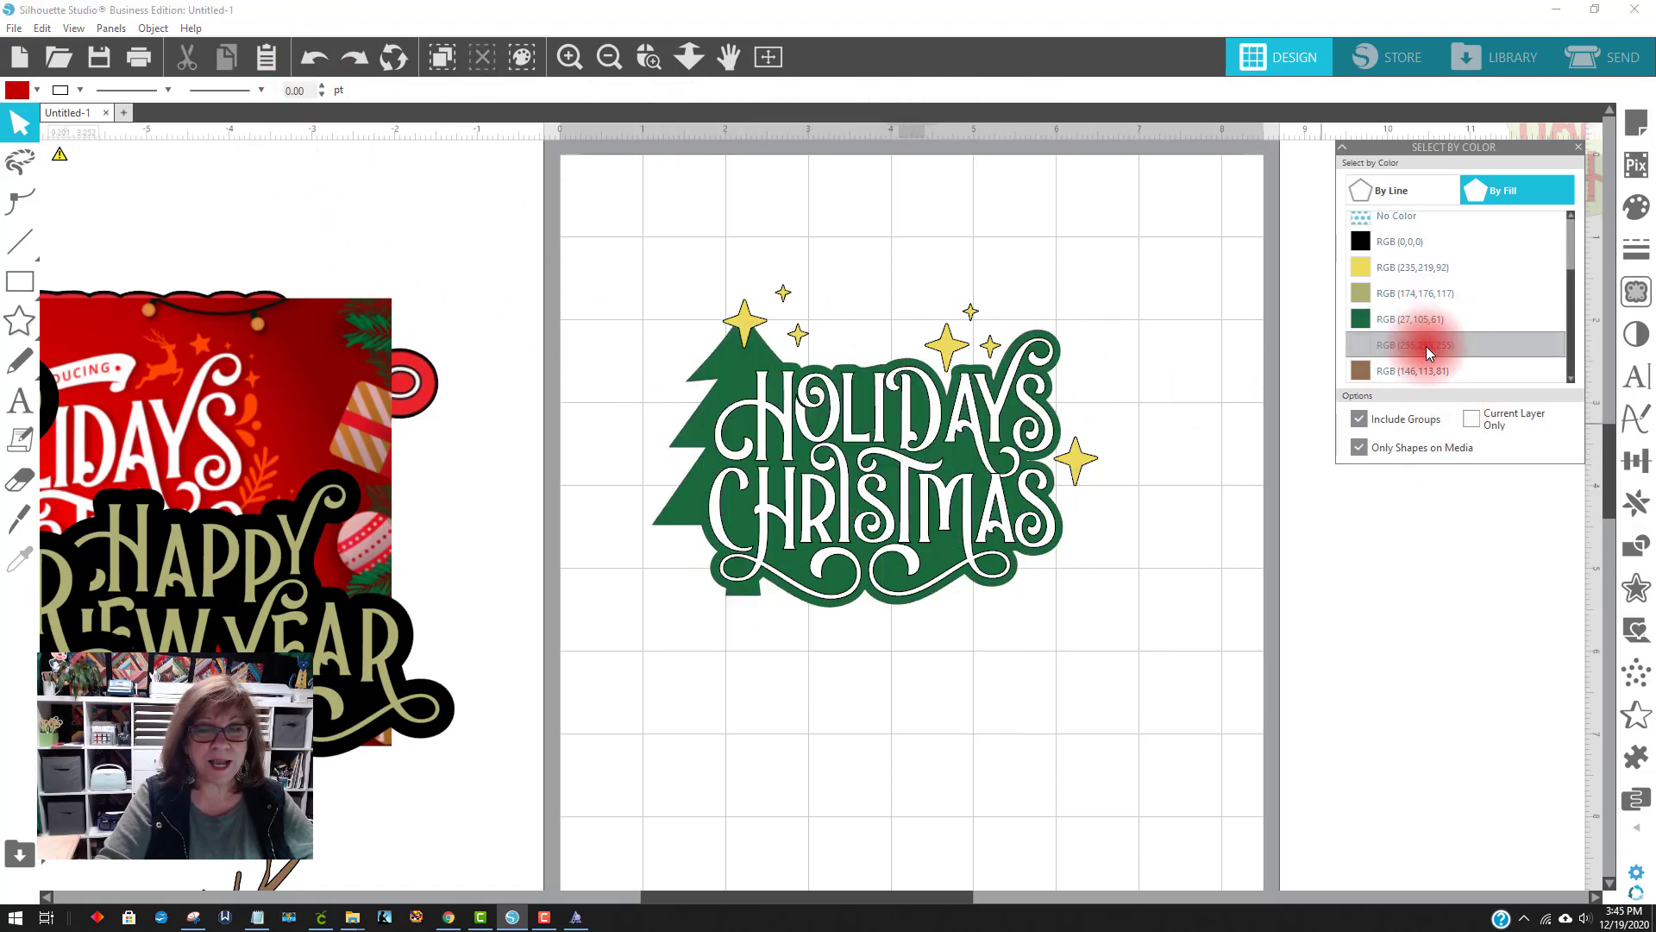
pyautogui.click(153, 27)
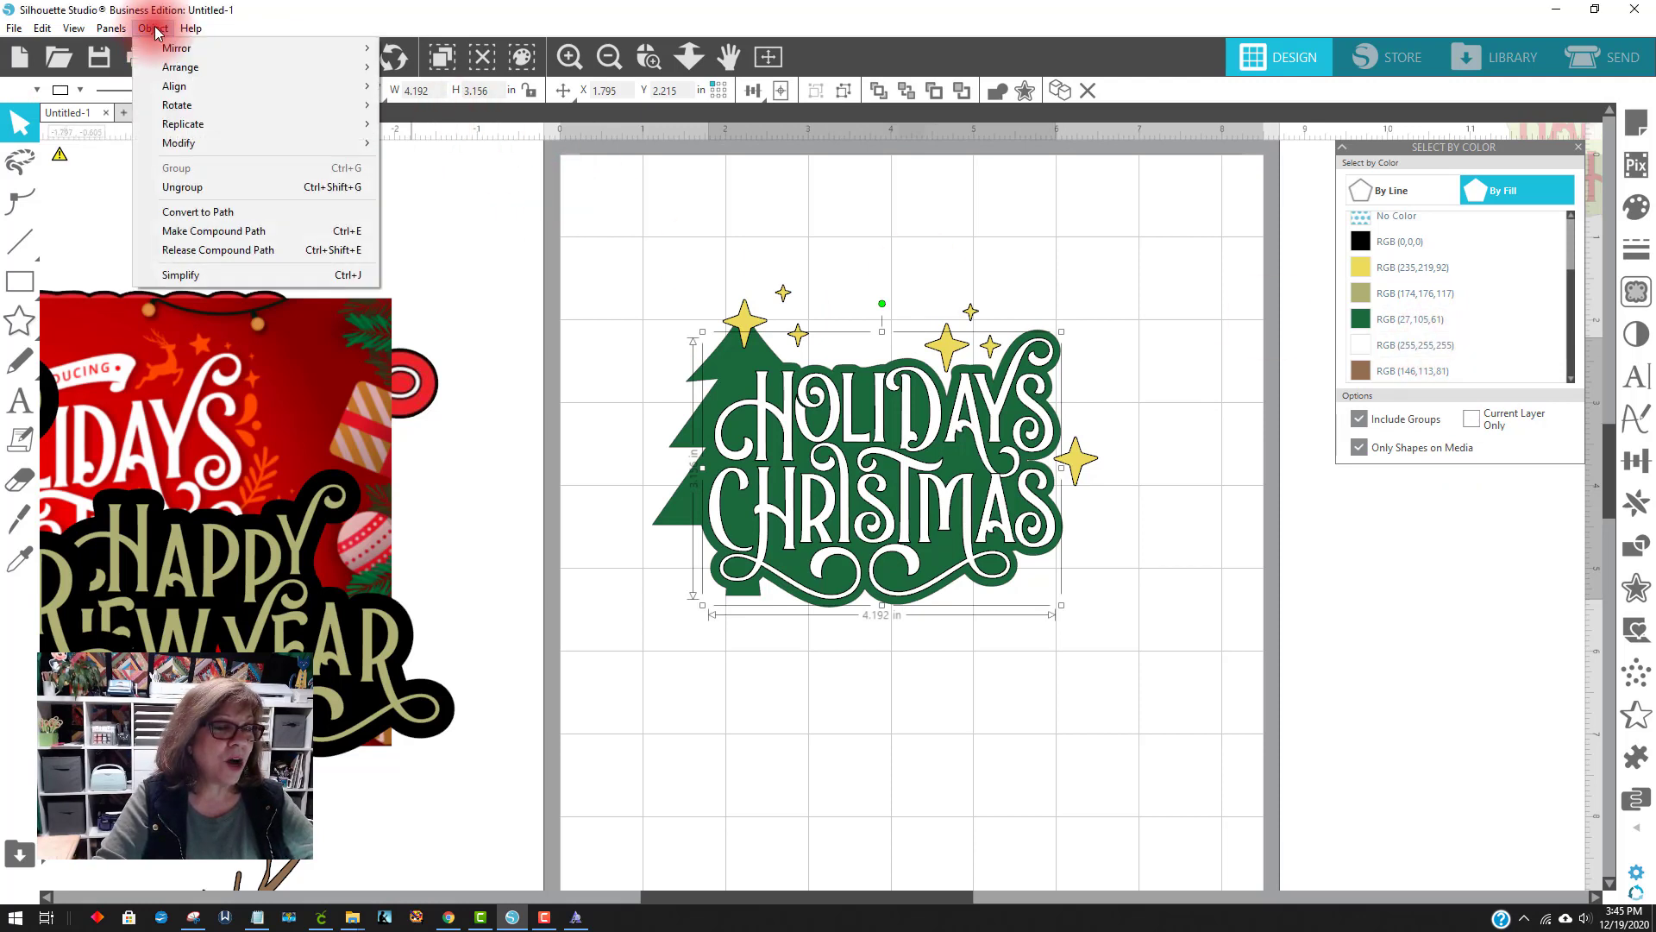
pyautogui.click(233, 235)
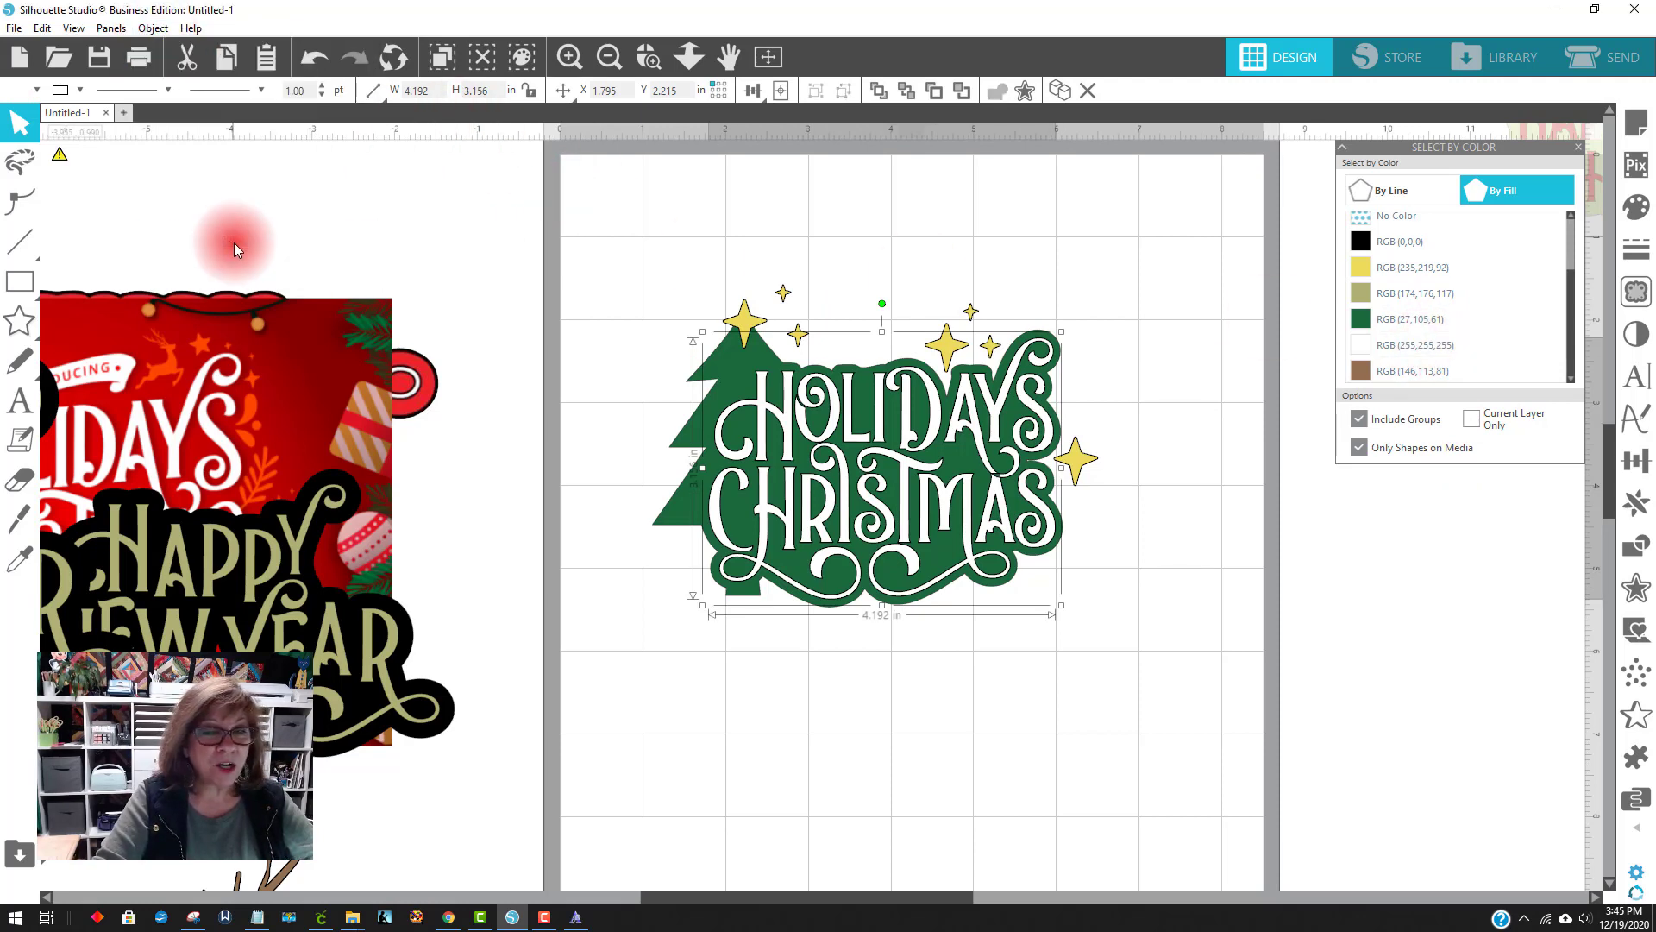
# Select the yellow stars by their RGB (235,219,92) fill and make them a compound path
pyautogui.click(1390, 264)
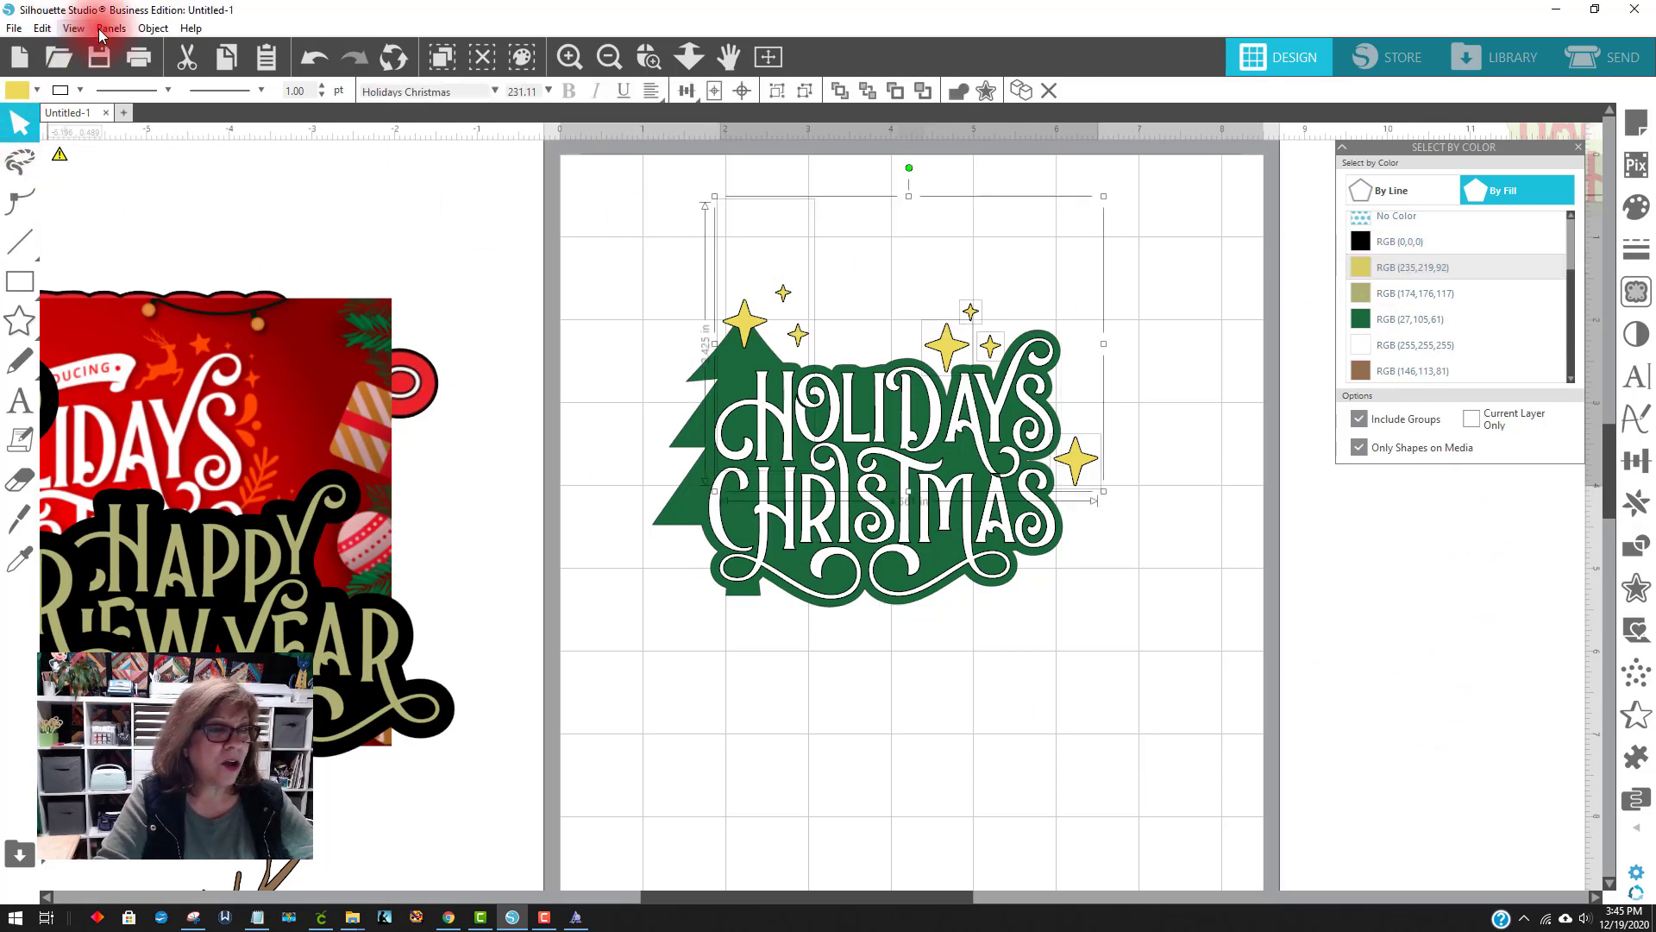
pyautogui.click(147, 29)
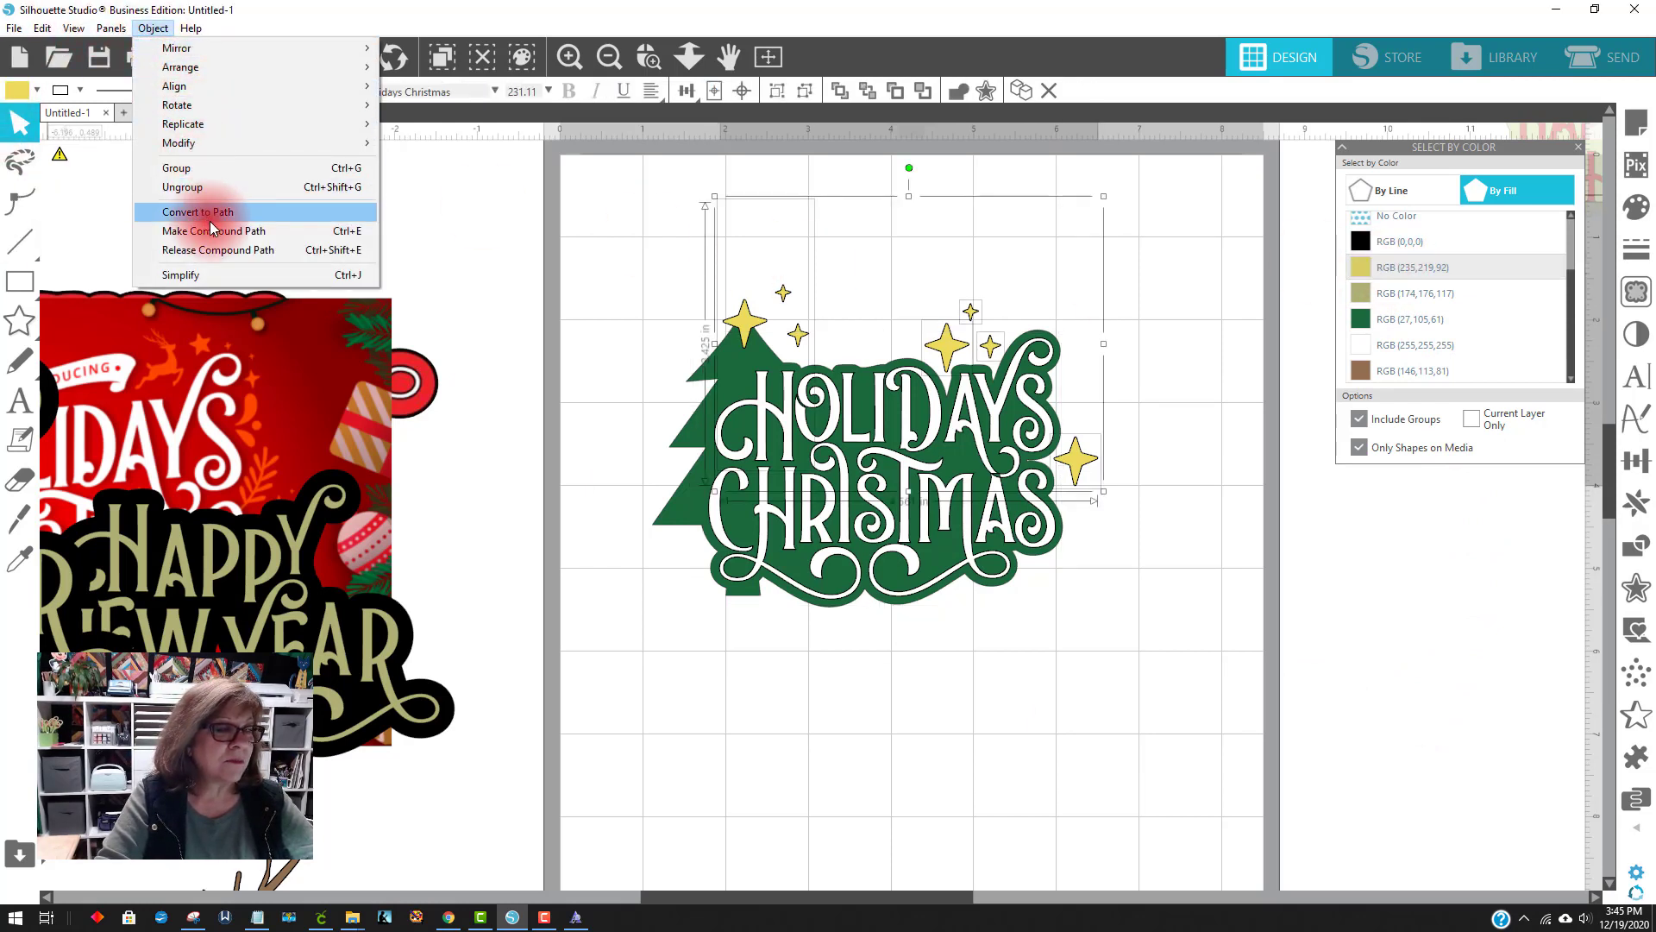
pyautogui.click(219, 250)
pyautogui.click(1008, 744)
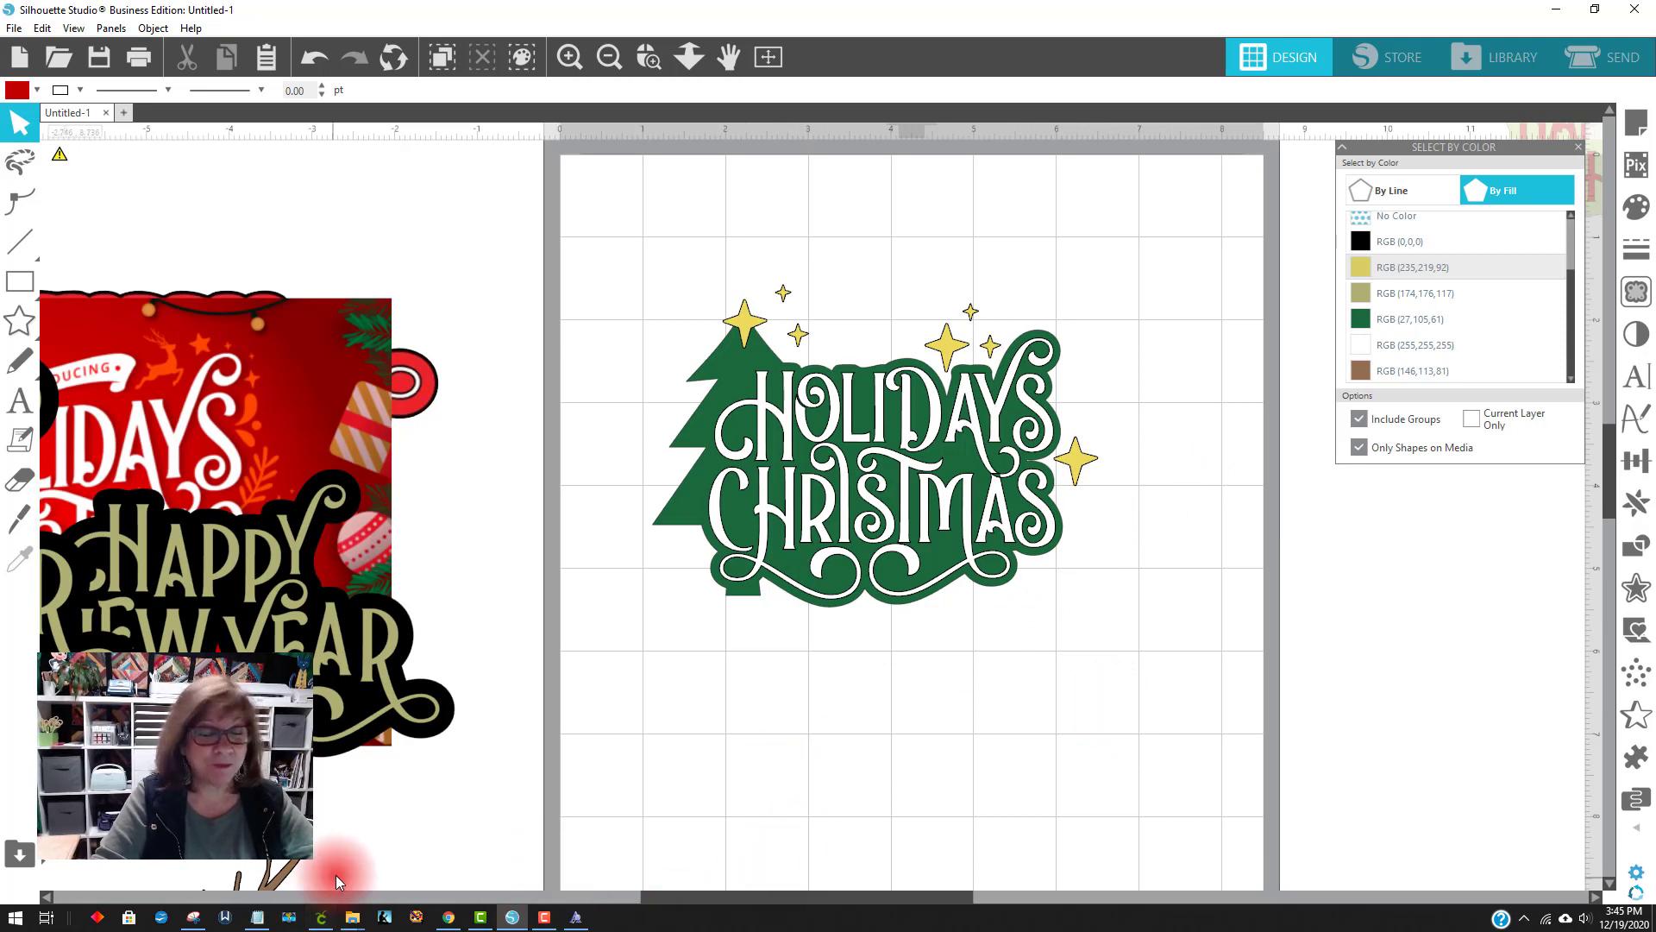
# Switch to Cricut Design Space, start an image upload, and browse the Downloads folder for the file
pyautogui.click(324, 923)
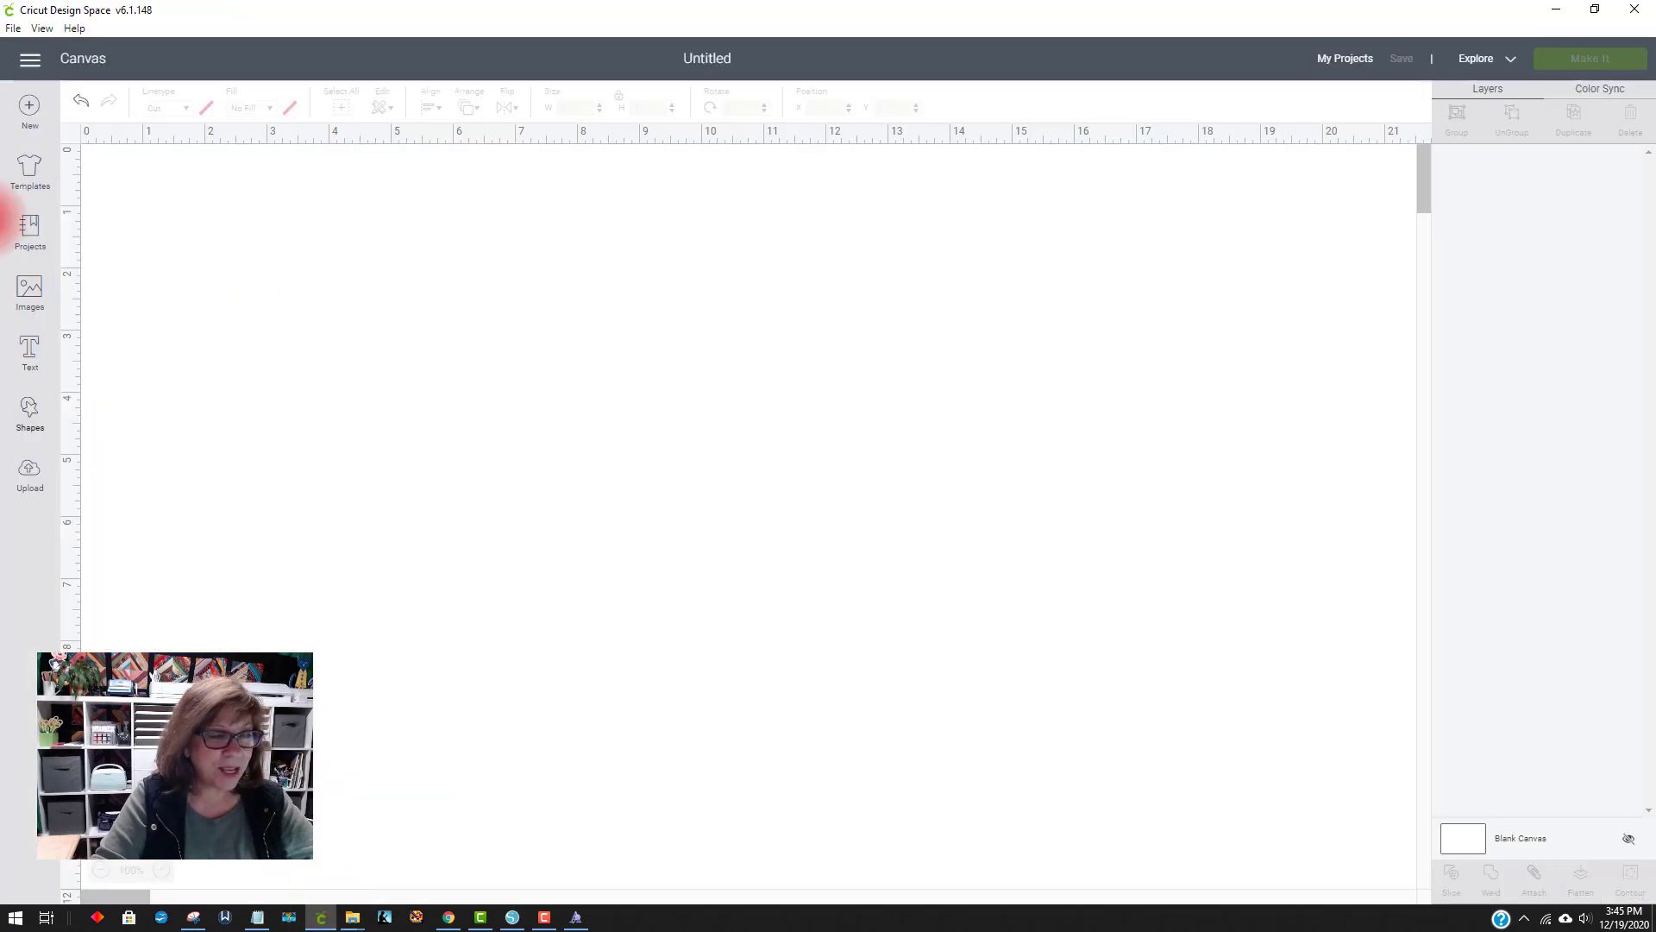
pyautogui.click(31, 477)
pyautogui.click(451, 430)
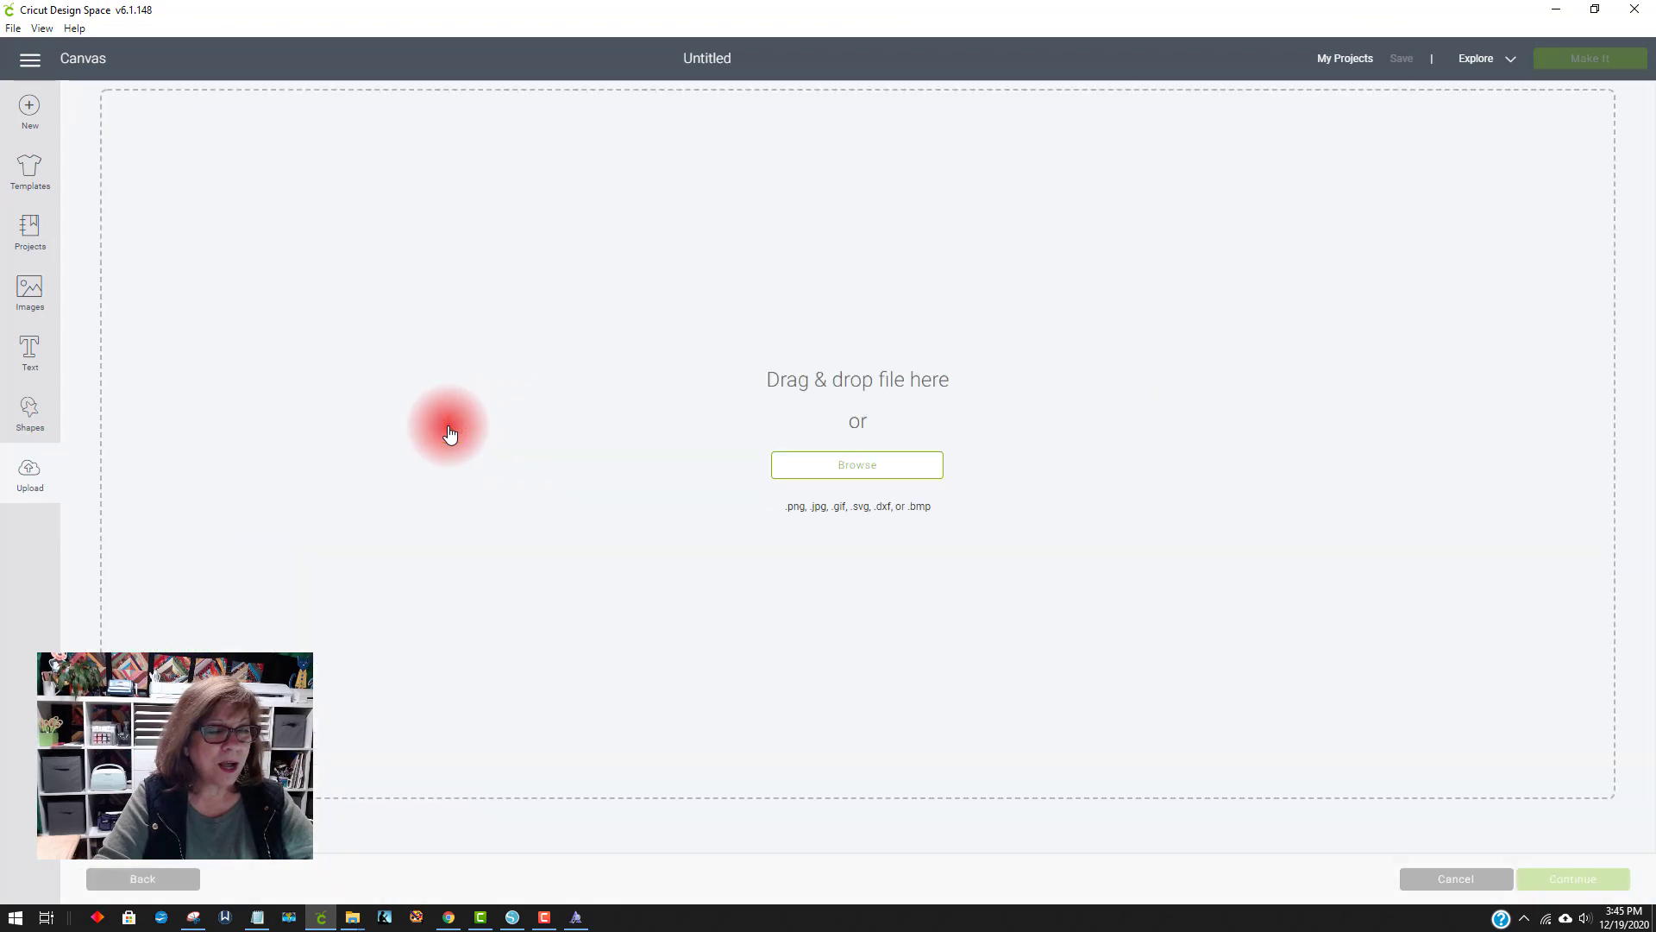
pyautogui.click(858, 465)
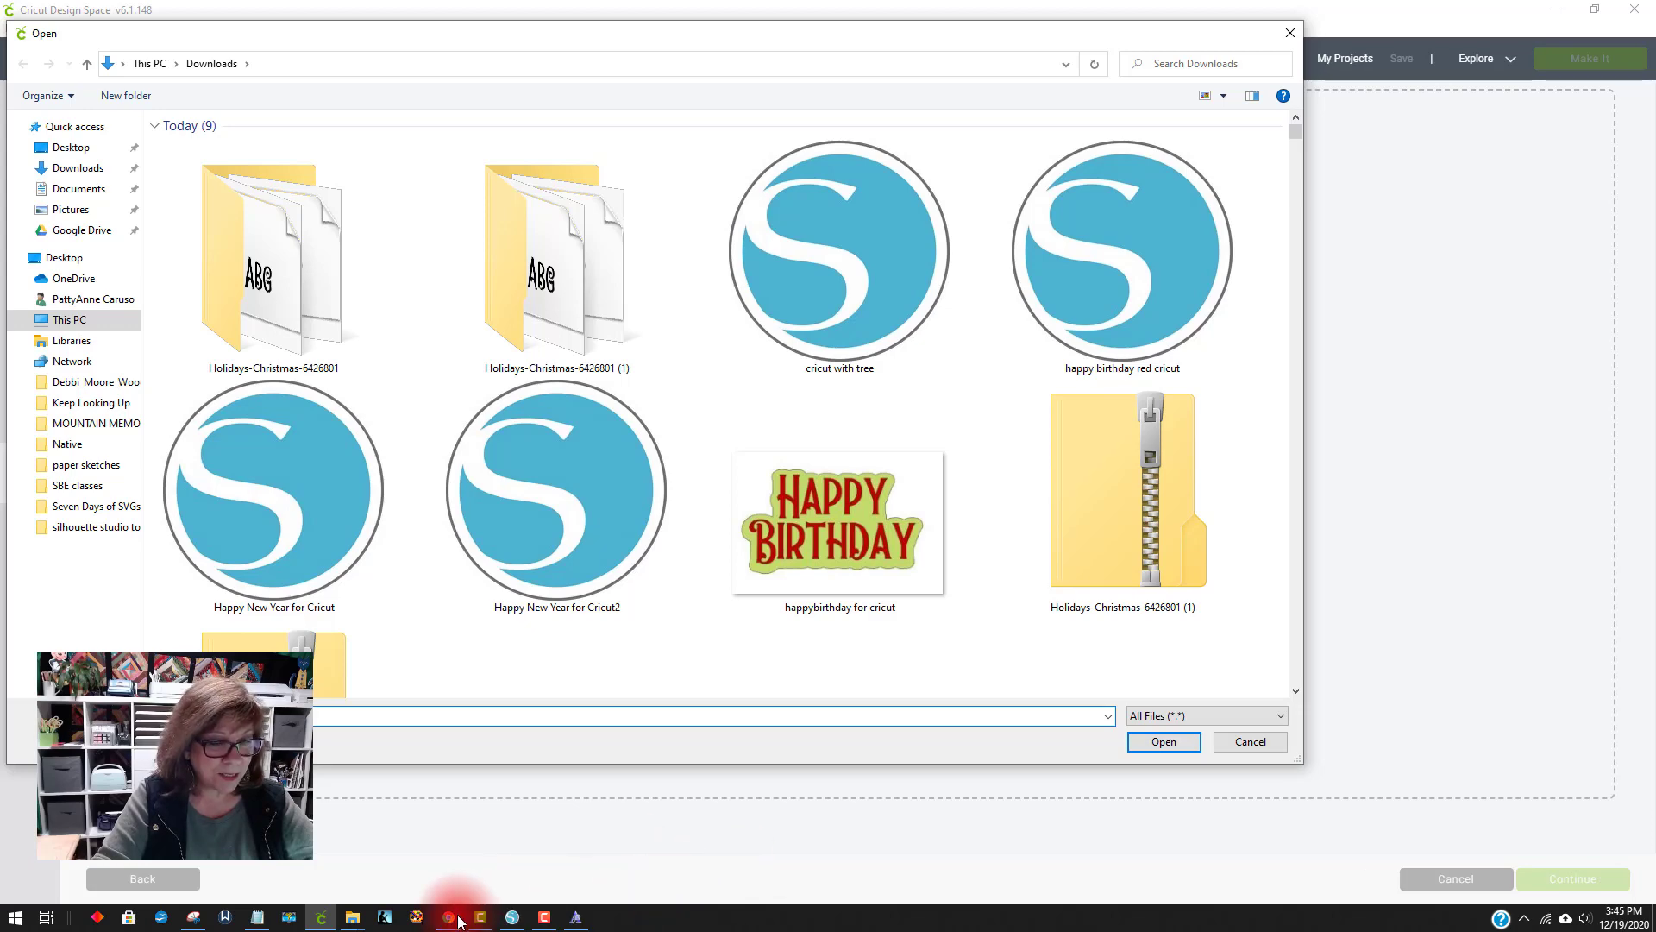
# Switch to Silhouette Studio and save the selected green Holidays Christmas tree design to the Downloads folder as cricut with tree2
pyautogui.click(513, 920)
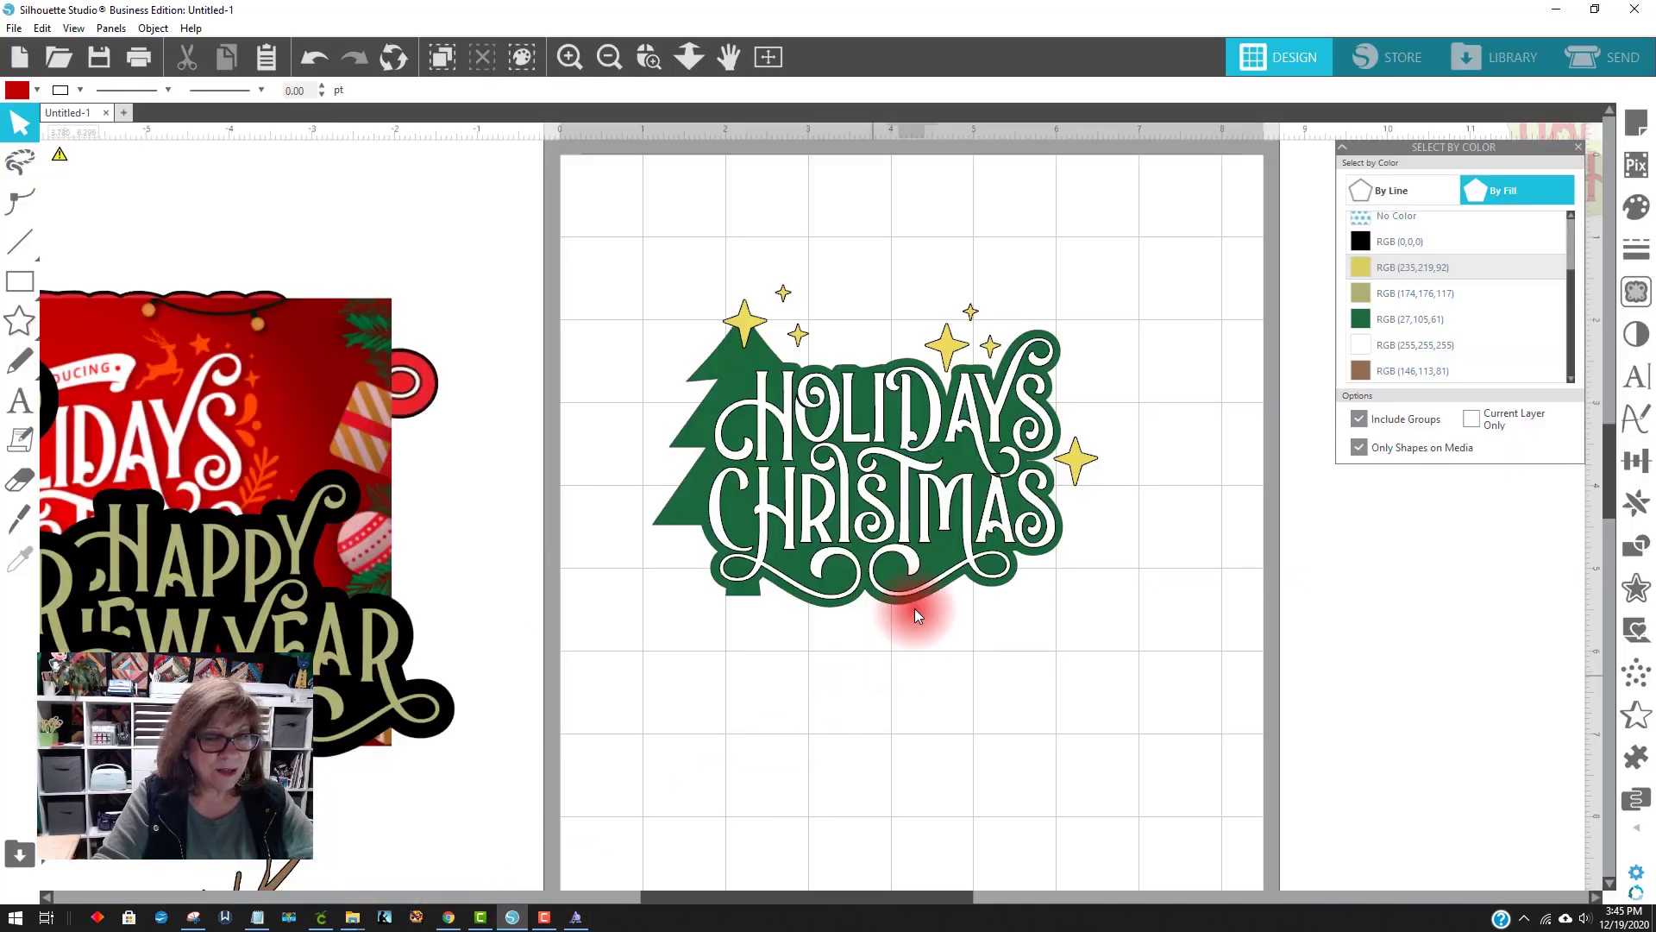
pyautogui.click(954, 500)
pyautogui.click(22, 30)
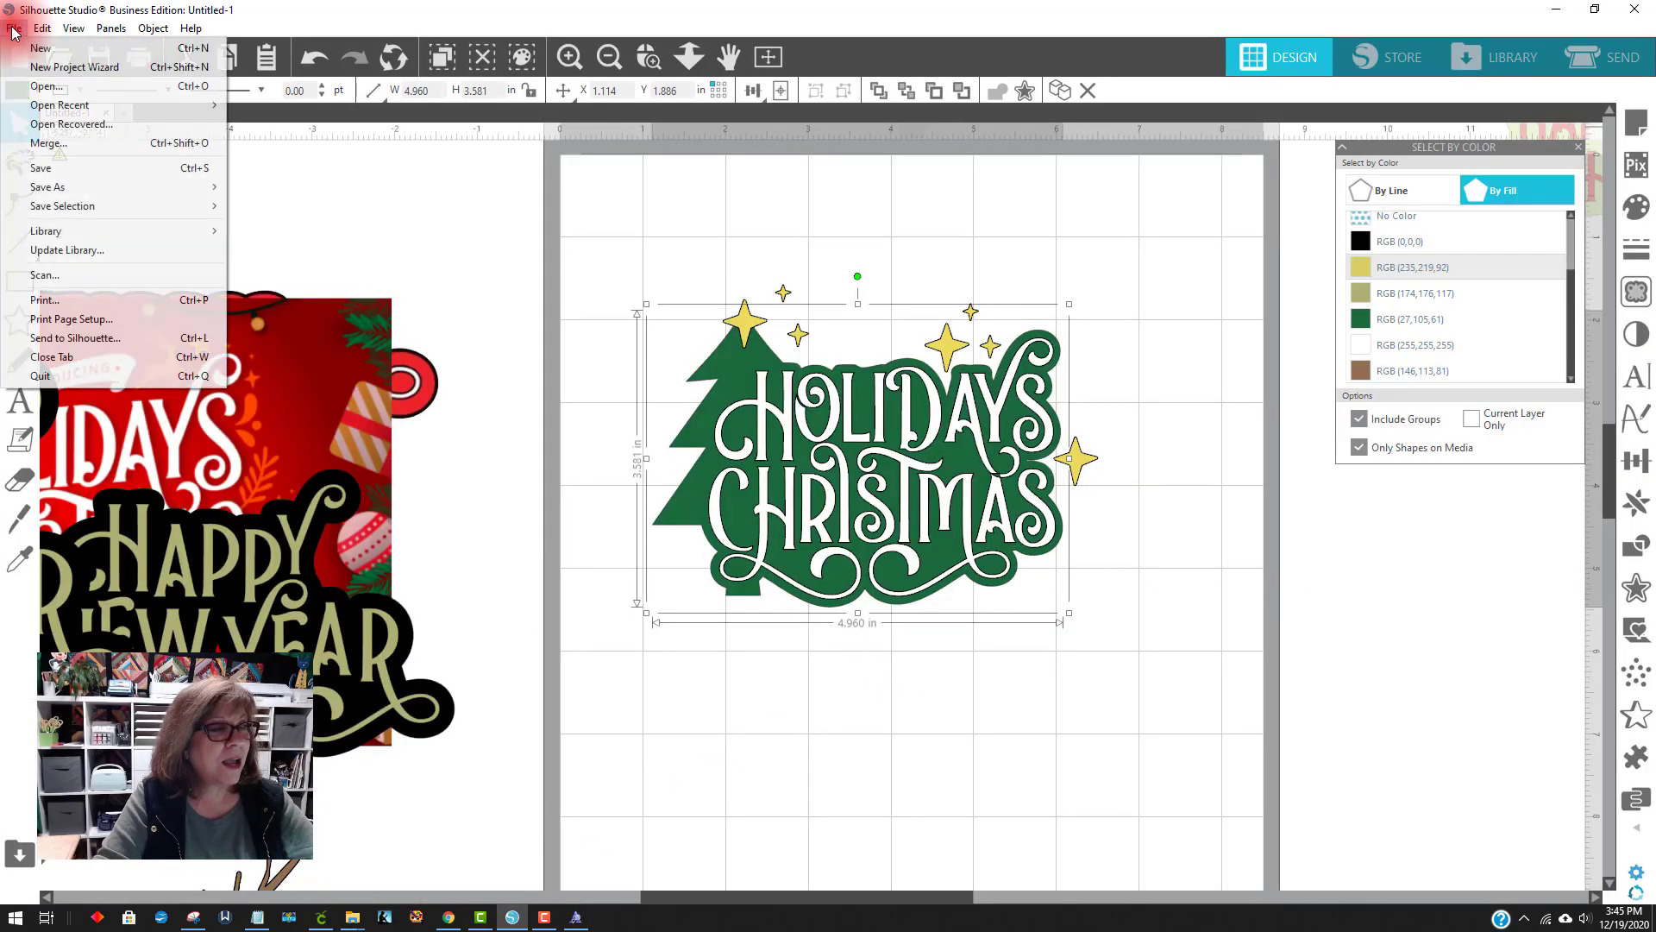
pyautogui.moveTo(65, 211)
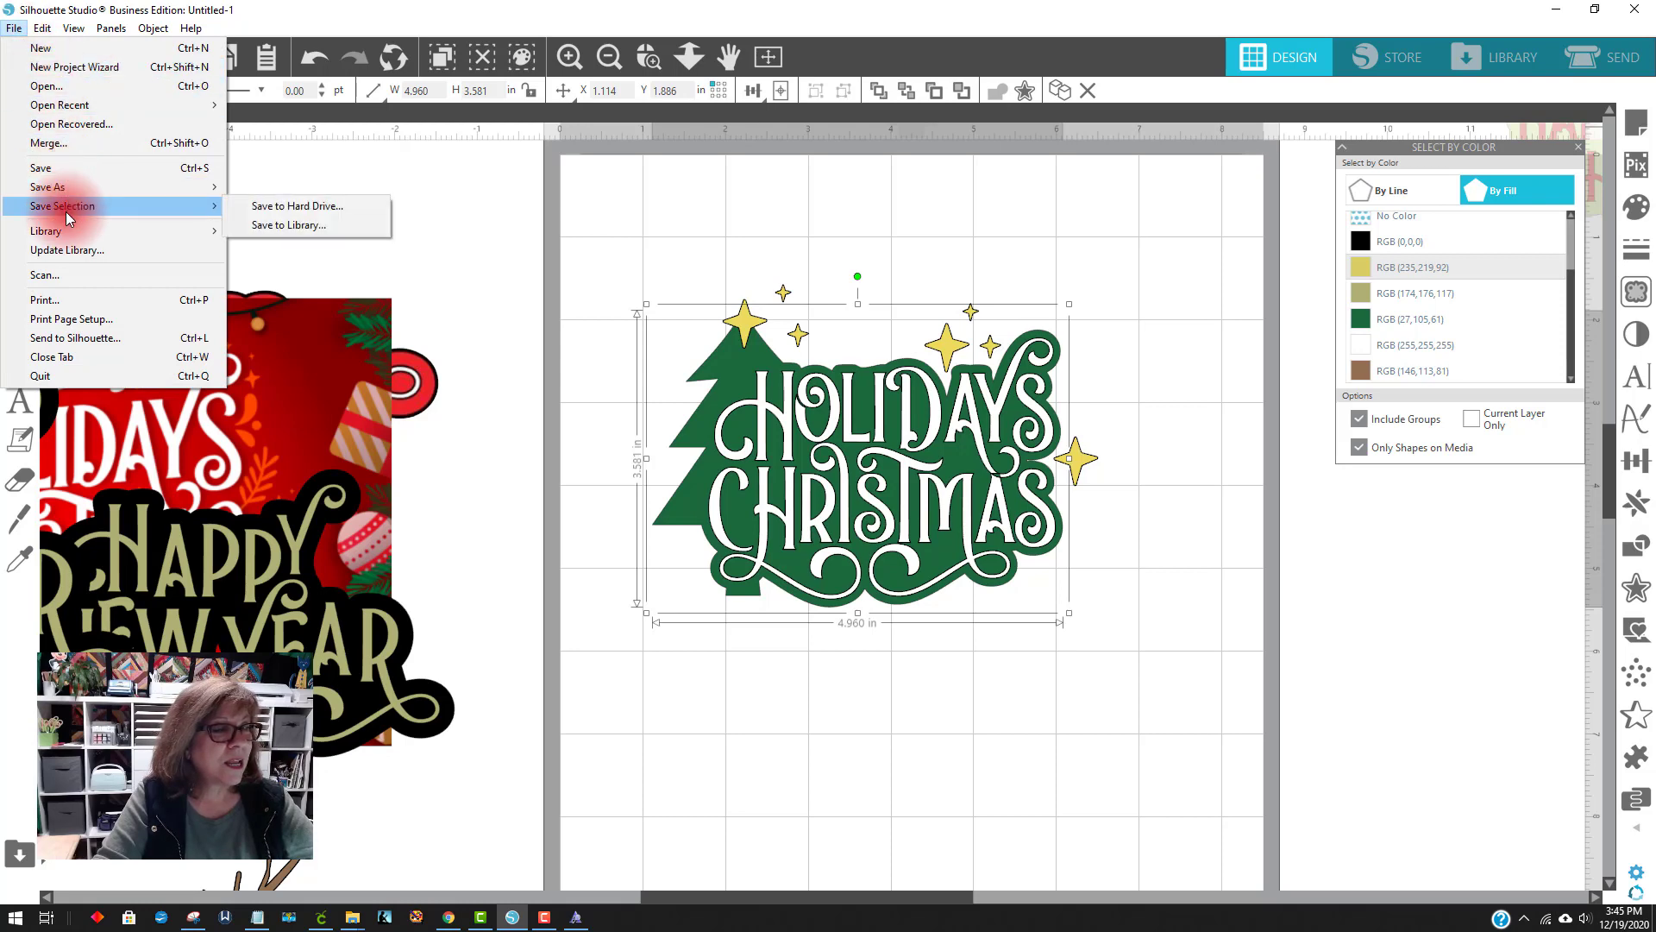
pyautogui.click(287, 204)
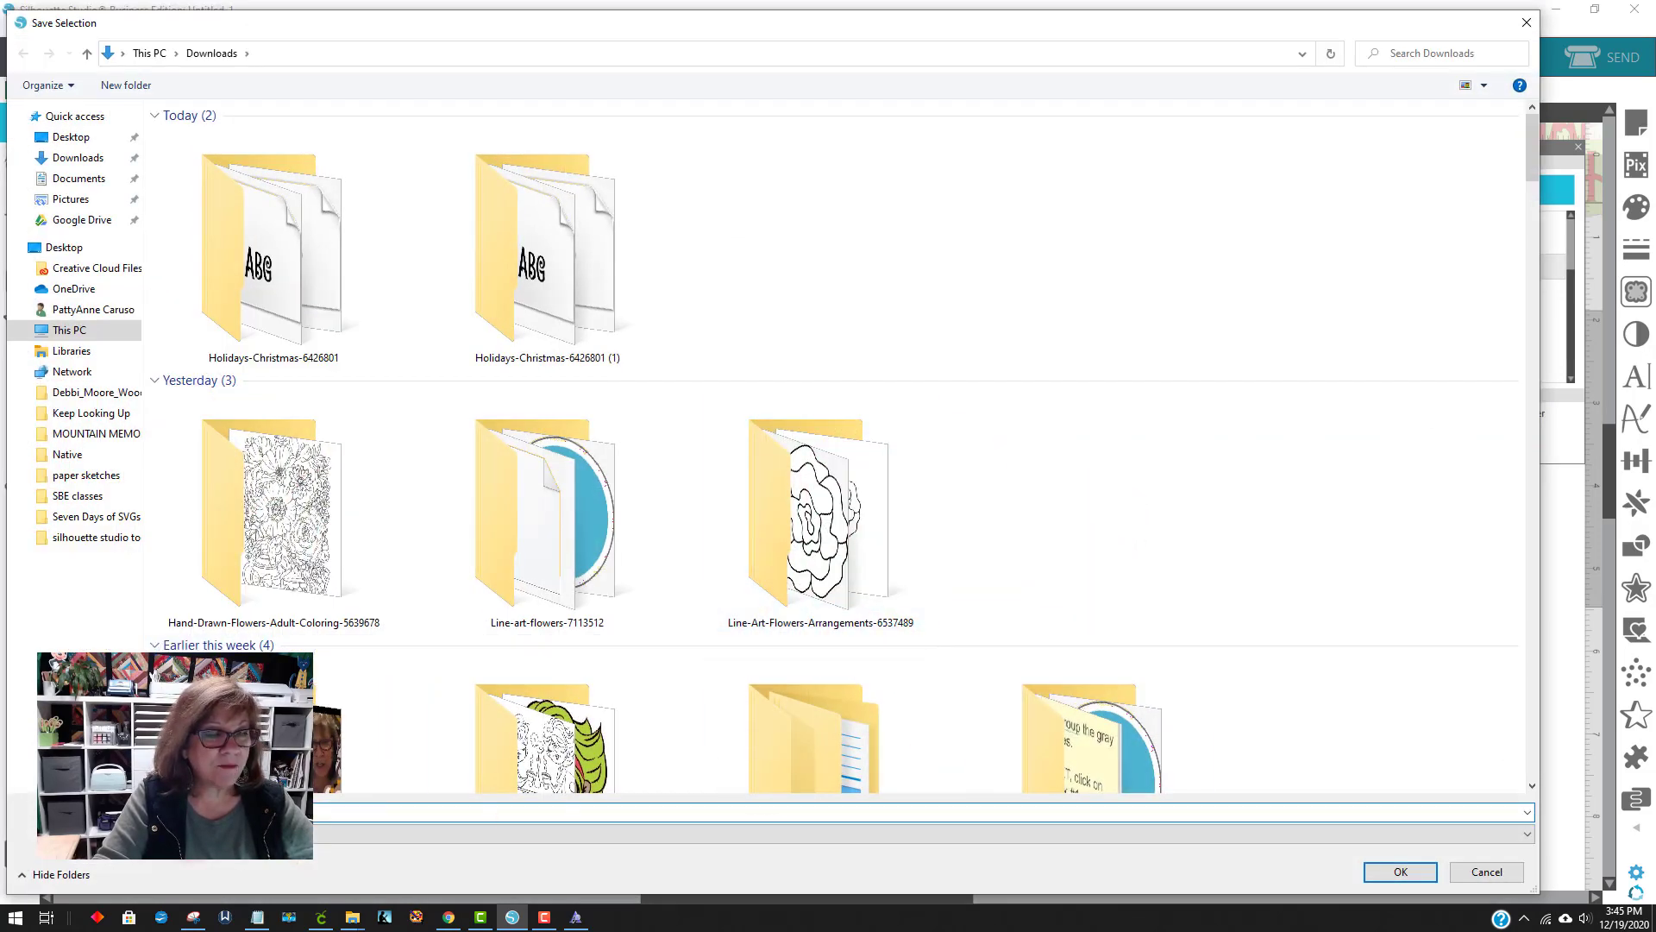
pyautogui.click(170, 833)
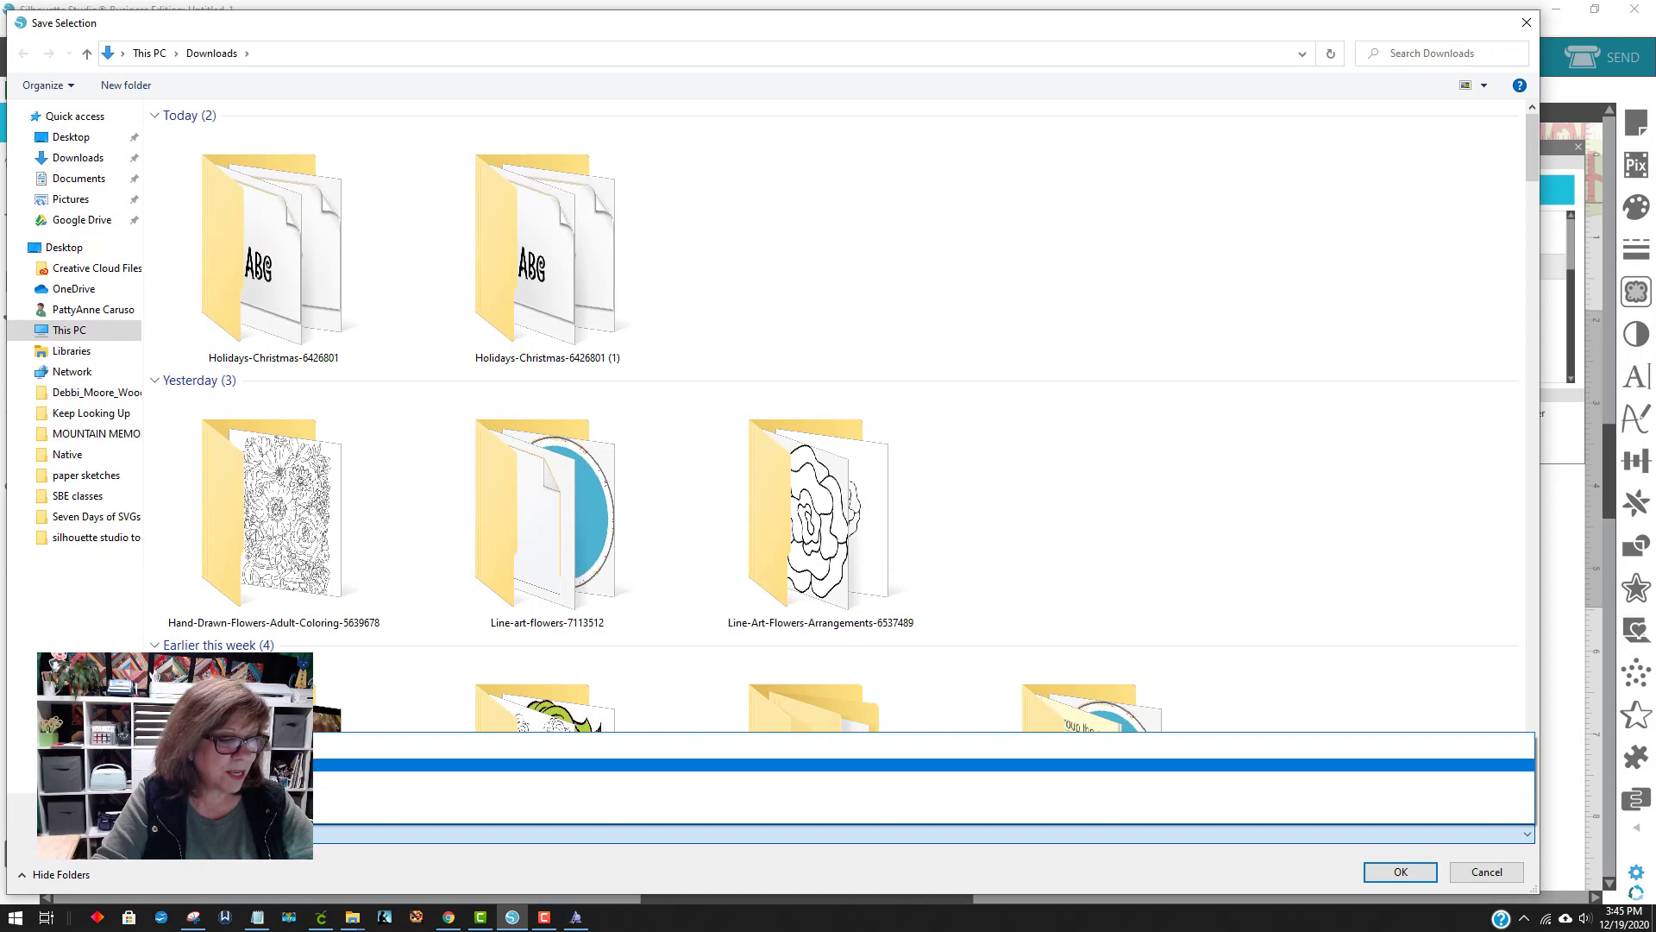
pyautogui.click(638, 775)
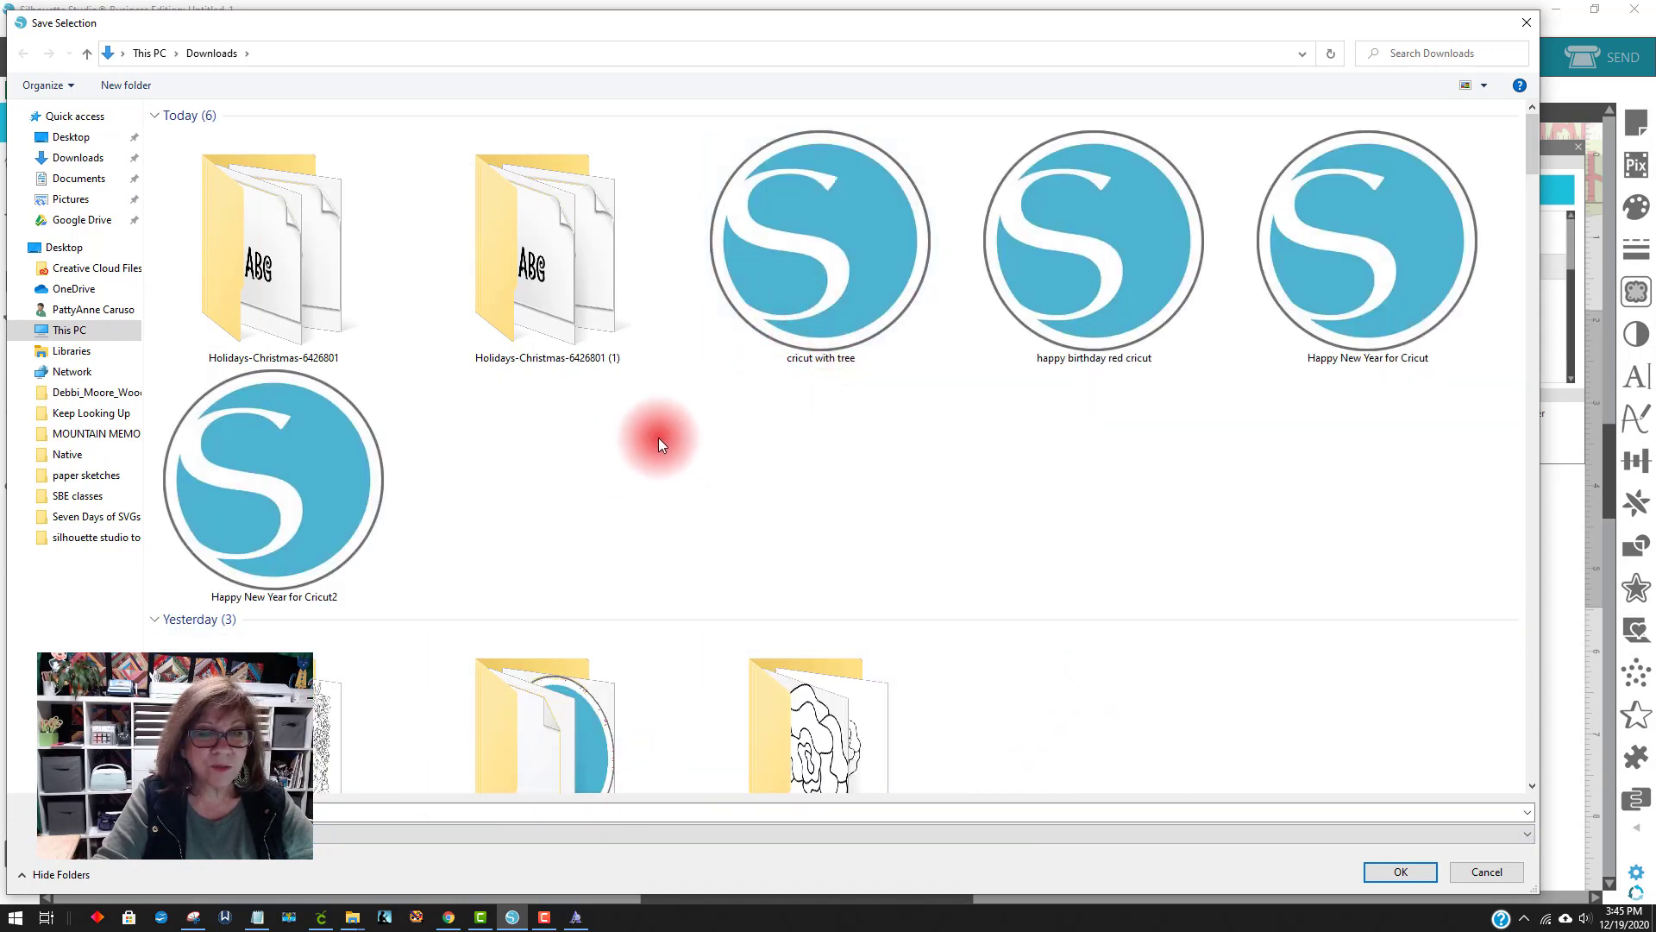
pyautogui.click(798, 271)
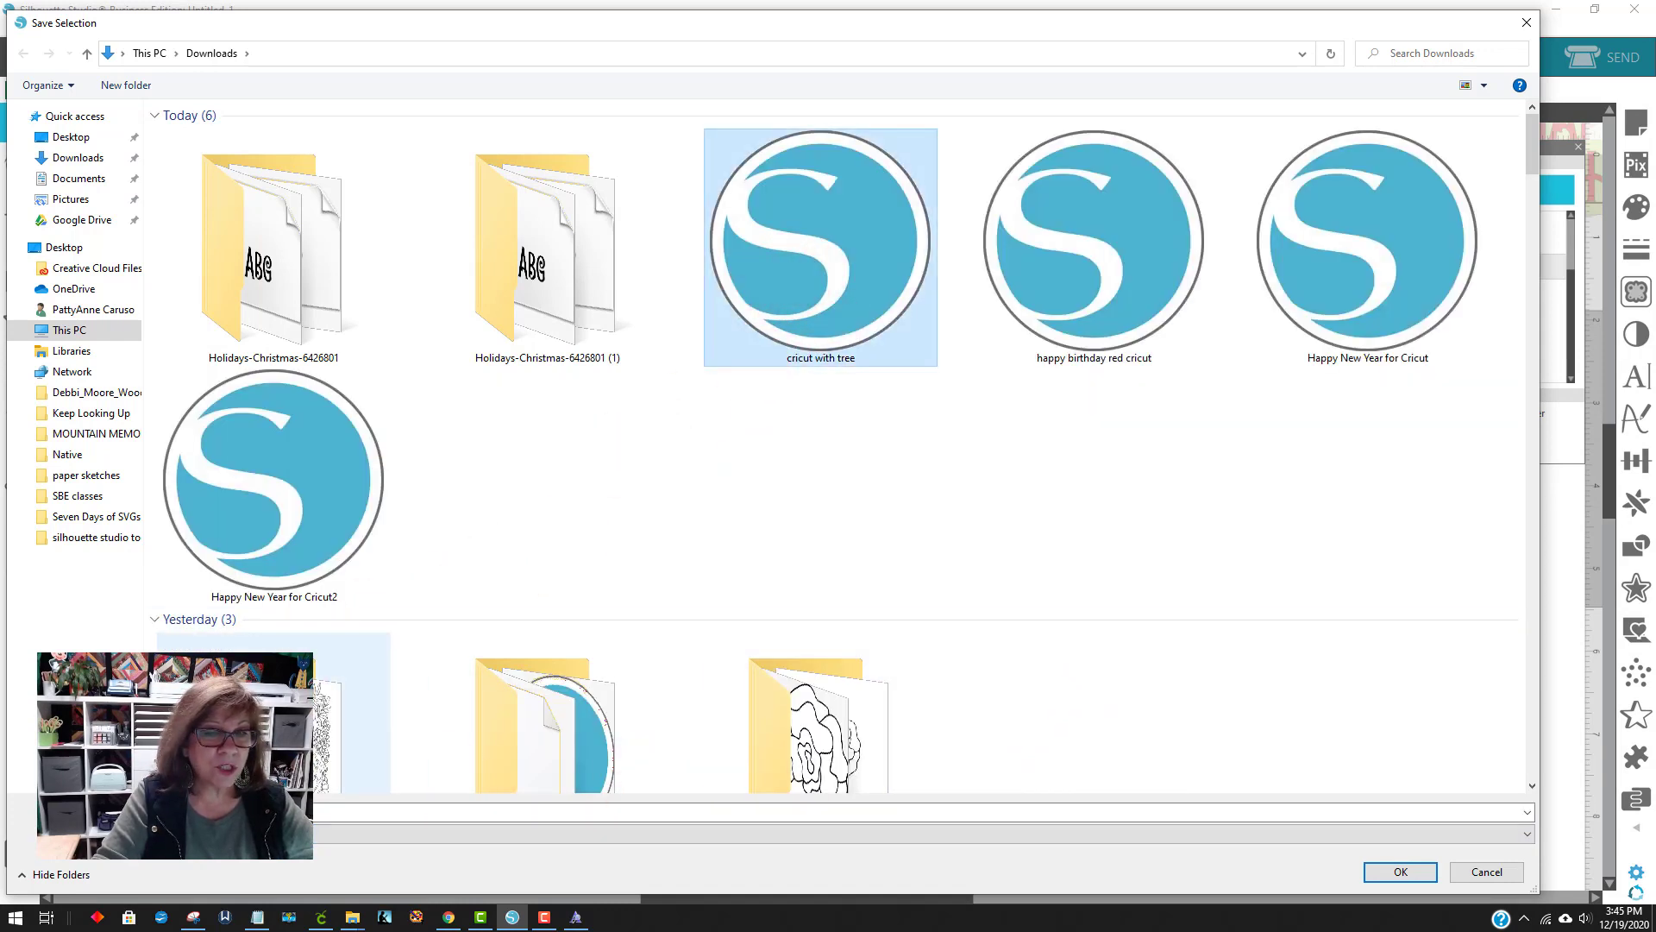
pyautogui.click(258, 812)
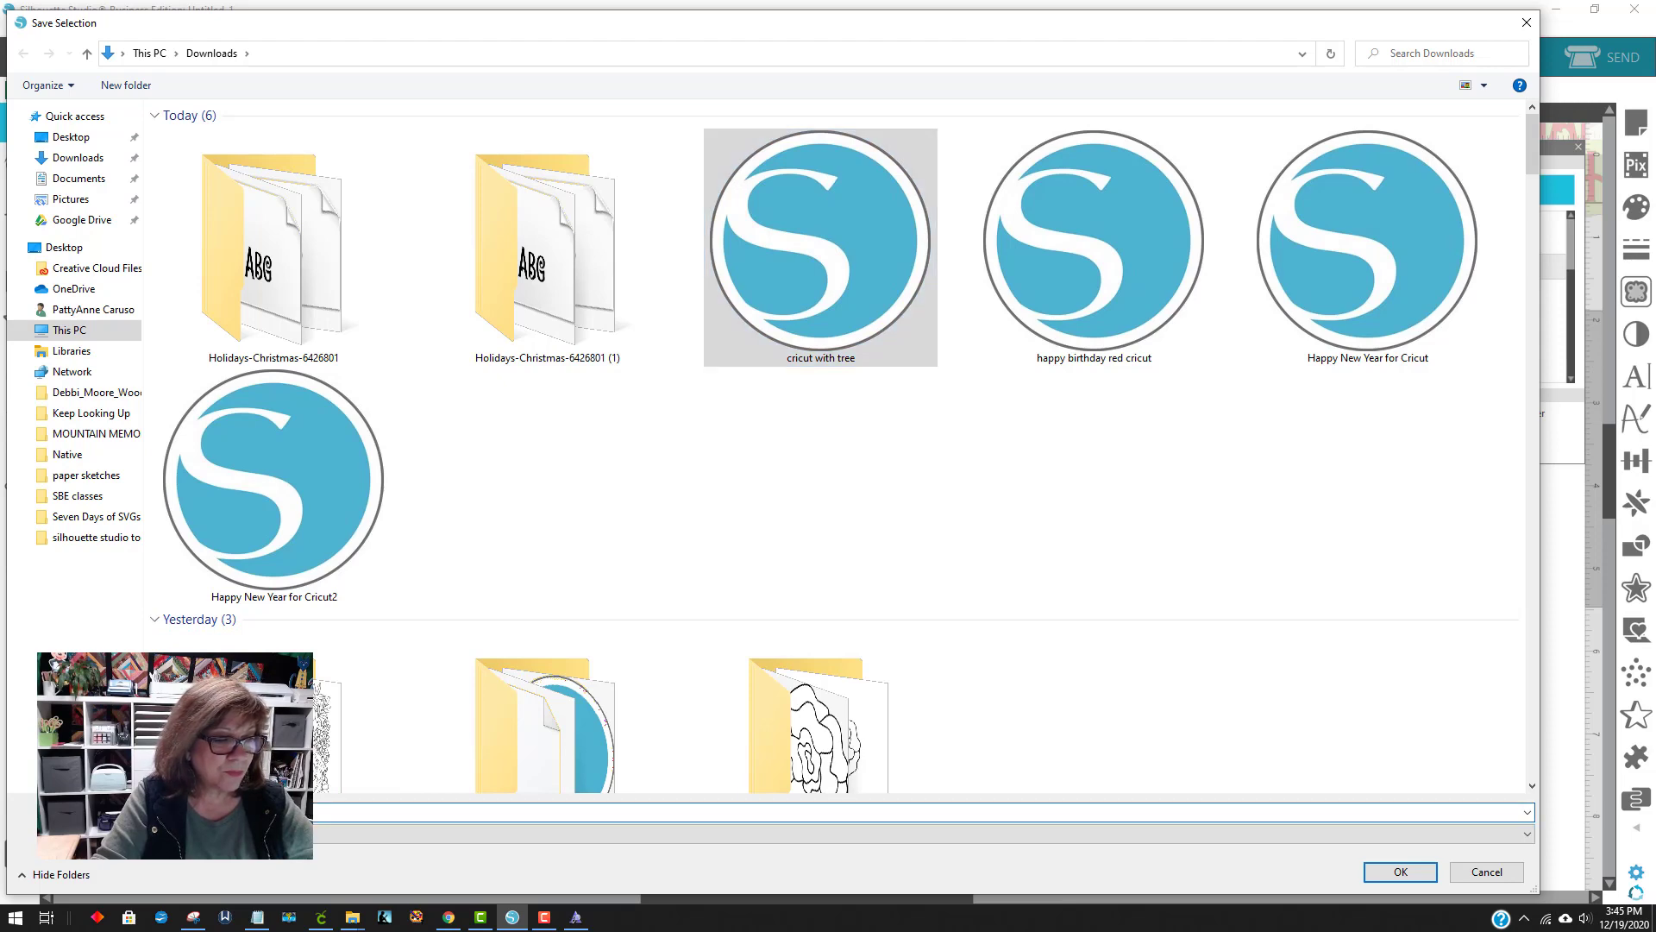
pyautogui.write('2')
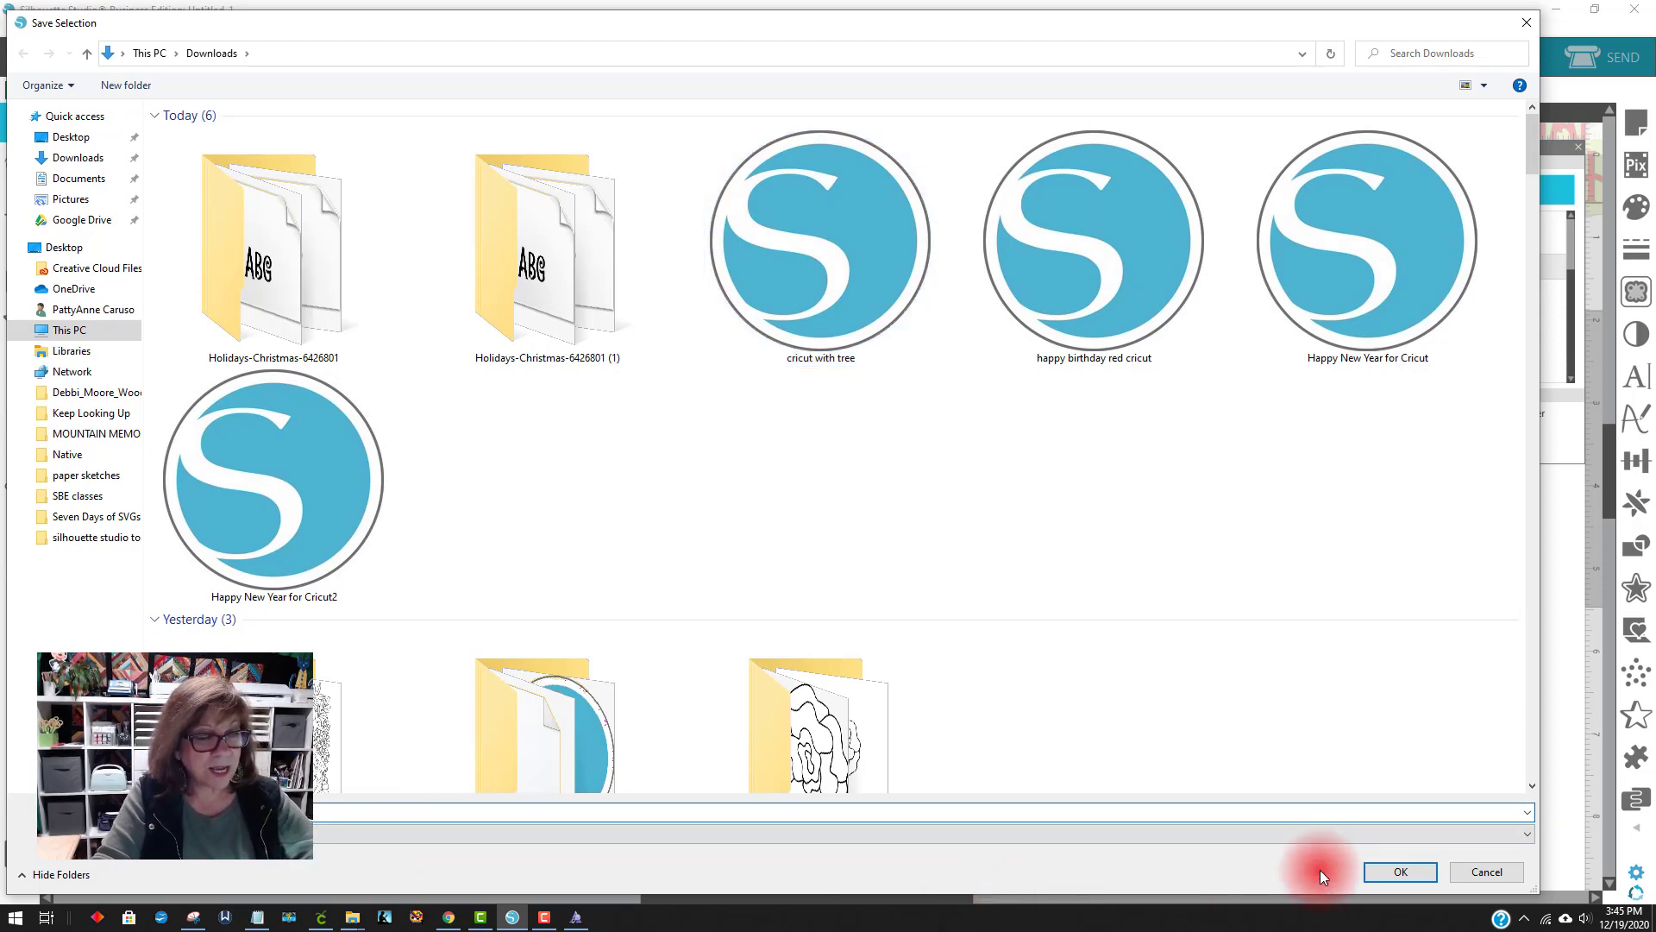
pyautogui.click(1405, 868)
pyautogui.click(773, 716)
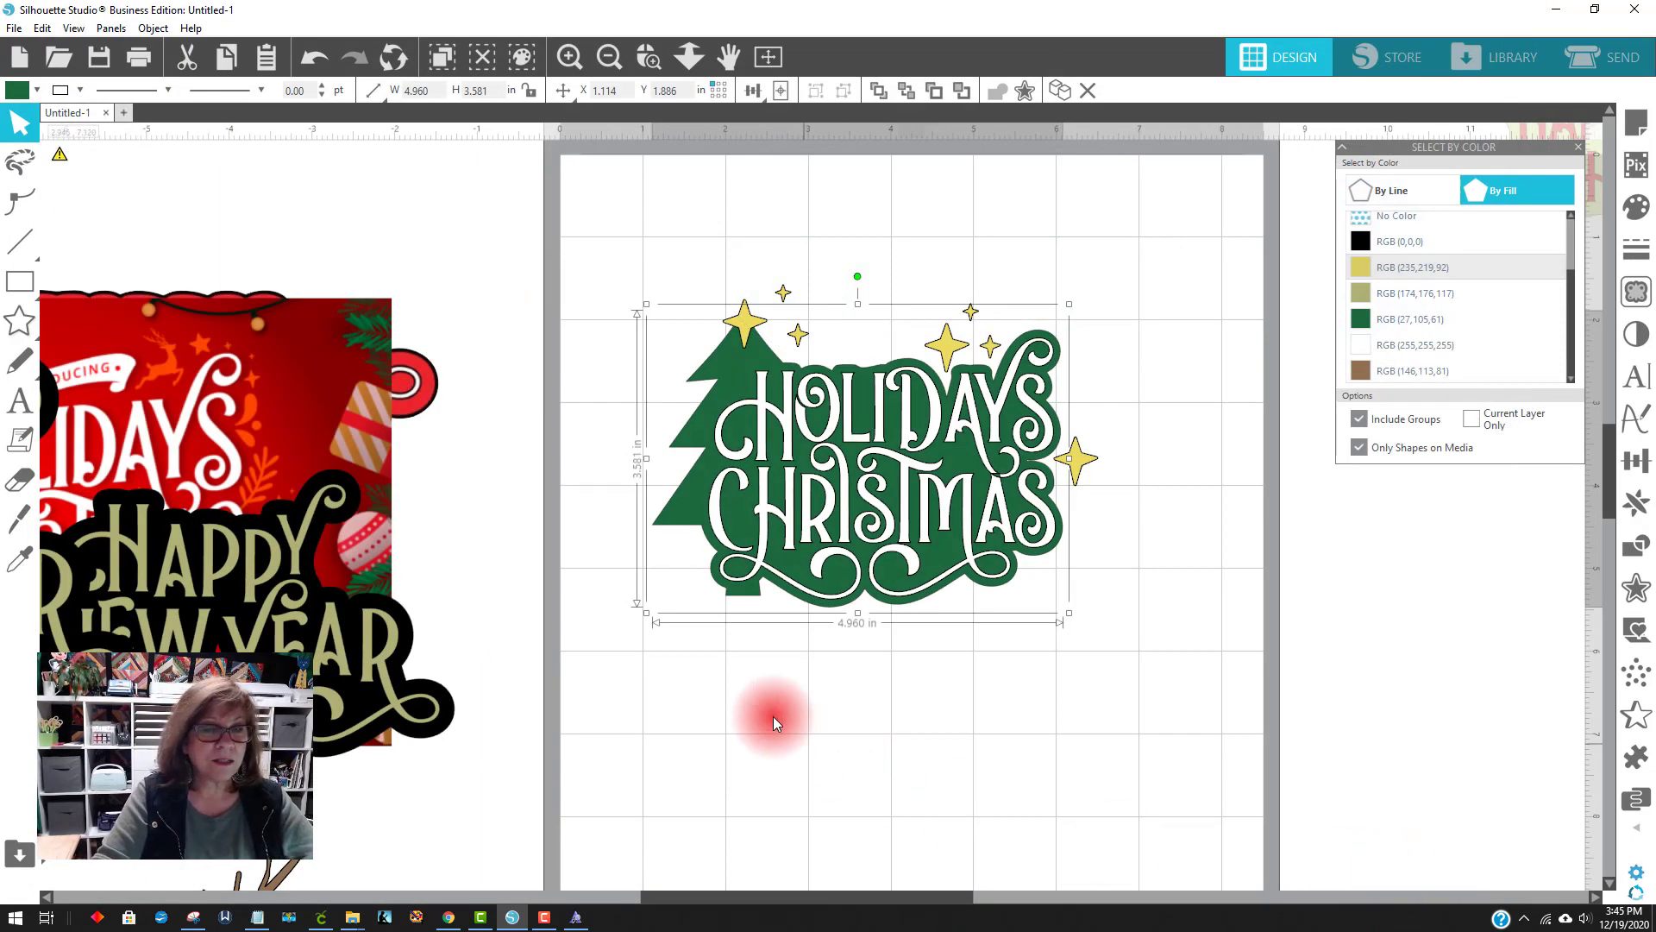
pyautogui.click(756, 464)
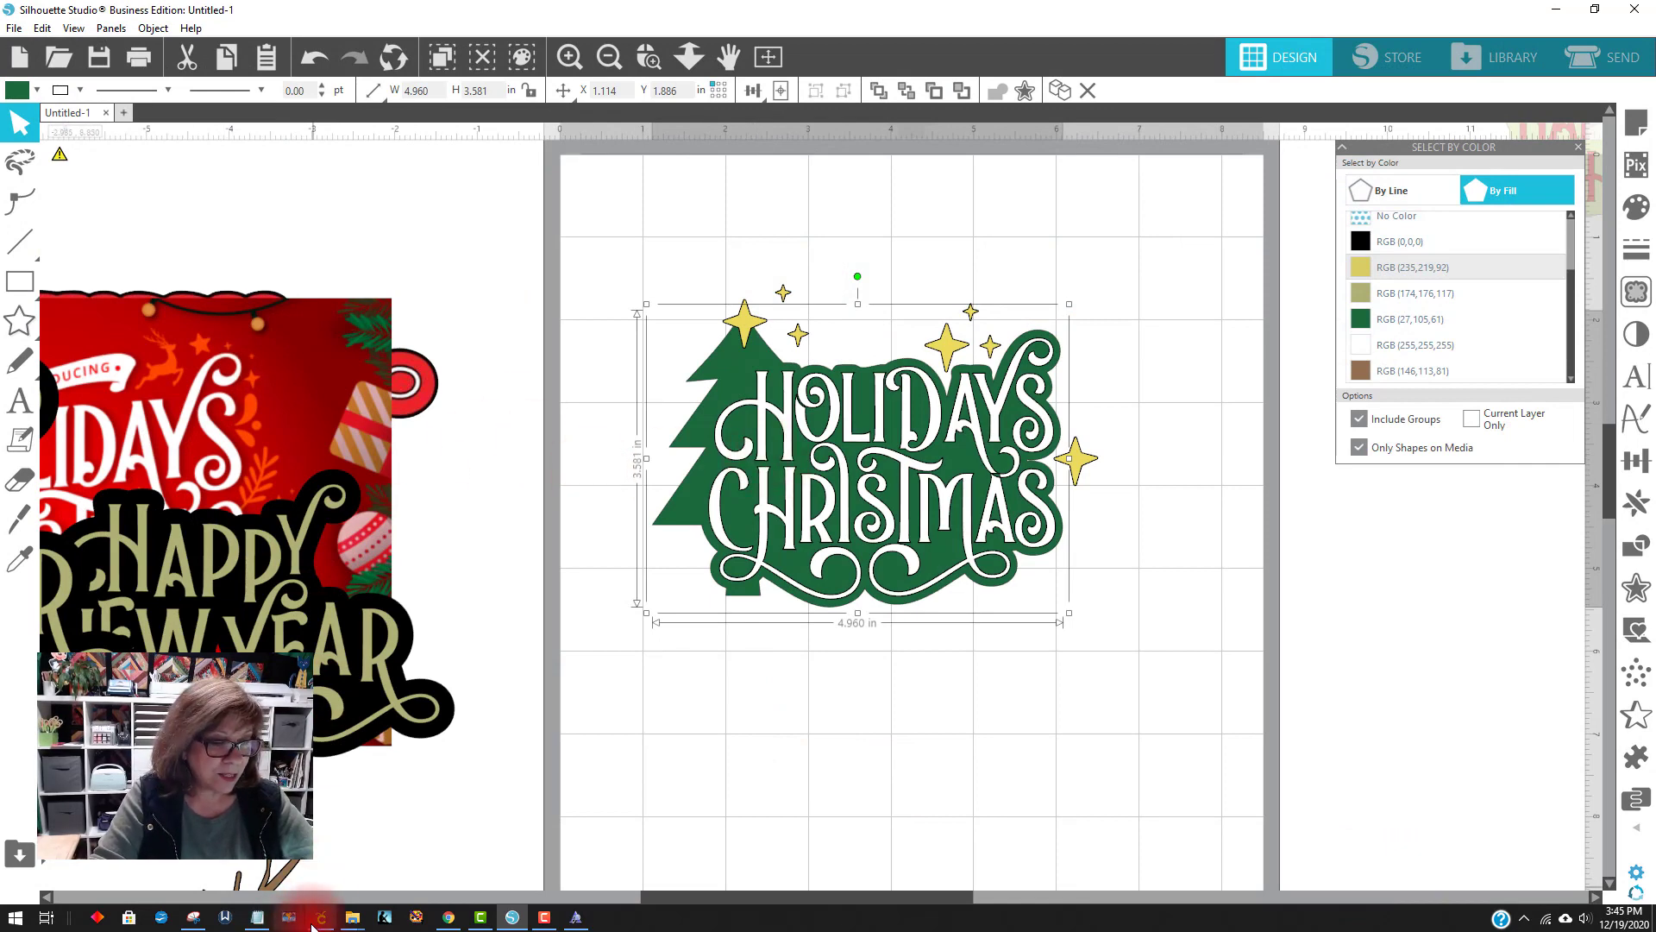
# Switch to Cricut Design Space, upload cricut with tree2 from Downloads, and insert it onto the canvas
pyautogui.click(320, 918)
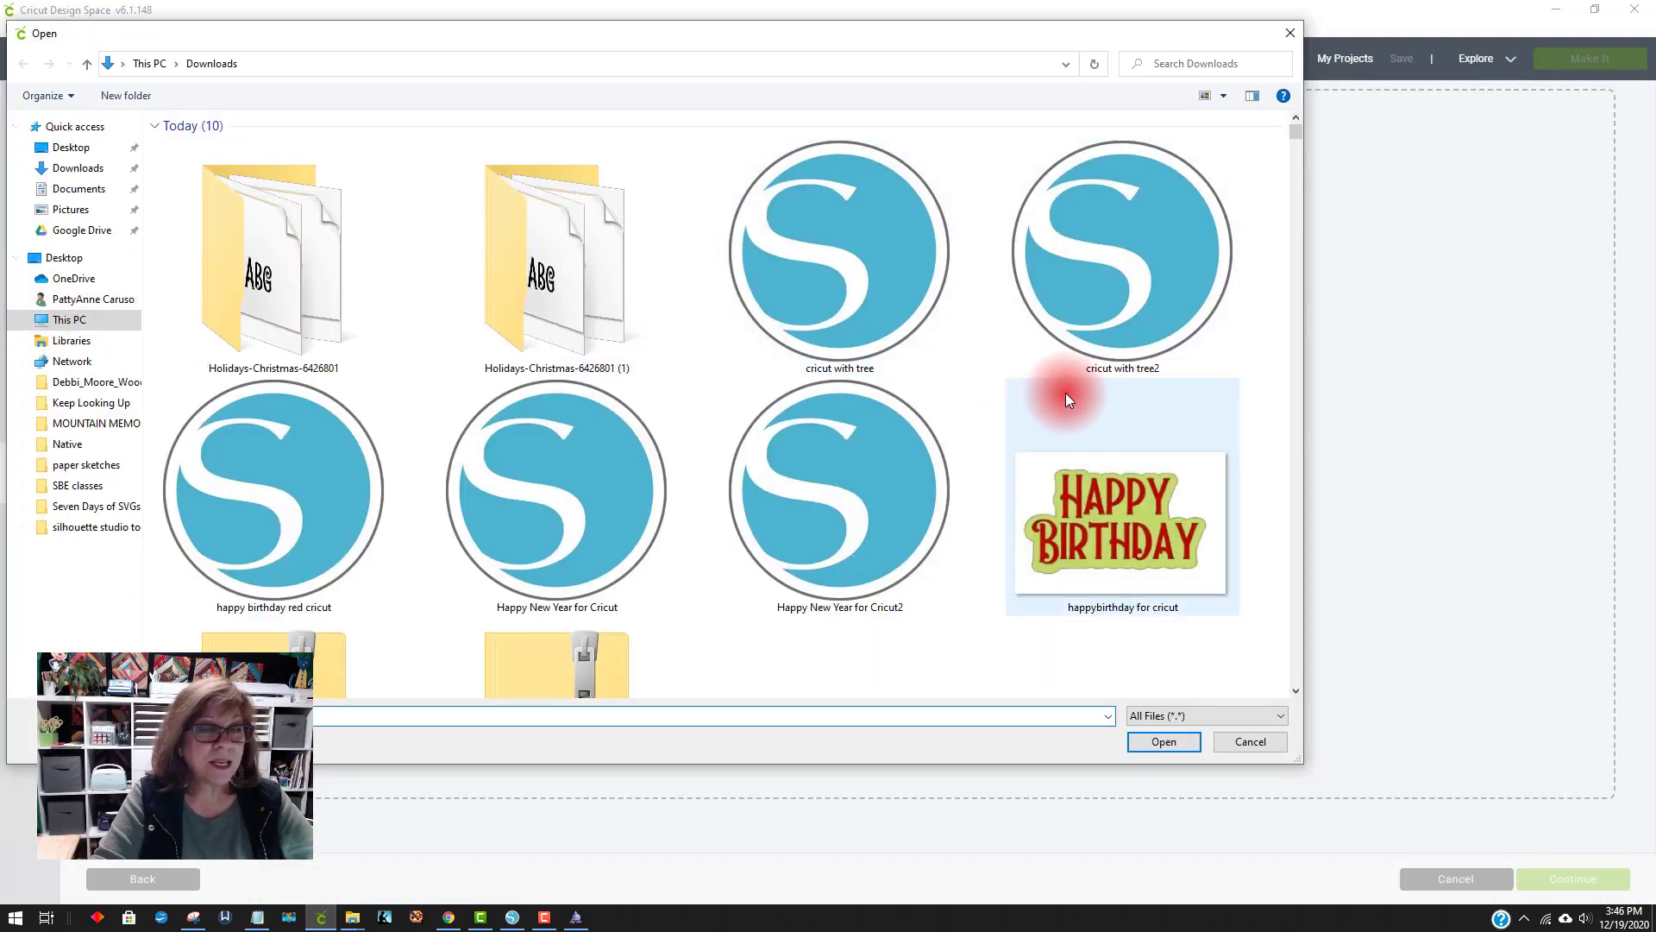
pyautogui.click(1216, 285)
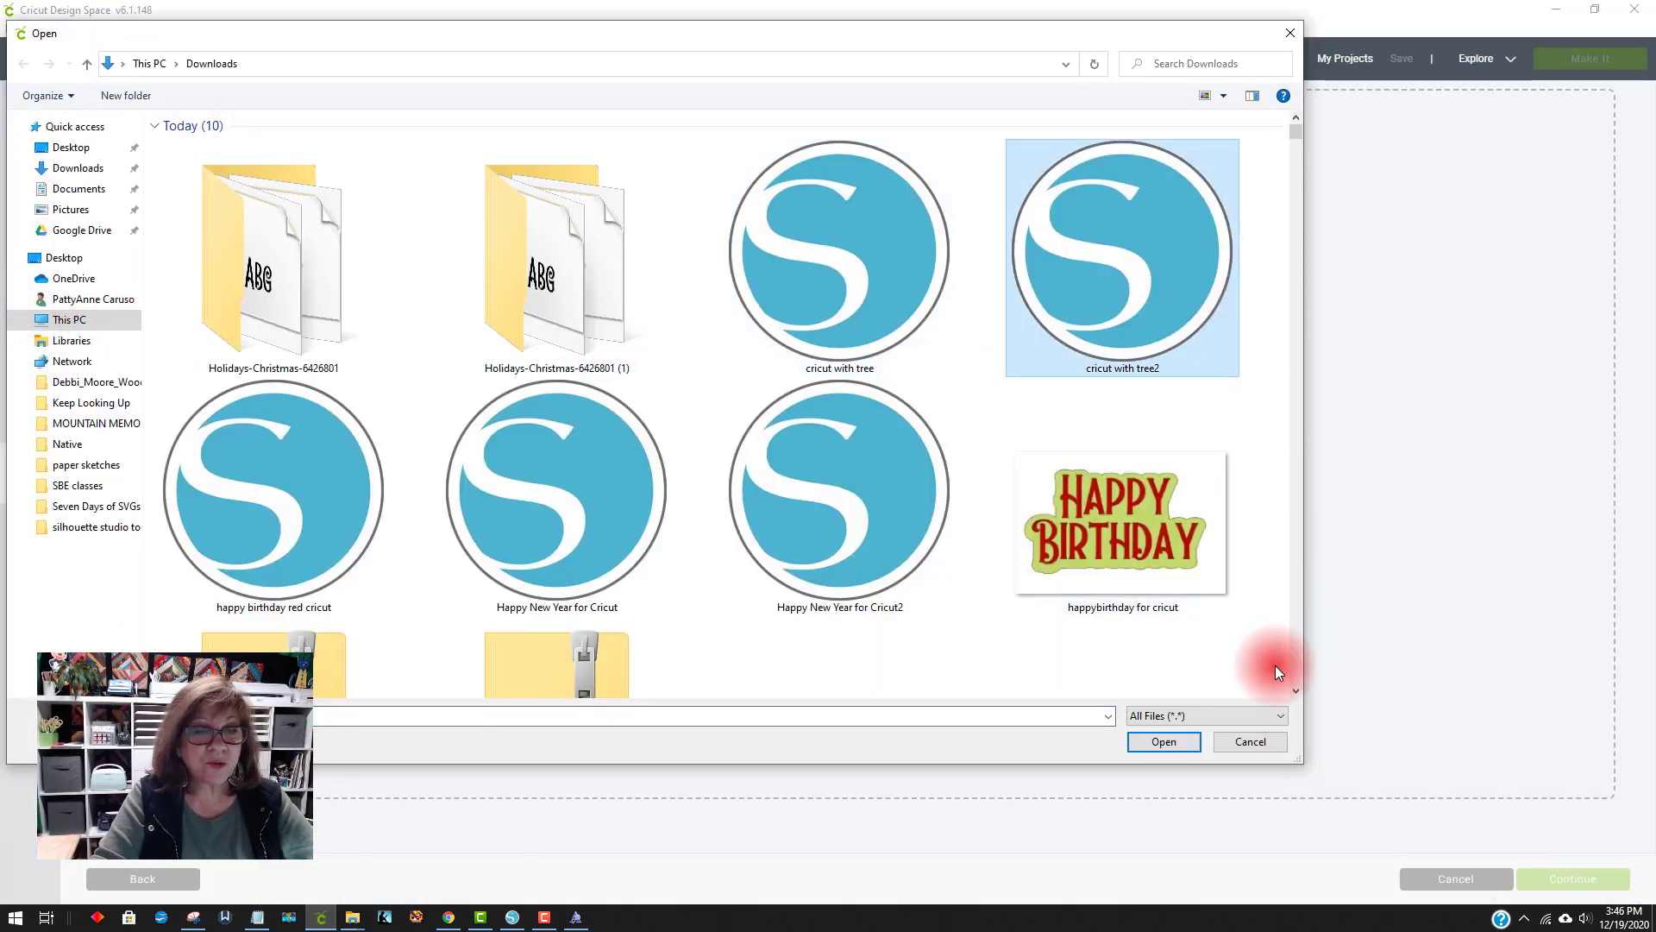
pyautogui.click(1171, 742)
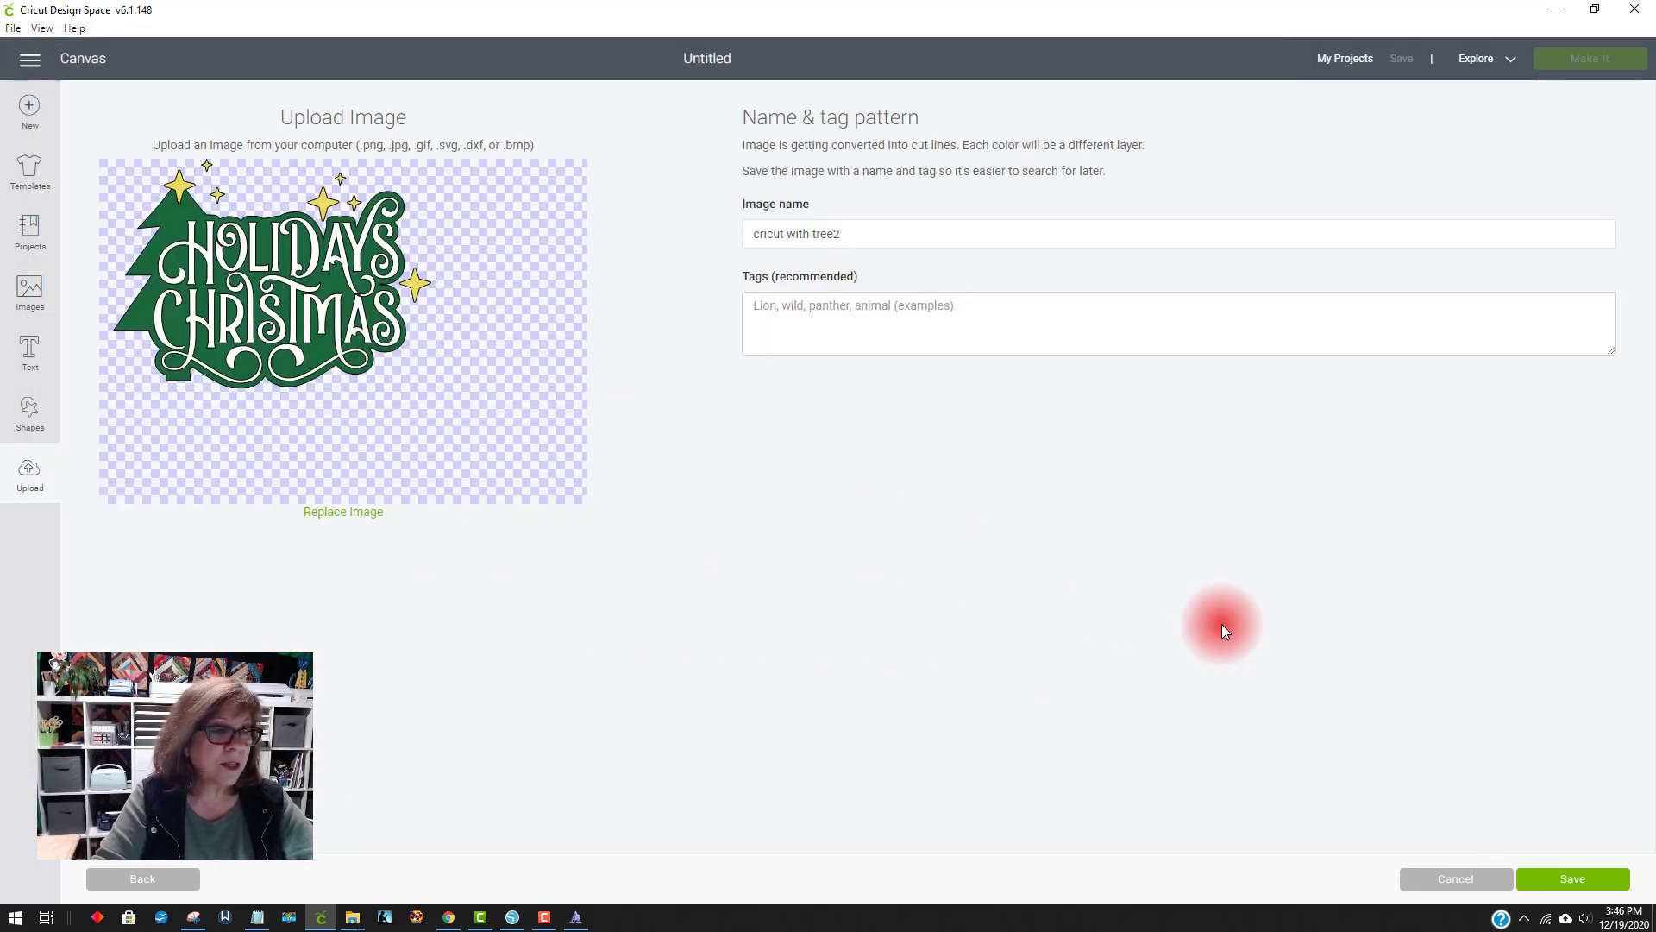
pyautogui.click(1574, 878)
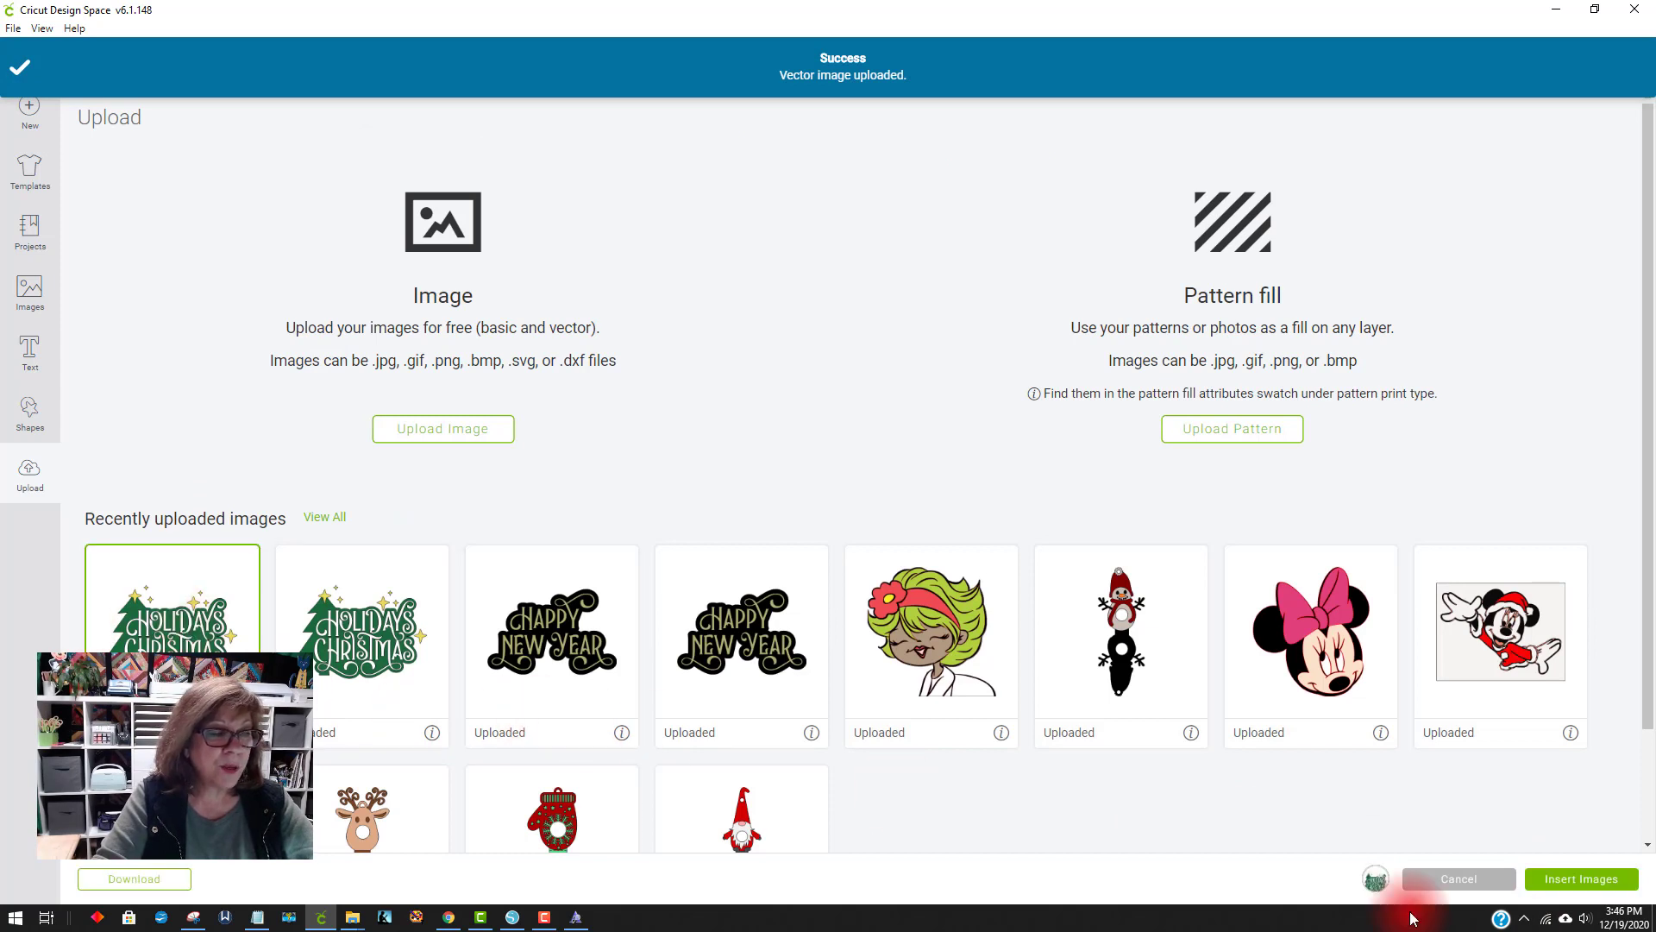
pyautogui.click(1601, 880)
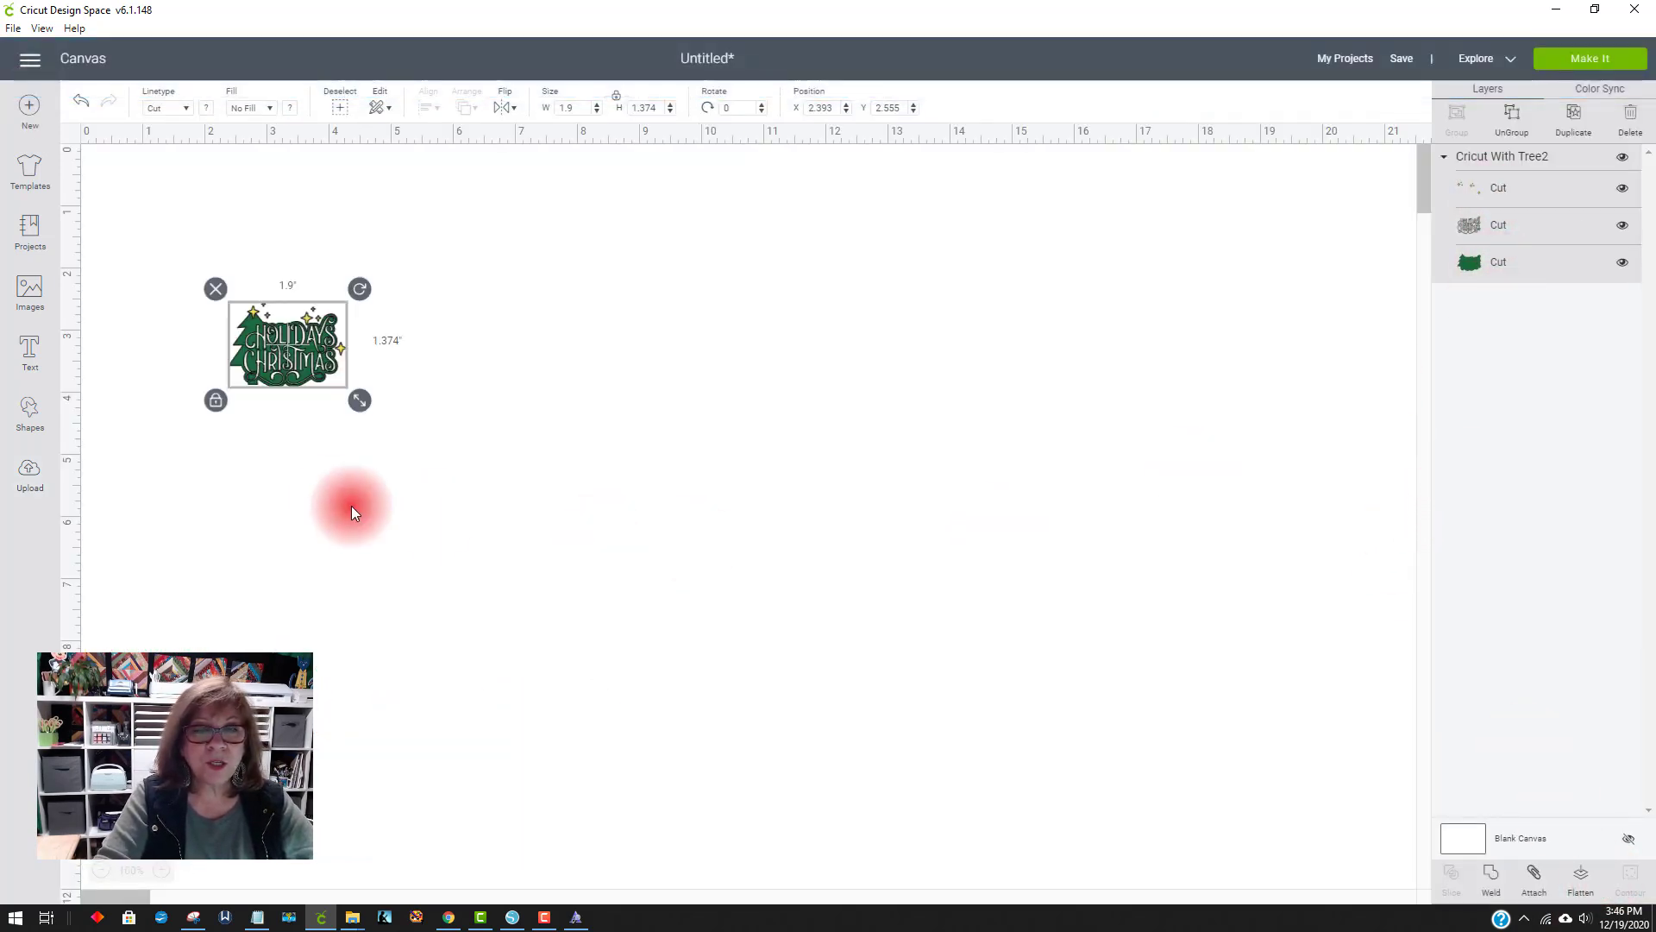
# Enlarge the tree design to about 14.5 by 10.5 inches and preview its lettering and tree background on the cutting mats
pyautogui.moveTo(360, 400); pyautogui.dragTo(1253, 670)
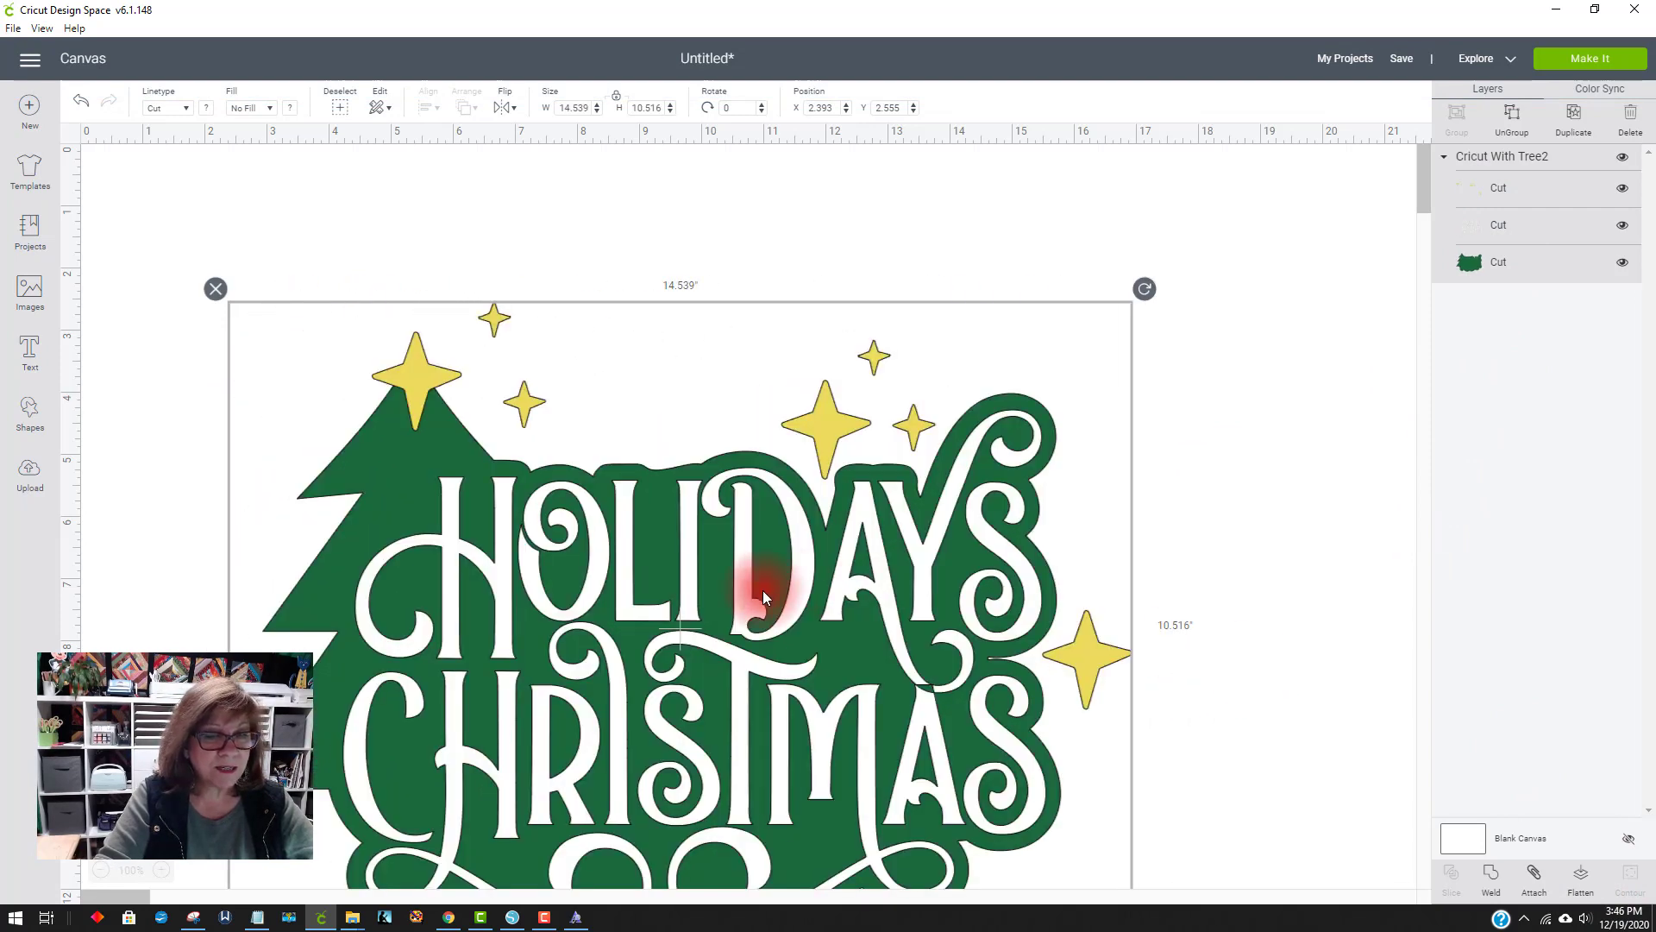
pyautogui.moveTo(763, 590); pyautogui.dragTo(768, 478)
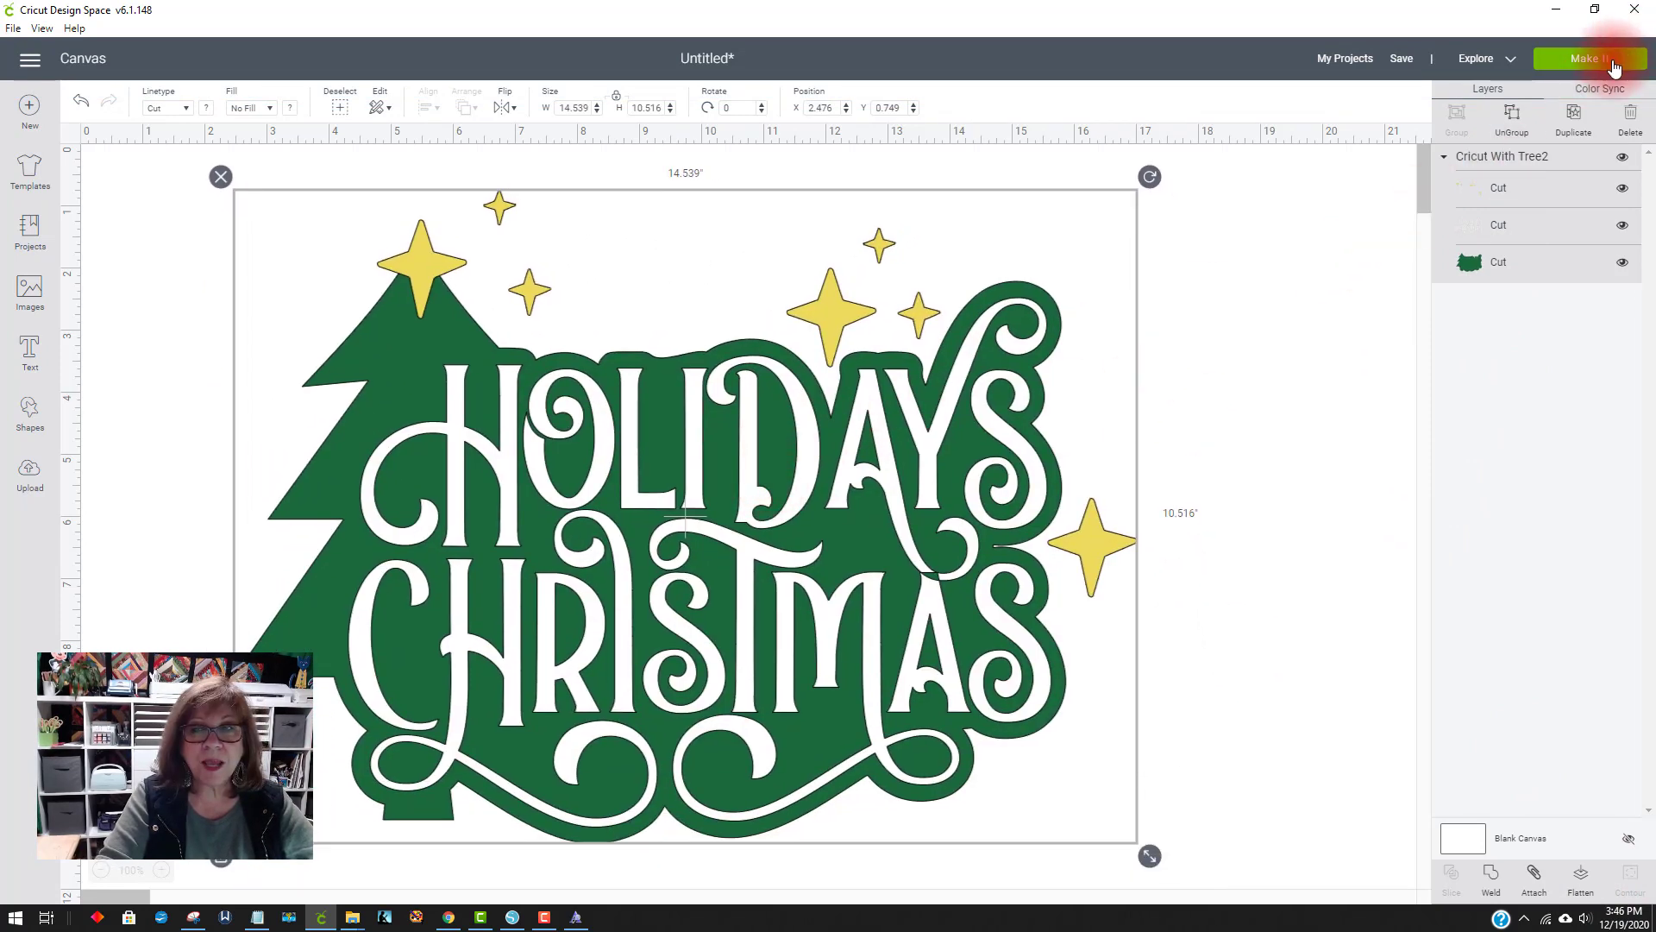
pyautogui.click(1612, 60)
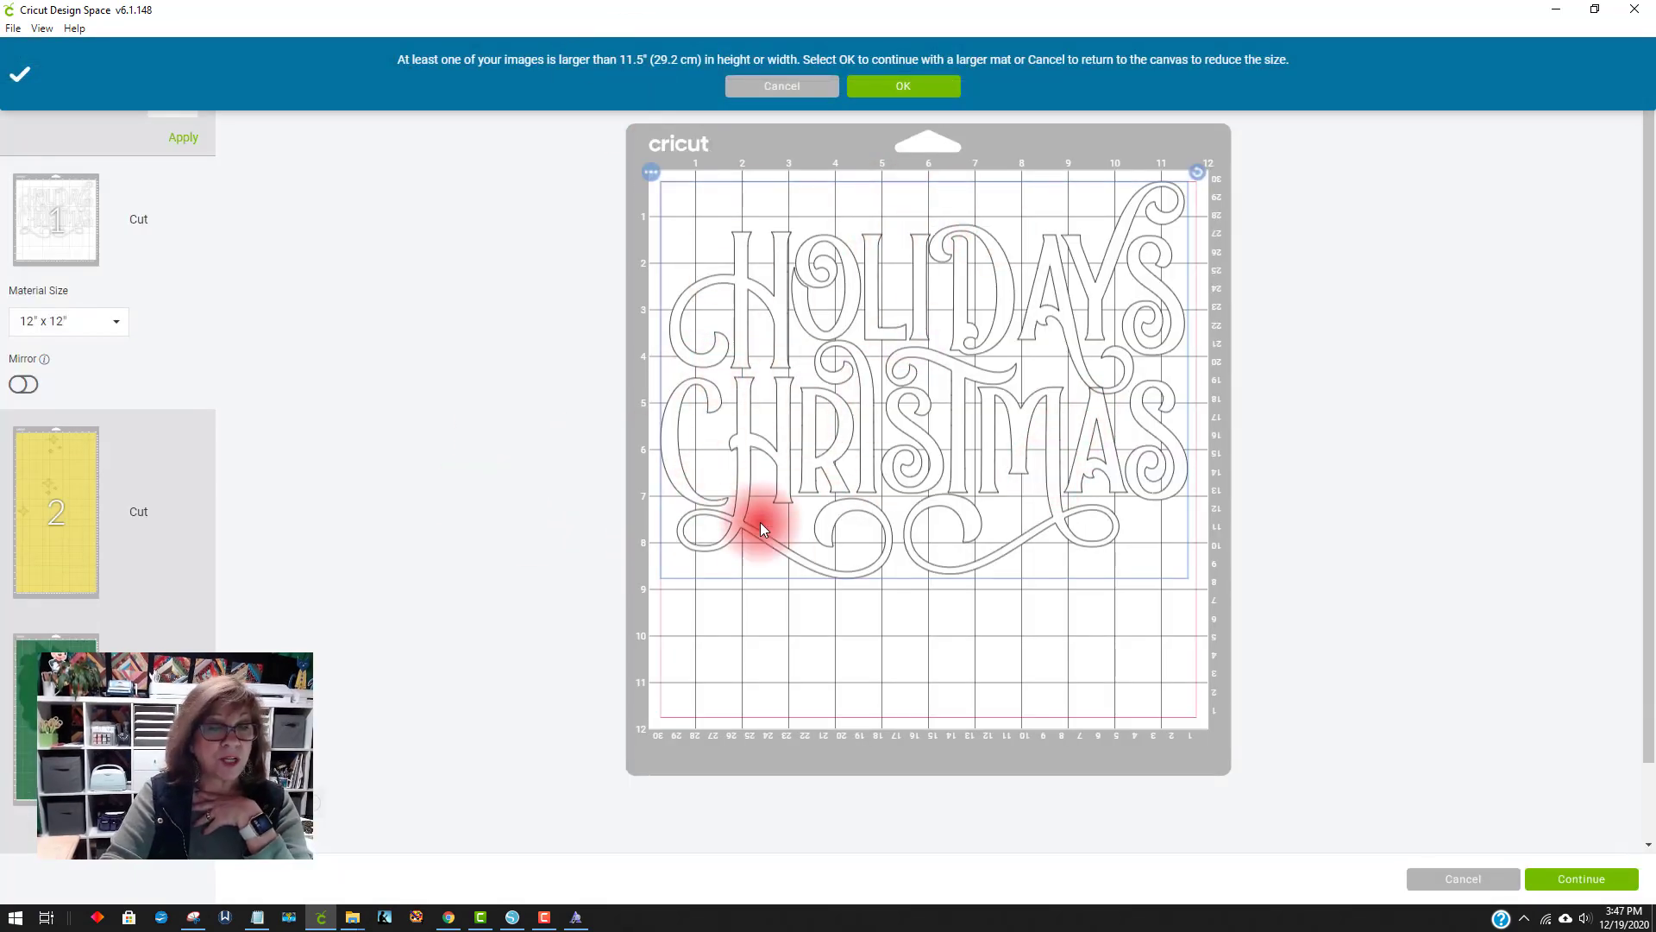
pyautogui.click(64, 490)
pyautogui.click(22, 732)
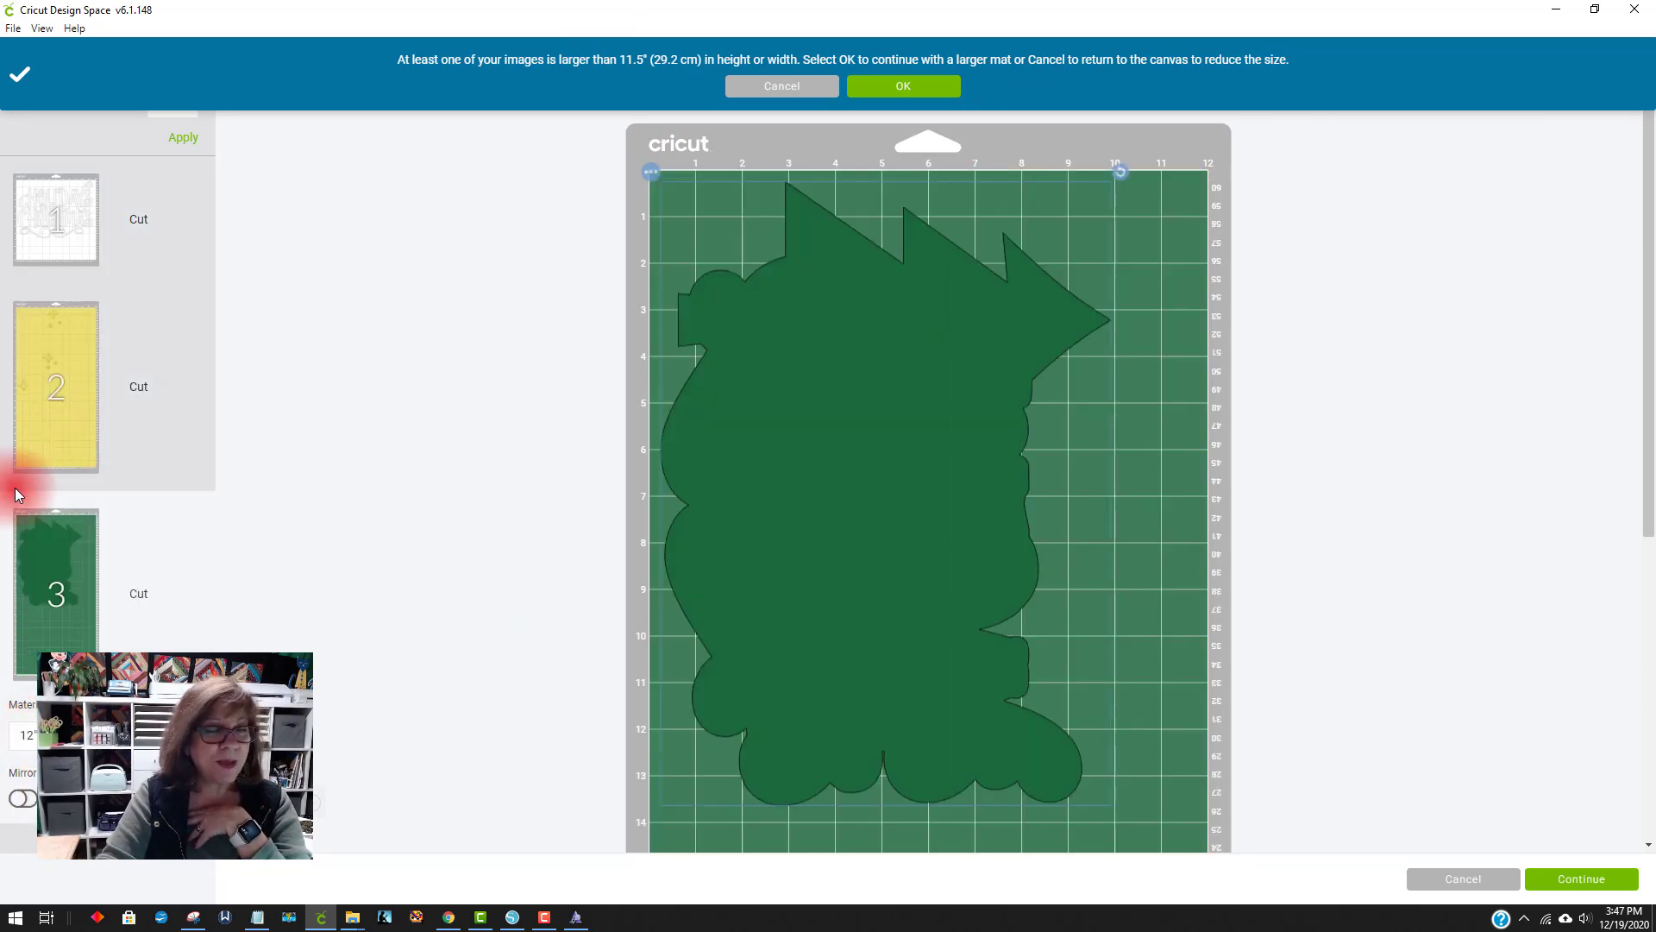
pyautogui.click(798, 86)
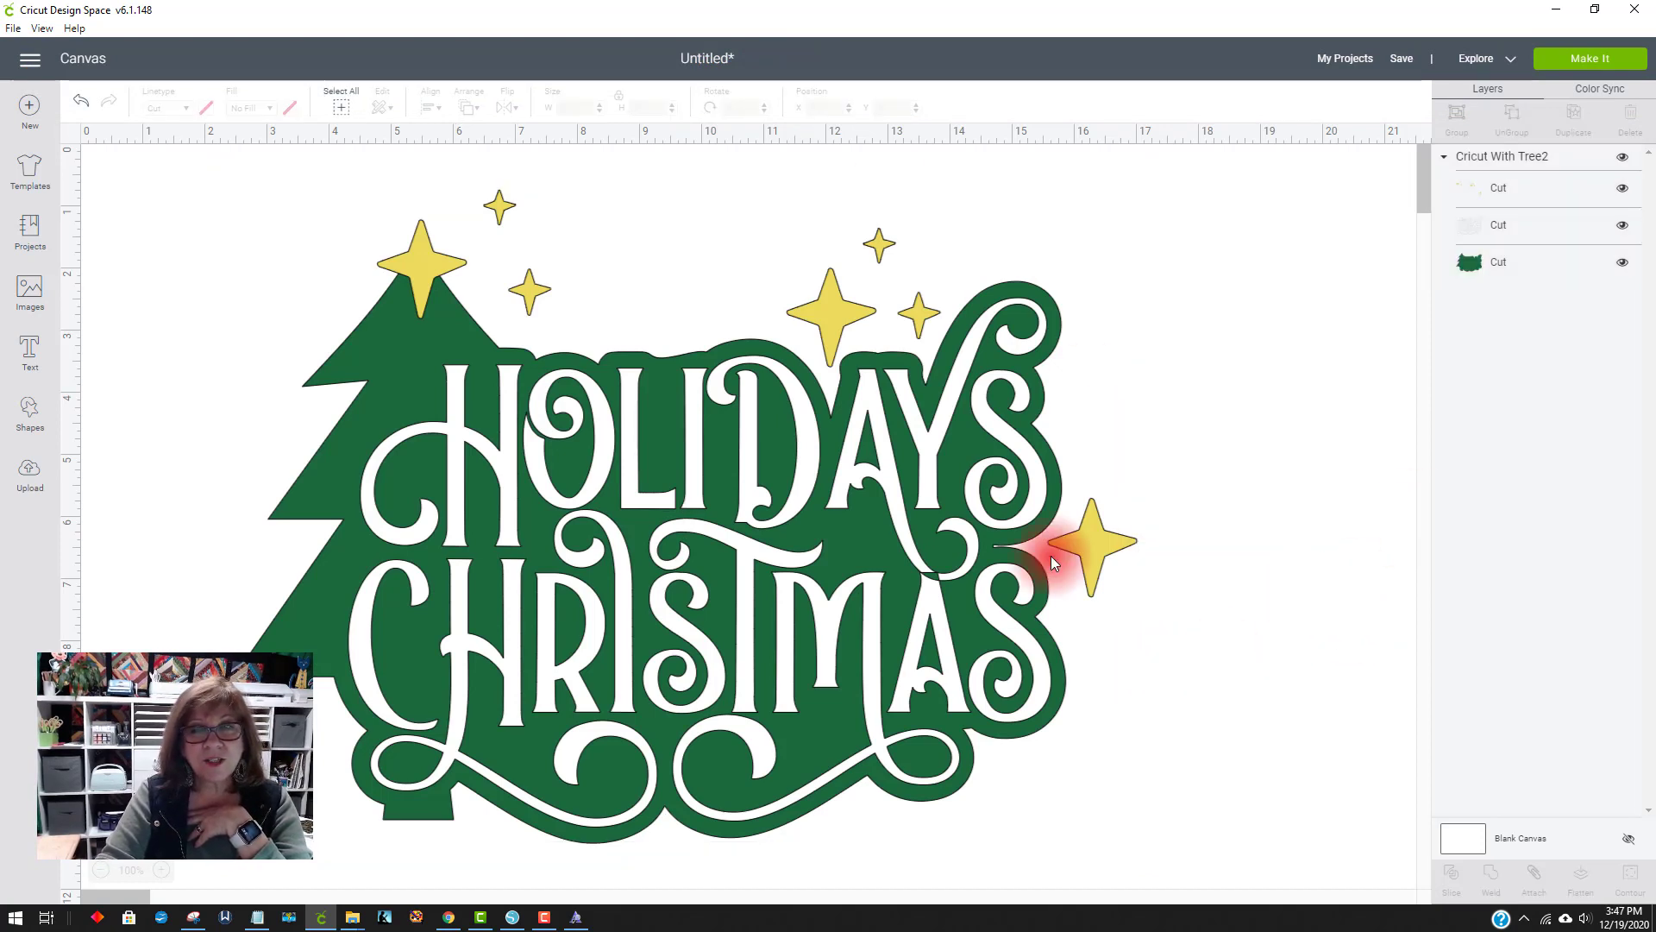
# Reduce the Cricut With Tree2 design to about 9.4 by 6.8 inches and insert the earlier Cricut With Tree upload
pyautogui.click(859, 551)
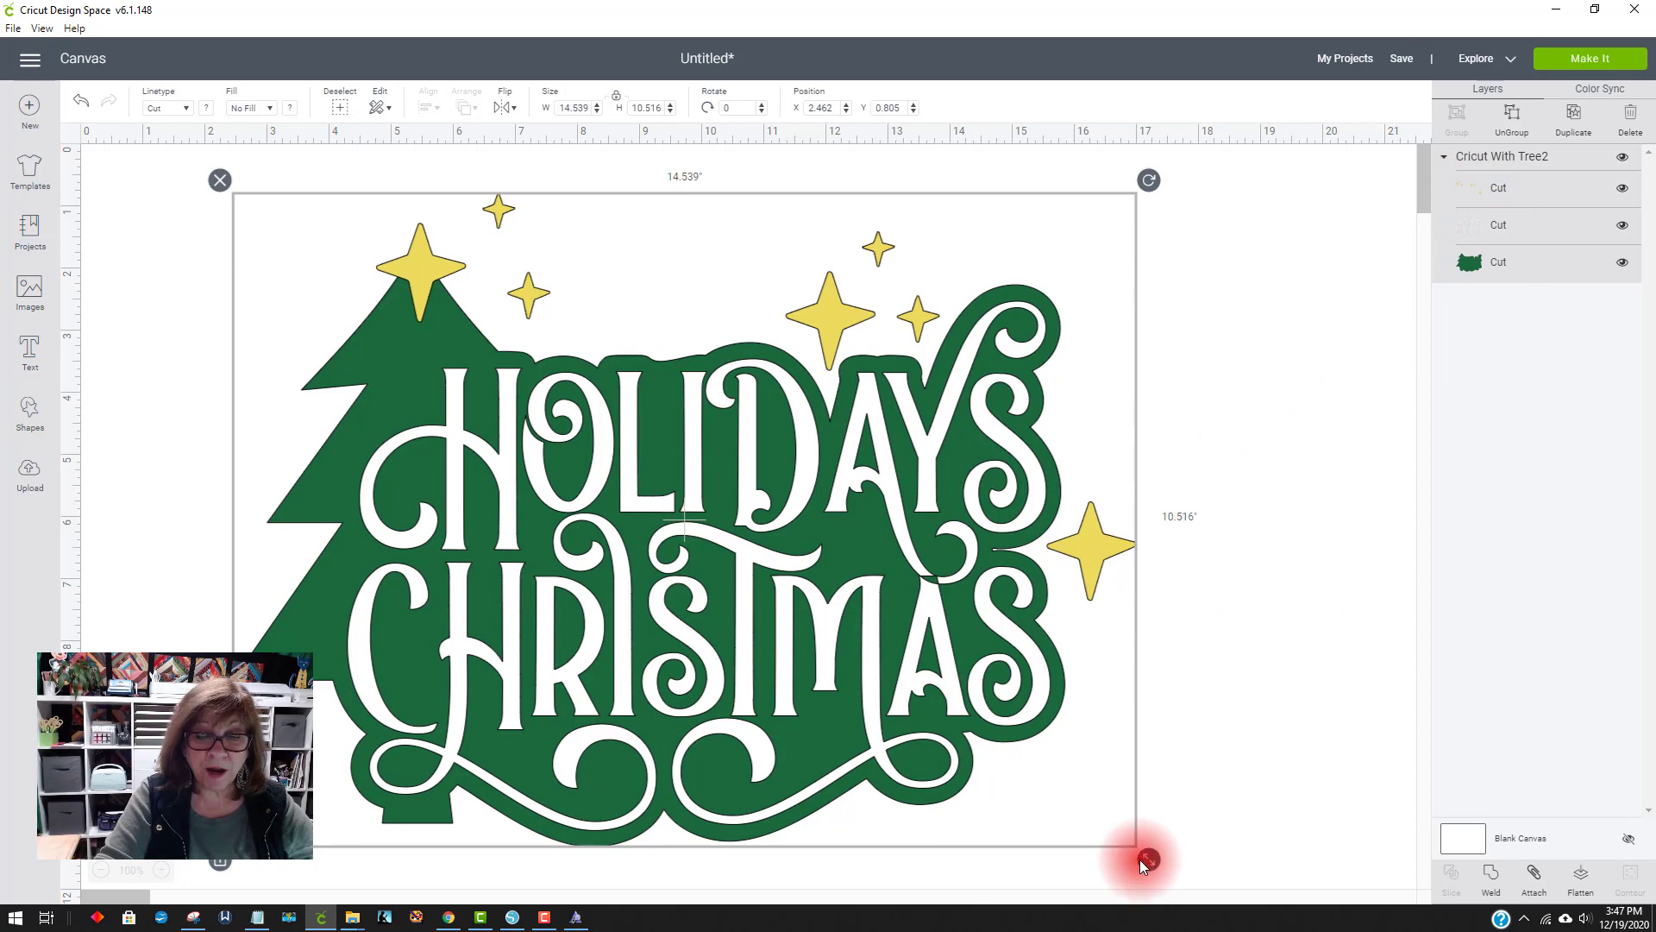
pyautogui.moveTo(1148, 858); pyautogui.dragTo(617, 612)
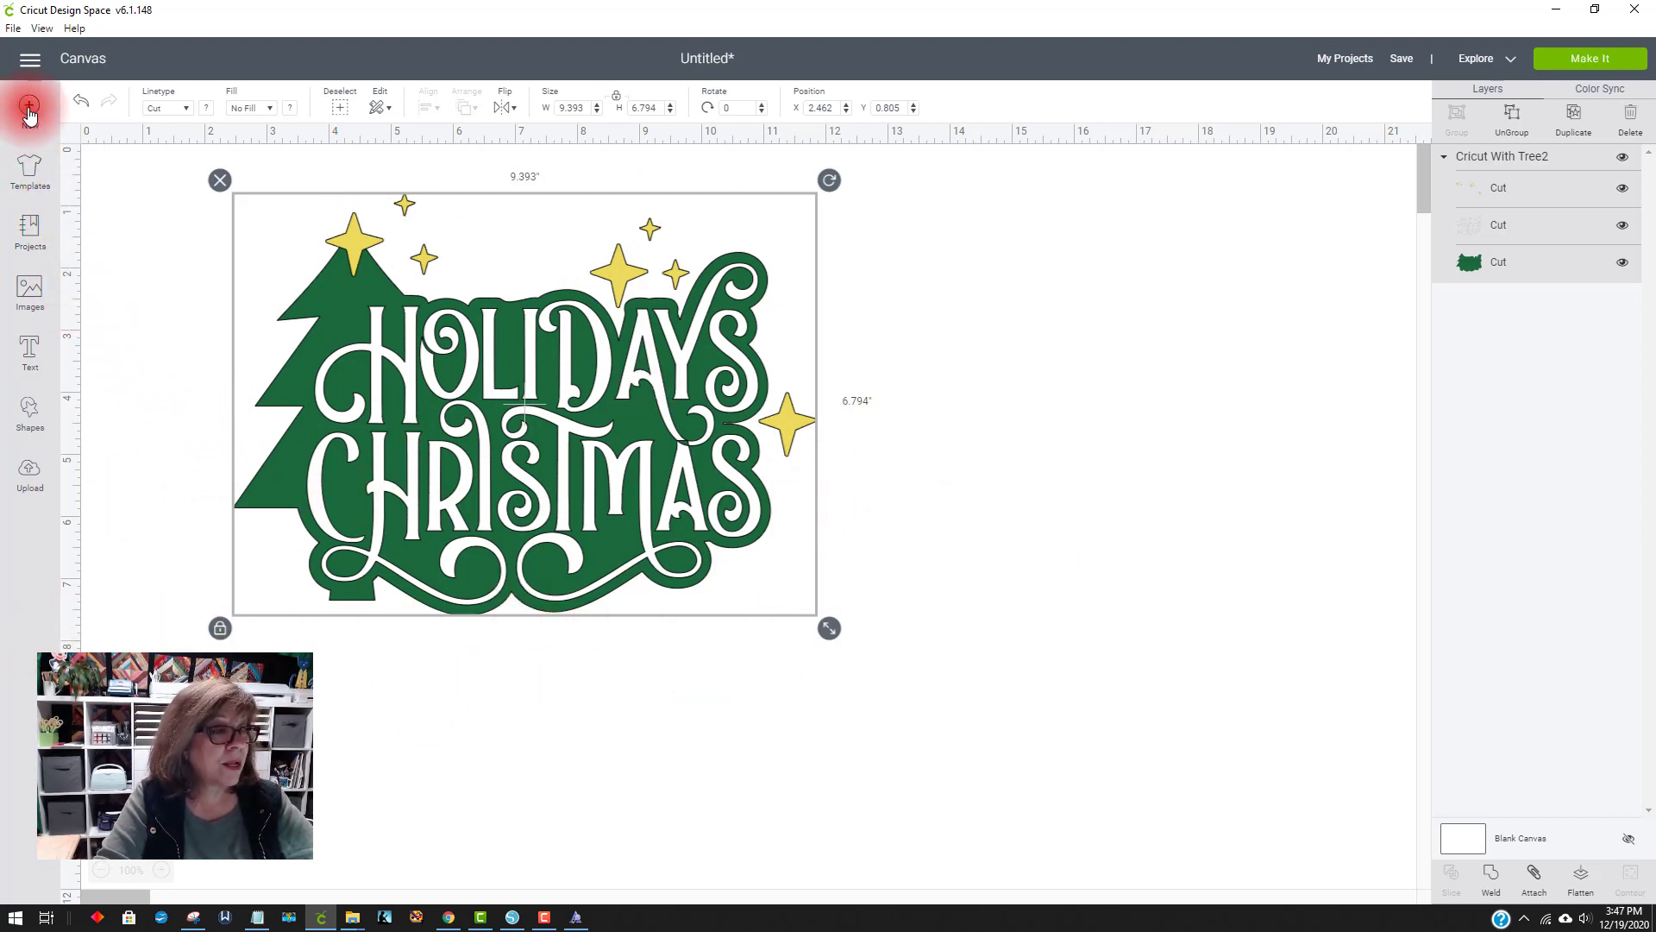
pyautogui.click(30, 475)
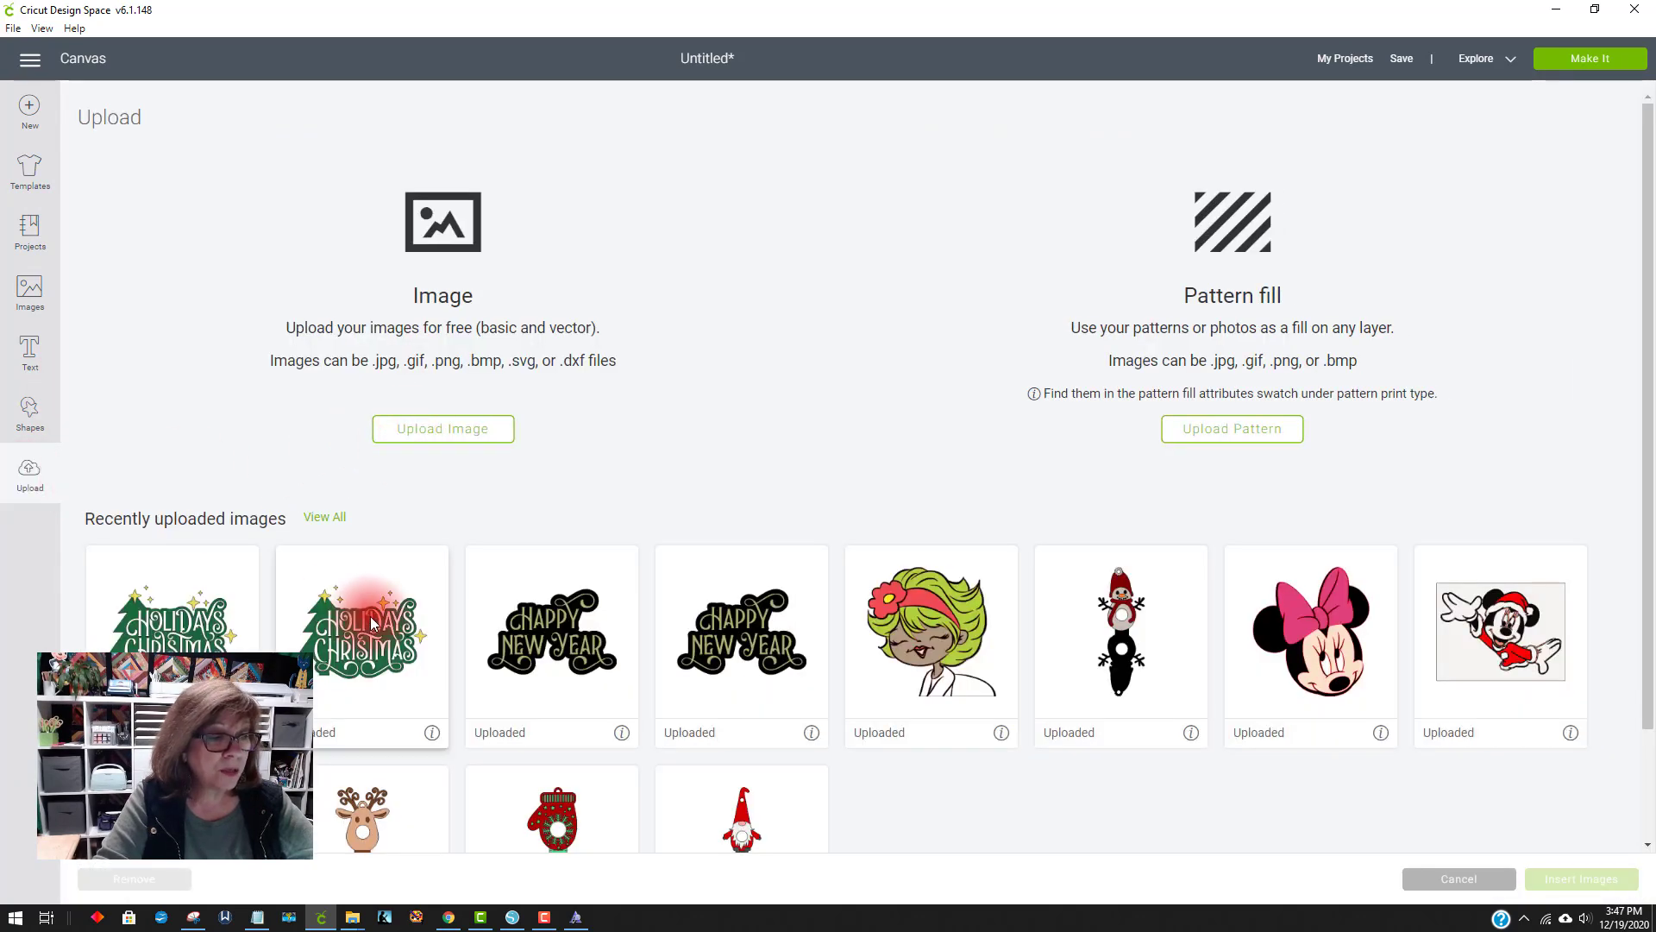
pyautogui.click(373, 623)
pyautogui.click(1588, 878)
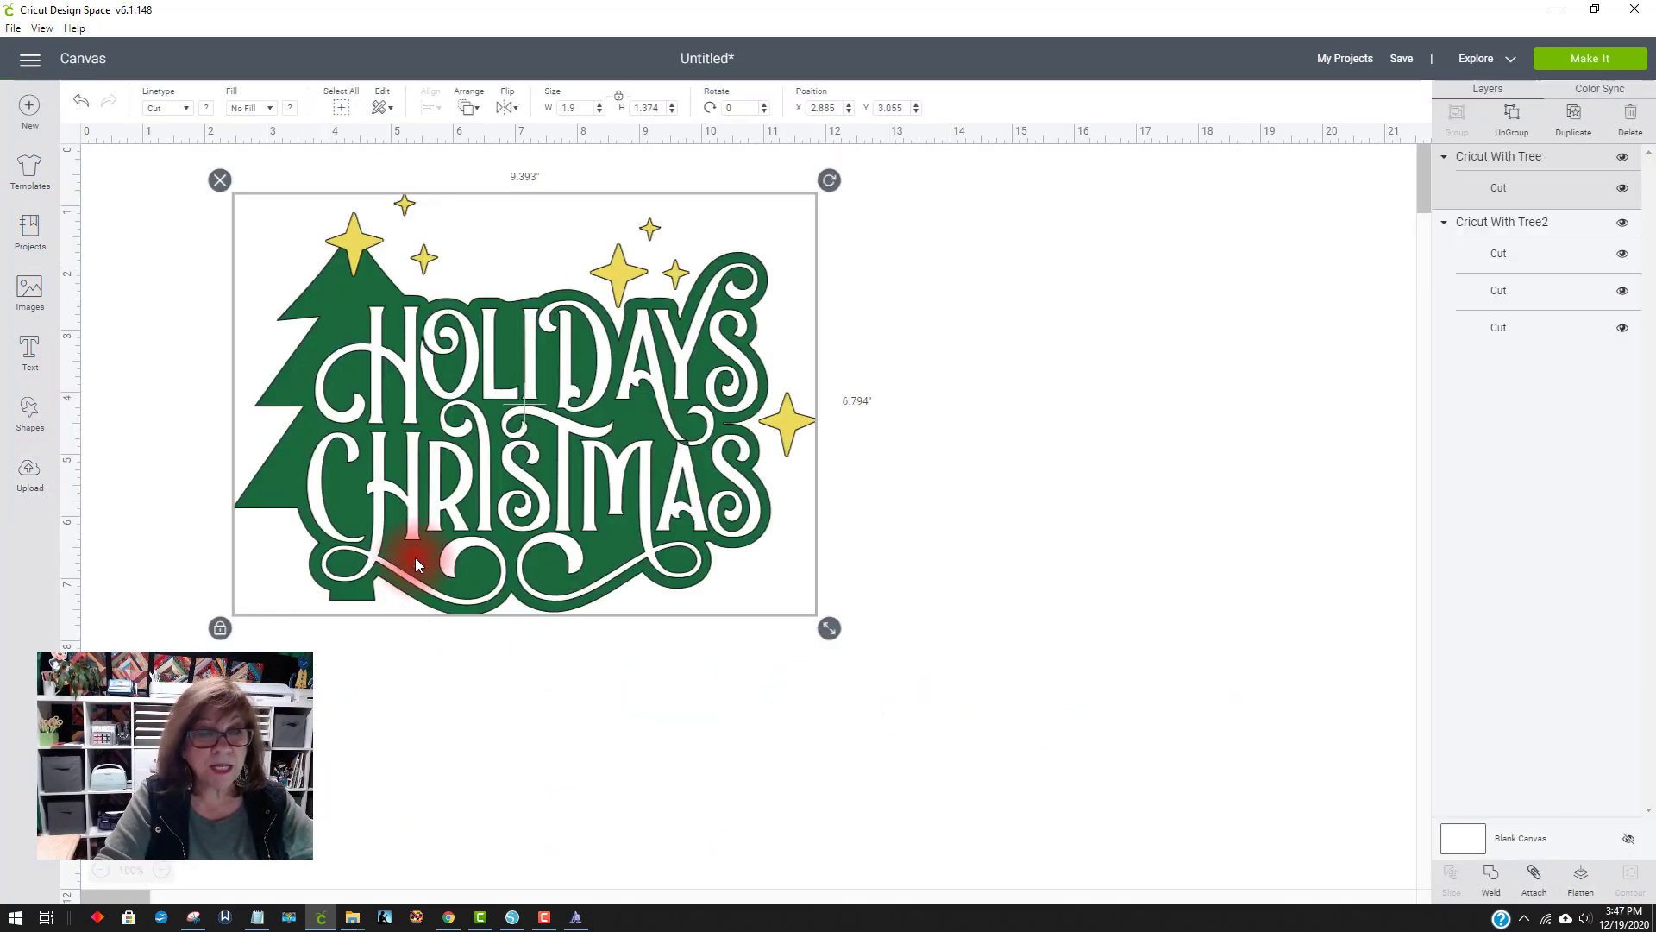
# Compare the layers of both tree designs, enlarging Cricut With Tree to about 8.4 by 6.1 inches and placing it right of Cricut With Tree2
pyautogui.scroll(-3, 1493, 475)
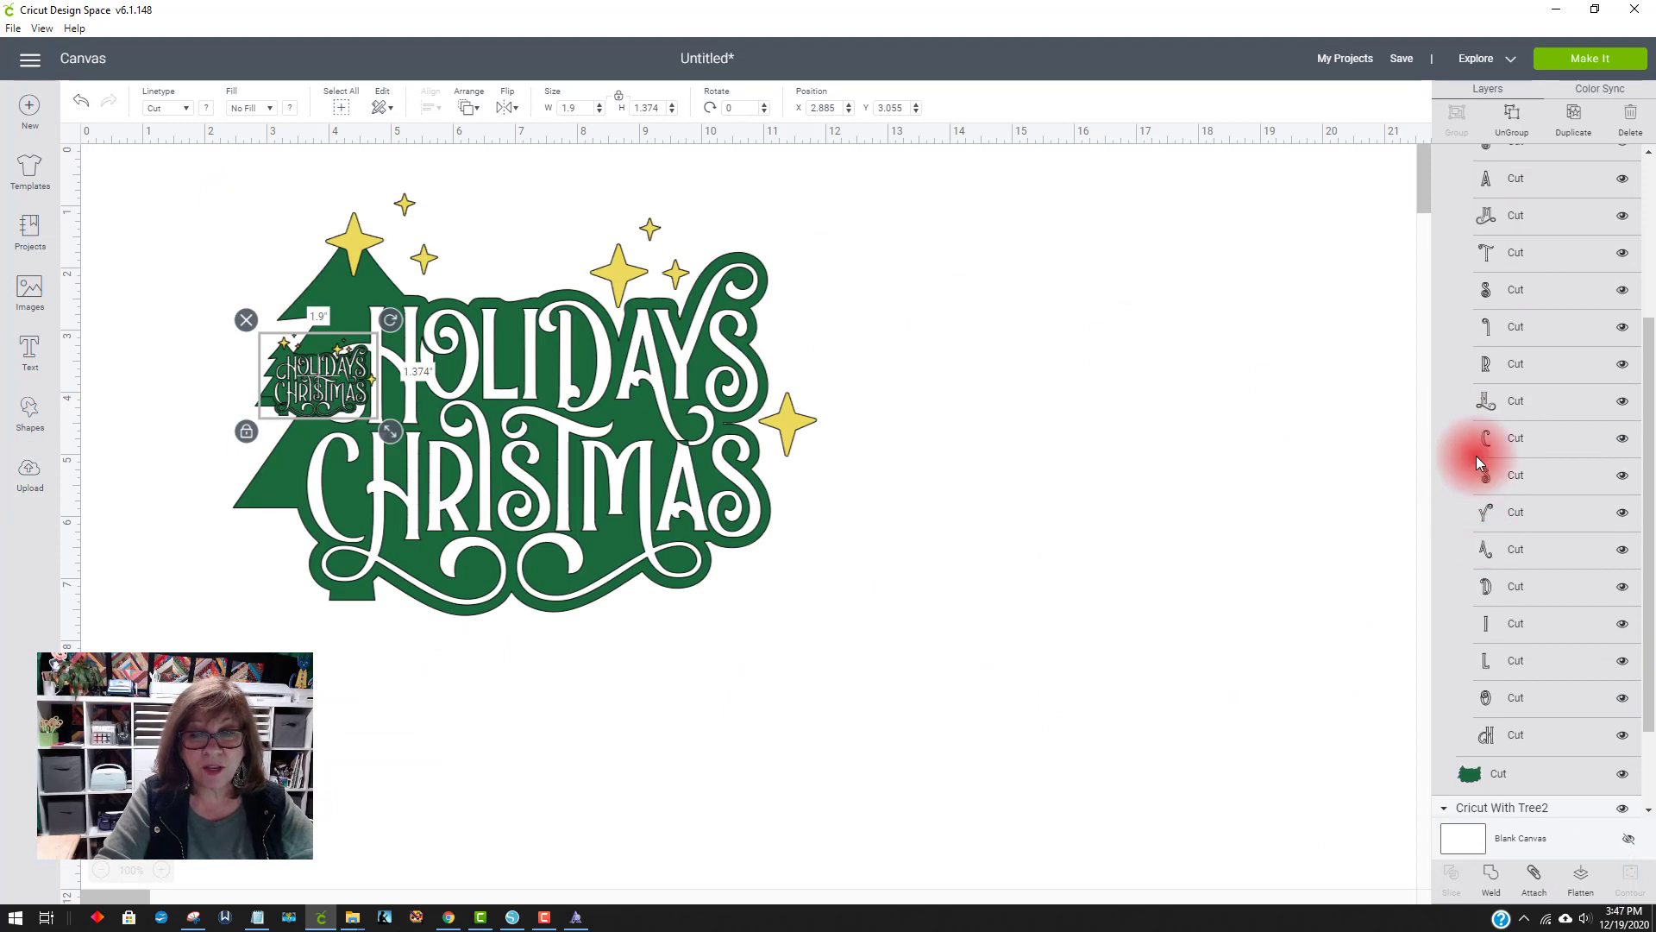
pyautogui.scroll(-2, 1503, 749)
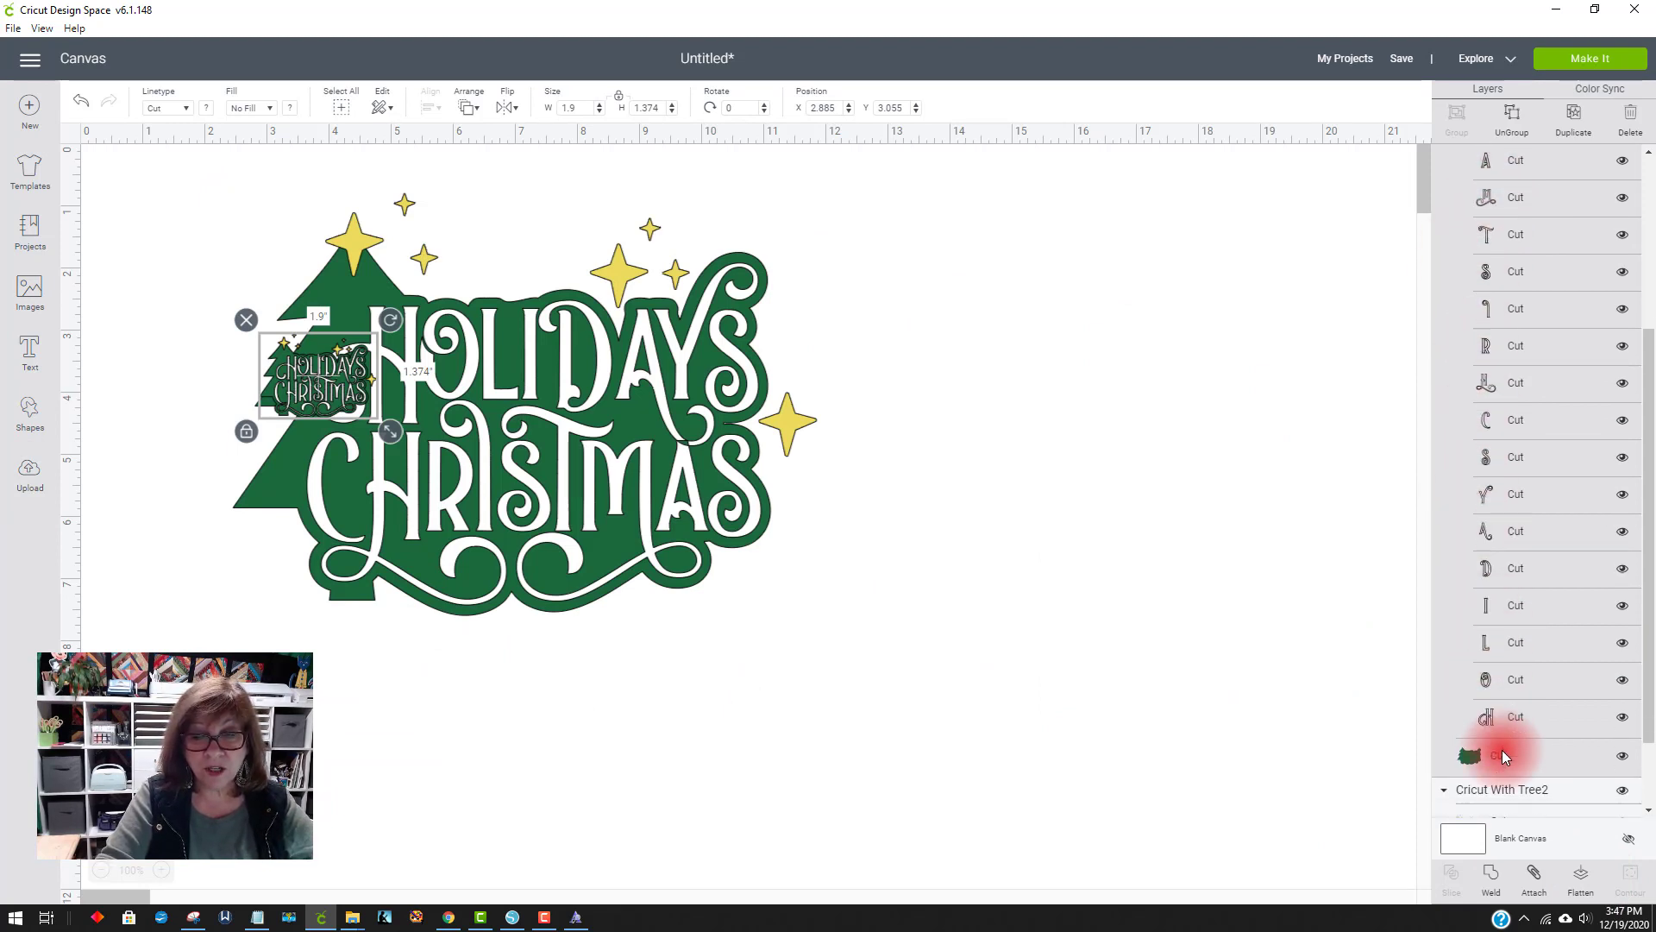
pyautogui.scroll(4, 1581, 656)
pyautogui.scroll(1, 1582, 656)
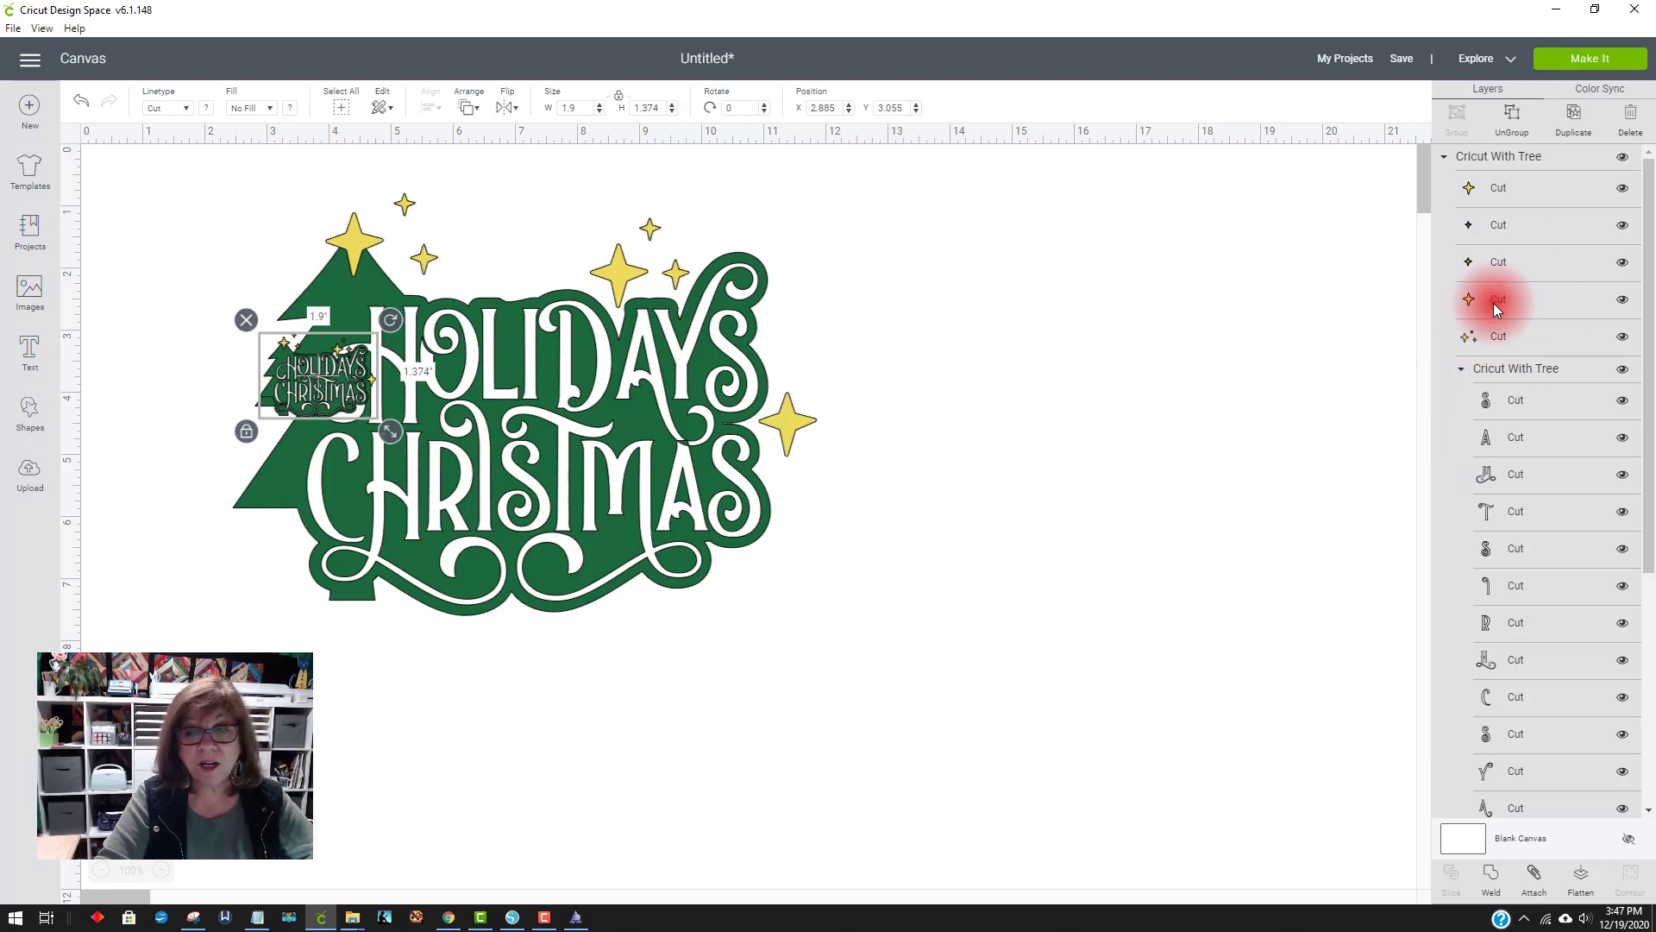
pyautogui.moveTo(396, 431); pyautogui.dragTo(795, 721)
pyautogui.moveTo(573, 598); pyautogui.dragTo(1126, 516)
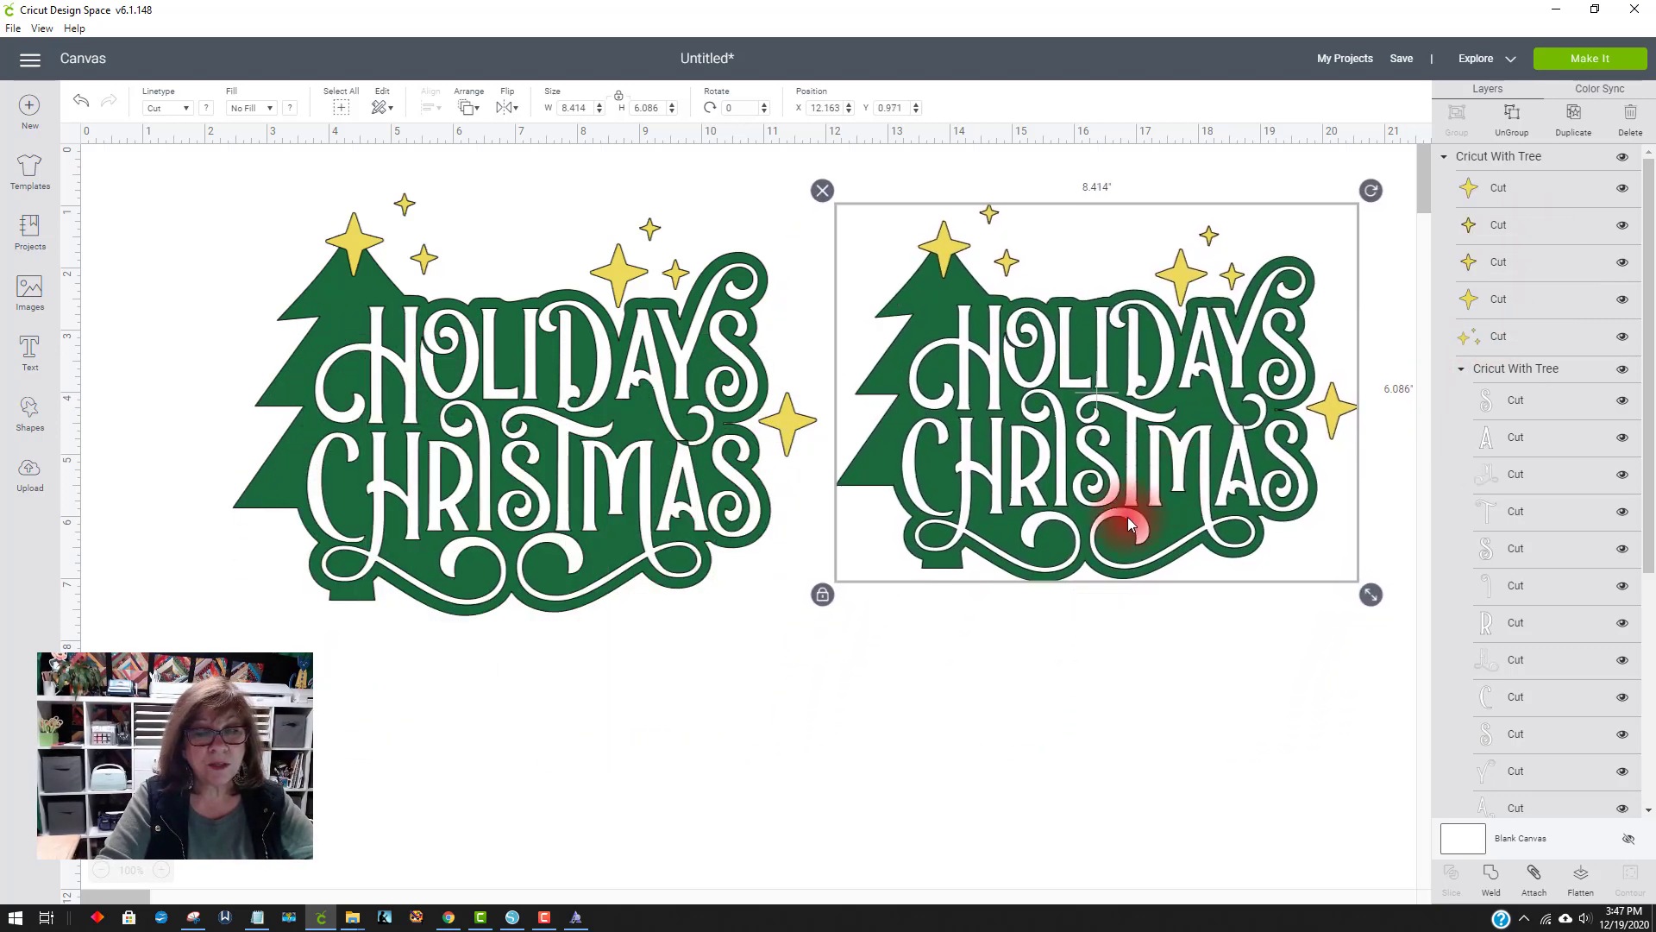
pyautogui.click(584, 501)
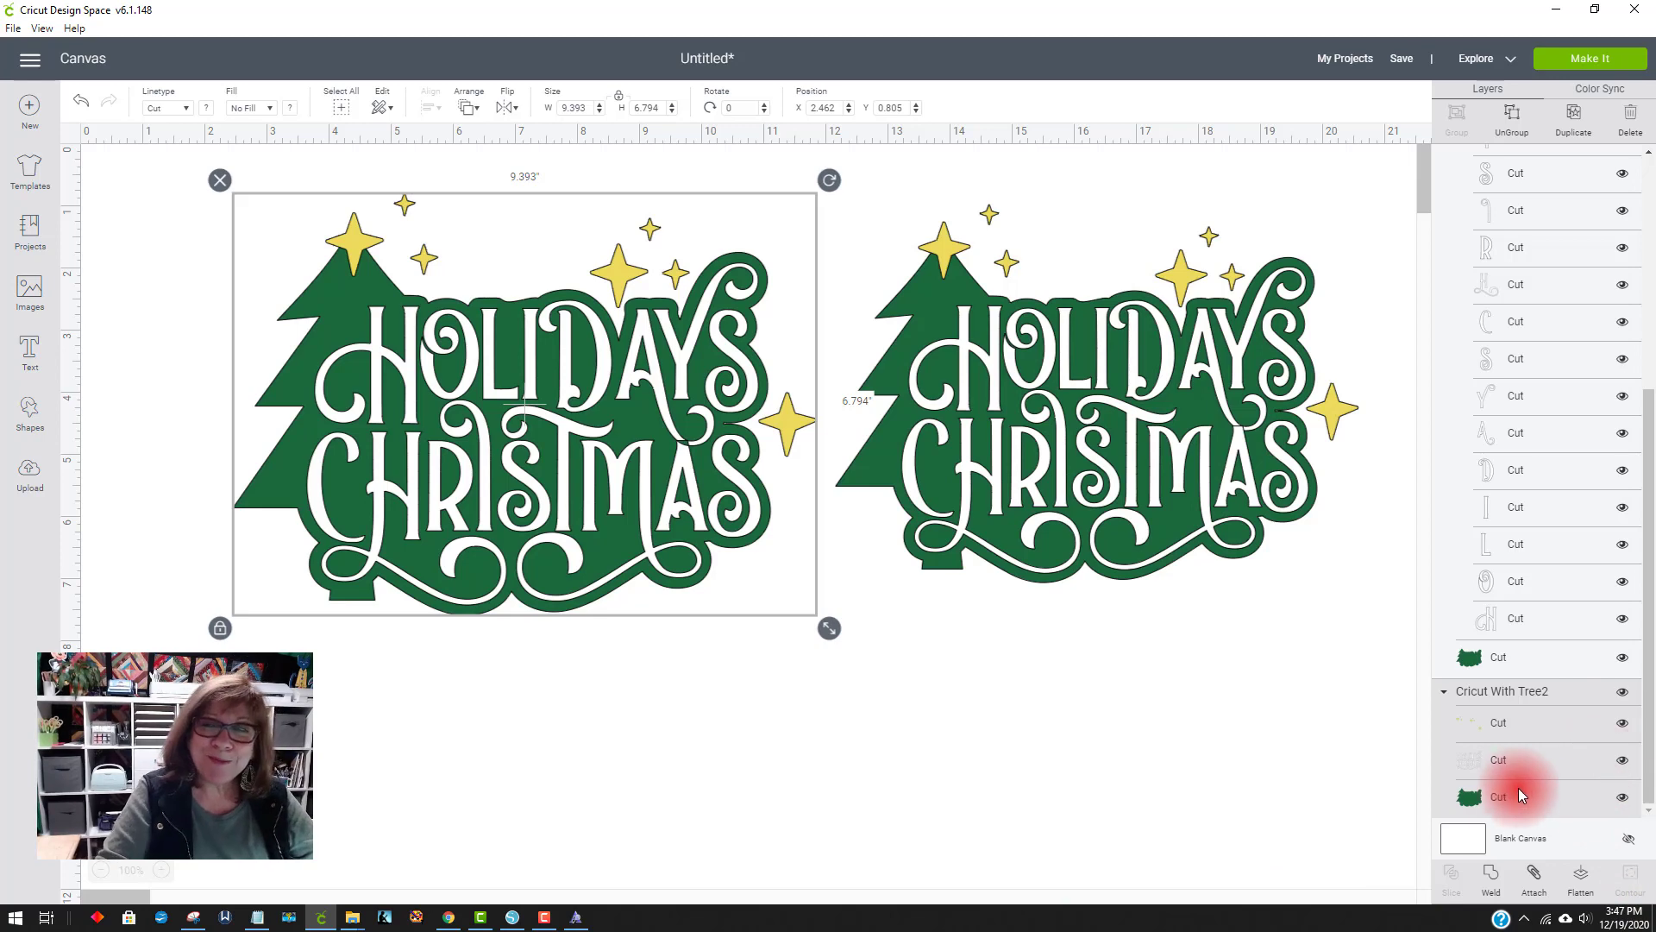
# Switch to Silhouette Studio and spread out the overlapping Holidays Christmas picture, red Happy Birthday and Happy New Year designs farther left of the mat
pyautogui.click(514, 918)
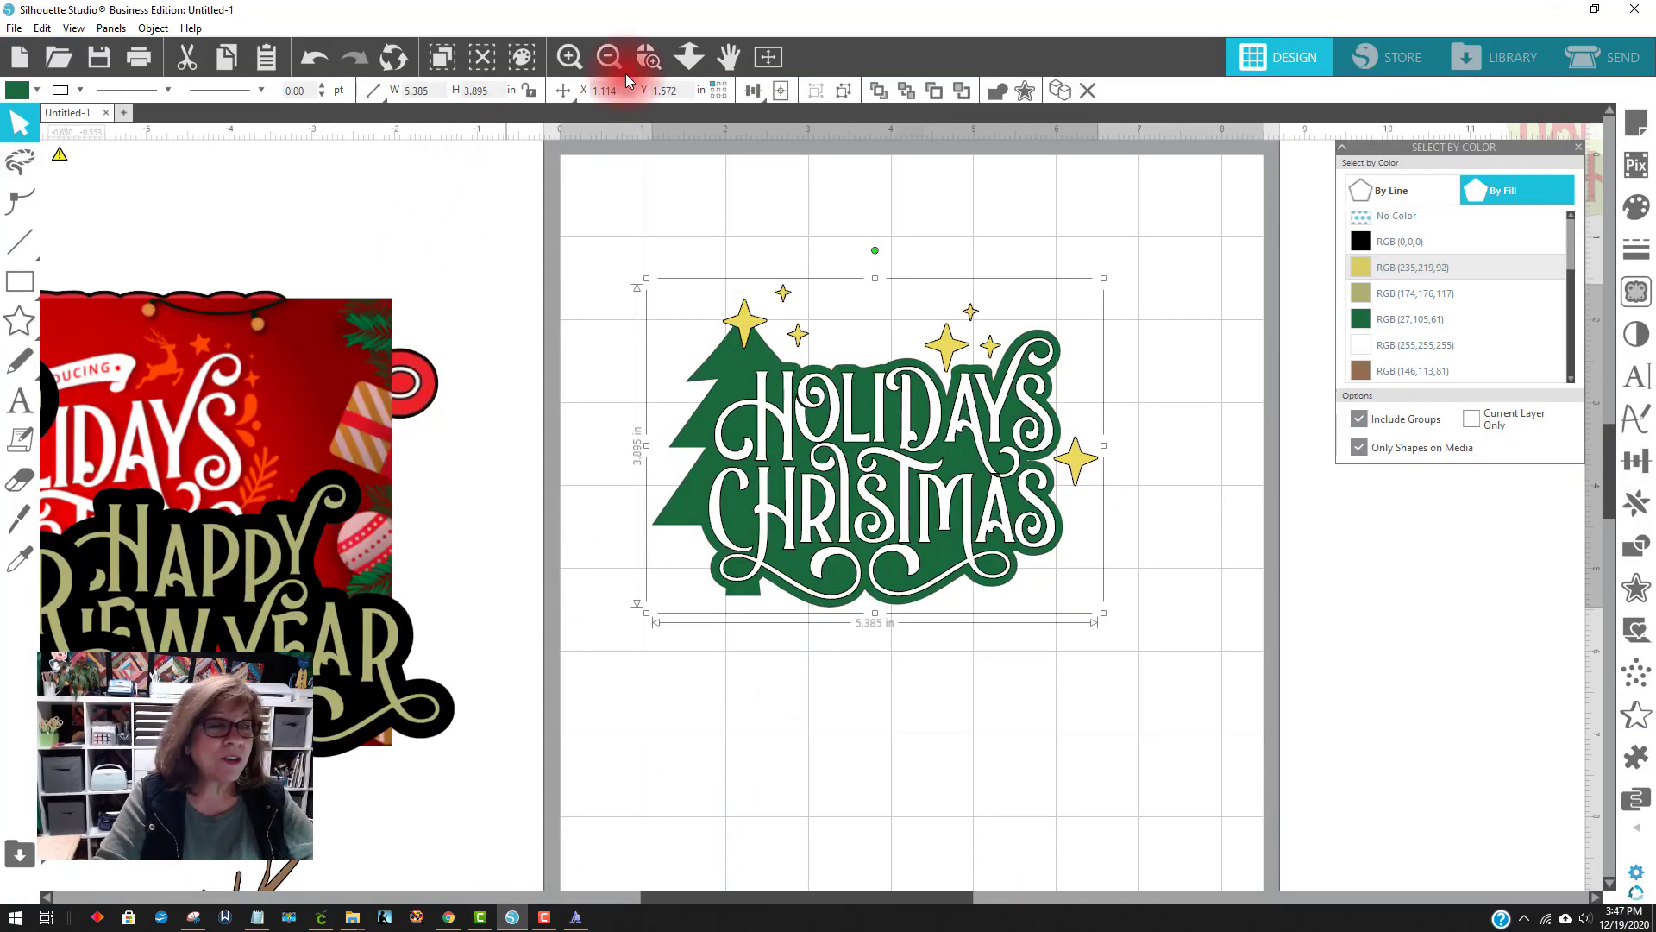
pyautogui.click(609, 56)
pyautogui.click(609, 57)
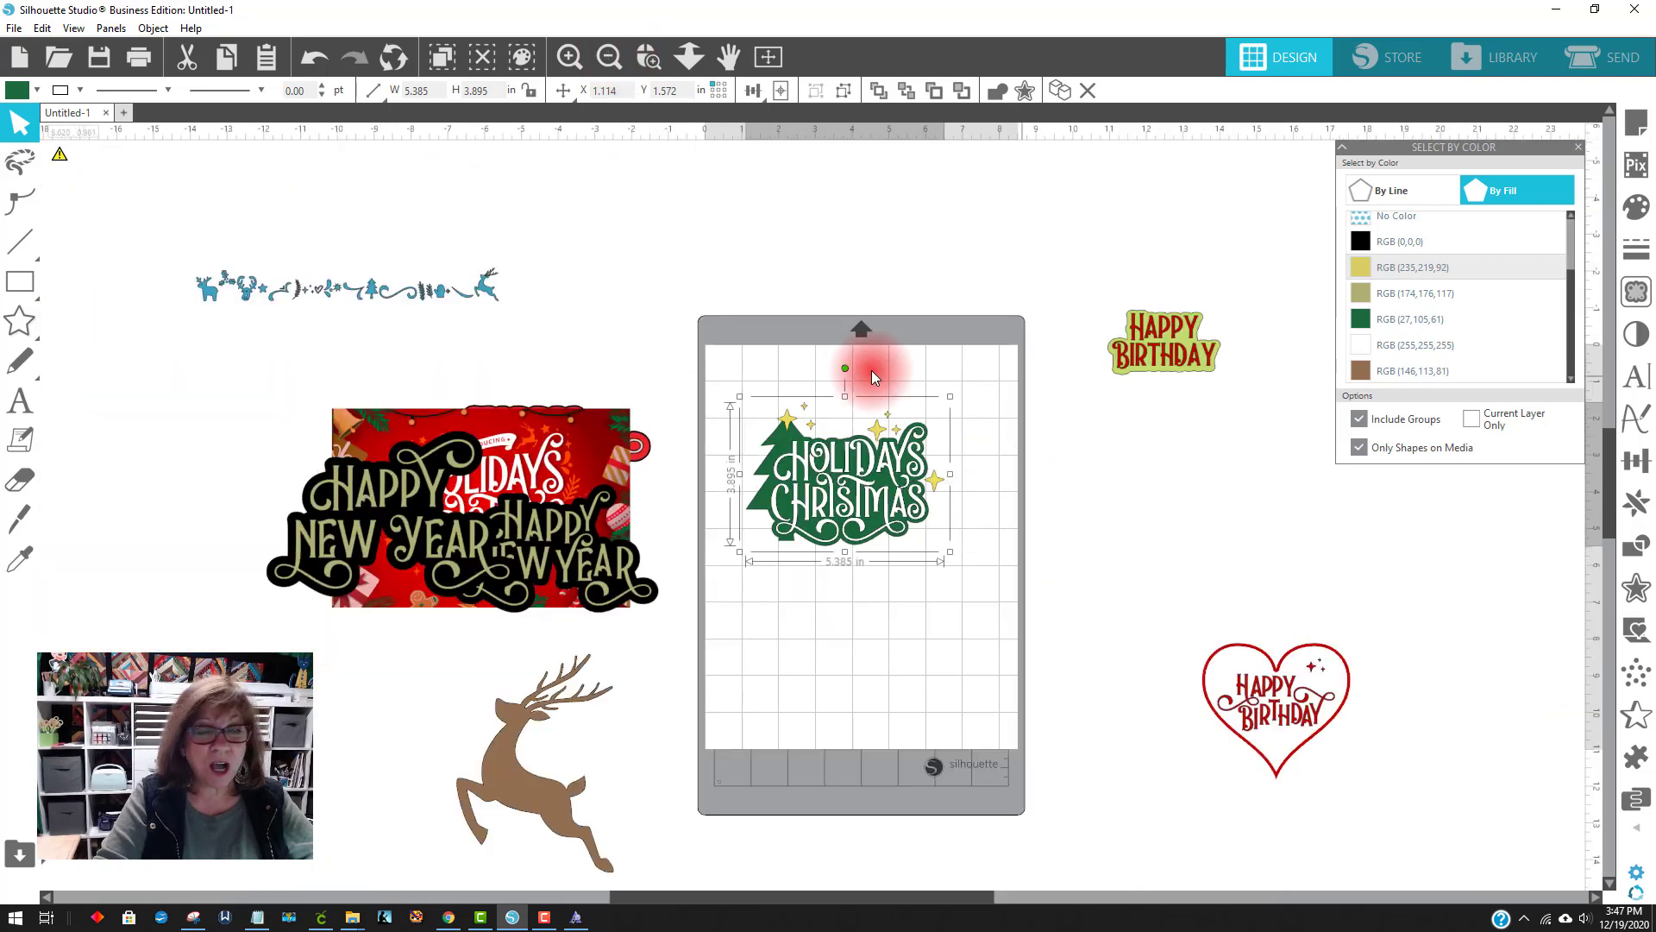
pyautogui.moveTo(546, 477); pyautogui.dragTo(245, 598)
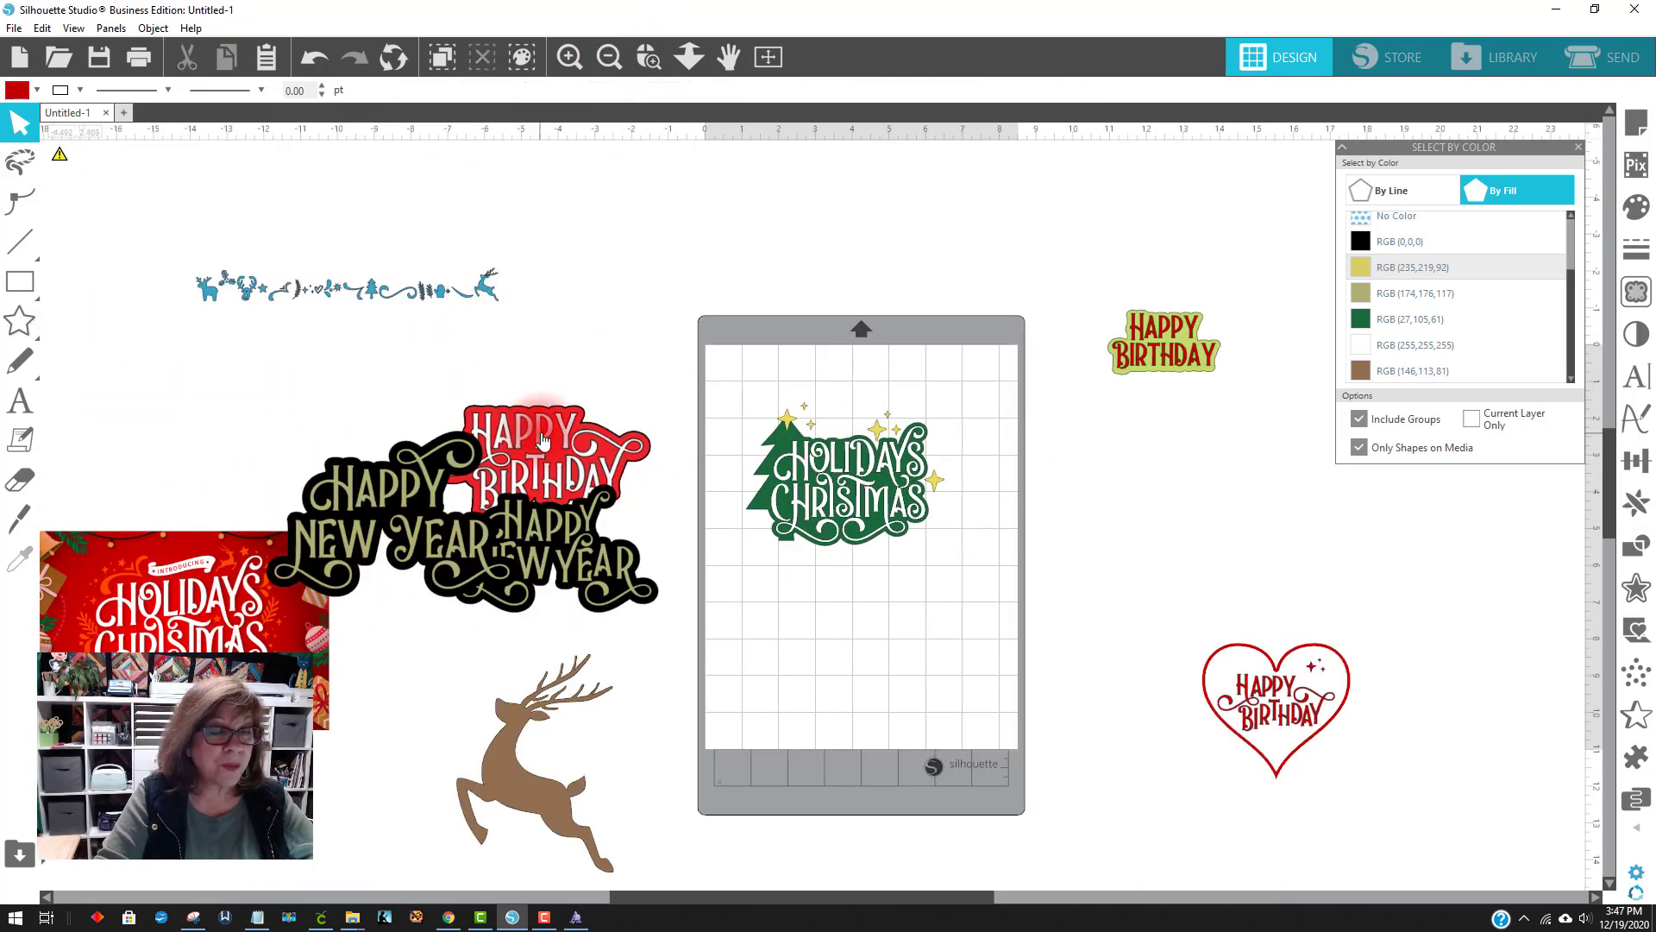
pyautogui.moveTo(544, 442); pyautogui.dragTo(164, 382)
pyautogui.moveTo(285, 535); pyautogui.dragTo(45, 621)
pyautogui.moveTo(479, 544); pyautogui.dragTo(175, 802)
pyautogui.click(345, 368)
pyautogui.click(573, 727)
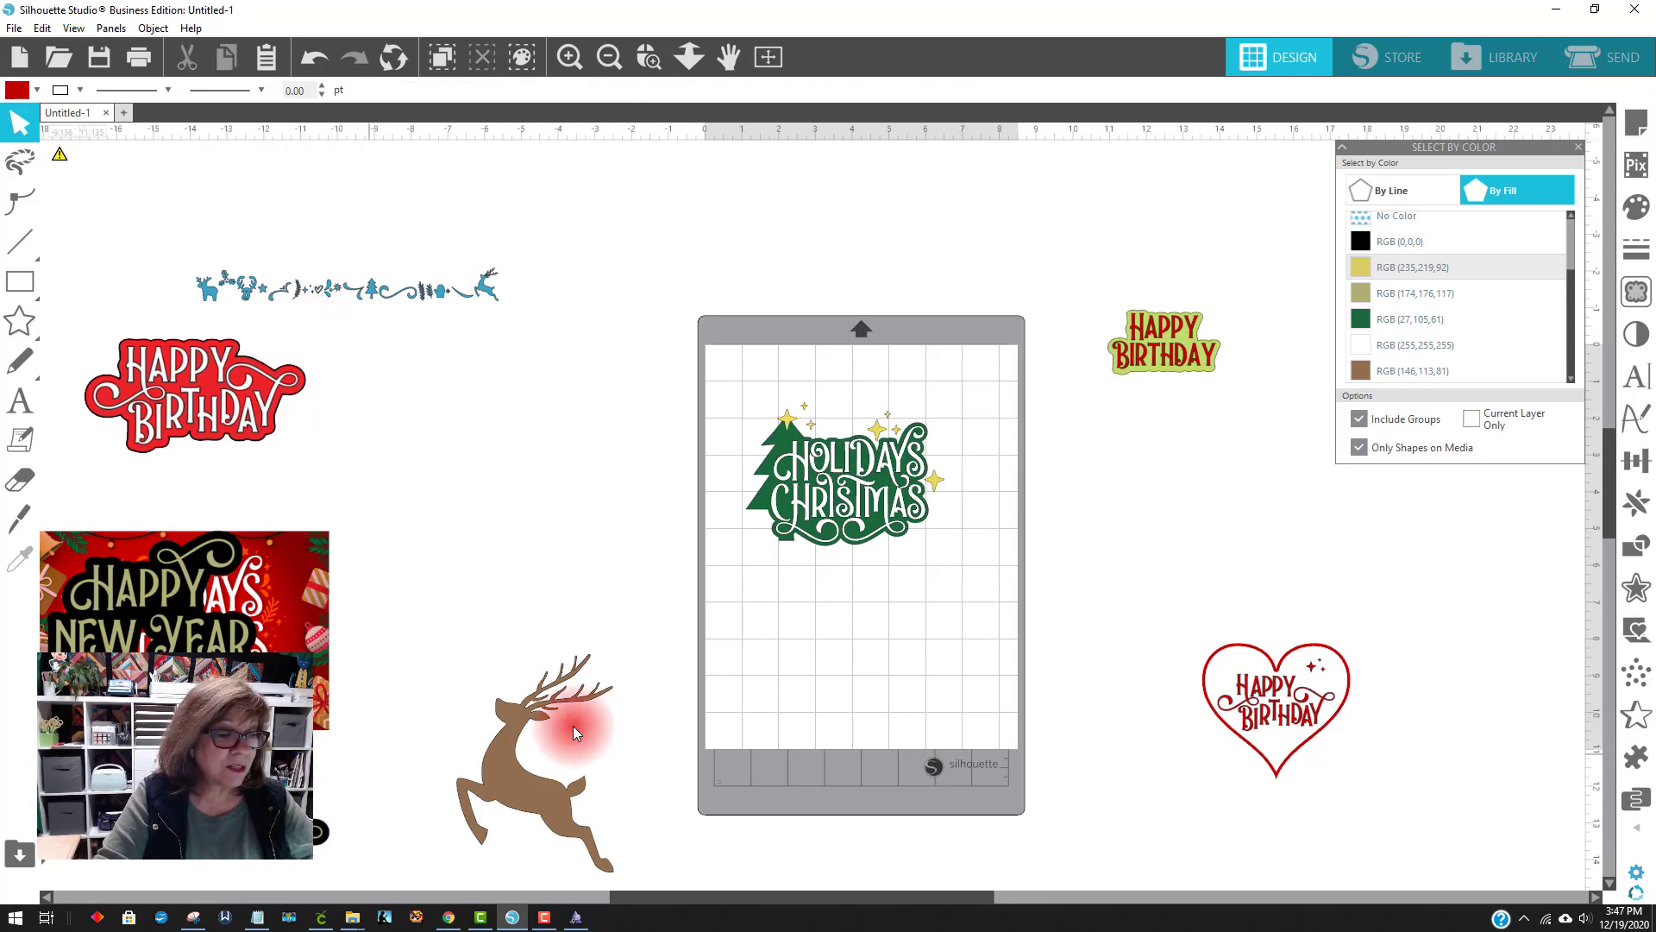
# Move the Holidays Christmas tree design off the mat to the left and enlarge the blue ornament row to about 24.5 inches wide
pyautogui.moveTo(840, 499); pyautogui.dragTo(408, 536)
pyautogui.click(399, 281)
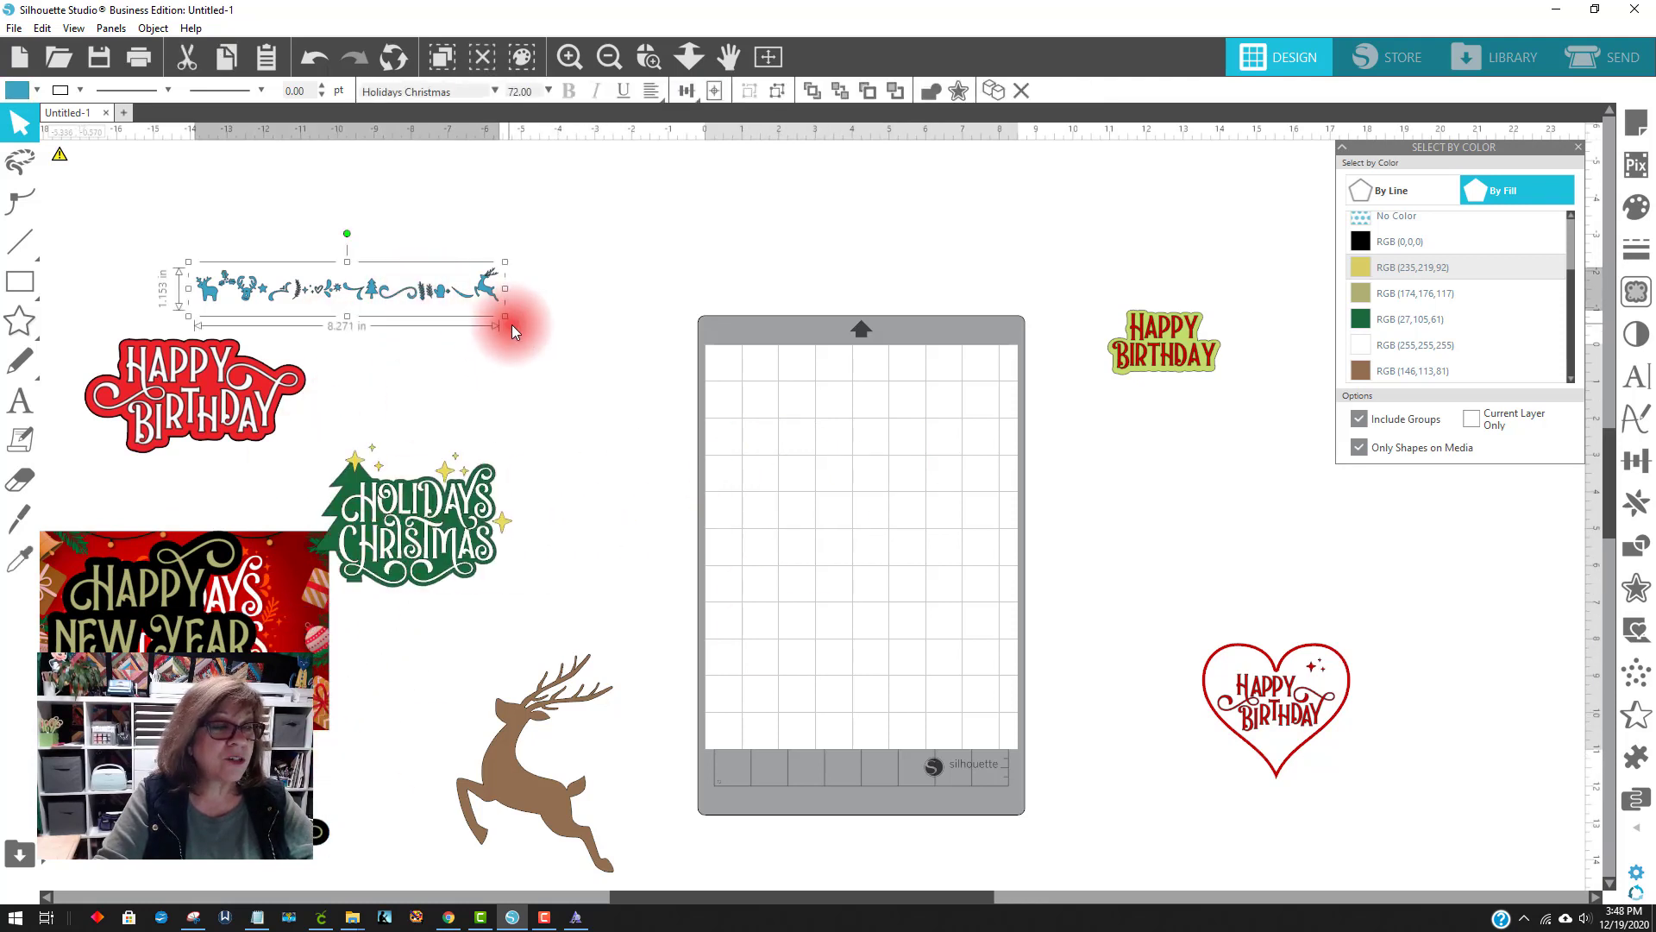
pyautogui.moveTo(507, 320); pyautogui.dragTo(649, 413)
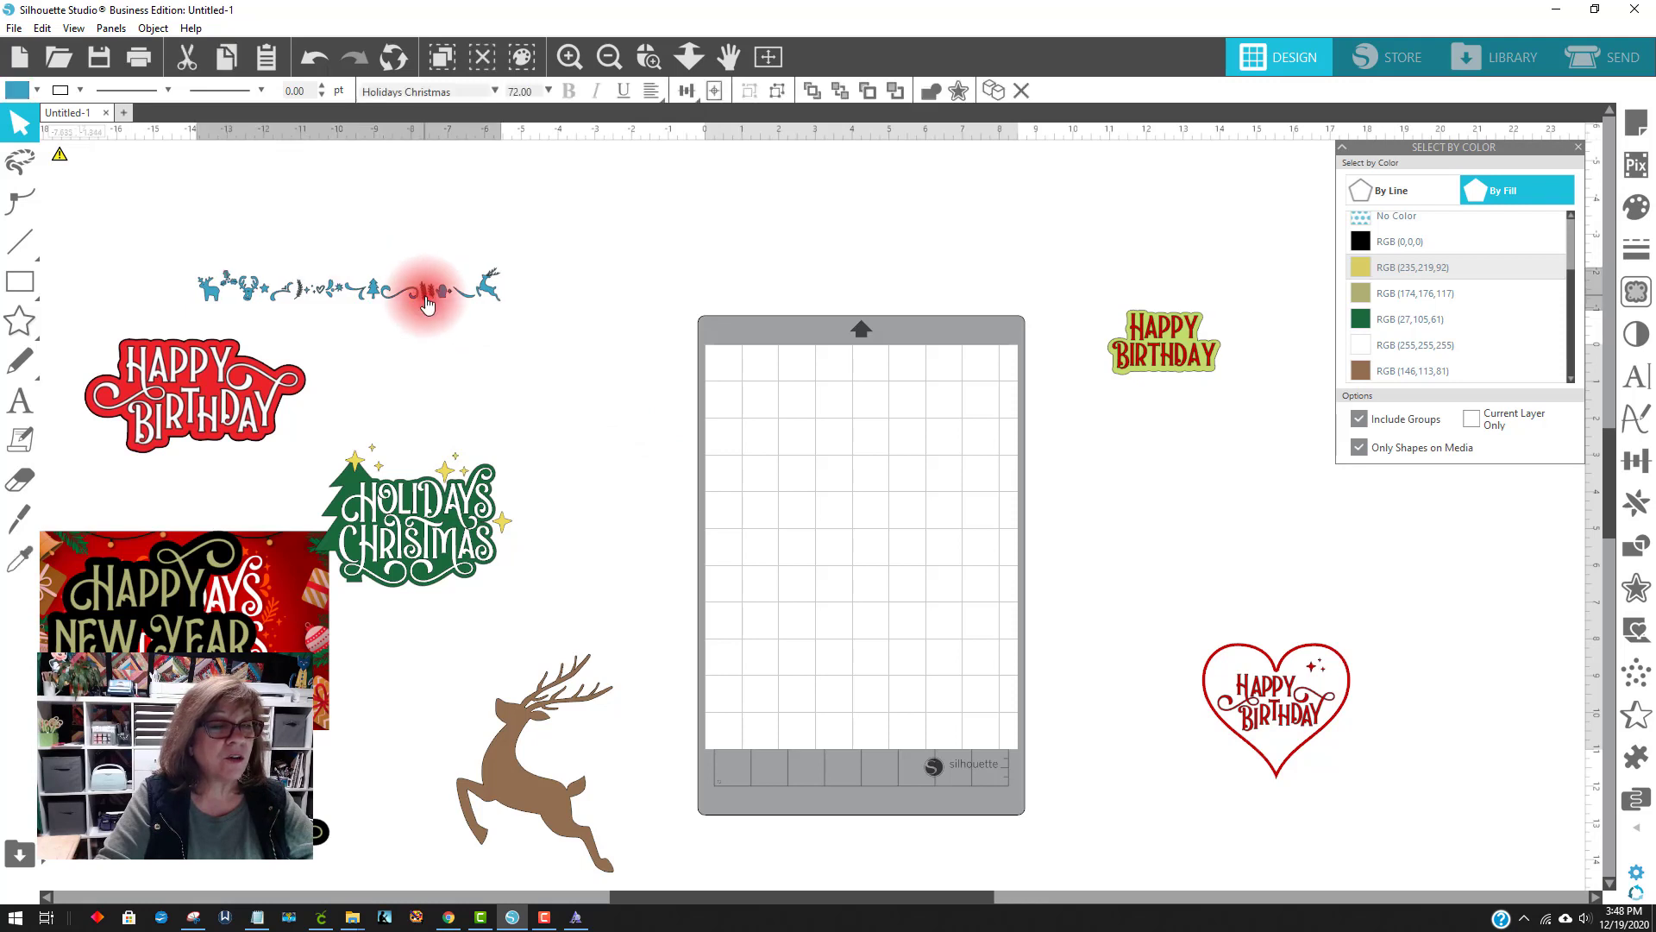
pyautogui.click(427, 302)
pyautogui.moveTo(509, 318); pyautogui.dragTo(1033, 613)
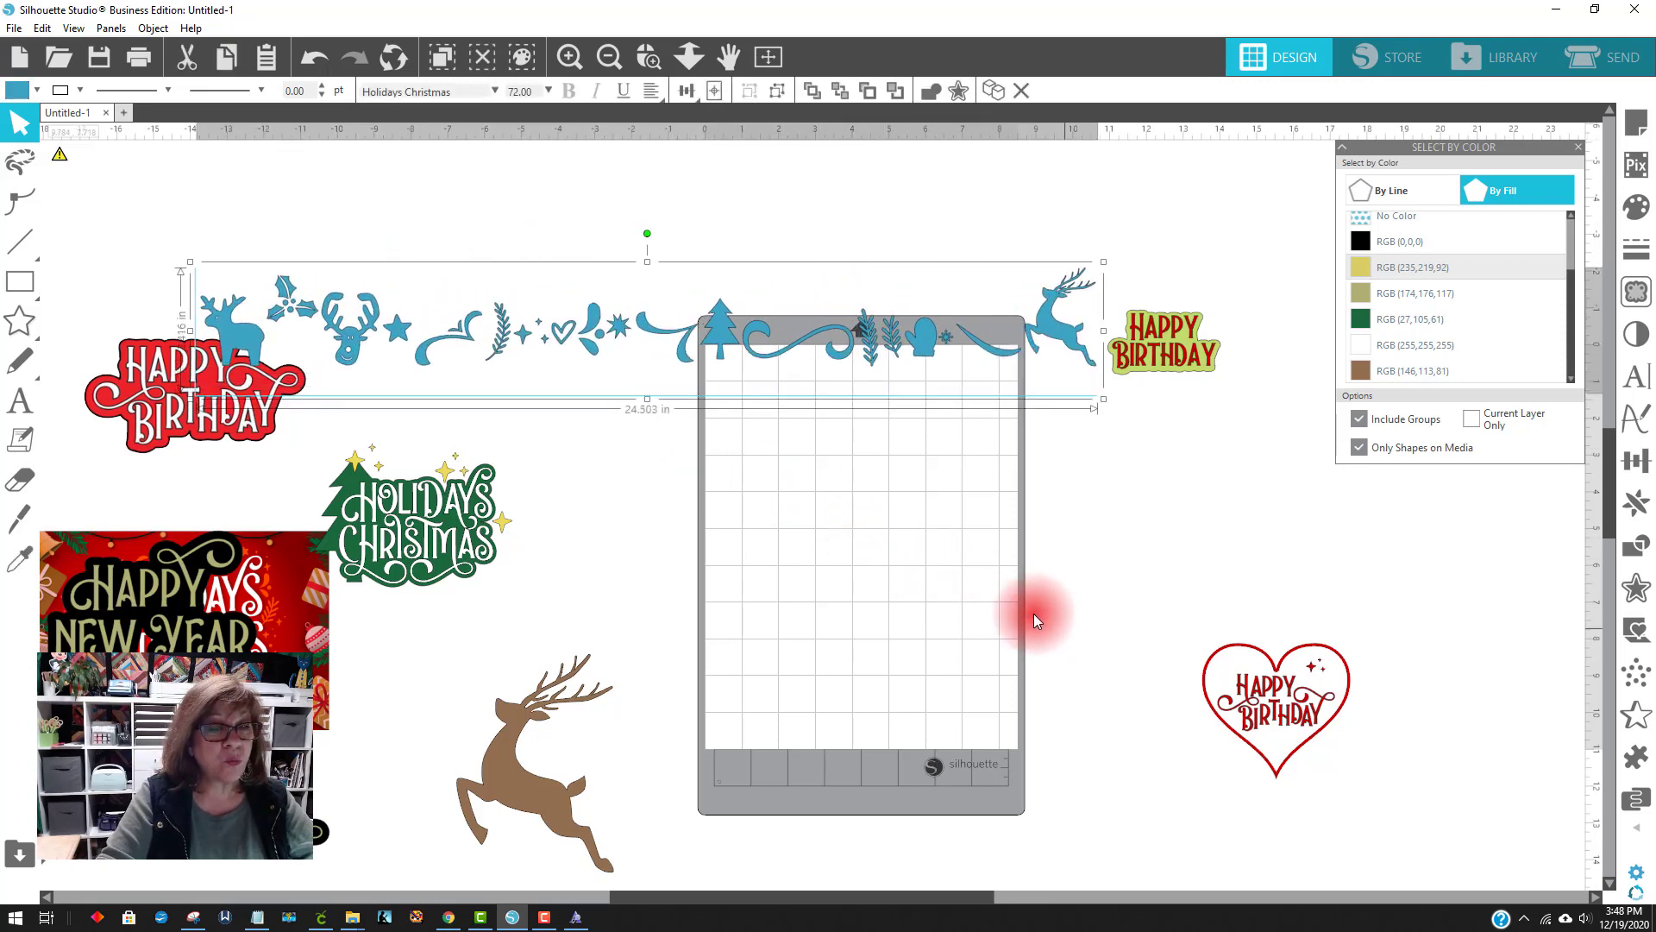
# Move the brown reindeer onto the mat and shift the red Happy Birthday and Holidays Christmas tree designs farther left of the mat
pyautogui.moveTo(559, 814); pyautogui.dragTo(914, 611)
pyautogui.moveTo(199, 365); pyautogui.dragTo(72, 427)
pyautogui.moveTo(370, 481); pyautogui.dragTo(308, 579)
# Paste a separate copy of the ornament row's reindeer-head character, enlarged to about 14 inches tall and placed left of the brown reindeer
pyautogui.doubleClick(351, 358)
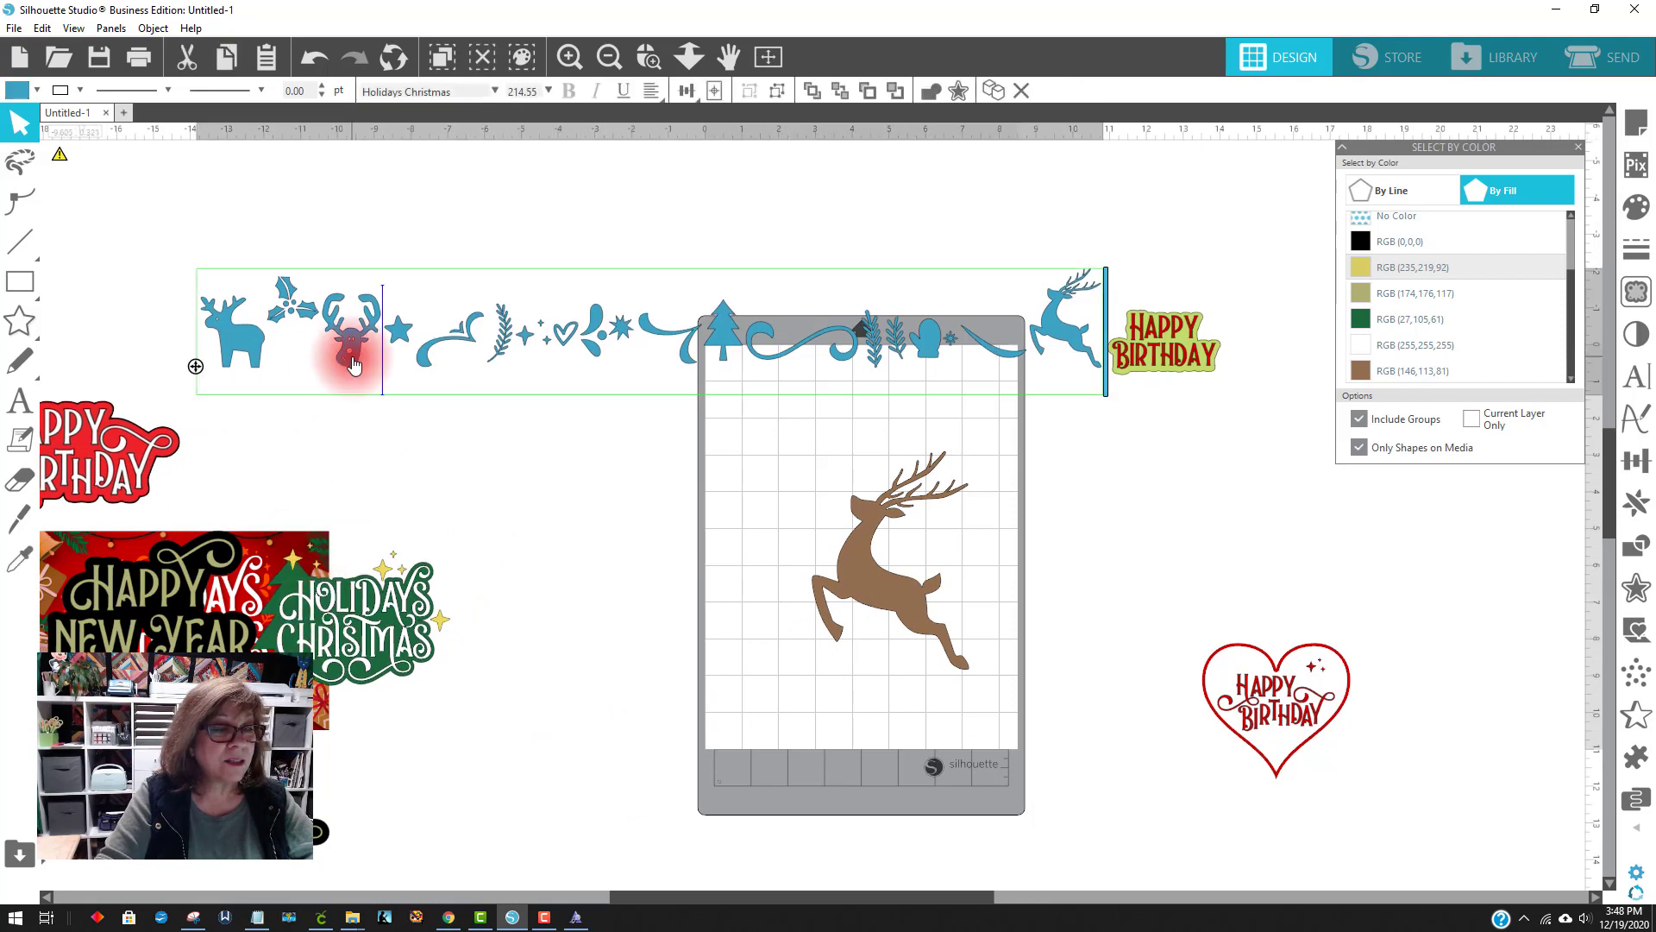
pyautogui.doubleClick(351, 357)
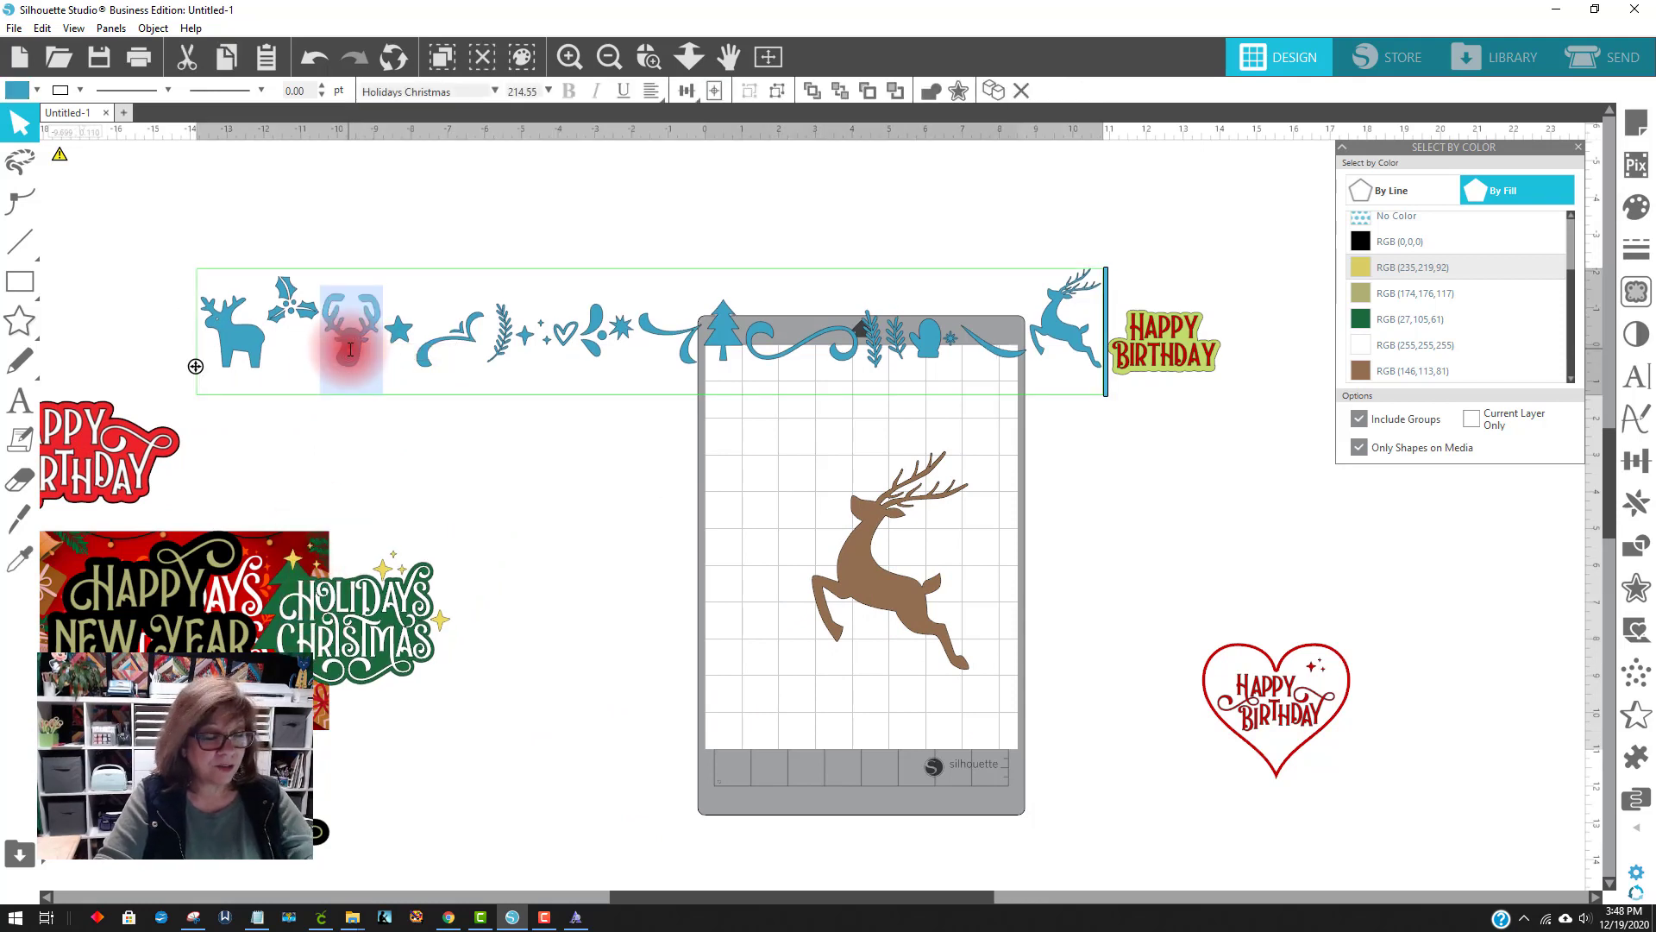
pyautogui.click(718, 423)
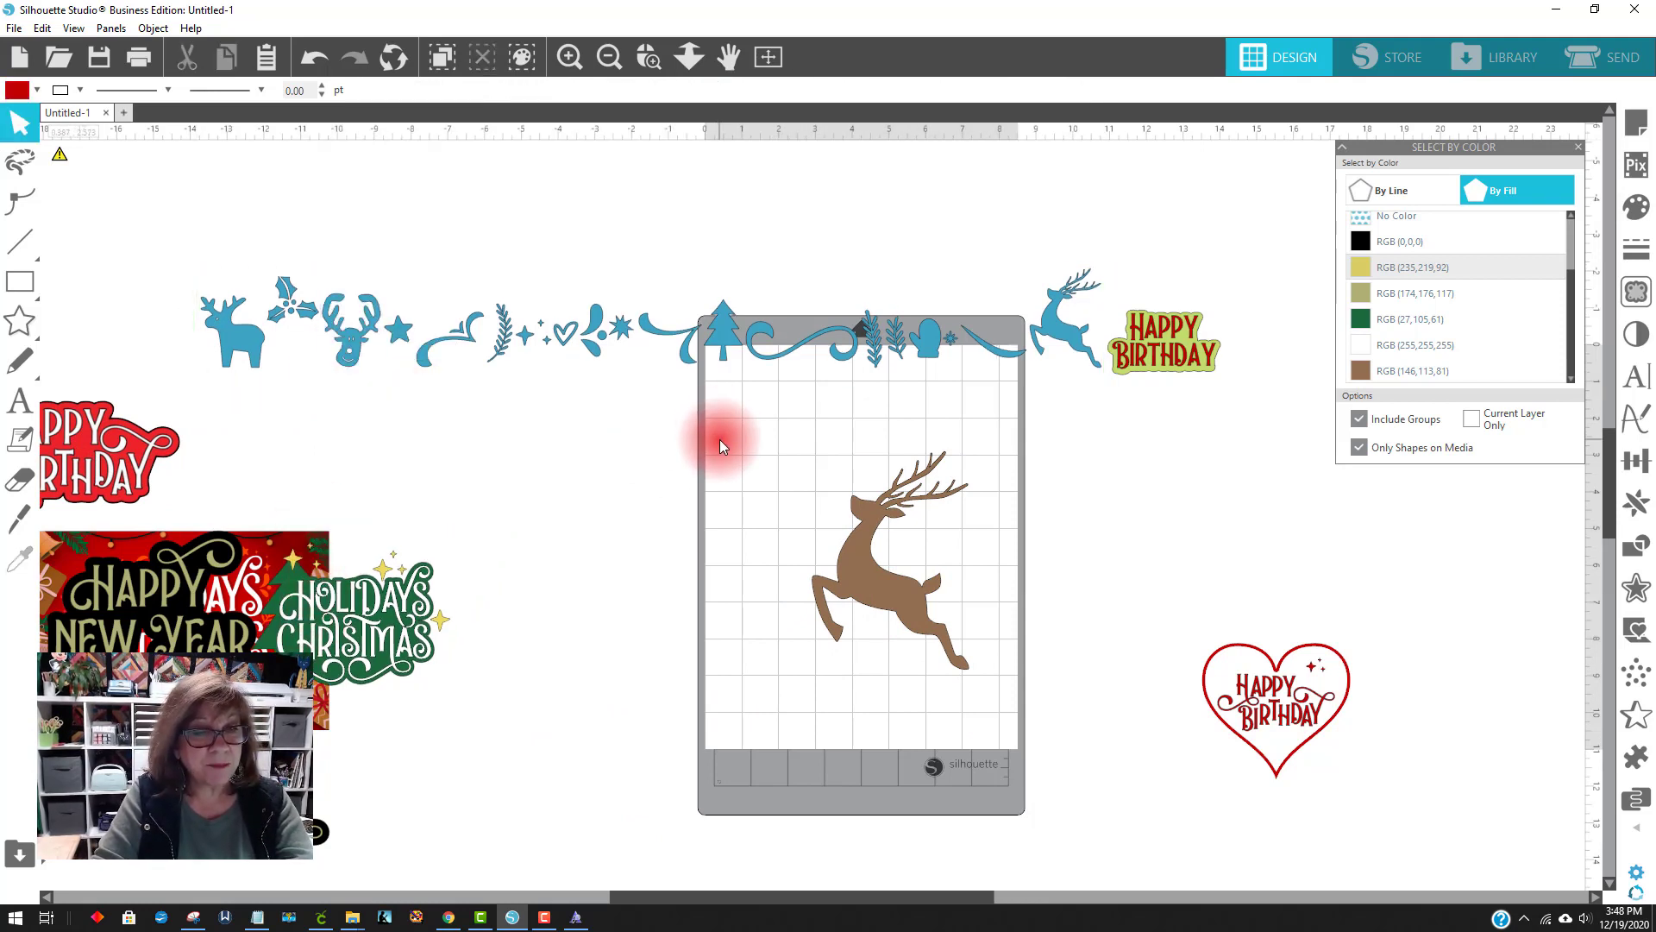
pyautogui.rightClick(607, 491)
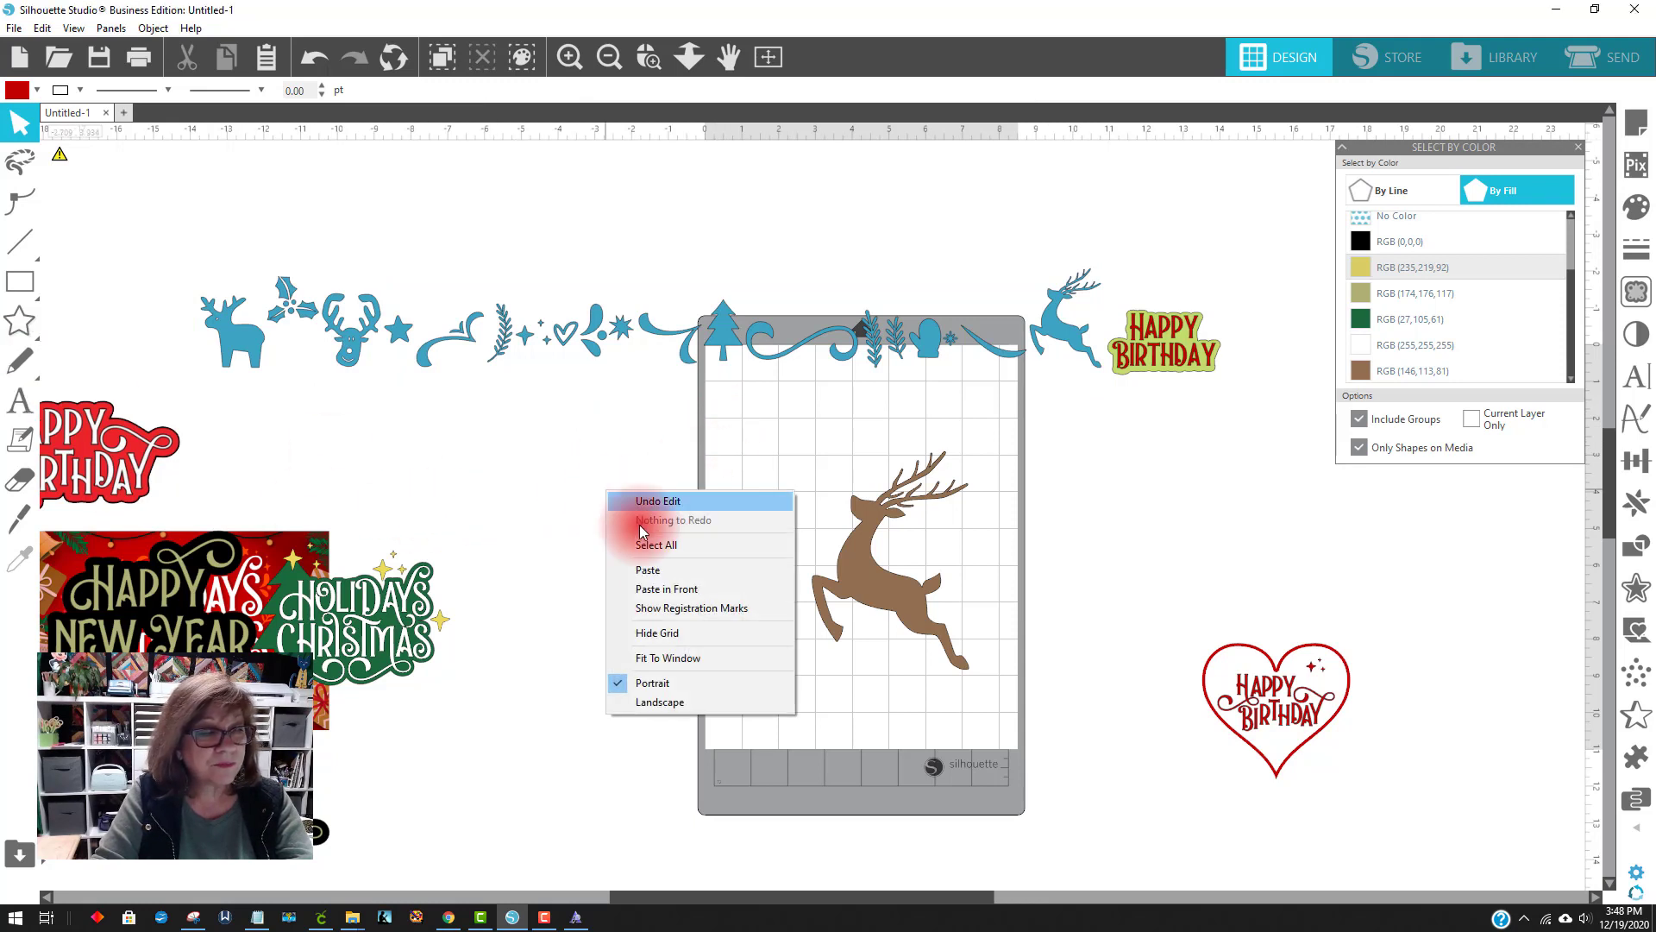
pyautogui.click(661, 572)
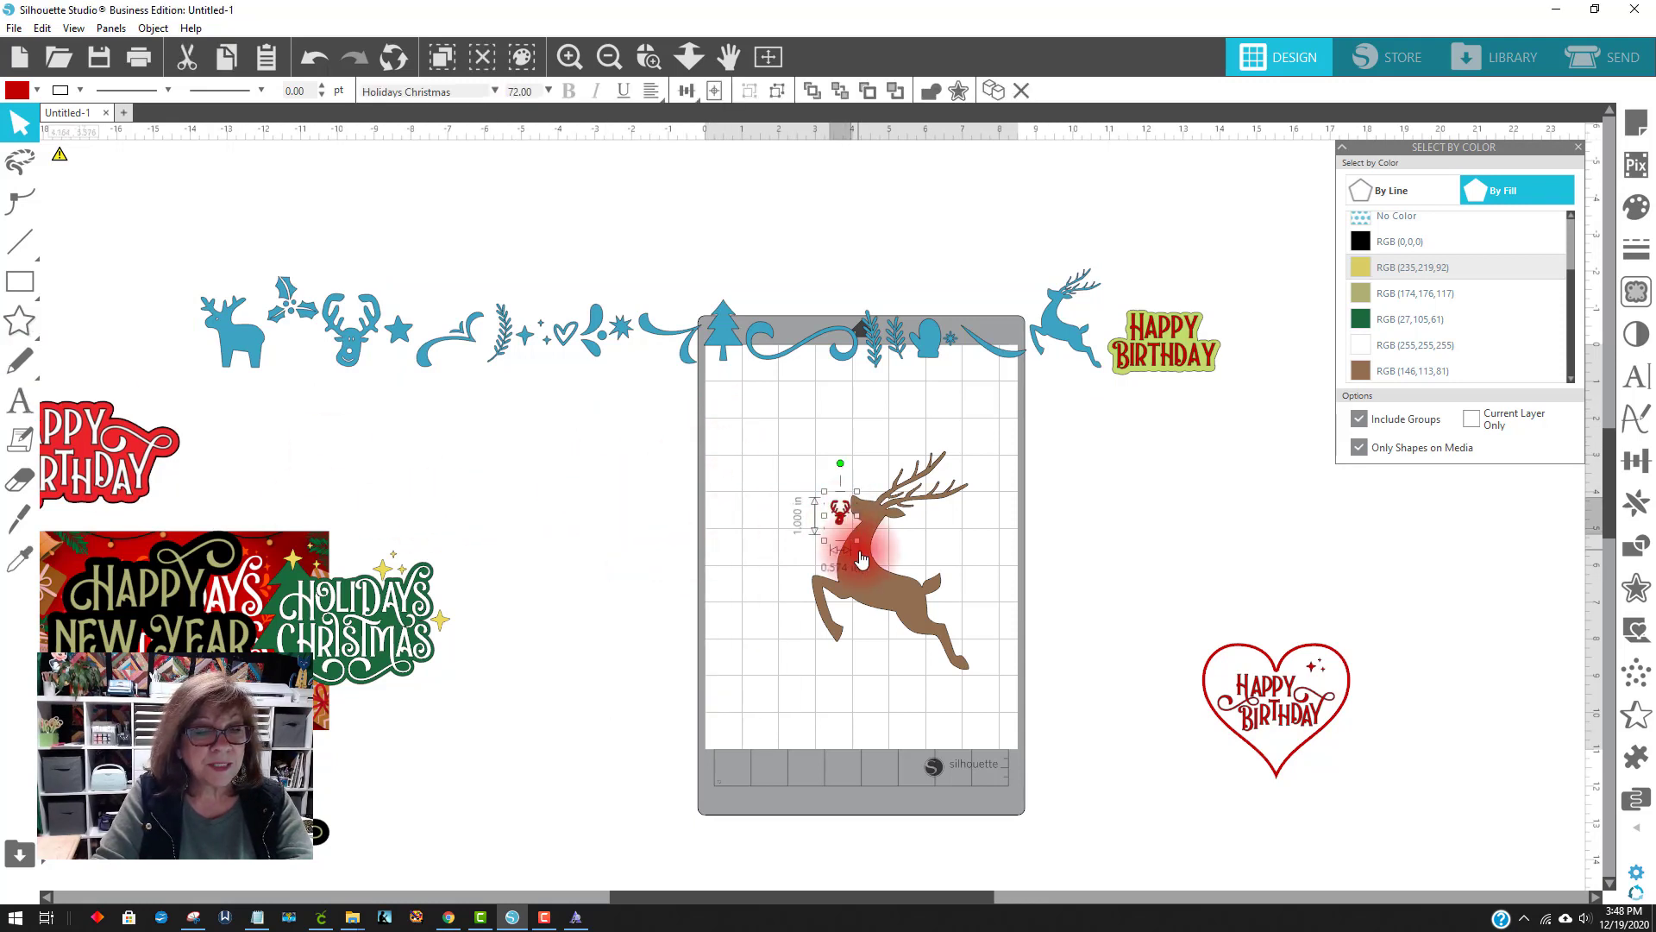
pyautogui.moveTo(857, 538); pyautogui.dragTo(1311, 785)
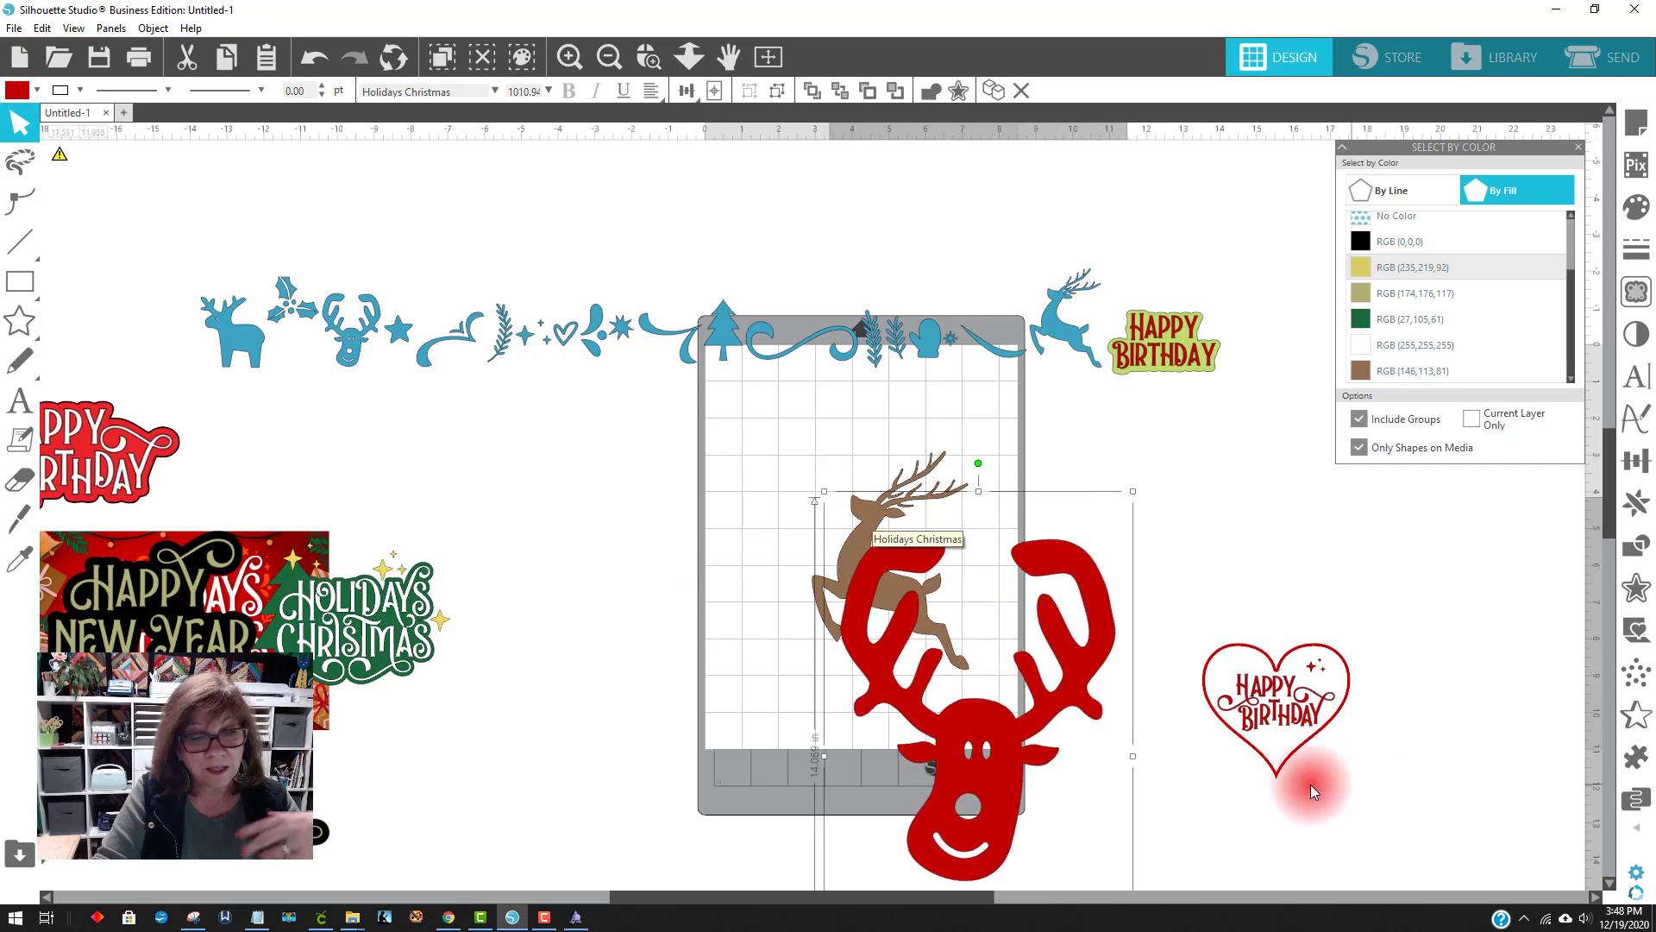
pyautogui.moveTo(988, 756); pyautogui.dragTo(635, 659)
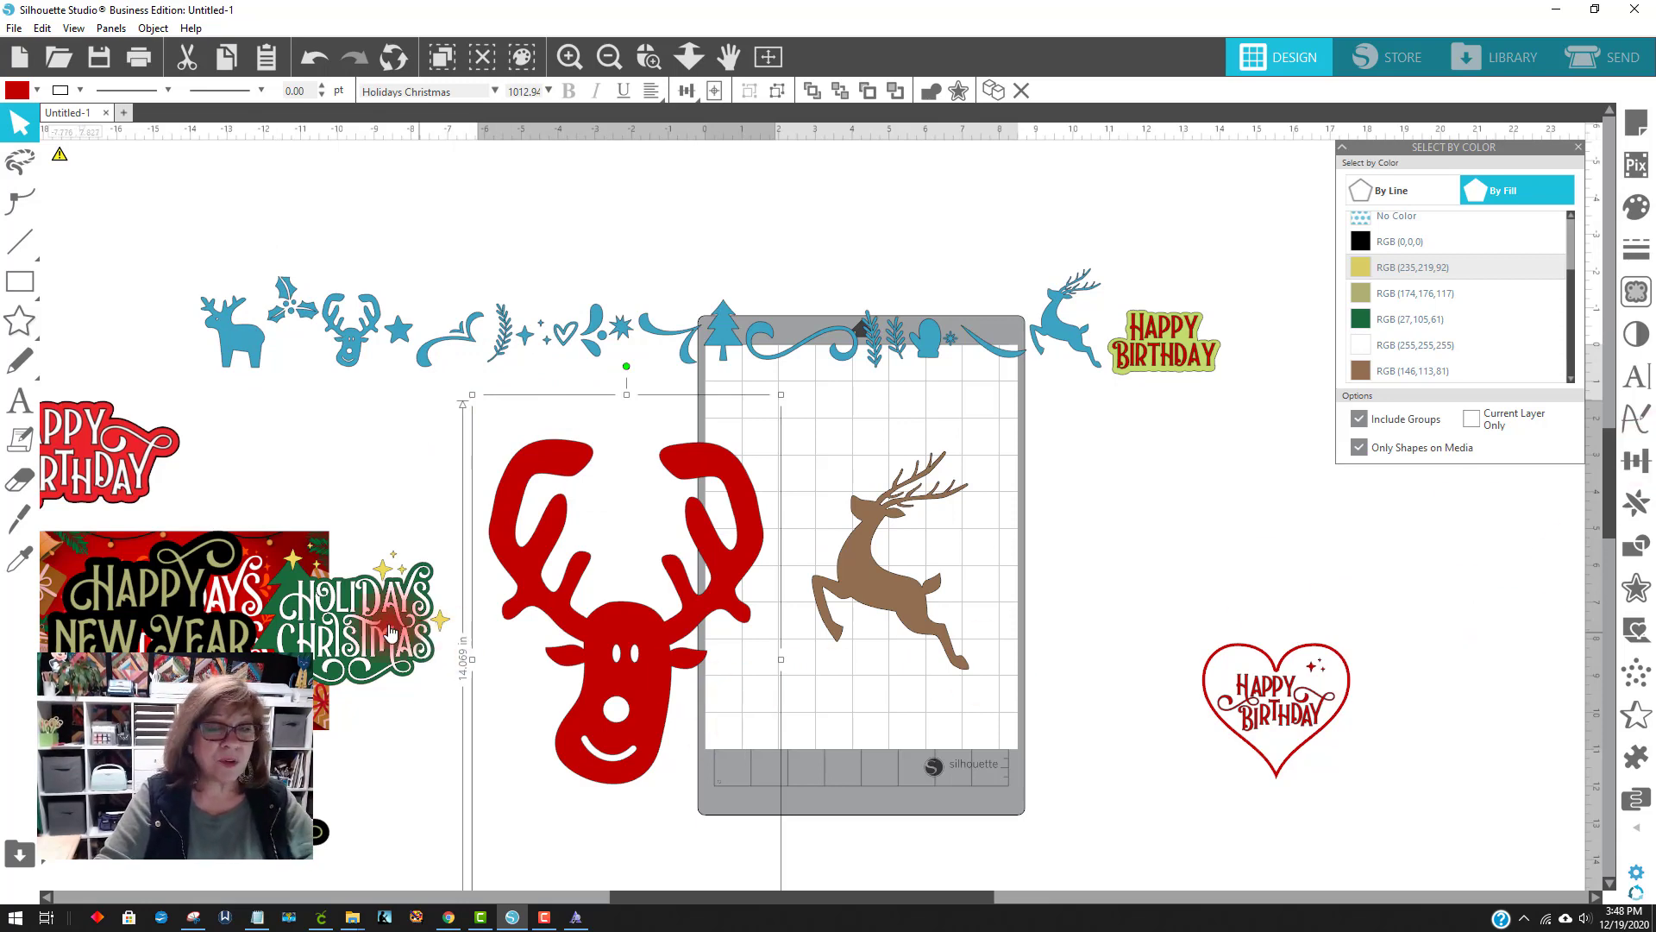
# Move the Holidays Christmas tree and red Happy Birthday designs right of the mat and the Happy Birthday heart above it
pyautogui.moveTo(401, 610); pyautogui.dragTo(1209, 484)
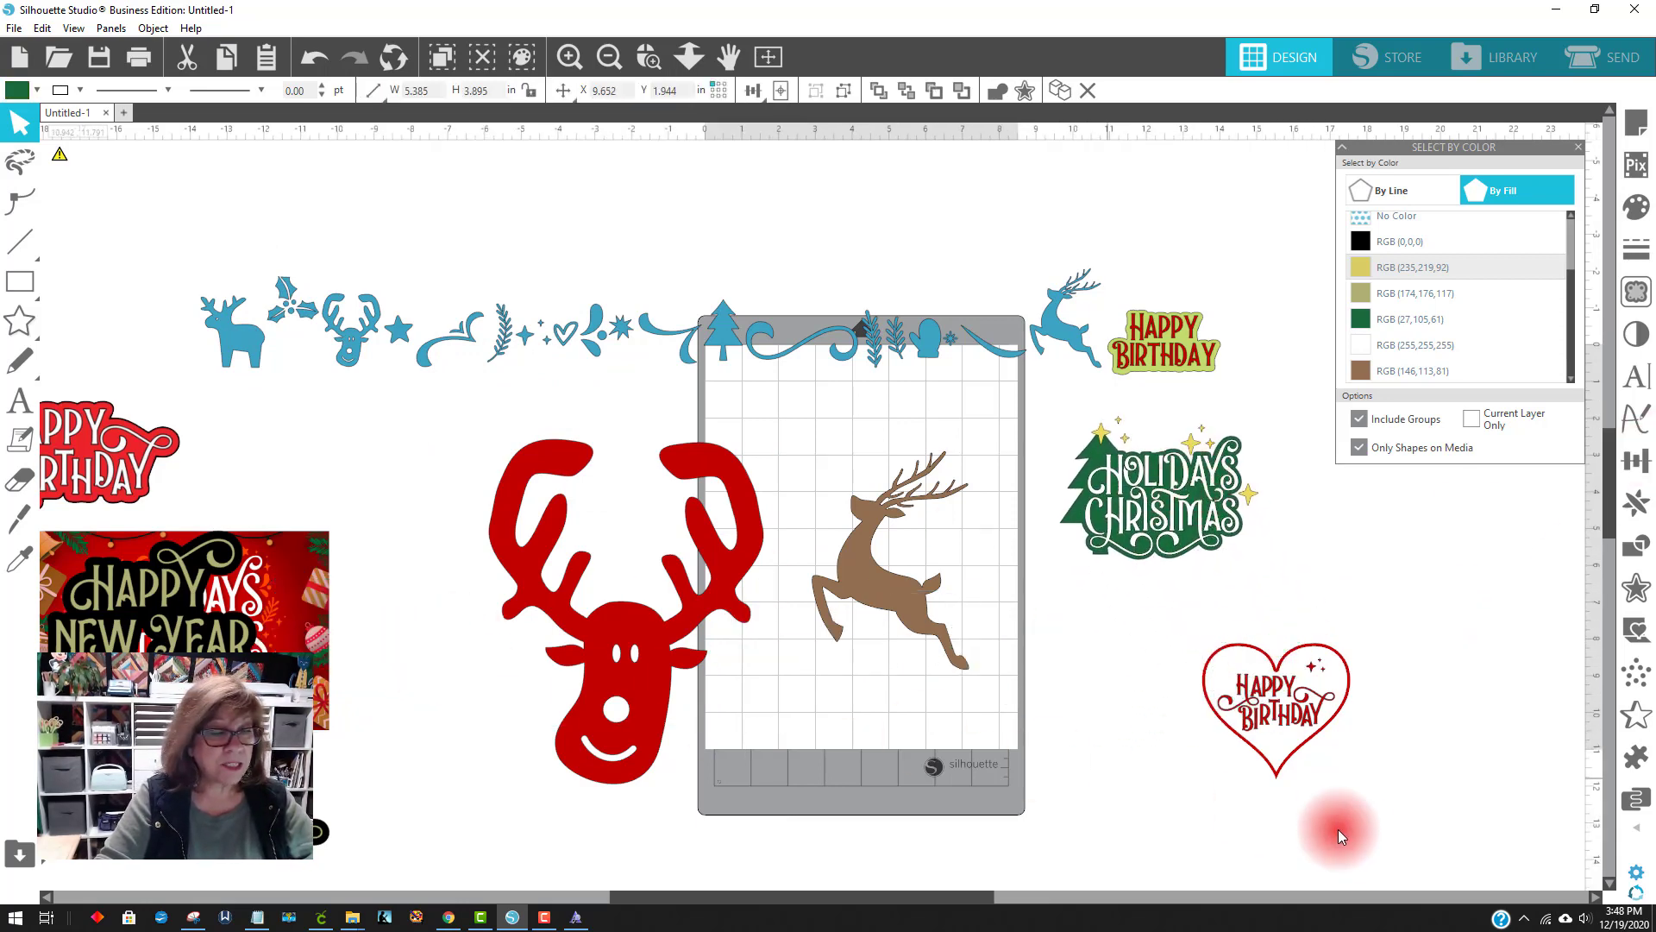
pyautogui.moveTo(1257, 684); pyautogui.dragTo(849, 240)
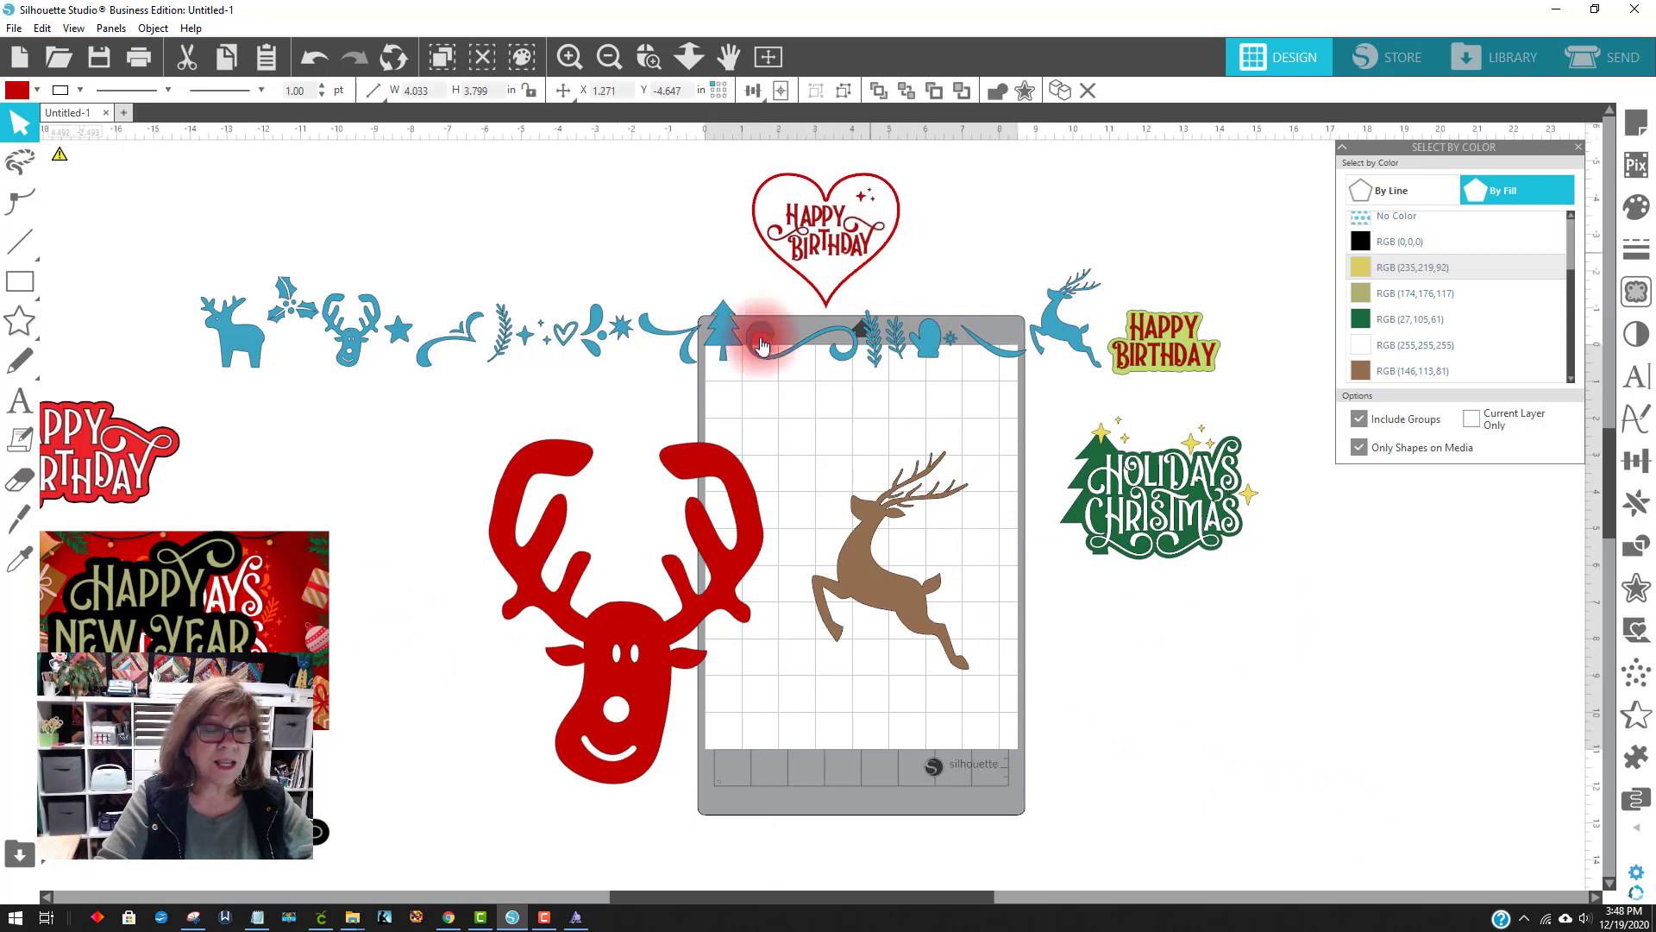
pyautogui.moveTo(145, 460); pyautogui.dragTo(1278, 673)
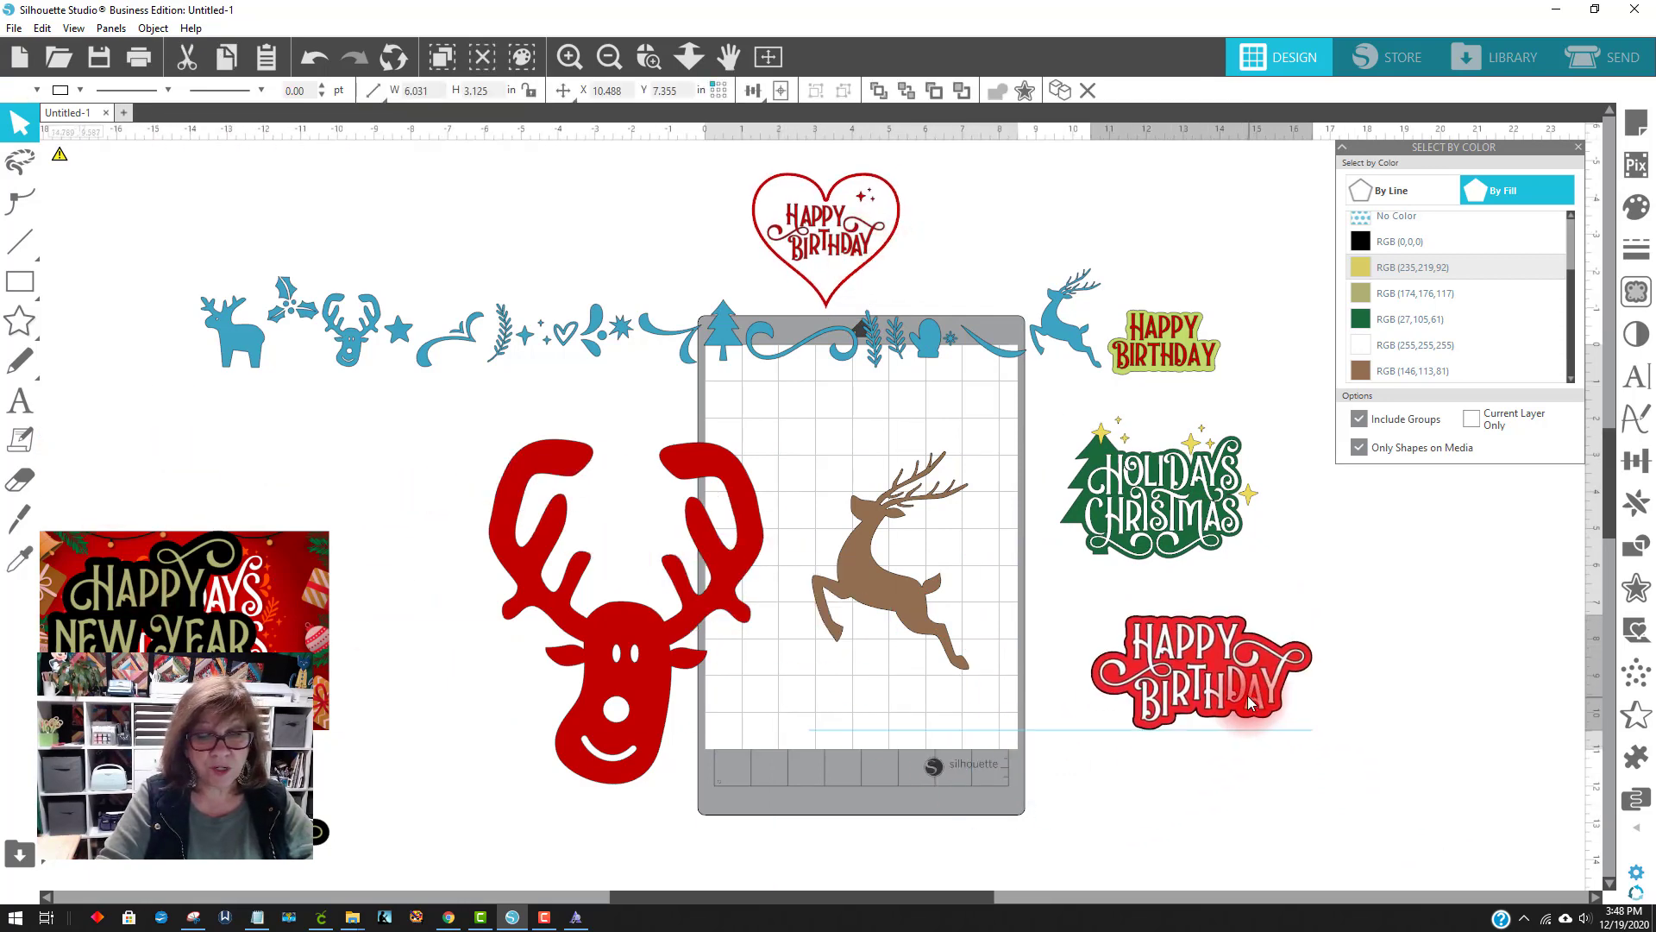
# Place one Happy New Year design above the large reindeer head, and bring the Holidays Christmas picture and other Happy New Year left of it
pyautogui.moveTo(207, 604); pyautogui.dragTo(607, 314)
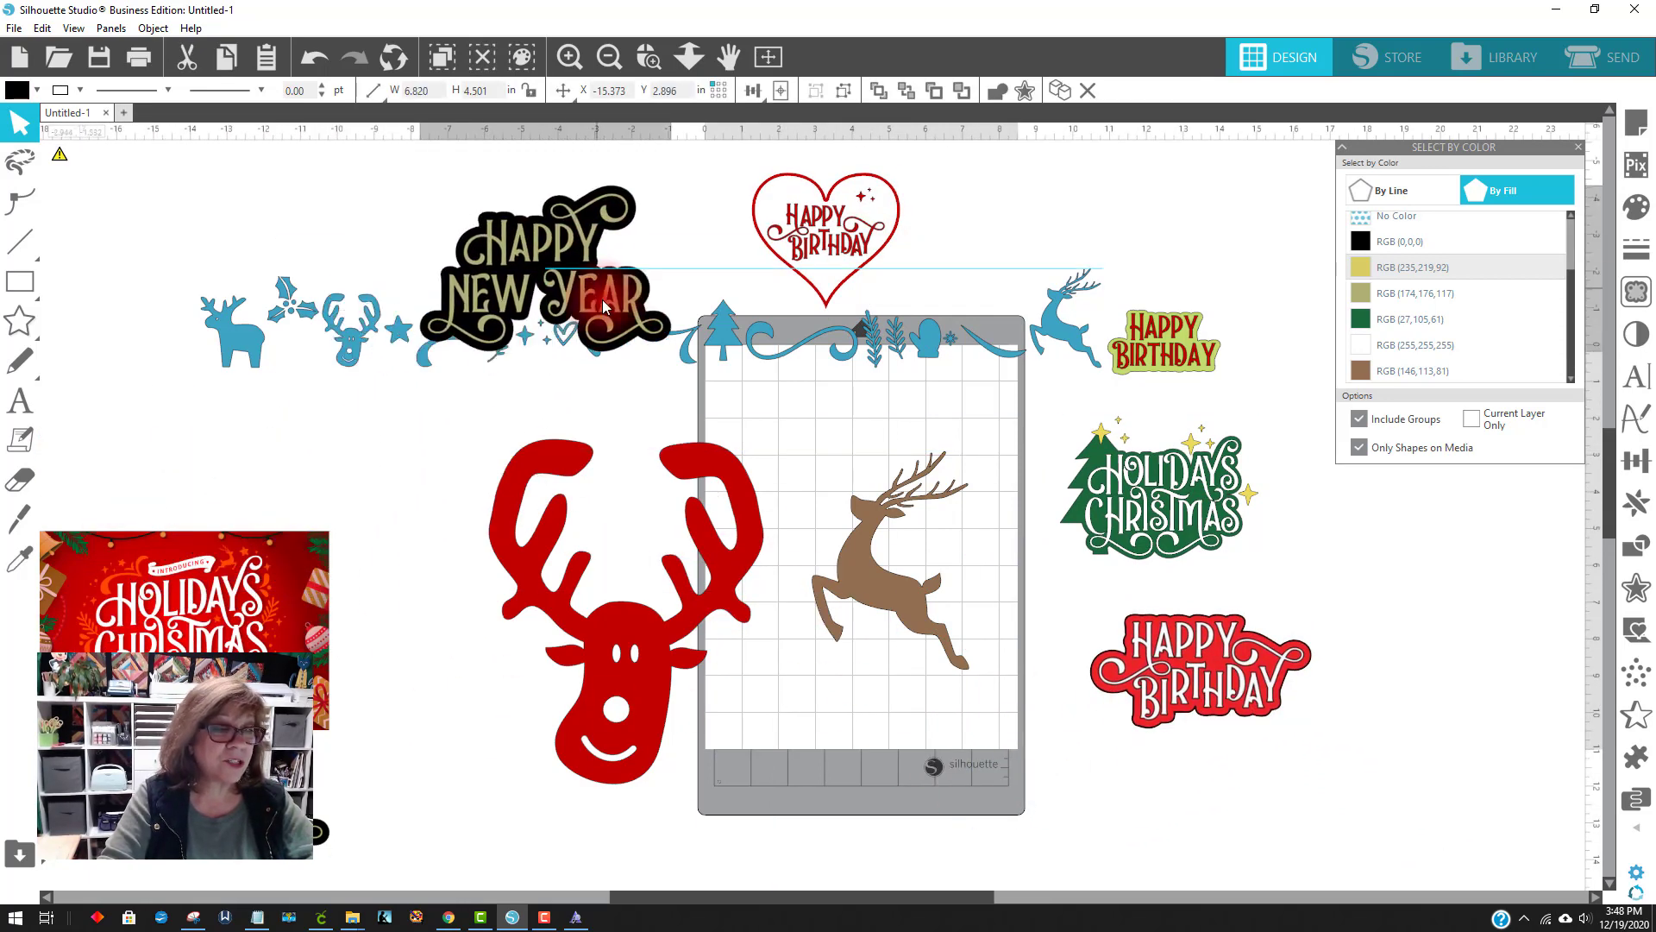
pyautogui.moveTo(284, 590); pyautogui.dragTo(341, 468)
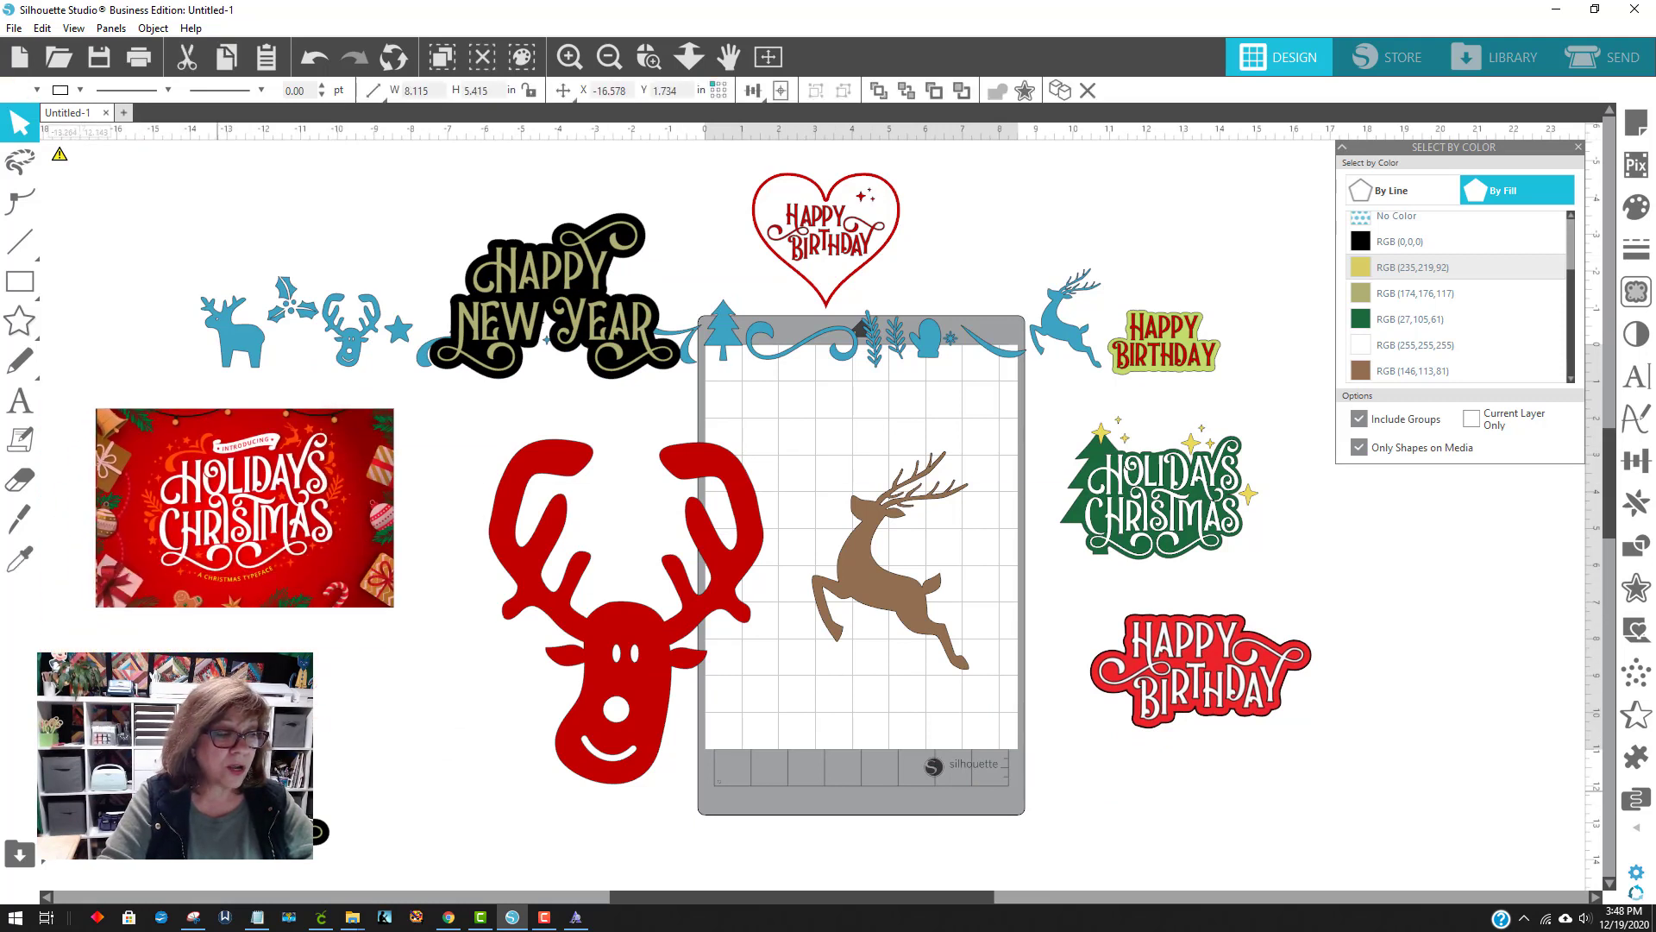
pyautogui.moveTo(219, 789); pyautogui.dragTo(326, 695)
# Select the Holidays Christmas tree design right of the mat
pyautogui.click(1568, 505)
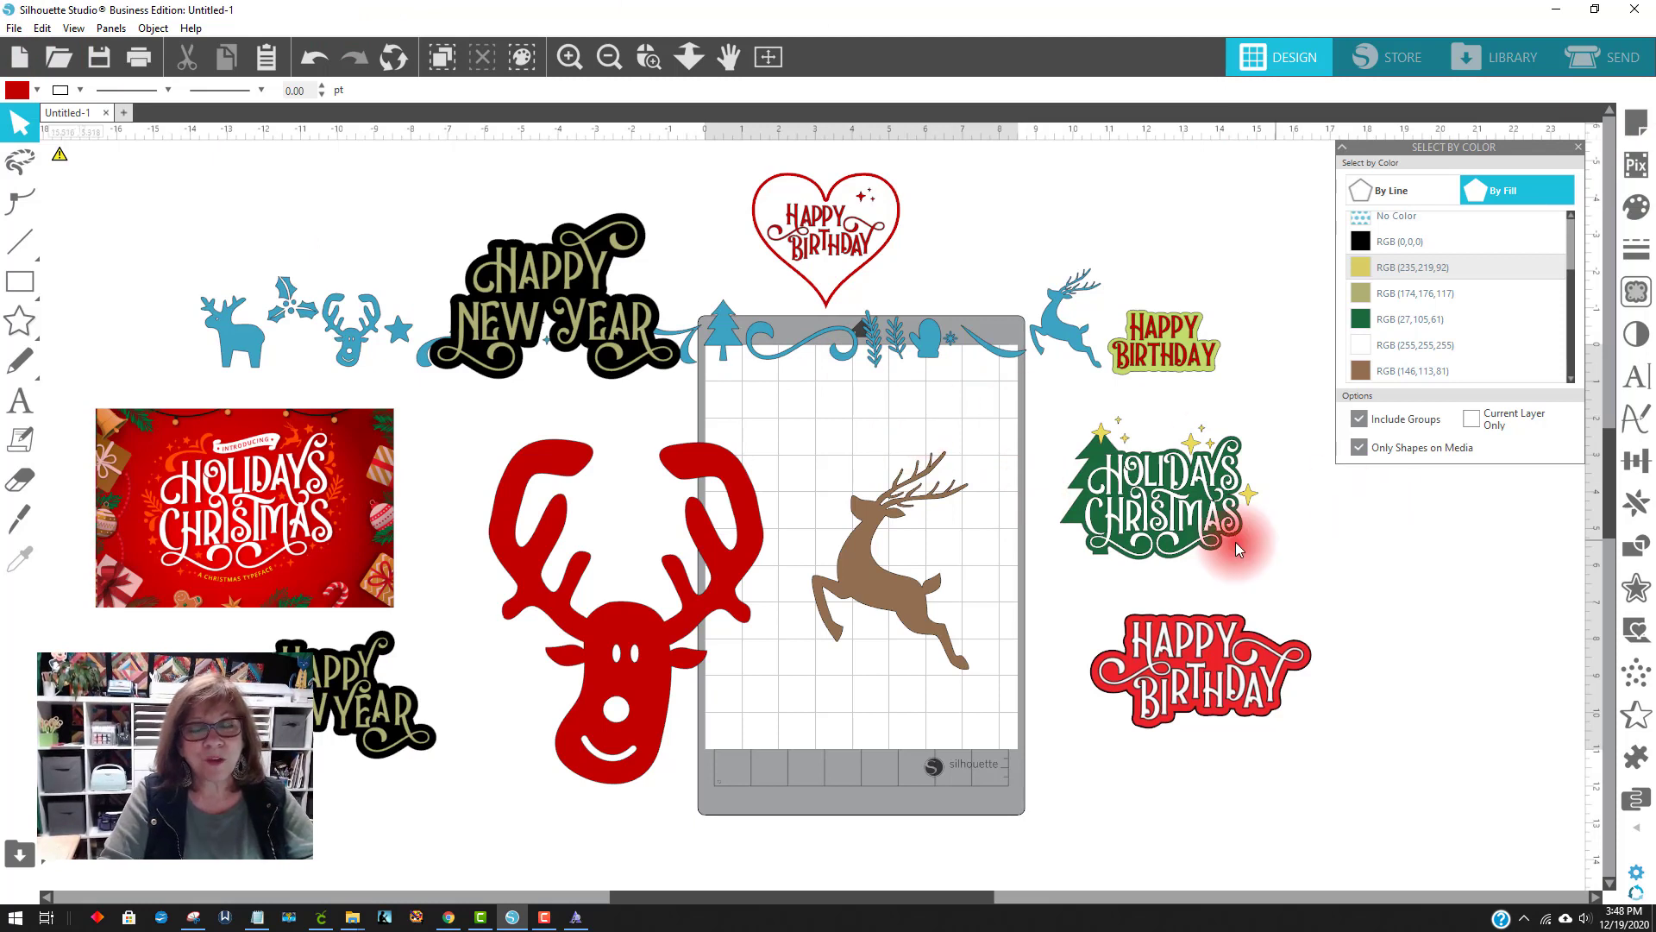
pyautogui.click(1208, 546)
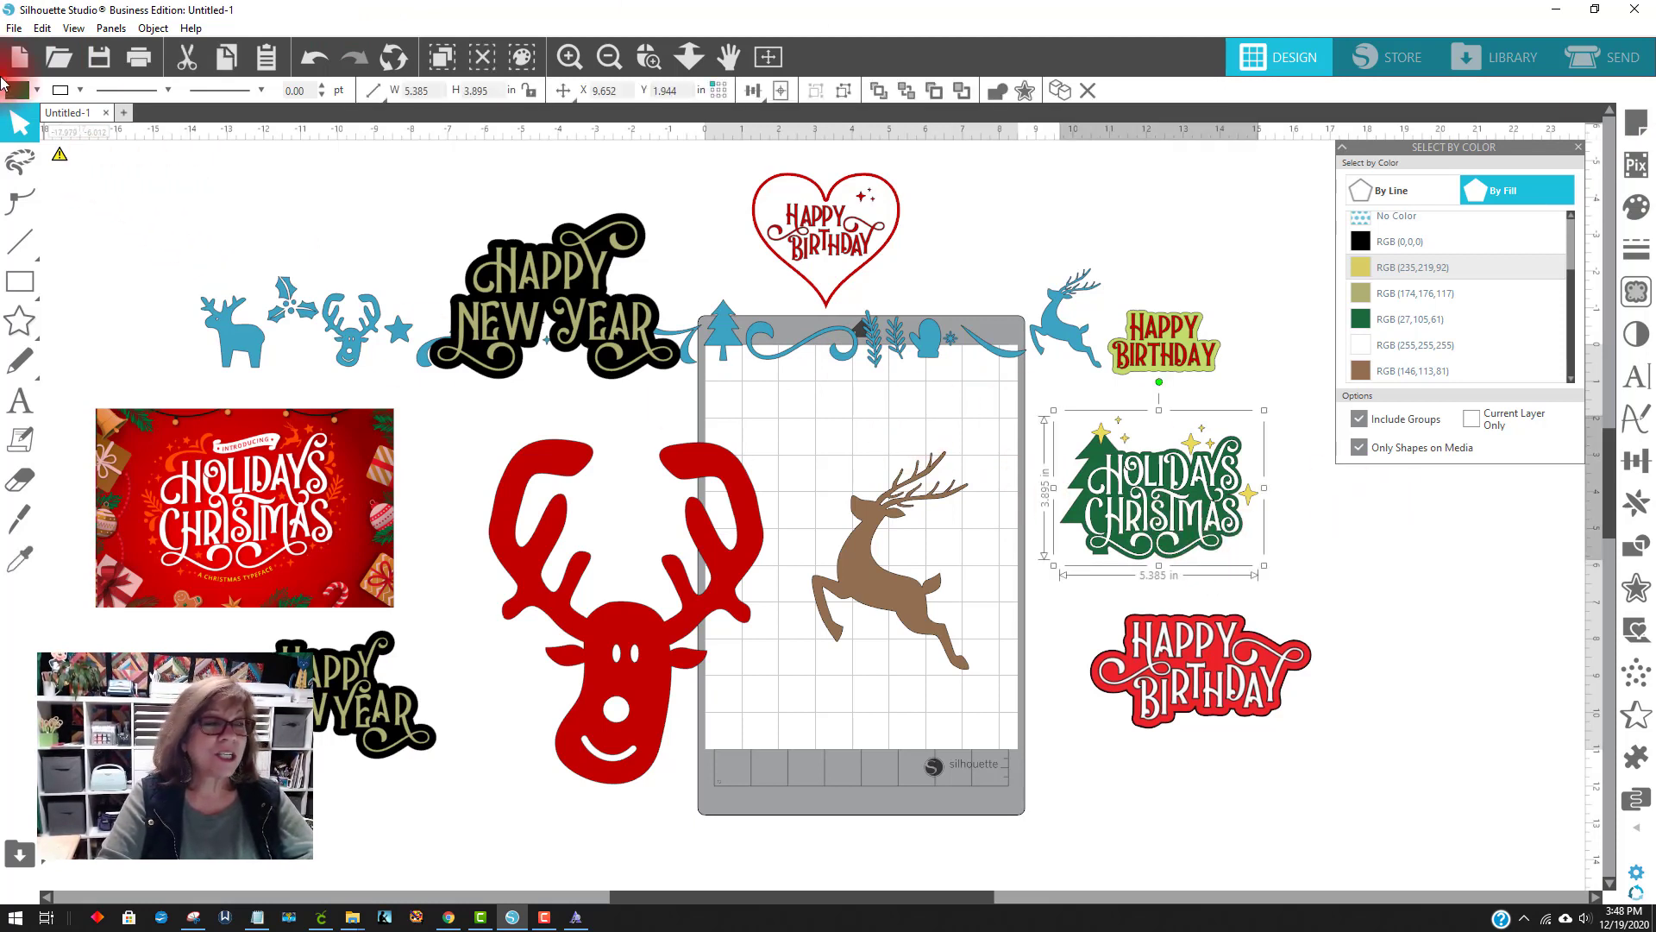